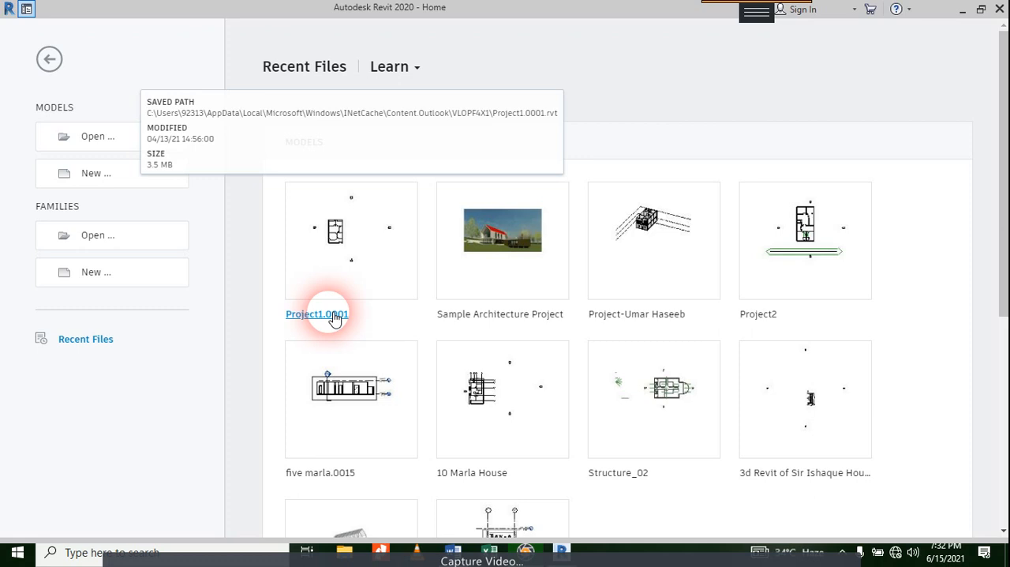
Step: Open the recent project Project1.0001 and set the Level 1 floor plan's visual style to Shaded
click(335, 316)
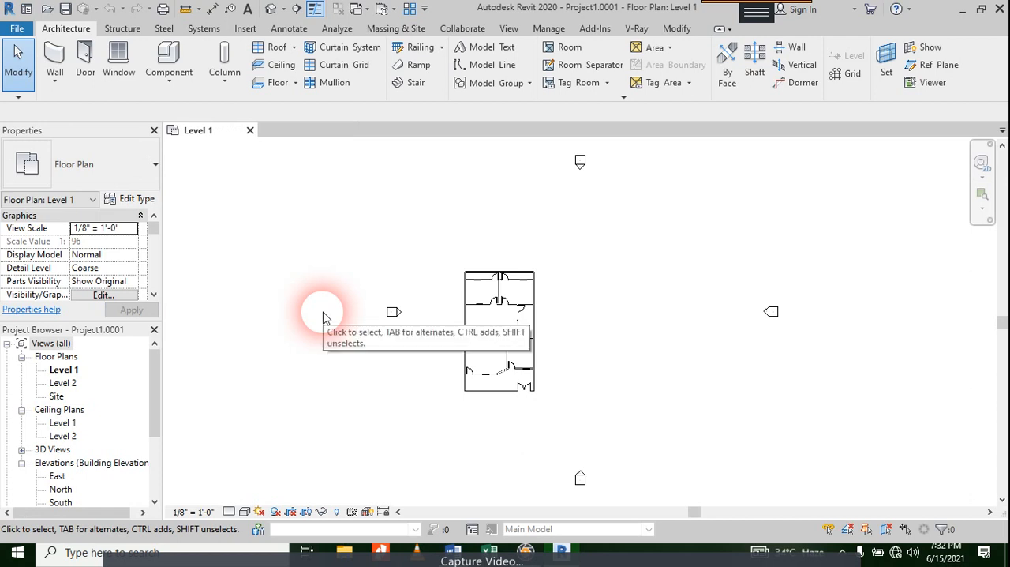
click(245, 512)
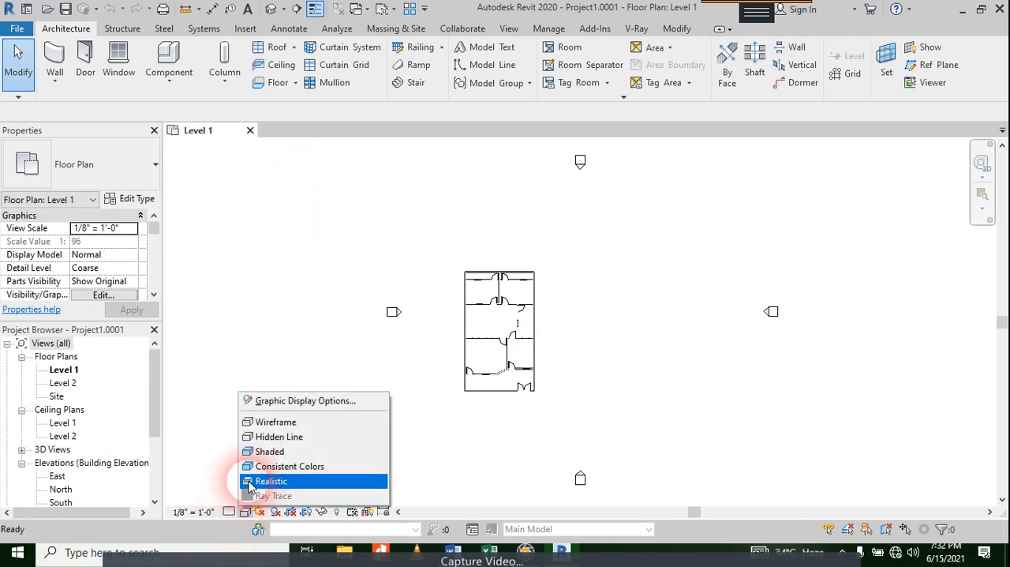
click(268, 452)
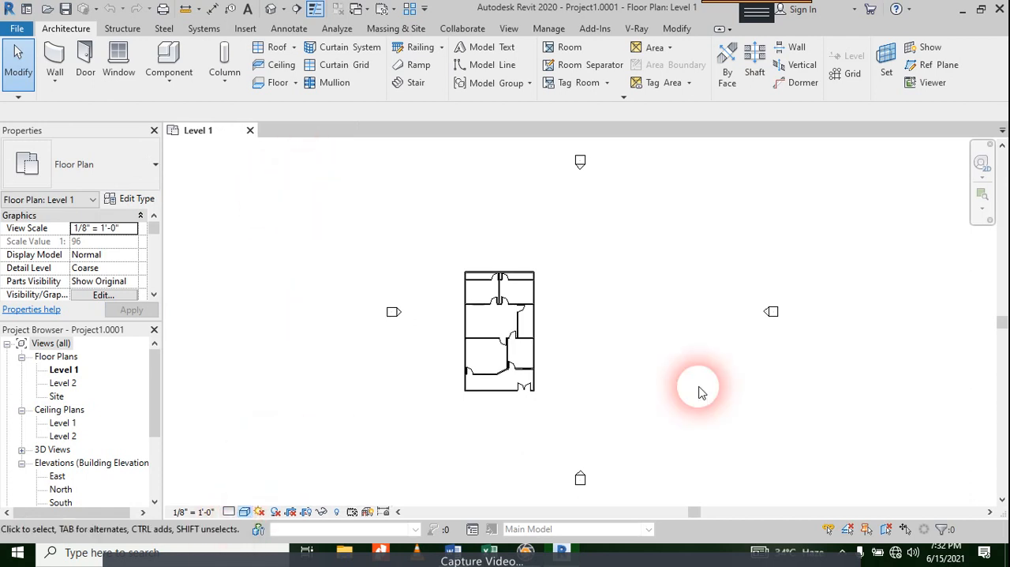
Step: Select the whole house plan and filter the selection down to the Walls category, excluding doors and windows
scroll(777, 301, up, 7)
scroll(578, 311, down, 6)
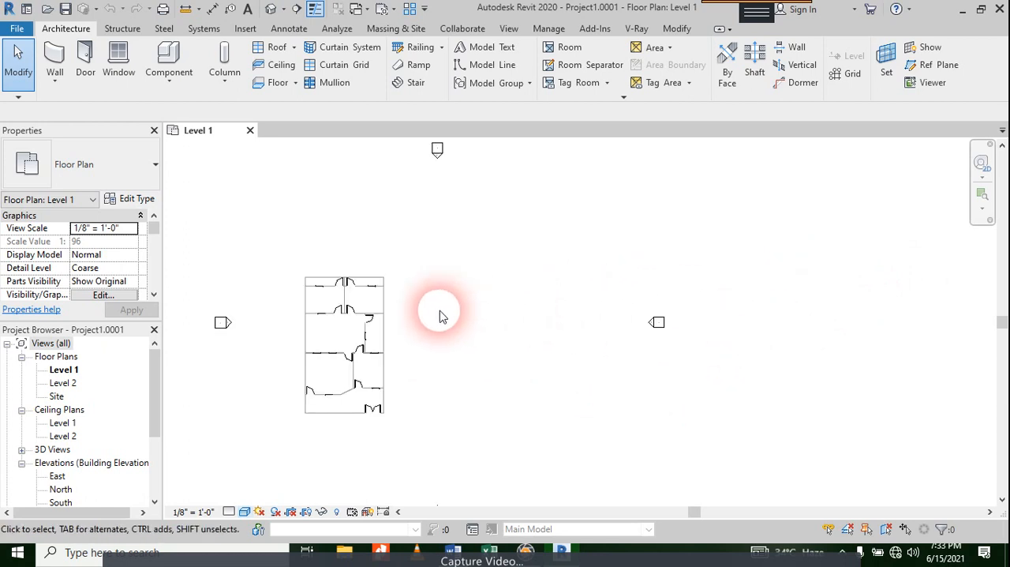
scroll(267, 321, up, 5)
scroll(457, 342, up, 1)
middle_drag(418, 371, 409, 285)
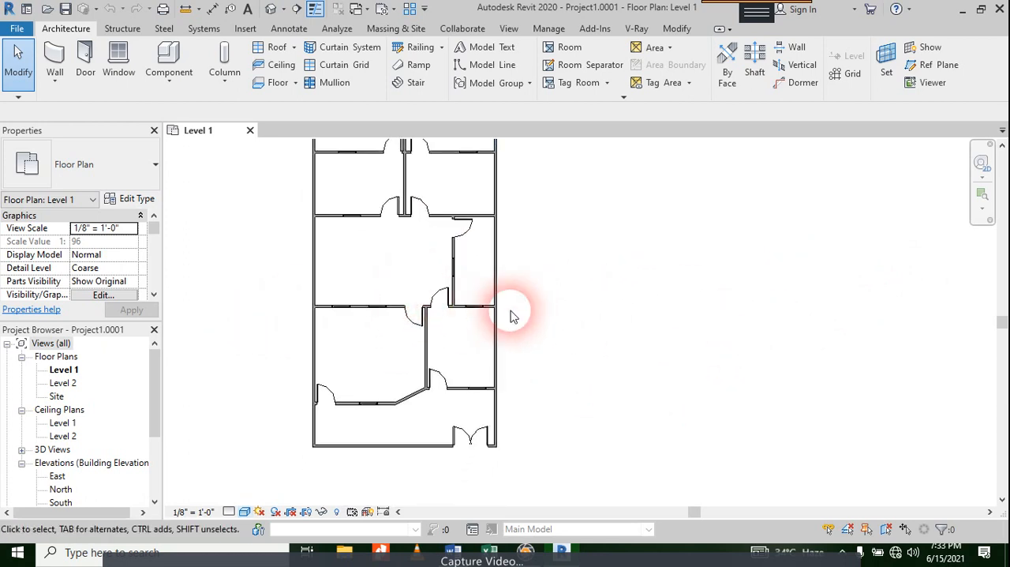
middle_drag(506, 278, 504, 335)
scroll(510, 179, down, 1)
drag(511, 173, 336, 444)
click(576, 66)
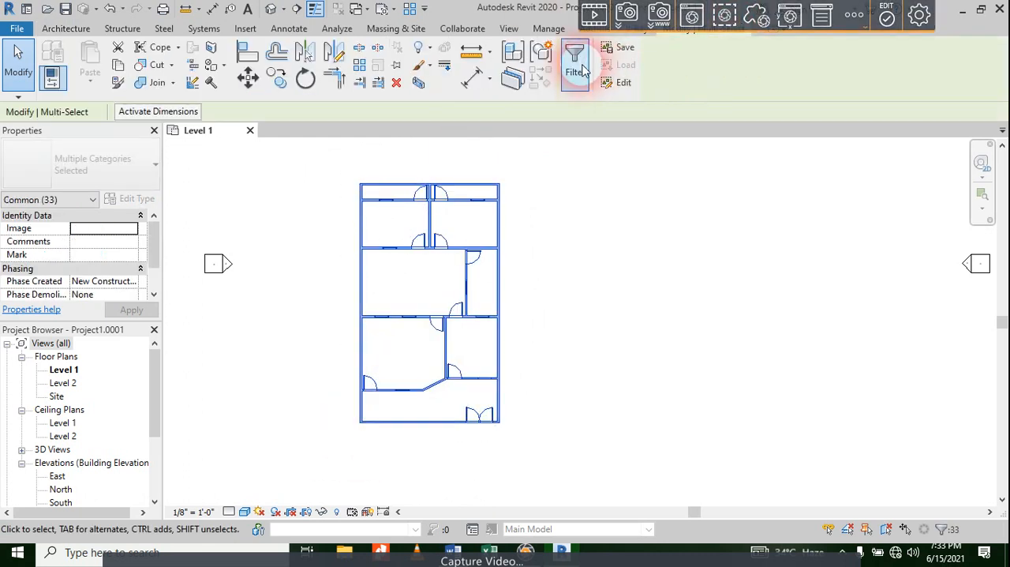
click(372, 192)
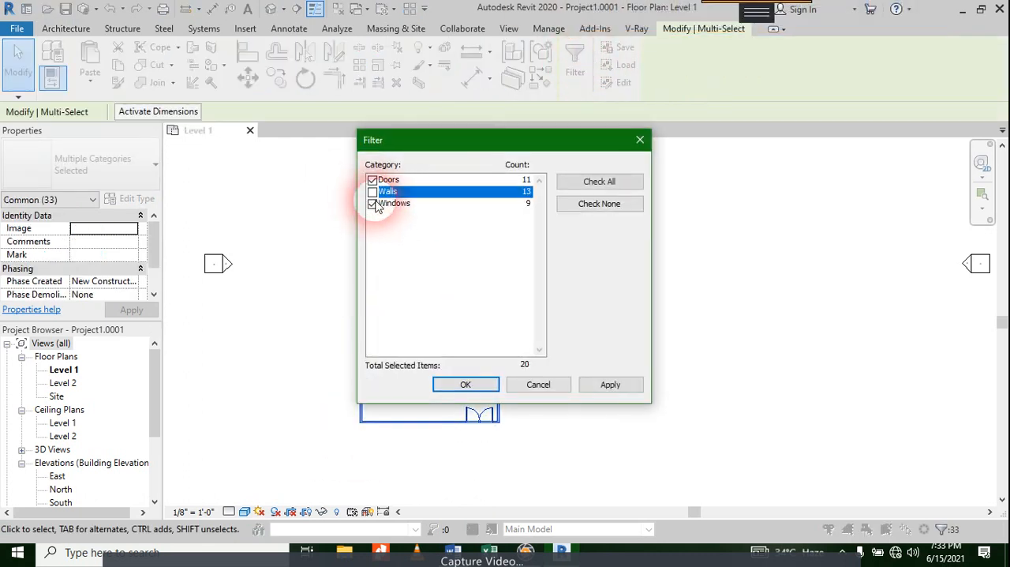
click(371, 203)
click(372, 180)
click(372, 192)
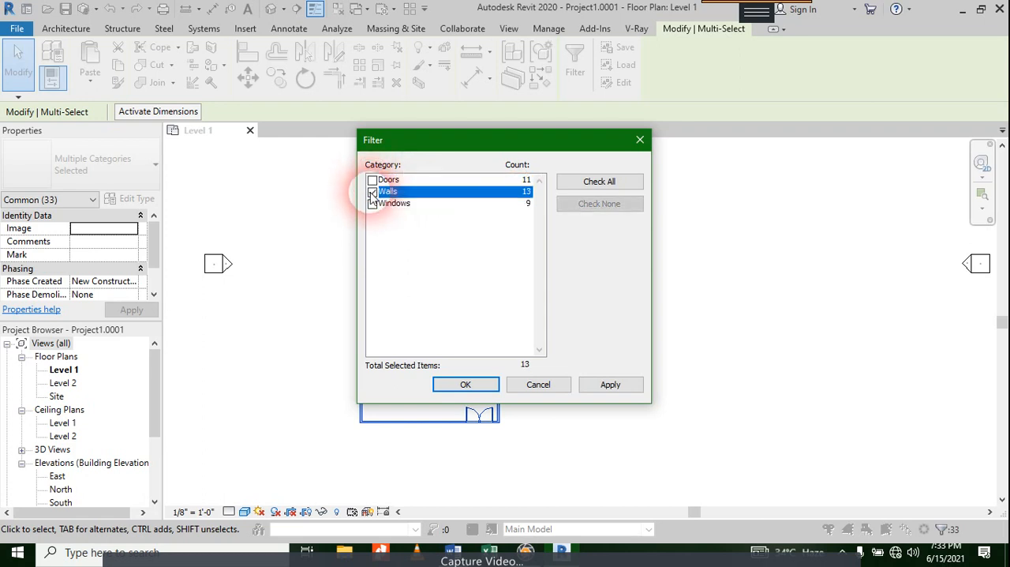
click(610, 384)
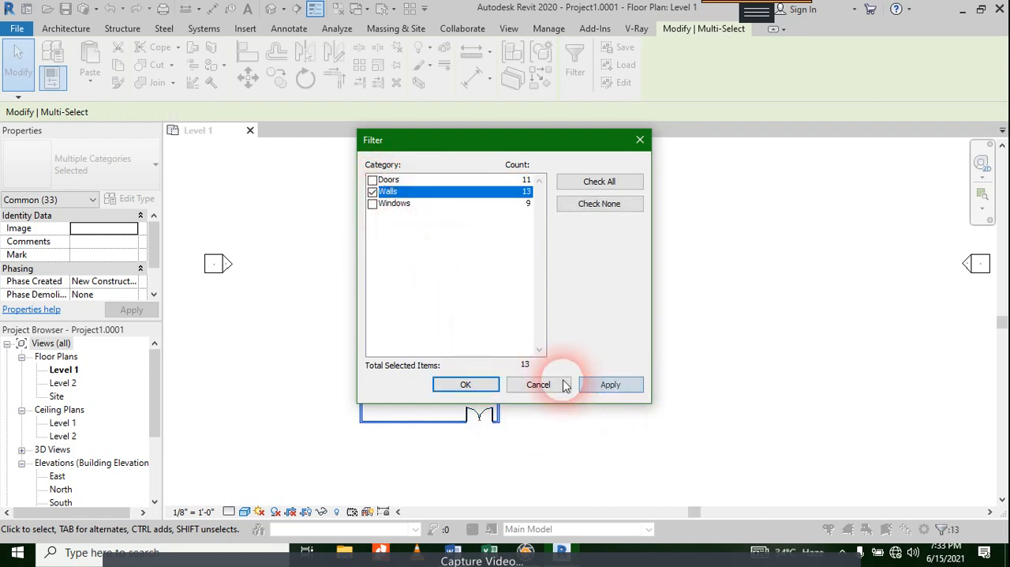
click(465, 385)
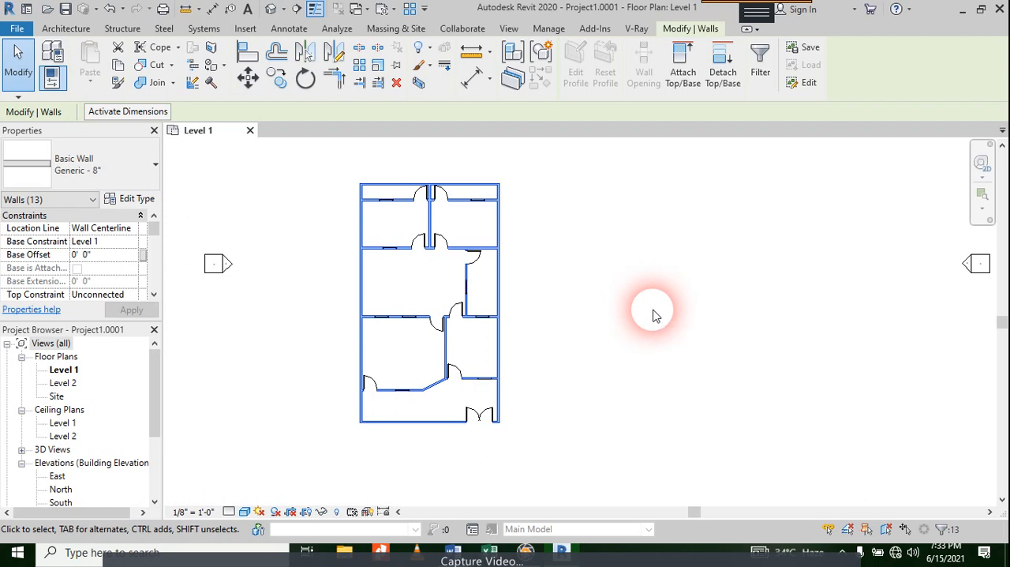
click(584, 269)
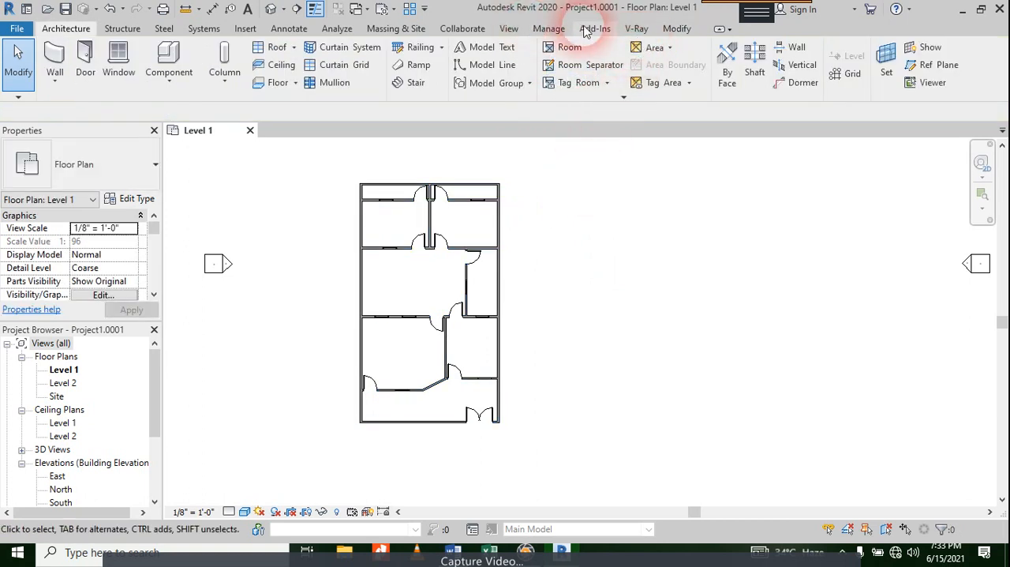
Step: Create a new material takeoff for the Walls category with the New Construction phase
click(509, 28)
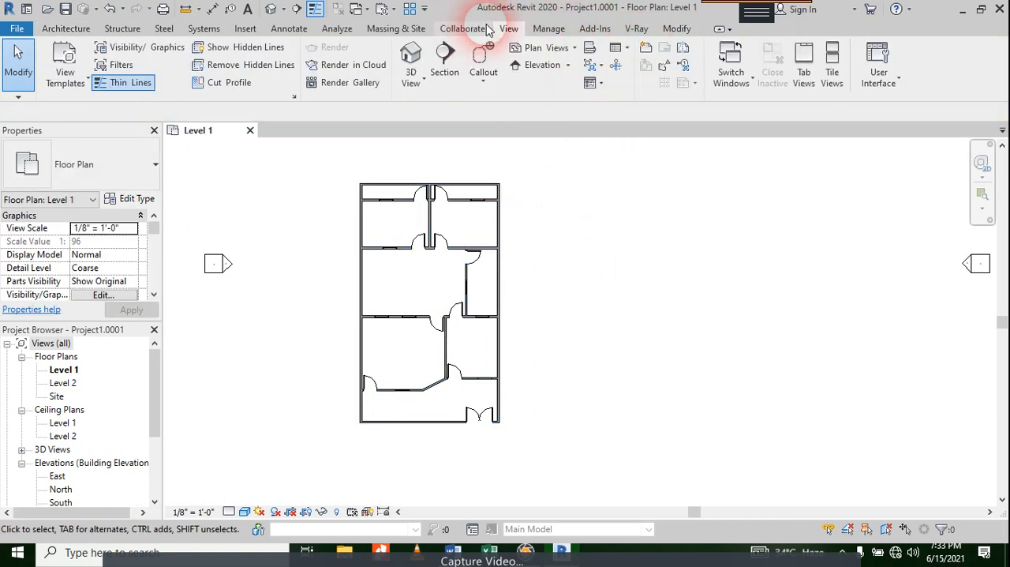
click(617, 49)
click(623, 128)
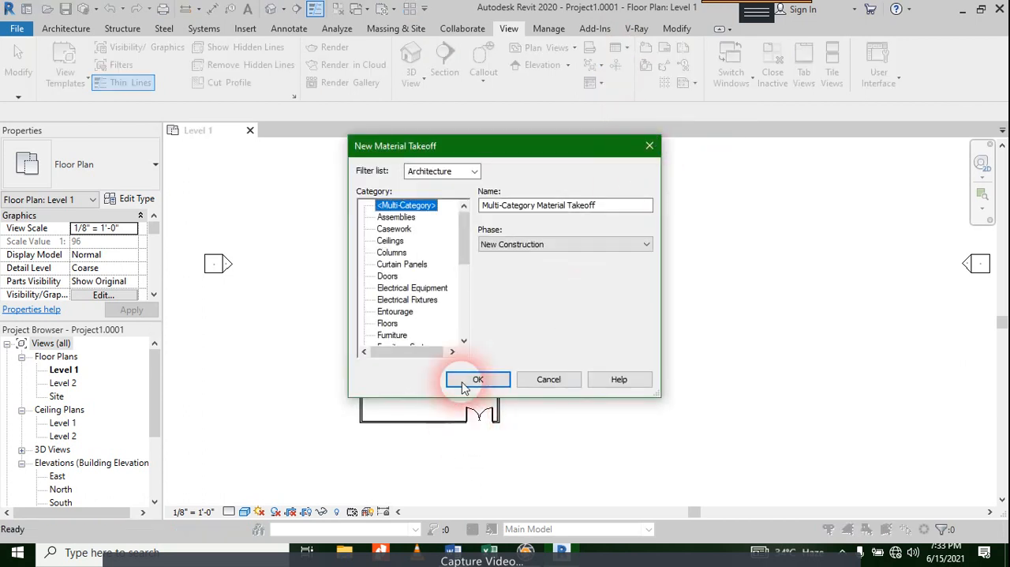
scroll(403, 300, down, 6)
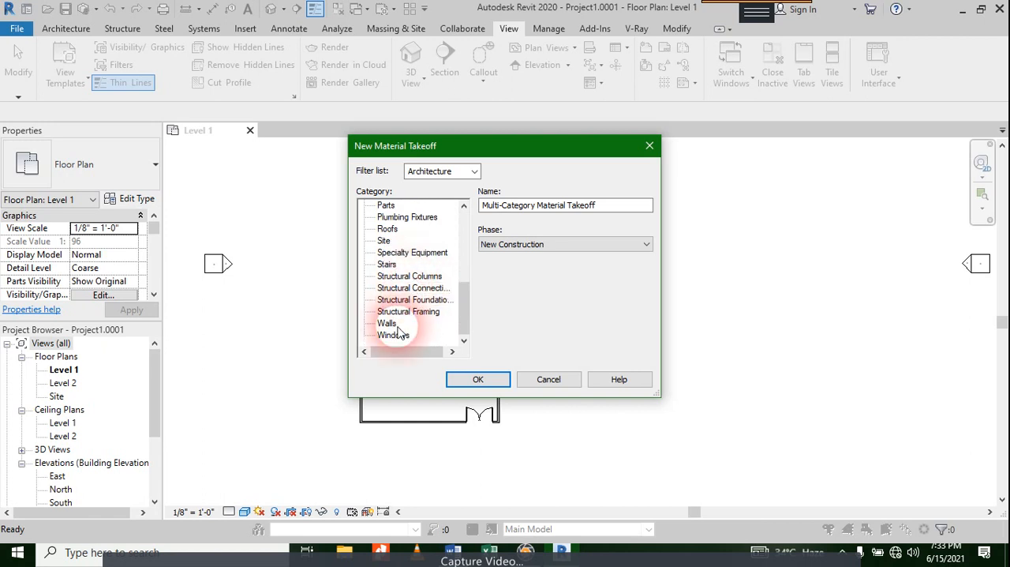
click(387, 323)
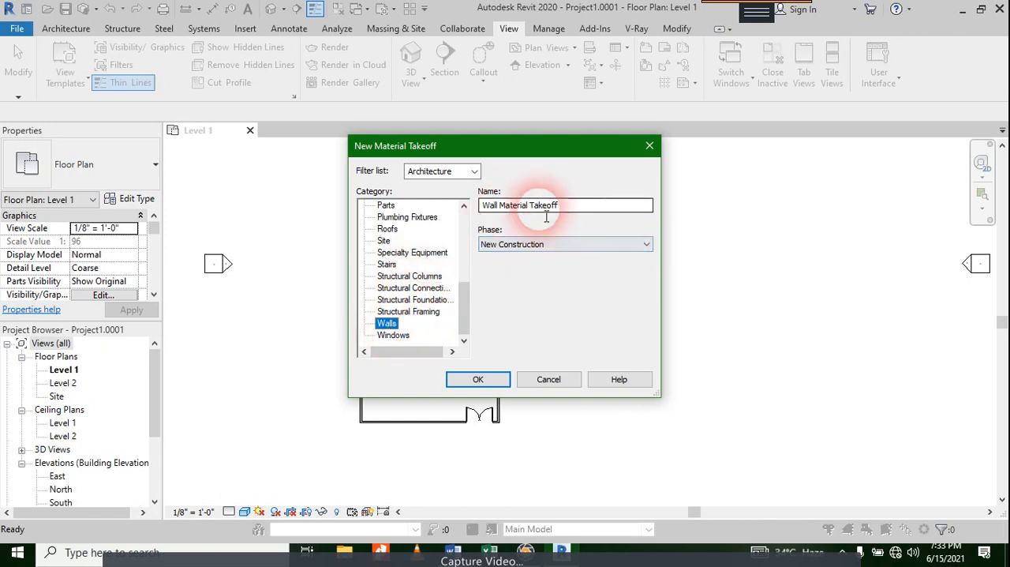
click(491, 379)
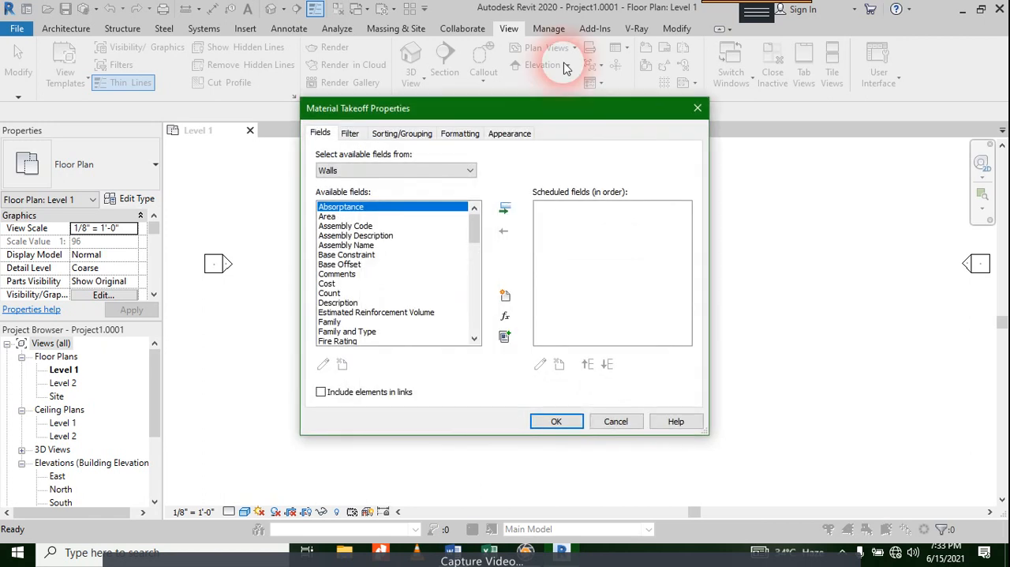
Step: Add the Material: Volume field to the wall takeoff's scheduled fields
scroll(399, 283, down, 7)
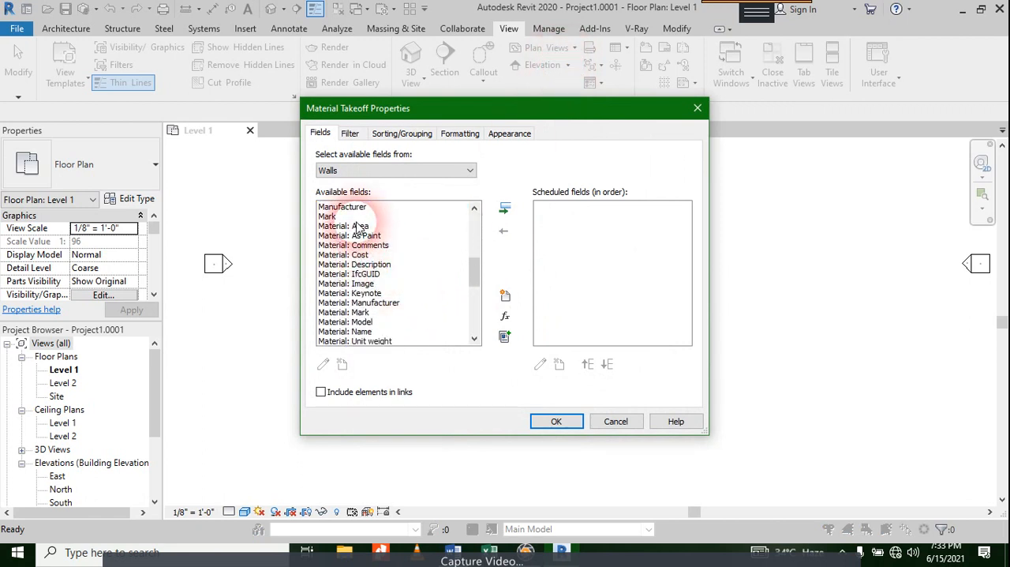
scroll(343, 236, up, 7)
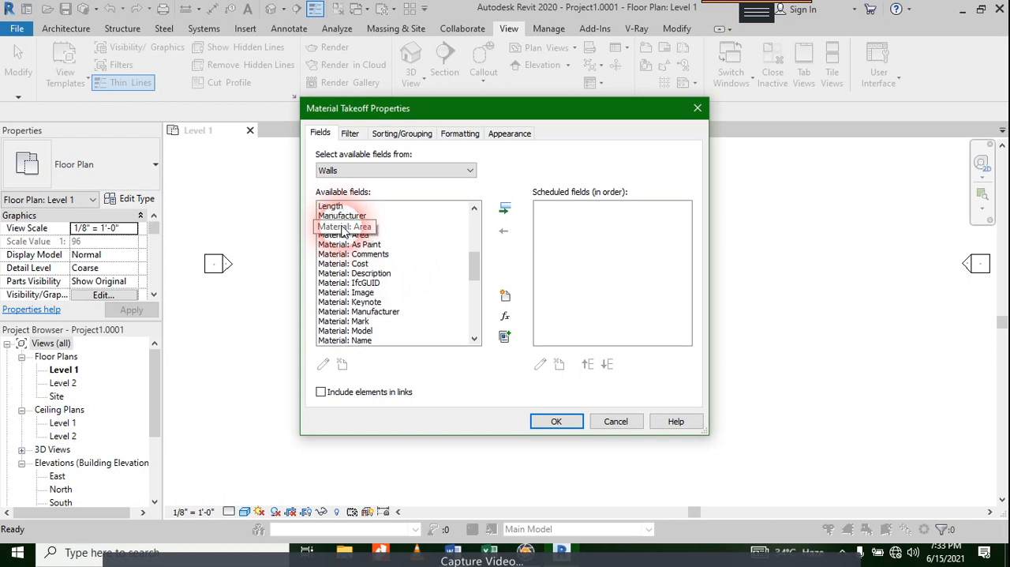
scroll(339, 283, down, 5)
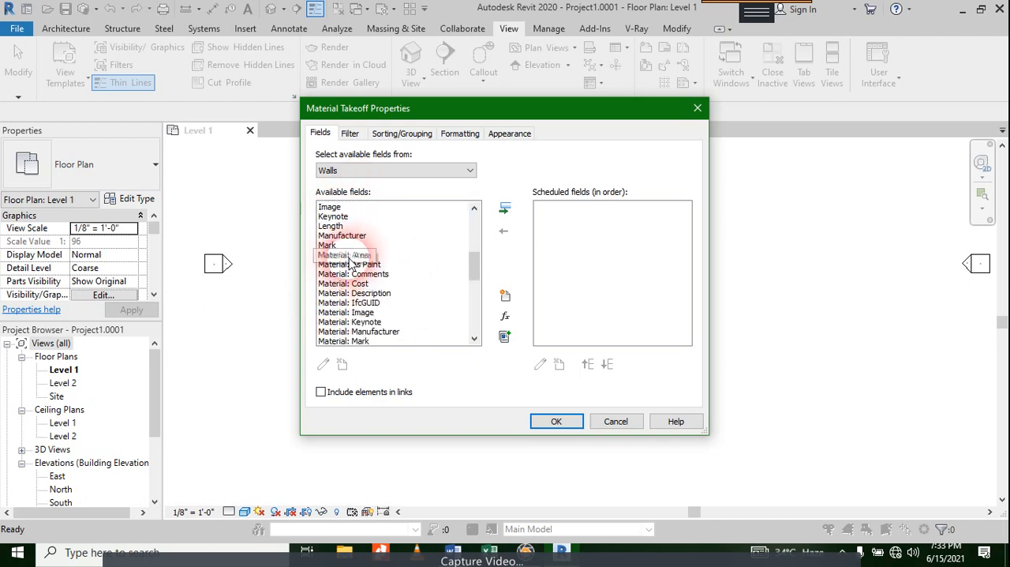
scroll(348, 265, down, 3)
scroll(350, 263, down, 3)
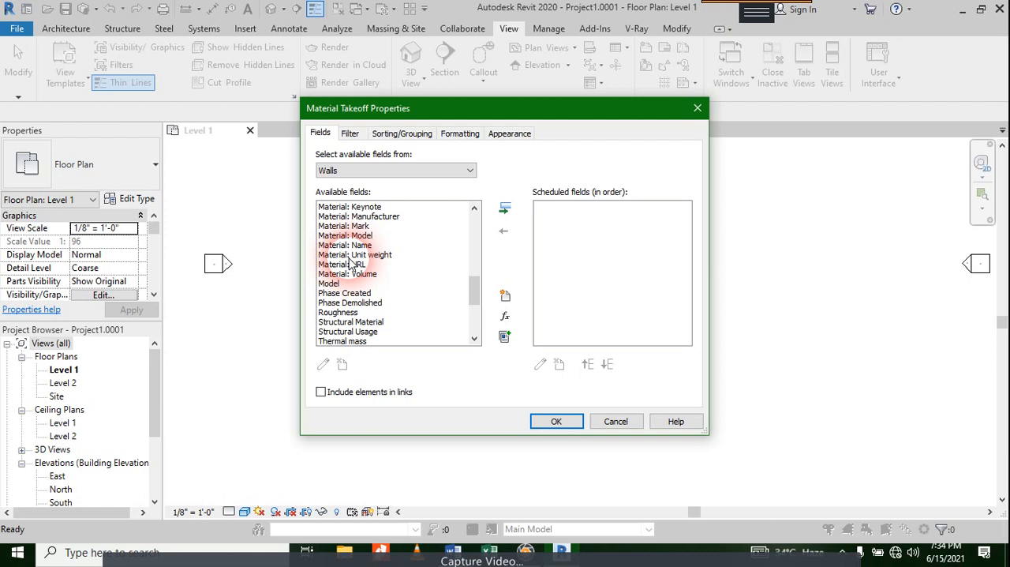
click(359, 274)
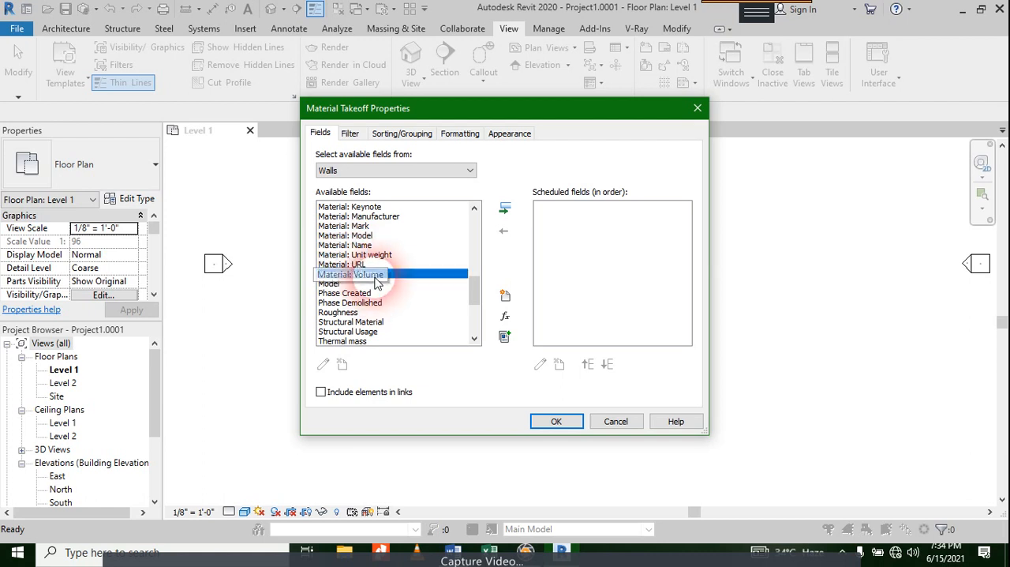
click(506, 208)
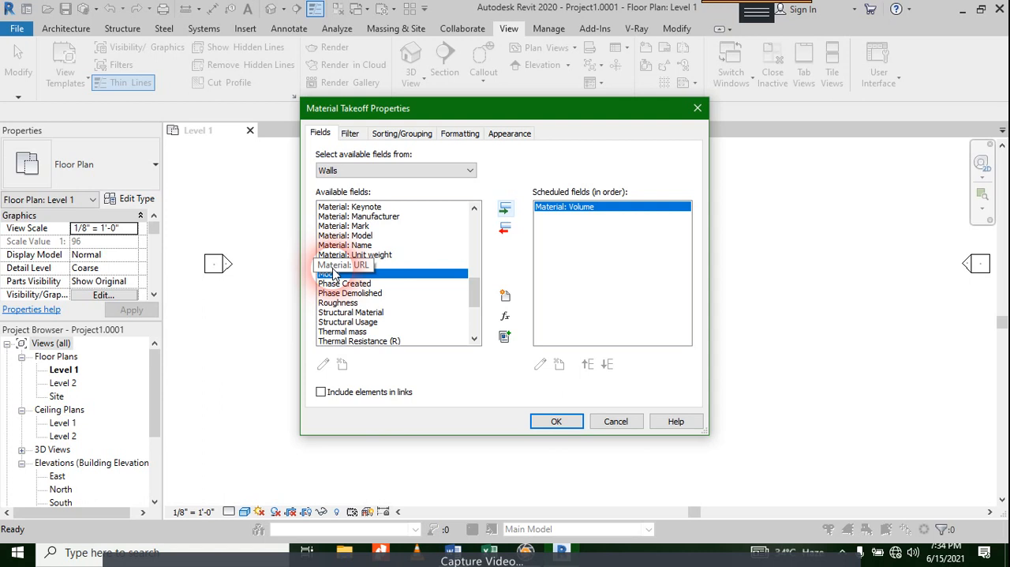
scroll(347, 265, up, 3)
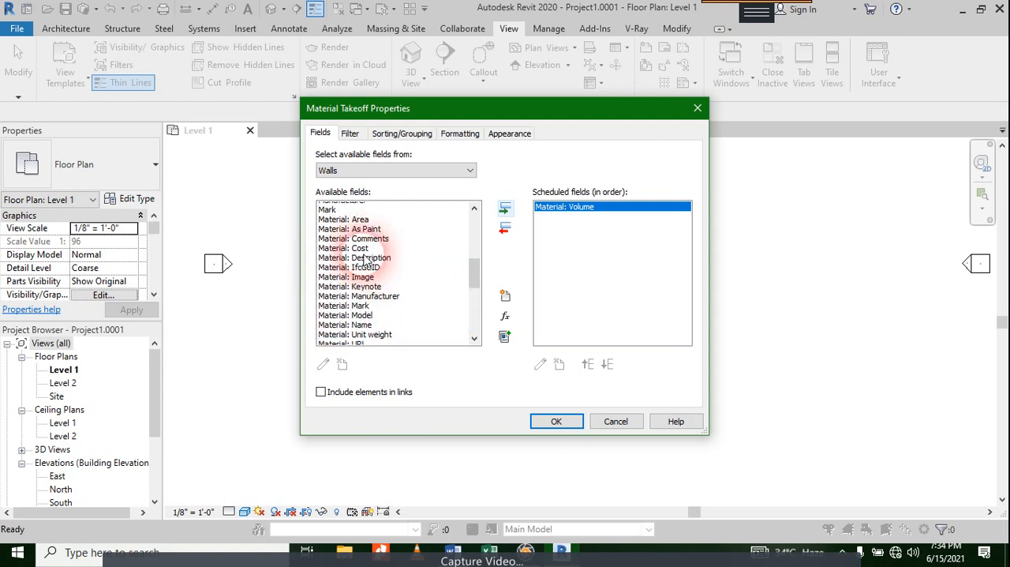
scroll(375, 257, down, 1)
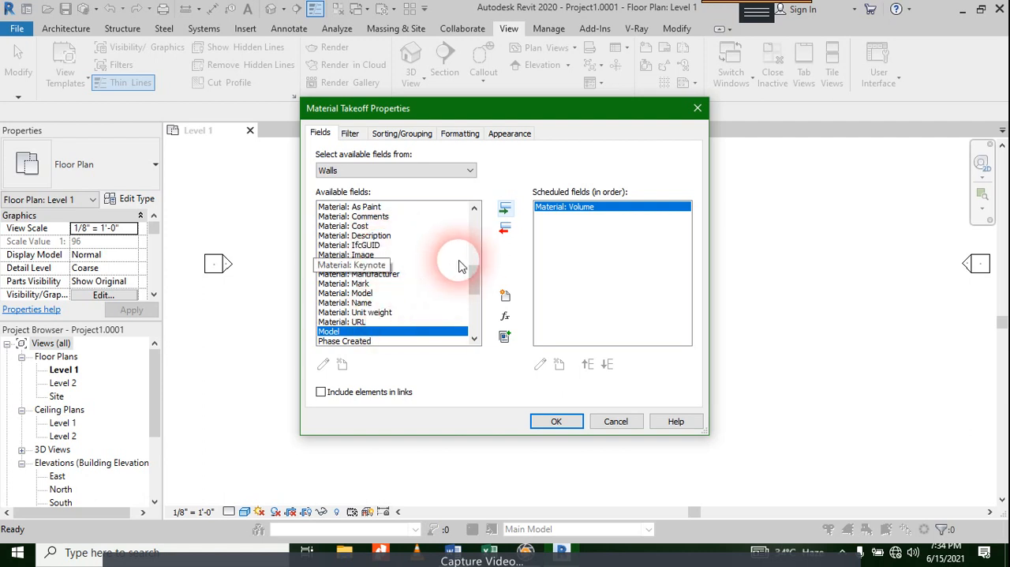
scroll(355, 300, down, 5)
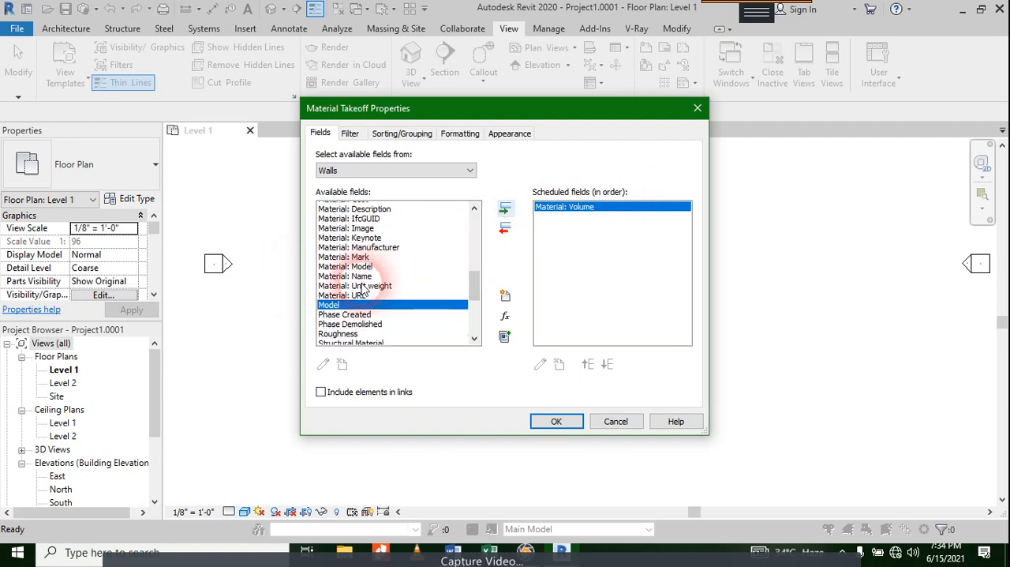
double_click(332, 331)
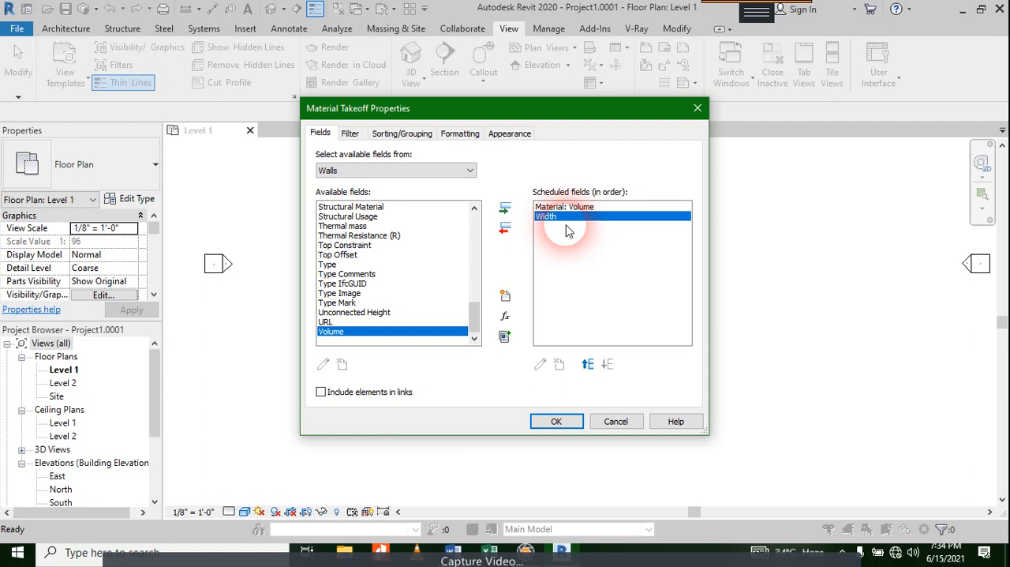
click(505, 228)
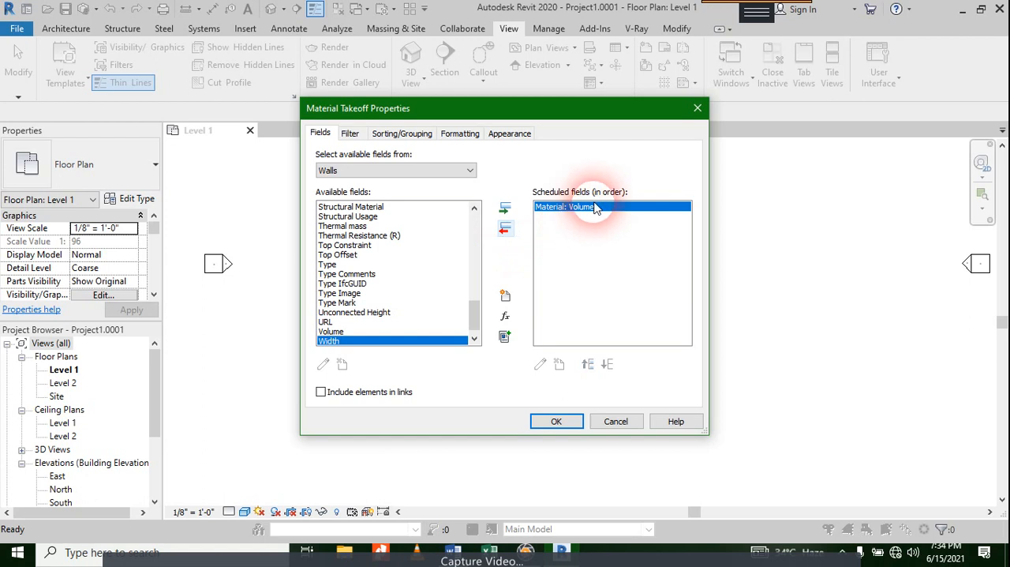
Step: Start a calculated value for the wall takeoff and name it "No of Bricks"
click(505, 316)
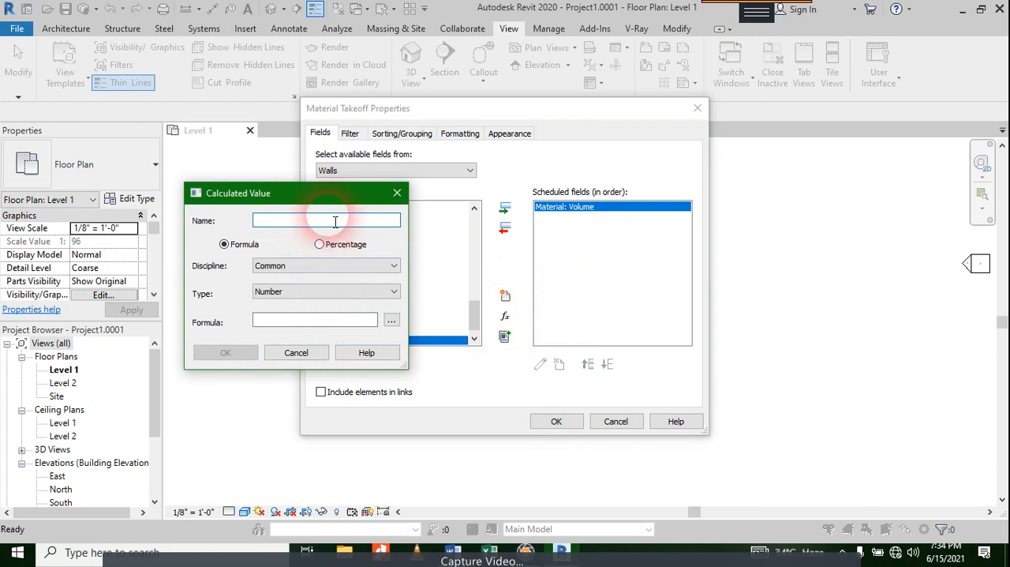
text(No pof)
key(BackSpace)
key(BackSpace)
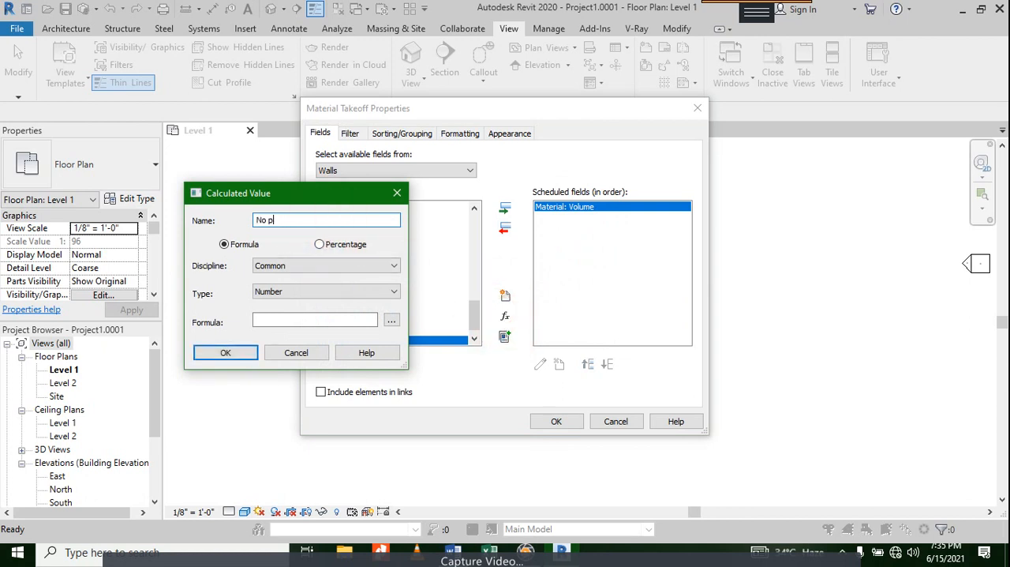
key(BackSpace)
text(of Bricks)
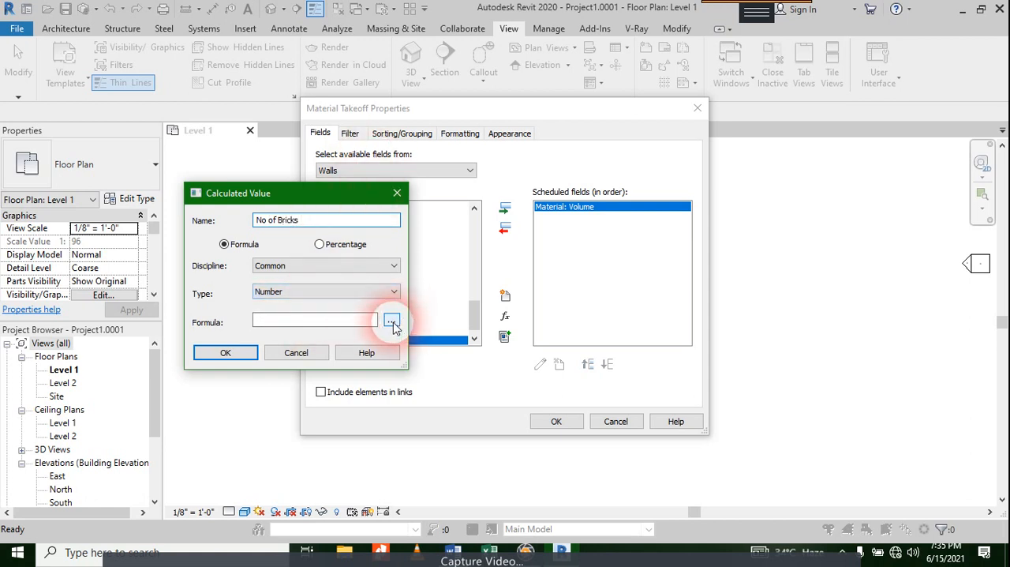
Step: Insert the Material: Volume field into the formula of the No of Bricks calculated value
click(393, 322)
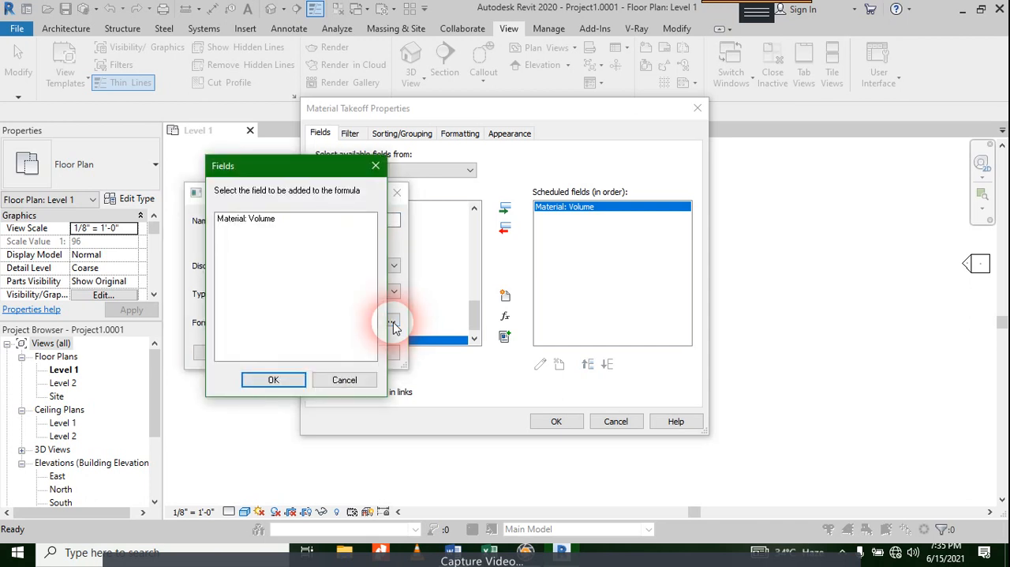
click(376, 165)
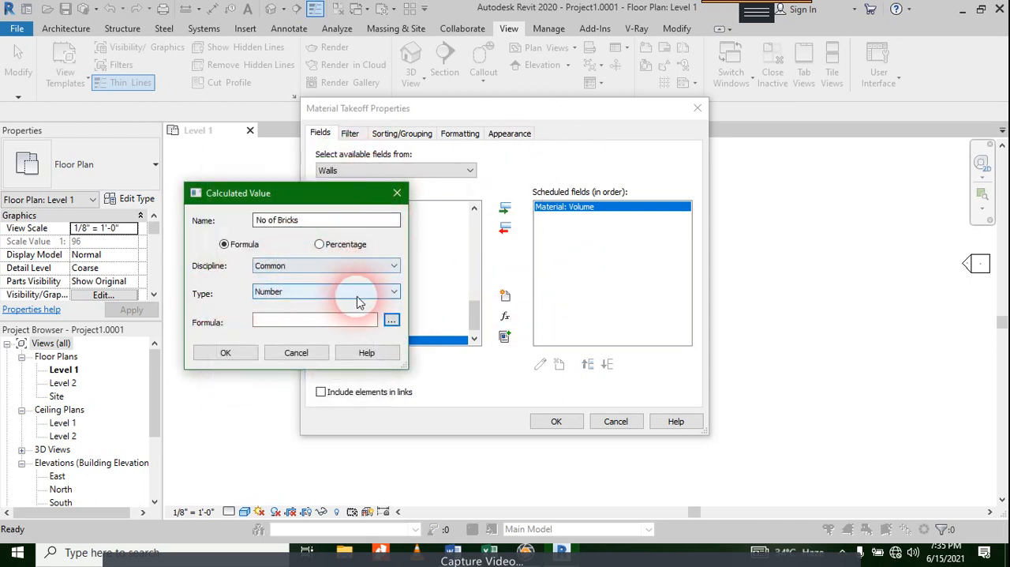
click(392, 322)
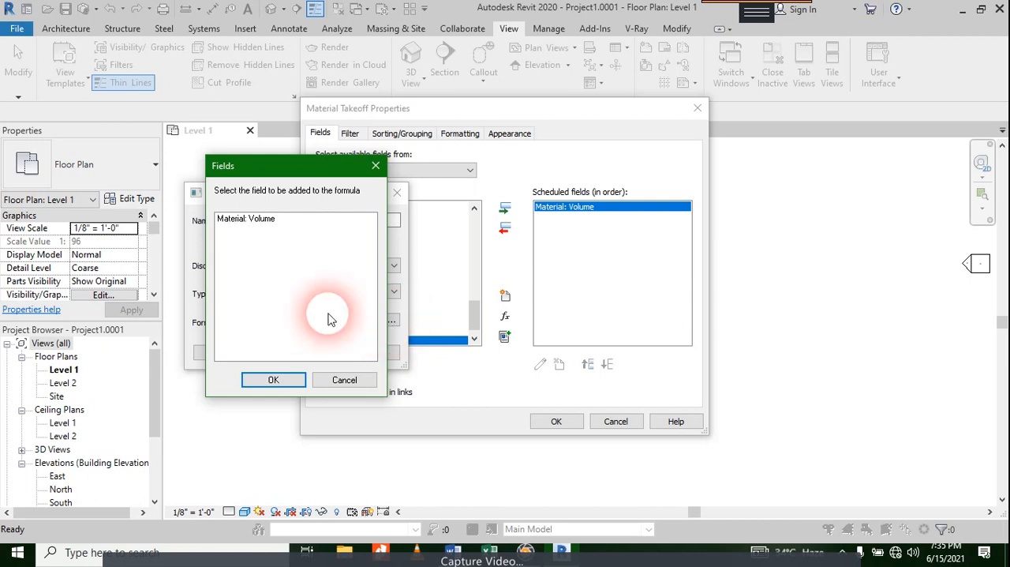
click(263, 222)
double_click(264, 224)
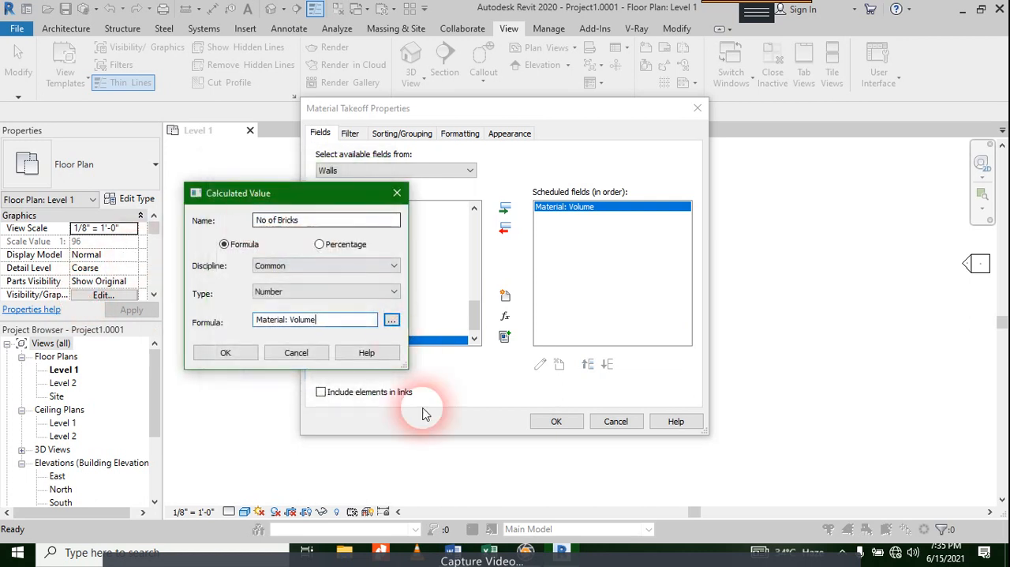
Step: Complete the No of Bricks formula as Material: Volume / 0.002m^3 and generate the wall material takeoff
text(/ )
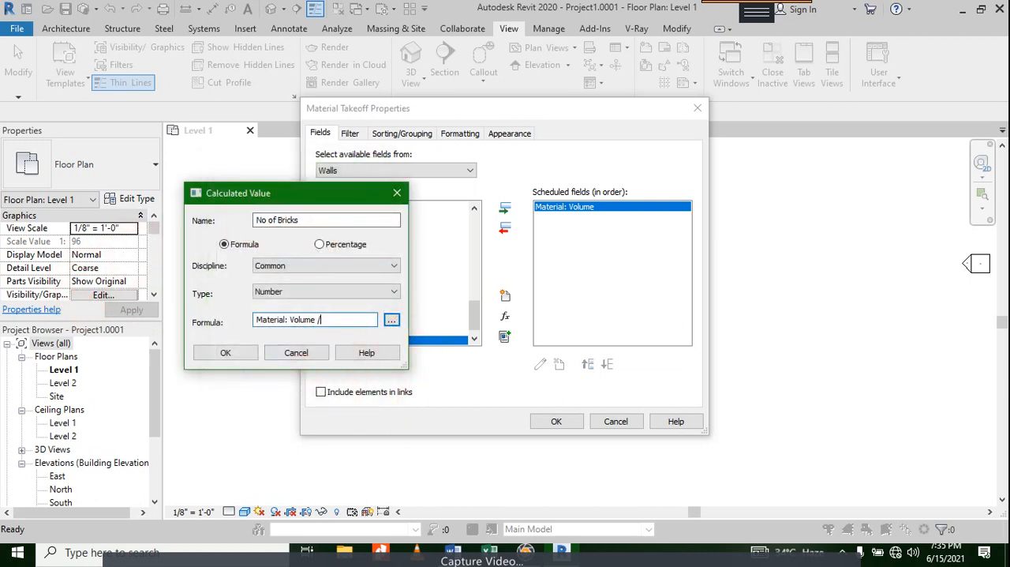
text(0)
key(BackSpace)
text(.002m^)
text(3)
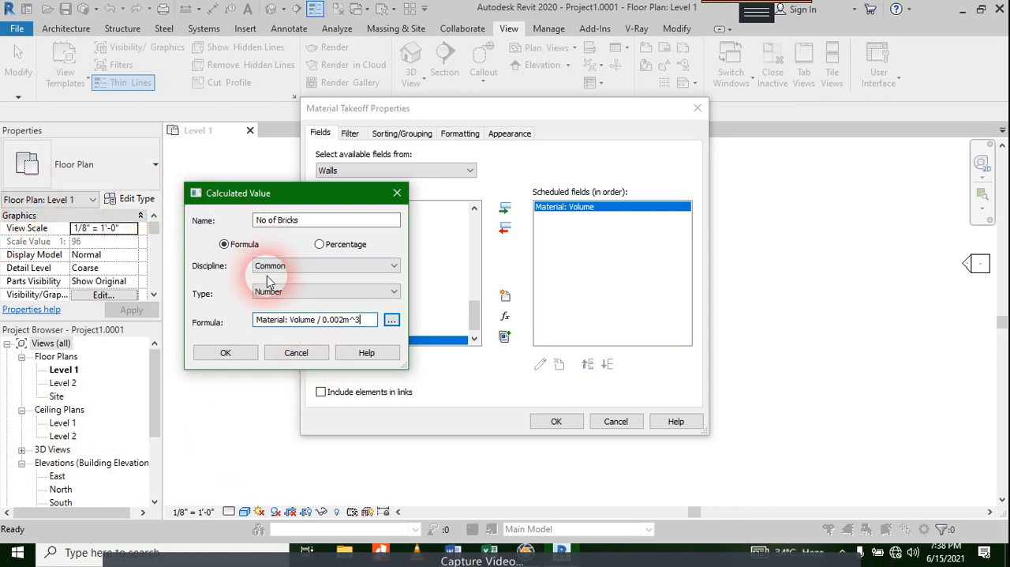
click(226, 350)
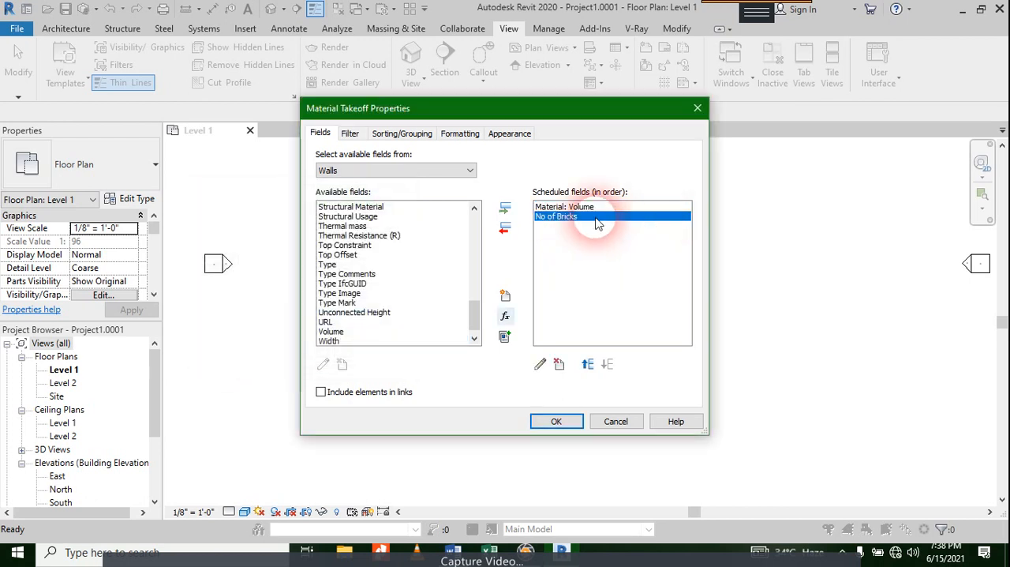
click(557, 422)
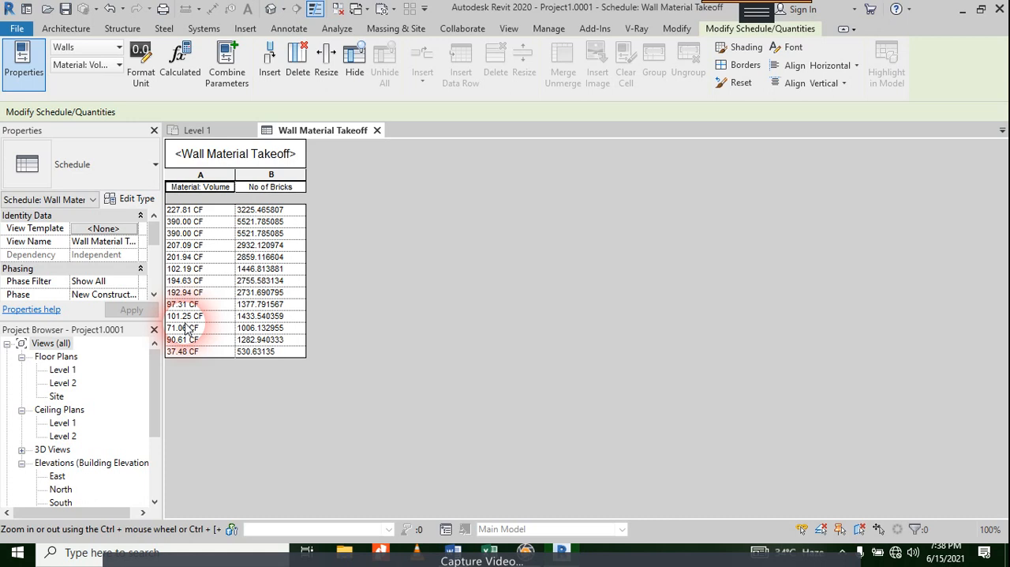
Step: Start another calculated value in the wall takeoff's fields, named "Cost of Bricks" with the Currency type
scroll(102, 261, down, 4)
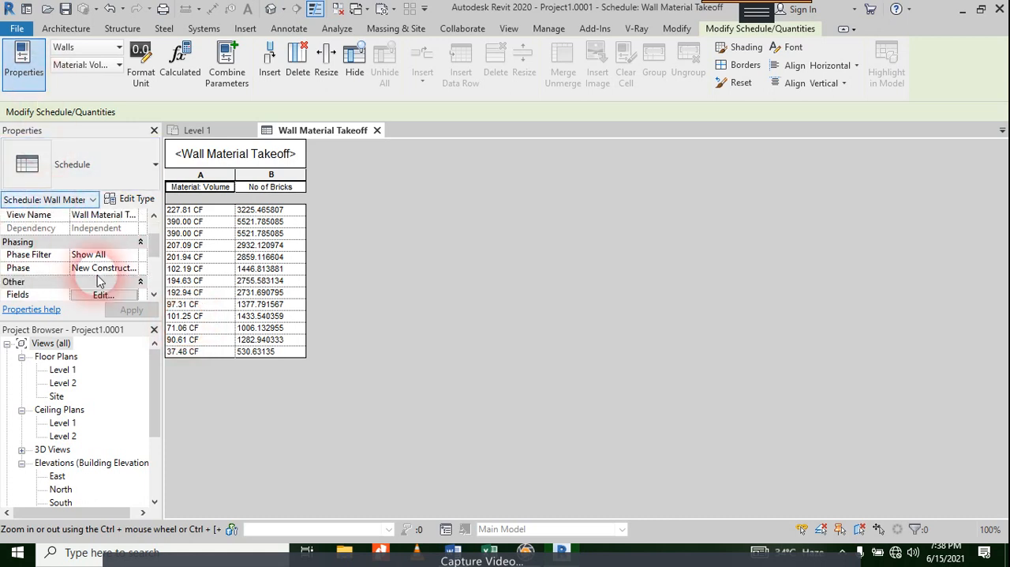
click(104, 214)
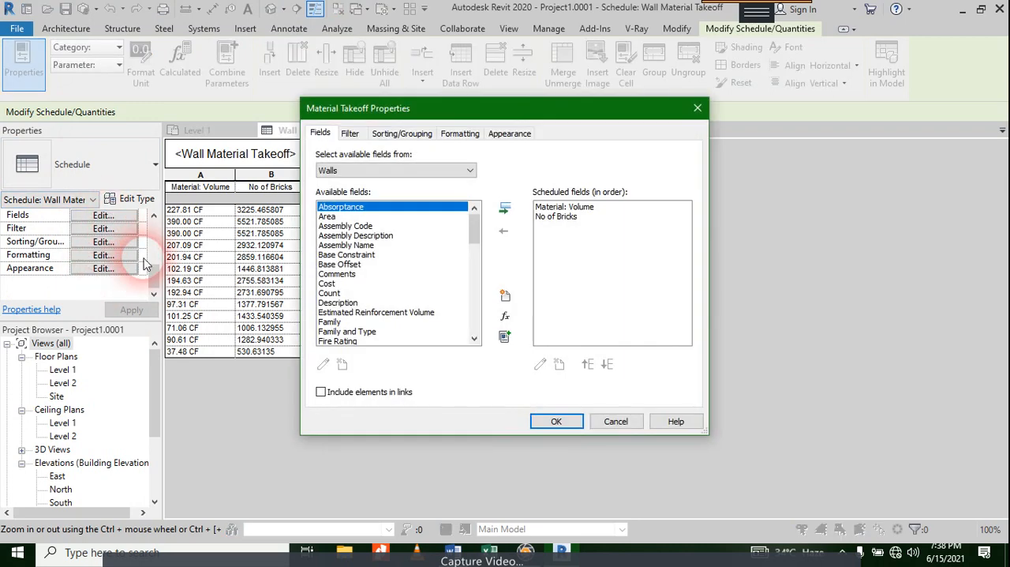
click(505, 317)
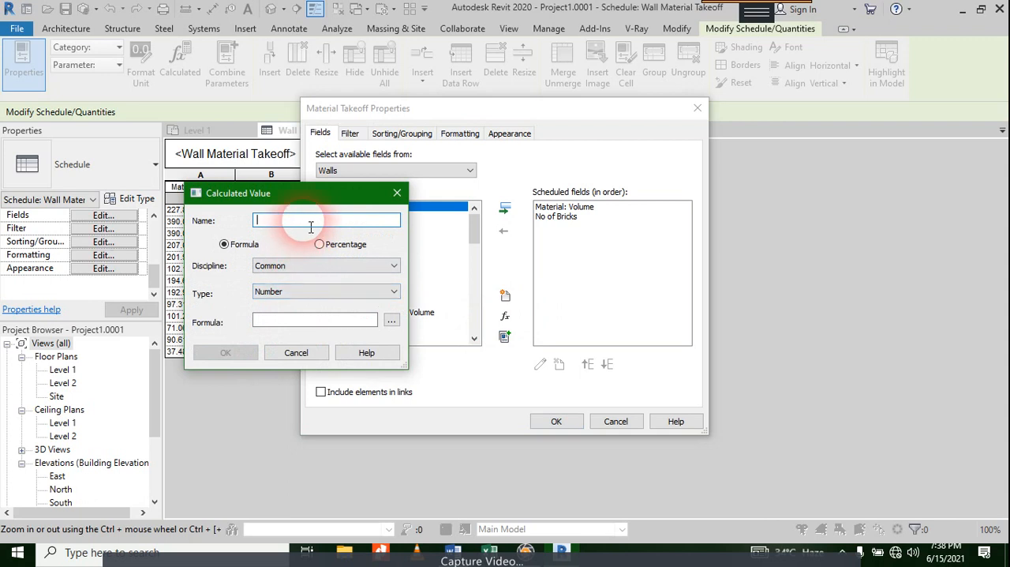
text(Cost of Bricks)
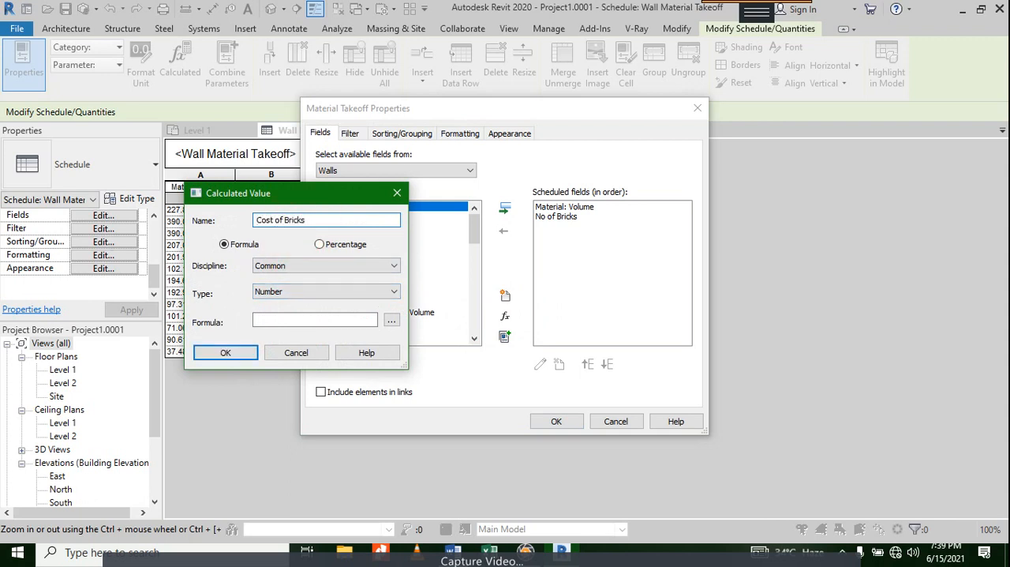
click(314, 293)
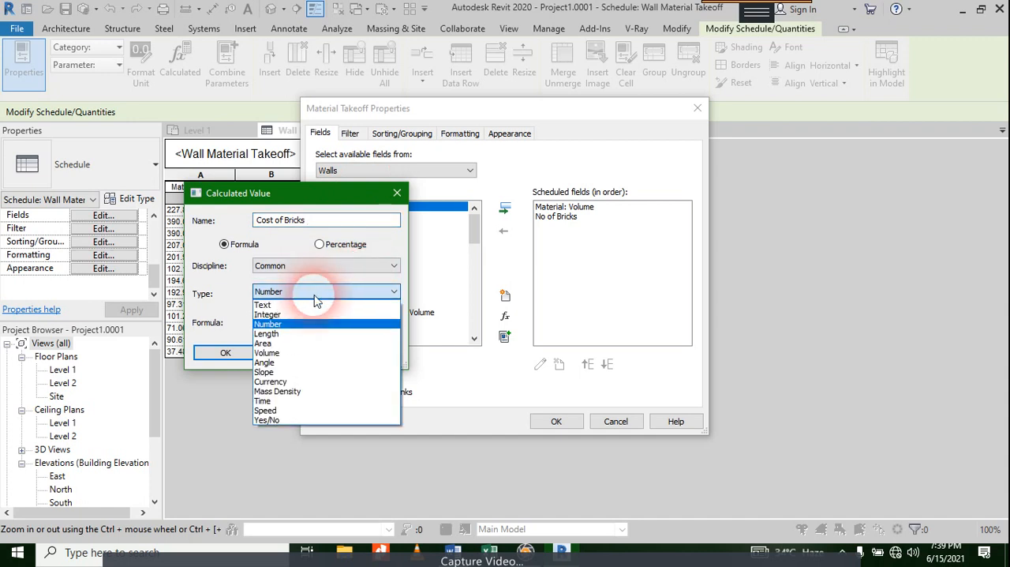
click(308, 381)
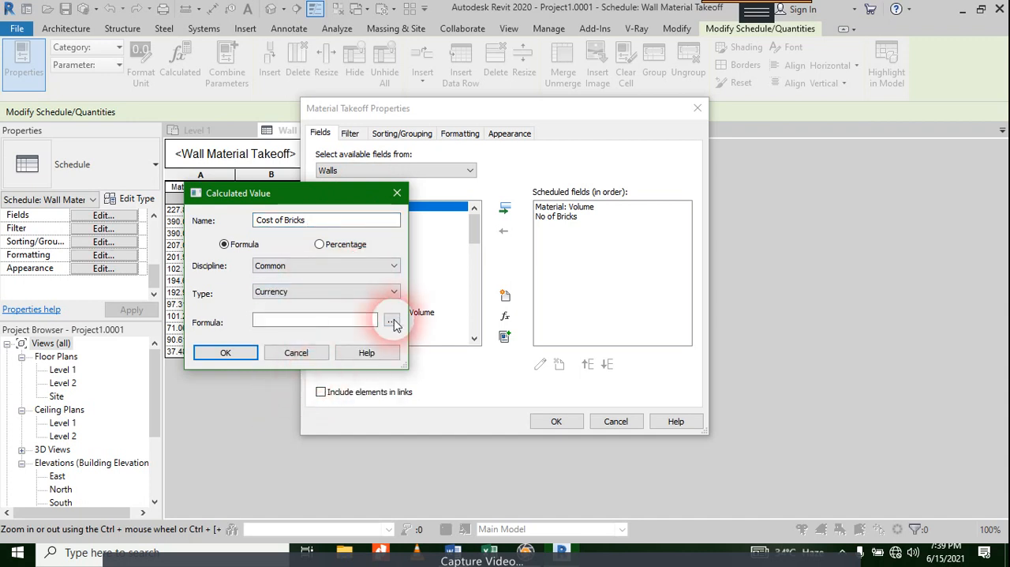
Step: Set the Cost of Bricks formula to No of Bricks * 13 and apply the new field to the takeoff
click(392, 322)
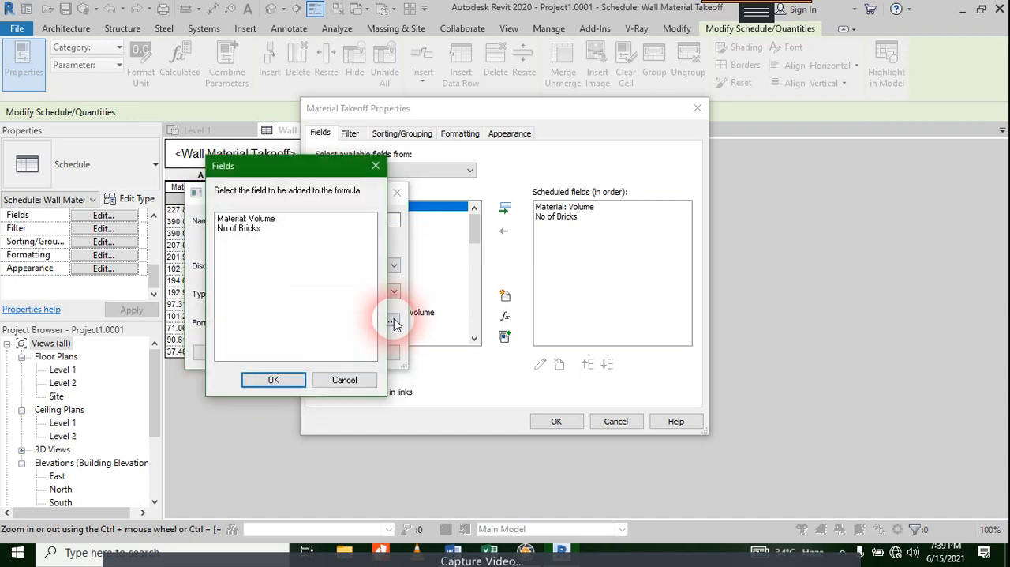
click(234, 229)
double_click(234, 229)
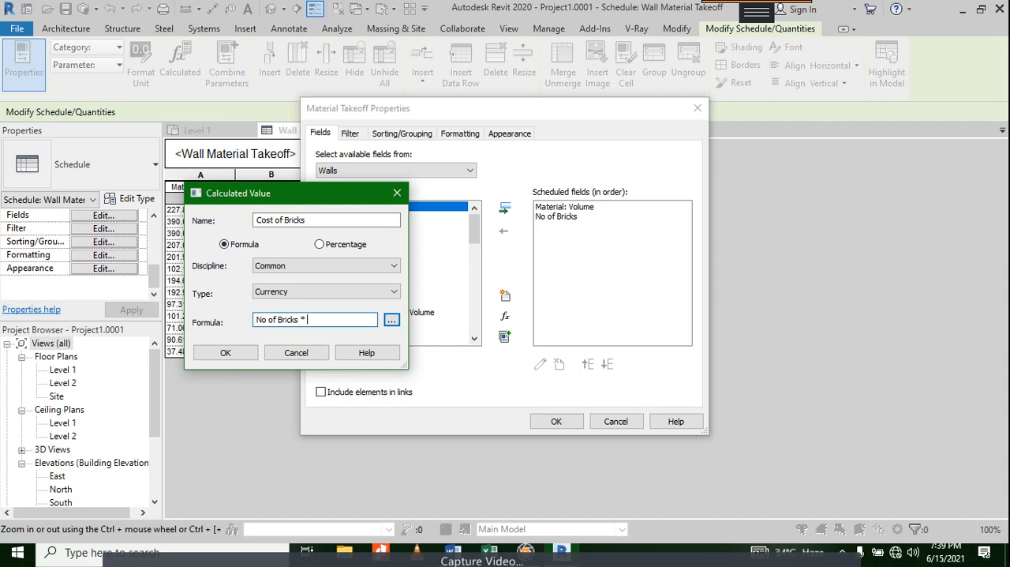
text(* 13)
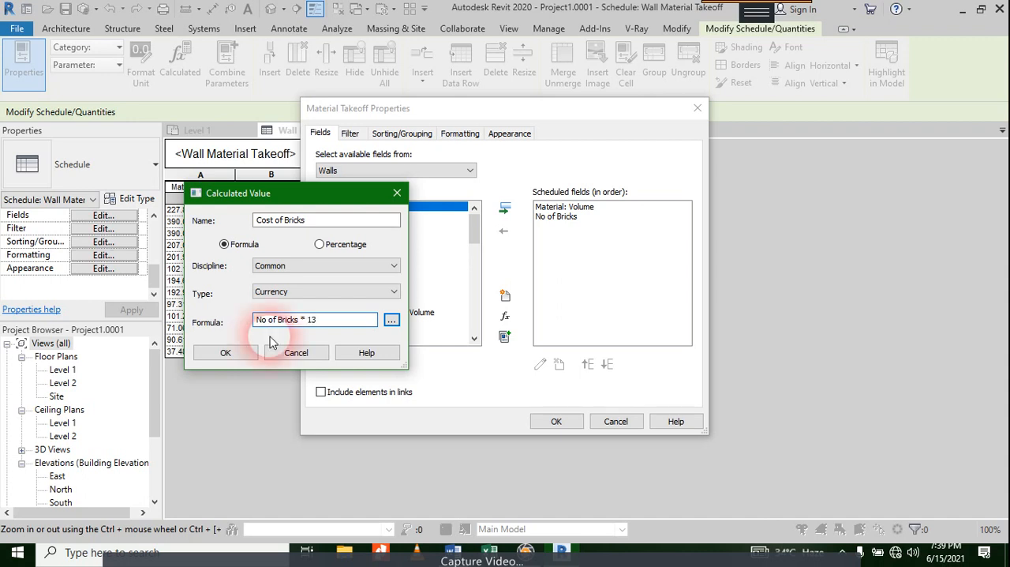
click(197, 351)
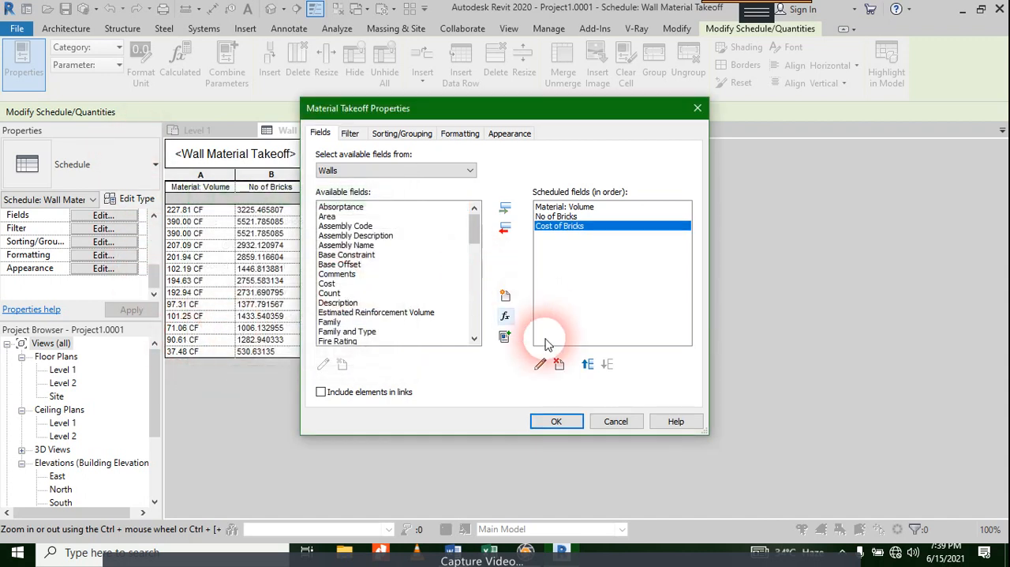
click(557, 421)
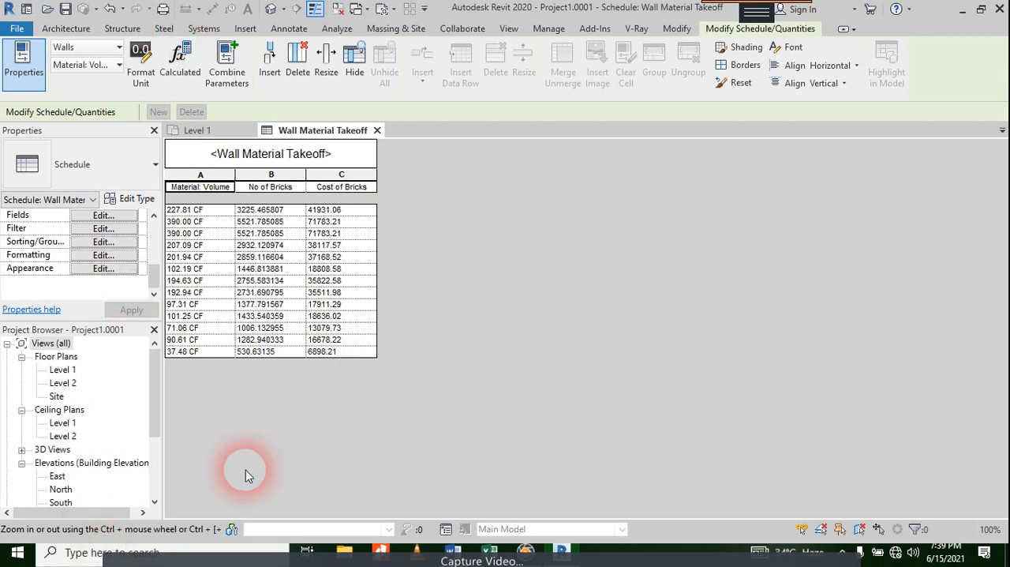
Step: Switch to File Explorer and open the DATA (F:) drive
click(355, 554)
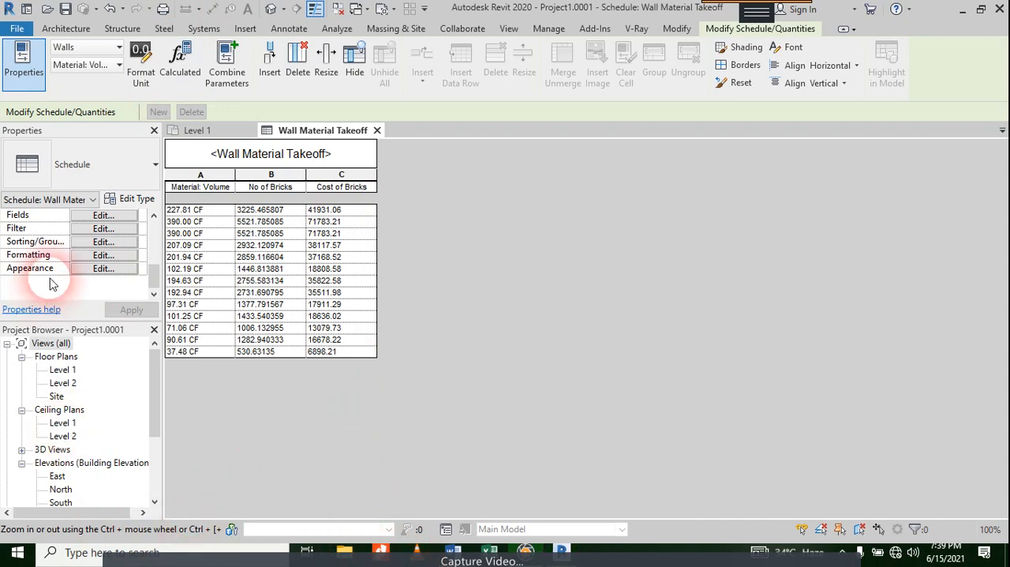
scroll(68, 473, down, 2)
click(57, 443)
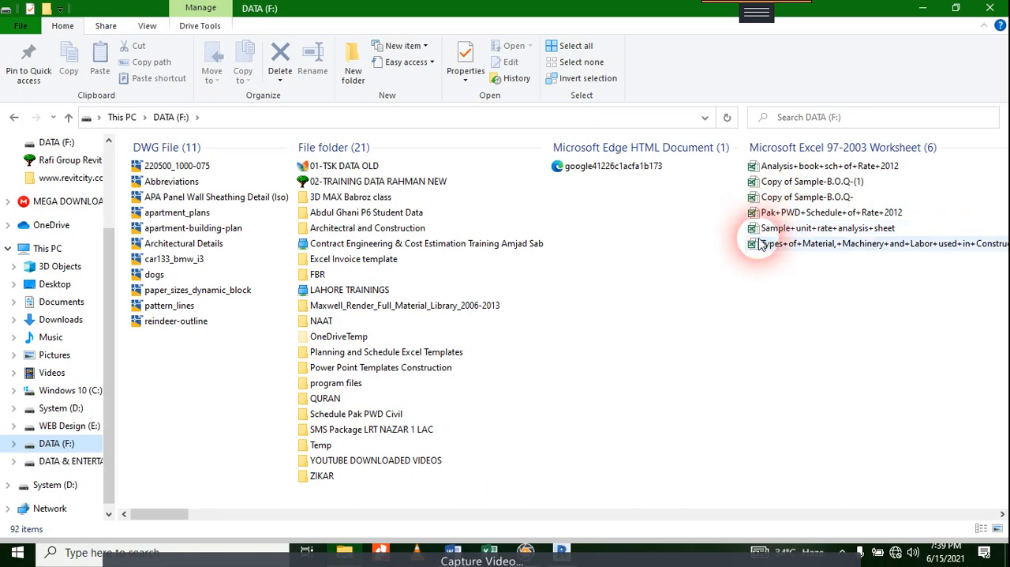
Step: Find the Excel workbook MATERIAL ESTIMATES-FINAL-As 20-11-2017 on the drive and open it
click(760, 243)
key(Down)
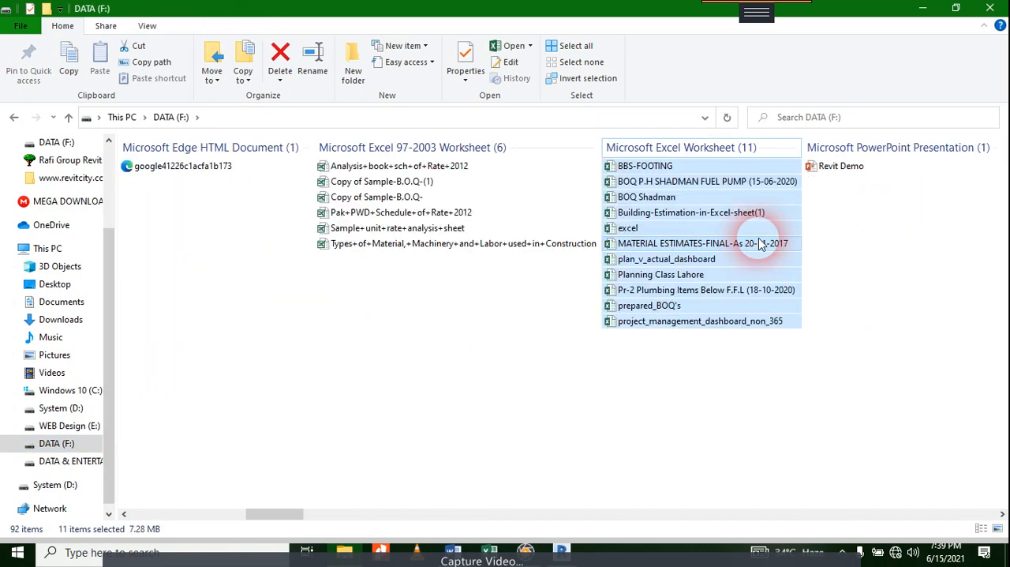
key(Home)
key(Down)
key(Down)
key(Down)
key(Down)
key(Down)
key(Down)
key(Down)
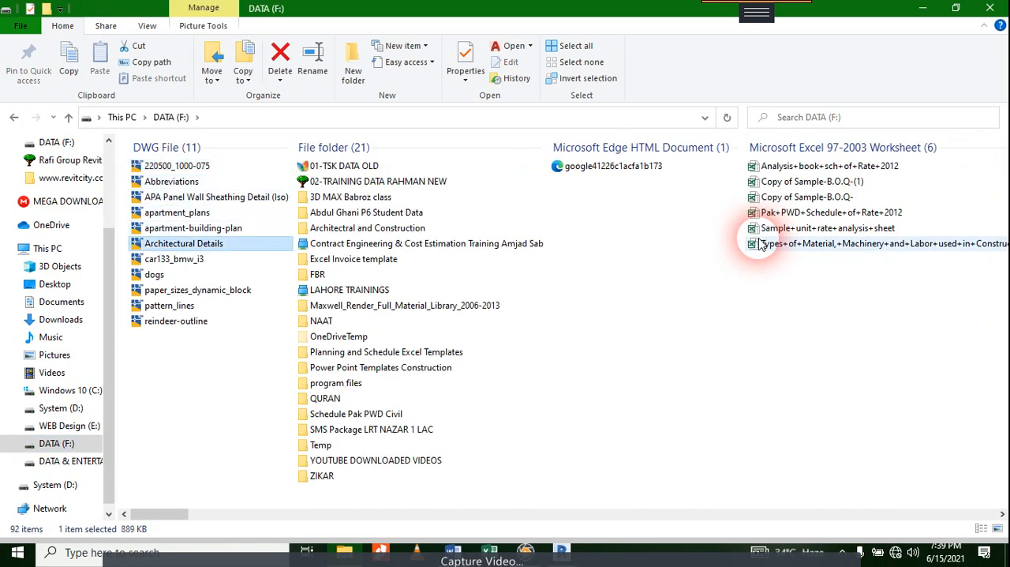
key(Right)
key(Right)
key(Right)
key(Right)
key(Down)
key(Down)
key(Down)
key(Down)
key(Down)
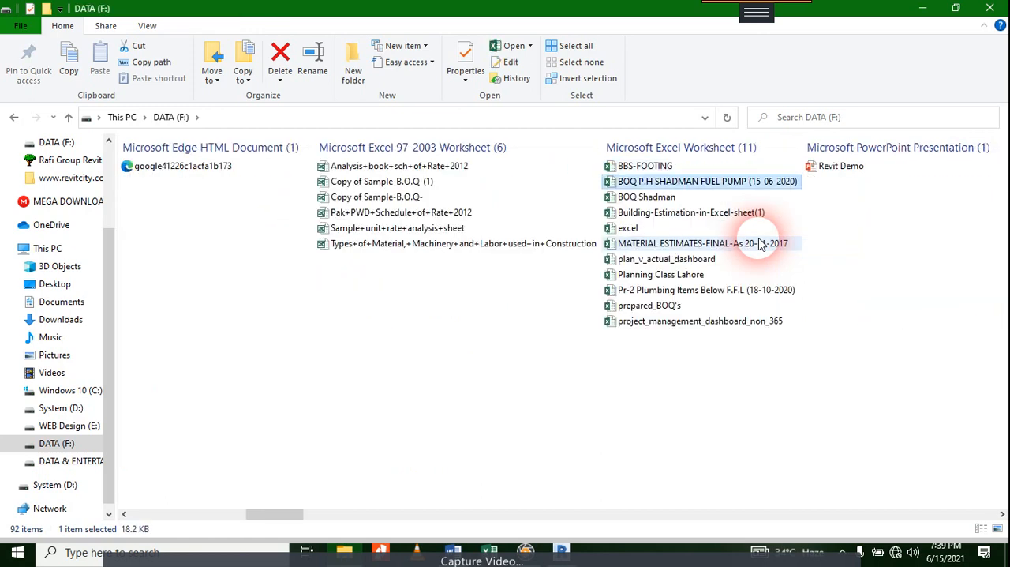
double_click(760, 245)
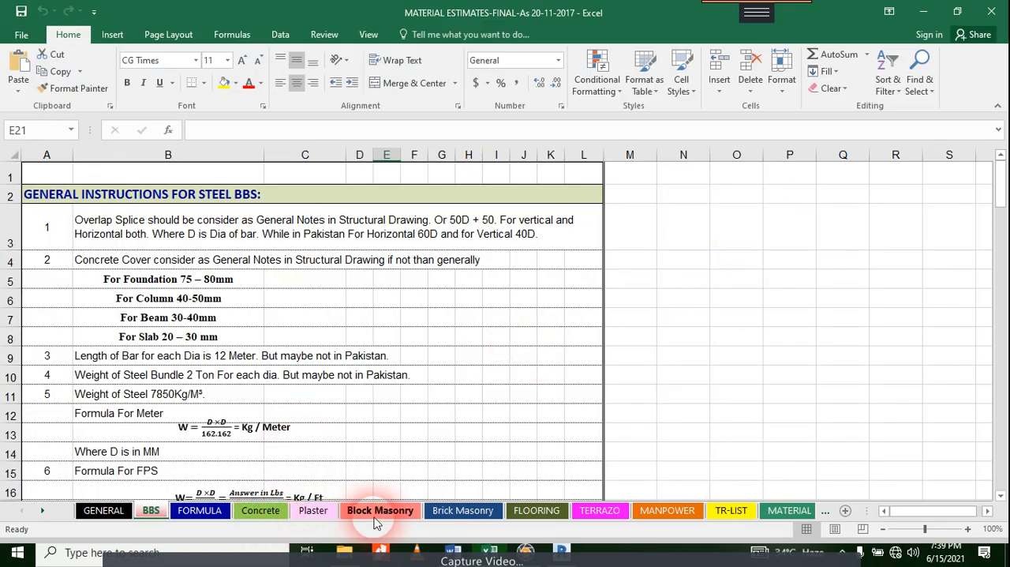
Step: Set the CFT mortar ratio to 1:4 on the Brick Masonry sheet and check the bricks required for that quantity
click(446, 512)
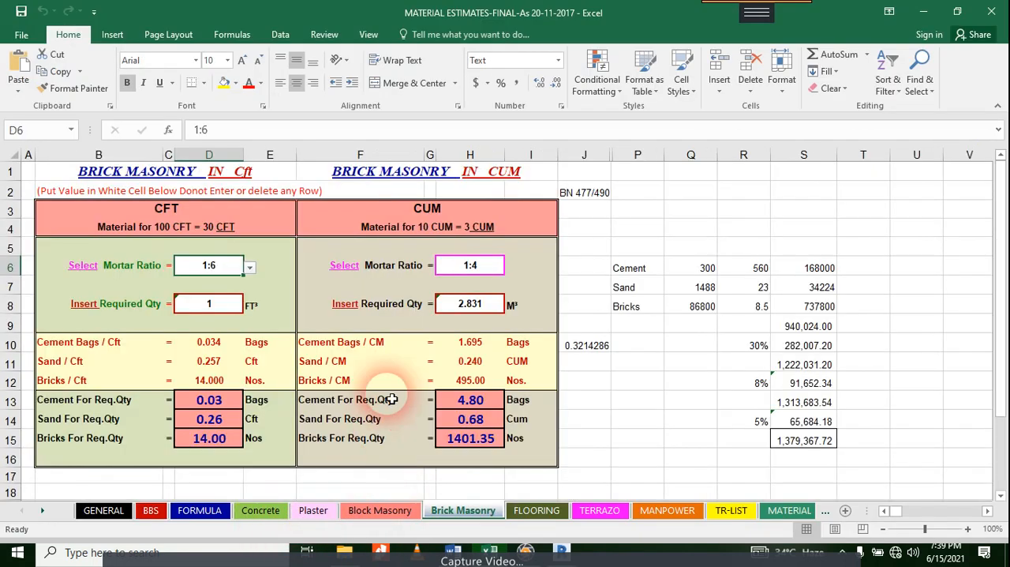
click(249, 269)
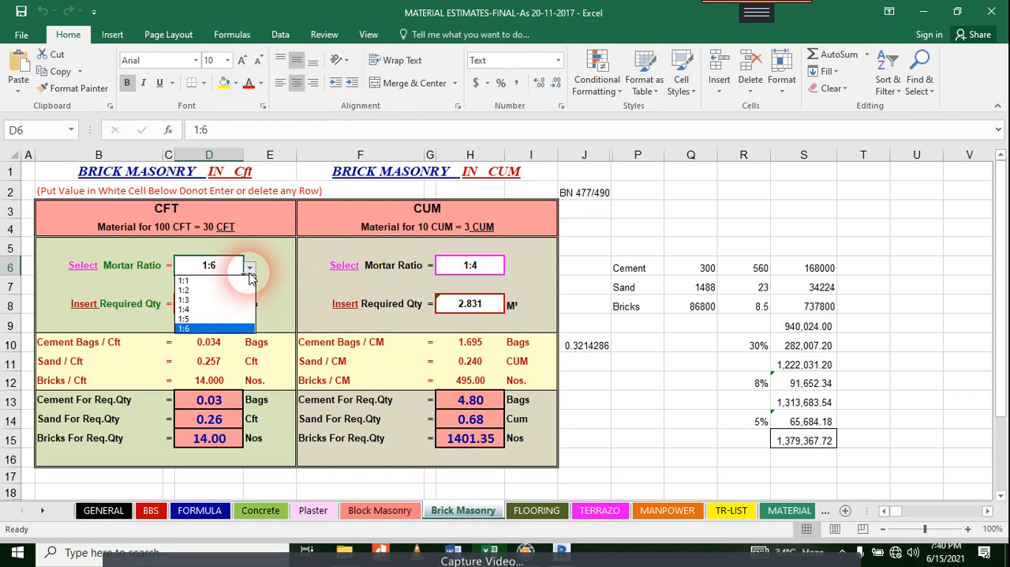
click(241, 308)
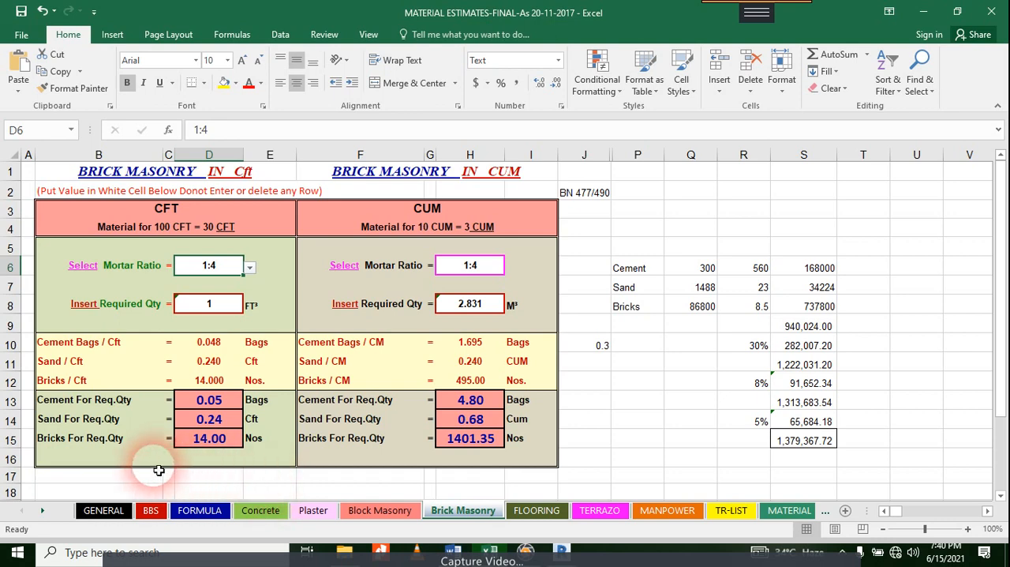
click(225, 440)
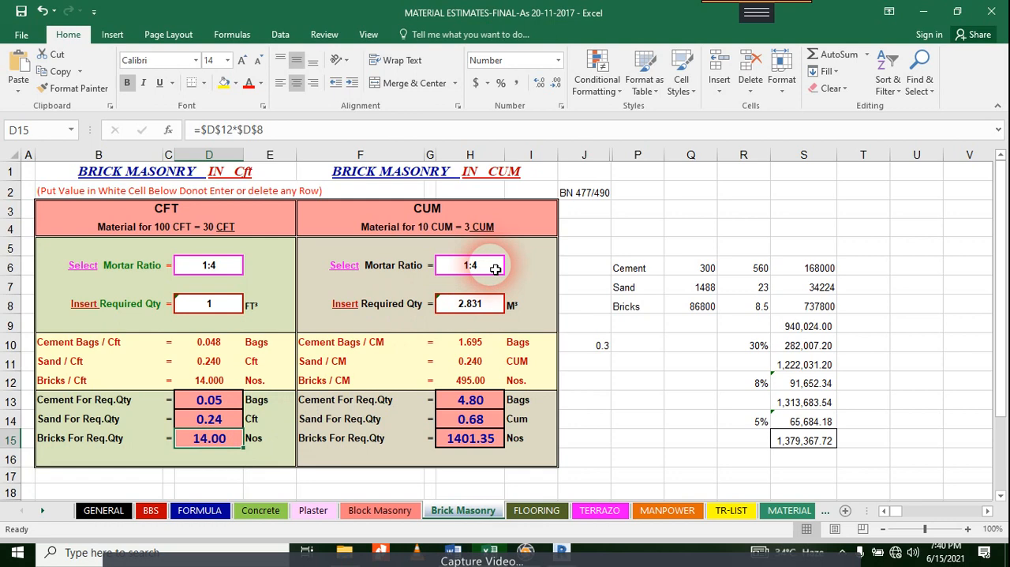
Step: Set the required quantity in the CUM table to 1 m³ and check its required number of bricks
click(477, 308)
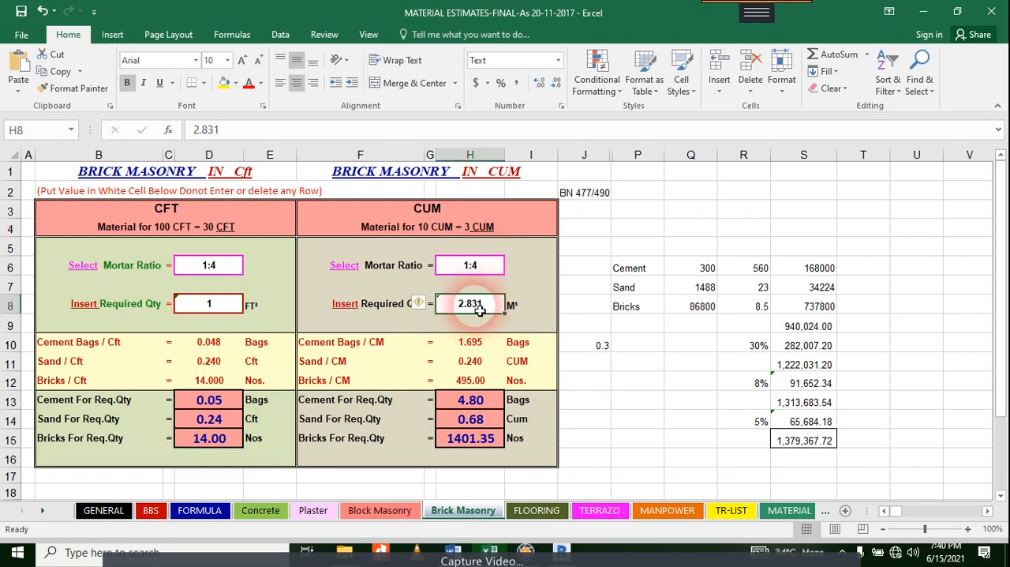
text(1)
key(Return)
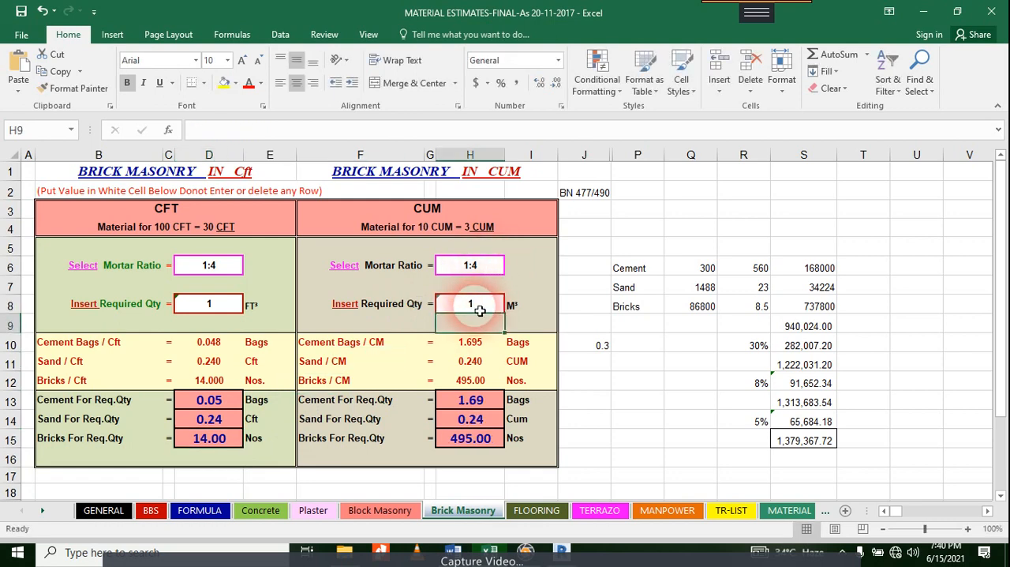
click(501, 447)
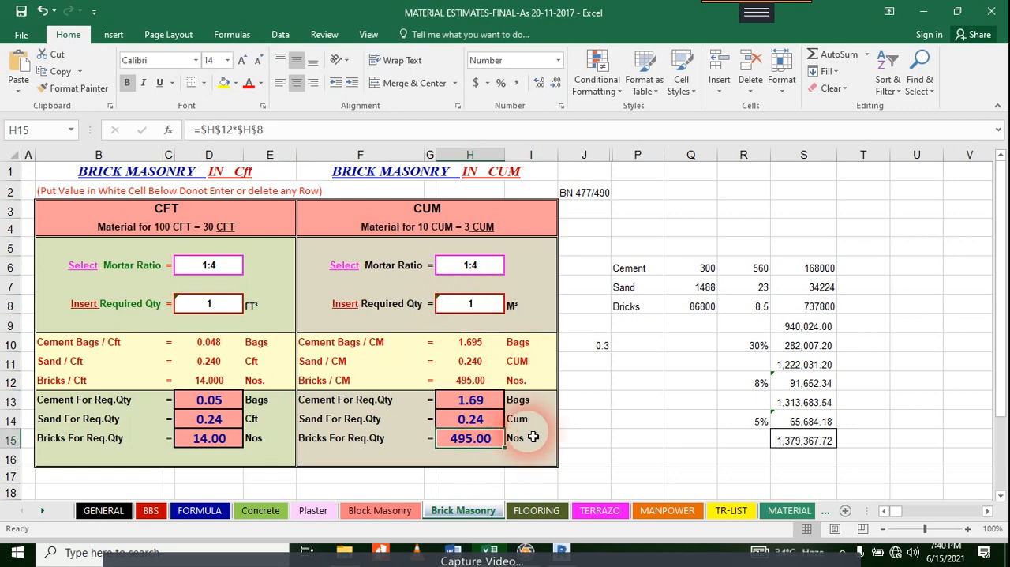
Step: Enter the brick dimensions 9, 4.5 and 3 in cells Y7, Z7 and AA7 of the Brick Masonry sheet
click(935, 330)
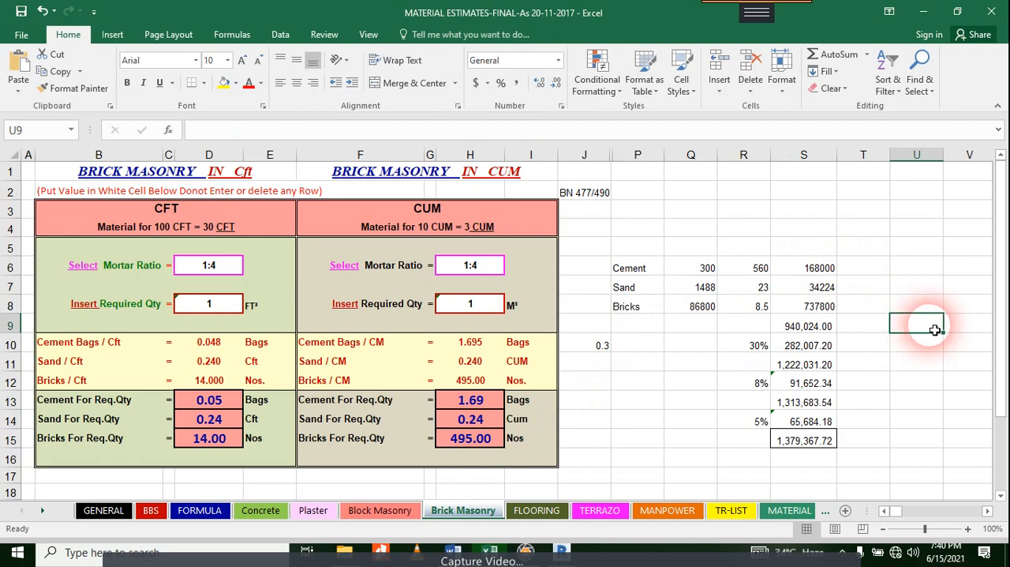
key(Right)
key(Right)
key(Right)
key(Right)
key(Right)
key(Right)
key(Right)
key(Right)
key(Right)
key(Right)
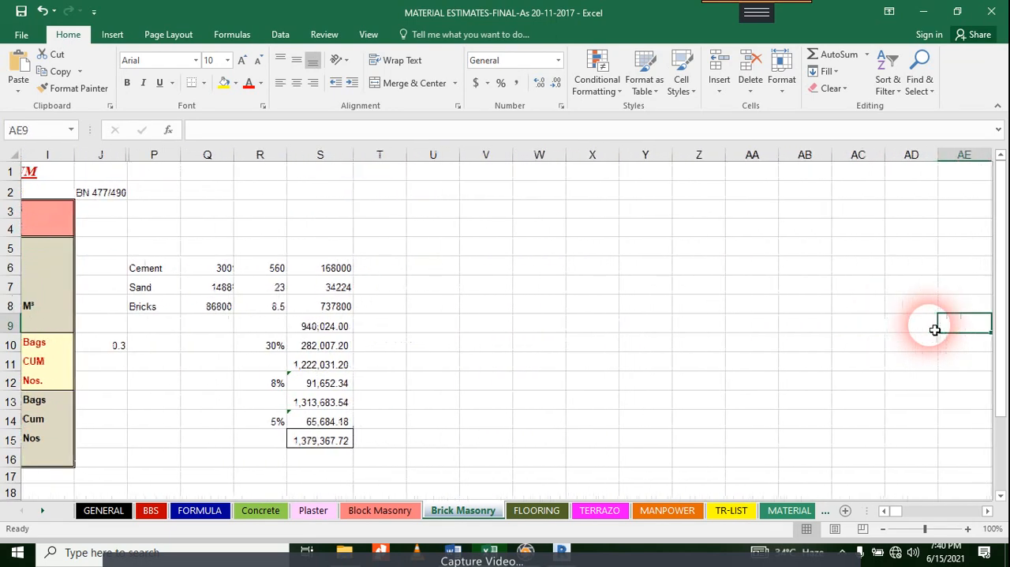
key(Left)
key(Left)
key(Left)
key(Up)
key(Left)
key(Left)
key(Up)
key(Left)
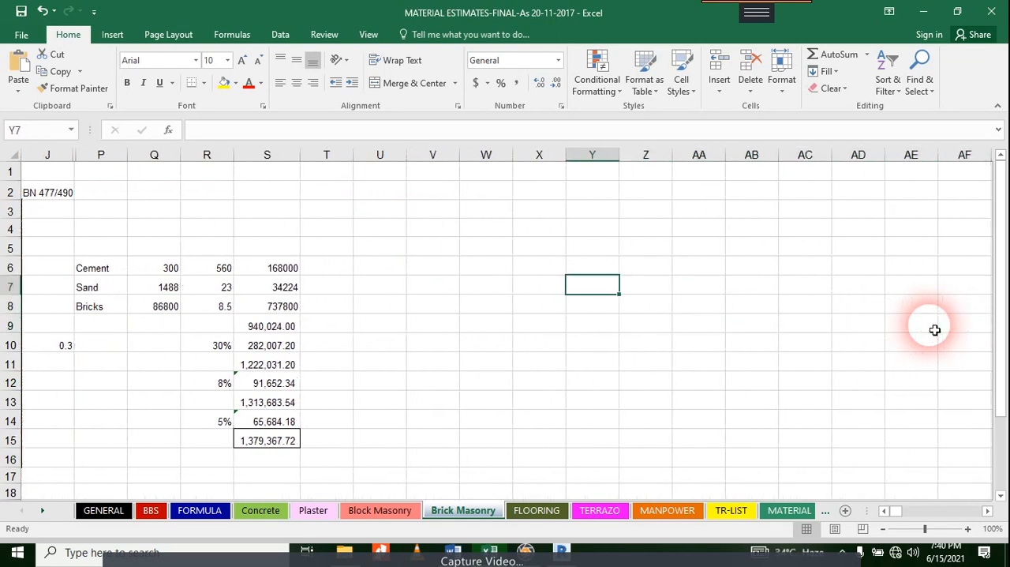
text(9)
key(Tab)
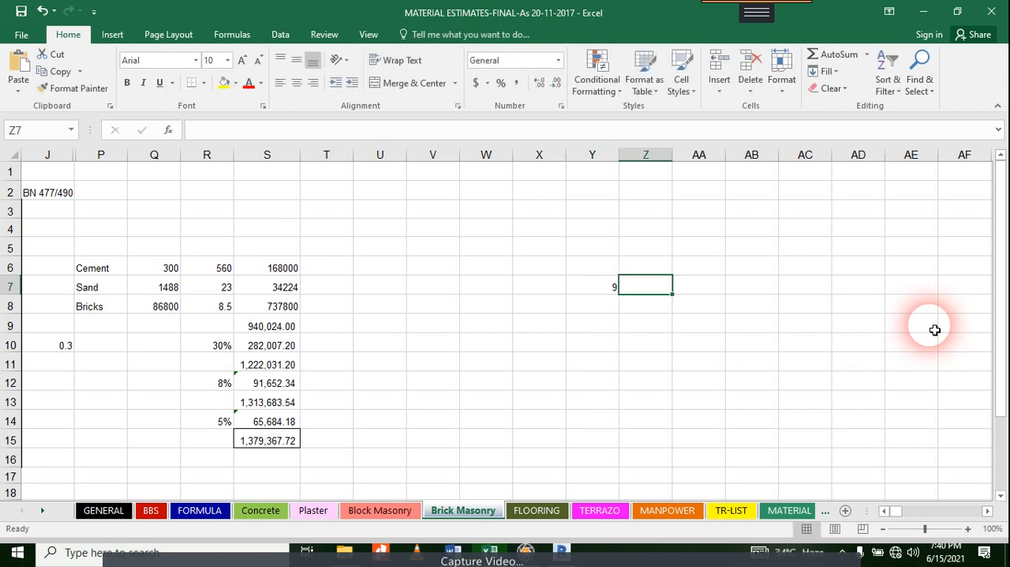
text(4.5)
key(Tab)
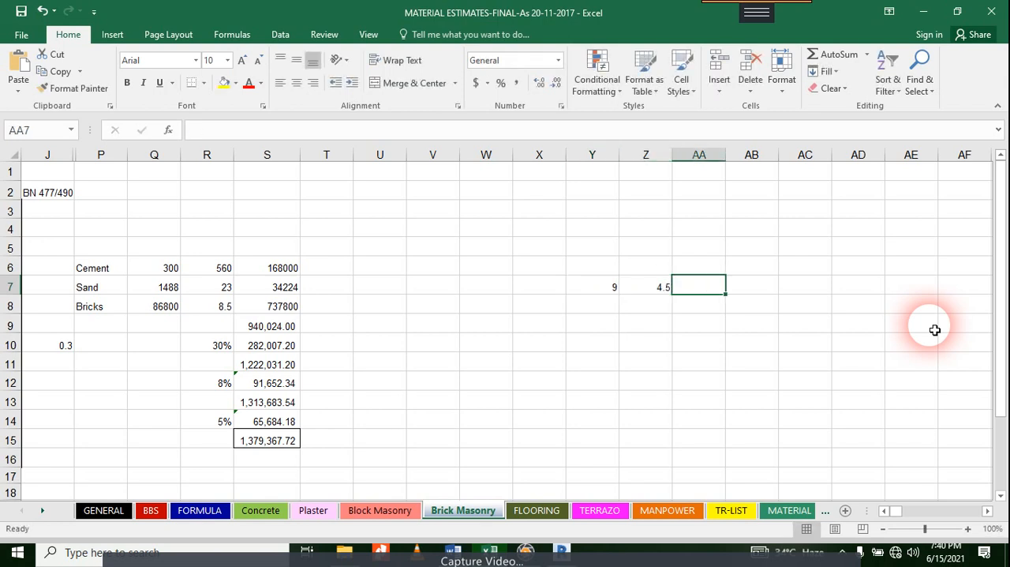
text(3)
key(Return)
key(Left)
key(Left)
text(=)
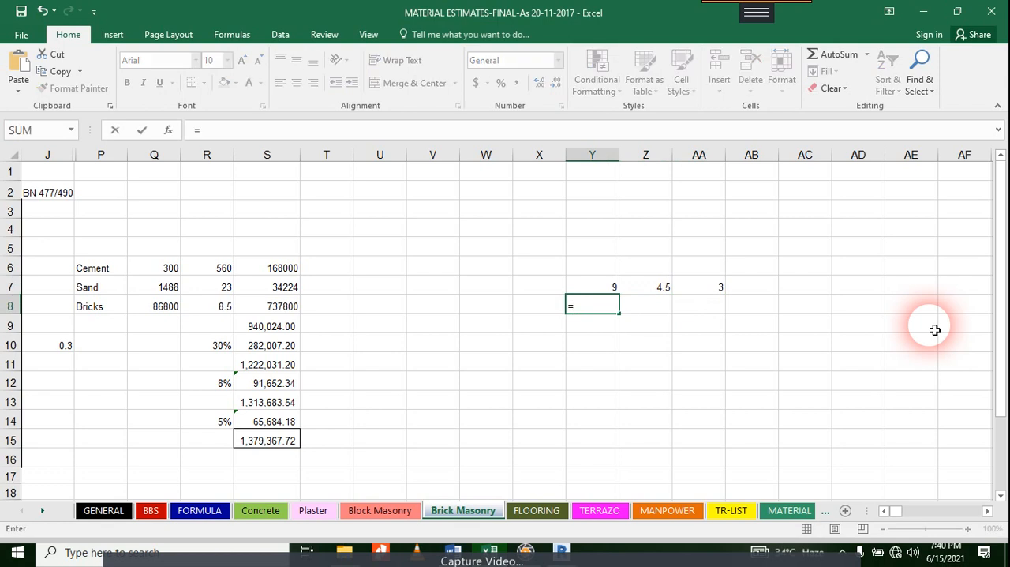
key(Up)
text(/)
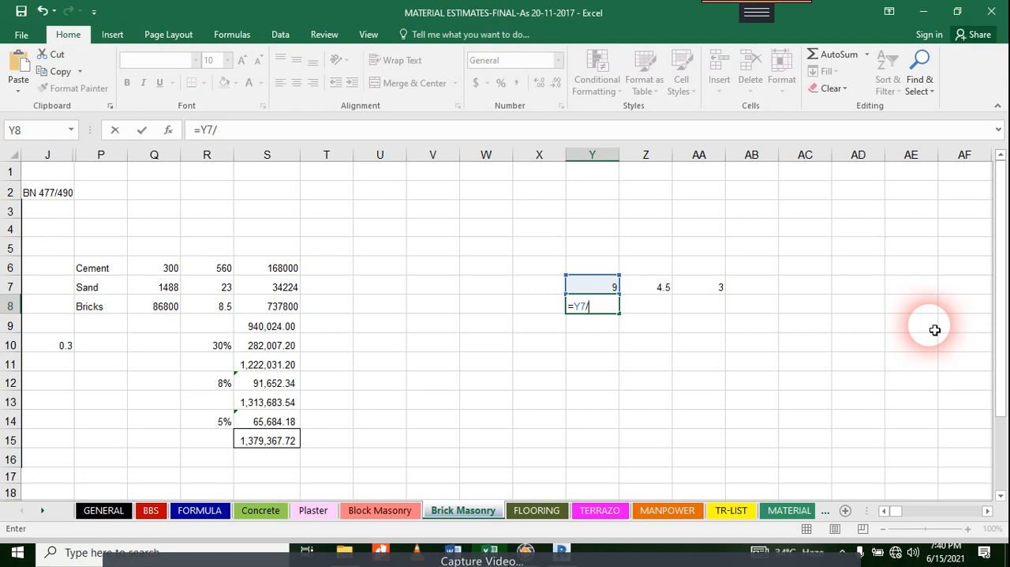
key(Escape)
key(Right)
key(Right)
key(Right)
key(Up)
text(=)
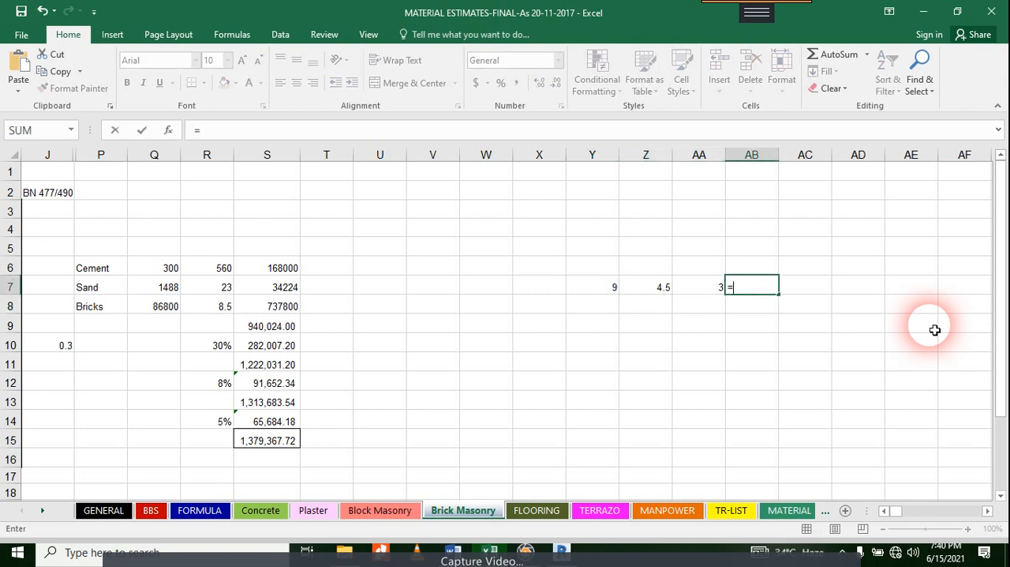
key(Left)
key(Escape)
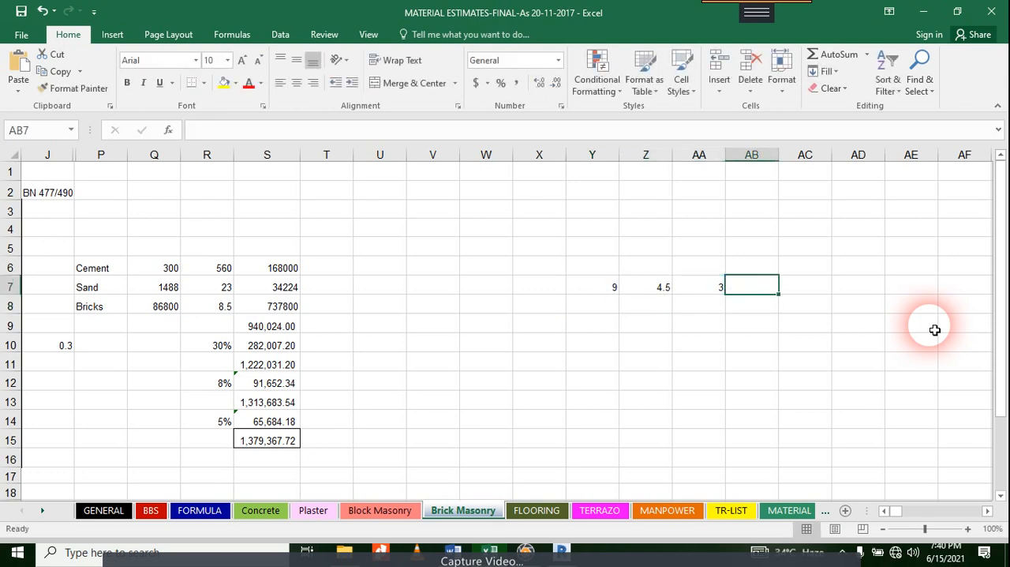
text(=)
key(Left)
text(*)
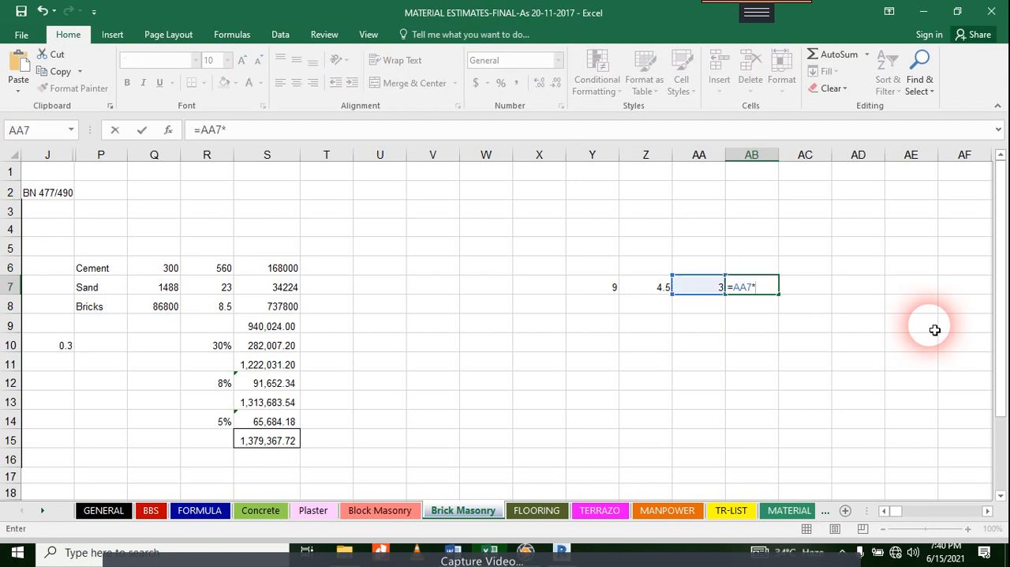
key(Escape)
Step: Convert the three brick dimensions to feet in Y8:AA8 by dividing each value above by 12, starting with =Y7/12
key(Left)
key(Left)
key(Left)
key(Down)
text(=)
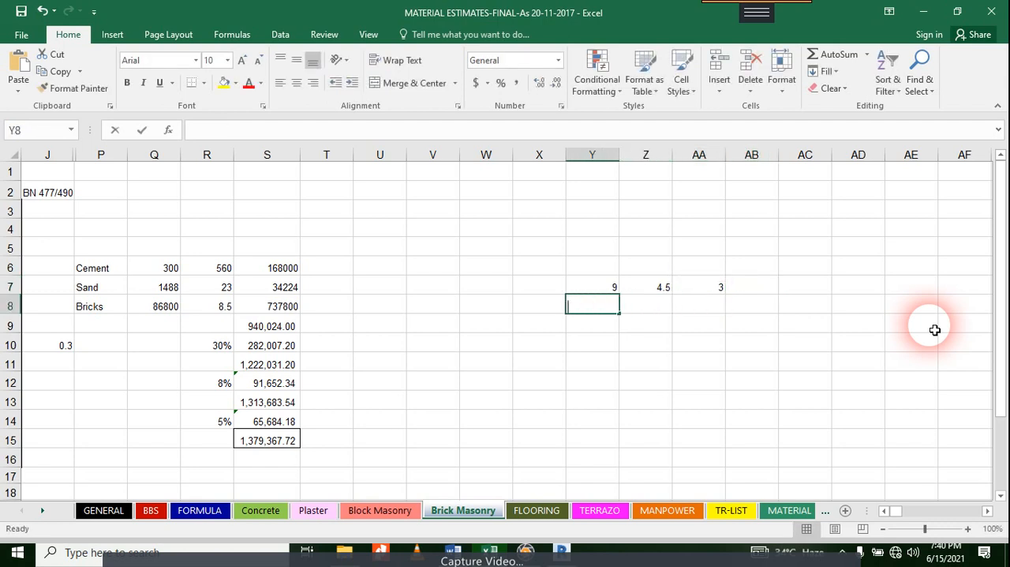
key(Up)
text(/1)
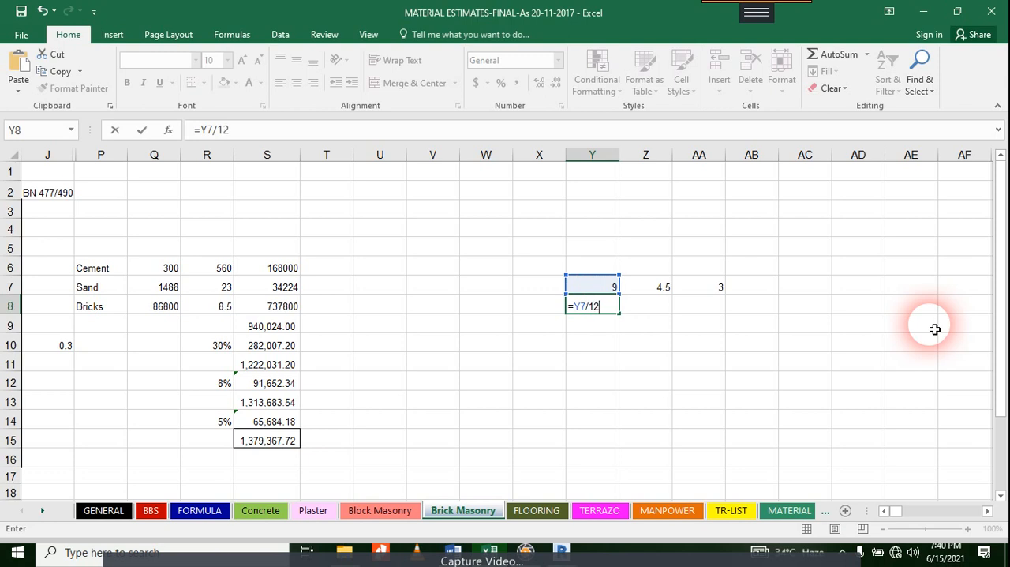
text(2)
key(ctrl+Return)
key(ctrl+c)
key(Right)
key(shift+Right)
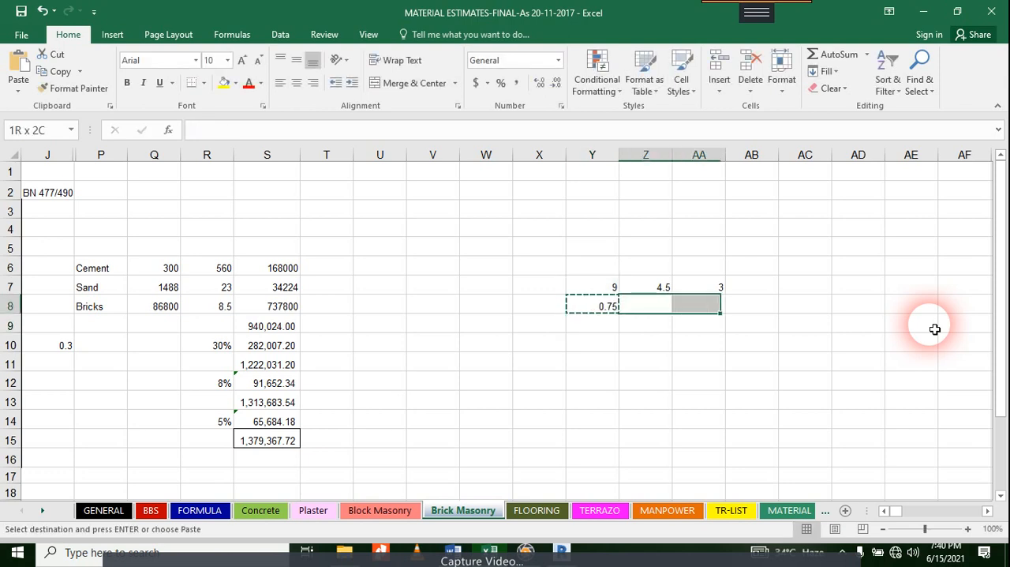
key(Return)
Step: Calculate the volume of one brick in AB8 with the formula =AA8*Z8*Y8
key(Left)
key(Right)
key(Right)
key(Right)
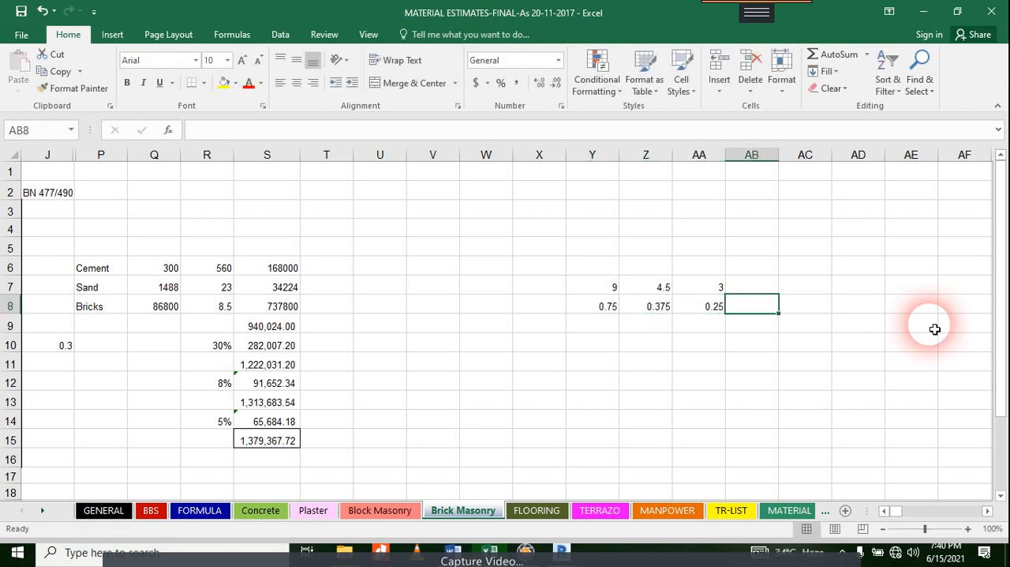
text(=)
key(Left)
text(*)
key(Left)
key(Left)
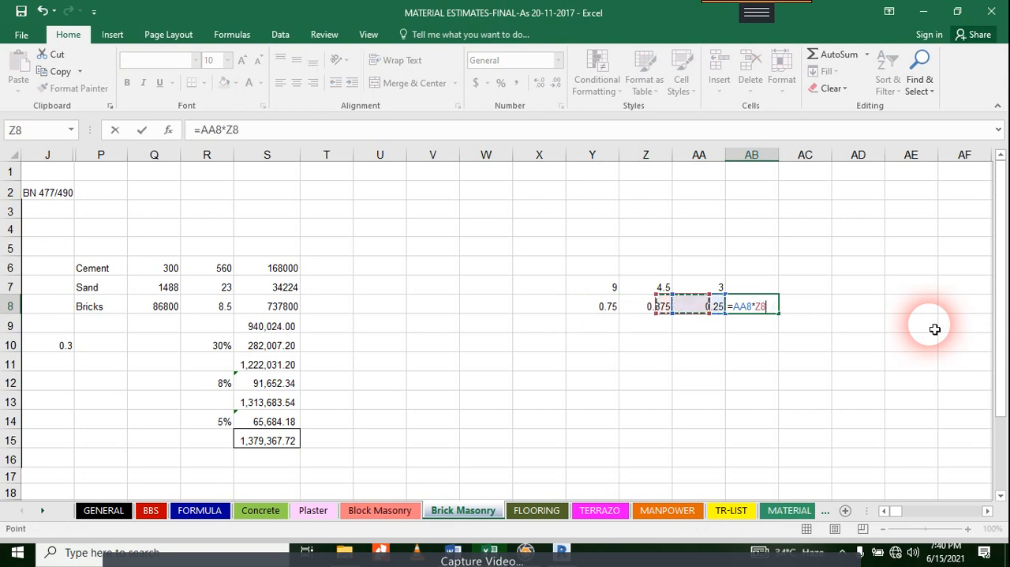
text(*)
key(Left)
key(Left)
key(Left)
key(Return)
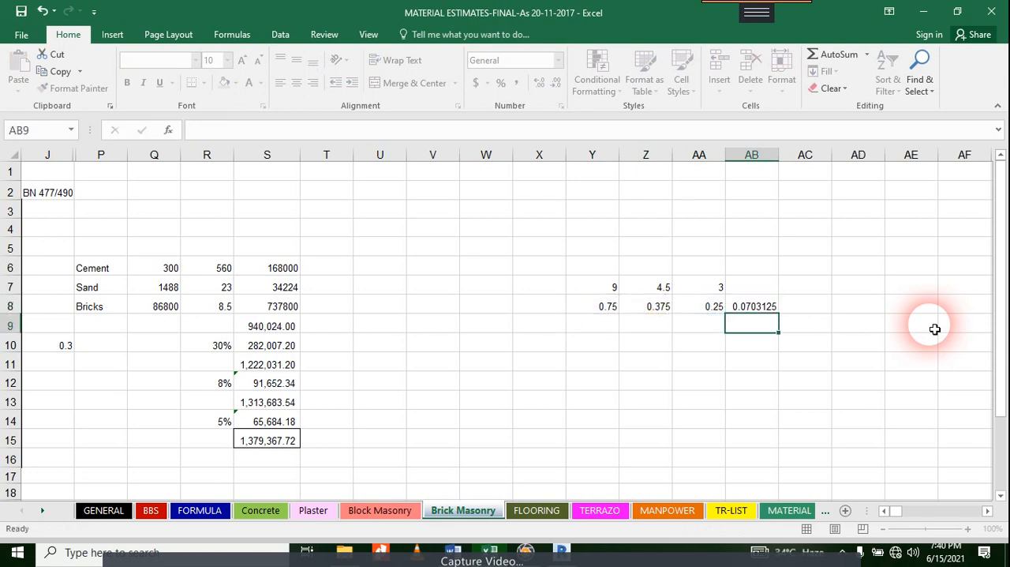
Step: Apply the comma number style to the brick volume in AB8
key(Up)
key(alt+h)
key(k)
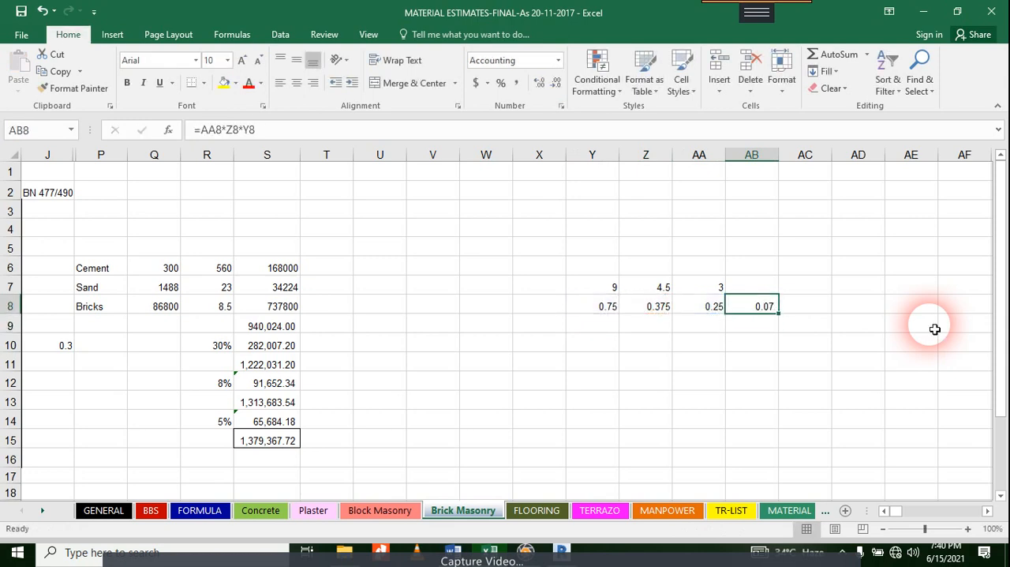
key(Right)
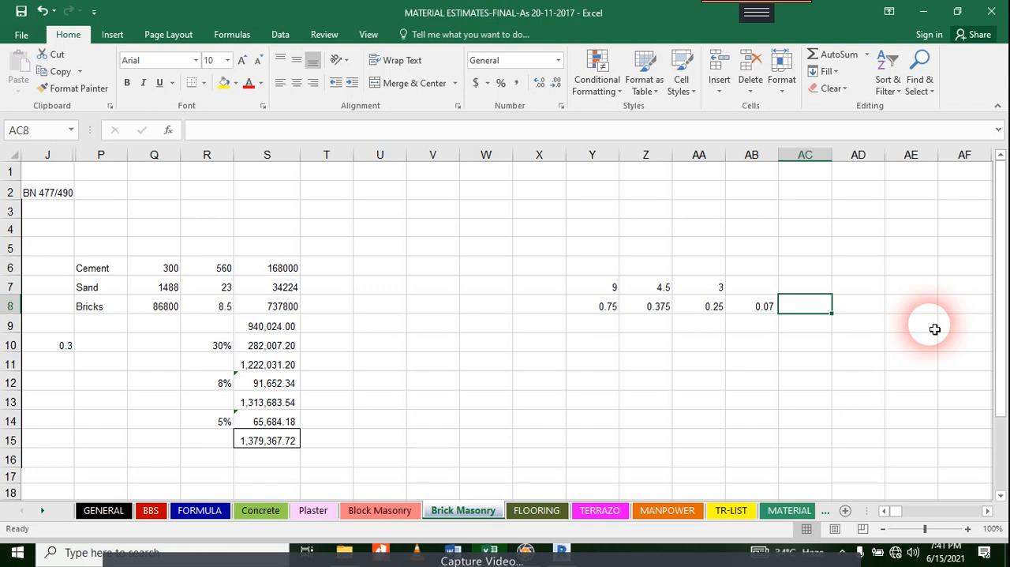
text(=)
key(Left)
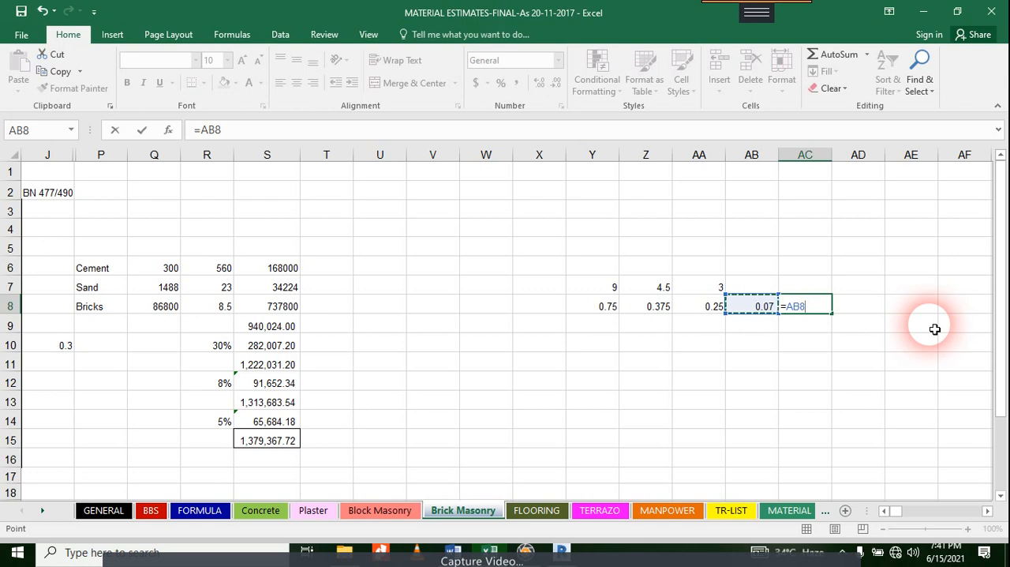
key(Escape)
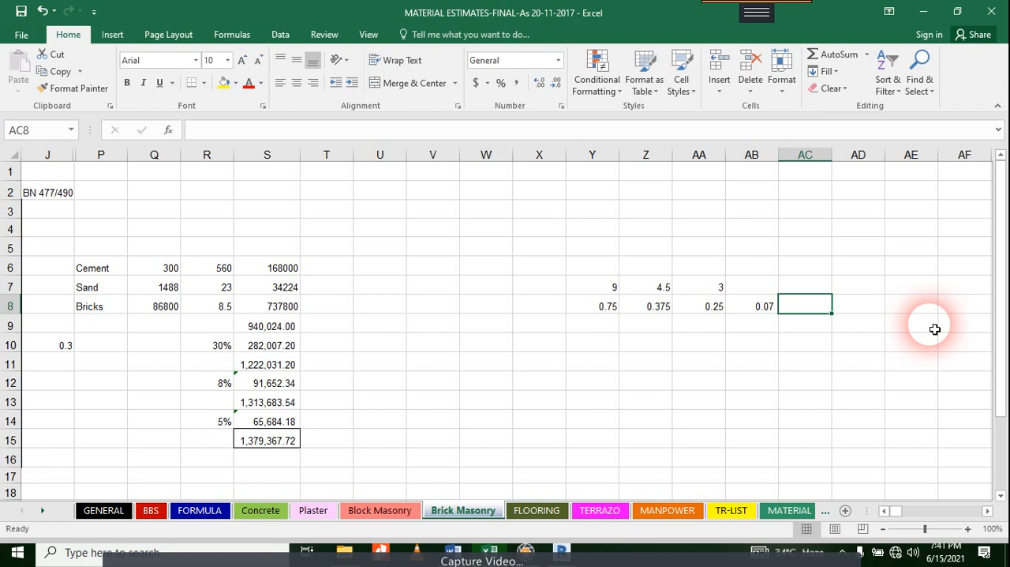
Step: Enter the label 1cu.m in cell Y4 above the brick dimensions
key(Up)
key(Up)
key(Left)
key(Left)
key(Left)
key(Up)
key(Left)
key(Up)
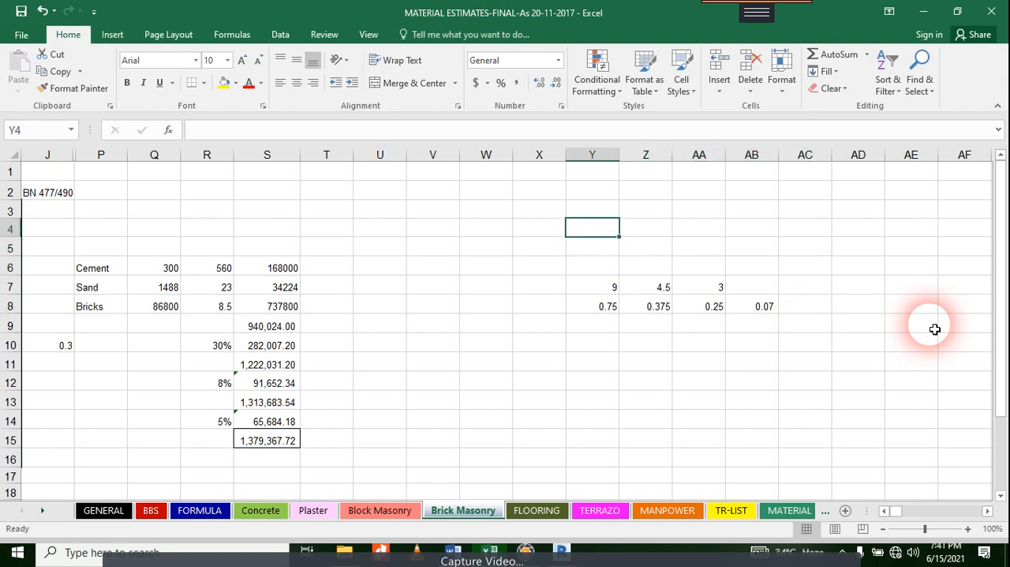
text(1cu)
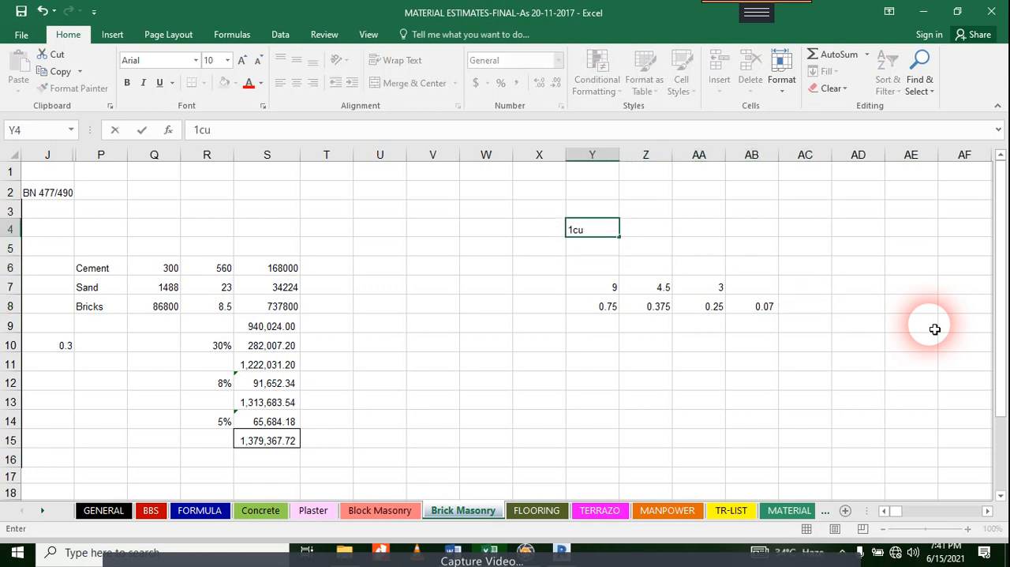
text(.m)
key(Return)
key(Up)
key(Right)
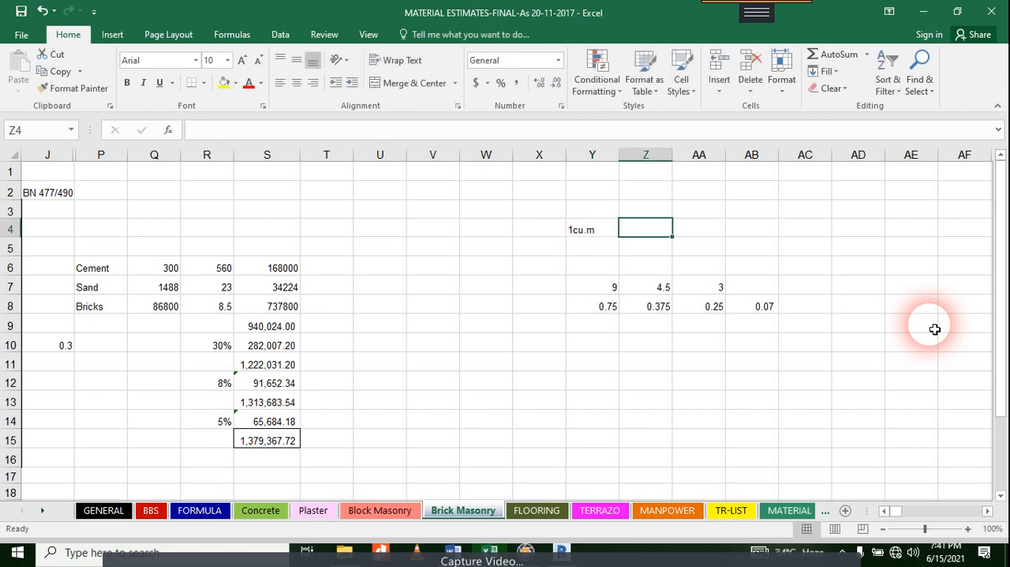
key(Right)
key(Right)
key(Down)
key(Down)
key(Down)
key(Down)
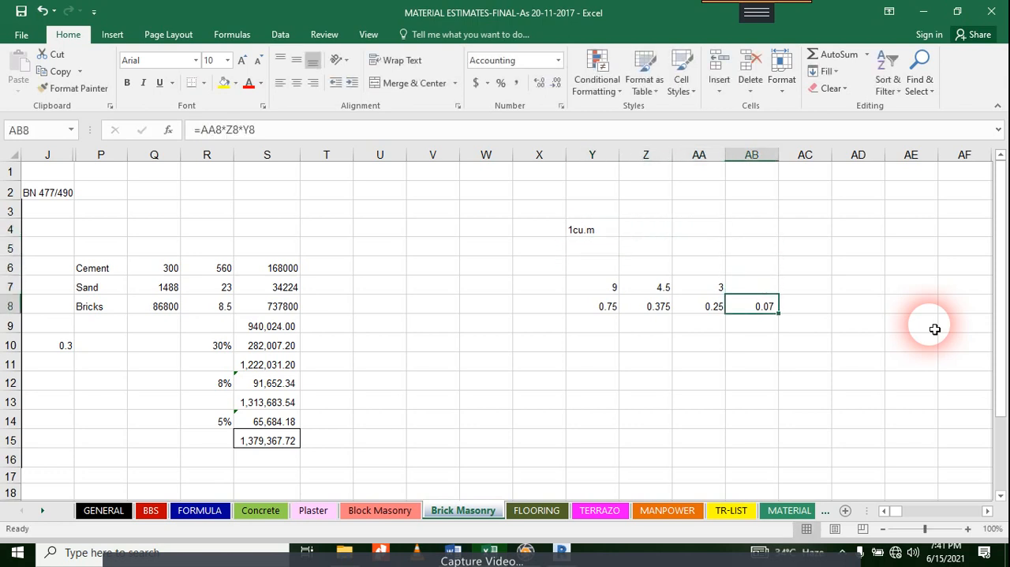
key(Left)
key(Left)
key(Up)
key(Left)
key(Up)
key(Up)
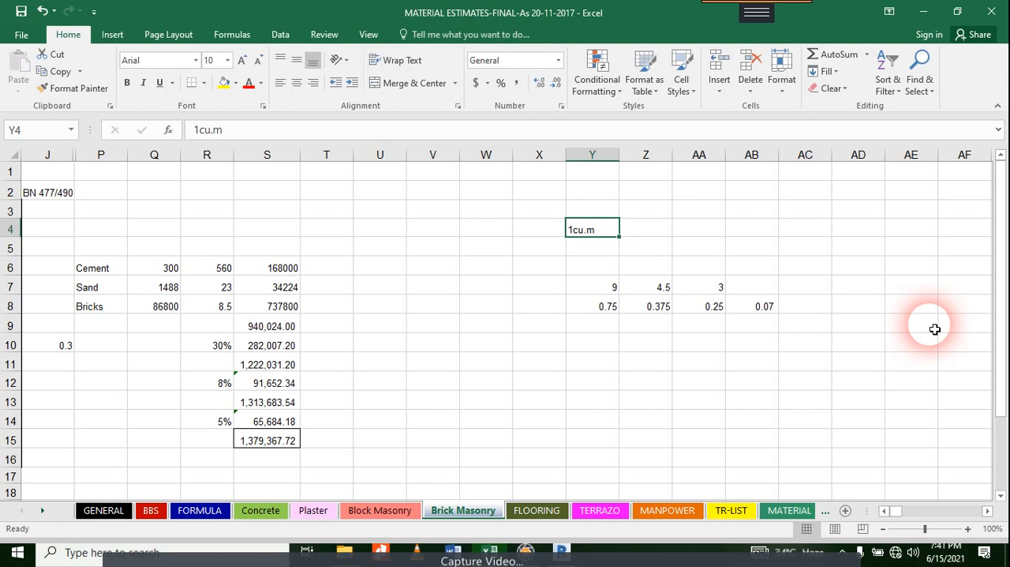
Step: Label the calculated volume by entering "1 brick volume in cft" in cell AC8
key(Right)
key(Down)
key(Right)
key(Down)
key(Right)
key(Down)
key(Right)
key(Down)
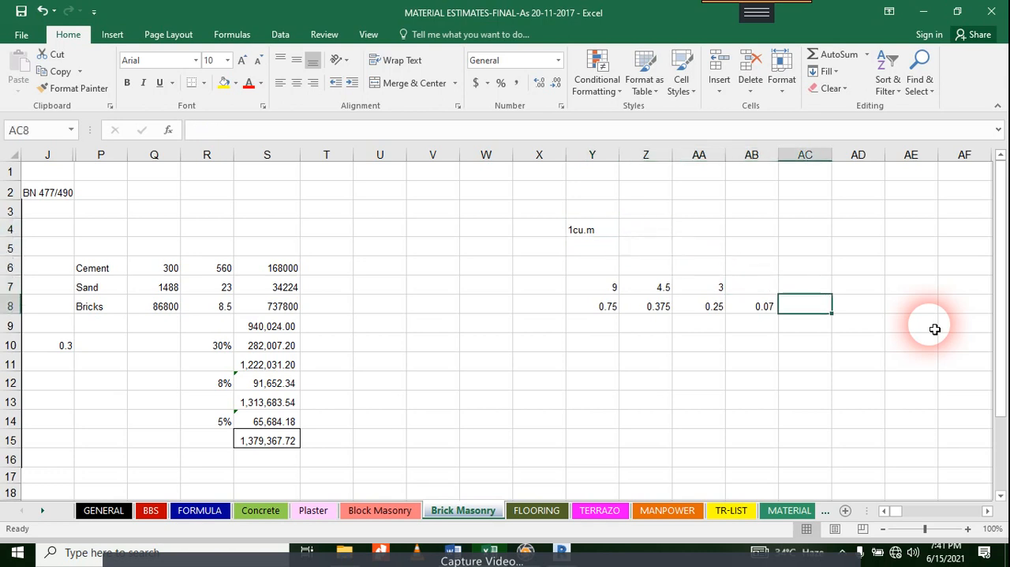
key(Up)
key(Down)
text(1 brick w)
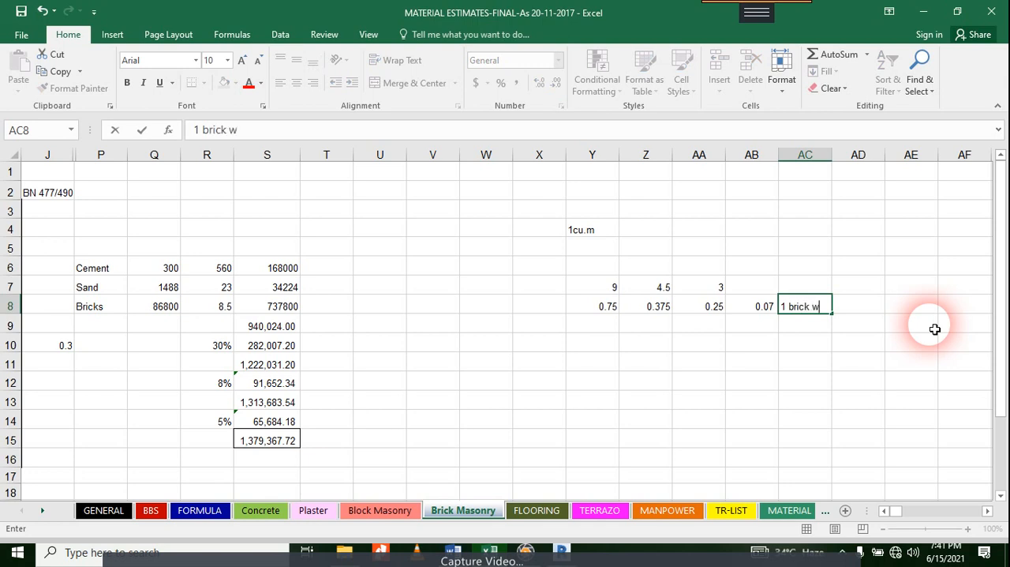
key(BackSpace)
text(volume)
text(in cft)
key(Return)
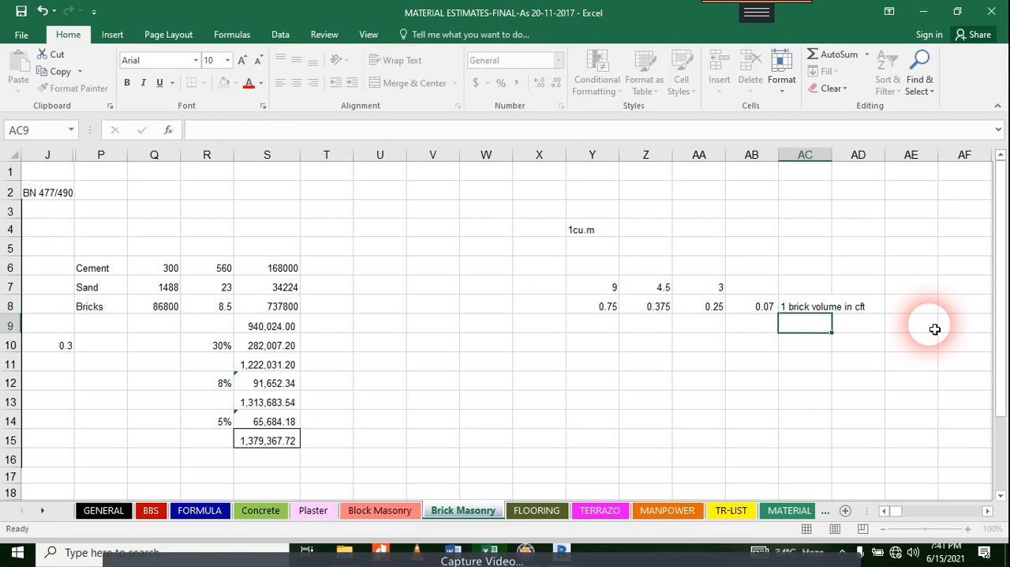
Step: Convert the brick volume to cubic metres in AB9 with the formula =AB8/35.31
key(Left)
key(Right)
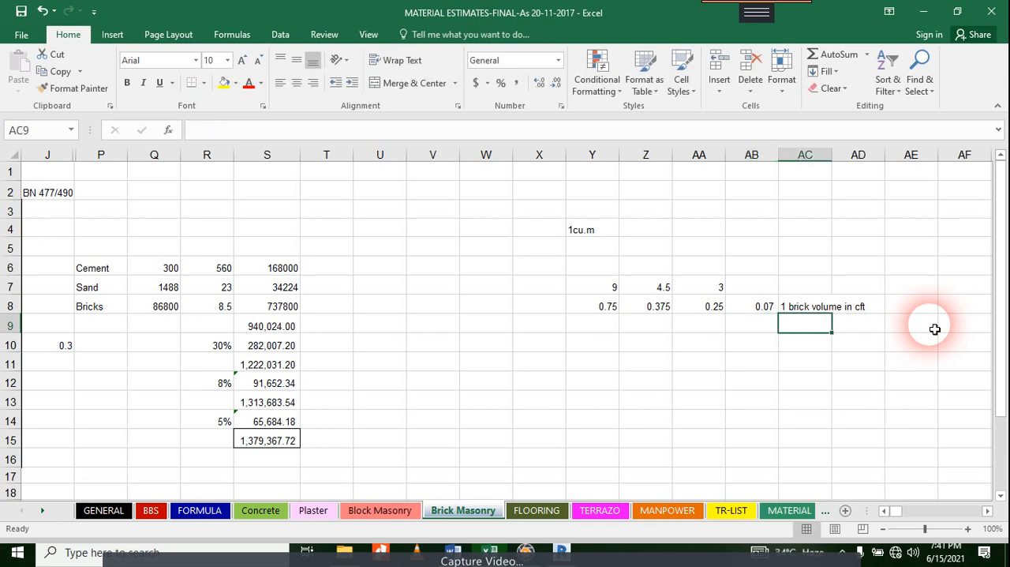
key(Left)
text(=)
key(Up)
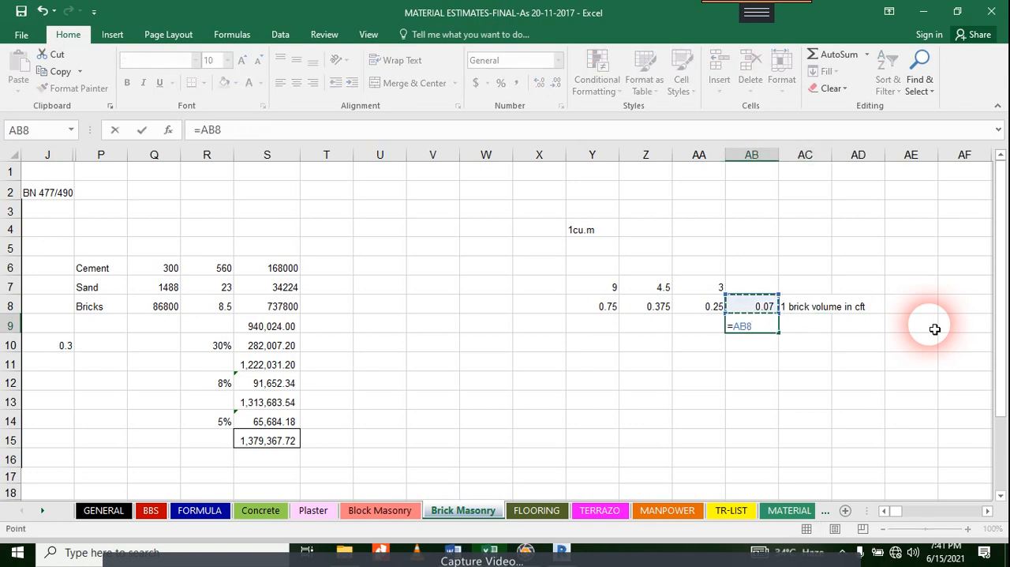
text(/35.31)
key(Return)
Step: Widen column AB beyond its fitted width and select the whole column
key(Up)
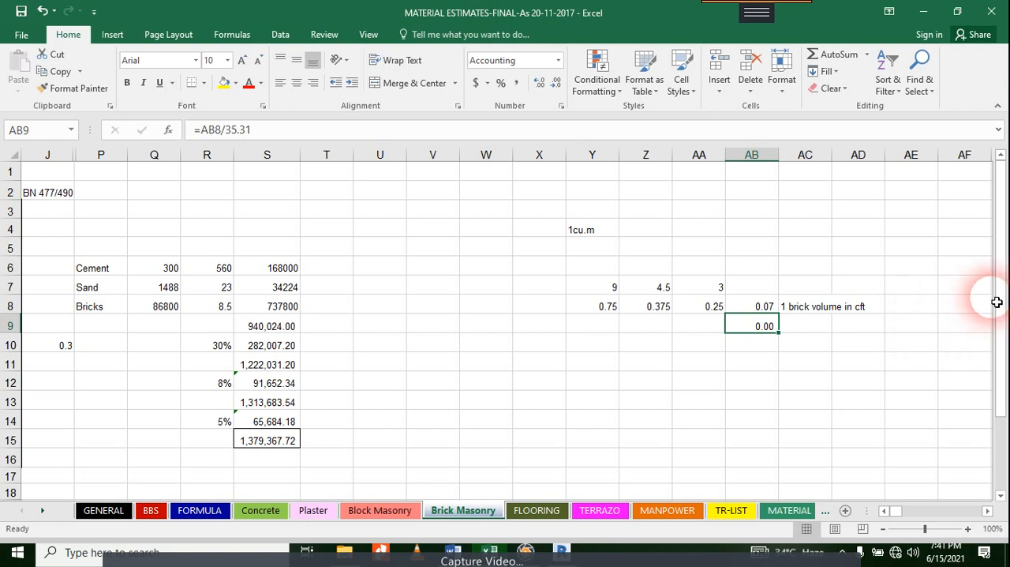
double_click(779, 156)
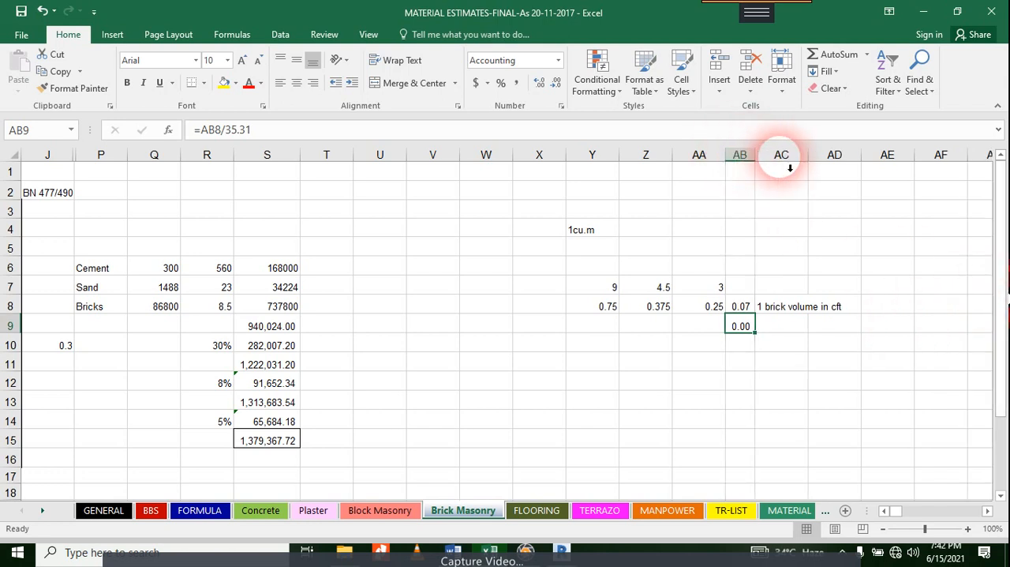
click(789, 167)
drag(756, 158, 803, 165)
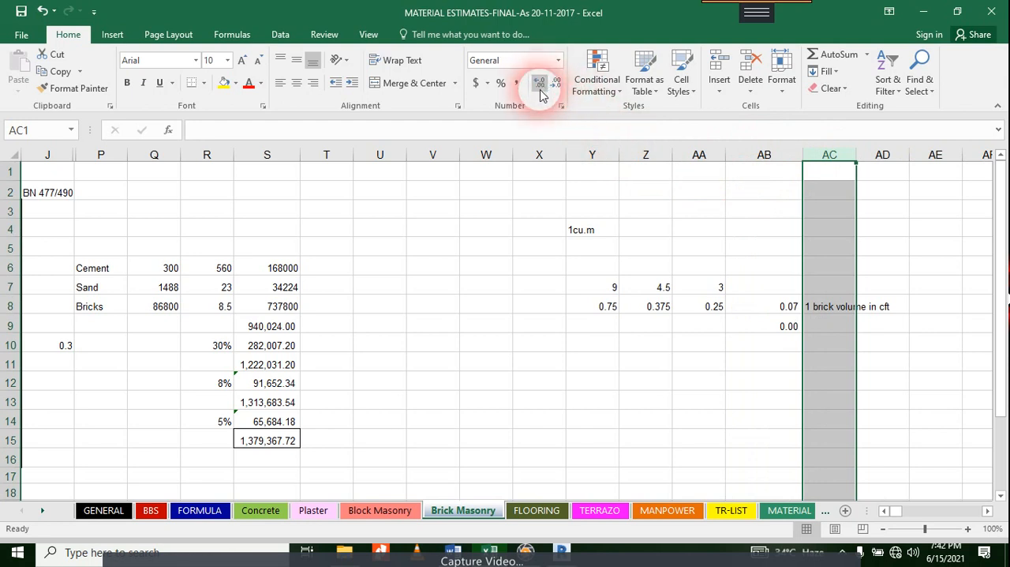
click(764, 156)
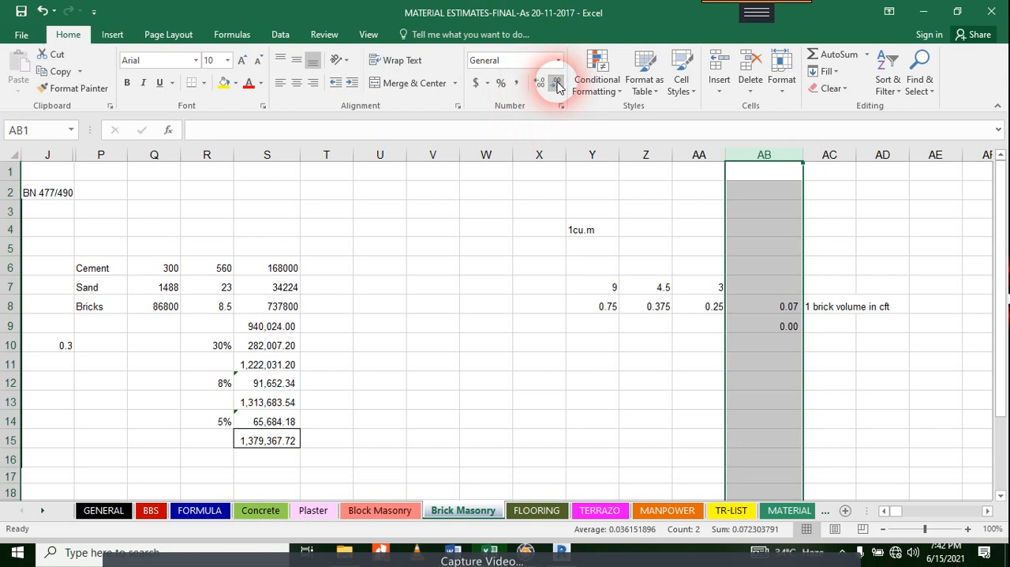
Step: Display the cubic-metre brick volume in AB9 with four decimal places
click(789, 326)
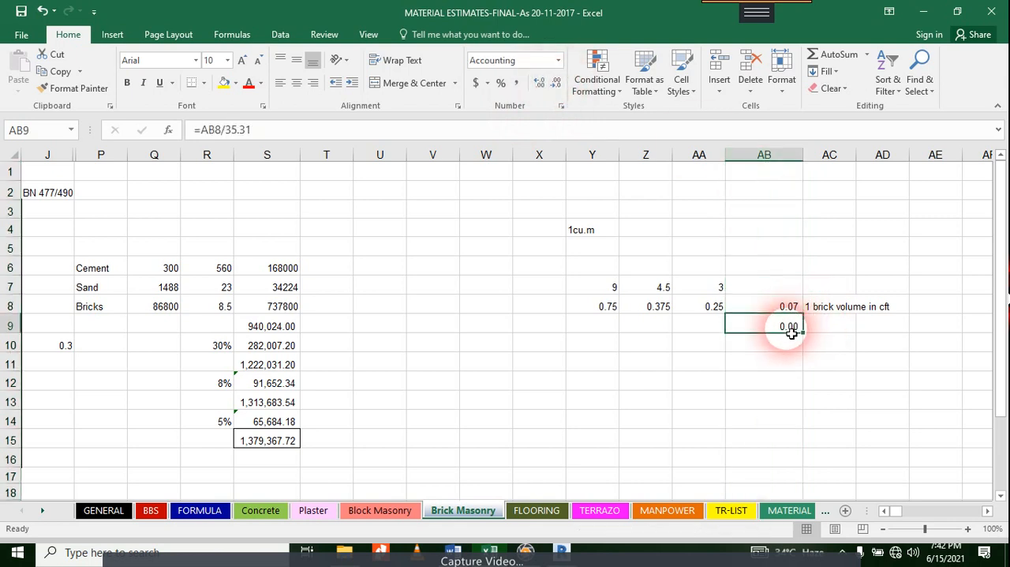
click(541, 83)
click(541, 83)
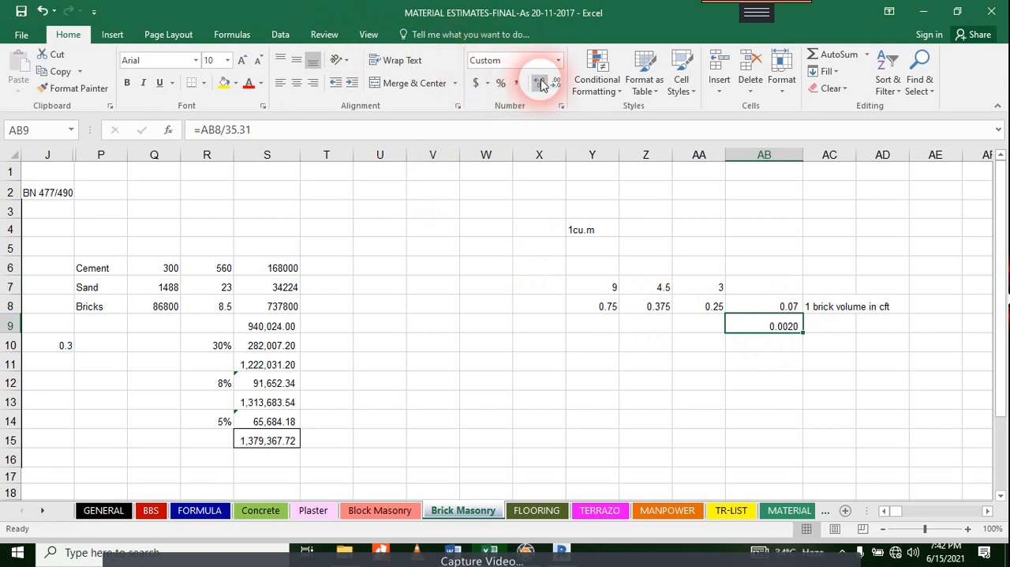
click(540, 83)
click(540, 84)
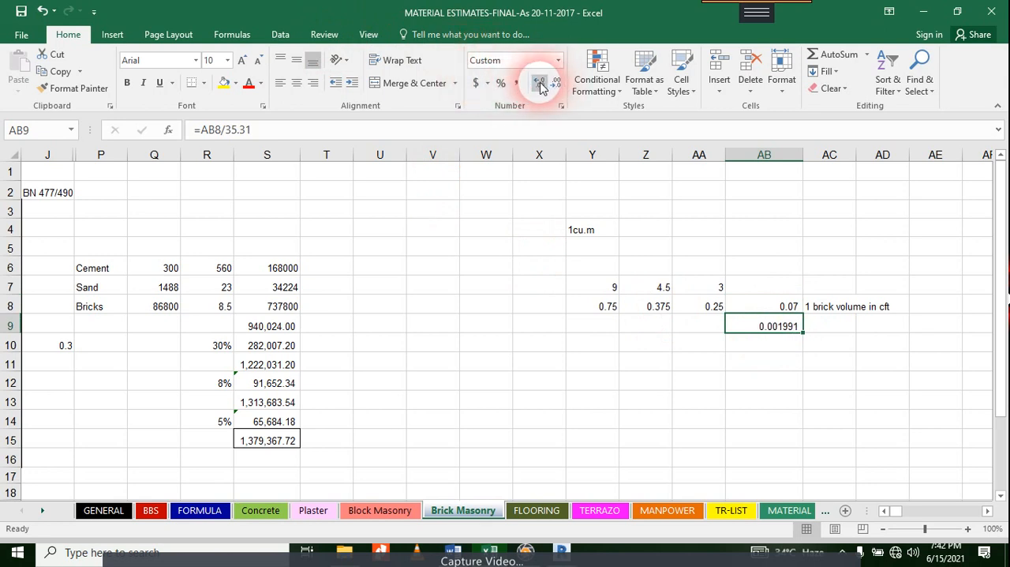
click(555, 83)
click(556, 84)
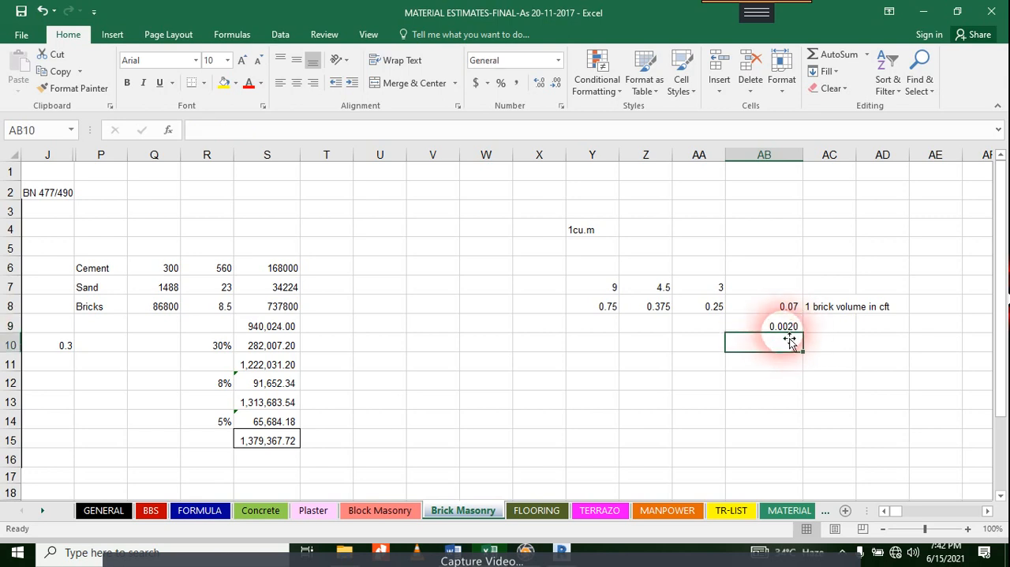
click(784, 345)
click(791, 307)
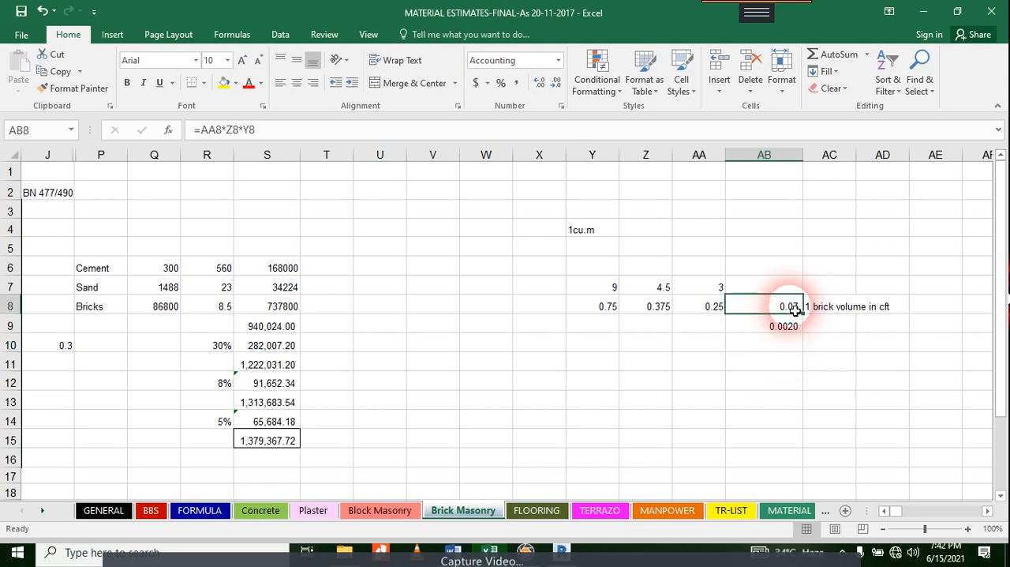
click(792, 328)
click(792, 348)
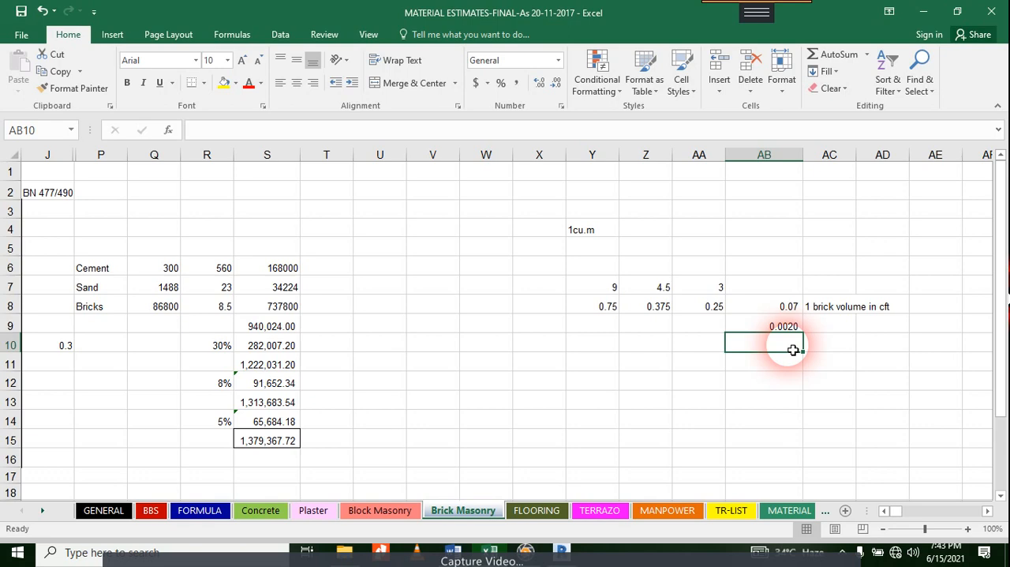
click(800, 330)
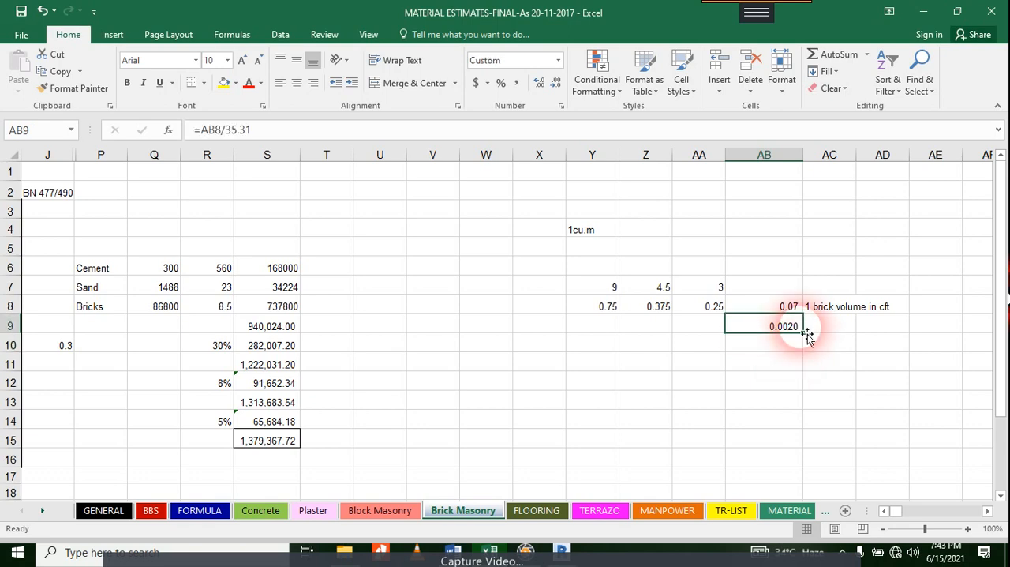
Step: Minimize the workbook and switch to the Wall Material Takeoff schedule in Revit
click(923, 11)
click(526, 550)
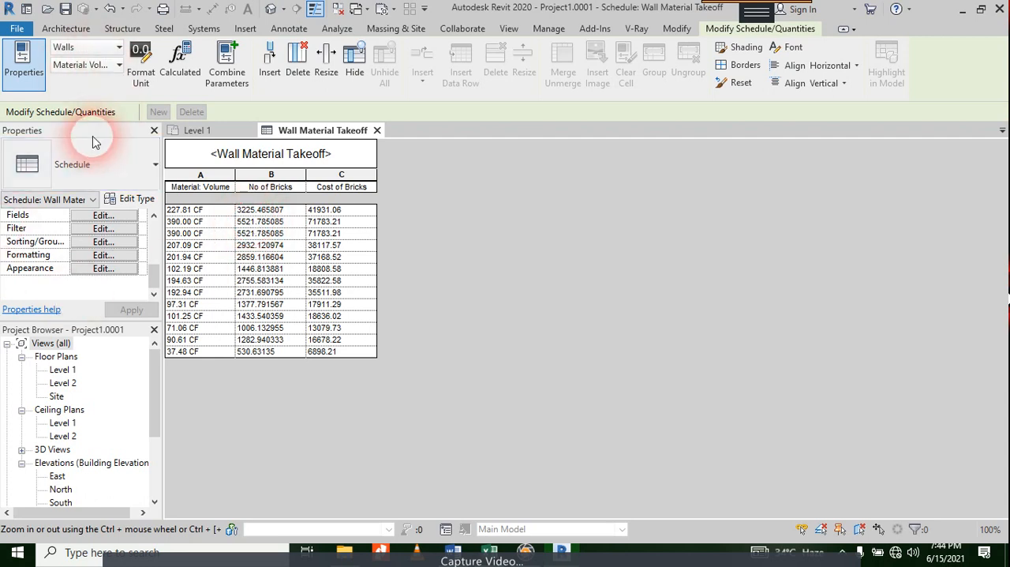
click(339, 175)
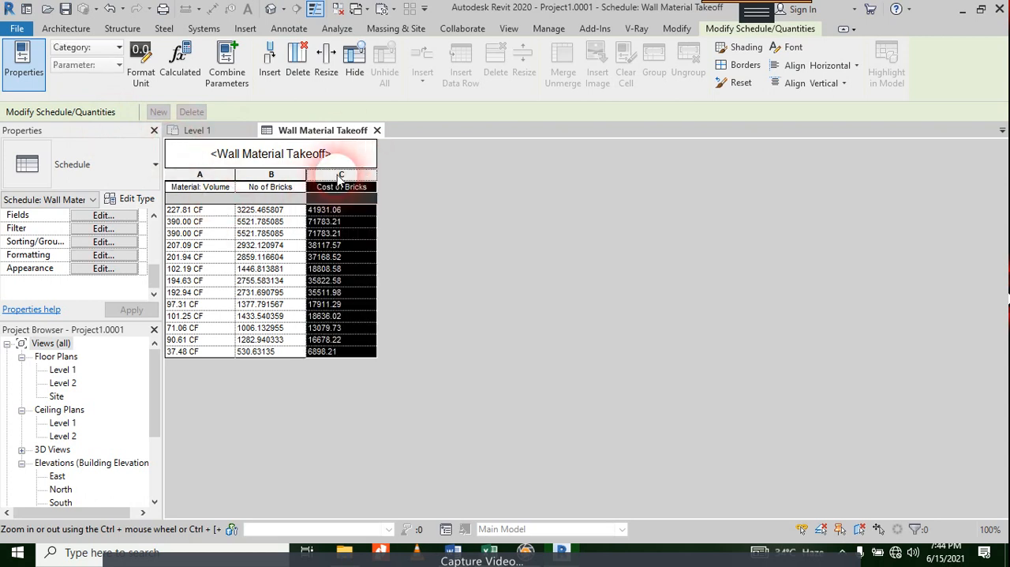
click(140, 57)
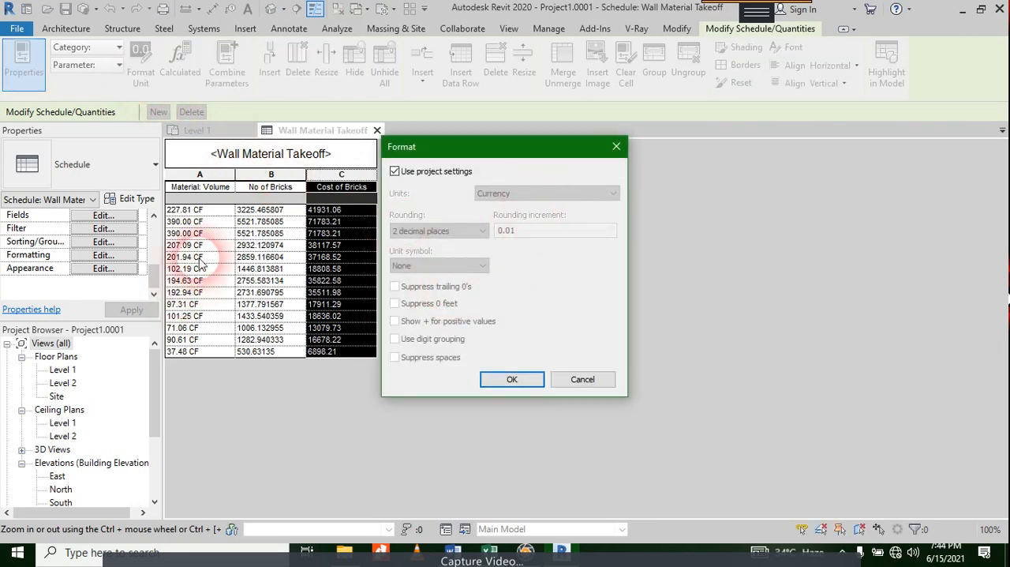
key(Escape)
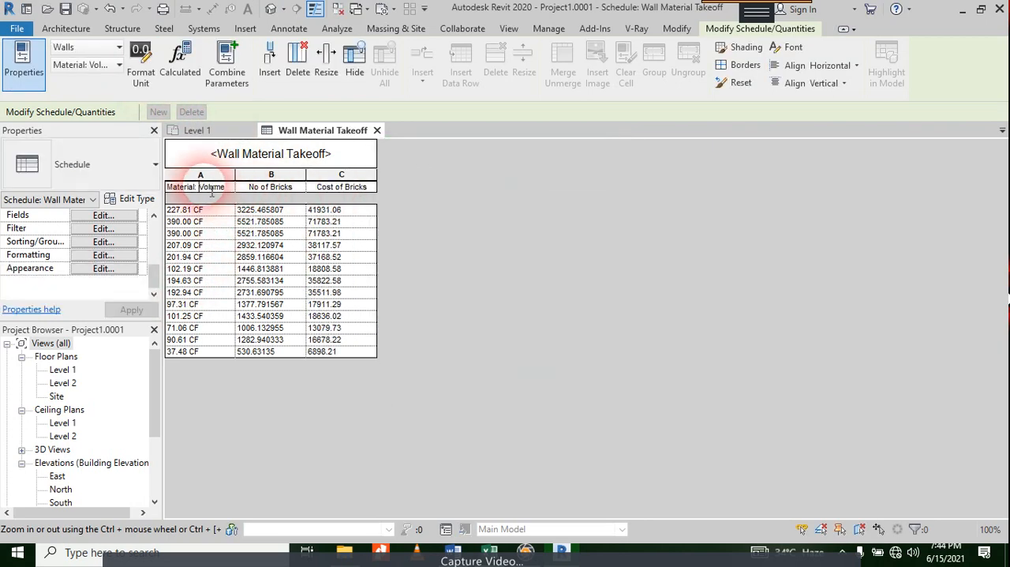
Step: Override the project unit settings for the Material: Volume column and set its units to Cubic meters
click(210, 175)
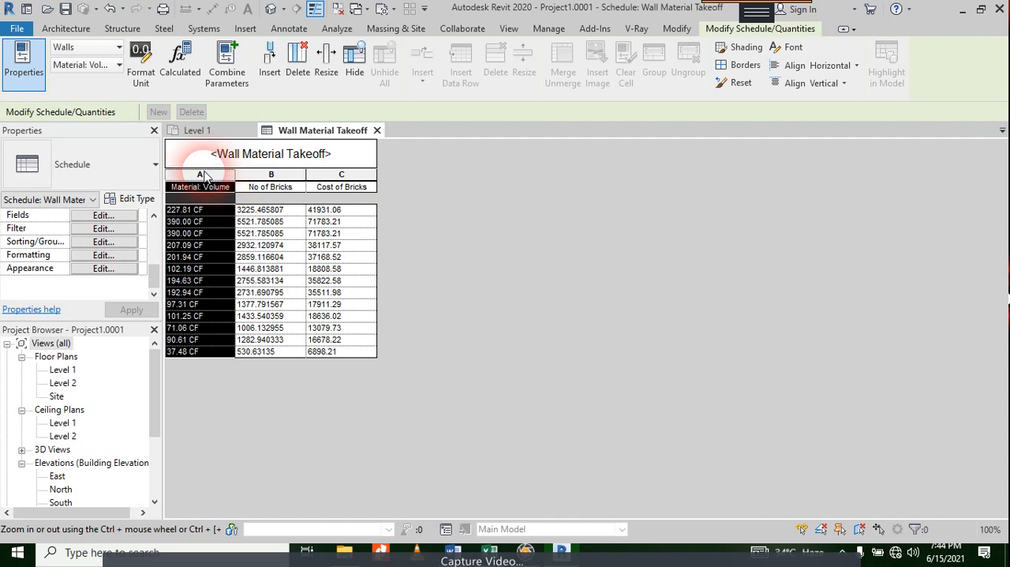
click(141, 57)
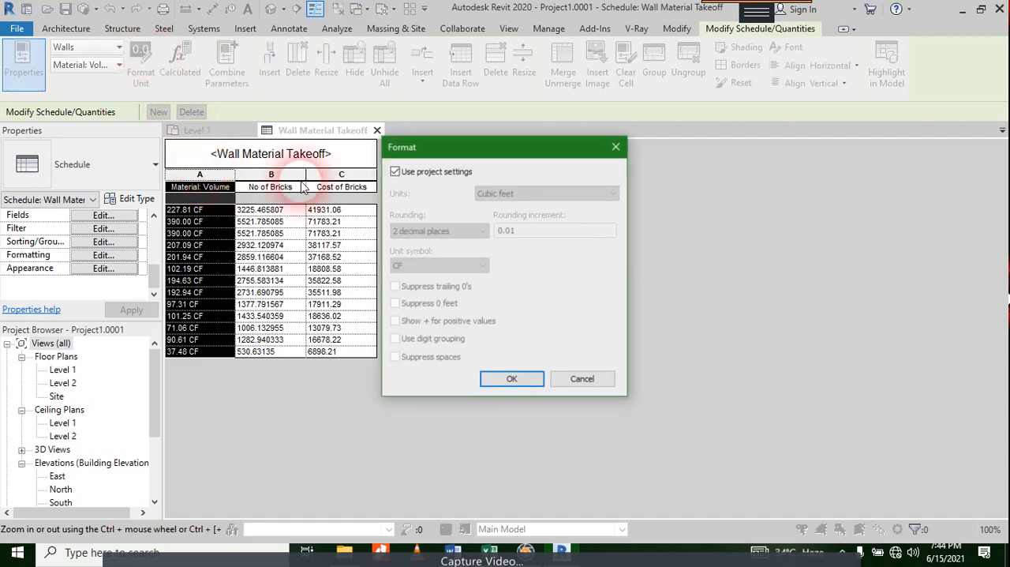
click(395, 171)
click(517, 194)
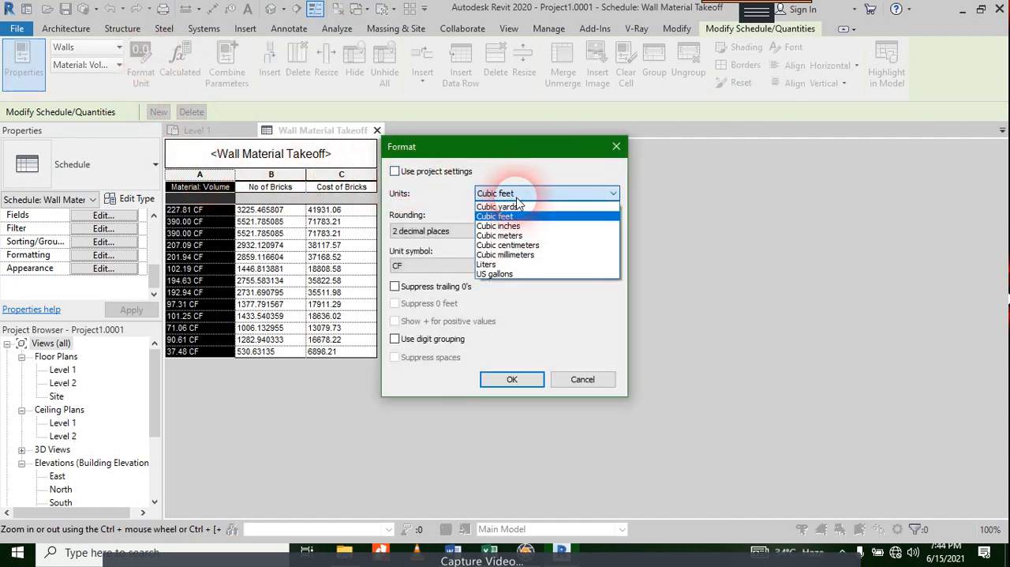
click(511, 235)
click(512, 380)
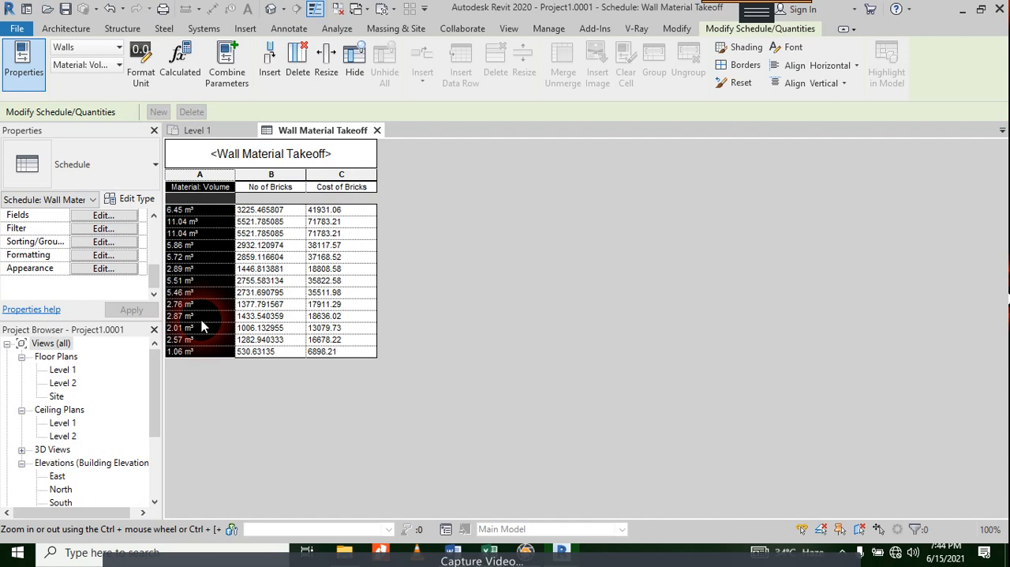
Step: Format the No of Bricks column with Fixed units, 0 decimal places and suppressed trailing zeros instead of the default settings
click(271, 174)
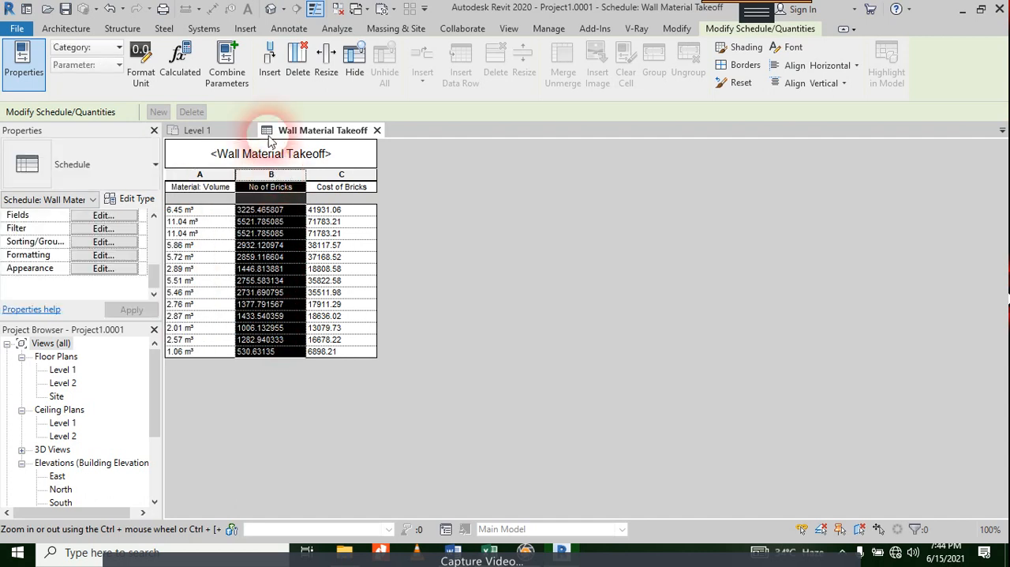
click(140, 62)
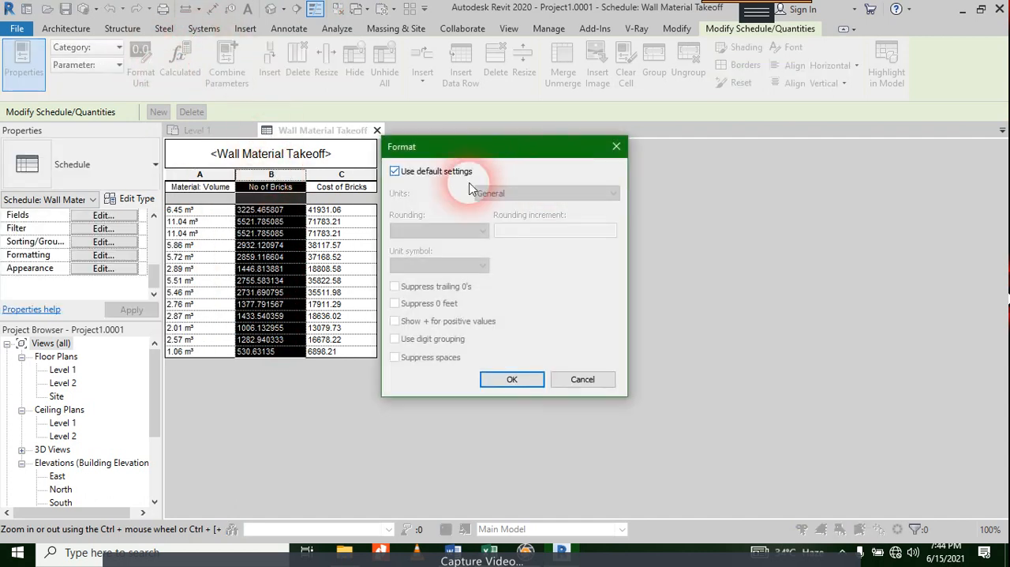
click(434, 173)
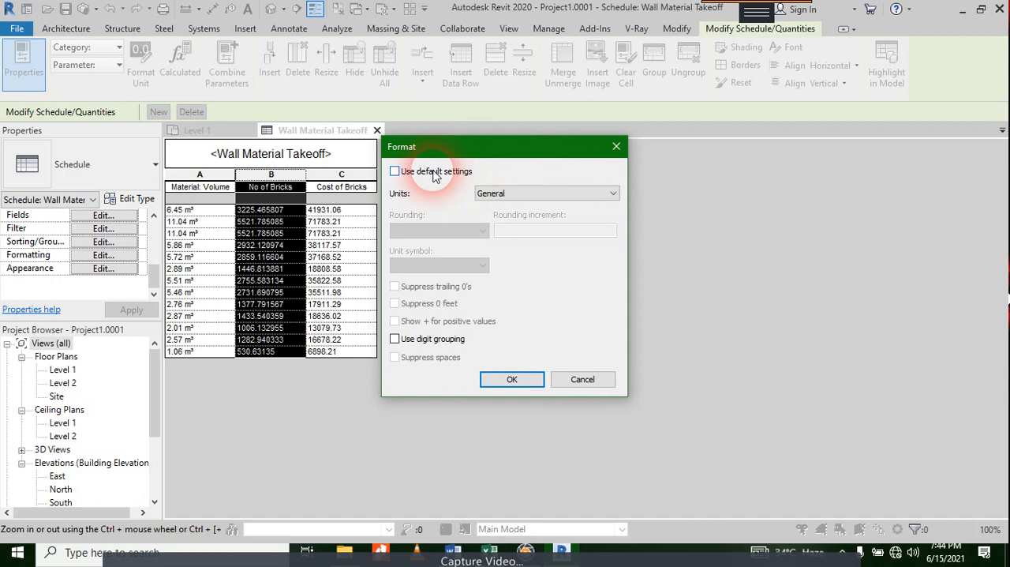
click(494, 195)
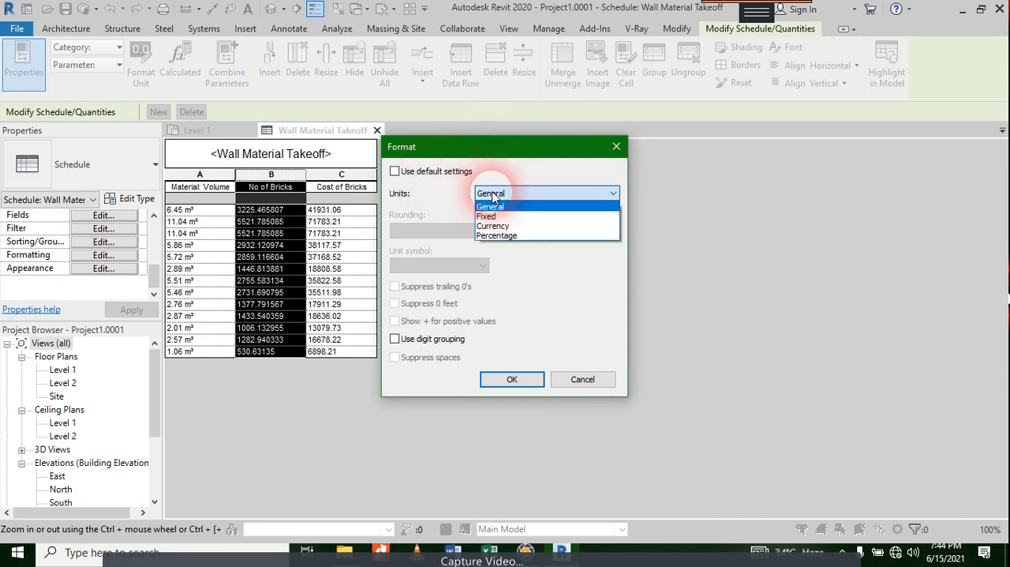
click(493, 195)
click(493, 195)
click(493, 217)
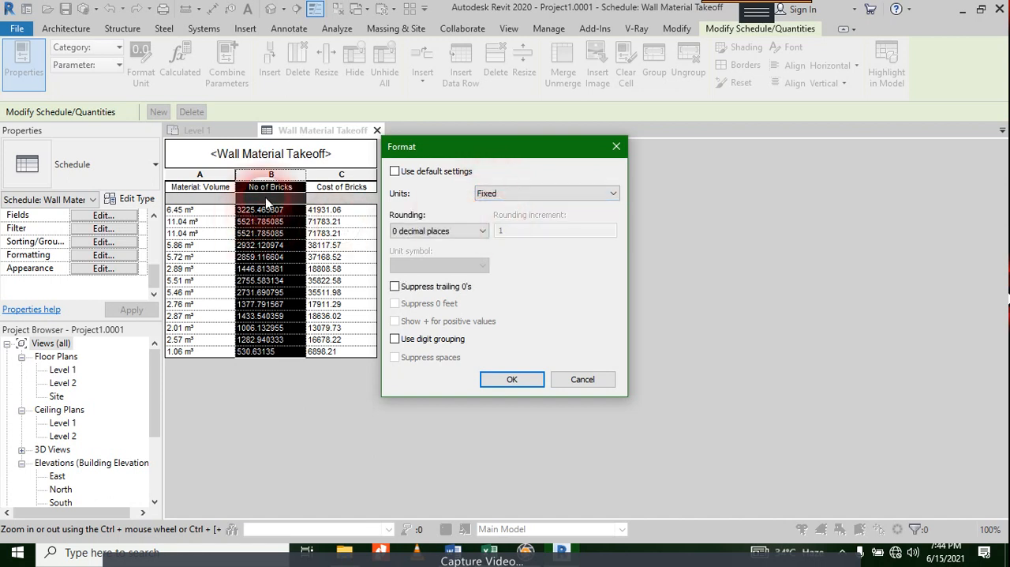
click(496, 380)
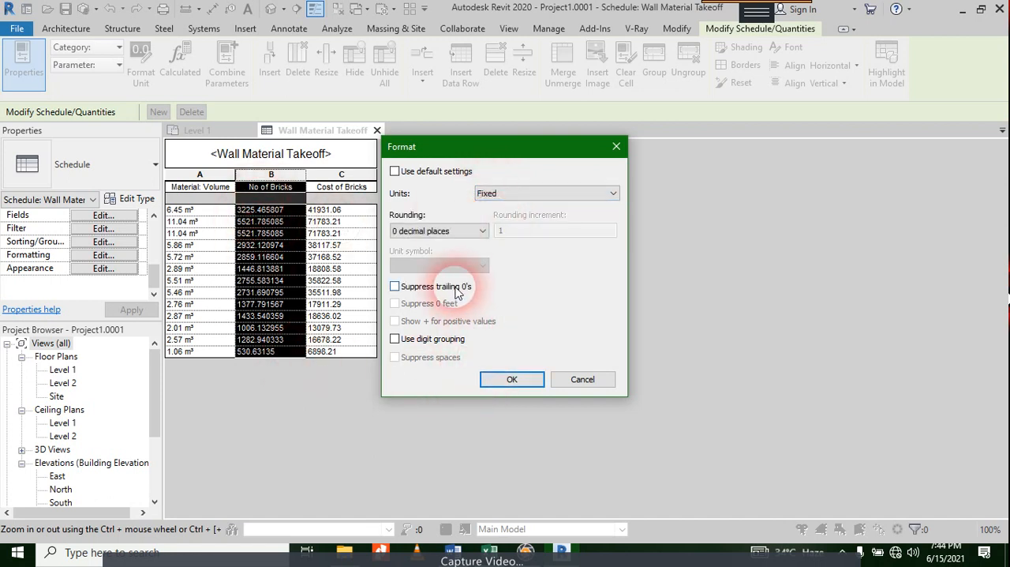
click(450, 286)
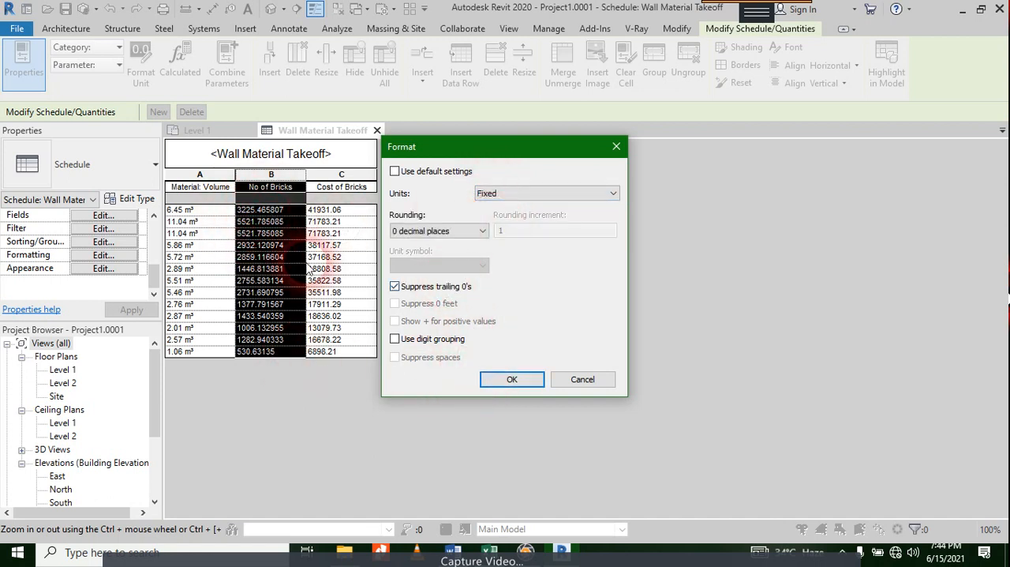
click(514, 378)
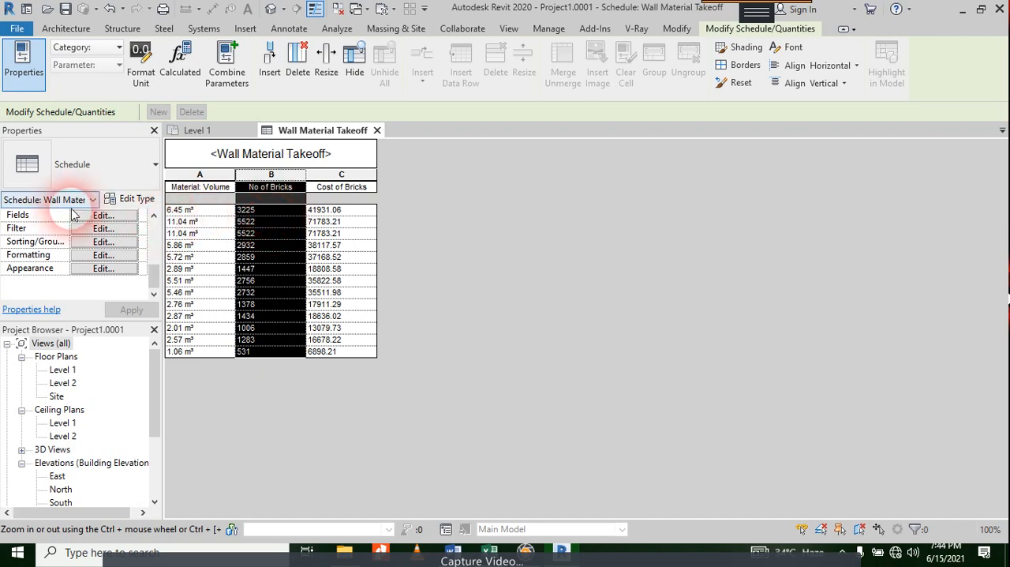
Step: Turn on grand totals with title, count, and totals in the takeoff's sorting and grouping properties
click(102, 216)
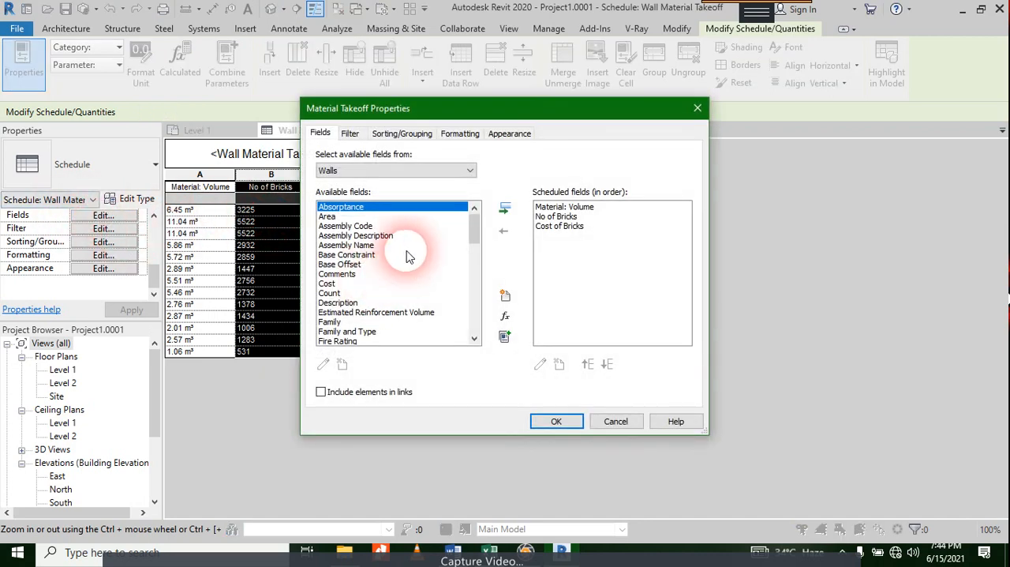
click(352, 136)
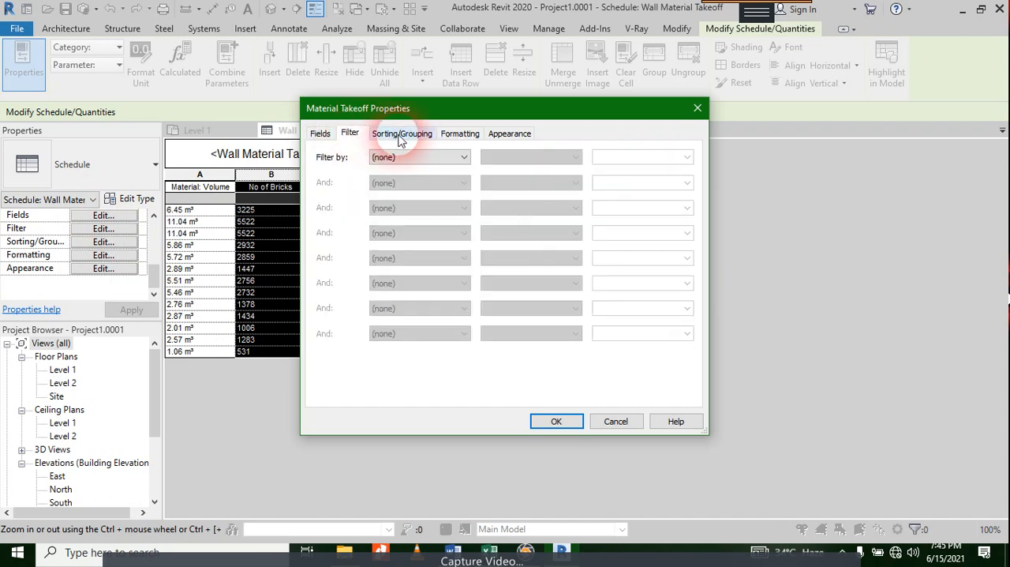
click(399, 158)
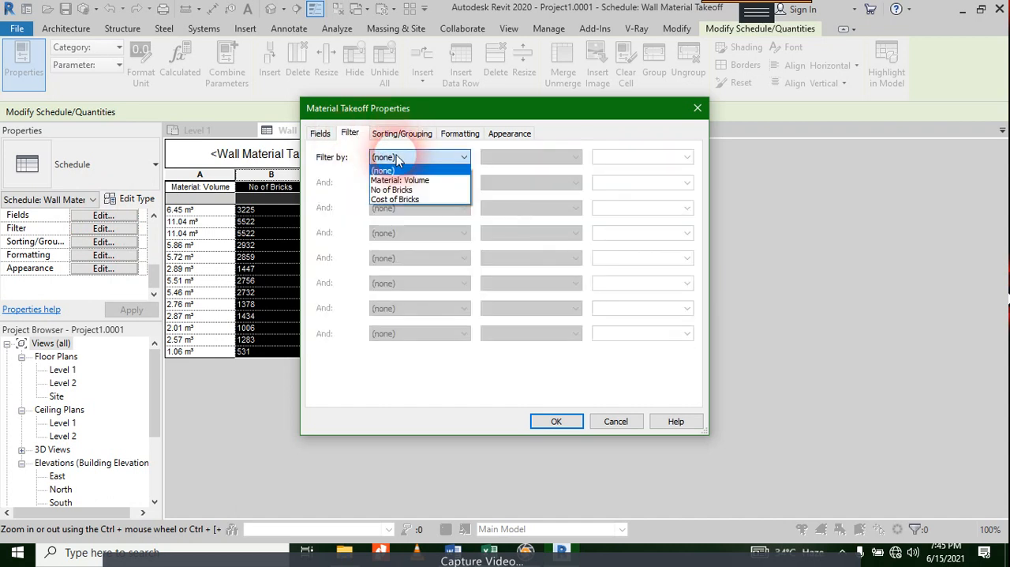
click(412, 136)
click(422, 136)
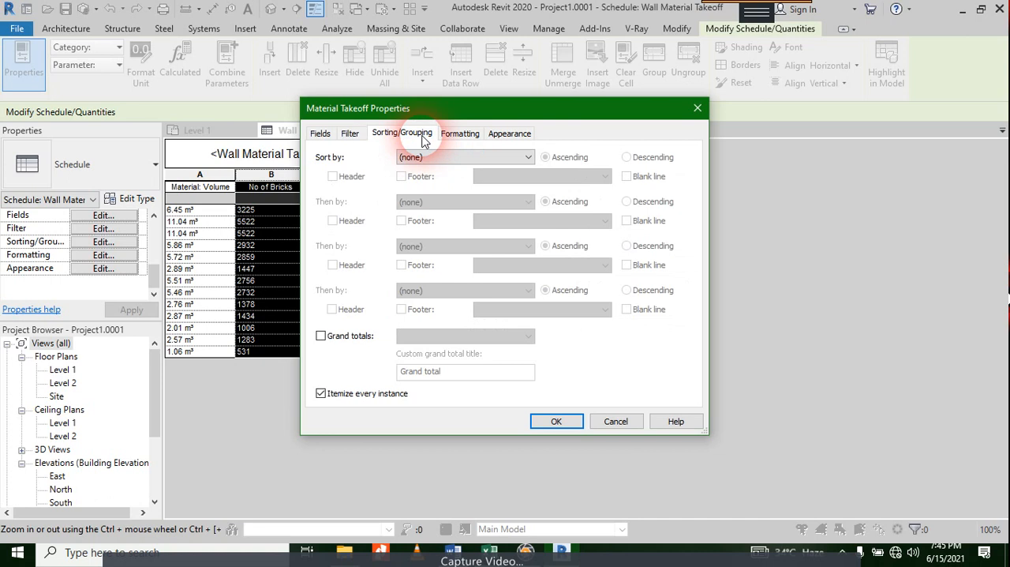
click(434, 158)
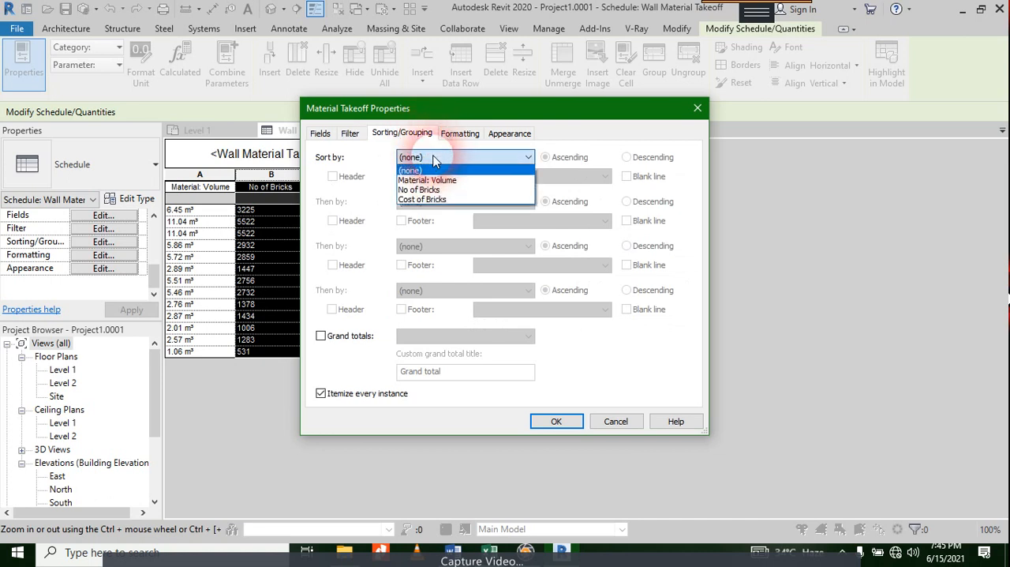
click(320, 133)
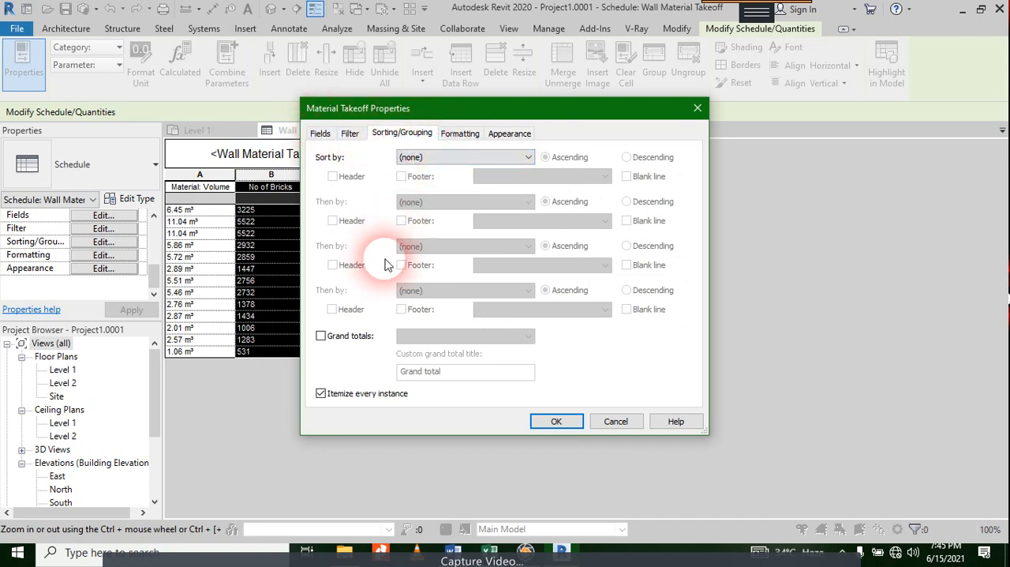
click(321, 336)
click(442, 337)
click(446, 344)
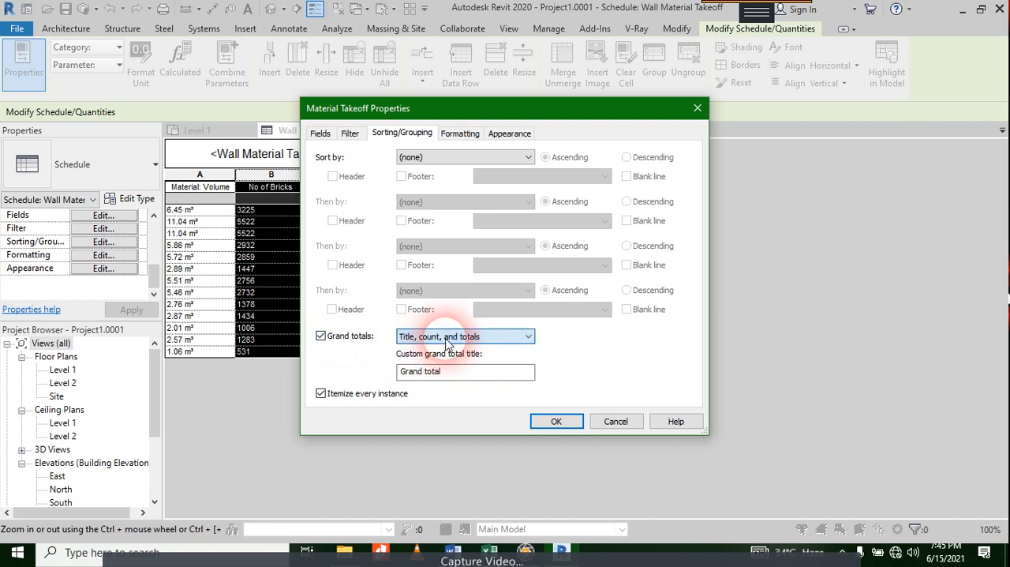
Step: Set the Material: Volume and No of Bricks fields to calculate totals in the takeoff's formatting properties
click(461, 134)
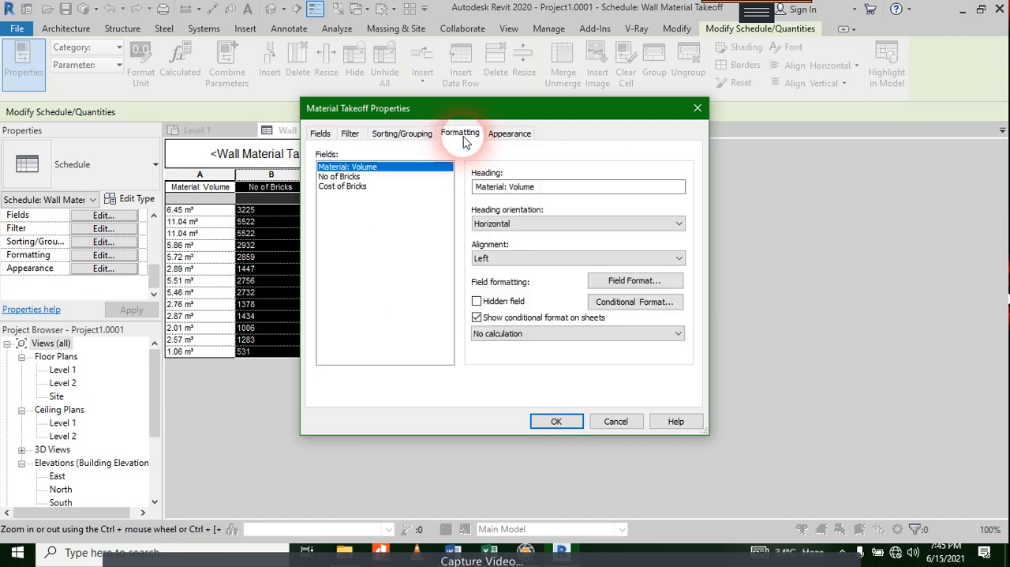
click(518, 335)
click(517, 357)
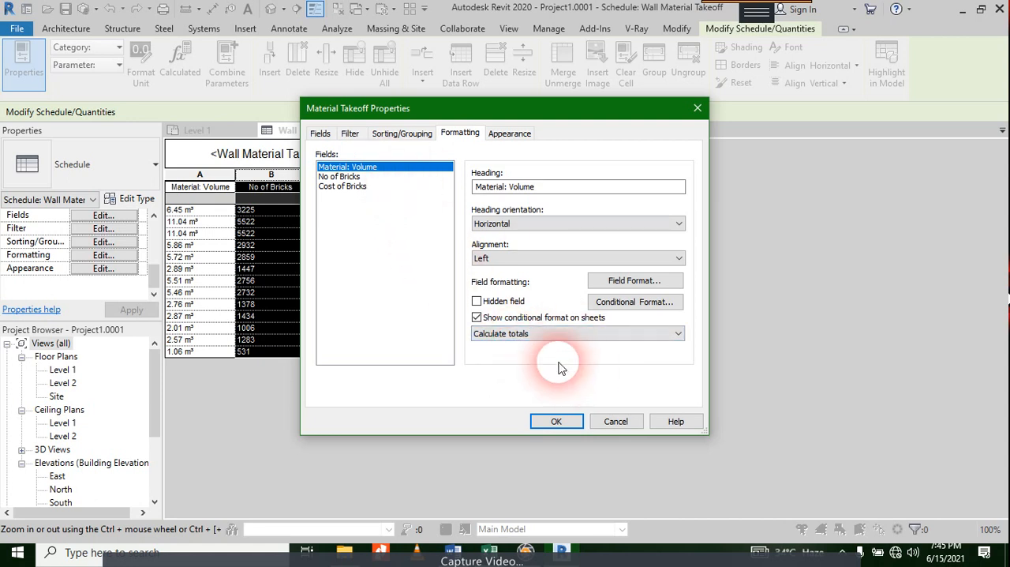
click(512, 334)
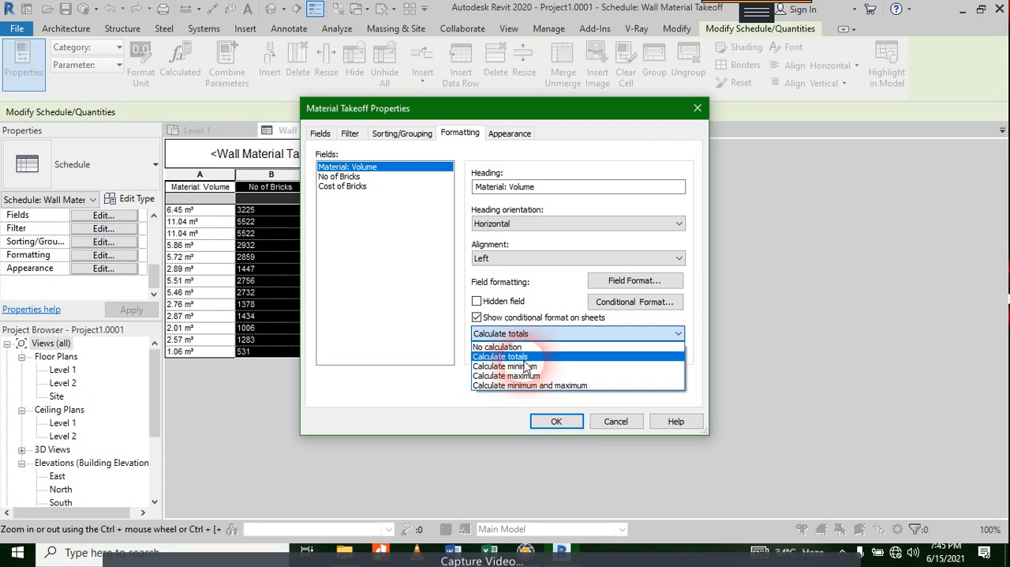
click(499, 347)
click(339, 176)
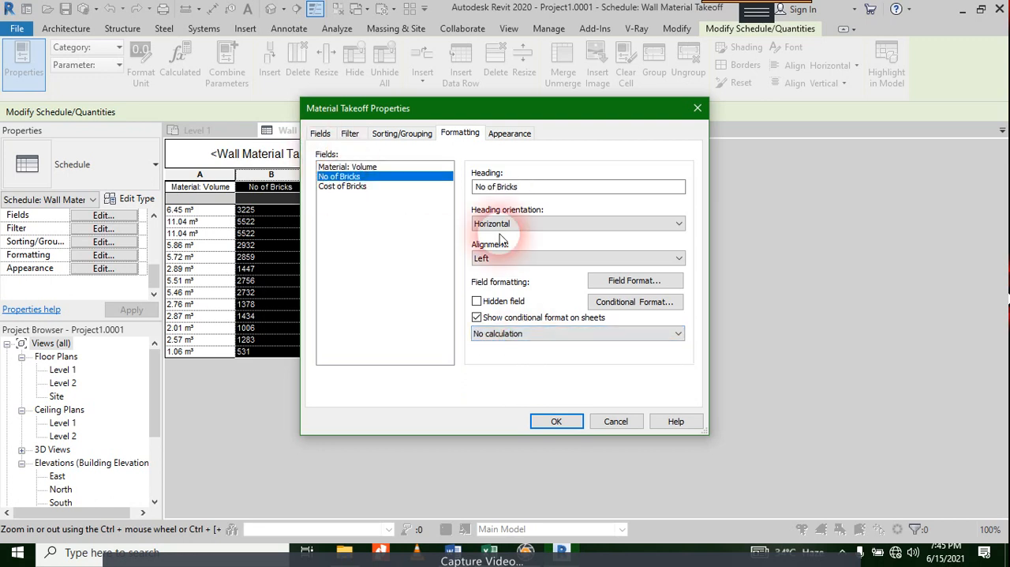
click(501, 333)
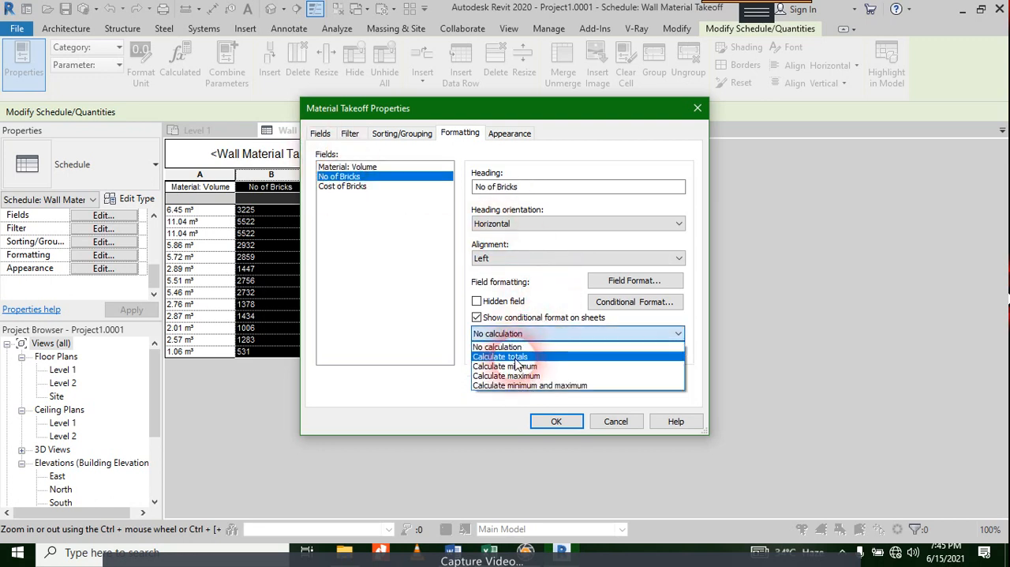
Step: Set the Cost of Bricks field to calculate totals and apply the takeoff's formatting properties
click(378, 186)
click(543, 334)
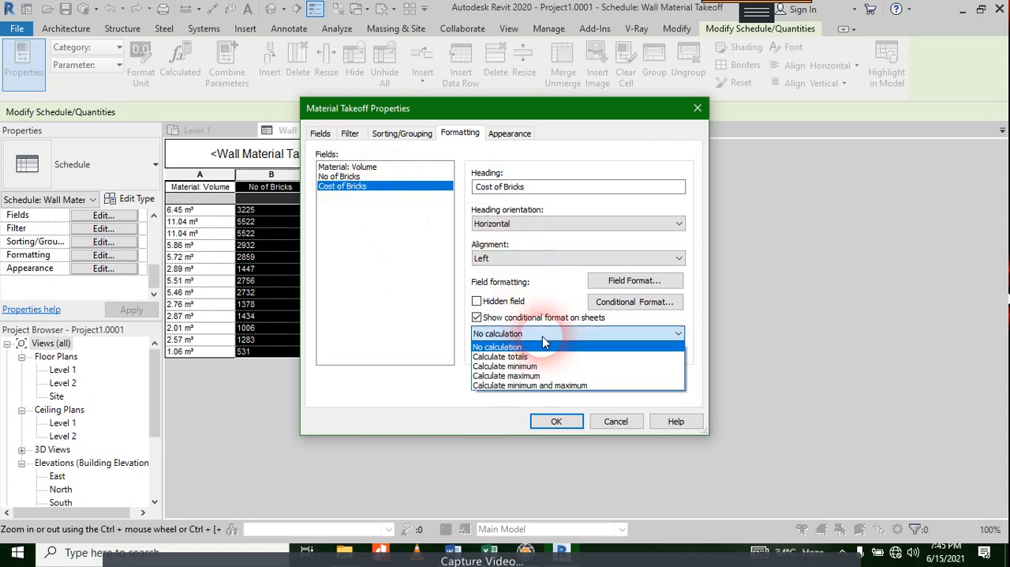
click(540, 355)
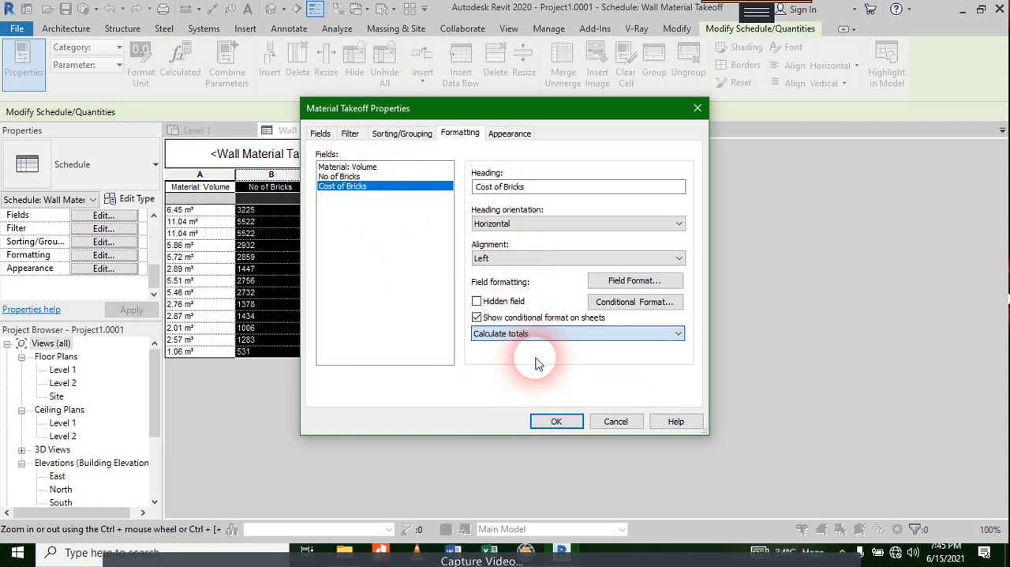
click(555, 422)
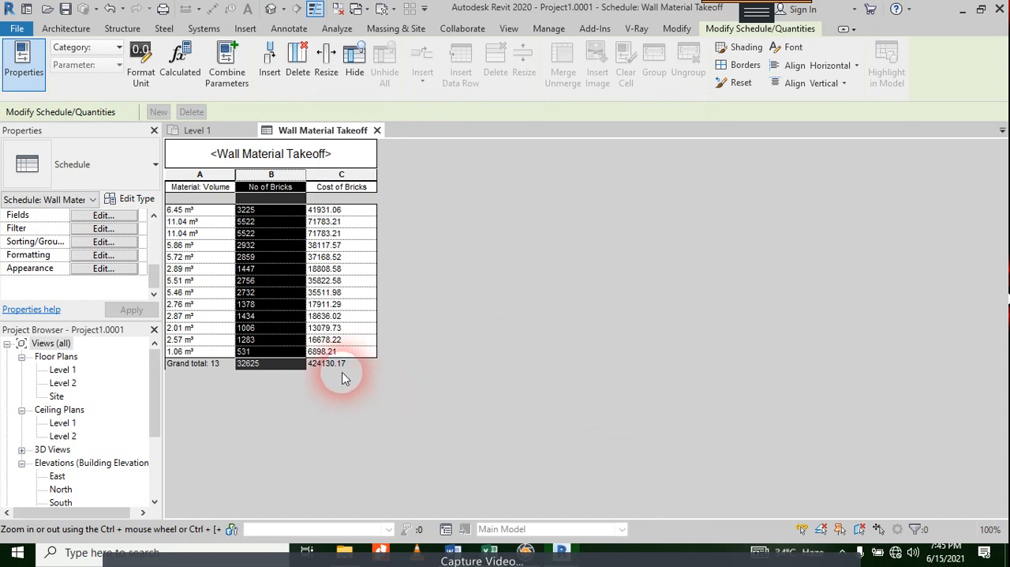
Step: Override the project settings for the Cost of Bricks column, keeping 2 decimal places and suppressing trailing zeros
click(350, 188)
click(359, 177)
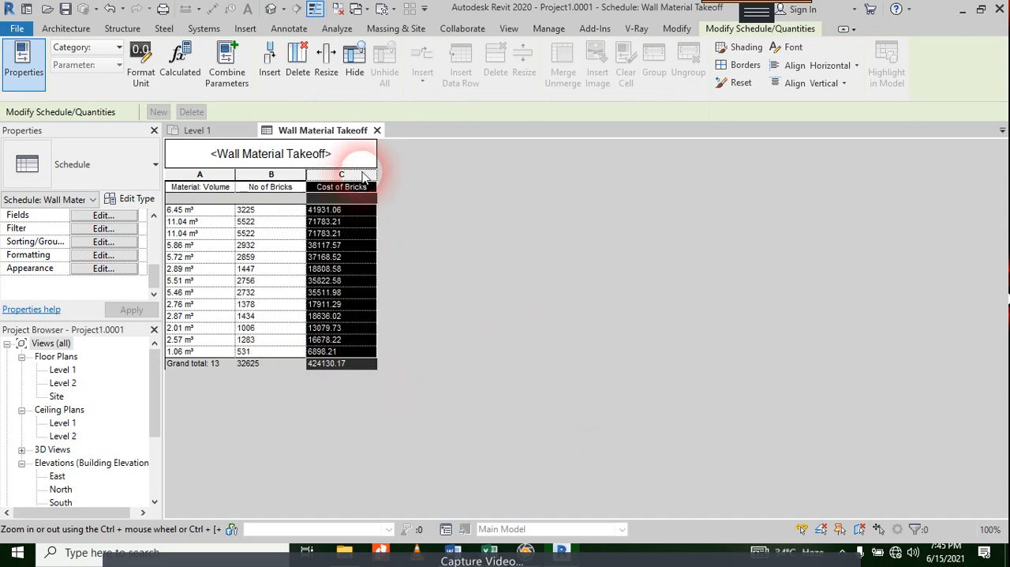
click(141, 66)
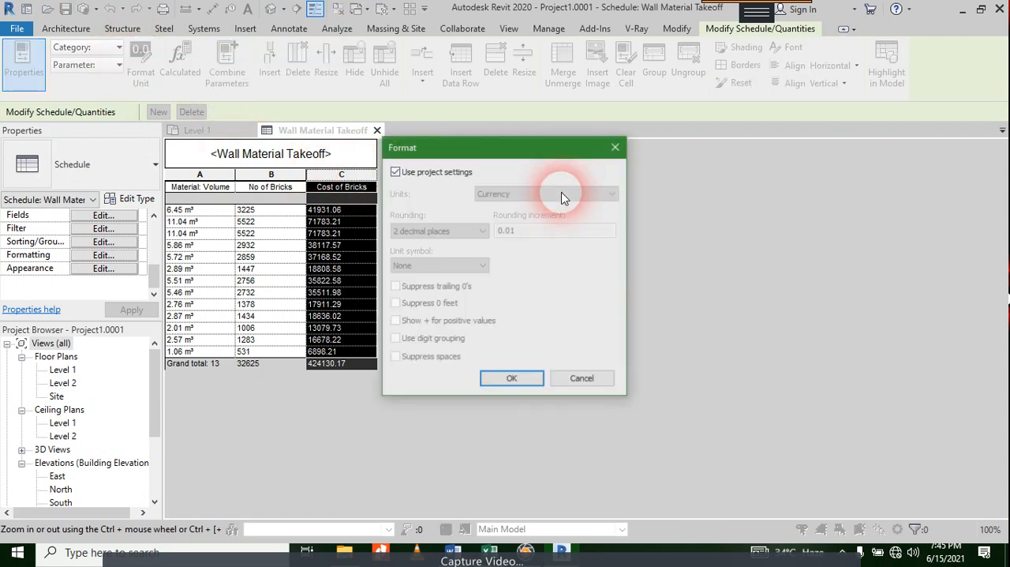
click(456, 174)
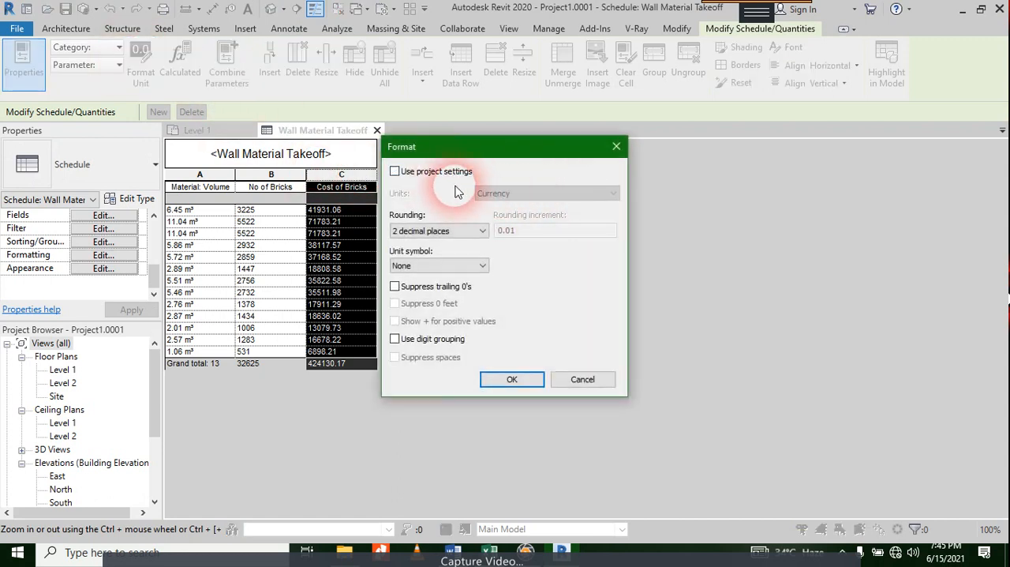
click(442, 230)
click(443, 233)
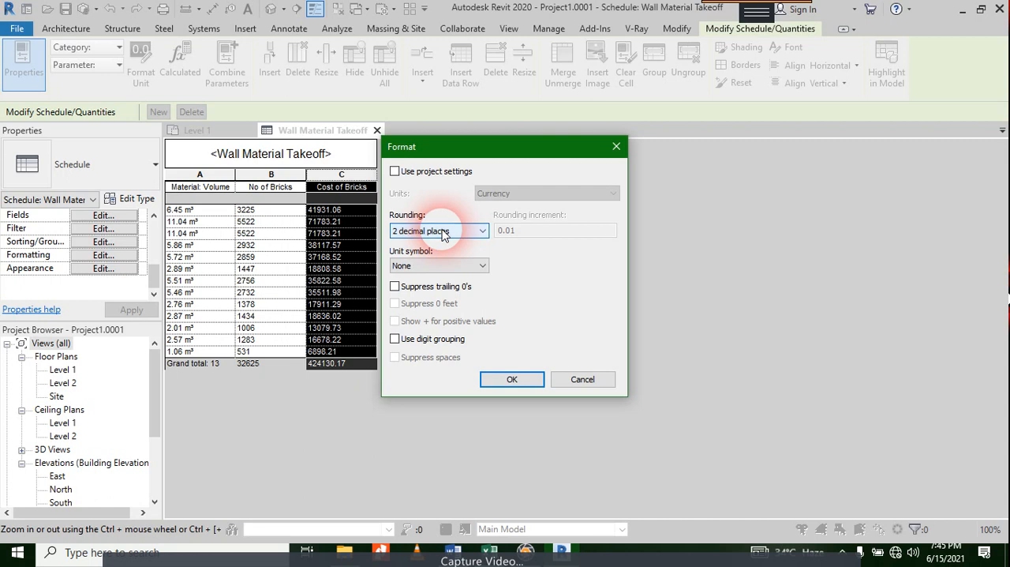
click(442, 230)
click(443, 233)
click(447, 287)
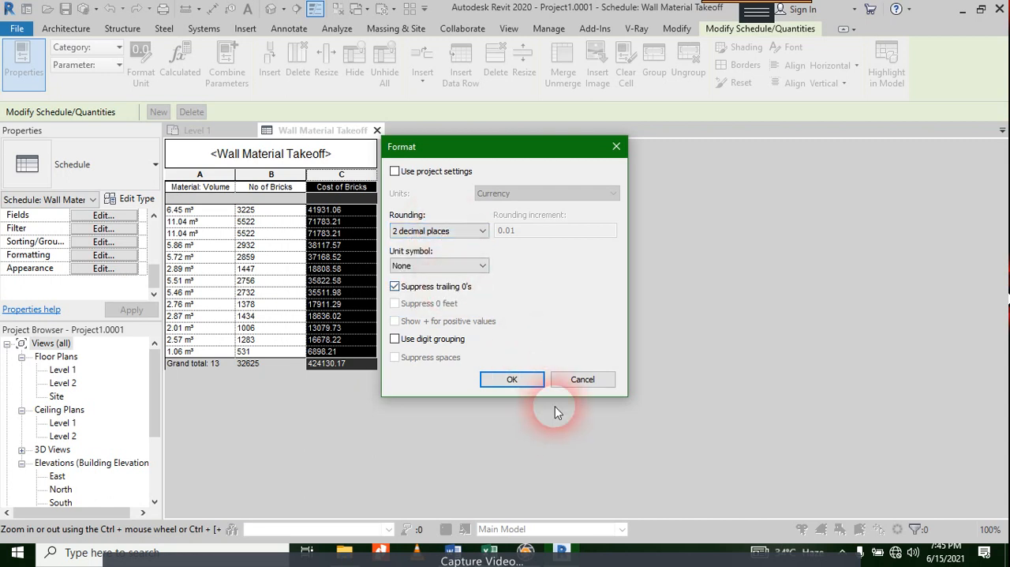
click(525, 376)
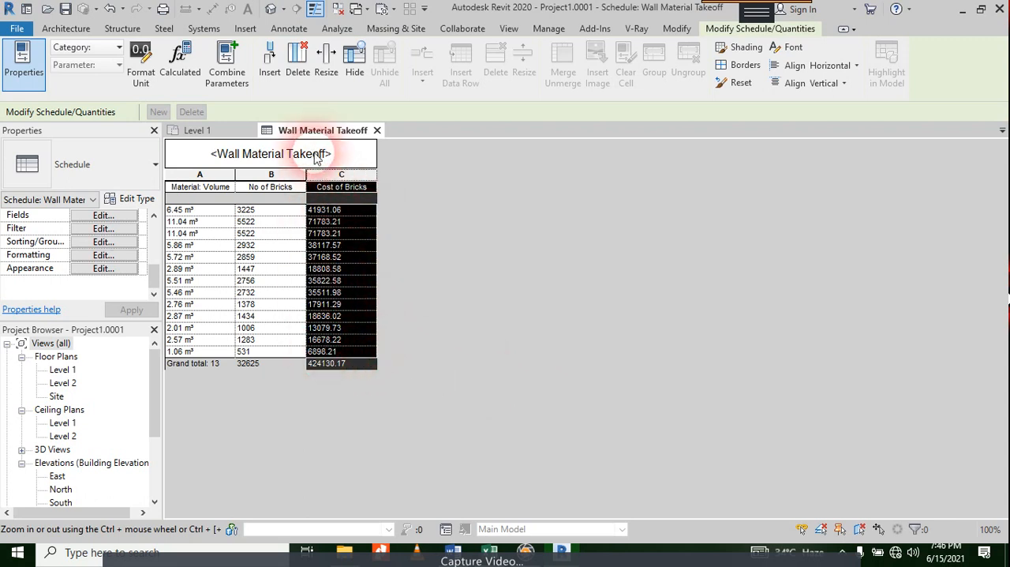
Step: Turn on digit grouping in the Cost of Bricks column's format, leaving the unit symbol at None
click(140, 60)
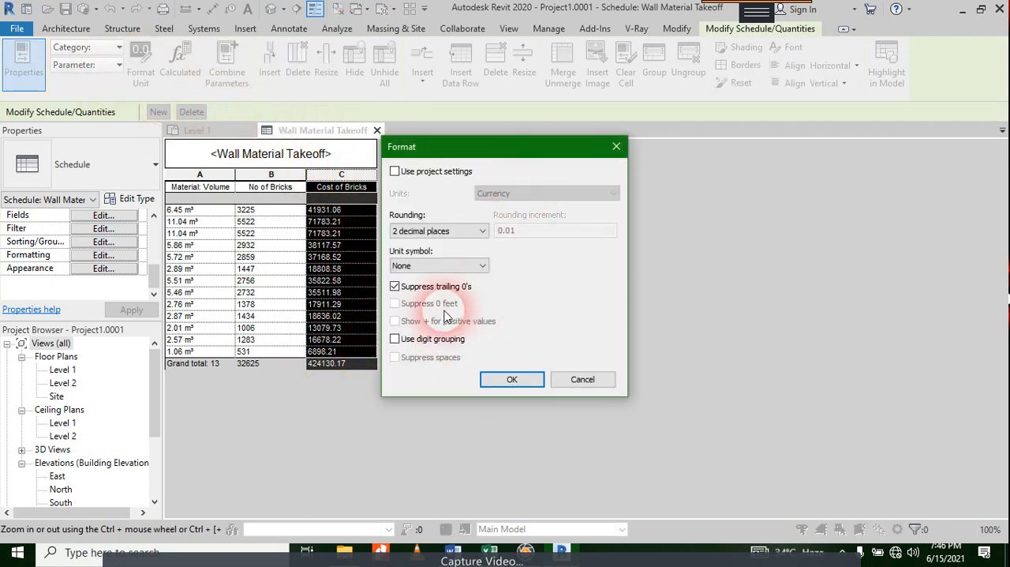
click(426, 266)
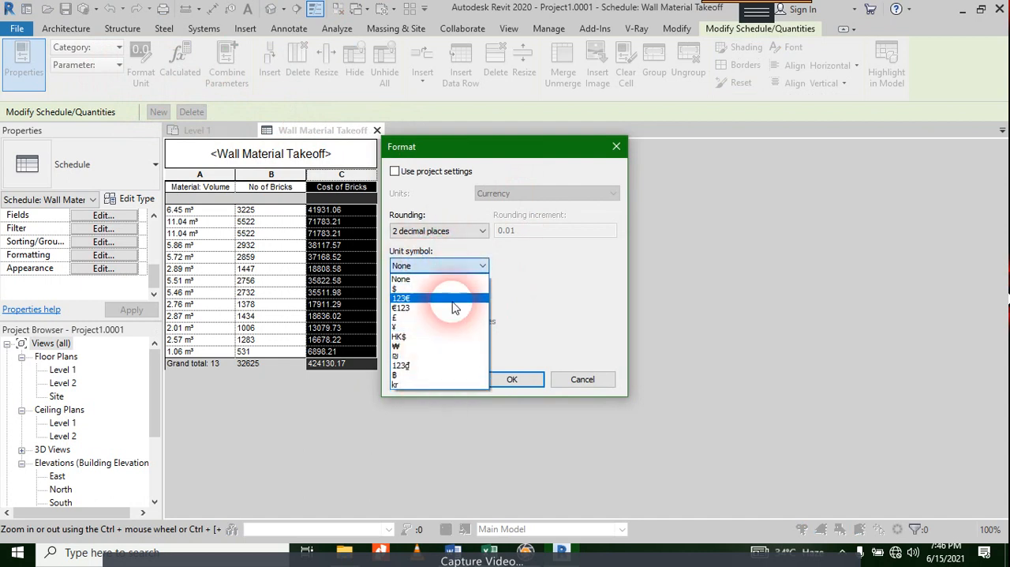
click(564, 282)
click(434, 174)
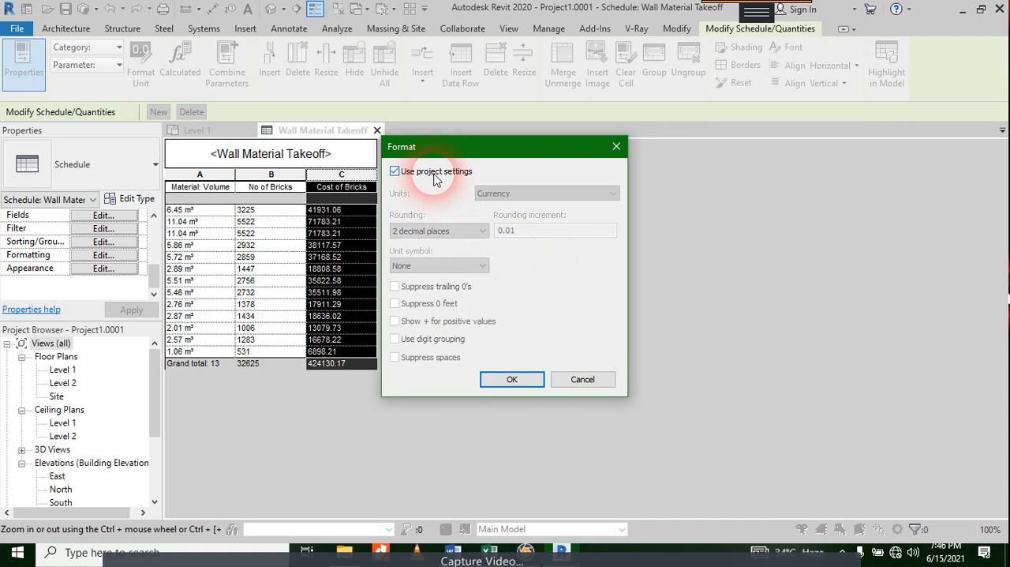
click(434, 173)
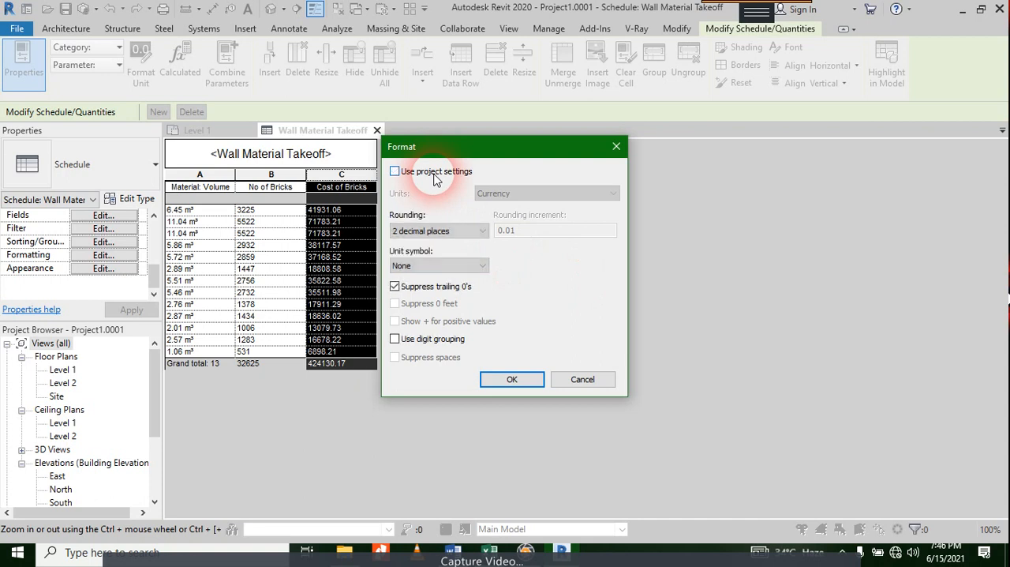
click(432, 339)
click(506, 379)
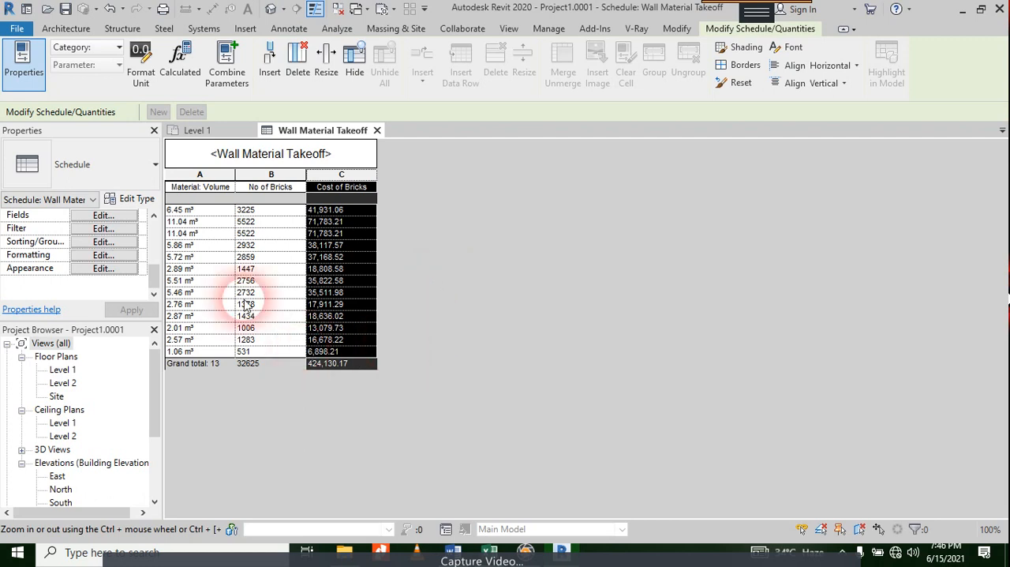
Step: Review individual values in the No of Bricks and Cost of Bricks columns of the wall takeoff
click(268, 210)
click(277, 257)
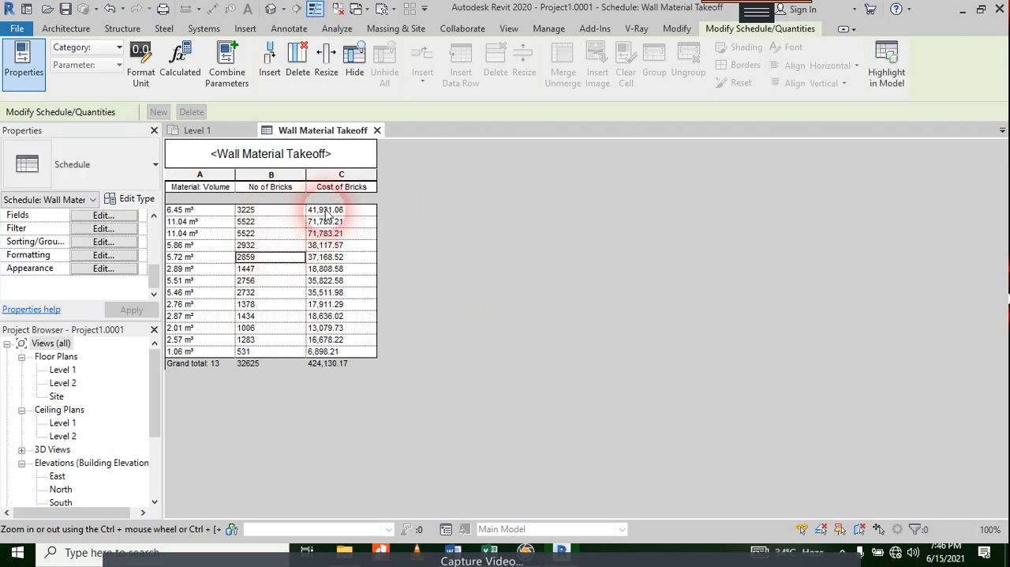
click(327, 212)
click(335, 233)
click(336, 258)
click(329, 305)
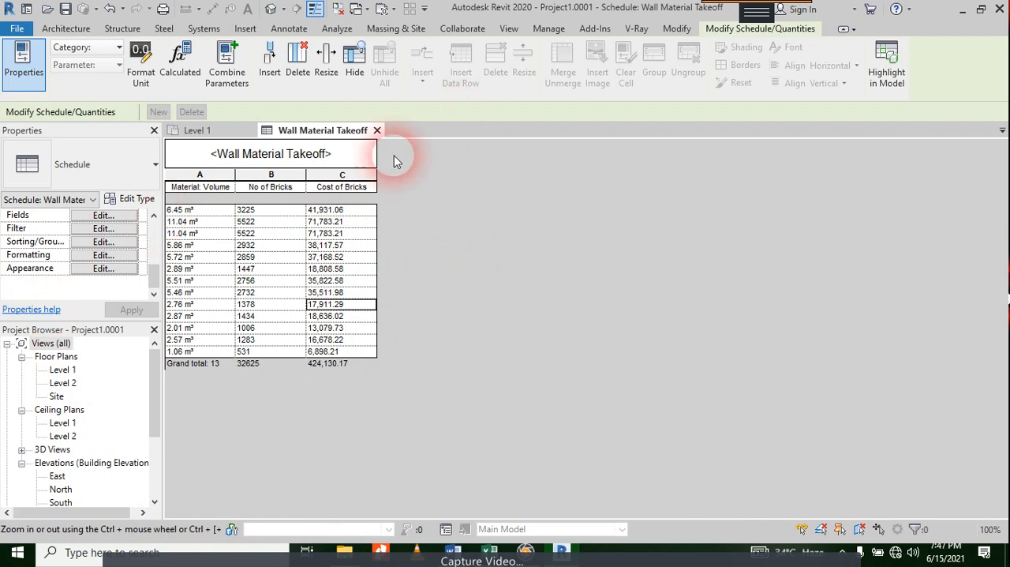
Step: Close the wall takeoff and its project, and create a new project from the Construction Template
click(378, 130)
click(514, 154)
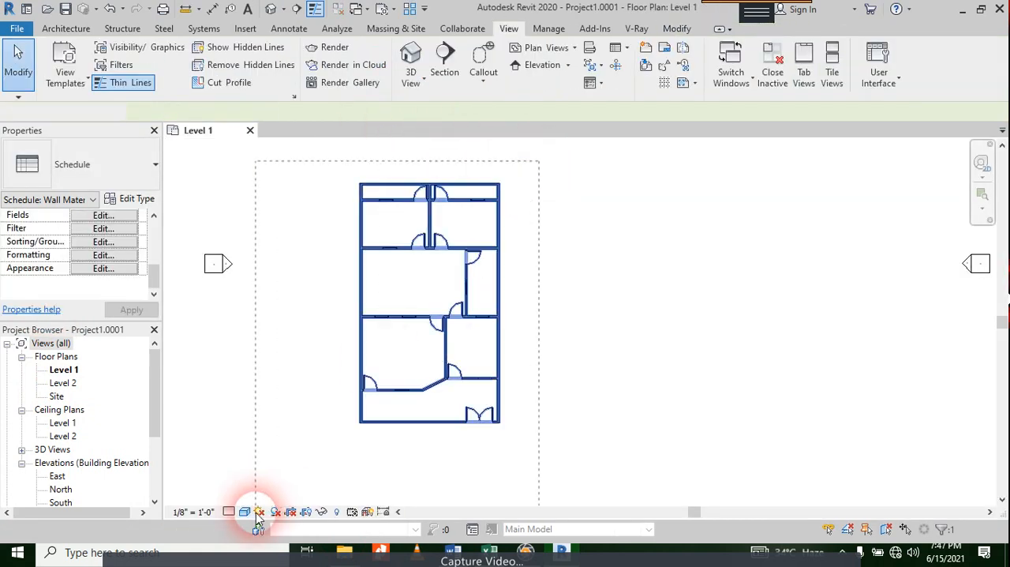
drag(315, 510, 316, 513)
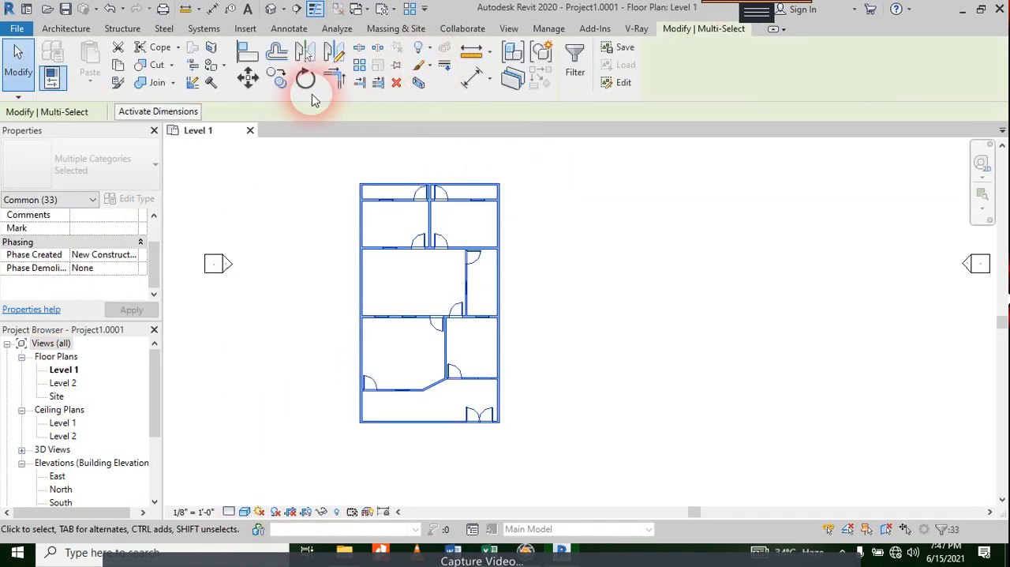
click(251, 131)
click(533, 276)
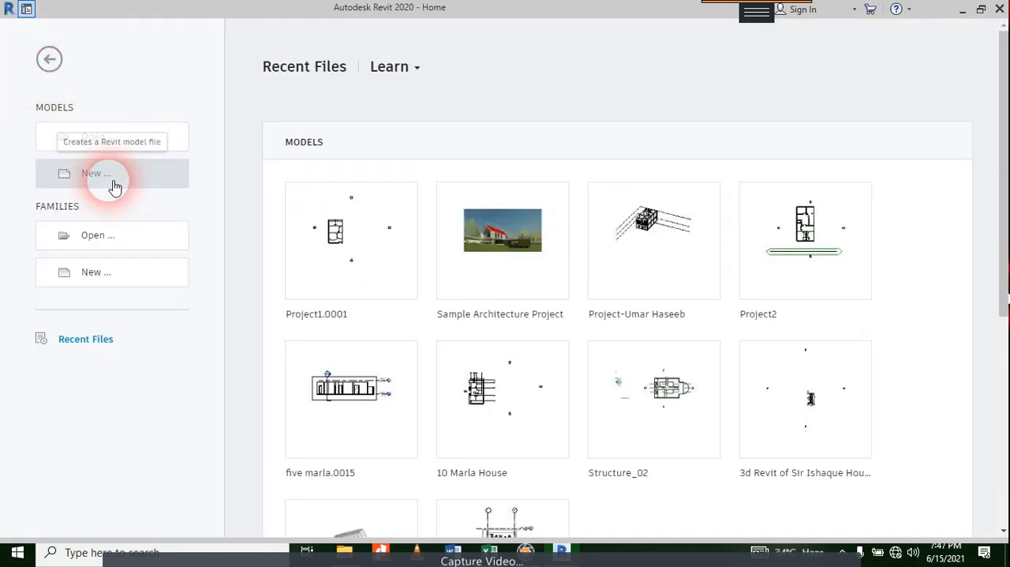
click(109, 183)
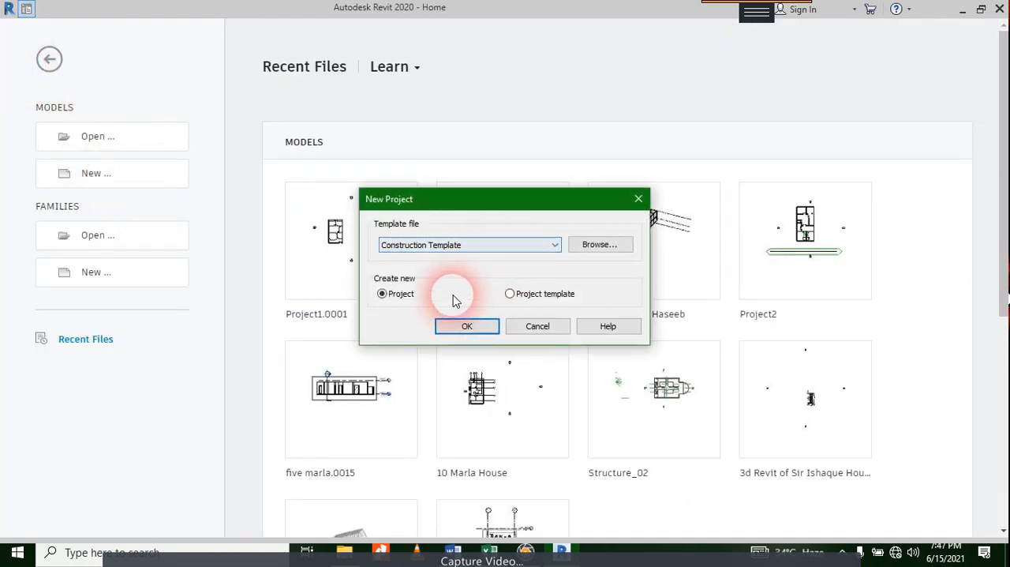
click(466, 328)
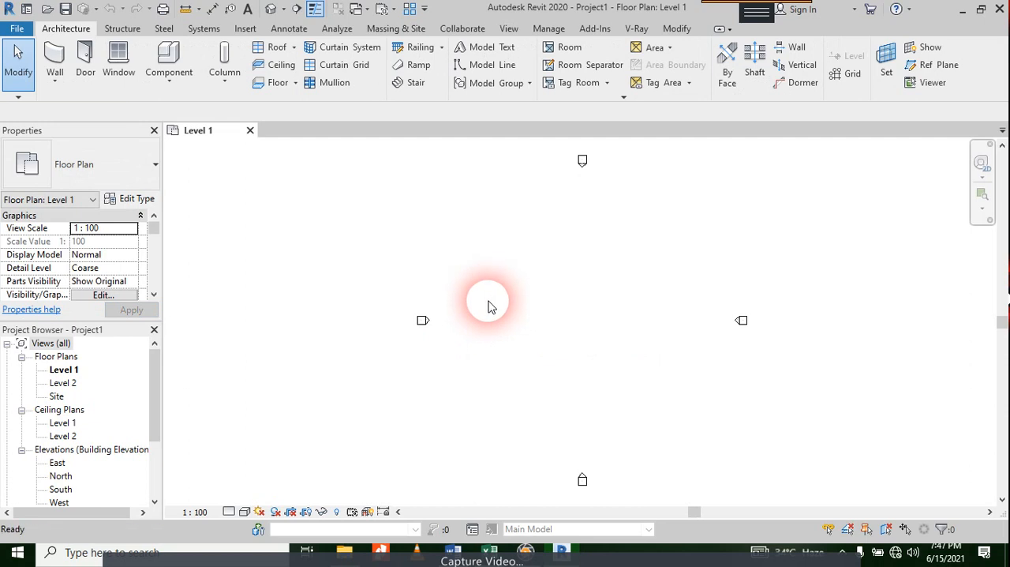
Step: Draw a horizontal Generic - 200mm wall about 19000 mm long on Level 1, with its height up to Level 2
key(w)
key(a)
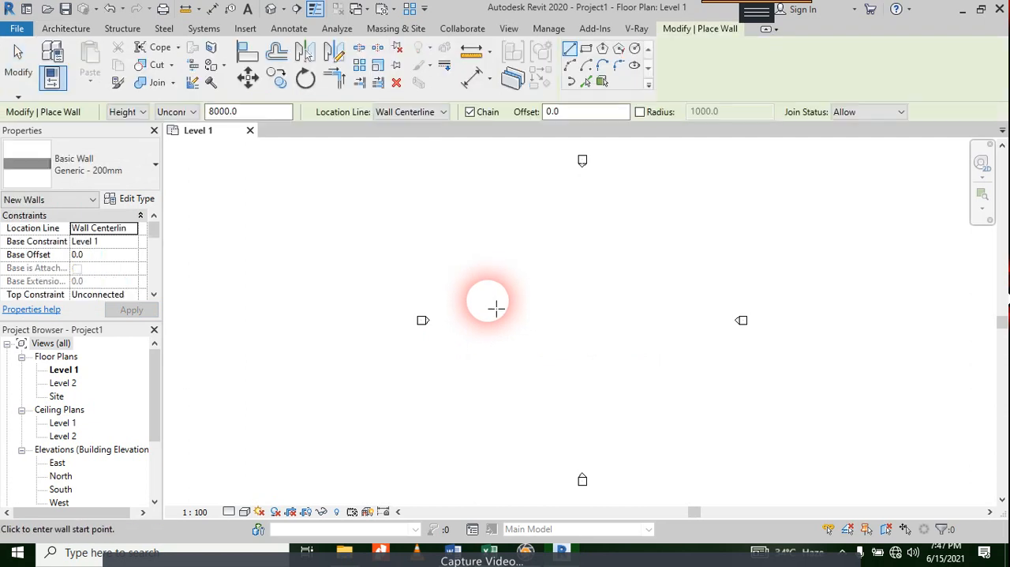
click(172, 112)
click(180, 137)
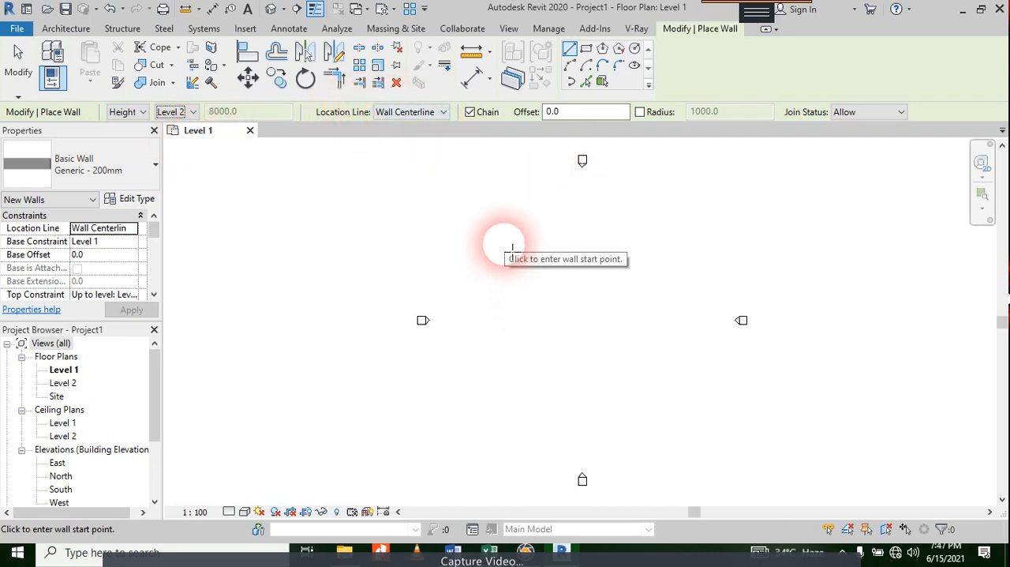
click(486, 259)
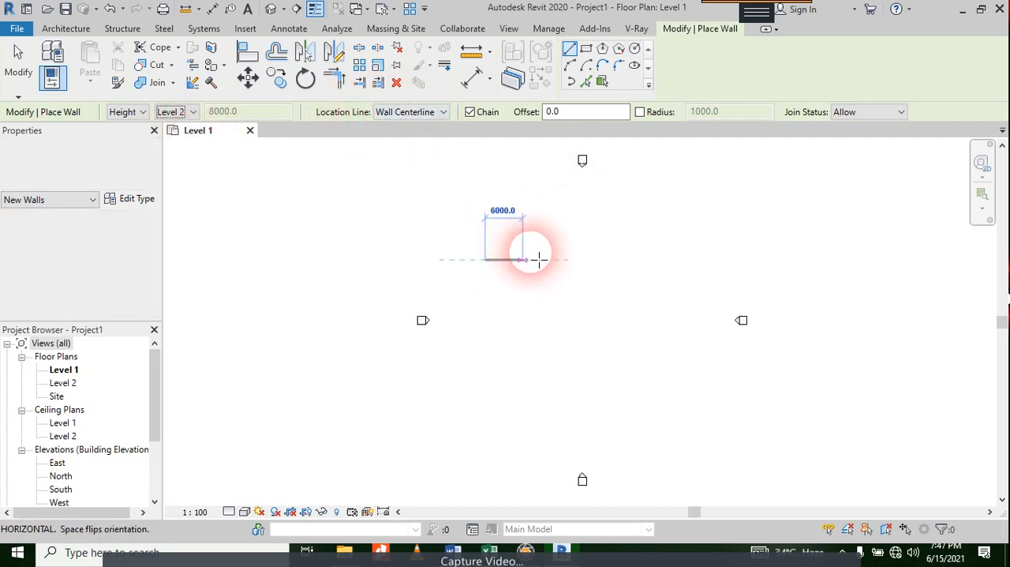
click(604, 260)
key(Escape)
key(Escape)
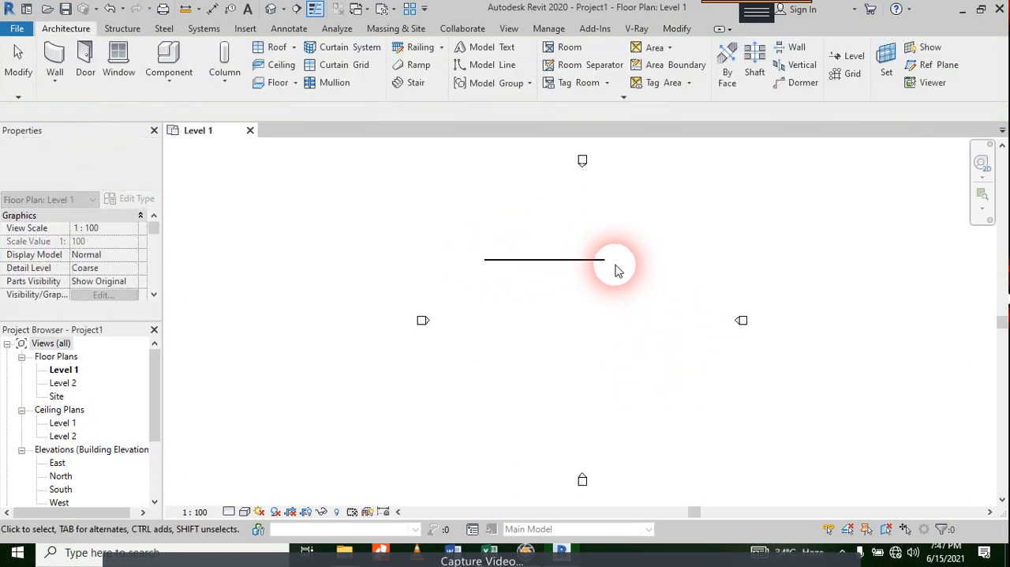
Step: Inspect the type properties of the new wall, including its structure, width and function
scroll(576, 241, up, 5)
scroll(286, 322, up, 1)
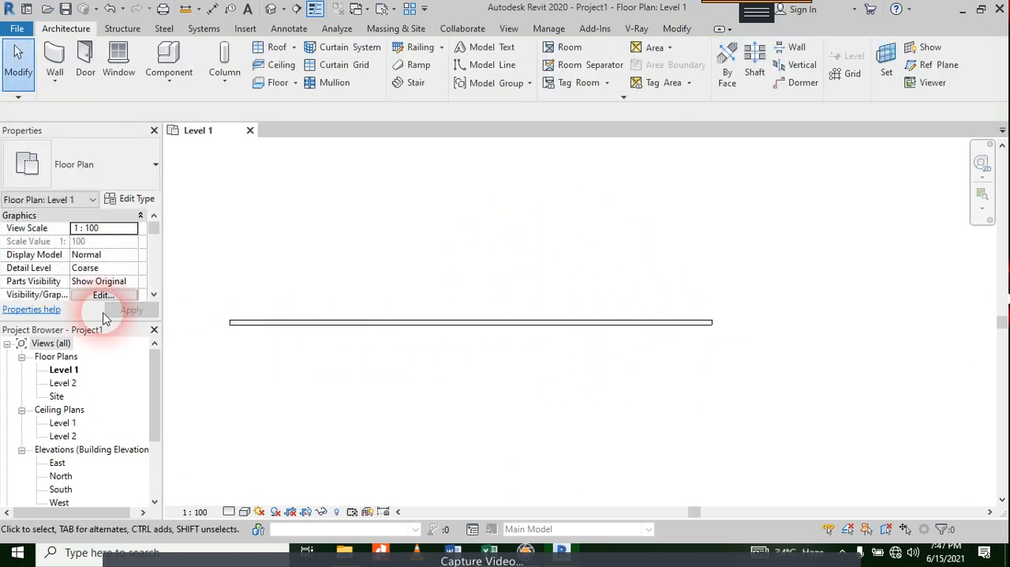
click(499, 325)
click(27, 162)
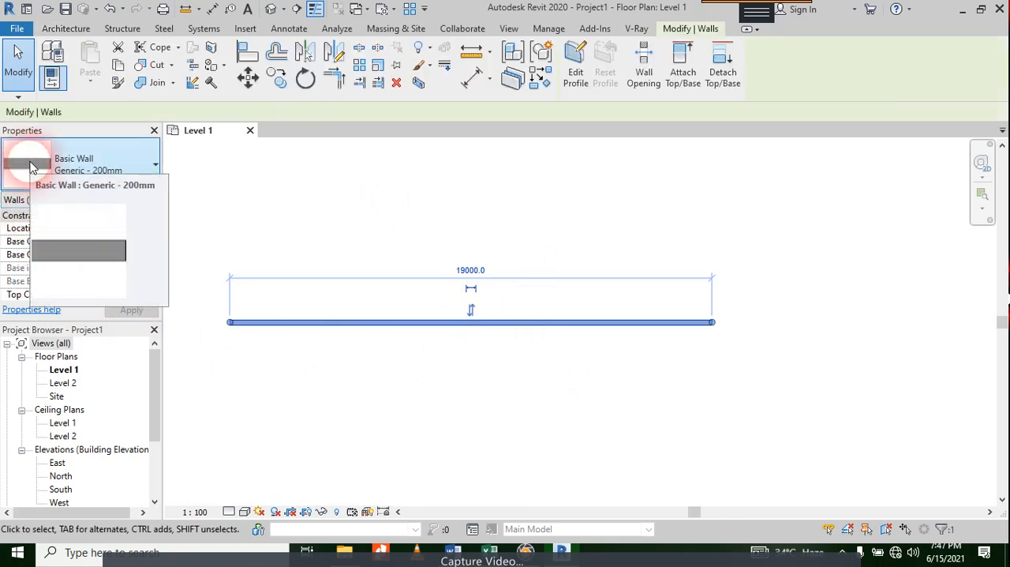
click(145, 164)
click(136, 198)
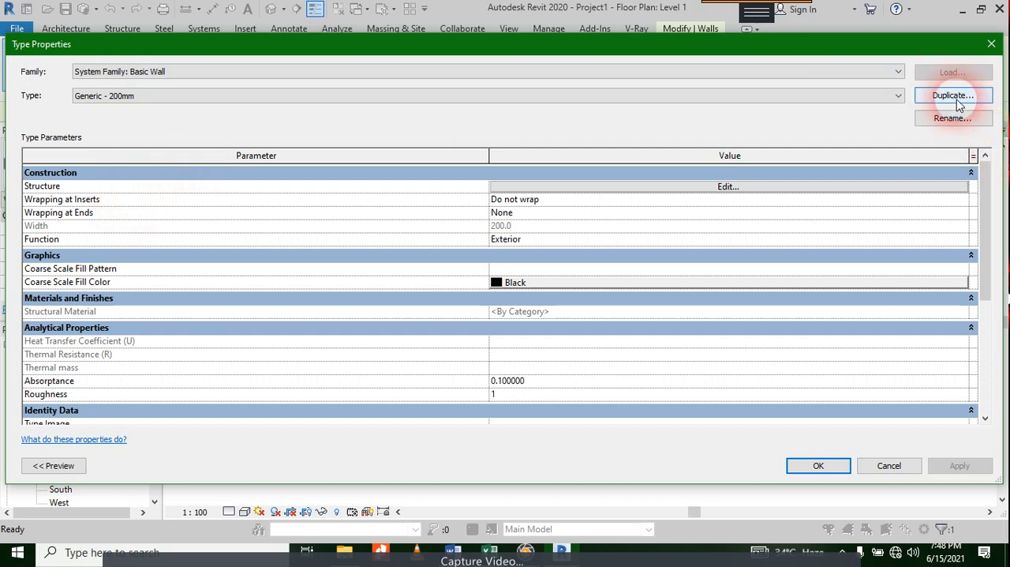
click(992, 44)
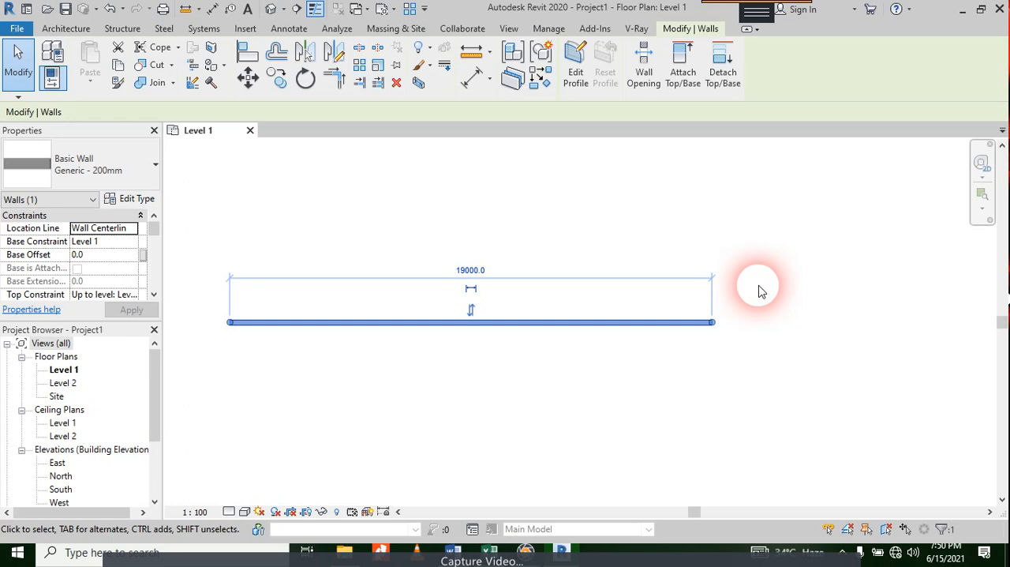
Step: Examine the available wall types, the wall's type parameters and its base and top constraints
click(135, 198)
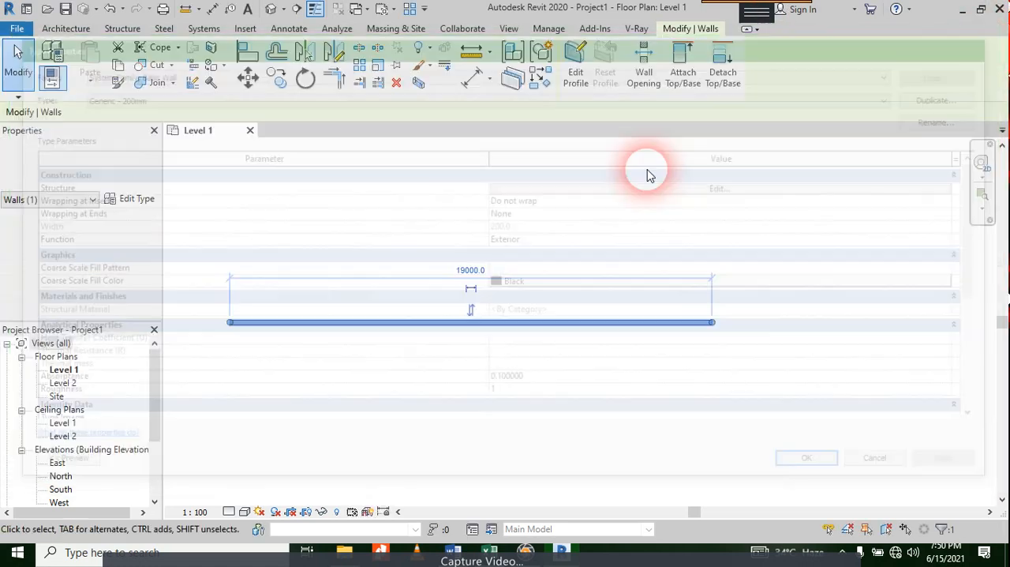
click(991, 43)
click(111, 162)
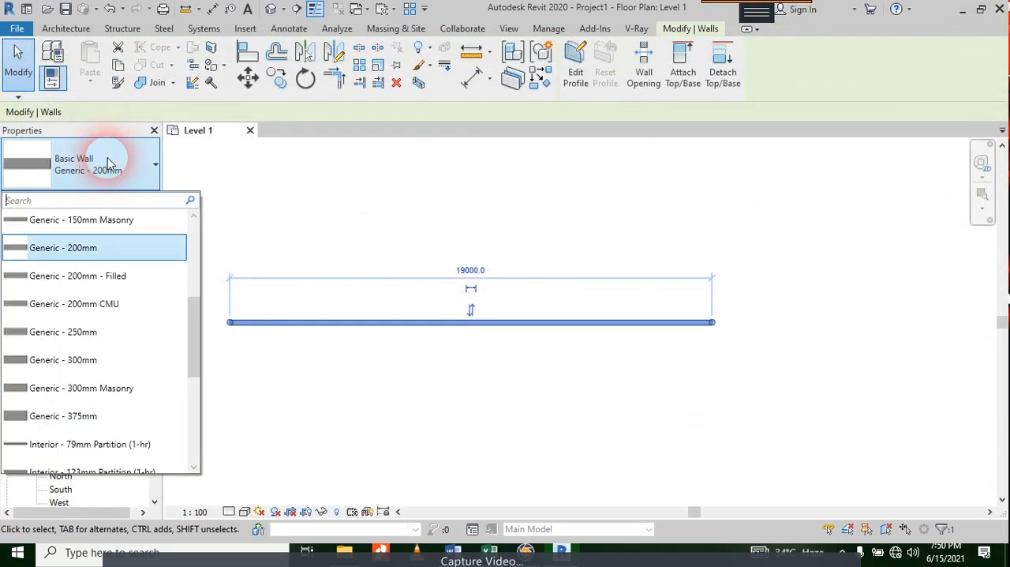
click(108, 162)
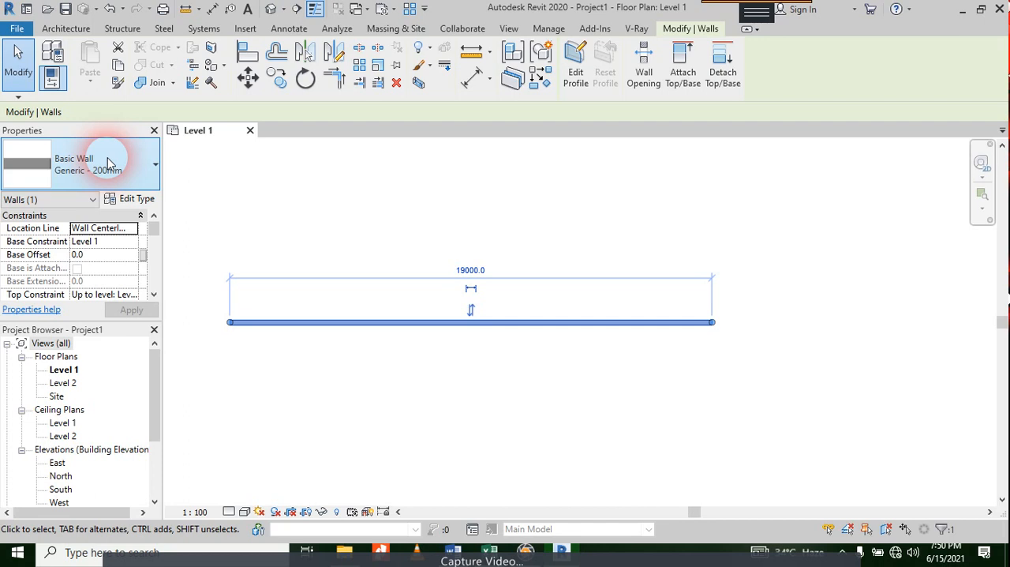
click(130, 198)
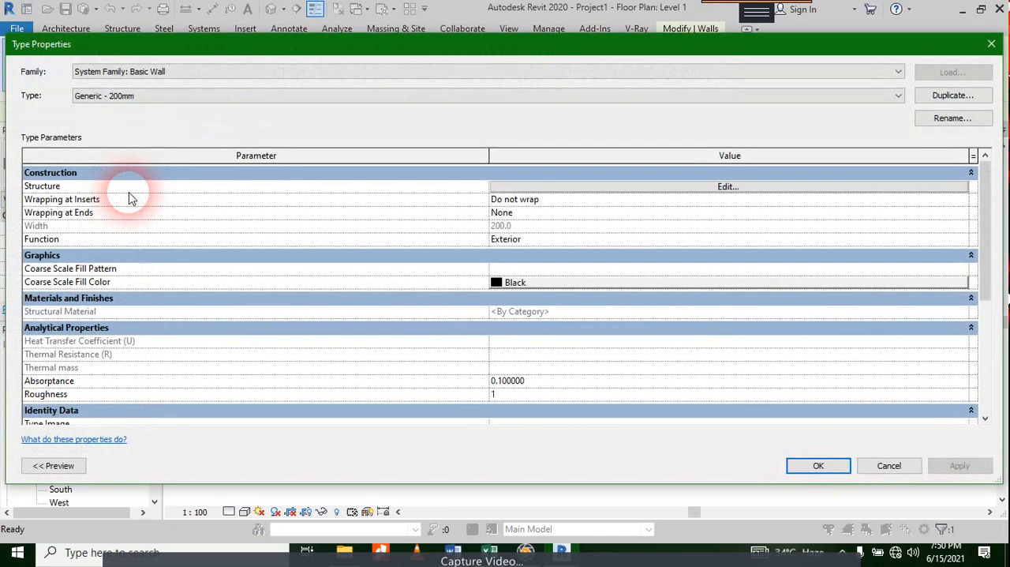
click(992, 47)
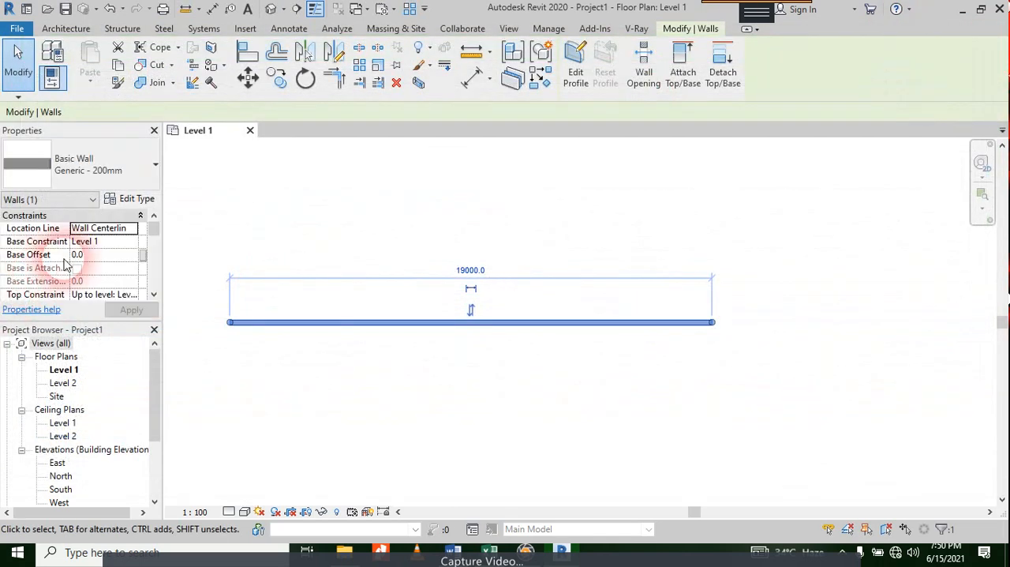
scroll(120, 245, down, 2)
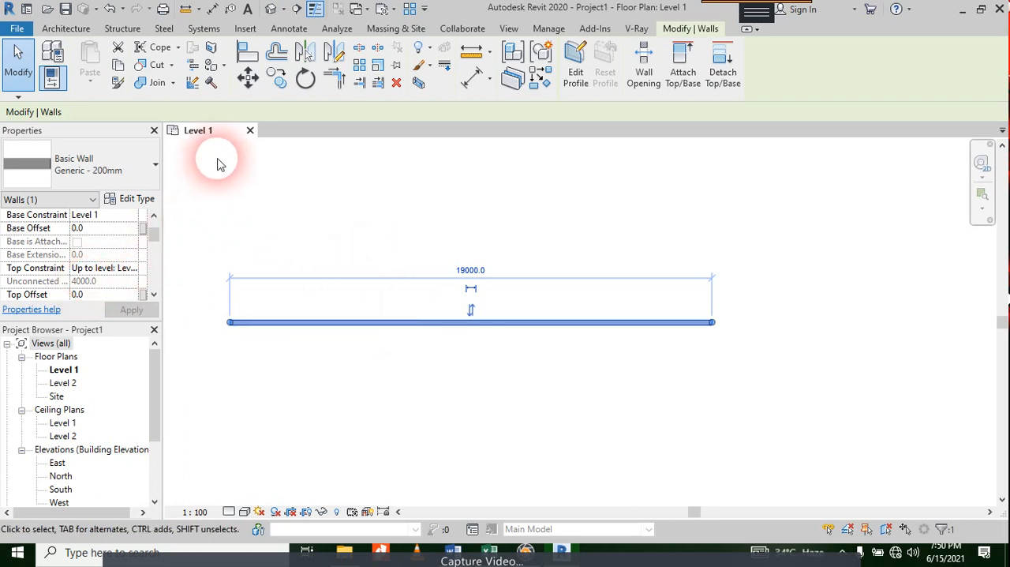
Step: Browse the available wall types and review the type properties of the 19000 mm wall
click(130, 165)
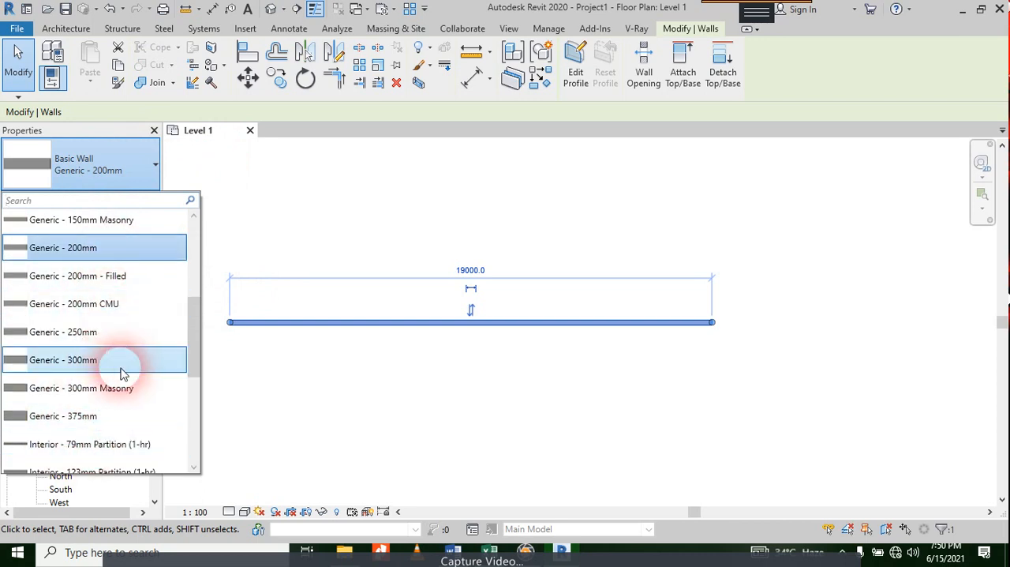
scroll(61, 282, up, 3)
scroll(111, 336, down, 1)
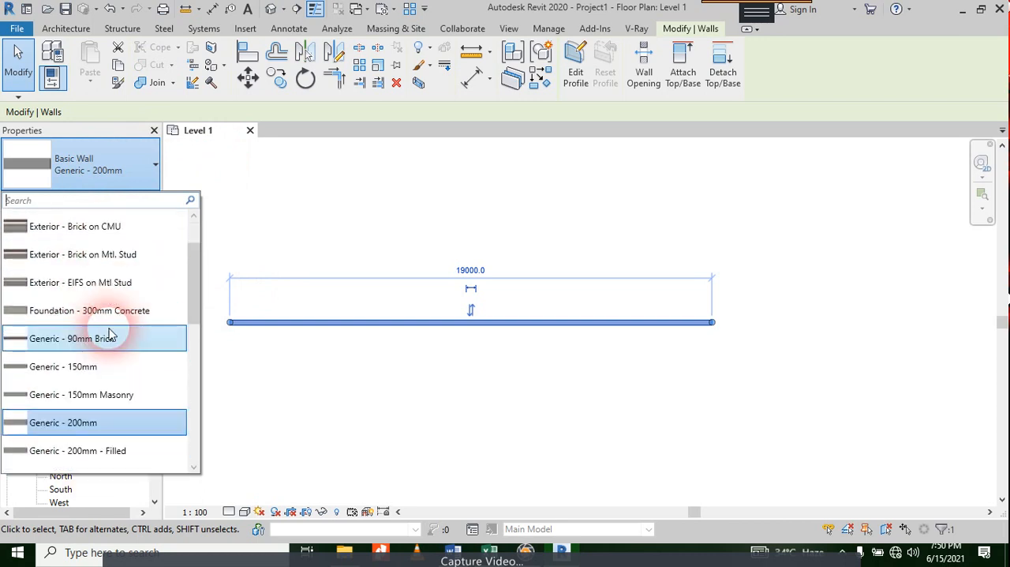
scroll(107, 292, up, 1)
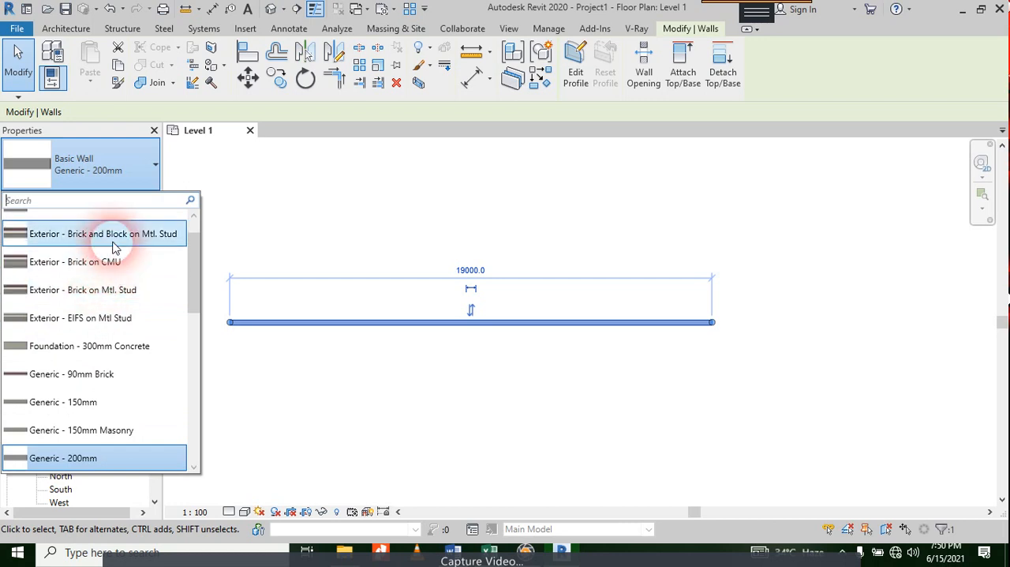
click(285, 212)
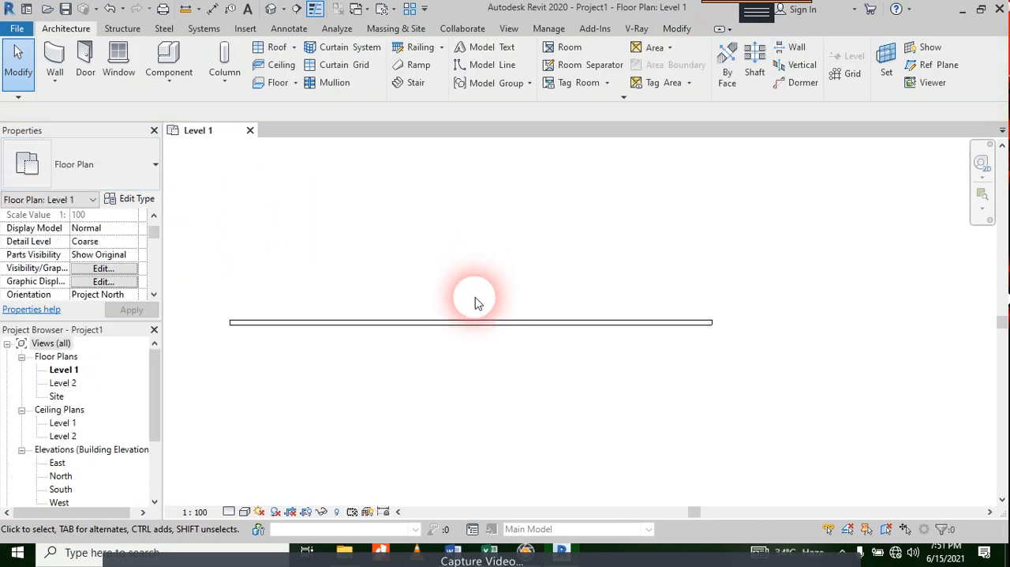
click(430, 338)
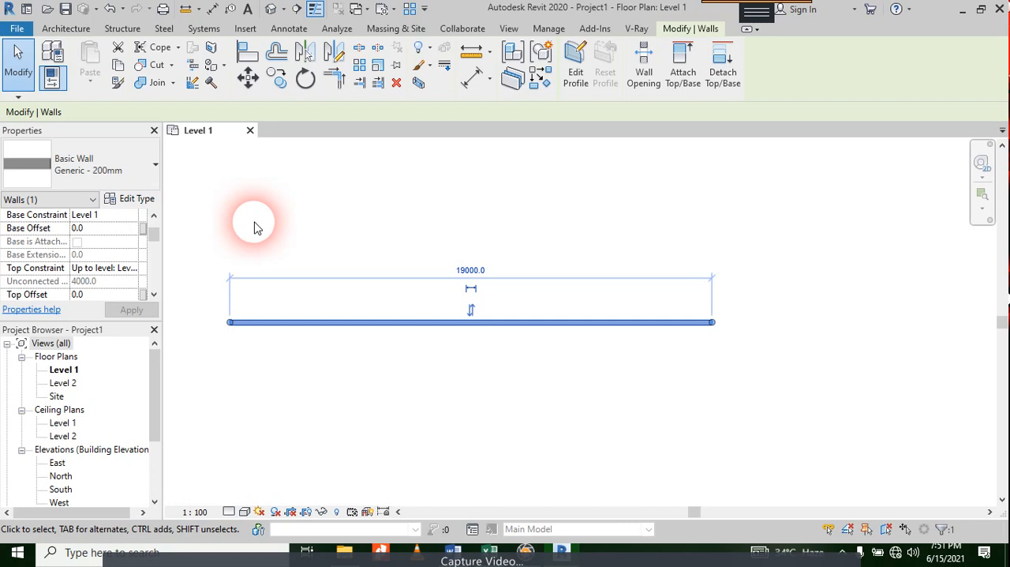
click(111, 166)
click(119, 162)
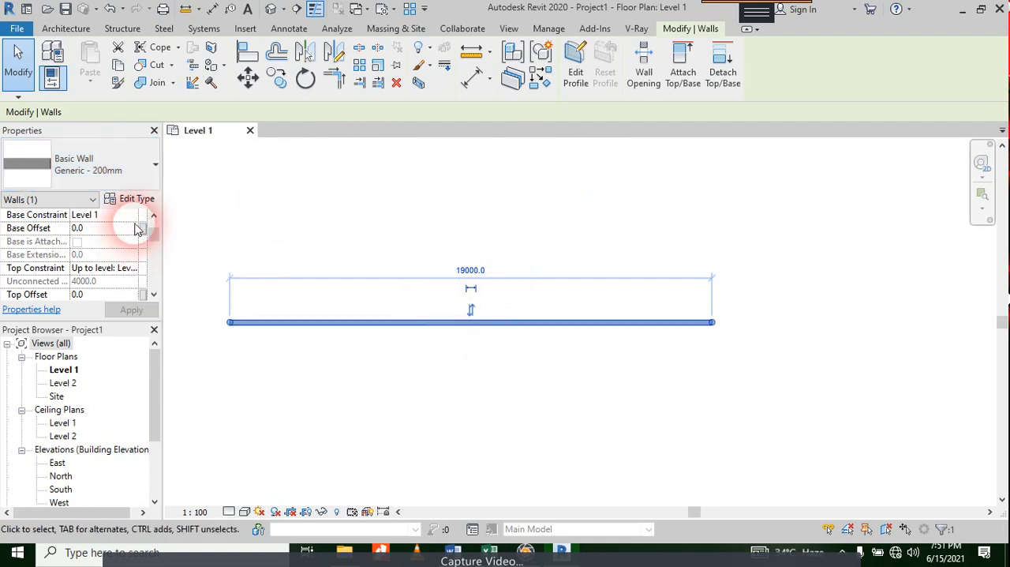
click(138, 200)
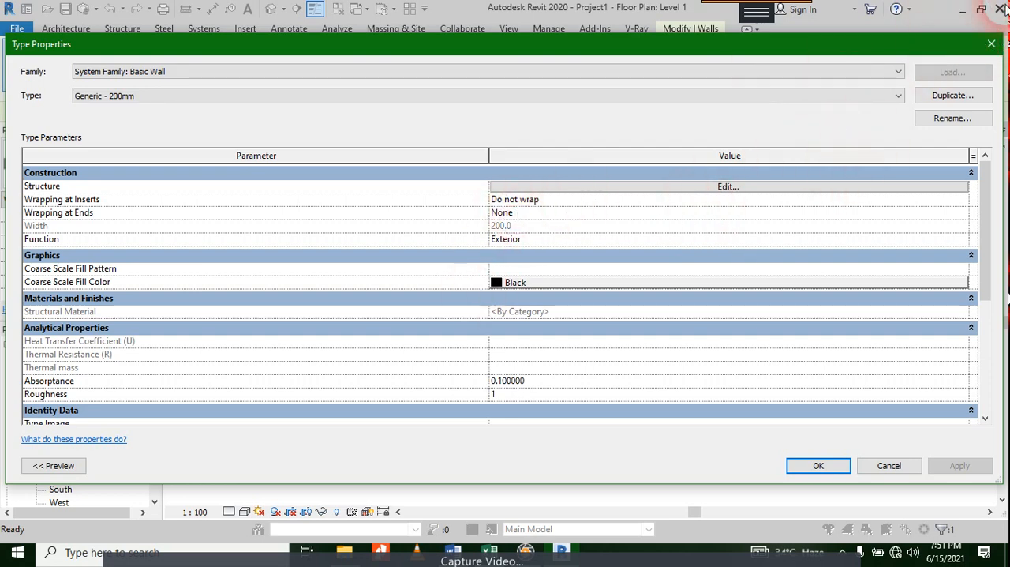
click(989, 44)
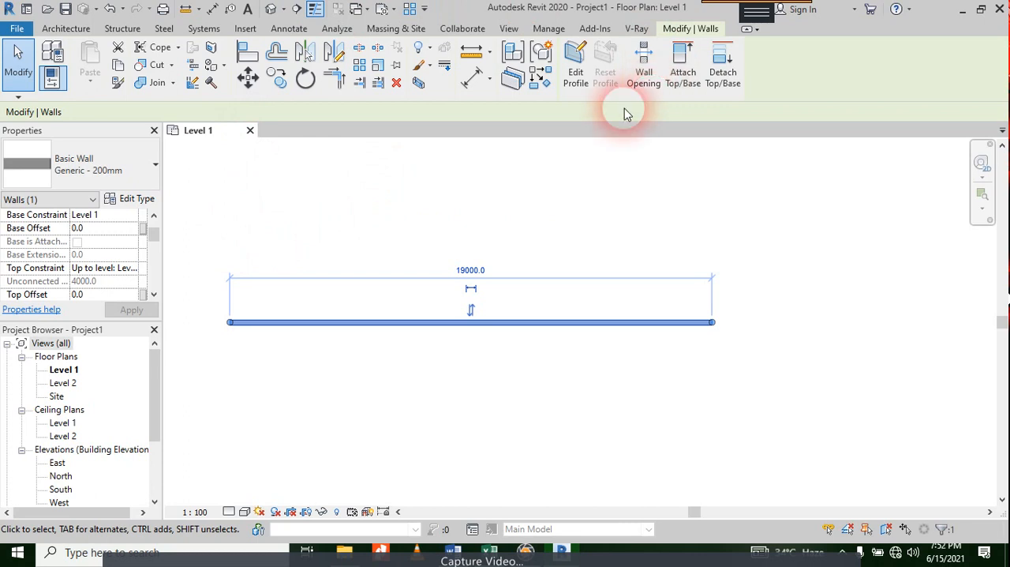
Step: Duplicate the wall's Generic - 200mm type under the name "Brick Masonary- 225mm with plaster"
click(128, 197)
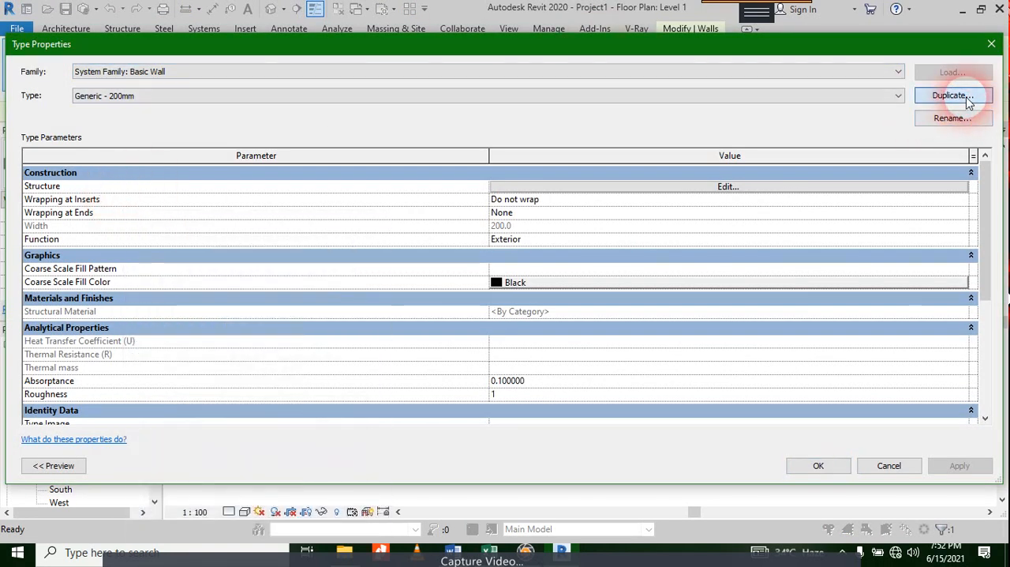
click(955, 95)
key(Home)
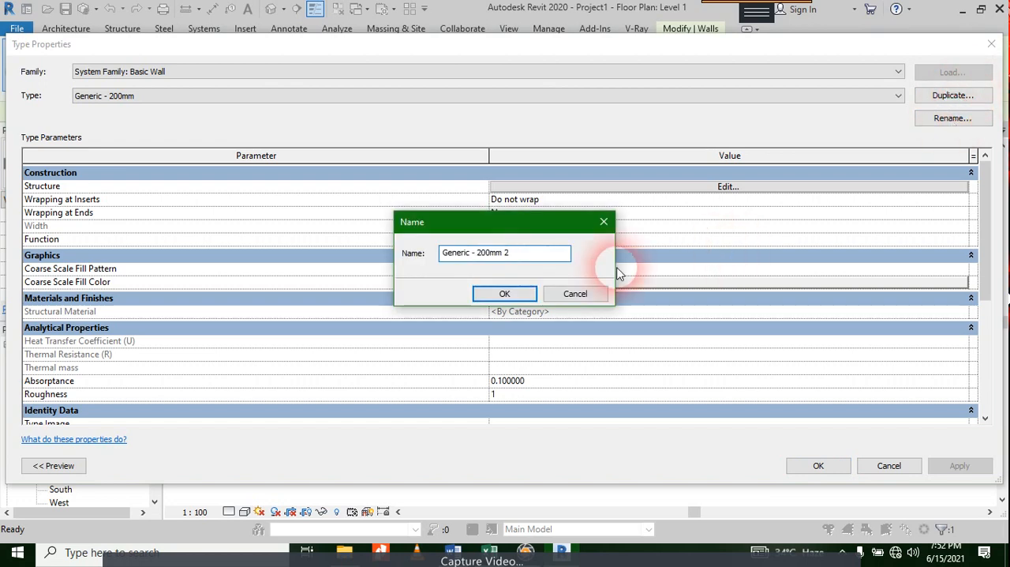
key(ctrl+Right)
key(shift+Home)
text(Masonary)
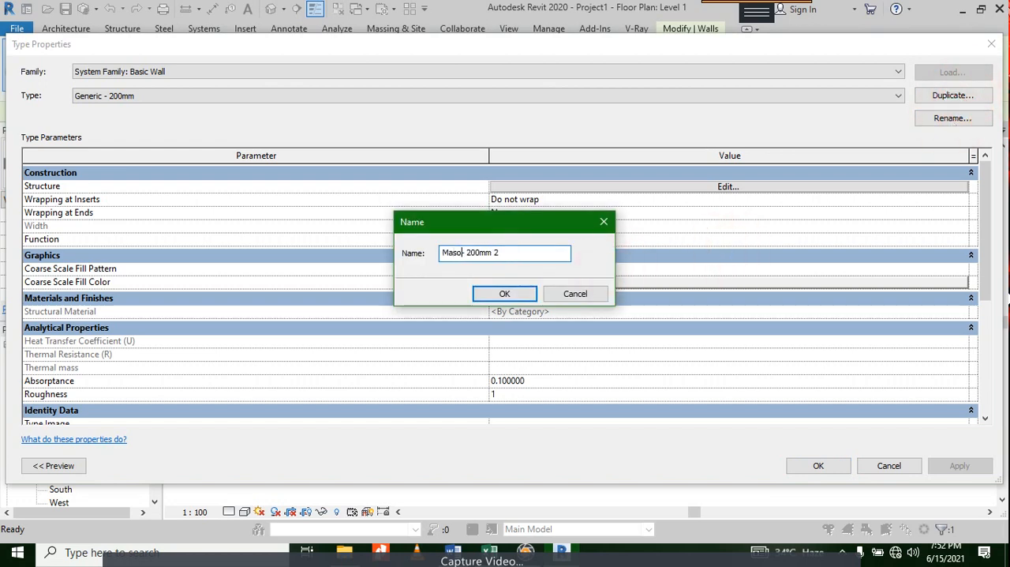
text(Bru)
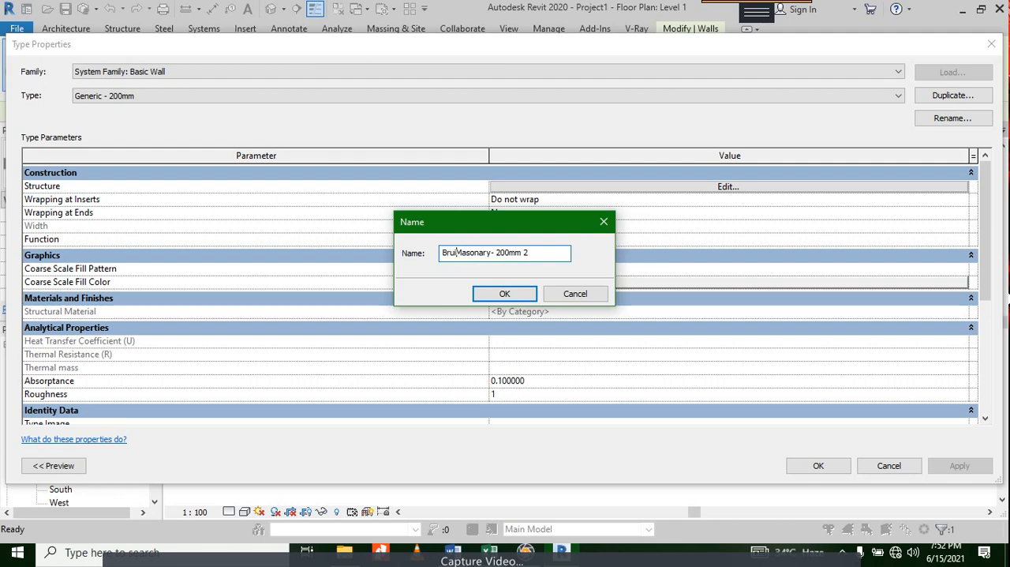
key(BackSpace)
text(ick)
drag(515, 252, 505, 252)
text(25)
double_click(529, 253)
key(BackSpace)
text(with plaster)
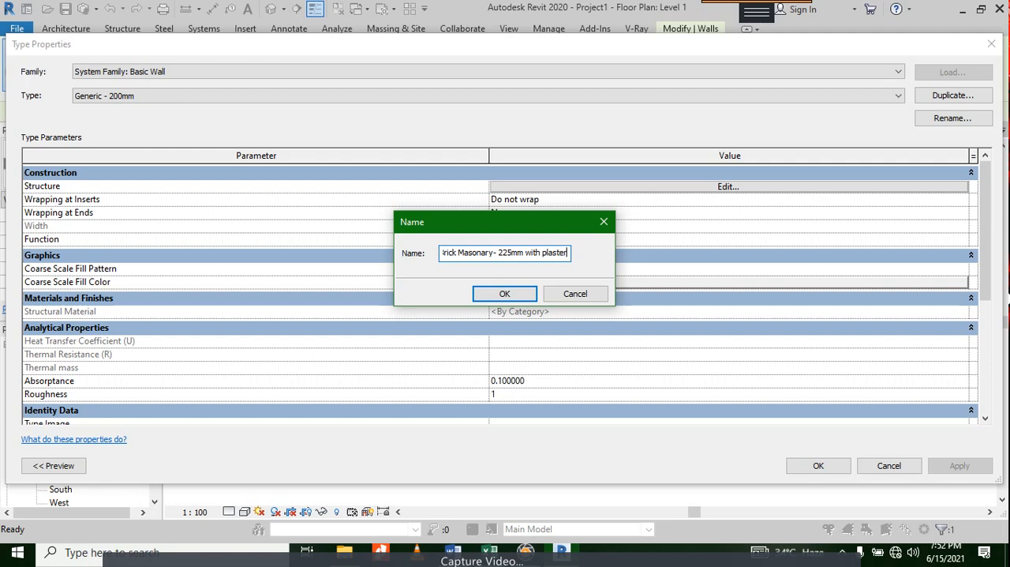
click(505, 293)
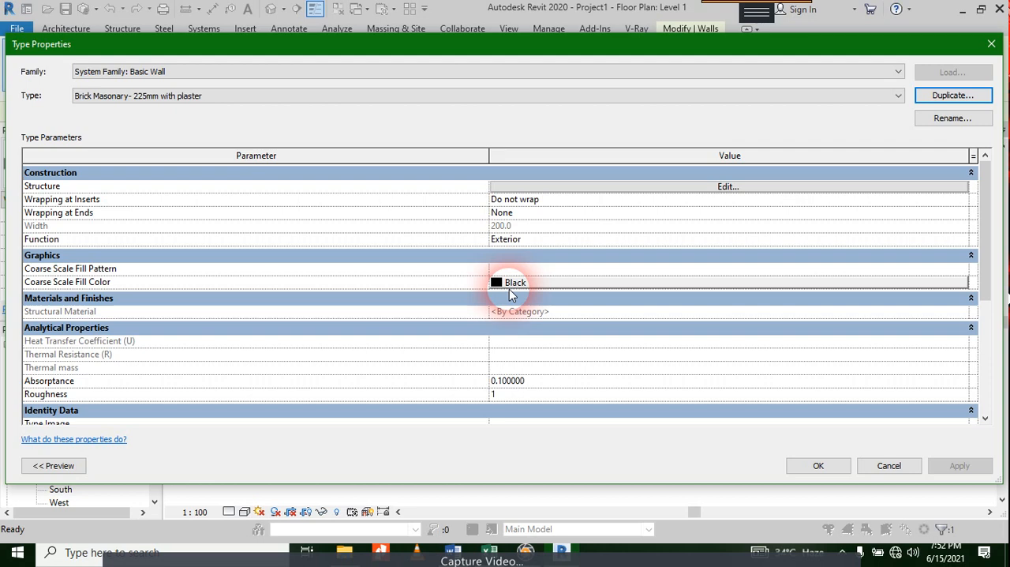
click(124, 71)
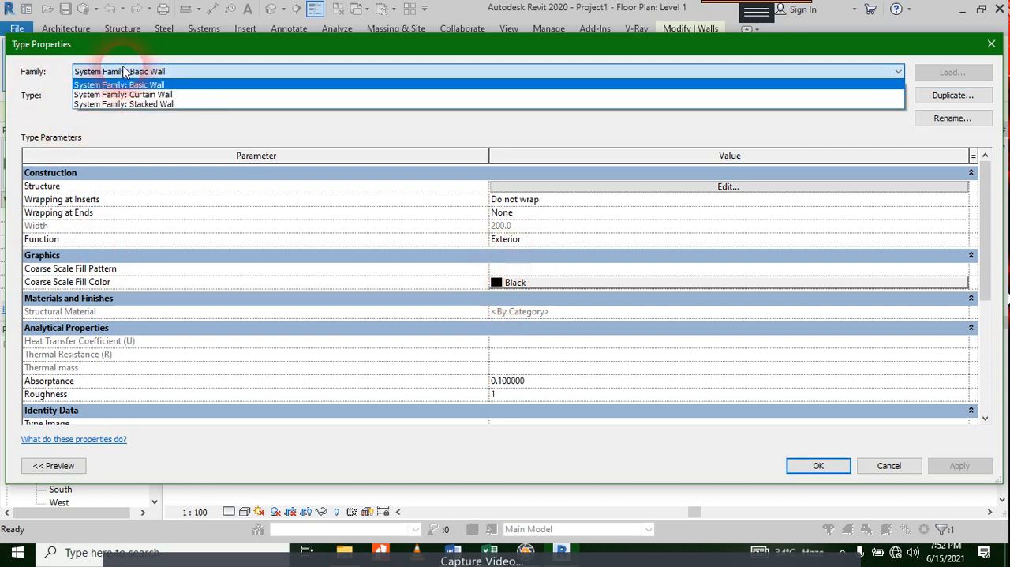
click(145, 72)
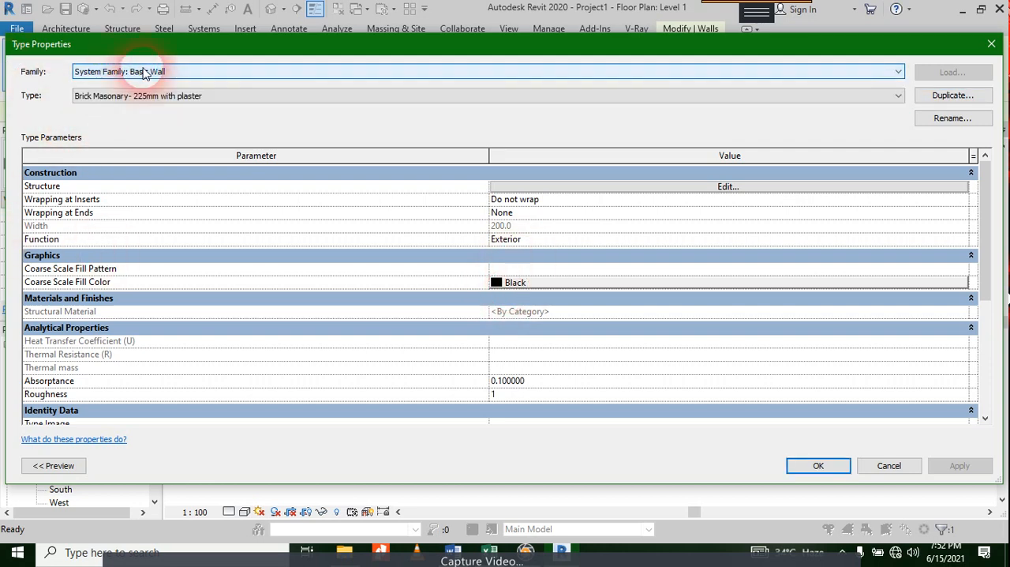
click(180, 97)
click(540, 197)
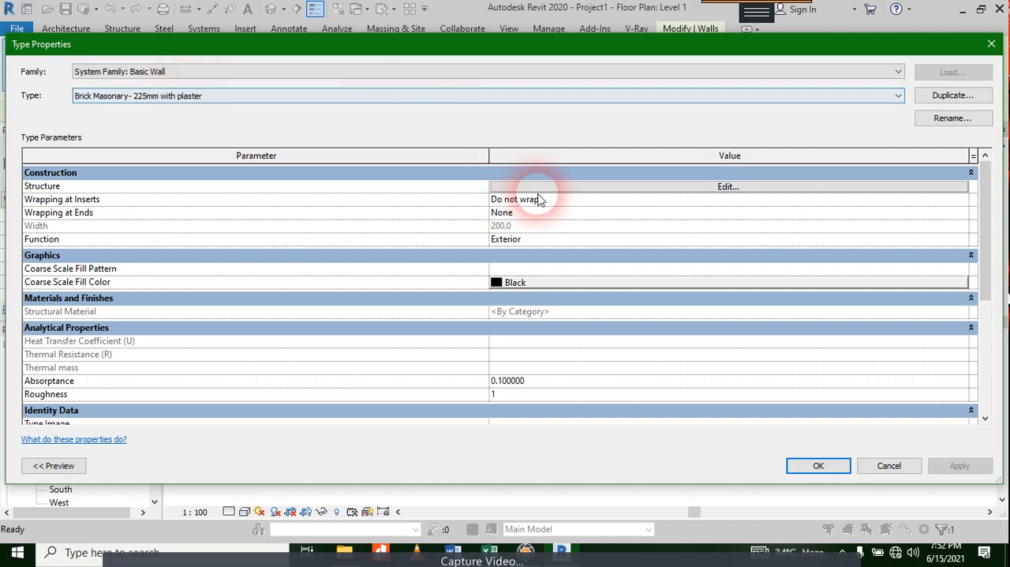
Step: Set the thickness of the Structure [1] layer in the new wall type's assembly to 225 mm
click(542, 190)
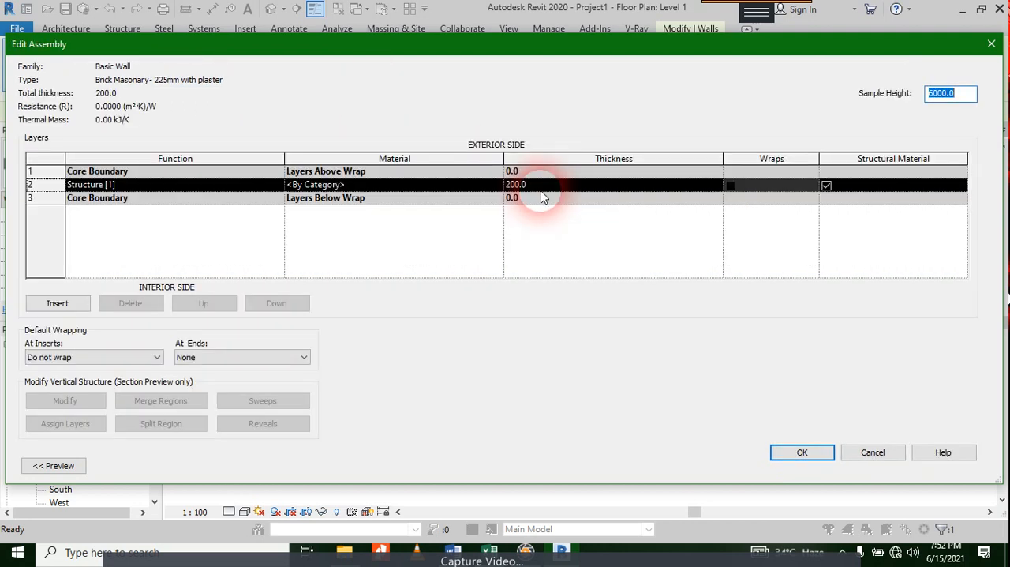
click(536, 187)
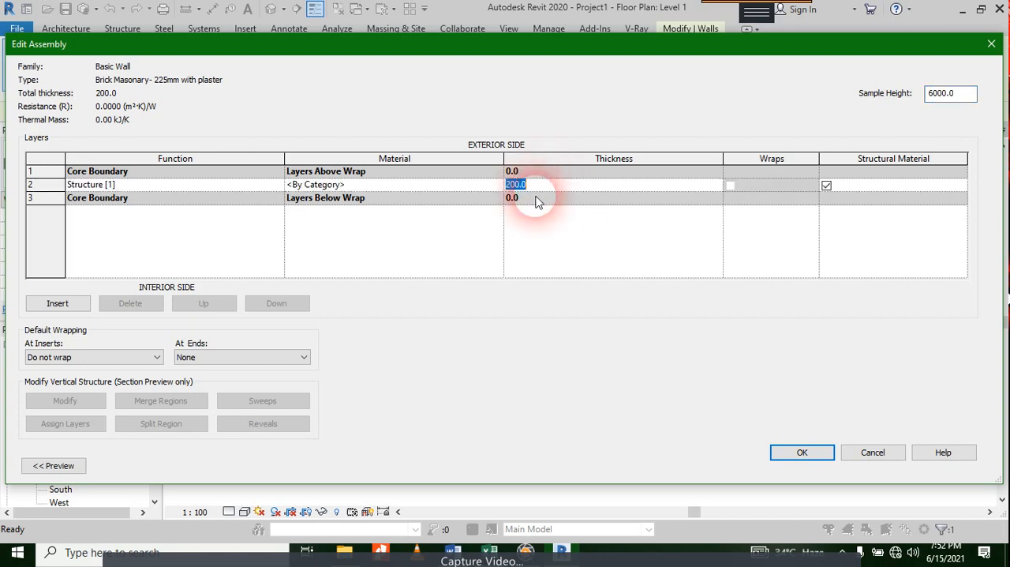
key(Left)
key(Left)
key(Right)
key(Right)
key(Right)
key(Left)
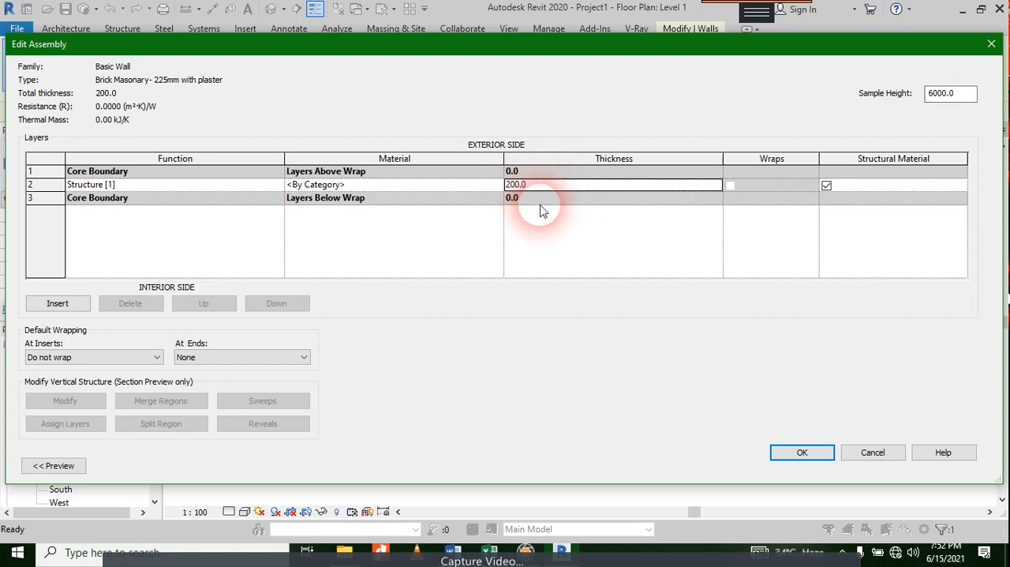
key(F2)
key(Left)
key(shift+Right)
key(Right)
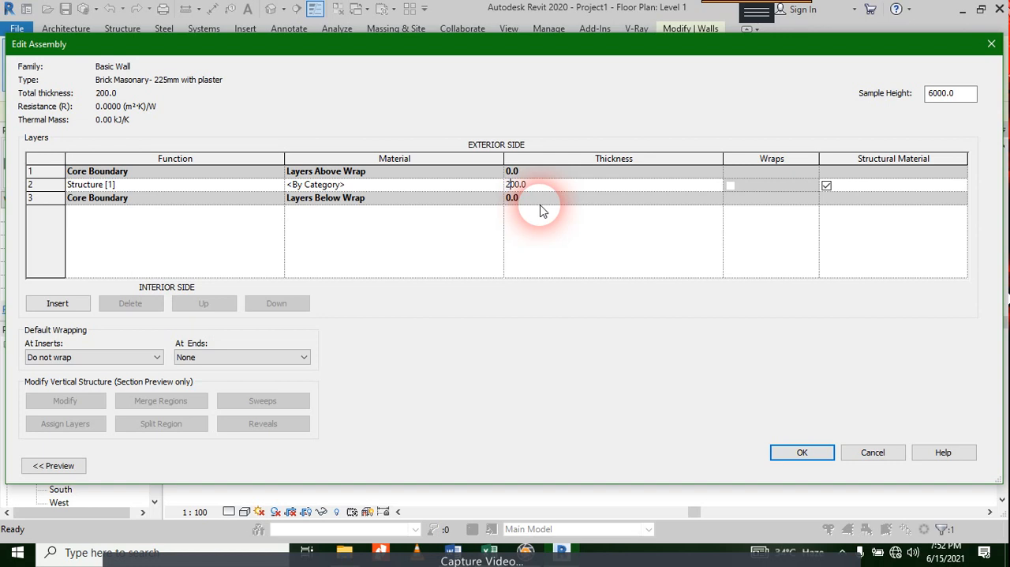
key(shift+Right)
key(shift+Right)
text(25)
key(Return)
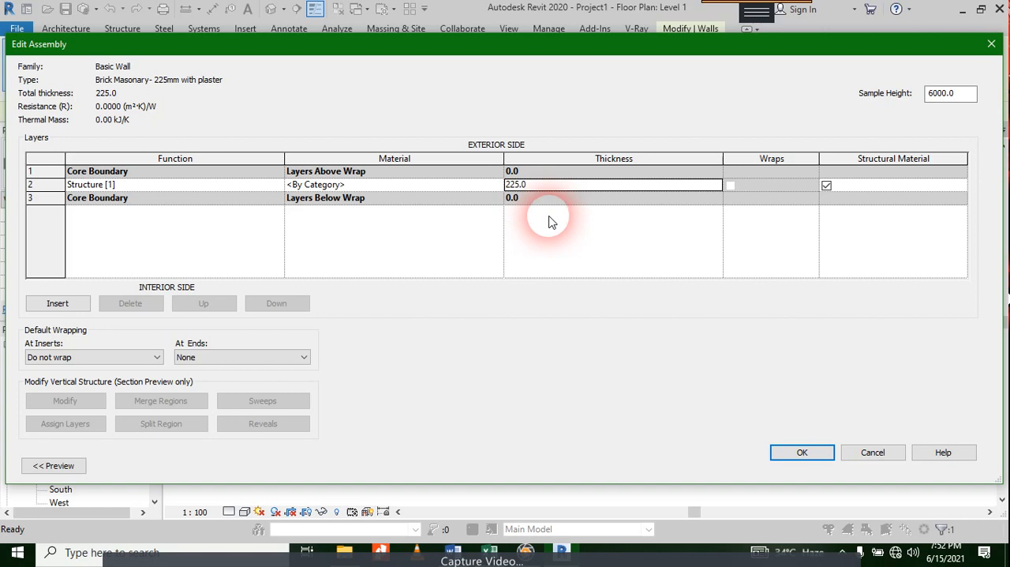
Step: Open the material selection for the Structure [1] layer and list the Masonry category of the AEC Materials library
click(473, 187)
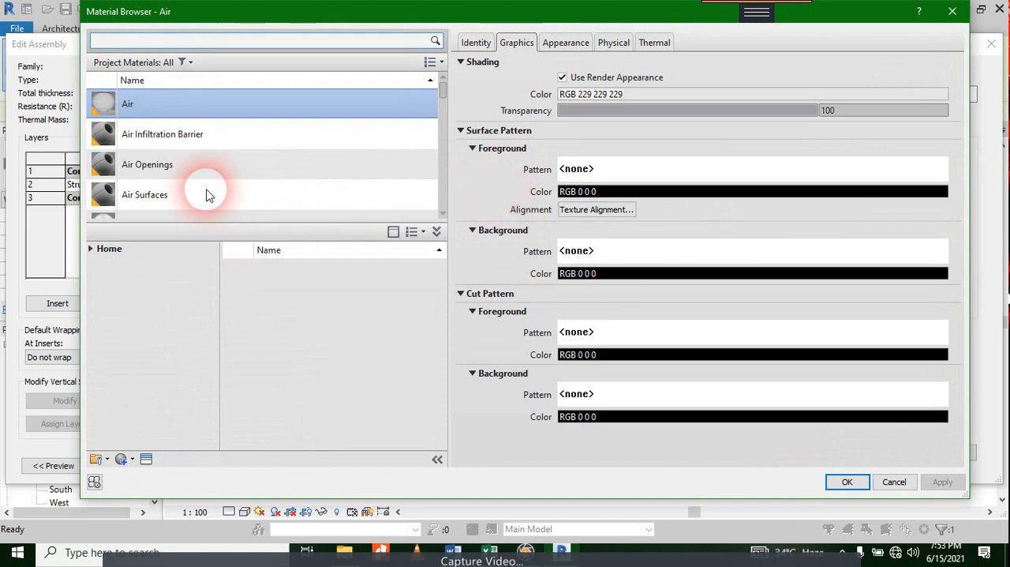
scroll(207, 195, down, 20)
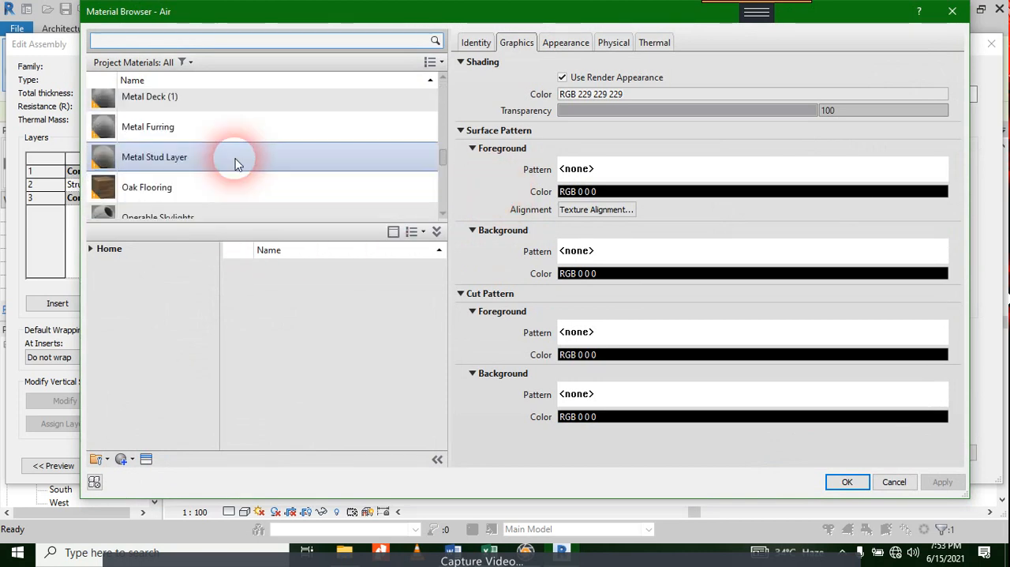
scroll(235, 164, up, 20)
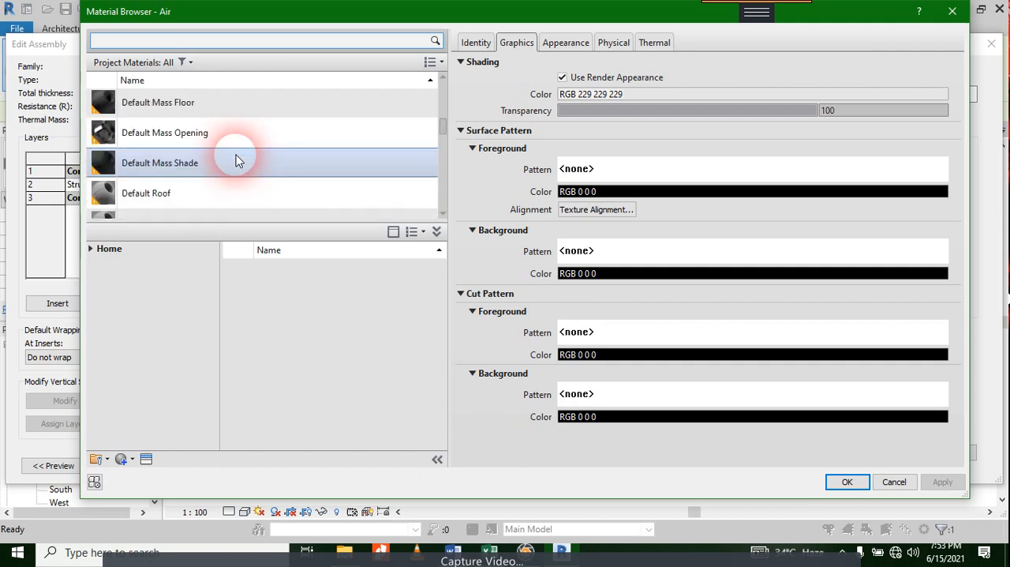
click(94, 248)
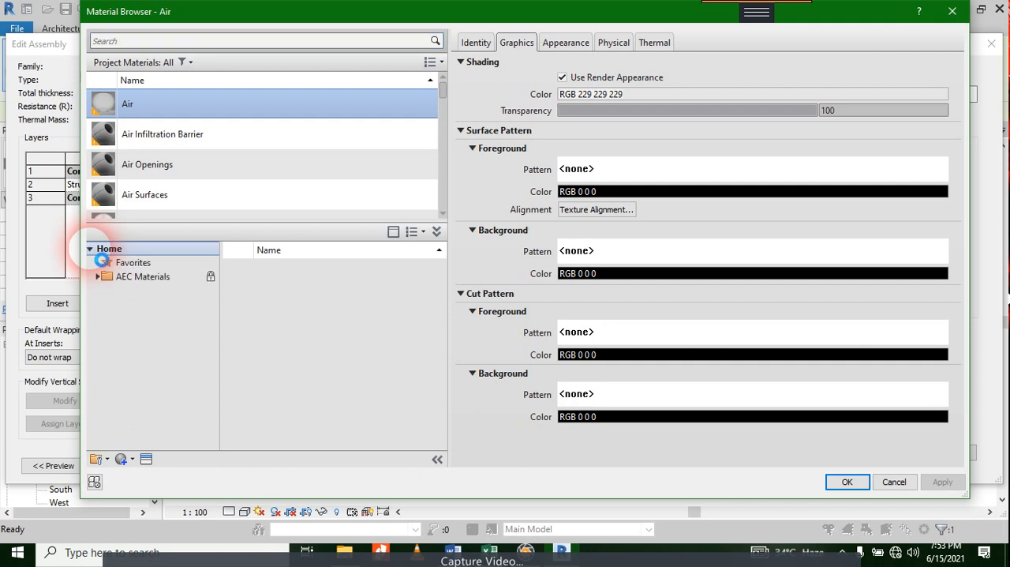
click(100, 276)
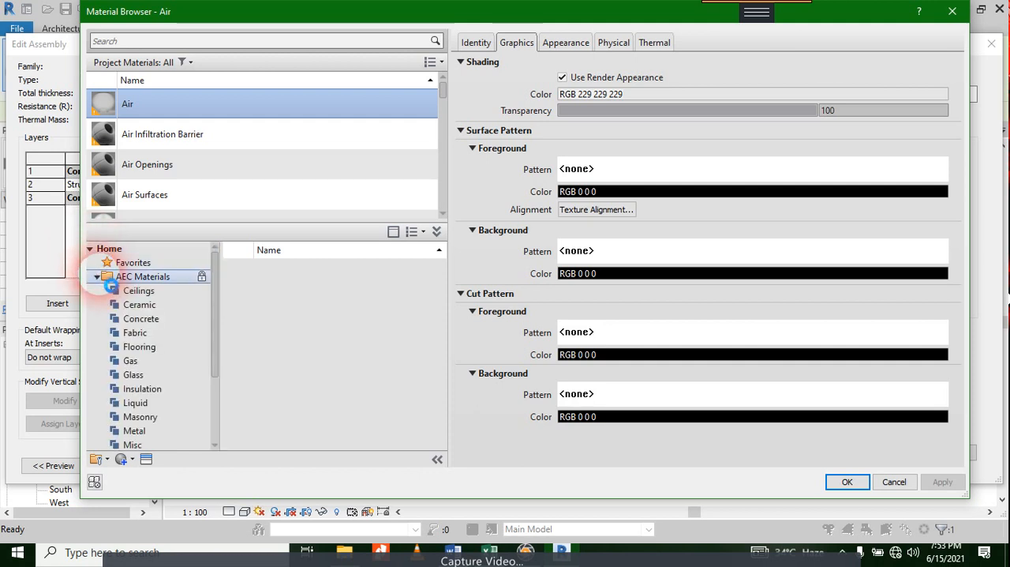
click(154, 320)
click(159, 332)
click(161, 346)
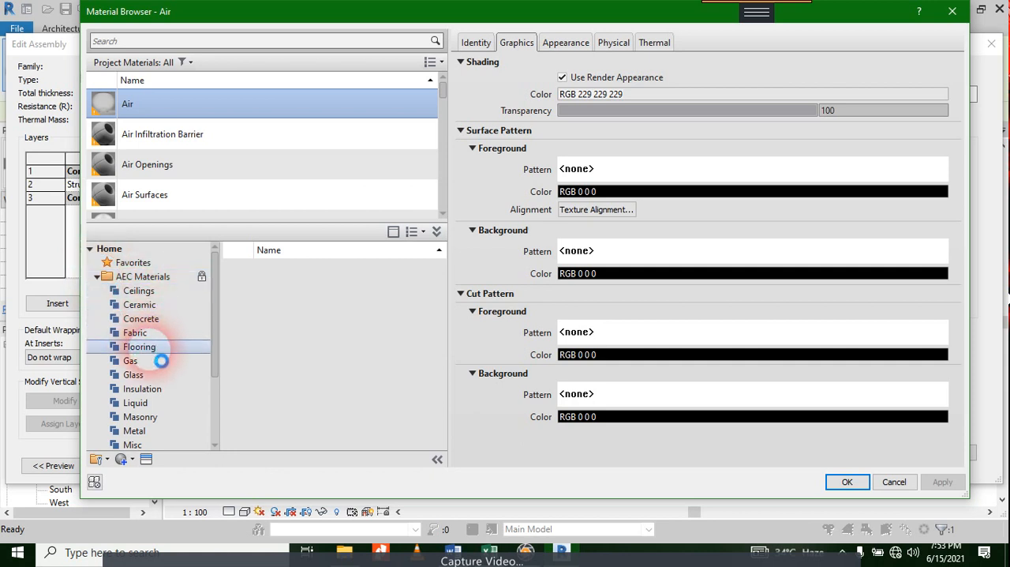
click(162, 361)
click(158, 333)
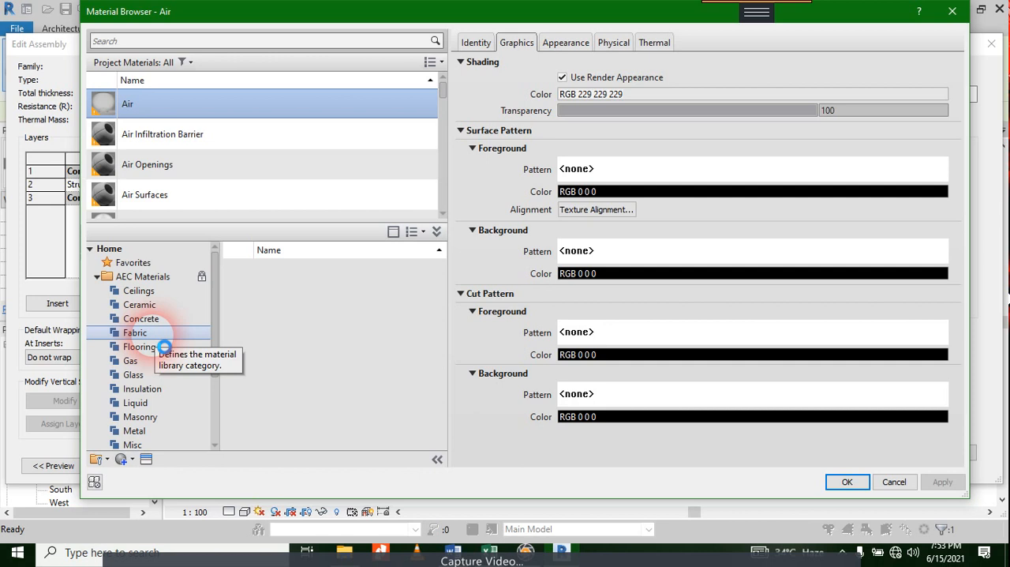
click(163, 347)
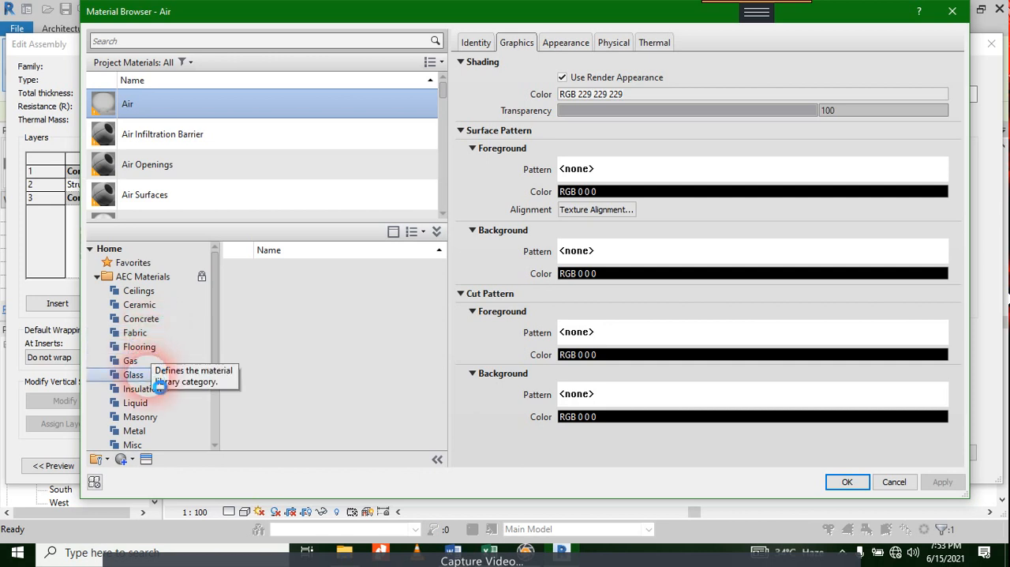
scroll(157, 386, down, 1)
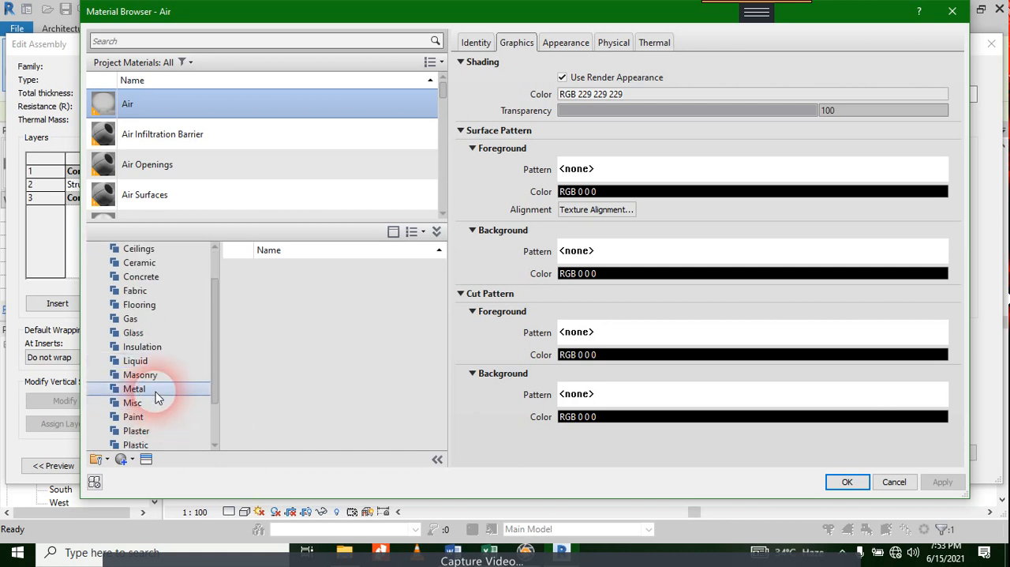
click(156, 380)
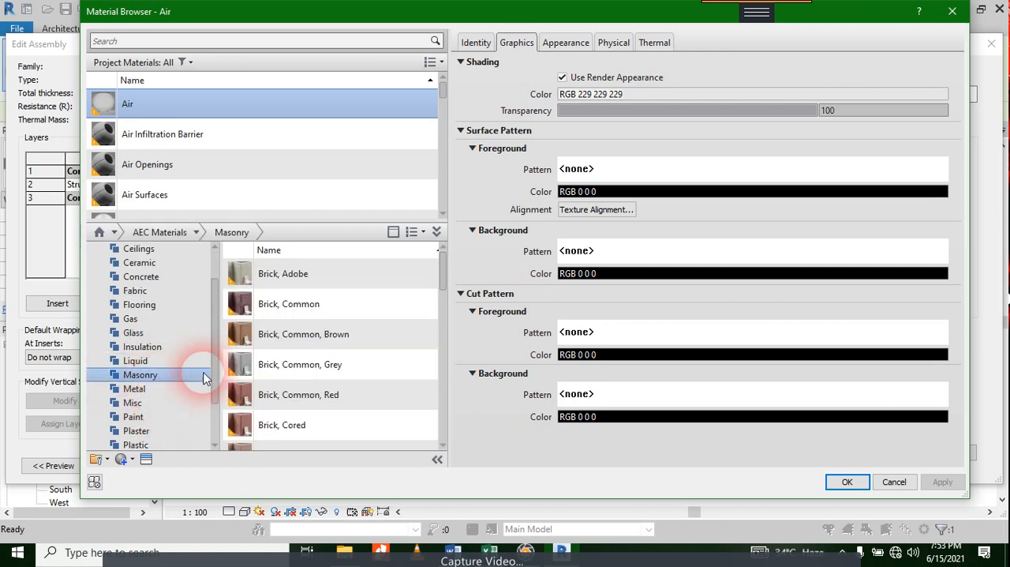
Step: Add the library material Brick, Common, Red to the project materials
scroll(334, 330, down, 1)
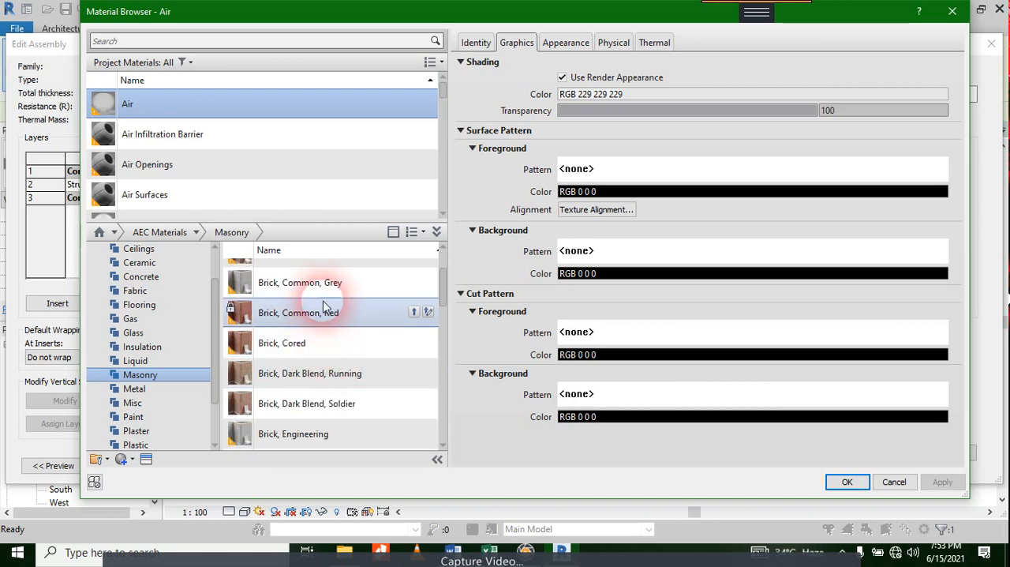
click(333, 316)
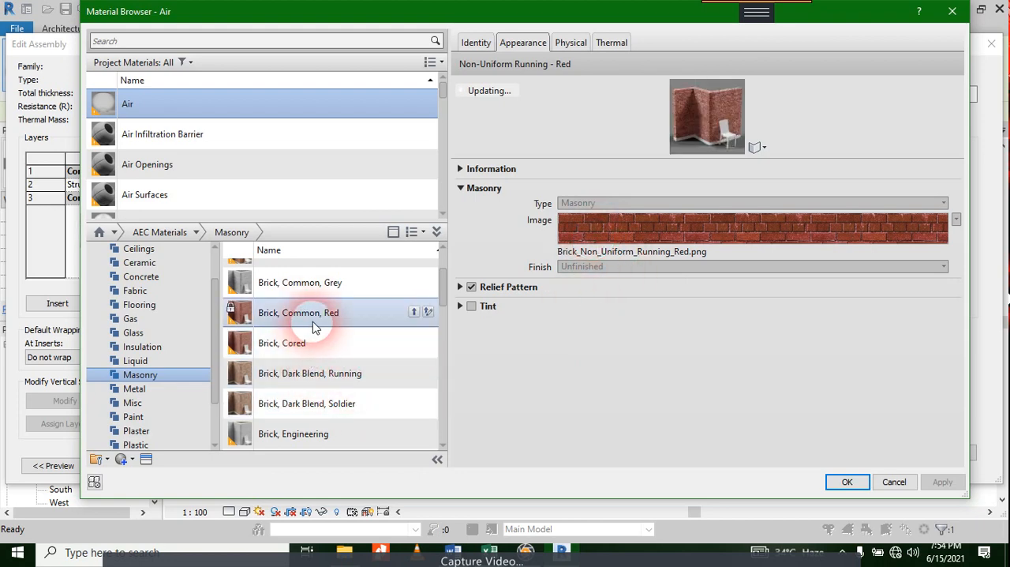
click(412, 314)
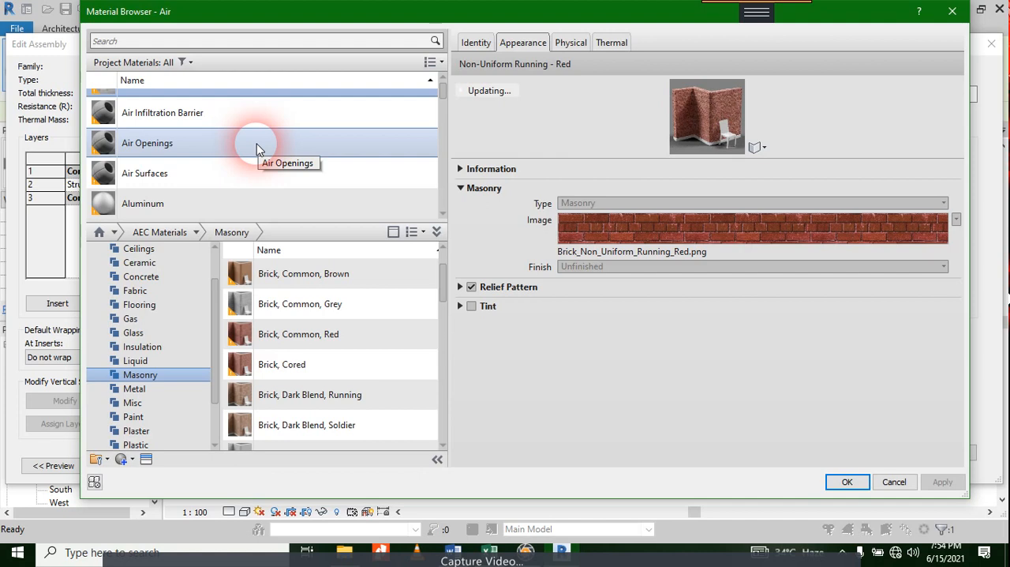
Step: Add the library material Brick, Common, Grey from the Masonry category to the project materials
scroll(367, 404, down, 1)
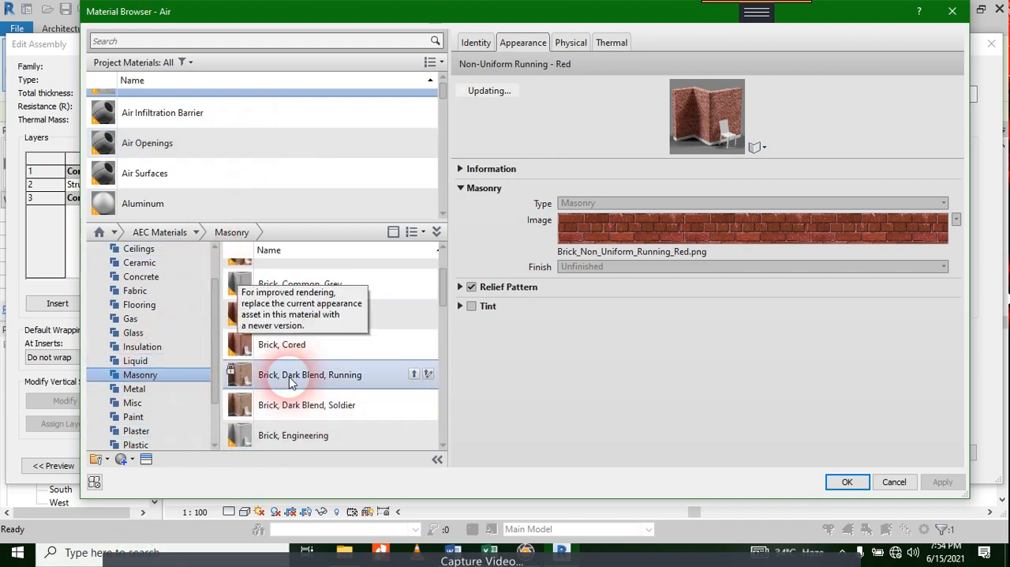
scroll(411, 265, up, 1)
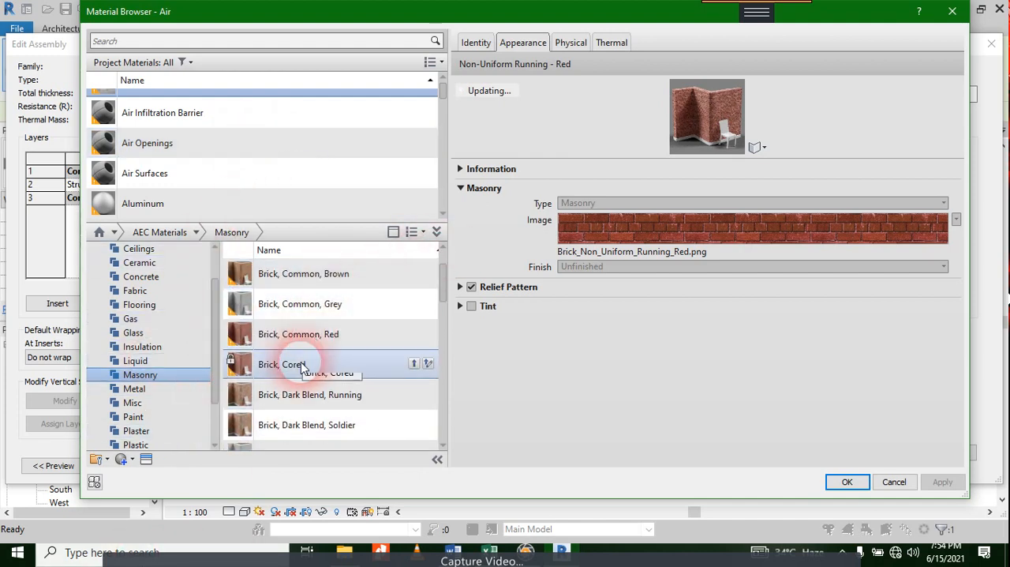
scroll(319, 346, down, 3)
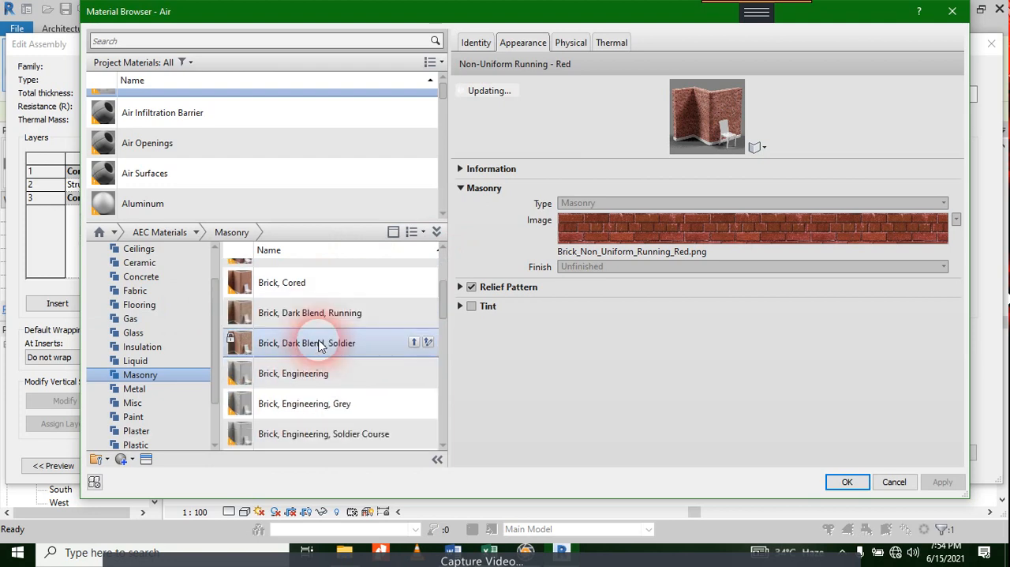
scroll(320, 346, down, 3)
scroll(330, 381, up, 6)
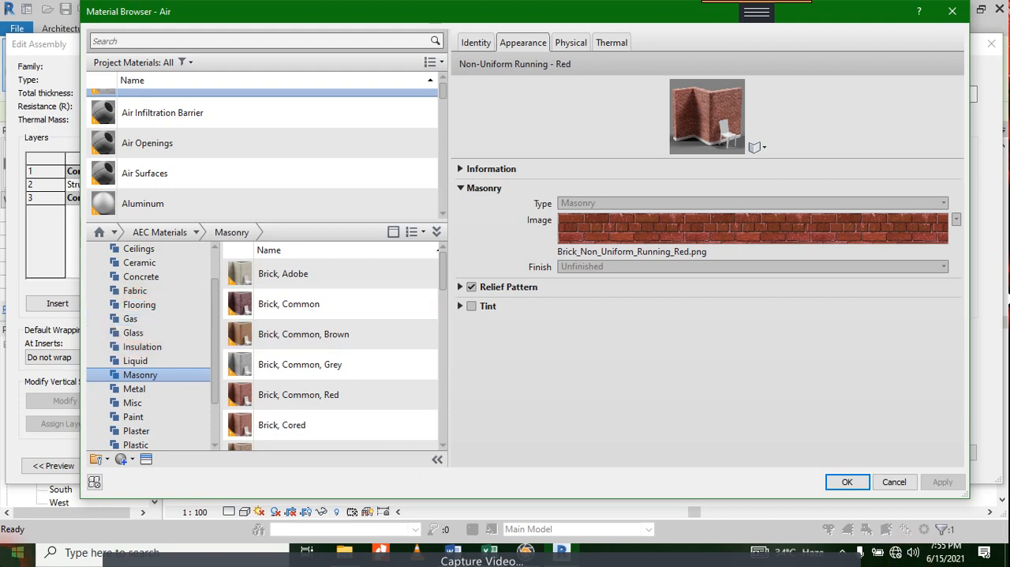
click(302, 395)
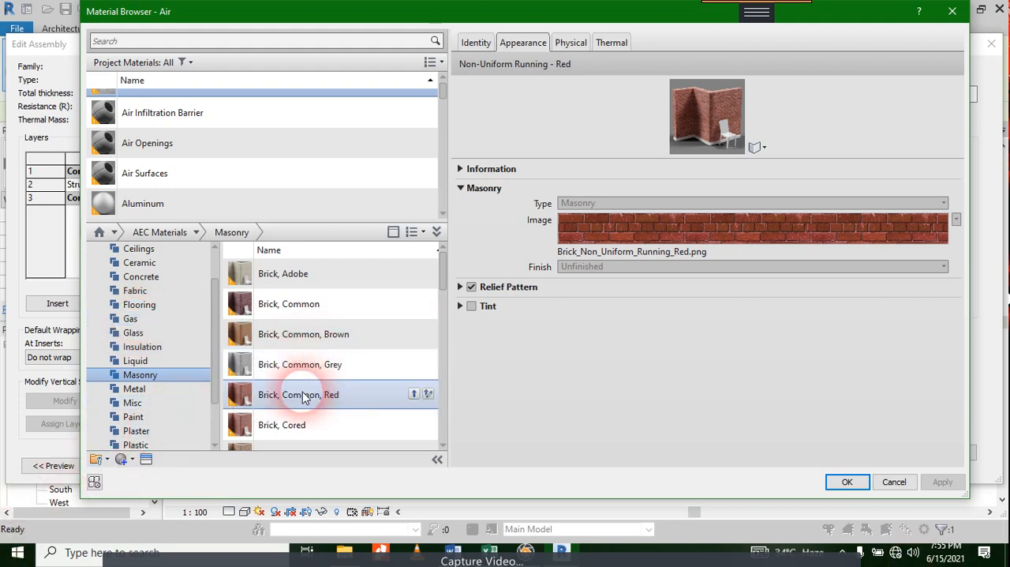
click(414, 364)
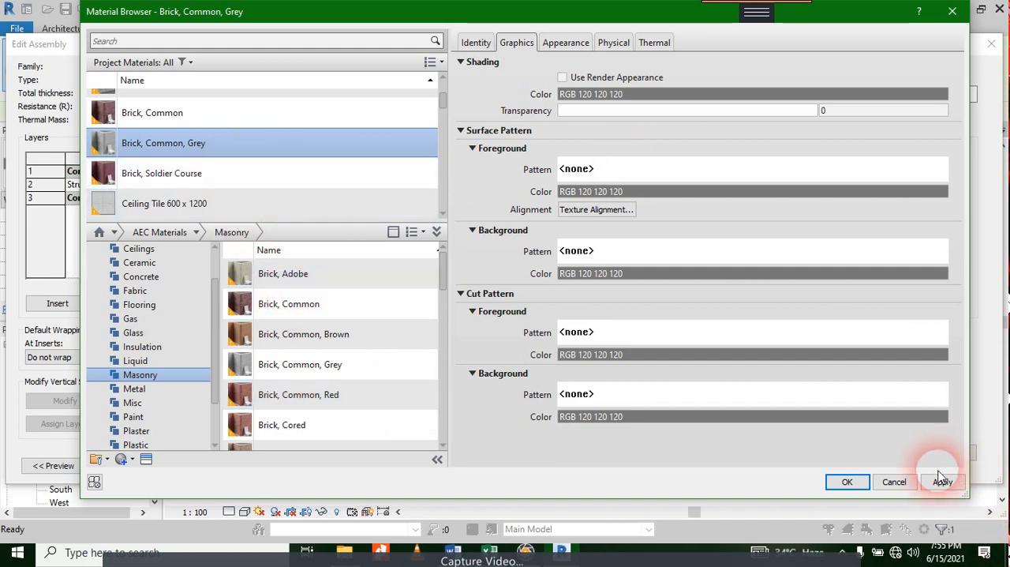
Step: Open the cost entry in the identity information of the Brick, Common, Grey material for editing
click(478, 44)
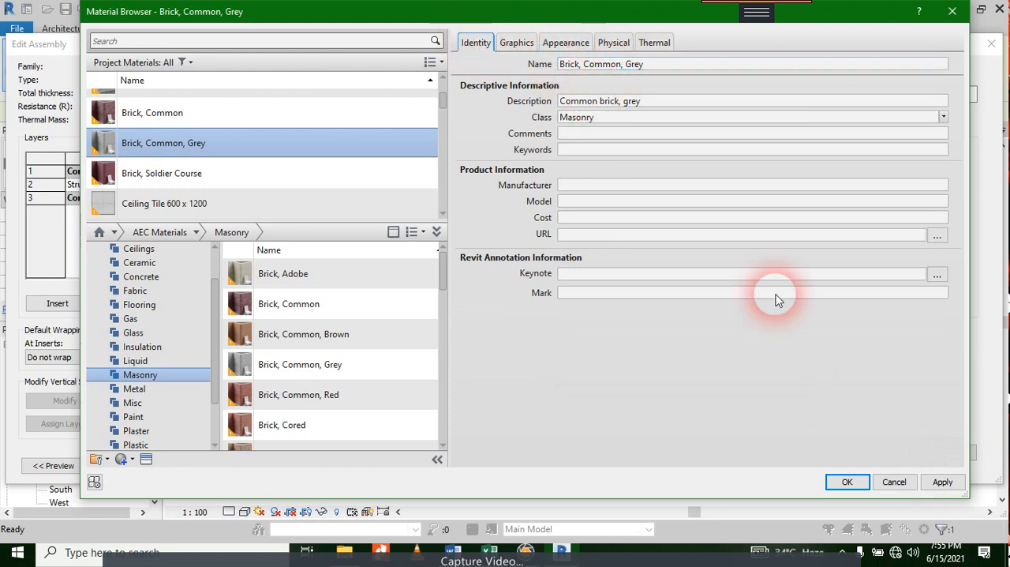
click(575, 138)
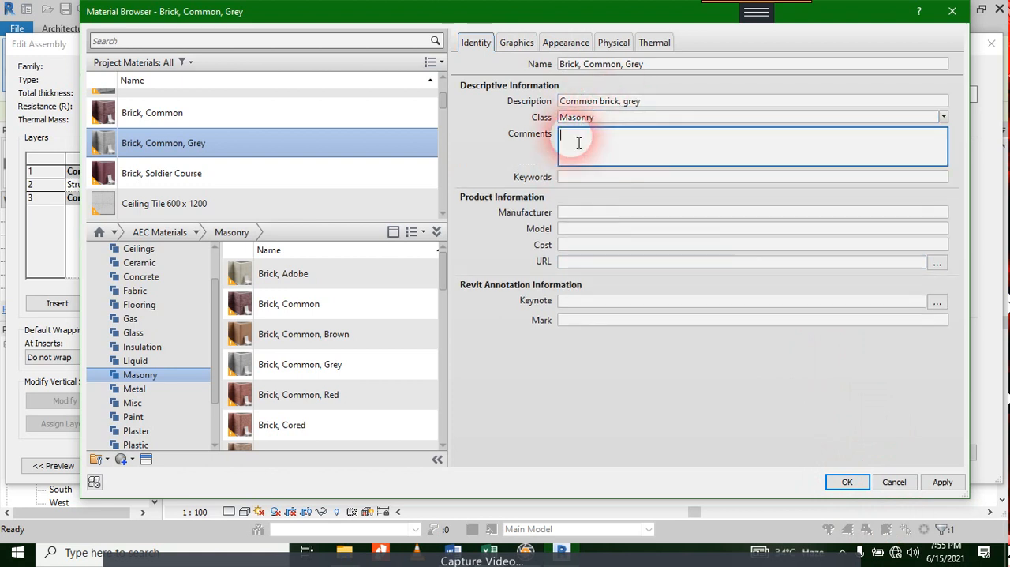
click(592, 244)
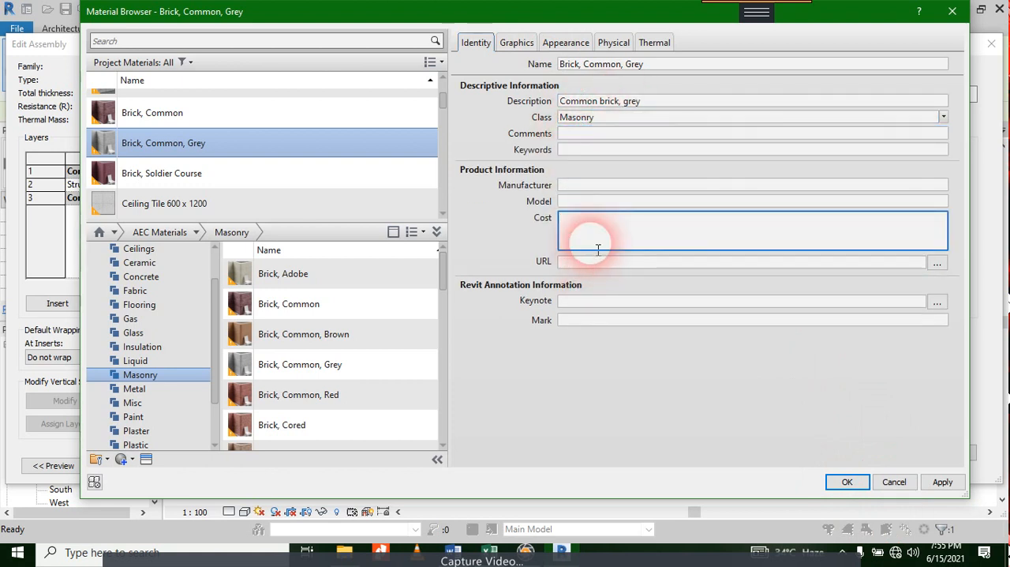
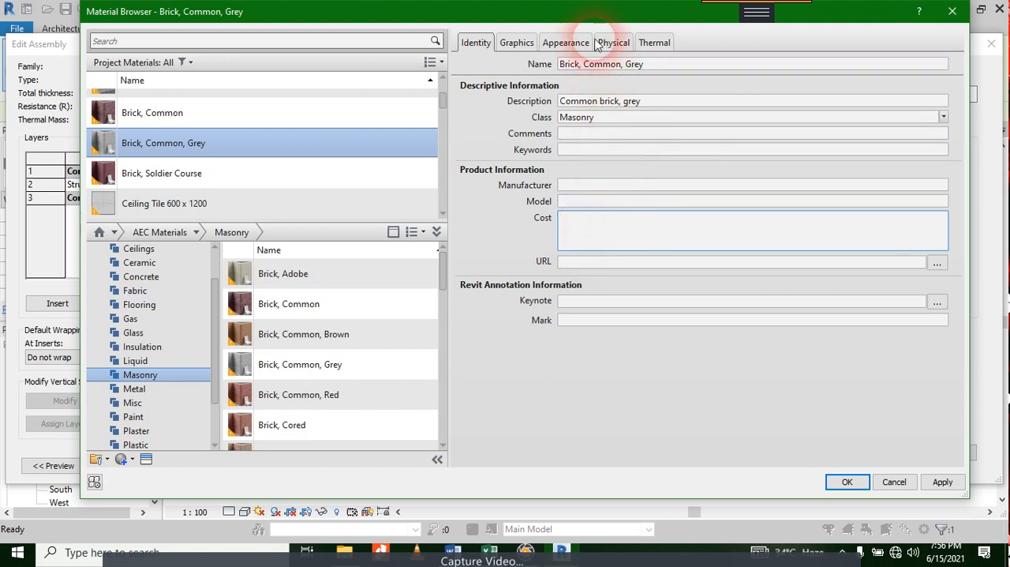
Step: Assign the Brick, Common, Grey material to the wall's Structure [1] layer
click(929, 483)
click(850, 483)
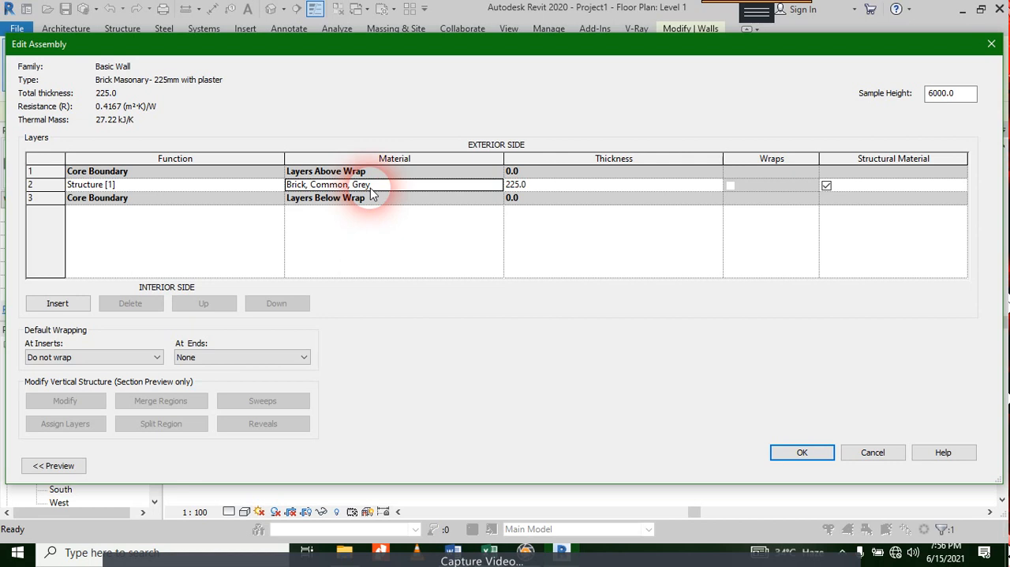
Step: Insert a new layer outside the exterior core boundary and set its function to Finish 1 [4]
click(71, 308)
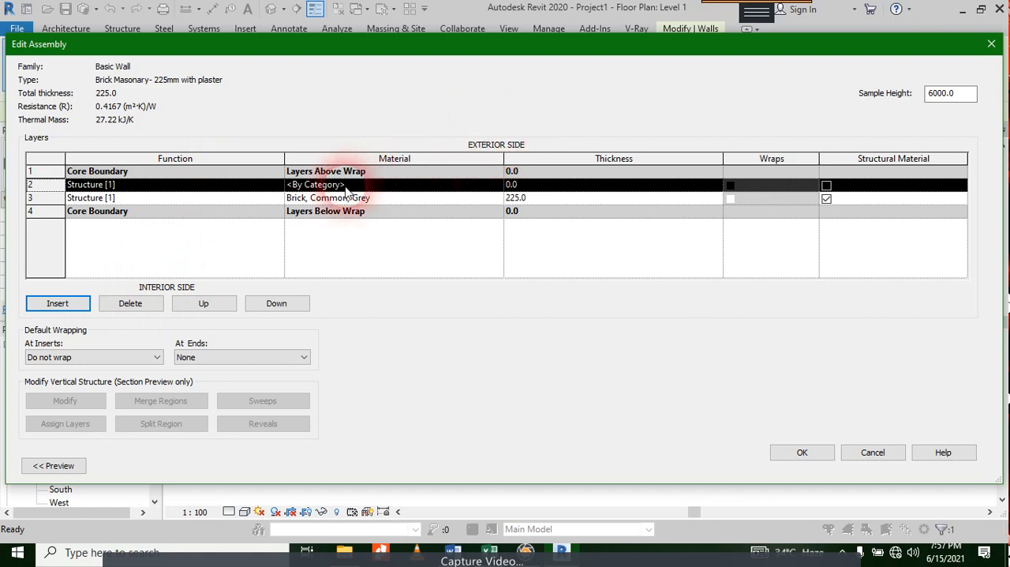
click(207, 303)
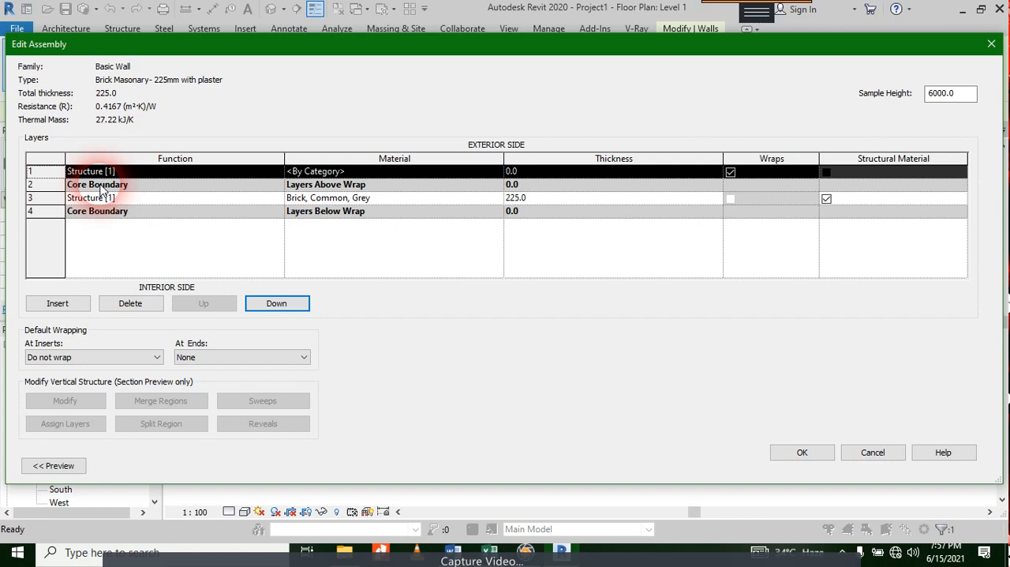
click(227, 170)
click(278, 171)
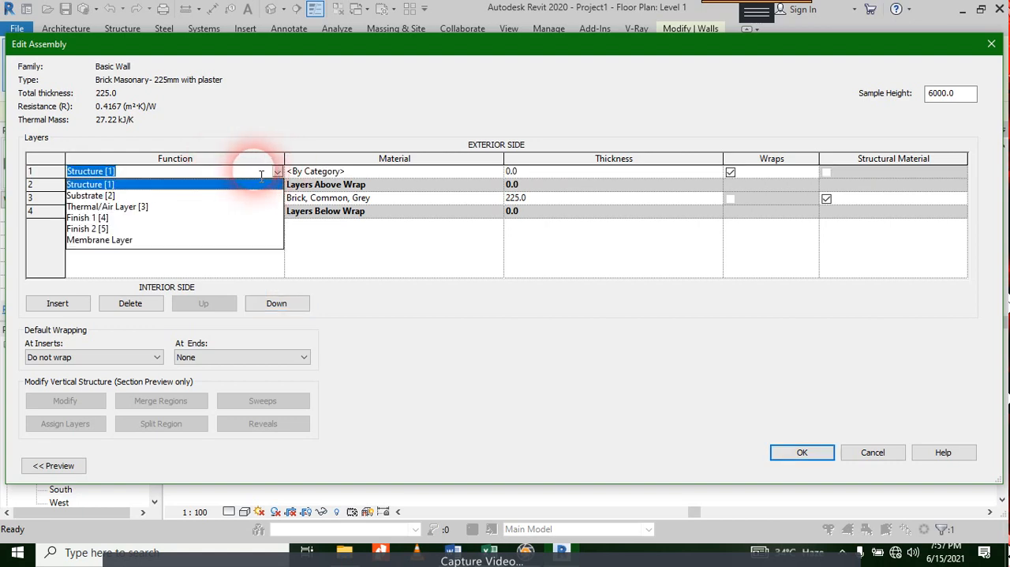
click(97, 218)
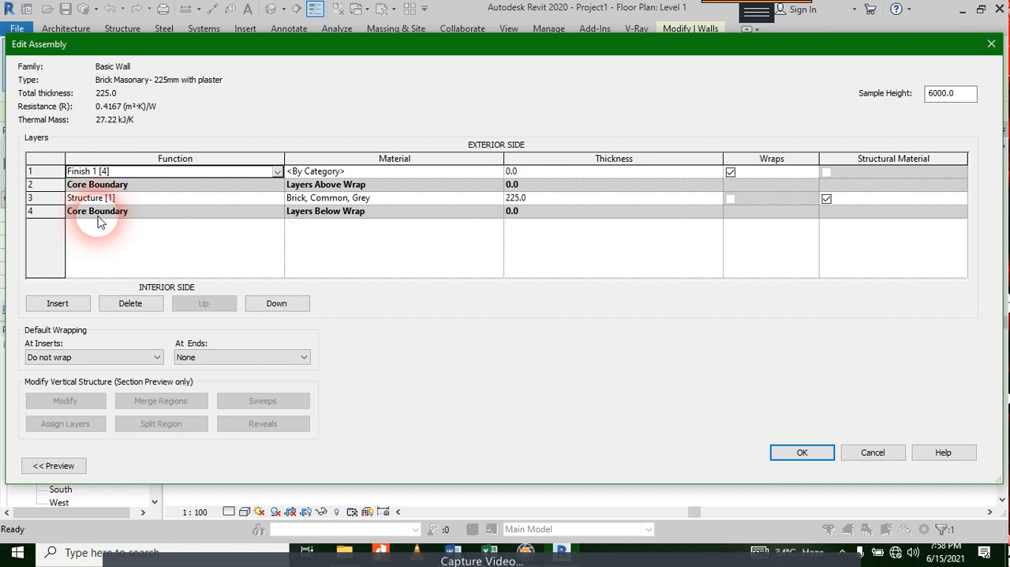
Step: Open the material selection for the exterior Finish 1 [4] layer and list the Plaster category of the AEC Materials library
click(497, 174)
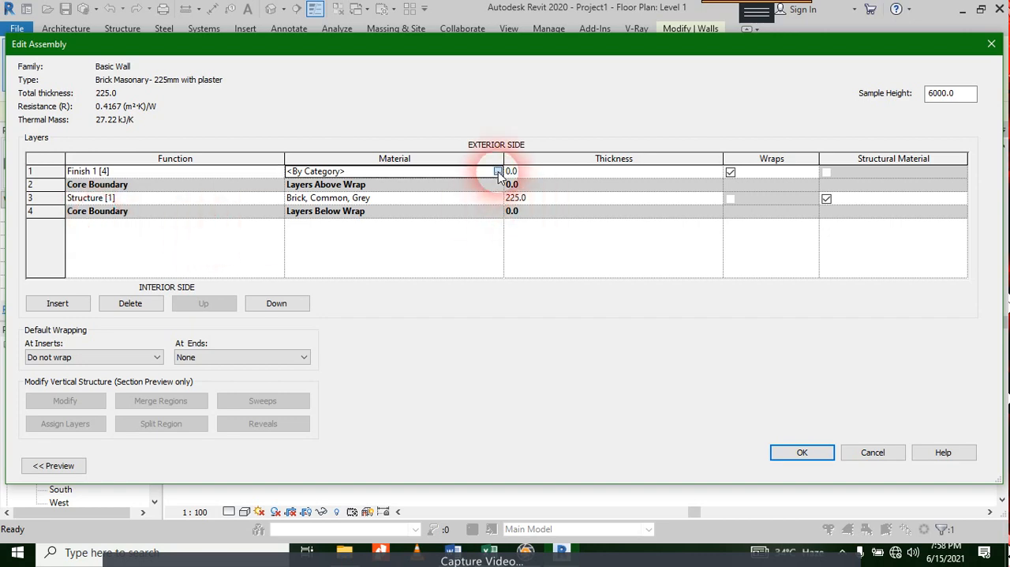
click(498, 173)
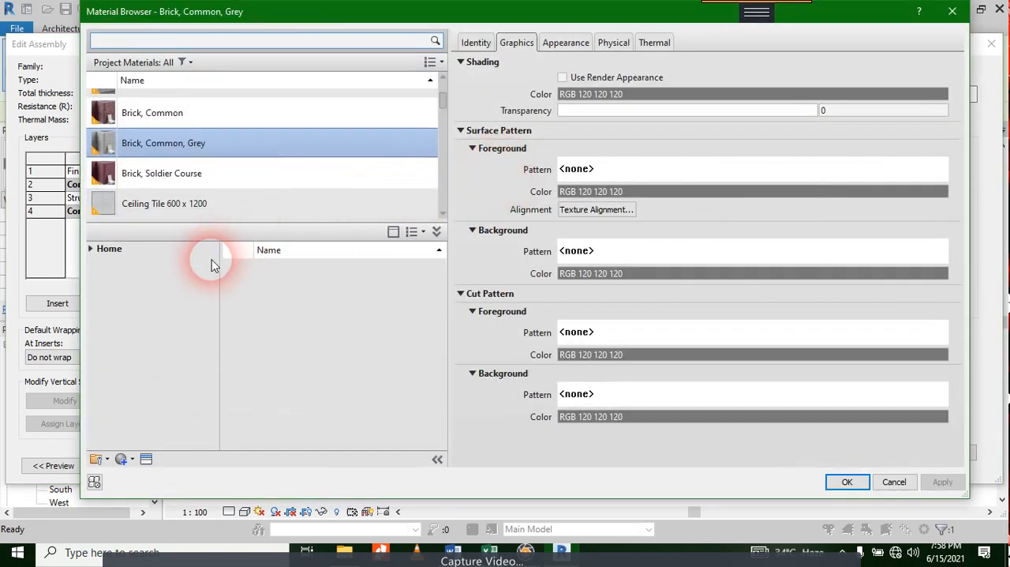
scroll(196, 120, down, 3)
scroll(206, 166, up, 5)
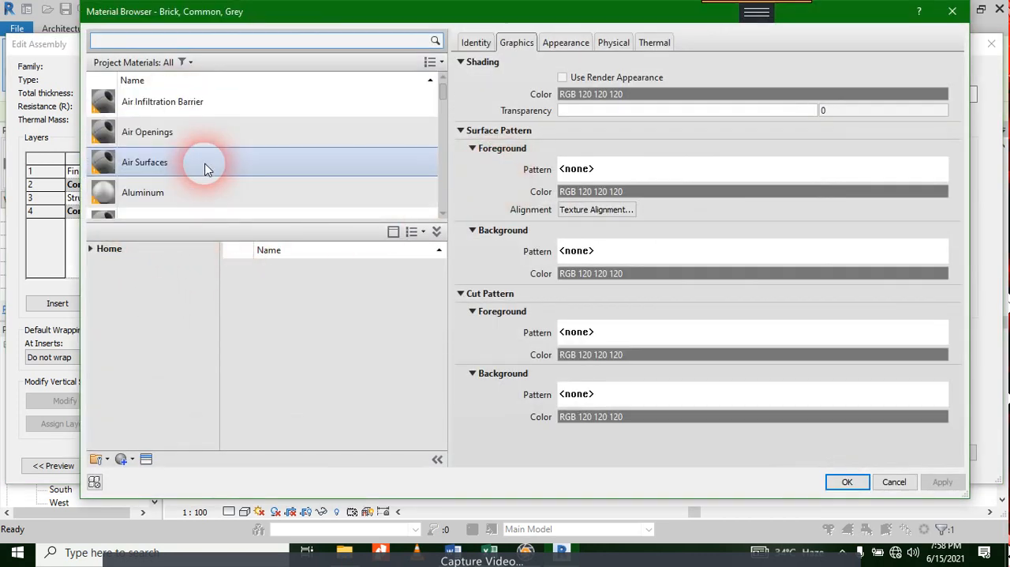
scroll(205, 168, down, 10)
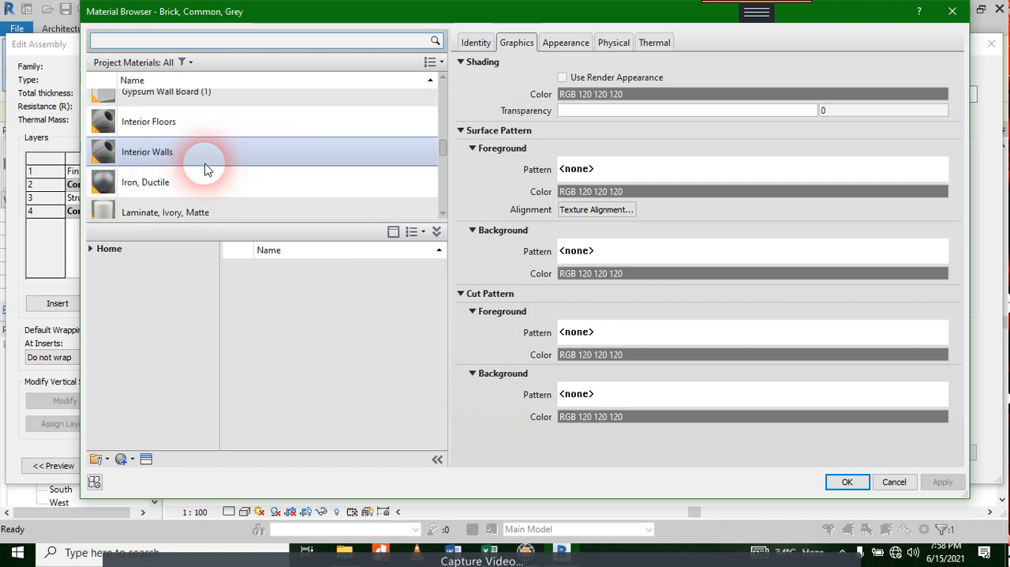
scroll(204, 168, down, 10)
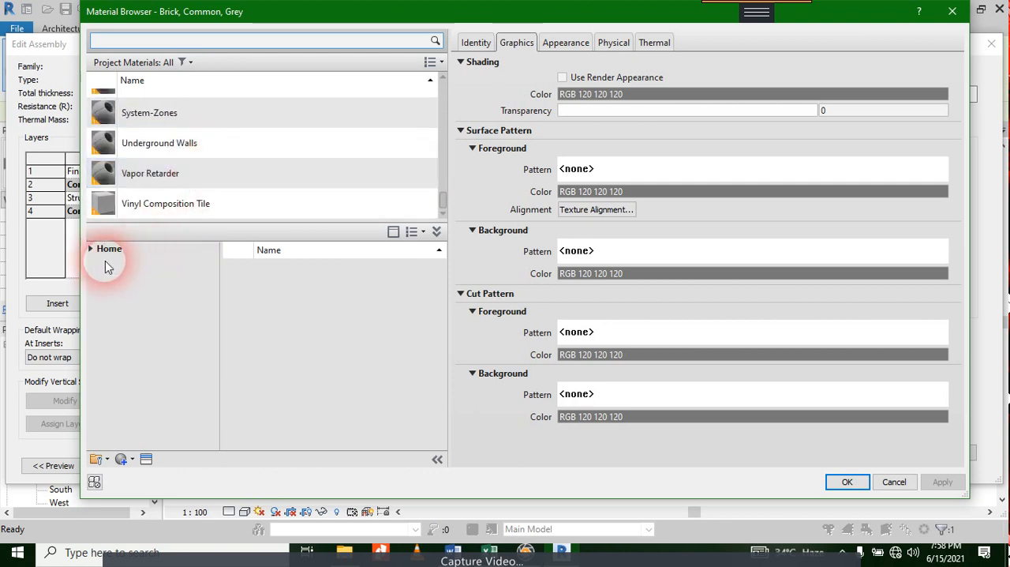
click(98, 253)
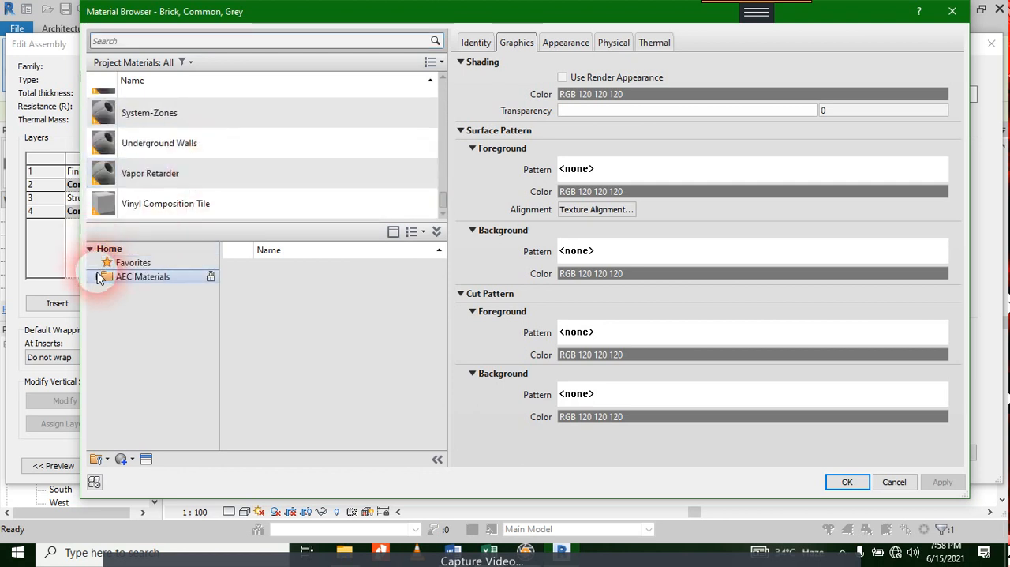
click(98, 277)
scroll(140, 371, down, 3)
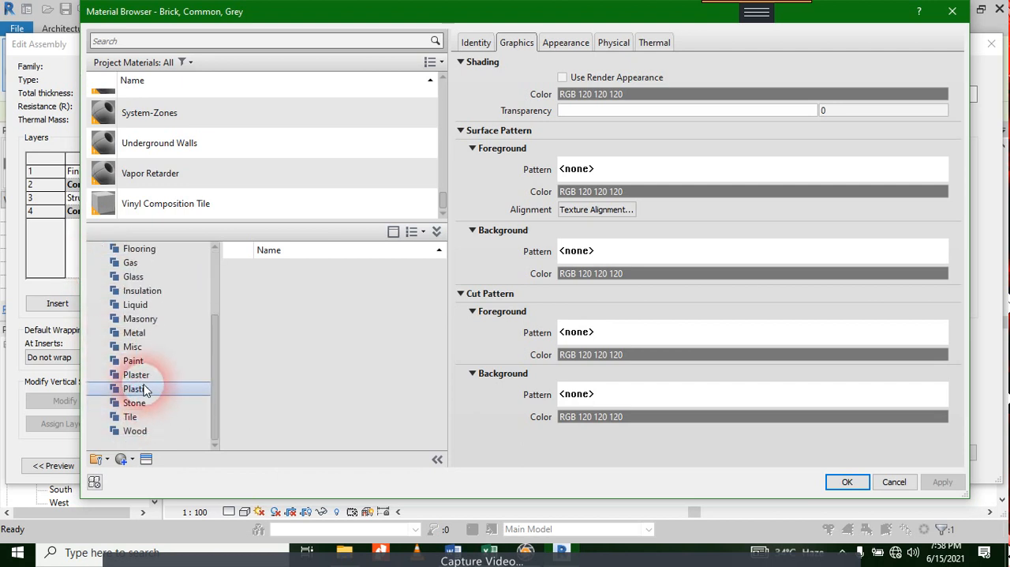
click(143, 379)
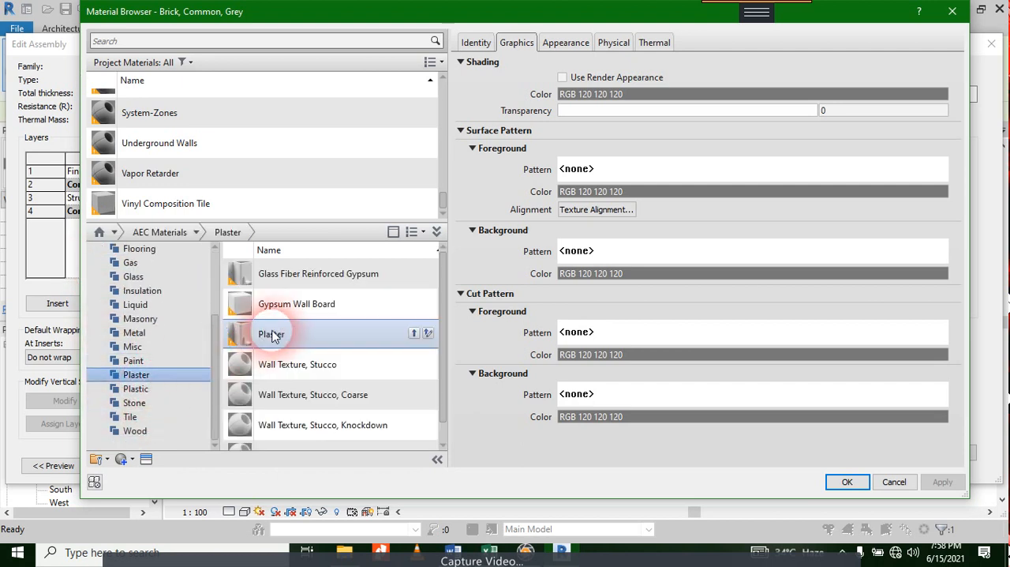
Step: Add the library material Plaster from the Plaster category to the project materials
click(302, 310)
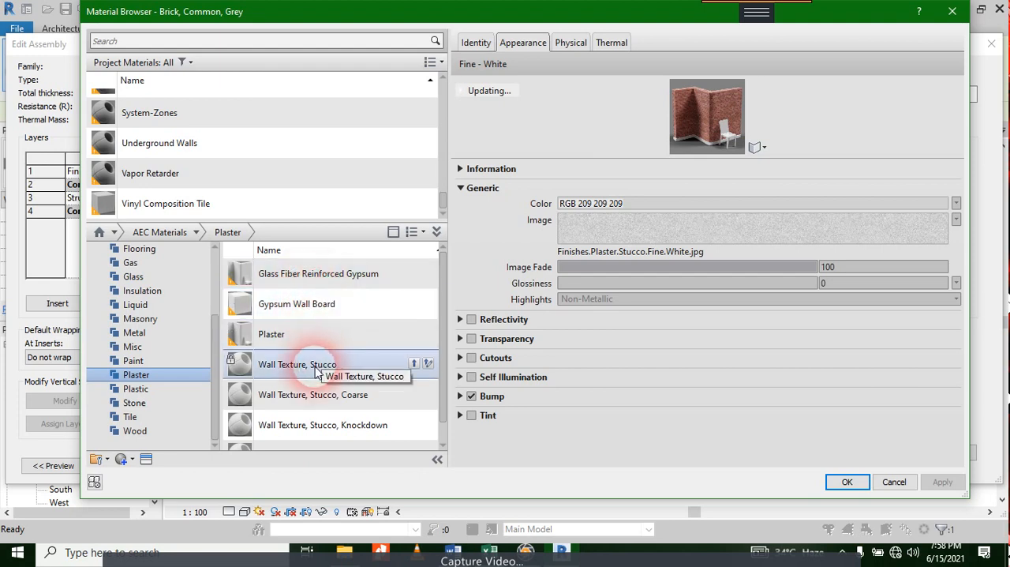
scroll(320, 394, down, 1)
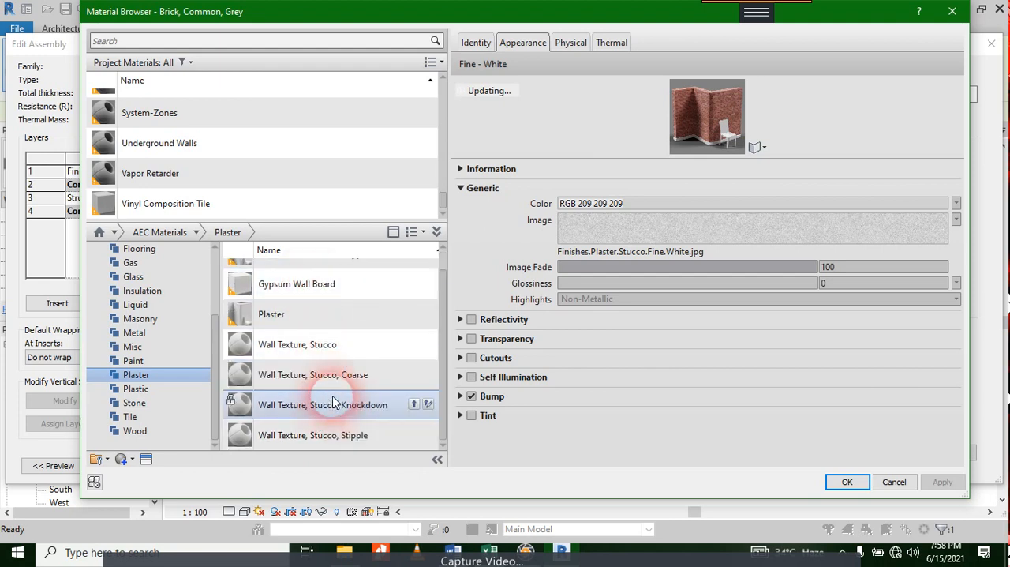
scroll(335, 394, up, 1)
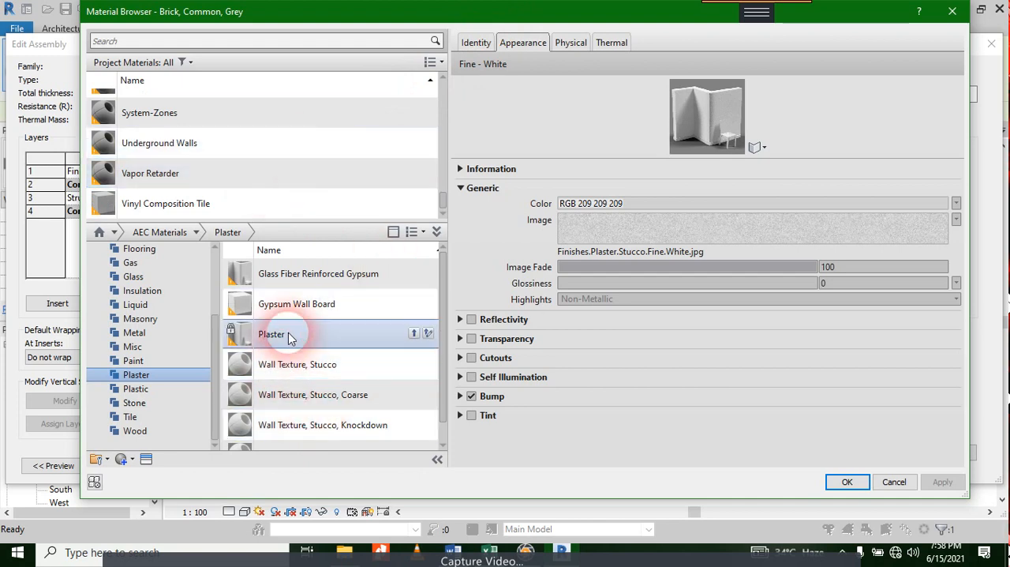
click(414, 332)
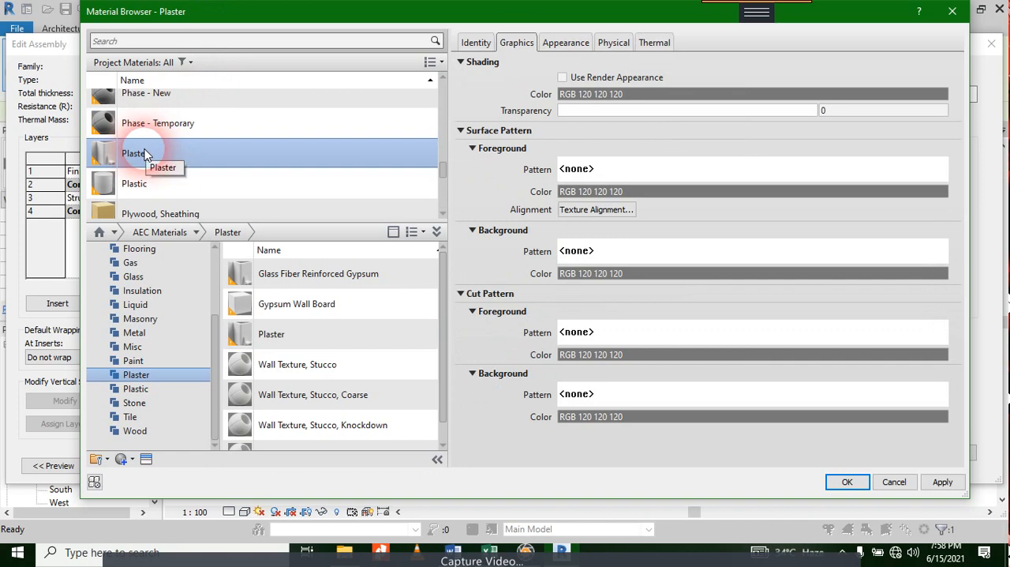
Step: Assign the Plaster material to the exterior Finish 1 [4] layer and set its thickness to 18 mm
click(479, 43)
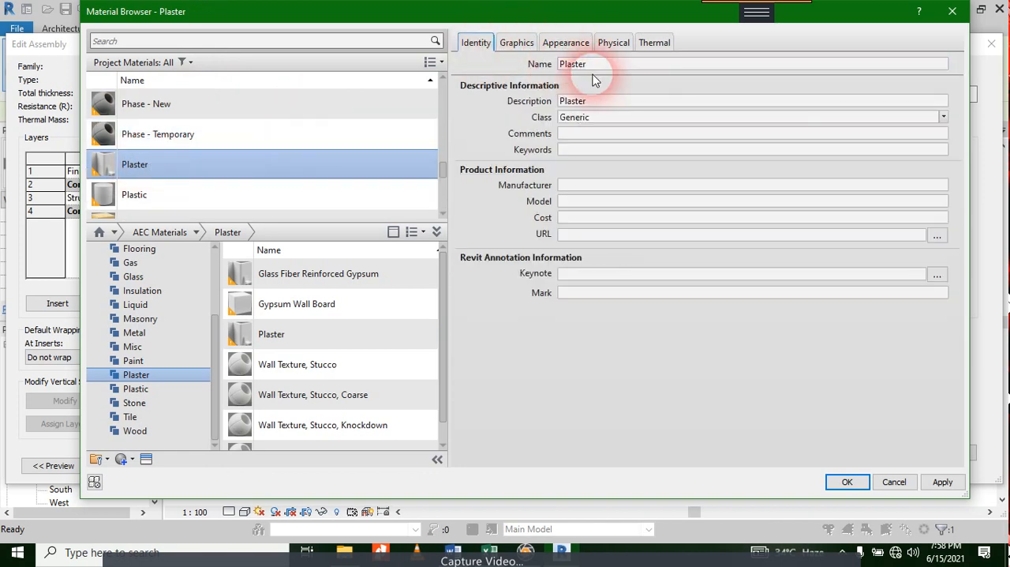
click(516, 43)
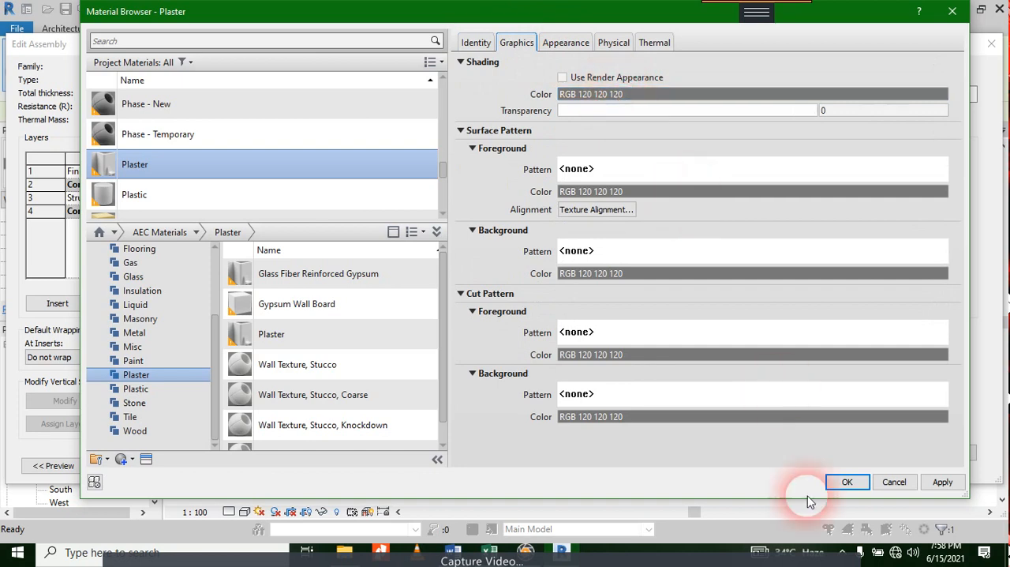
click(943, 481)
click(864, 483)
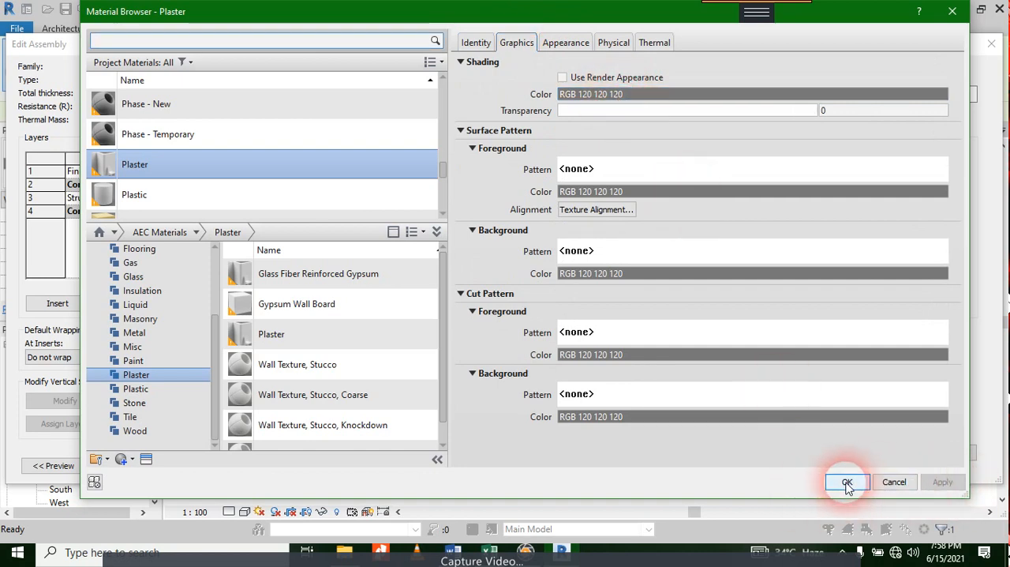
click(526, 172)
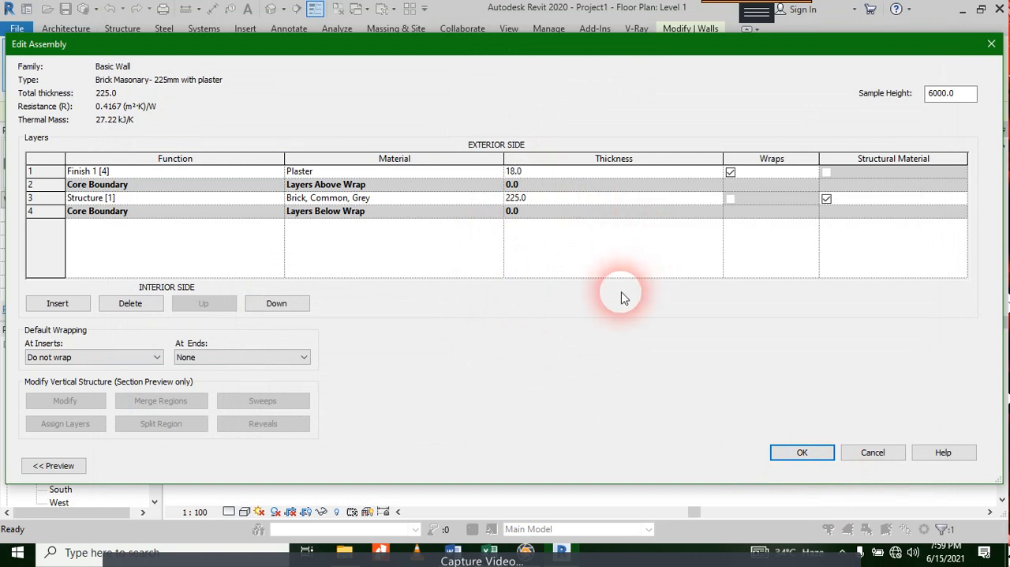
Step: Insert another layer, place it beyond the interior core boundary and set its function to Finish 1 [4]
click(79, 305)
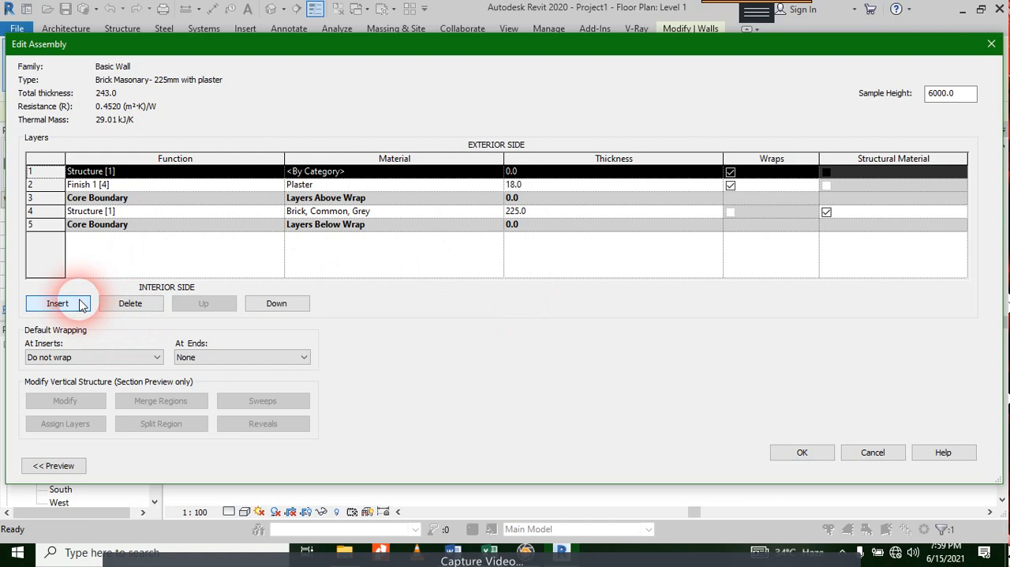
click(298, 306)
click(297, 306)
click(298, 306)
click(297, 306)
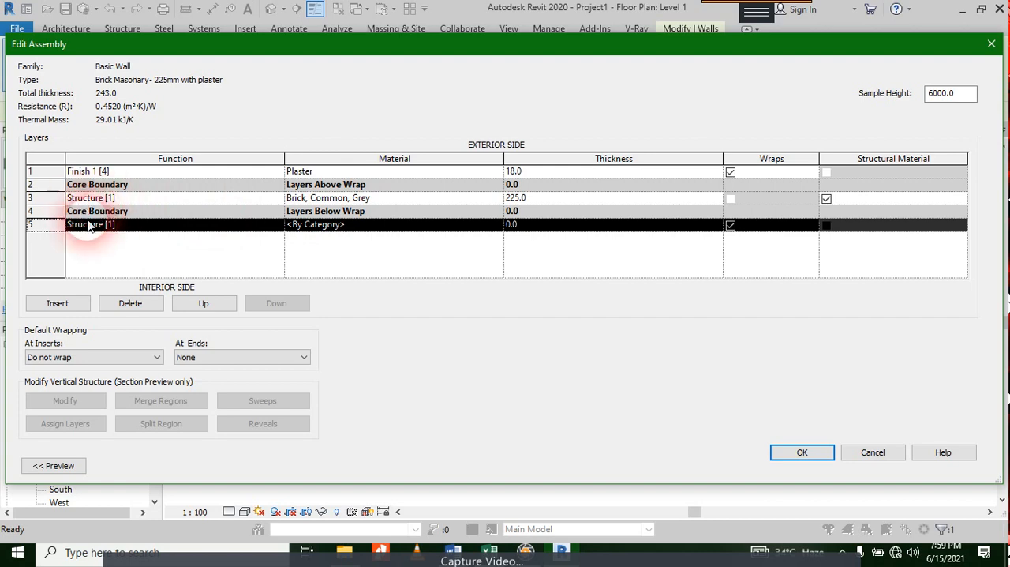
click(135, 228)
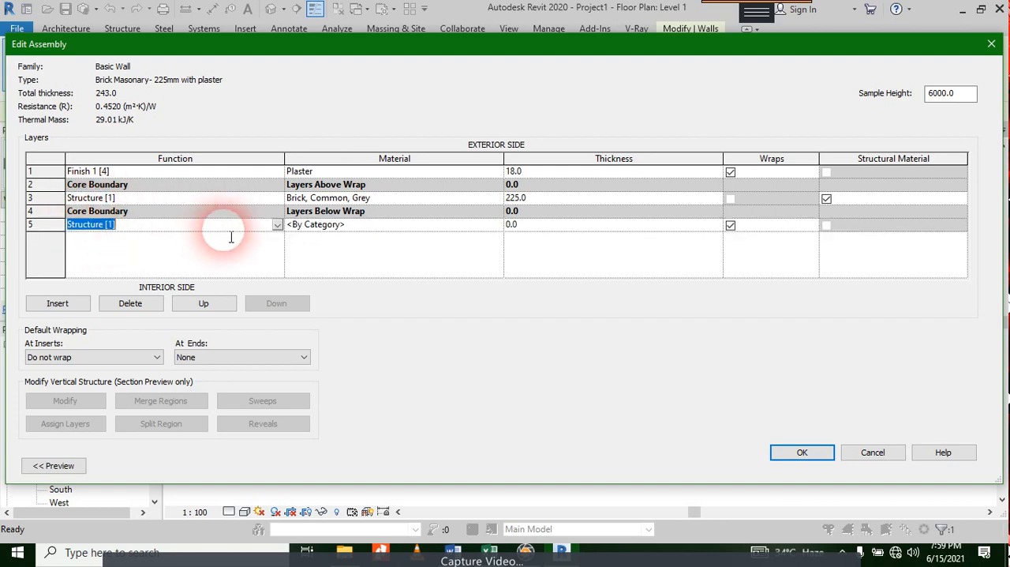
click(277, 224)
click(110, 270)
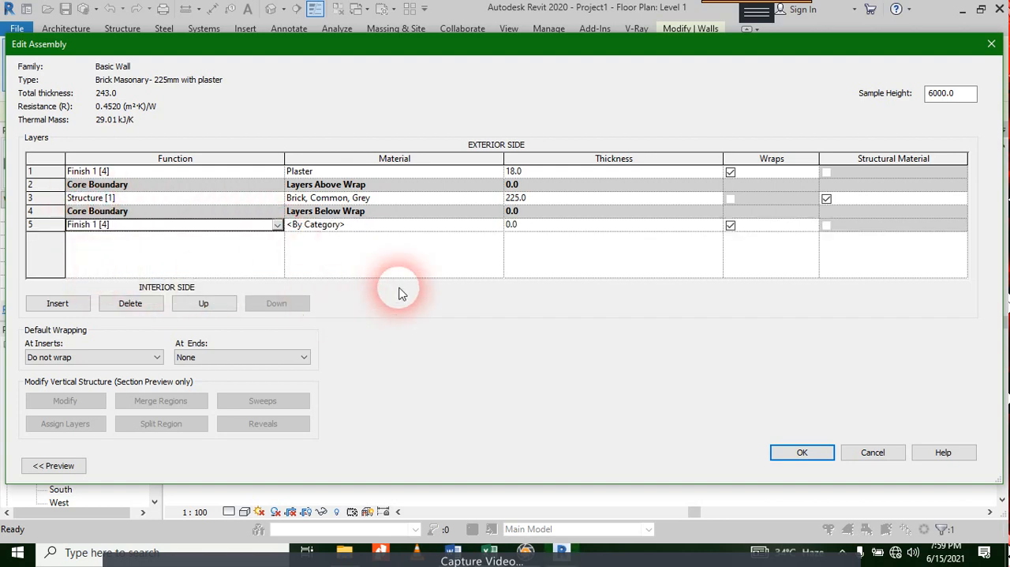
Step: Assign the Plaster material to the interior Finish 1 [4] layer and set its thickness to 12.5 mm
click(426, 224)
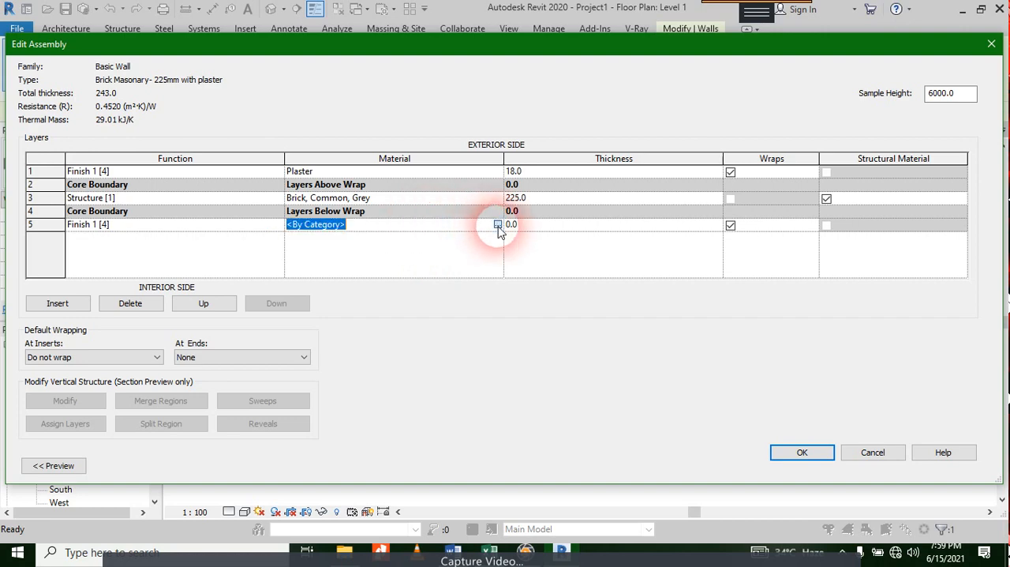
click(498, 225)
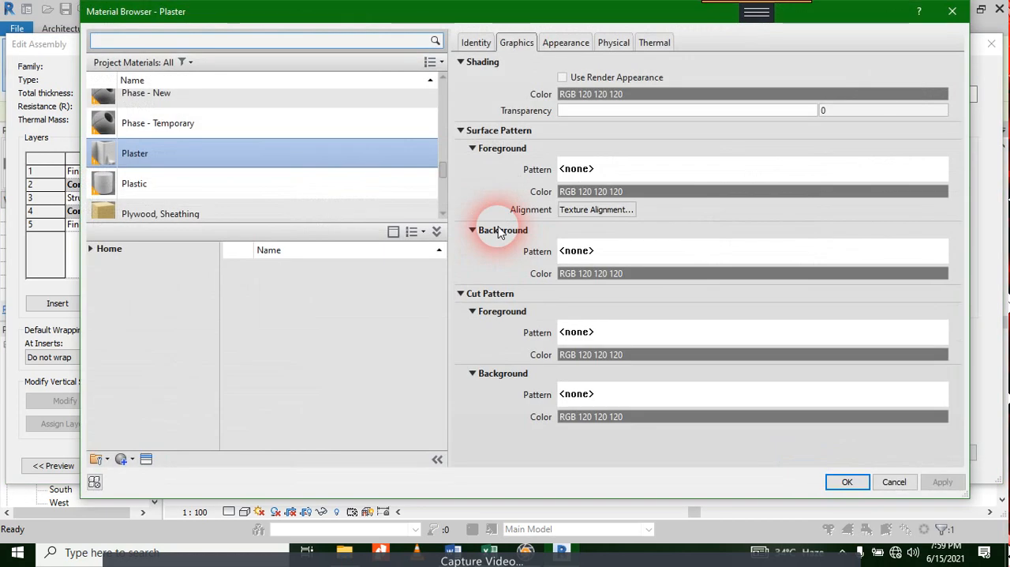
click(654, 109)
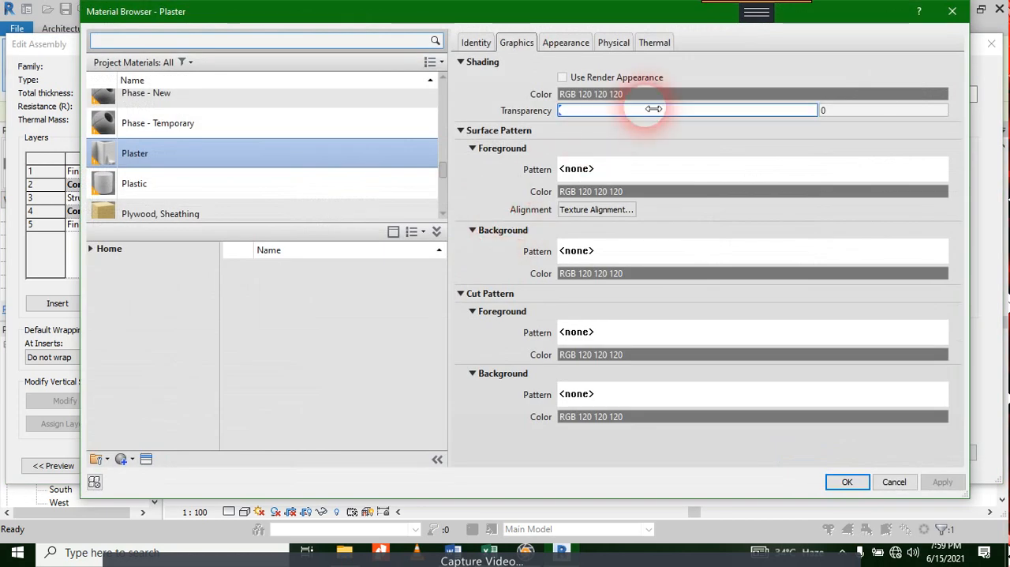
click(218, 145)
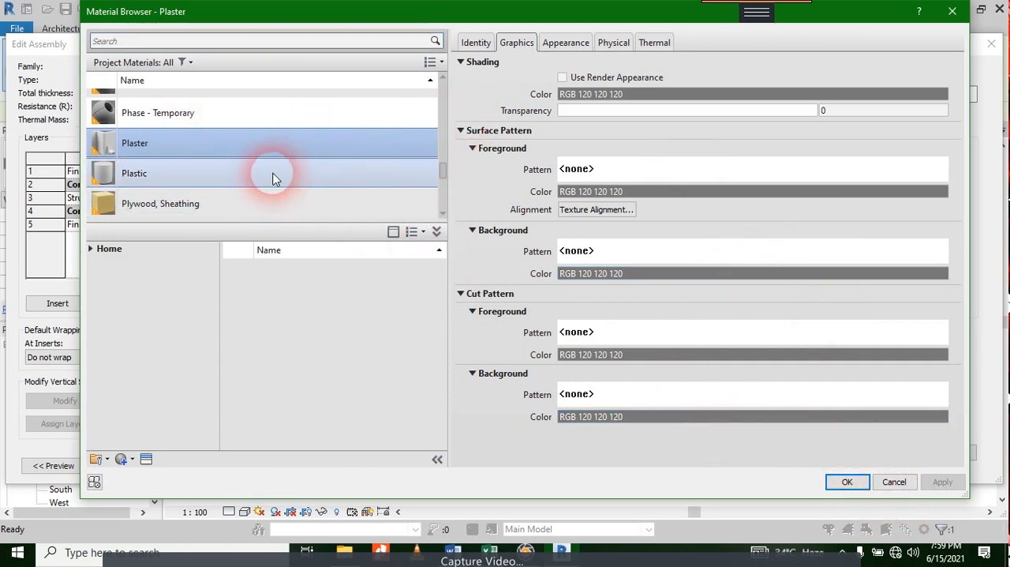
double_click(214, 144)
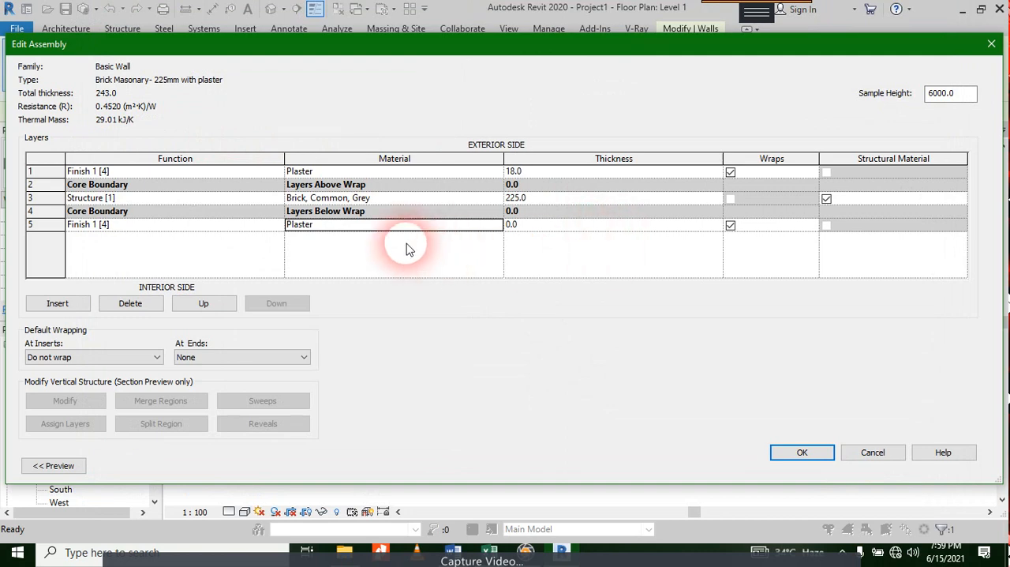
click(547, 227)
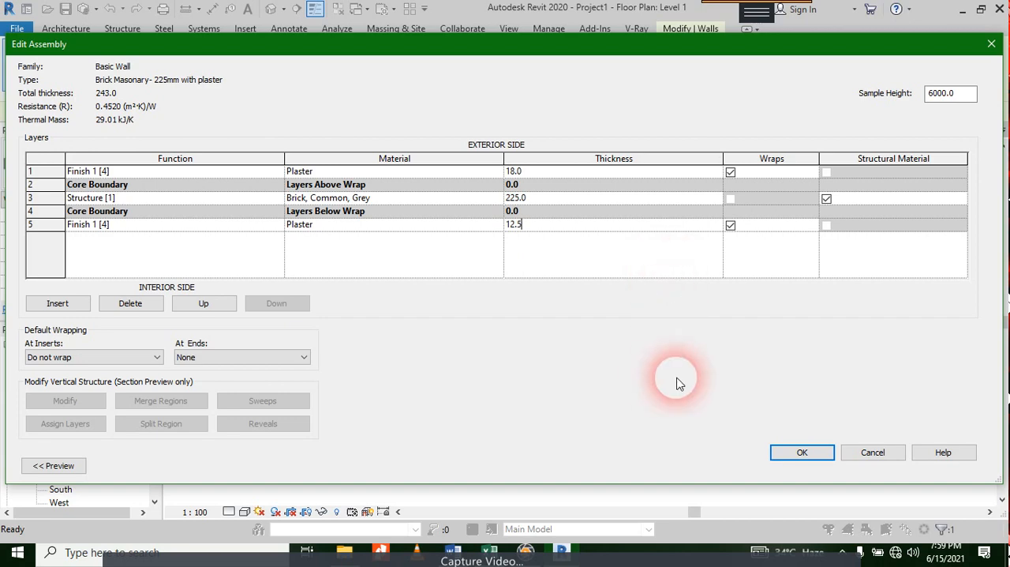
Step: Preview the wall assembly in section and floor plan views, and accept the layer structure
click(53, 465)
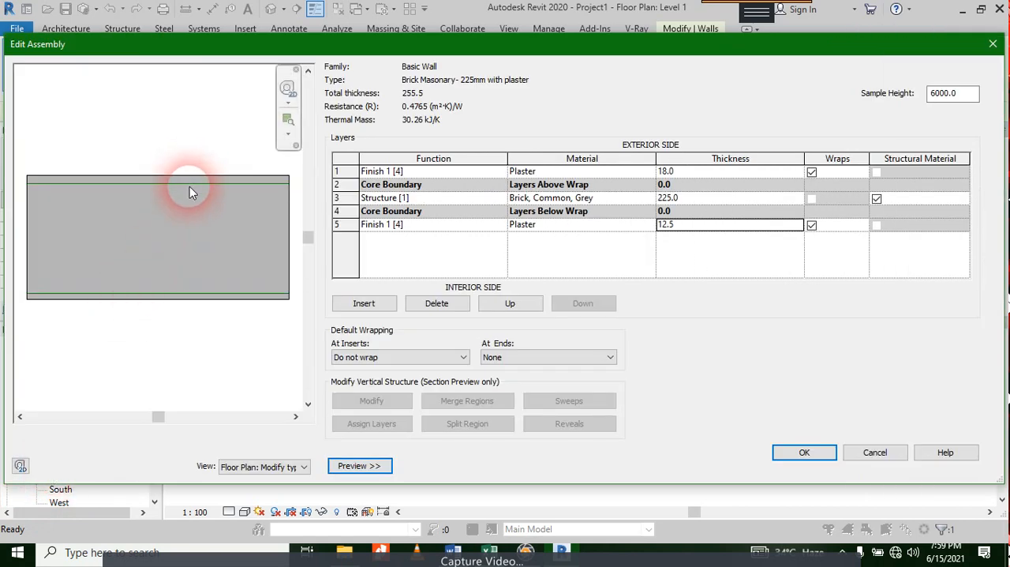
click(256, 467)
click(258, 489)
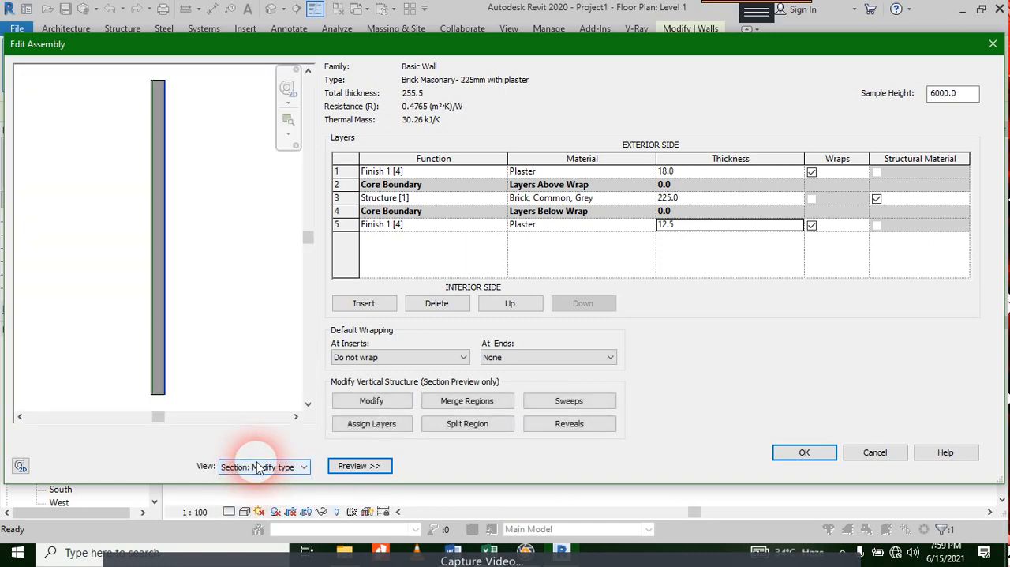
click(300, 467)
click(284, 478)
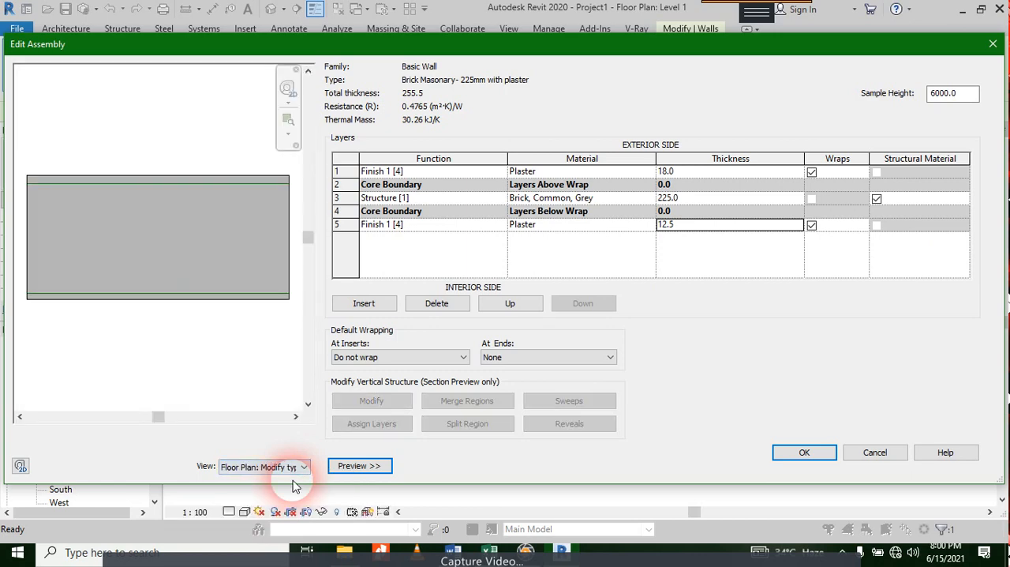
click(804, 453)
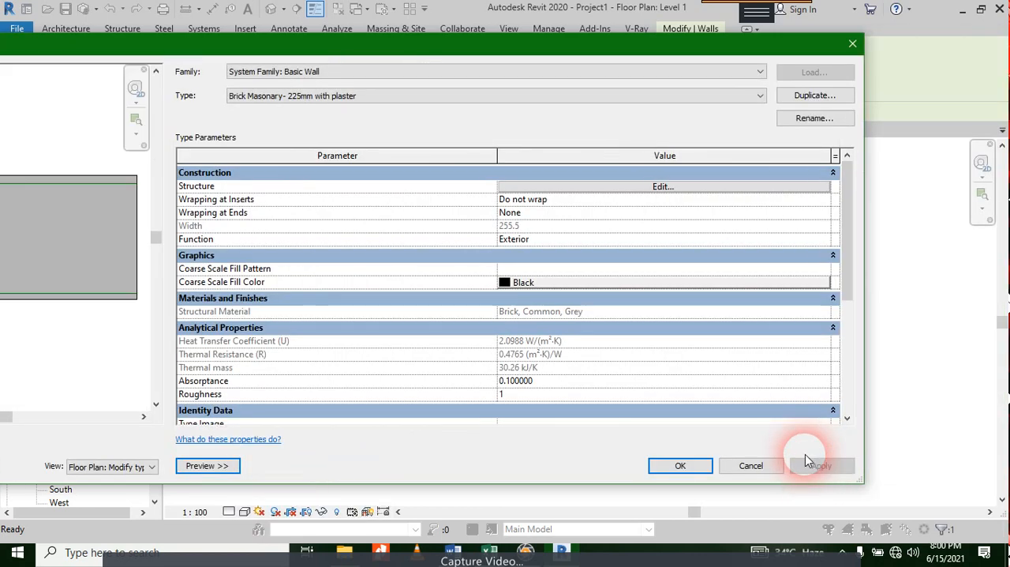
Step: Accept the brick masonry wall's type properties and clear the wall selection
click(681, 467)
click(523, 364)
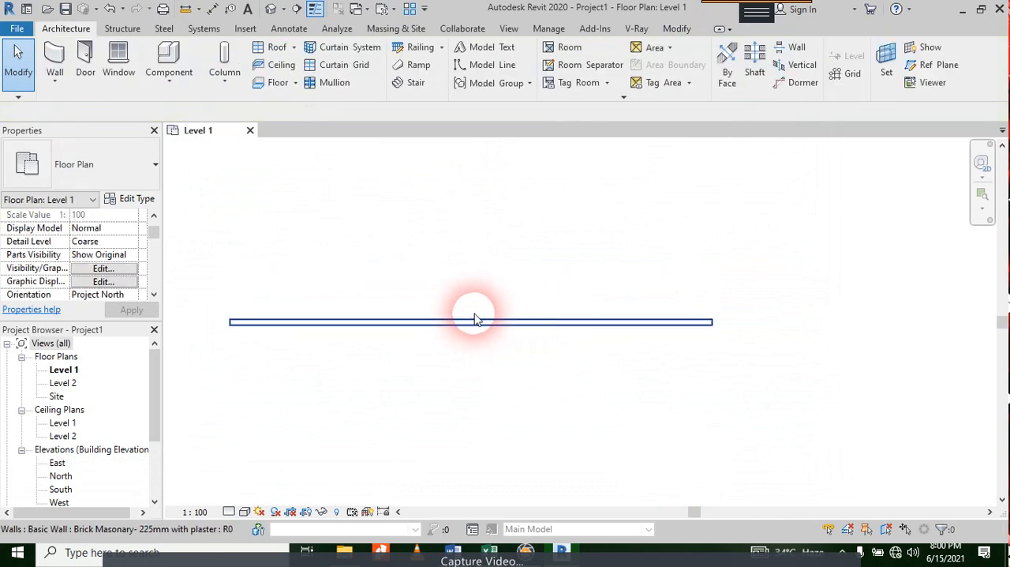
Step: Set the Level 1 plan's visual style to Shaded and examine how the wall is displayed
scroll(315, 326, up, 3)
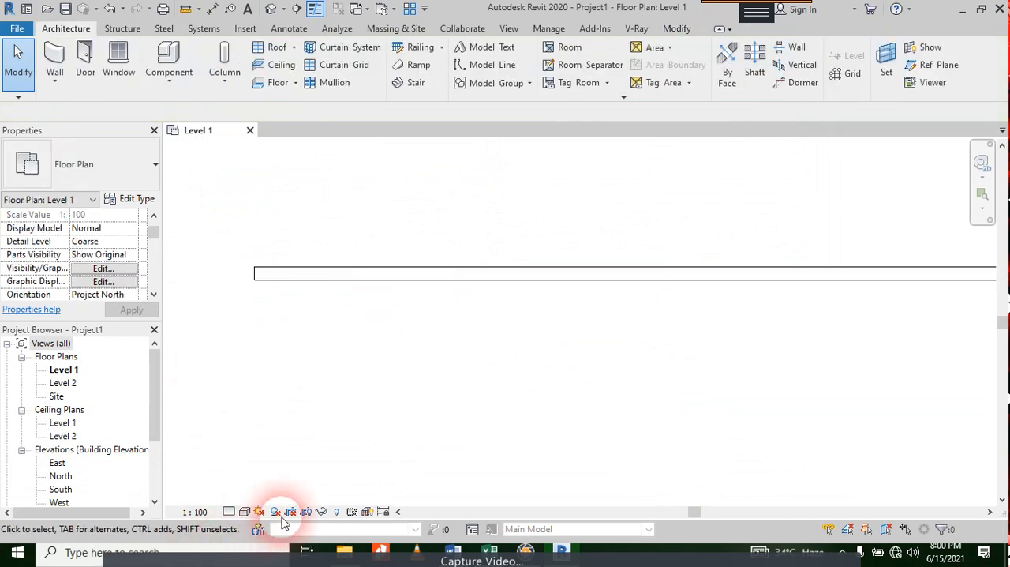
click(245, 512)
click(272, 450)
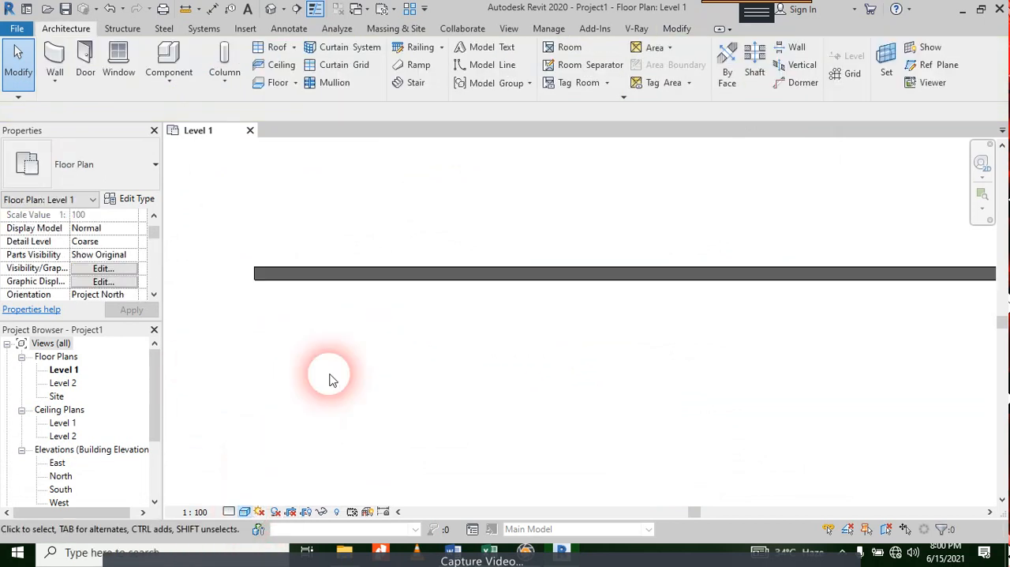
scroll(278, 319, down, 1)
middle_drag(483, 312, 454, 325)
scroll(404, 307, up, 2)
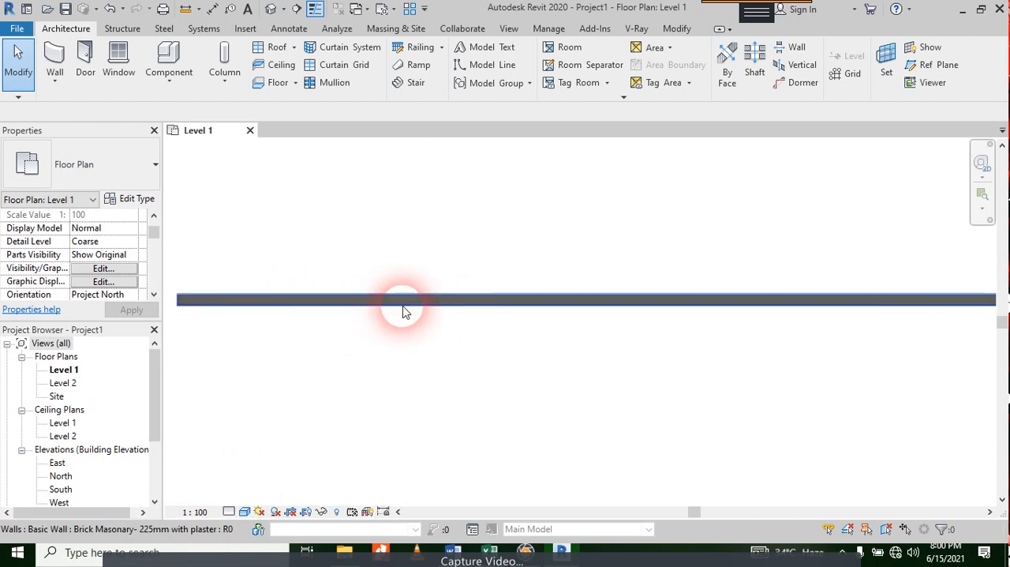
scroll(201, 312, up, 2)
scroll(213, 272, up, 2)
scroll(216, 260, down, 2)
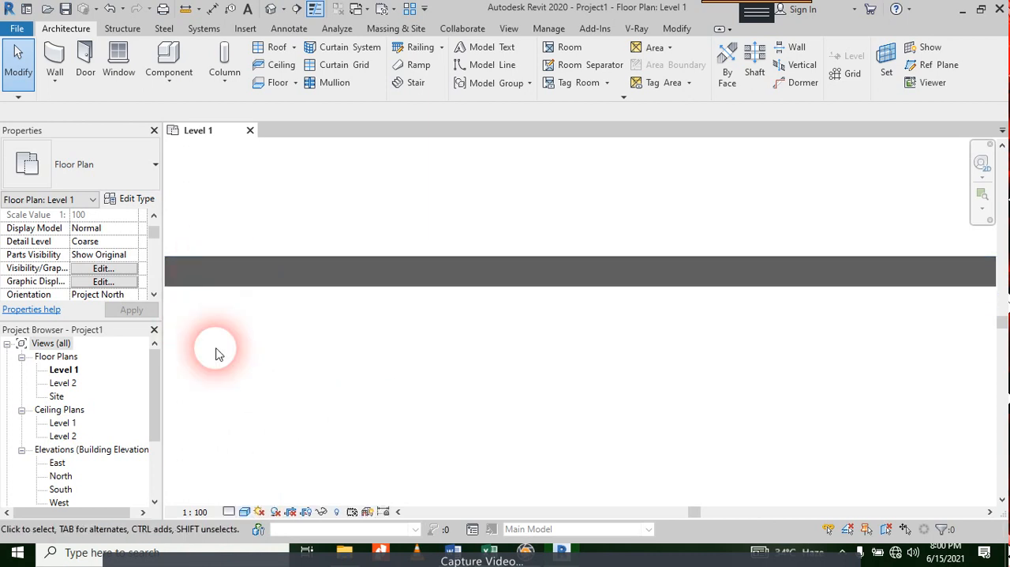
scroll(221, 391, down, 2)
Step: Set the Level 1 plan's visual style to Wireframe and check the end of the wall
click(245, 512)
click(263, 419)
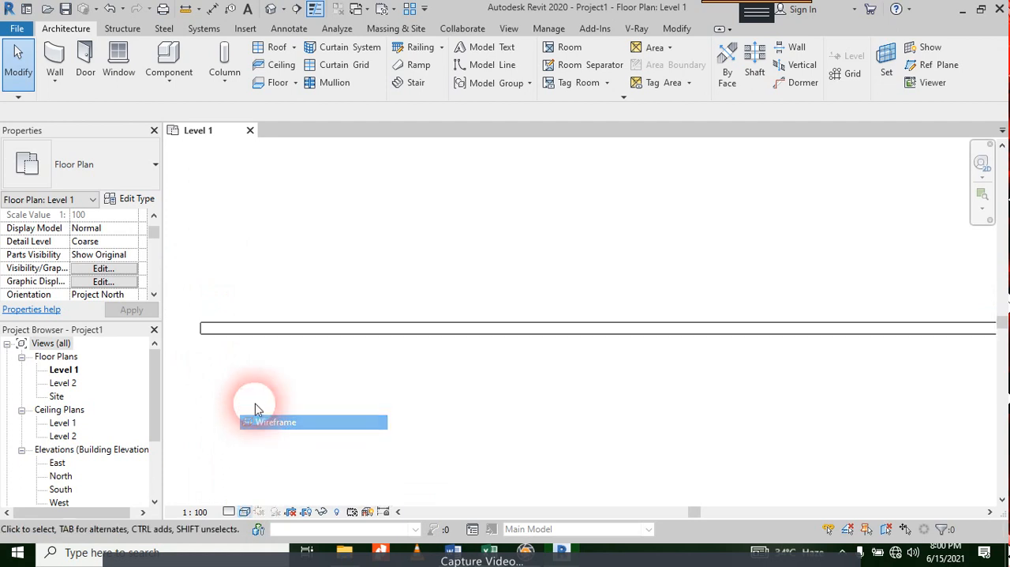
scroll(209, 376, up, 4)
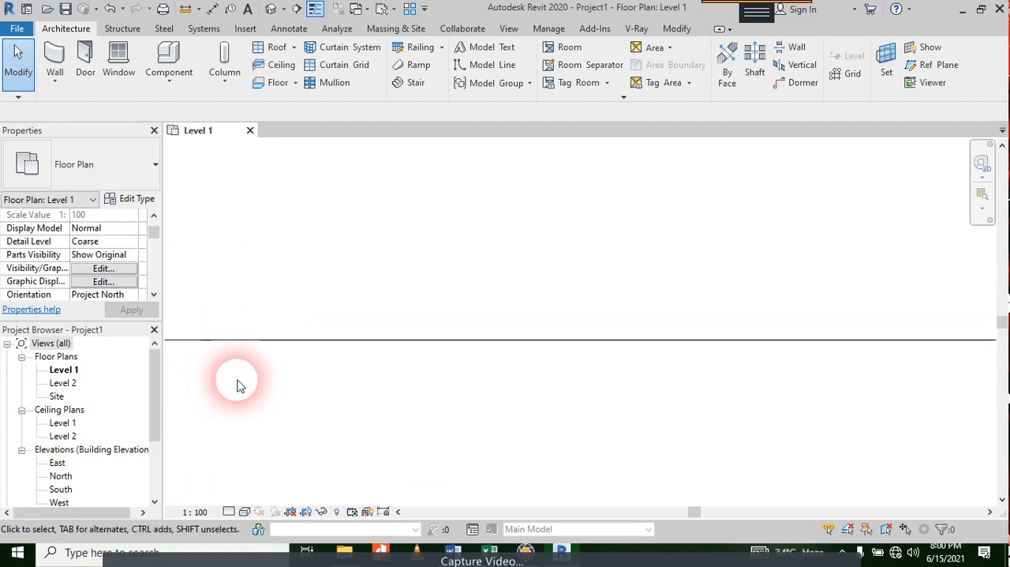
scroll(261, 331, down, 4)
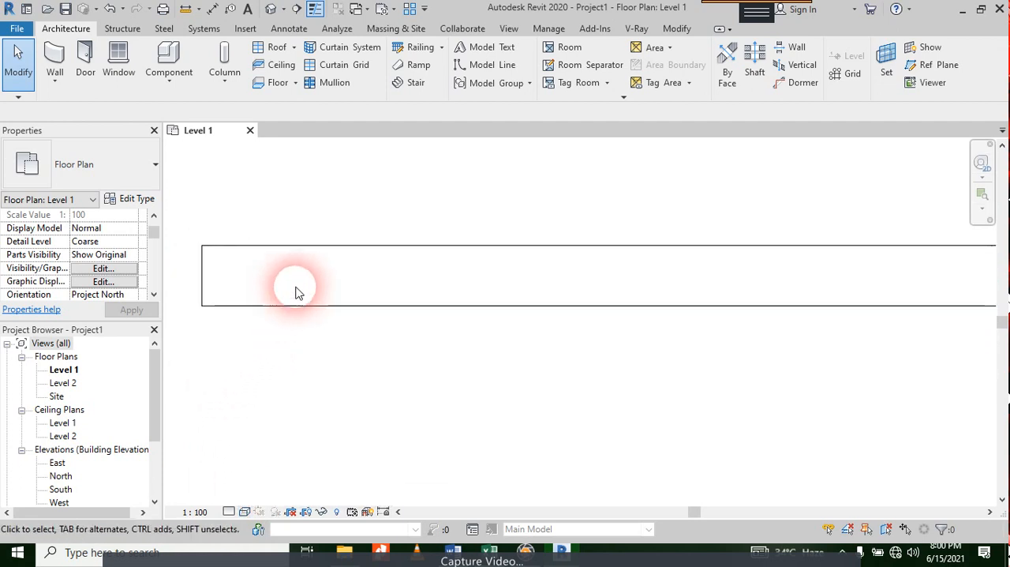
Step: Set the Level 1 plan's detail level to Fine so the wall's layers are drawn
click(317, 286)
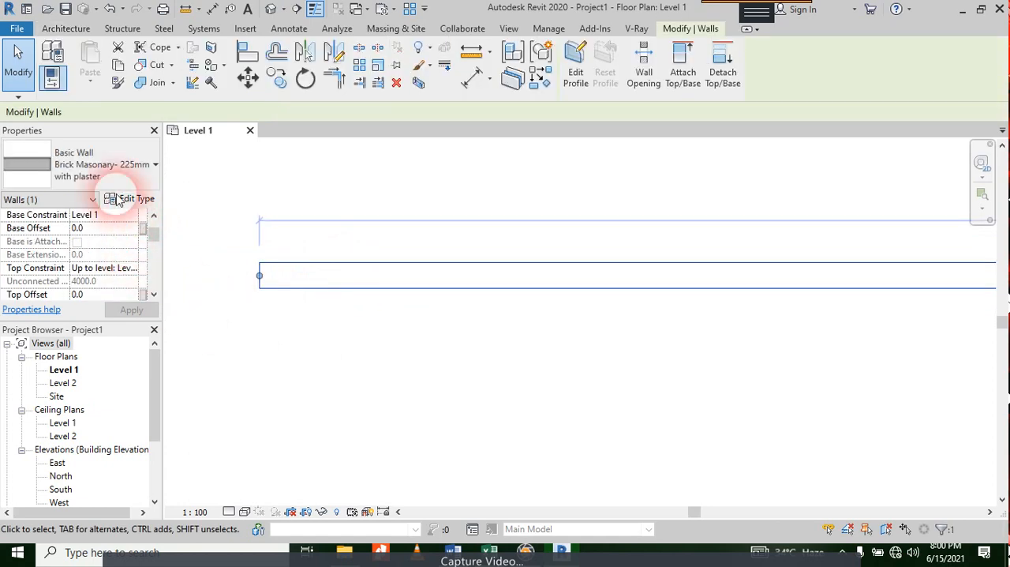
click(343, 376)
drag(361, 221, 299, 397)
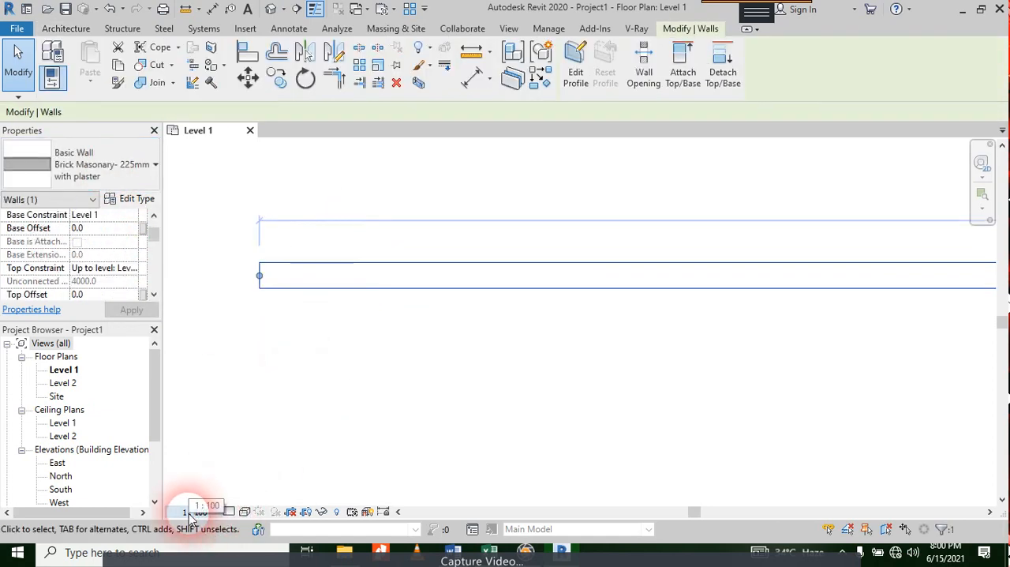
click(230, 511)
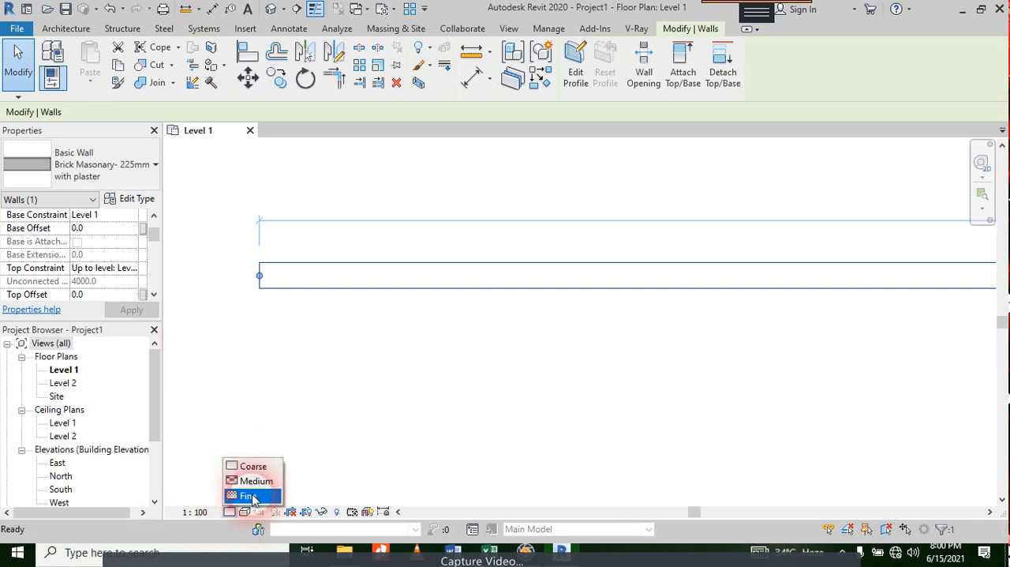
click(251, 494)
Step: Examine the plaster and brick layer lines along the whole wall in the Level 1 plan
scroll(312, 317, up, 4)
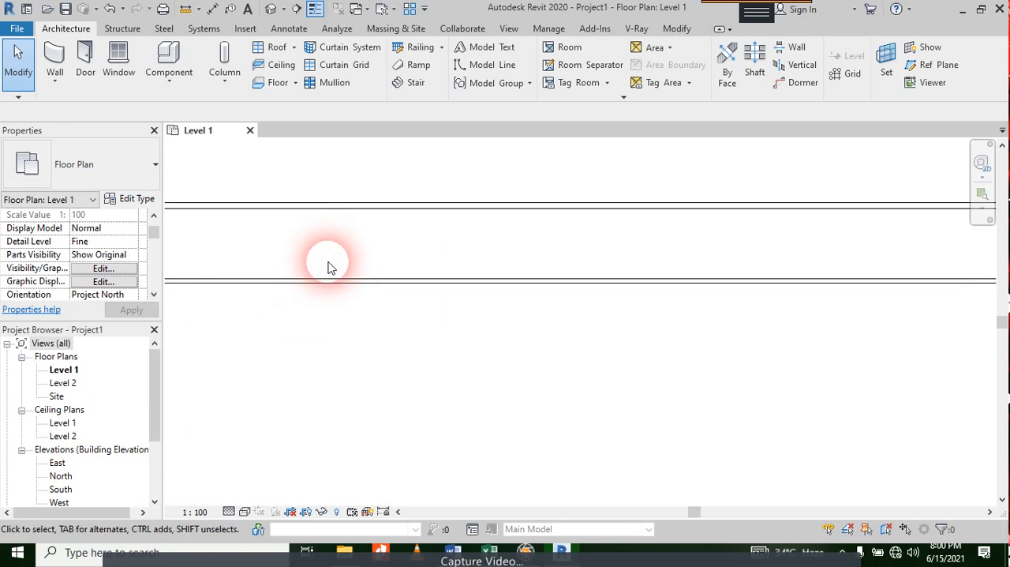
scroll(398, 286, down, 4)
middle_drag(550, 353, 309, 388)
scroll(390, 314, down, 2)
middle_drag(458, 316, 354, 289)
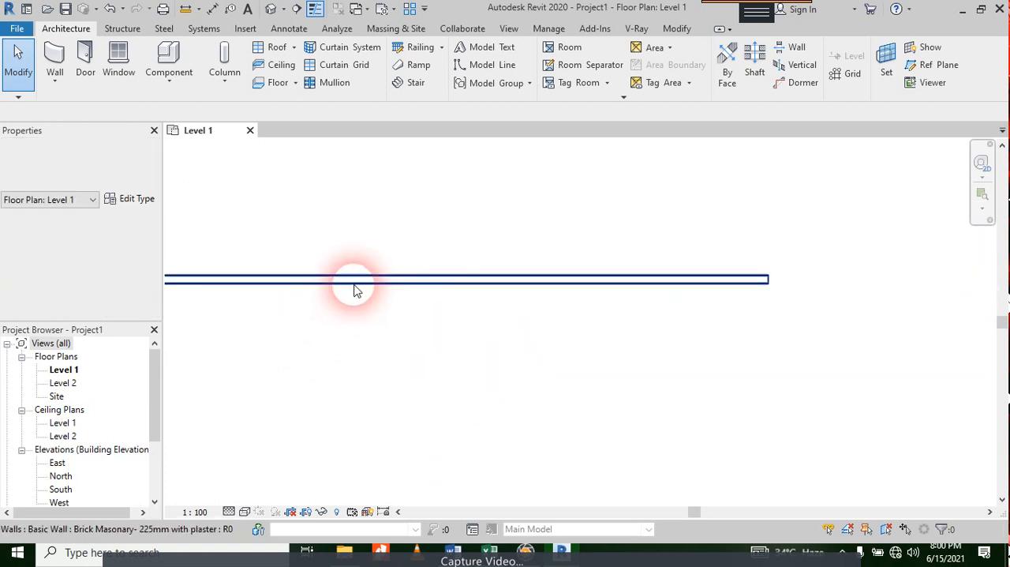
scroll(348, 339, up, 3)
middle_drag(344, 383, 434, 318)
scroll(394, 272, up, 1)
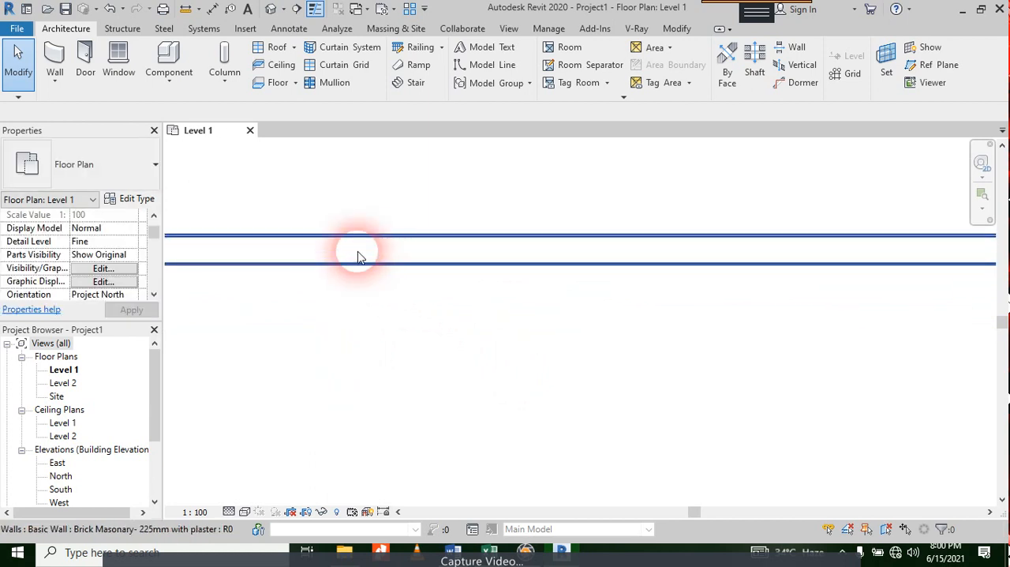
scroll(356, 253, up, 2)
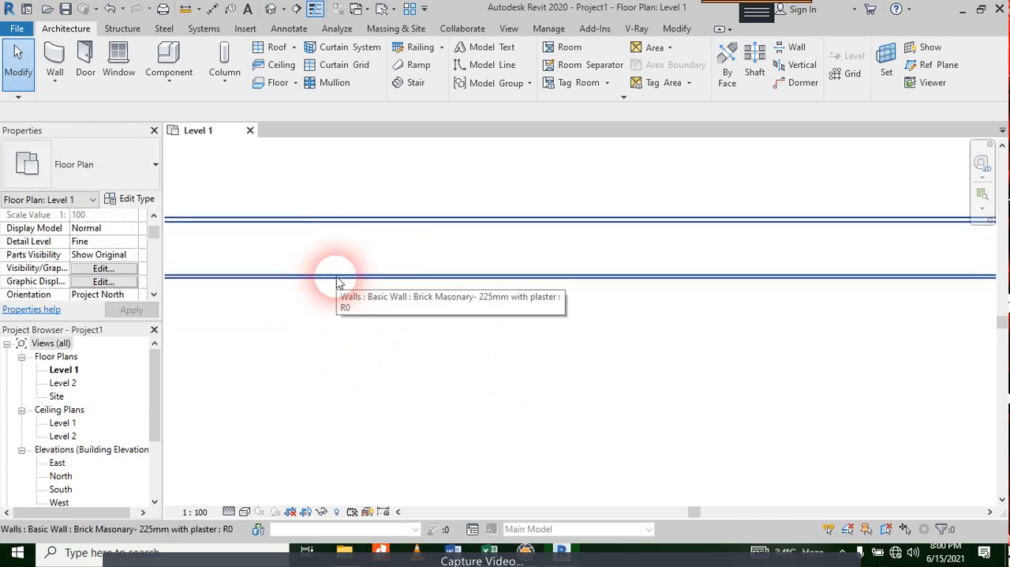
scroll(340, 283, down, 4)
scroll(339, 283, down, 3)
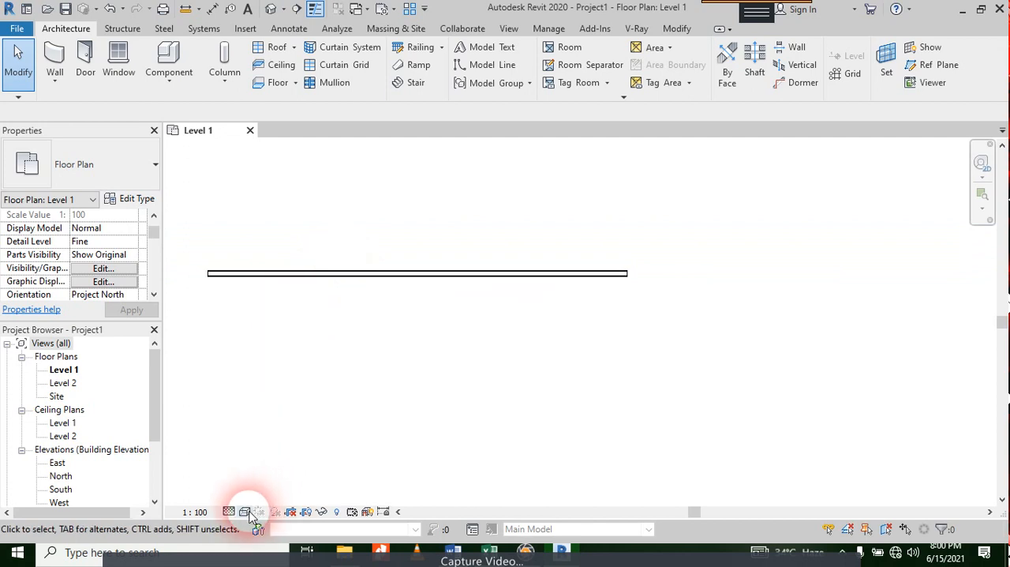
scroll(440, 319, down, 2)
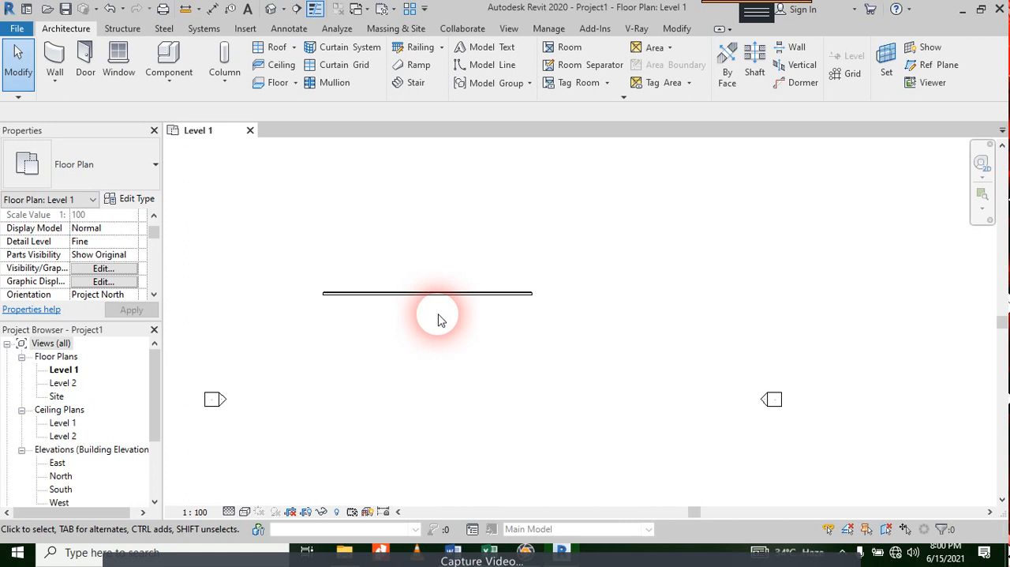
Step: Create a new project material in the Material Browser
click(550, 29)
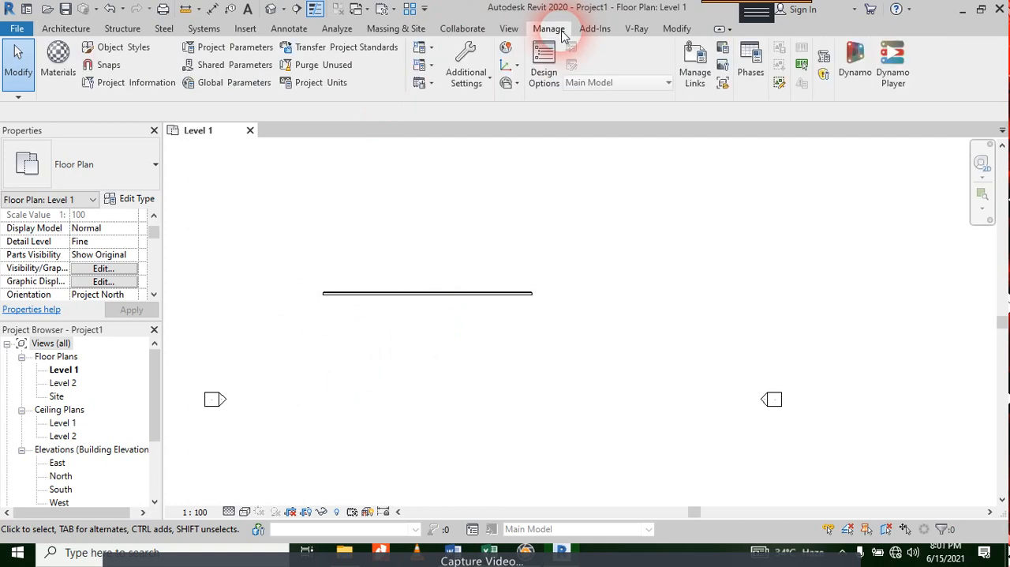
click(57, 68)
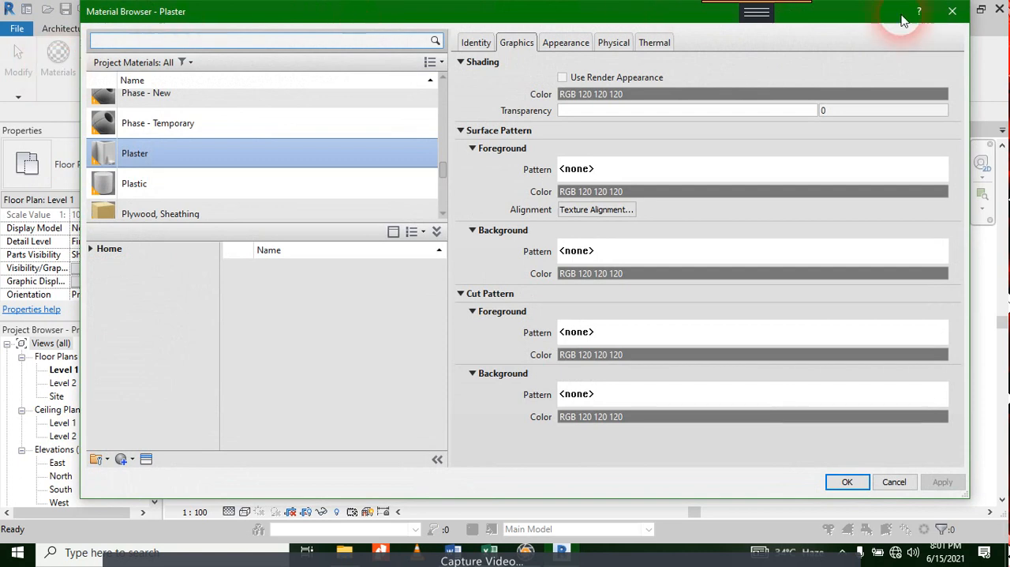
click(953, 13)
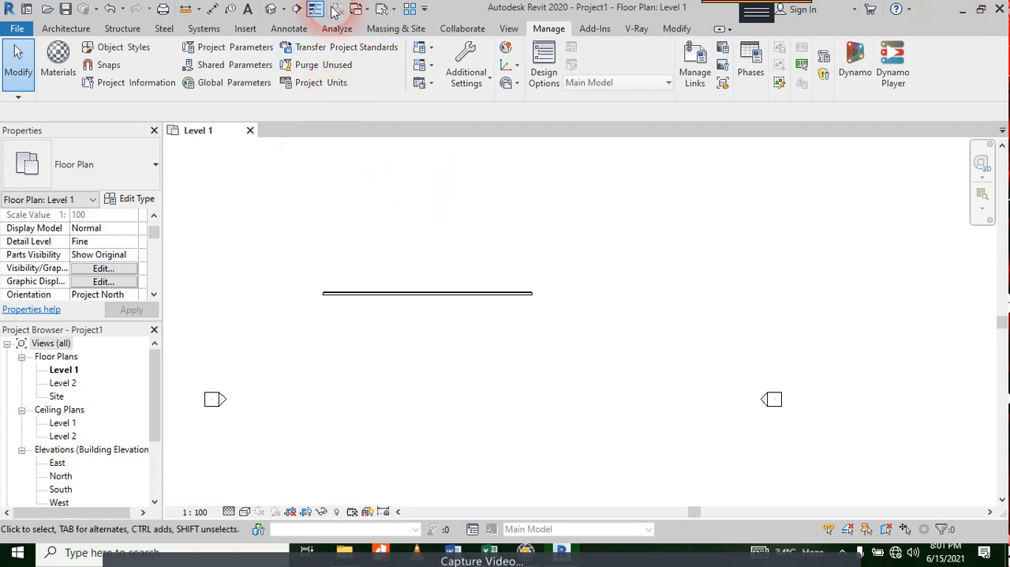
click(52, 71)
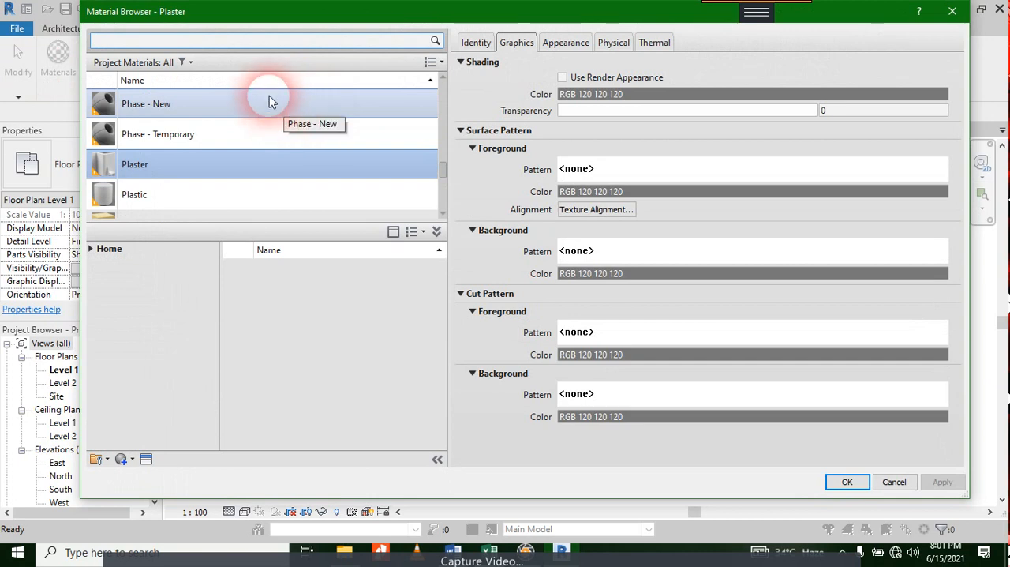
scroll(268, 95, down, 1)
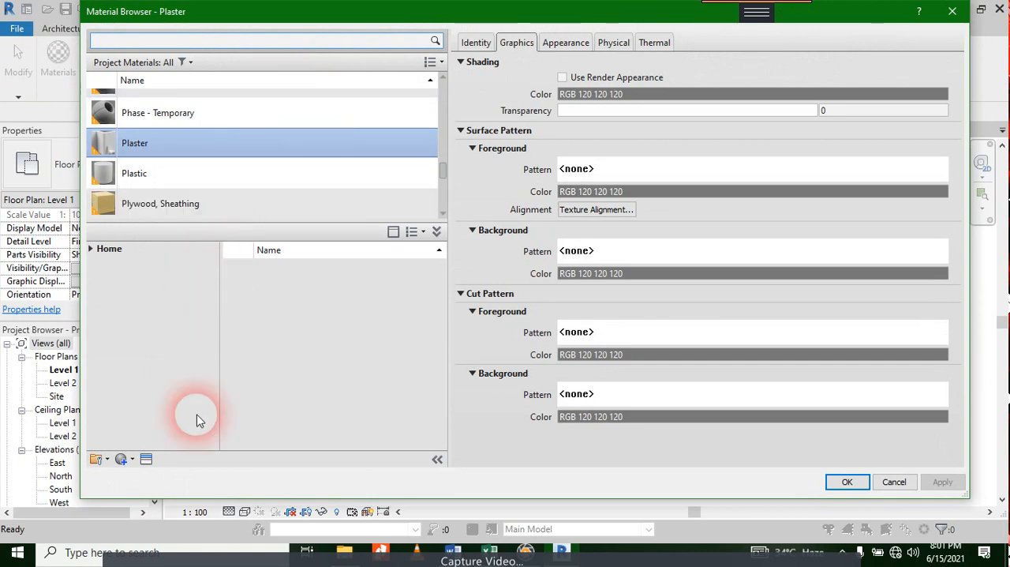
click(132, 459)
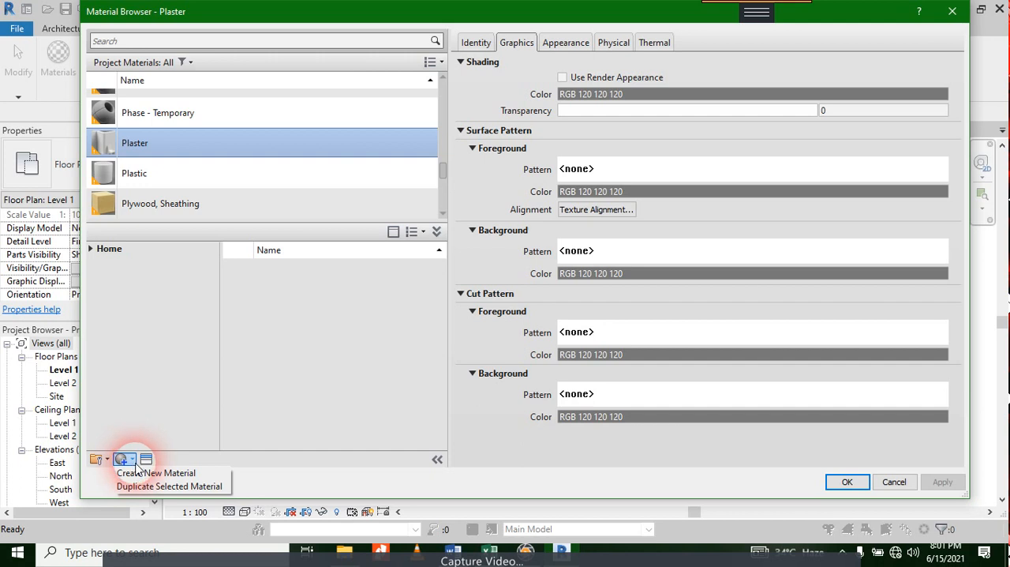
click(142, 473)
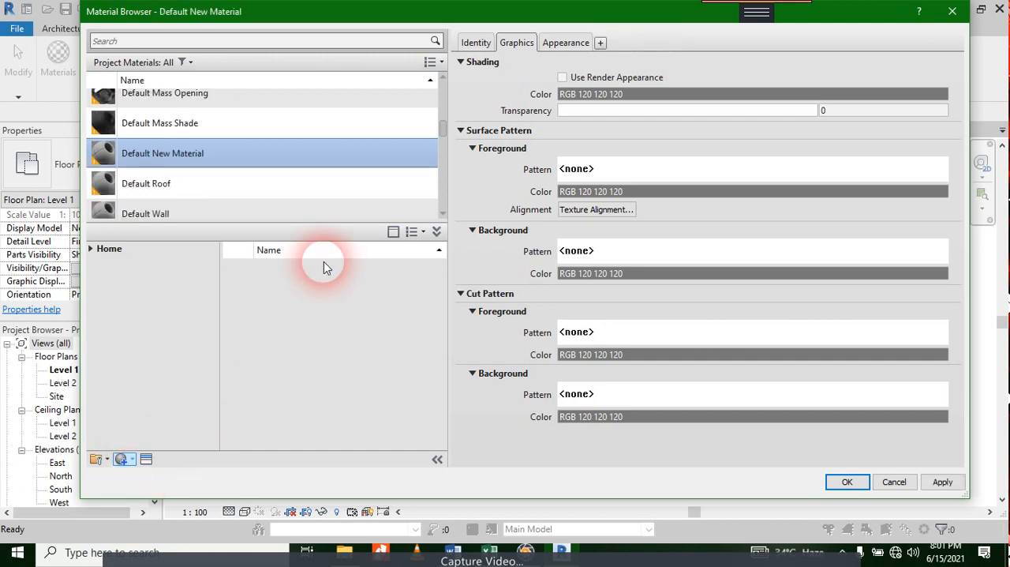
Step: Name the newly created material "Paint - Blue" in its identity data
click(478, 45)
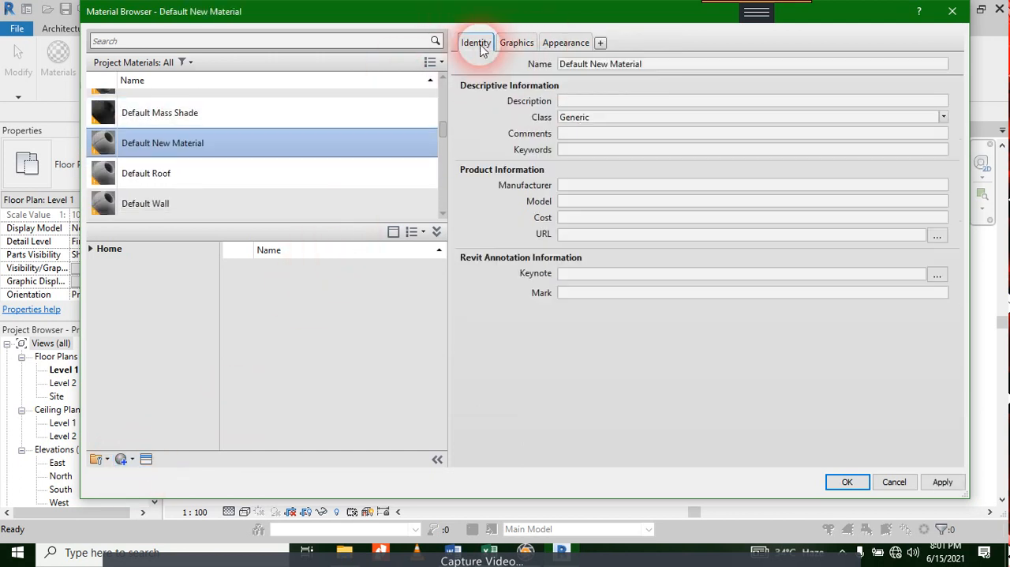
triple_click(640, 63)
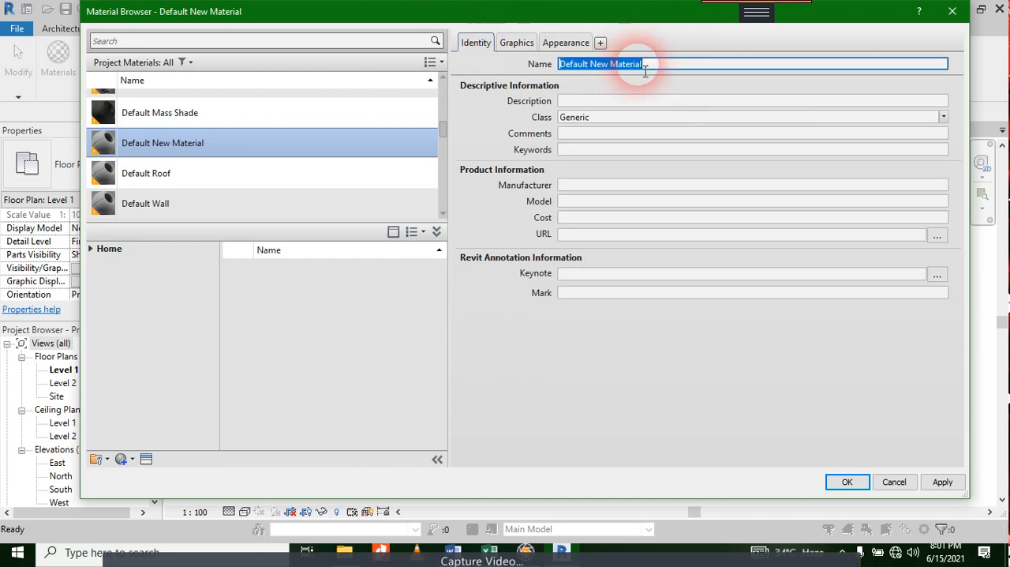
scroll(147, 153, up, 1)
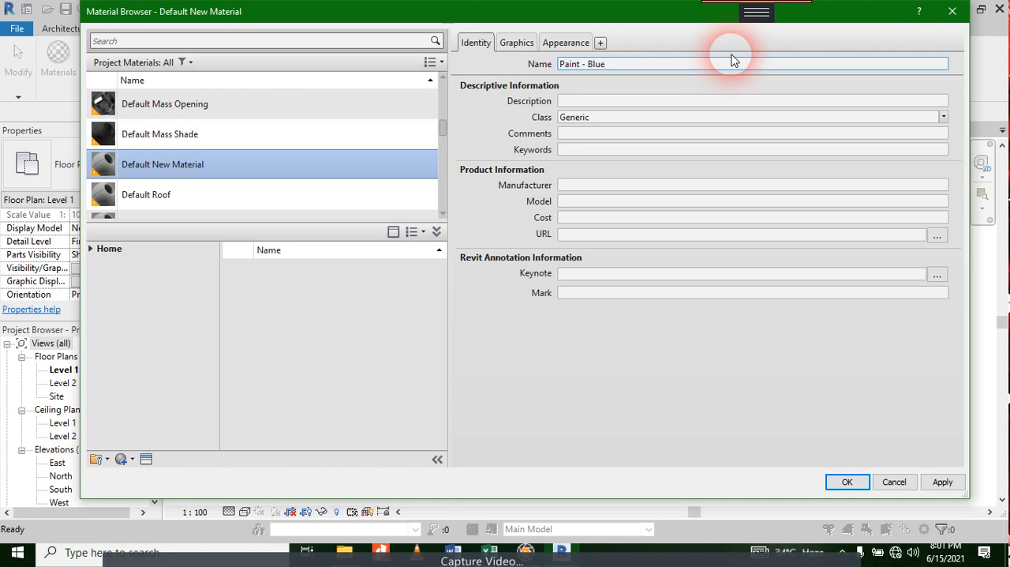
Step: Choose the basic blue, RGB 0 0 255, for the Paint - Blue material's shading color
click(517, 43)
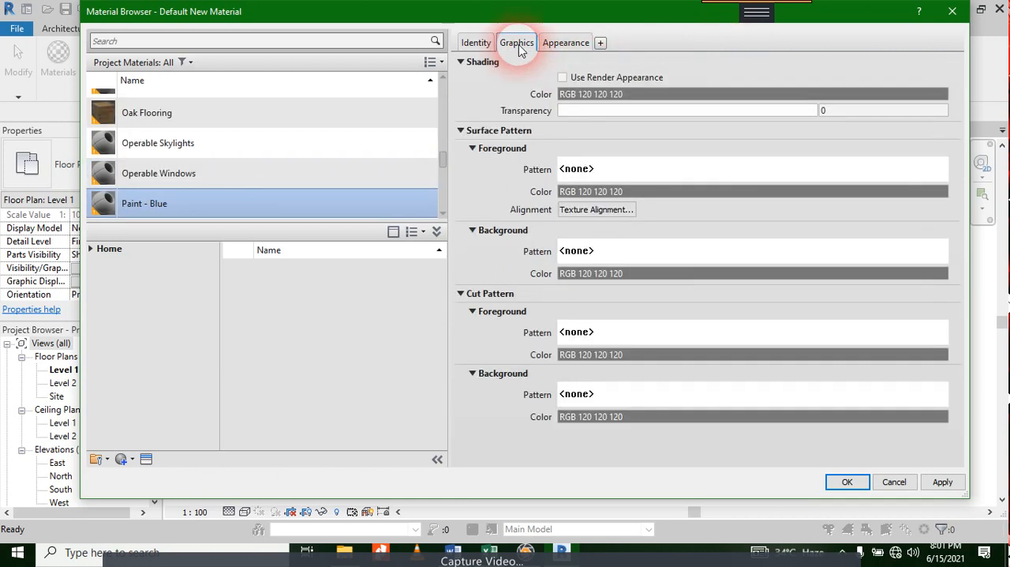
click(590, 94)
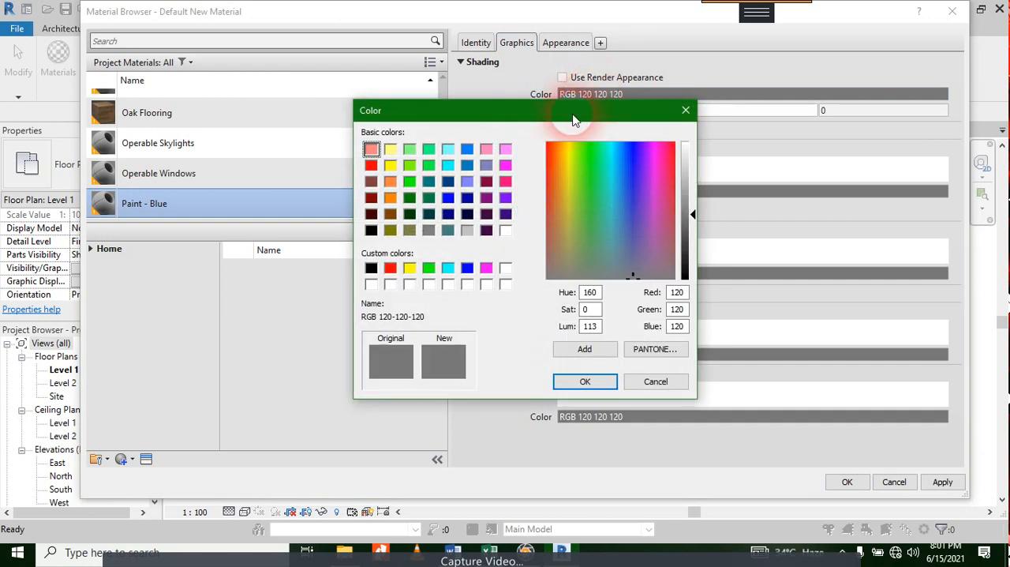
click(447, 196)
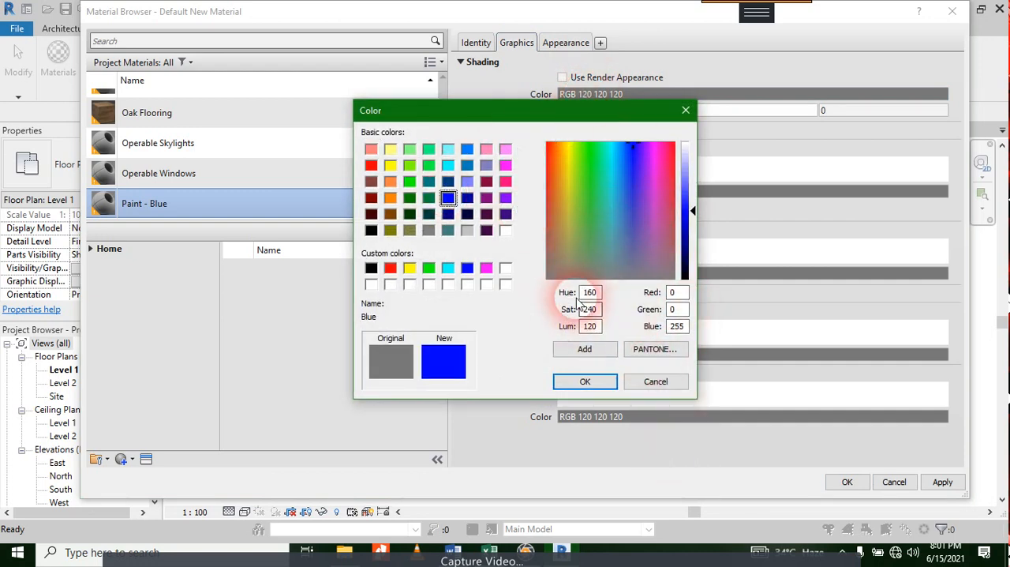
click(669, 352)
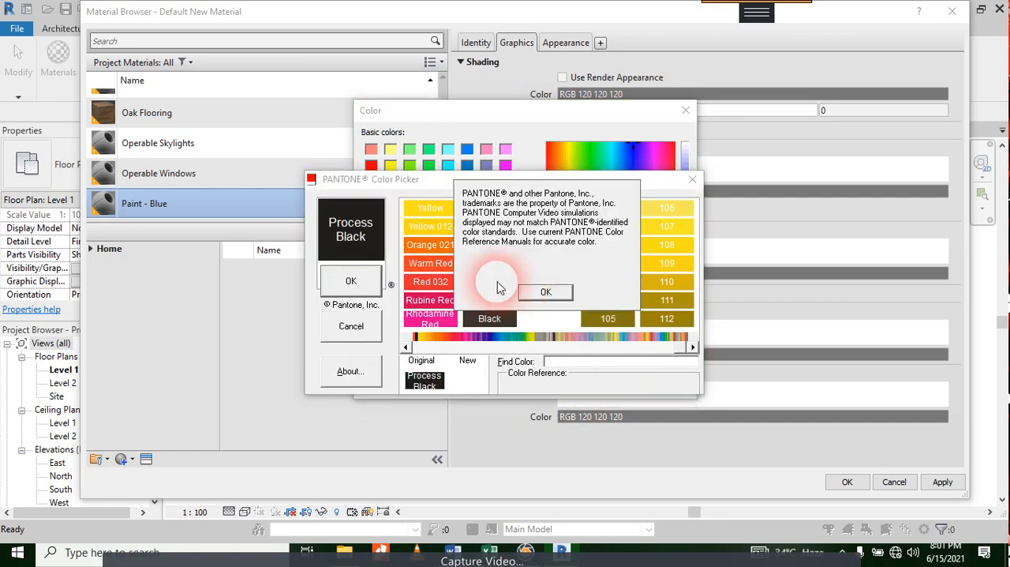
click(547, 292)
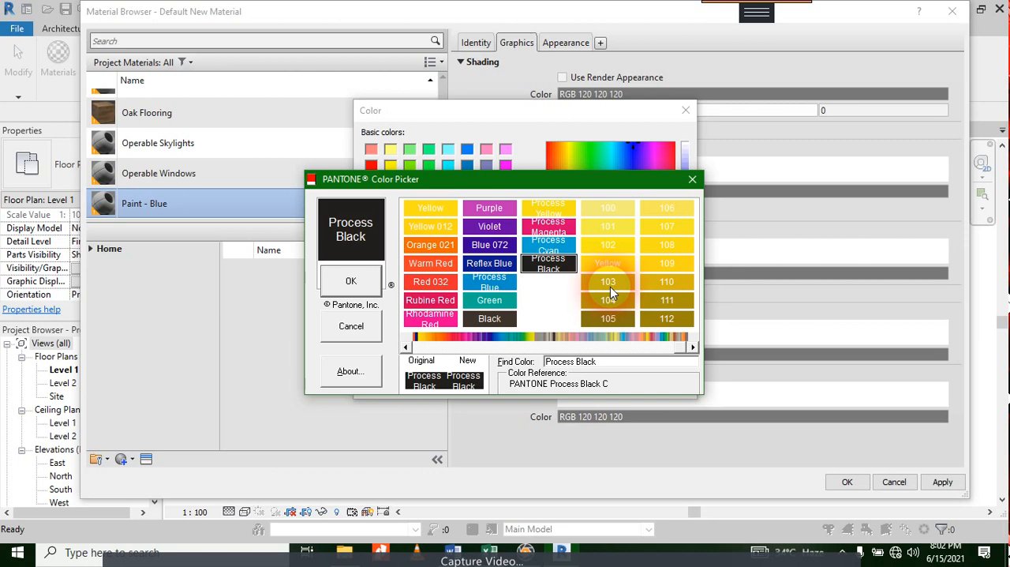
click(685, 178)
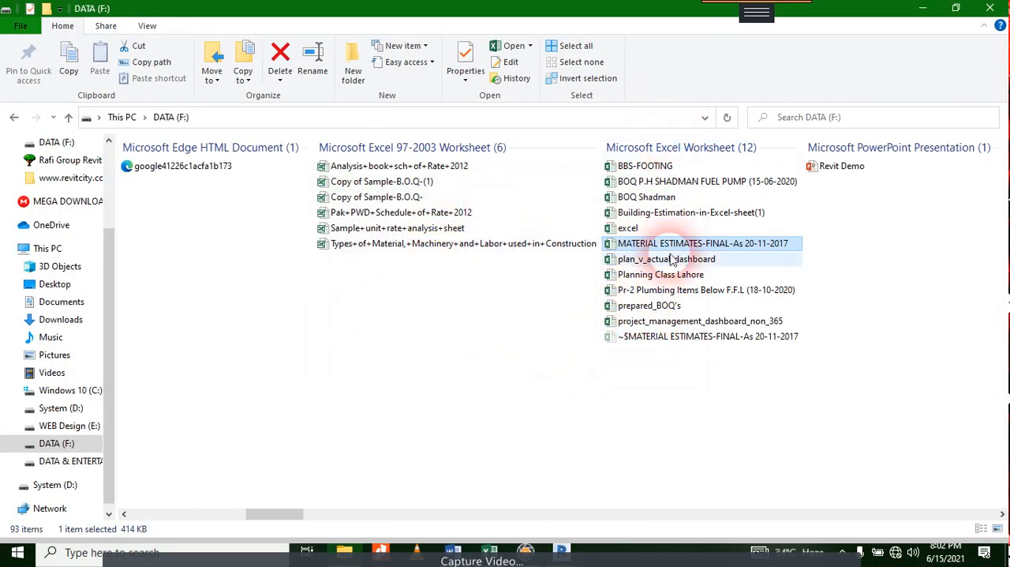
click(563, 551)
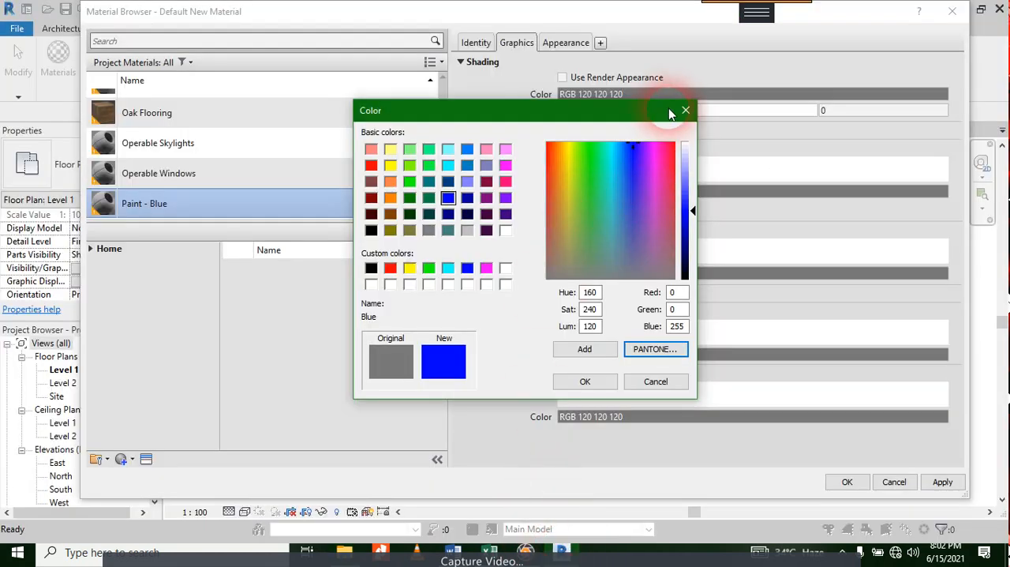
Step: Accept the chosen blue as the Paint - Blue material's shading color
click(583, 382)
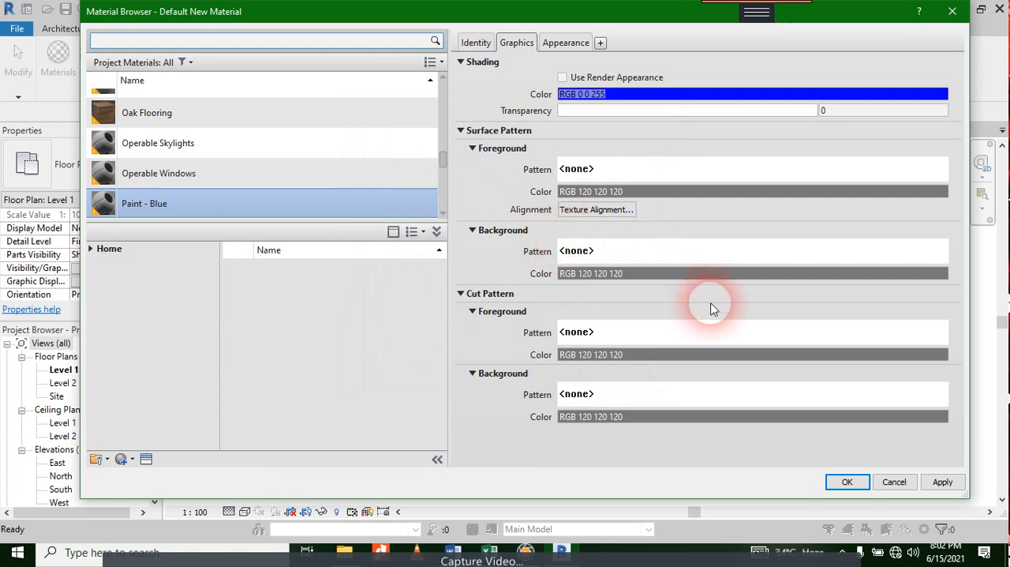
Step: Apply the Paint - Blue material's settings and close the Material Browser
click(943, 482)
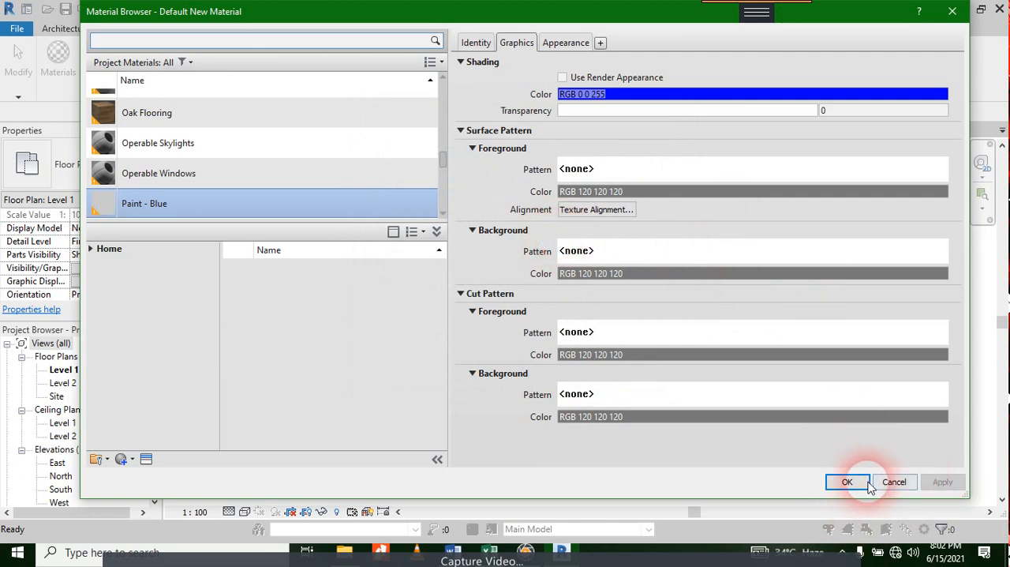
click(846, 481)
click(380, 294)
click(353, 176)
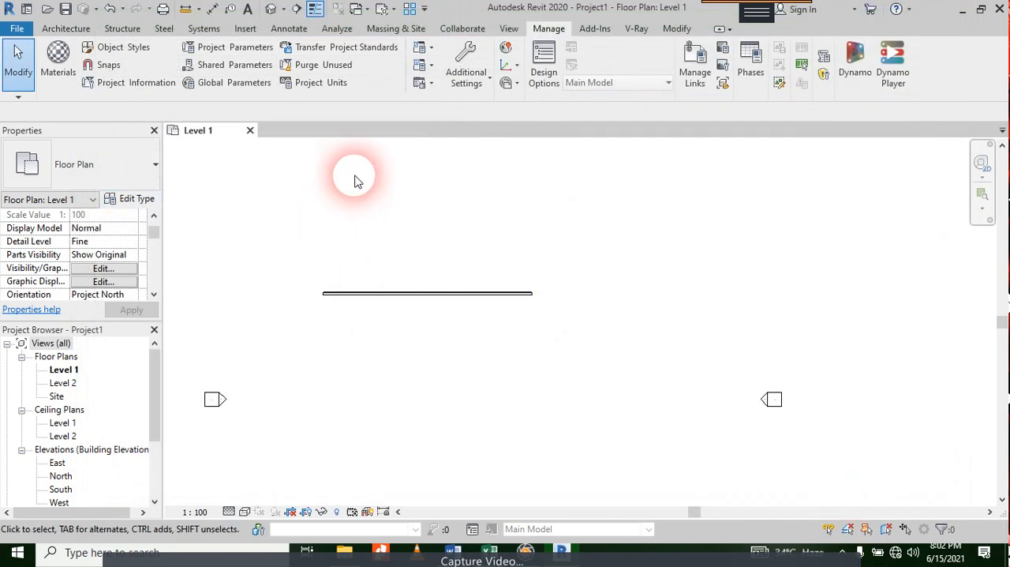
Step: Reopen the Material Browser and create another new project material
click(64, 55)
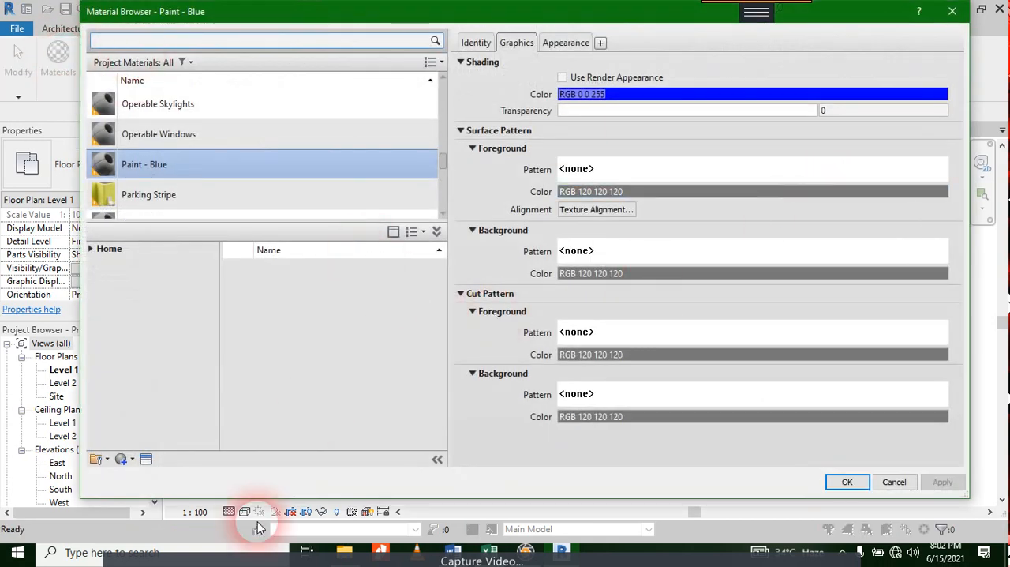
click(124, 458)
click(136, 474)
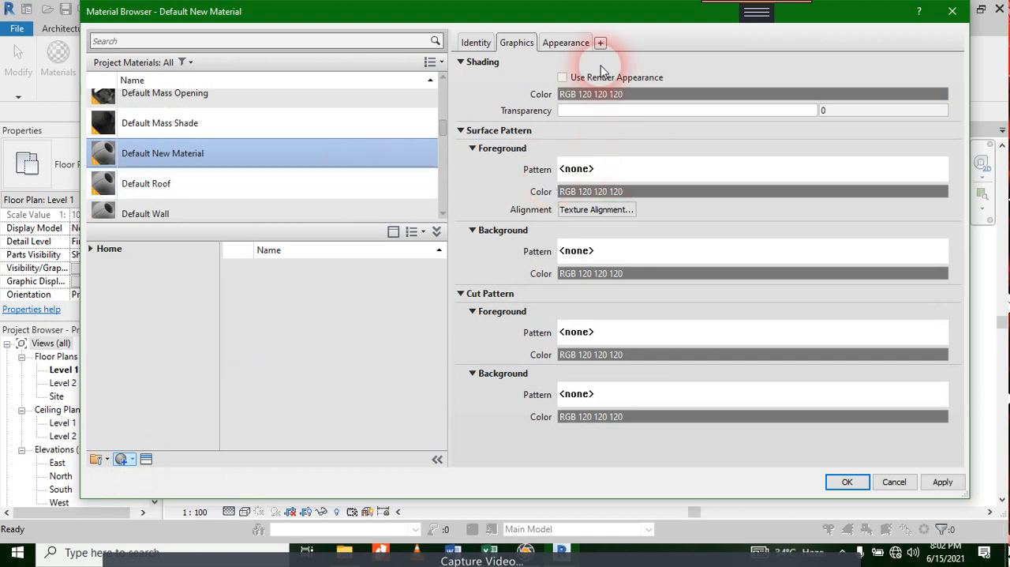
scroll(264, 149, down, 1)
scroll(209, 142, up, 1)
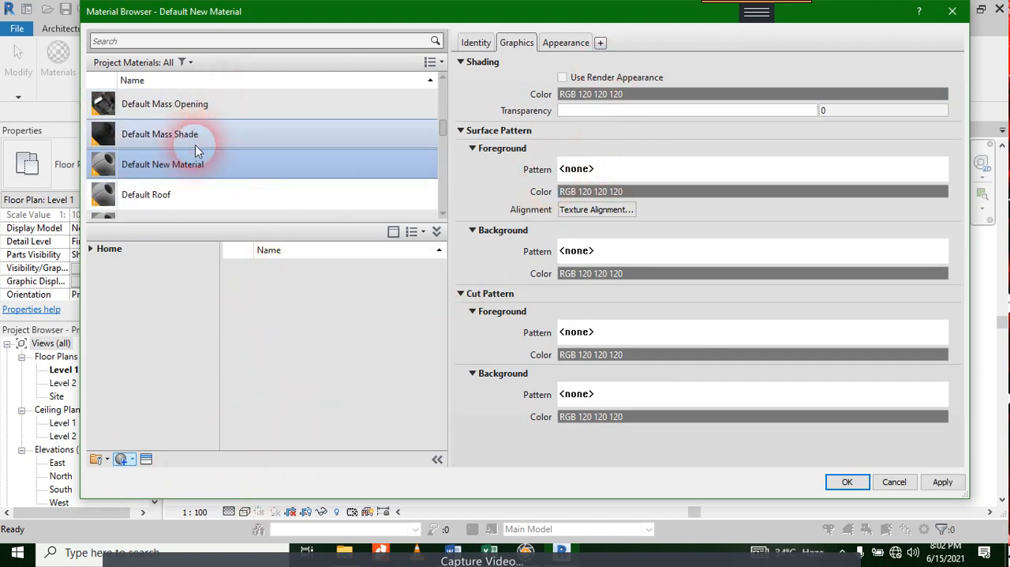
Step: Name the new material "paint - Red" in its identity data
click(476, 43)
click(647, 64)
text(pa)
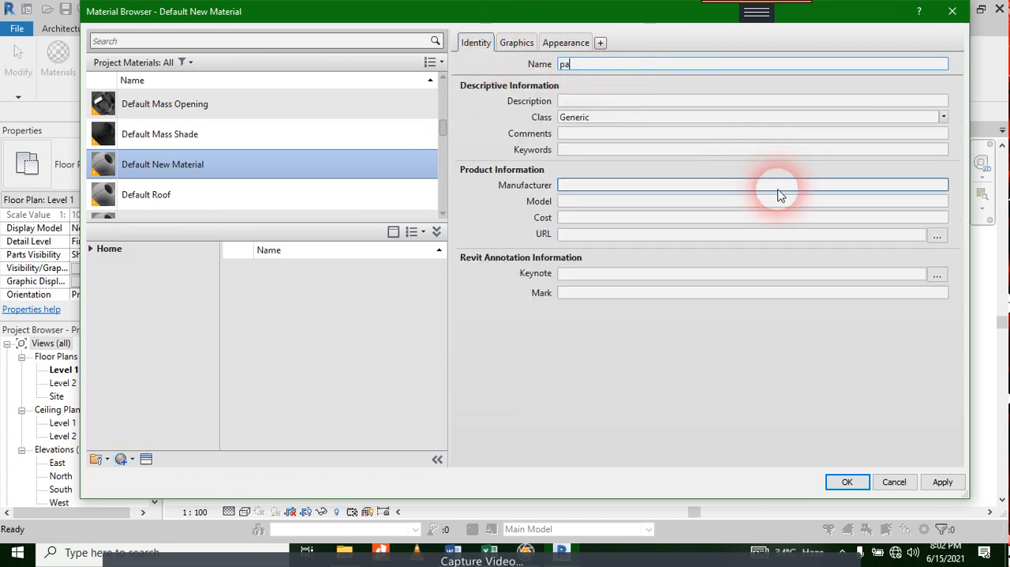
text(int - Red)
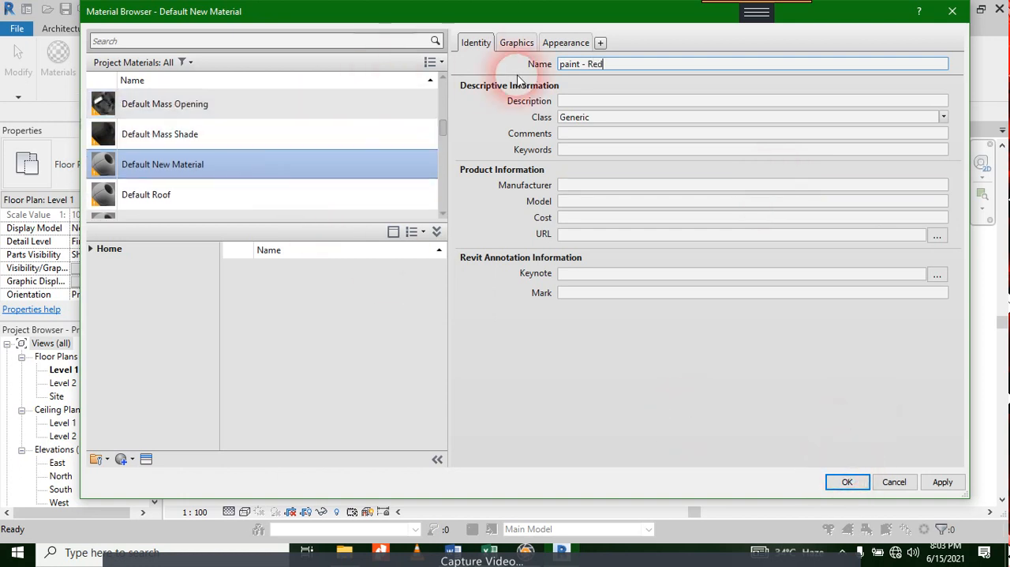
click(517, 42)
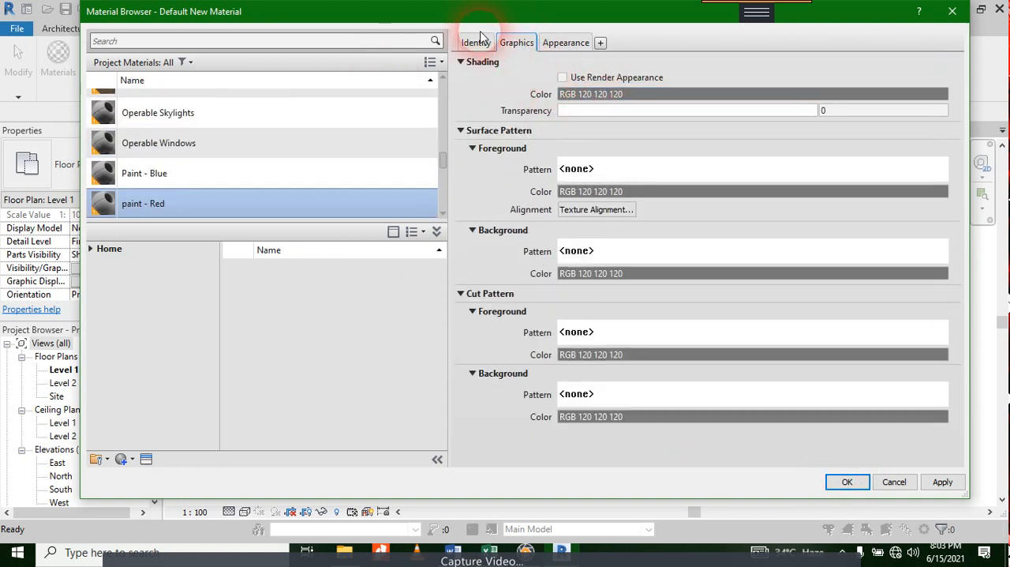
click(476, 42)
click(571, 150)
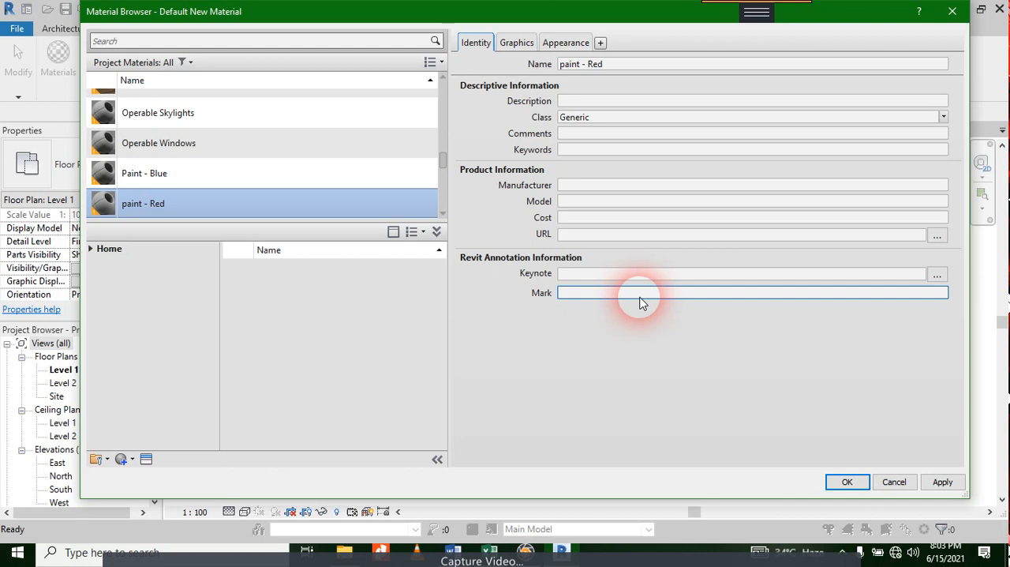
Step: Set the paint - Red material's shading color to basic red, RGB 255 0 0, and save the material
click(517, 43)
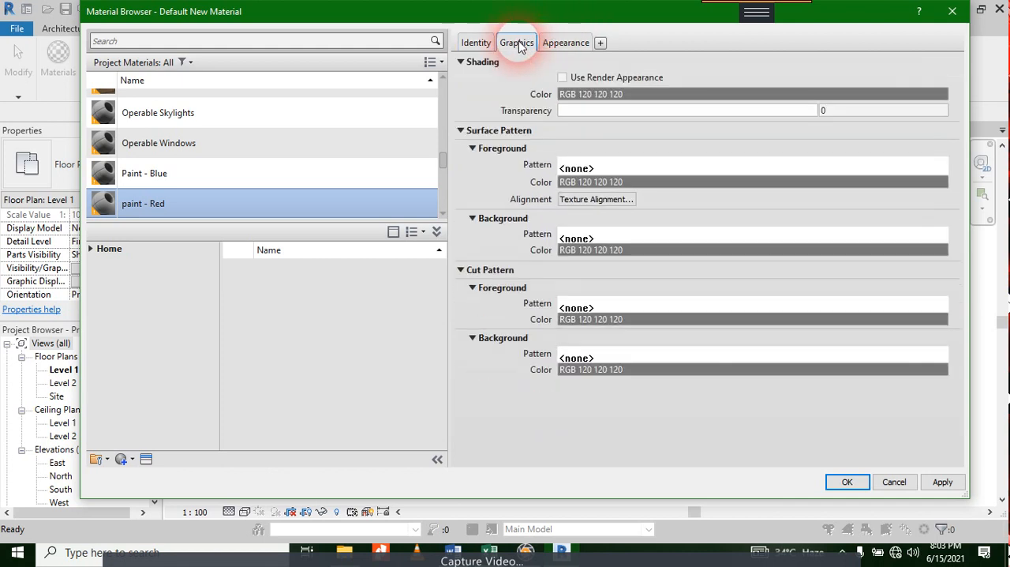
click(645, 95)
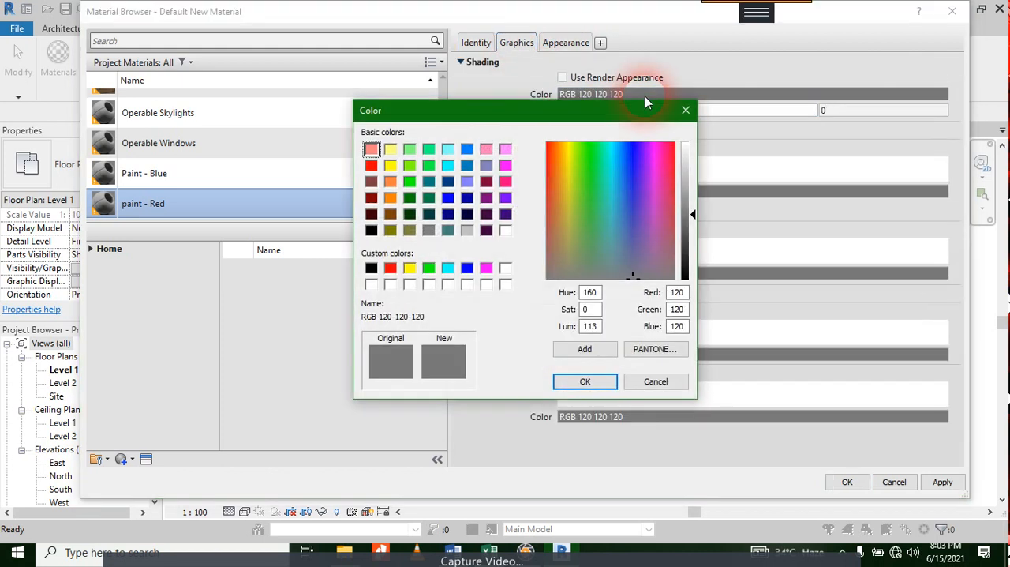
click(371, 165)
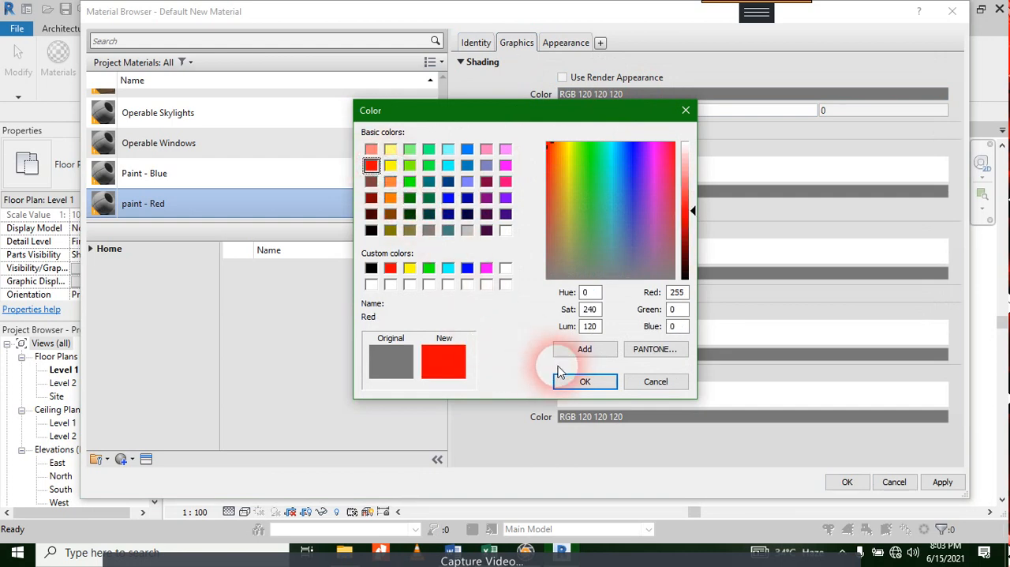
click(583, 382)
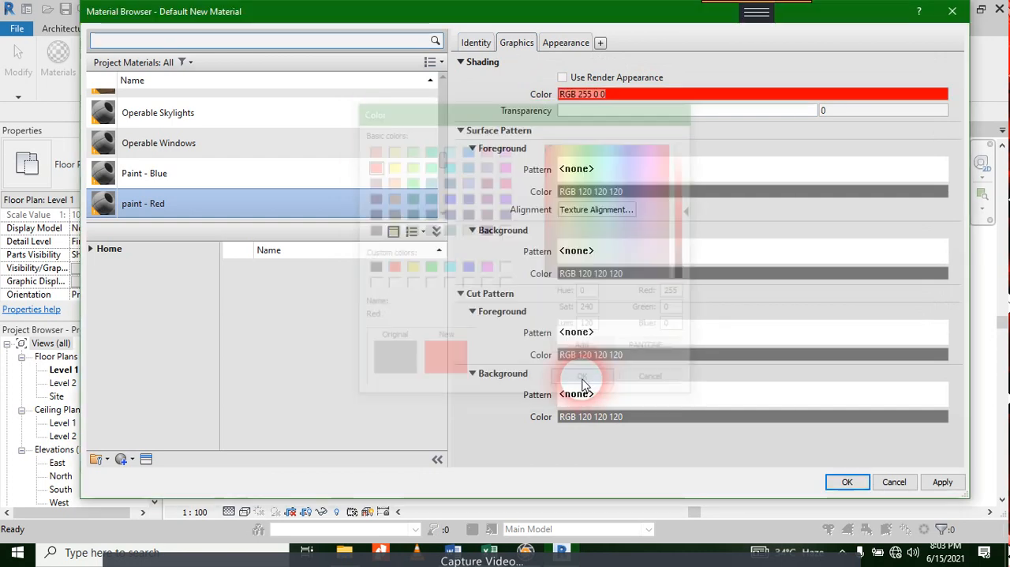
click(941, 482)
click(845, 482)
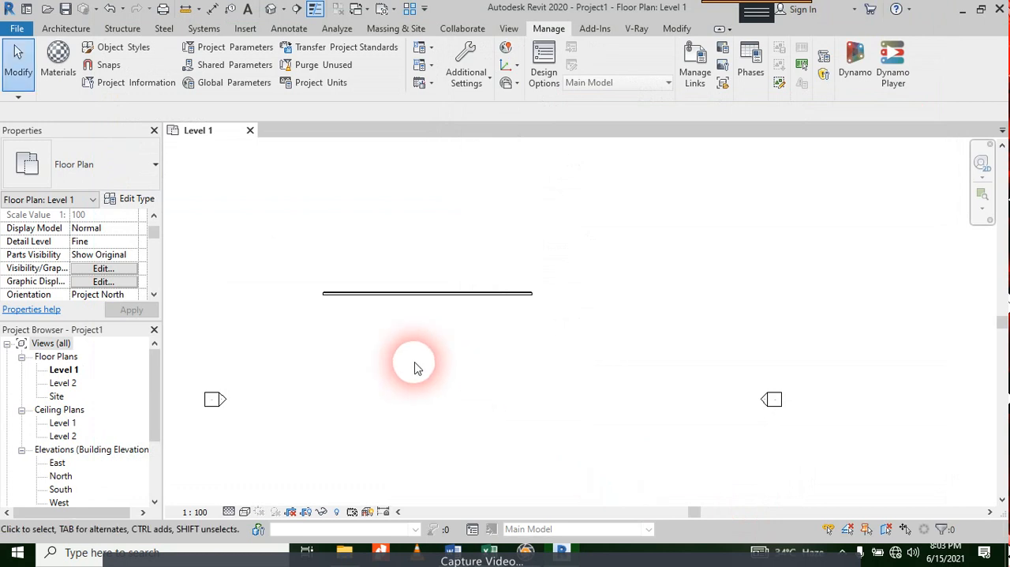
Step: Start the Wall tool with the type Brick Masonary- 225mm with plaster
scroll(372, 323, up, 2)
scroll(372, 324, down, 2)
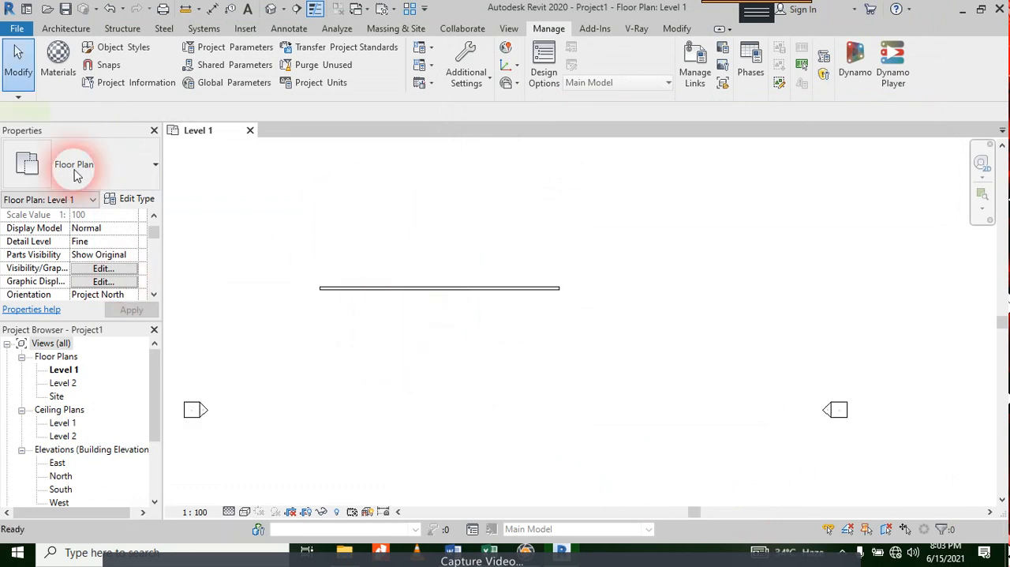
key(w)
key(a)
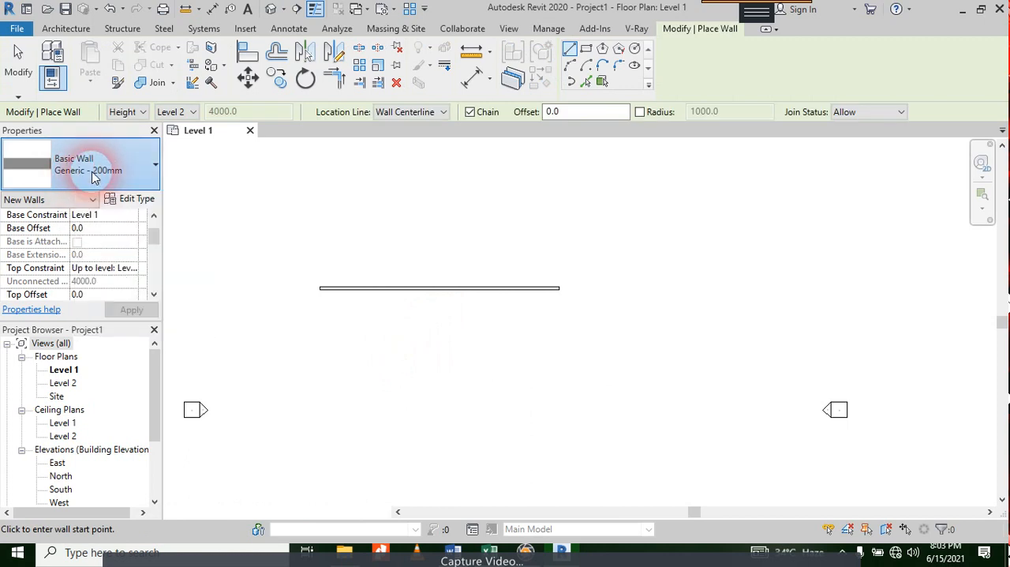
click(93, 177)
scroll(100, 276, up, 2)
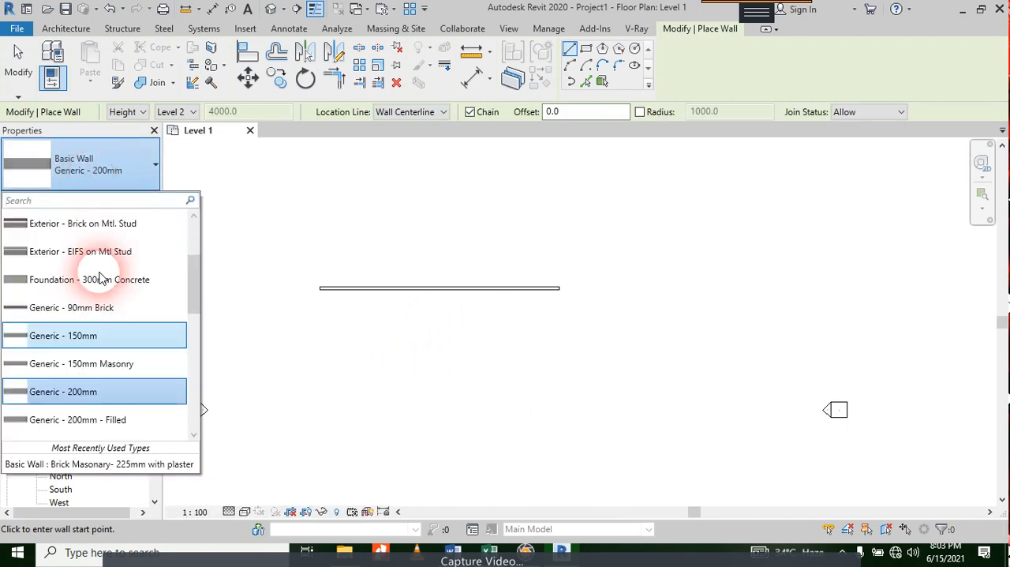
scroll(100, 273, up, 1)
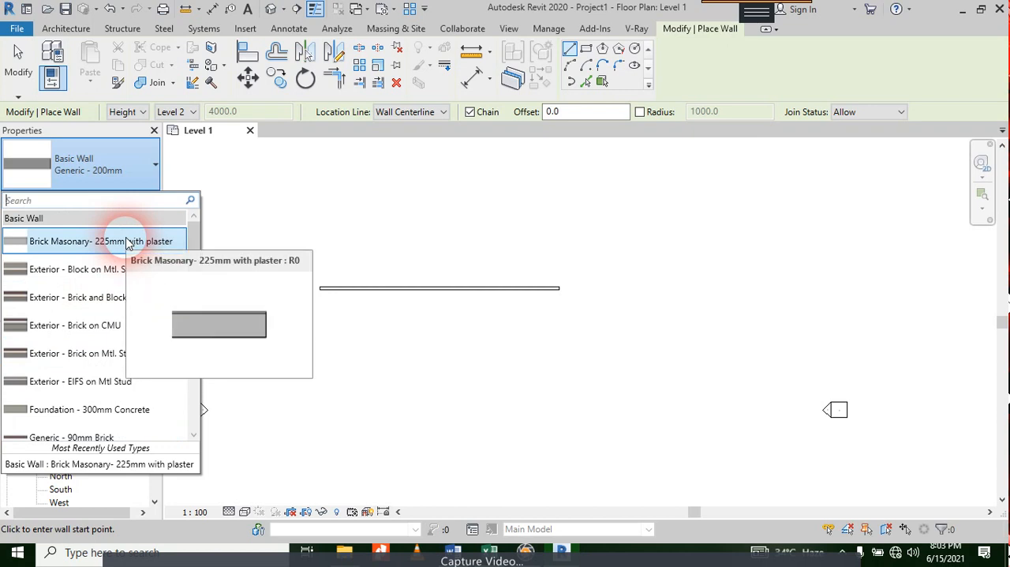
click(127, 243)
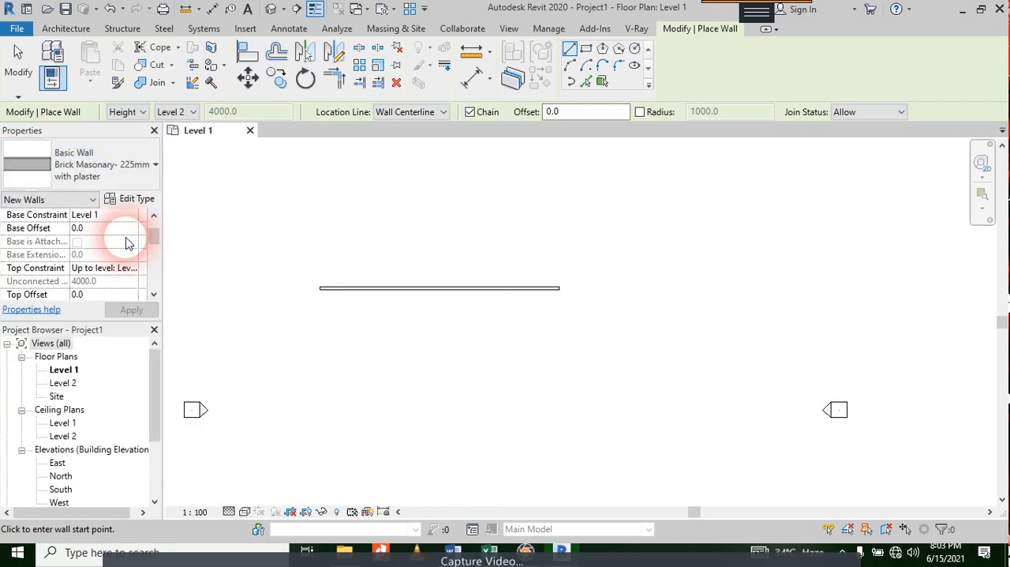
Step: Draw three walls connecting the existing wall's ends into a closed rectangle about 19 m wide and 13.8 m deep
scroll(320, 296, up, 2)
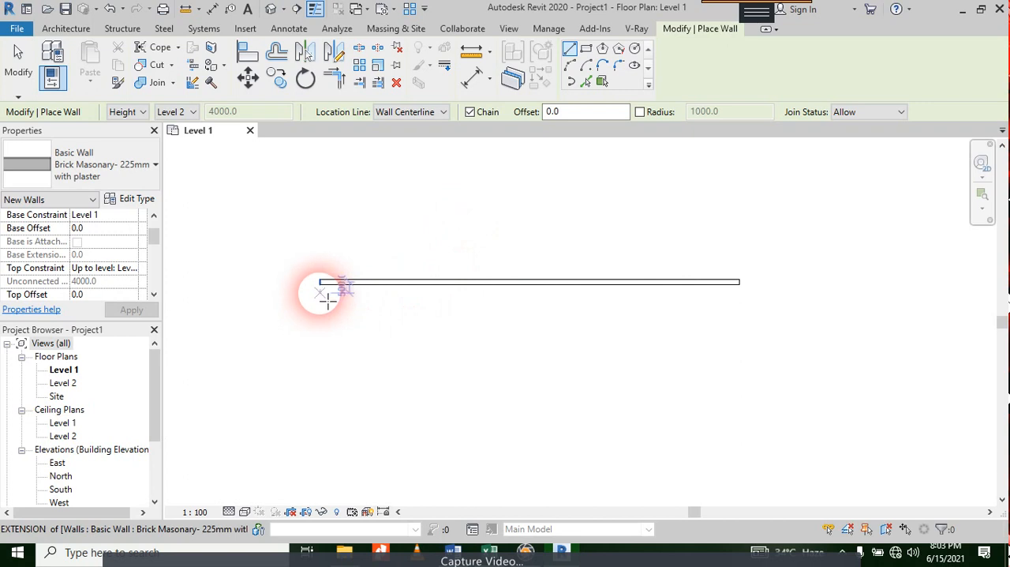
click(321, 282)
middle_drag(293, 379, 314, 250)
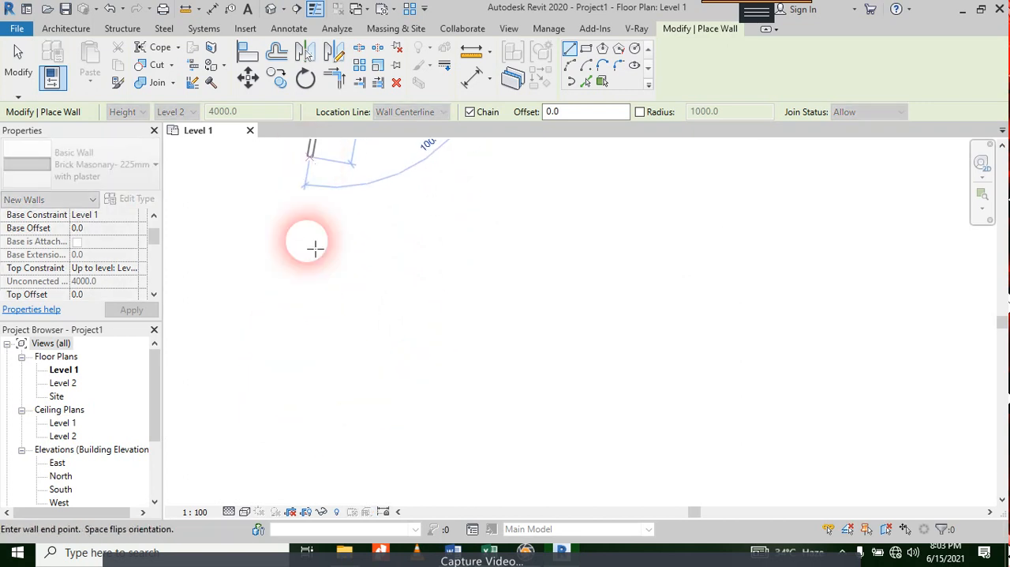
click(334, 327)
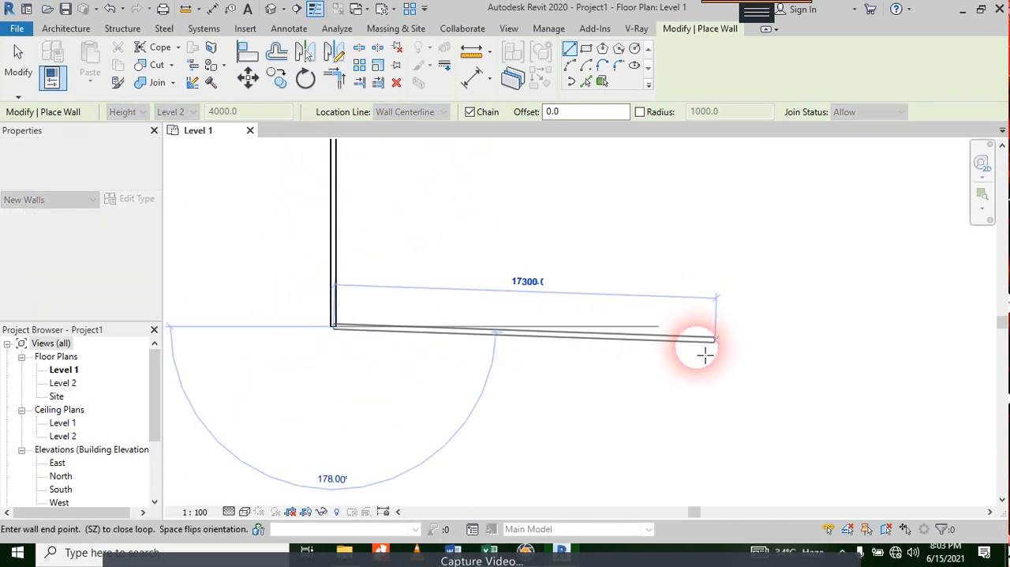
scroll(704, 355, down, 3)
click(722, 338)
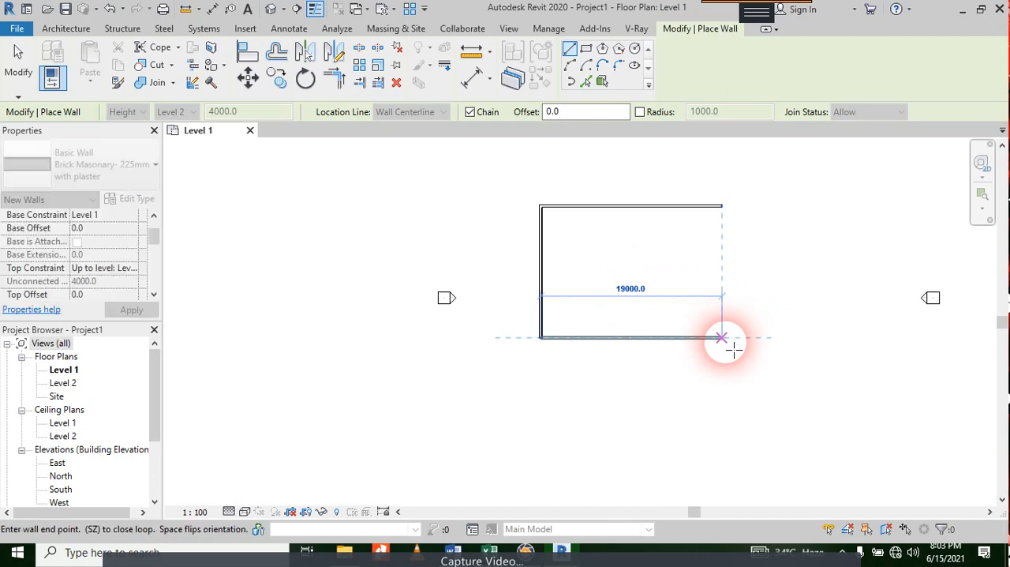
click(723, 208)
key(Escape)
key(Escape)
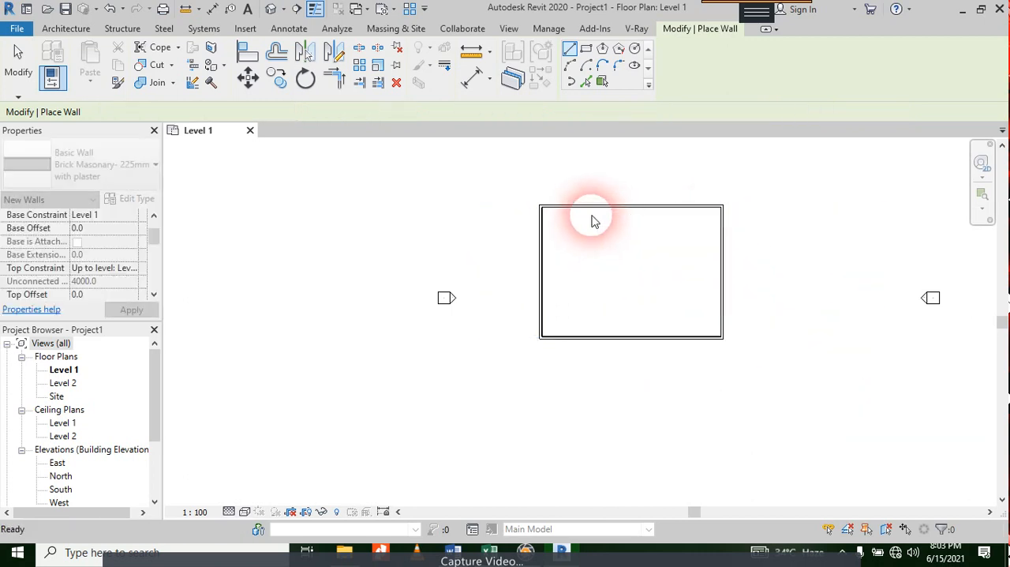
Step: Draw three interior walls forming a room about 6000 by 6000 mm against the upper wall, about 6000 mm from the left wall
click(598, 206)
click(598, 264)
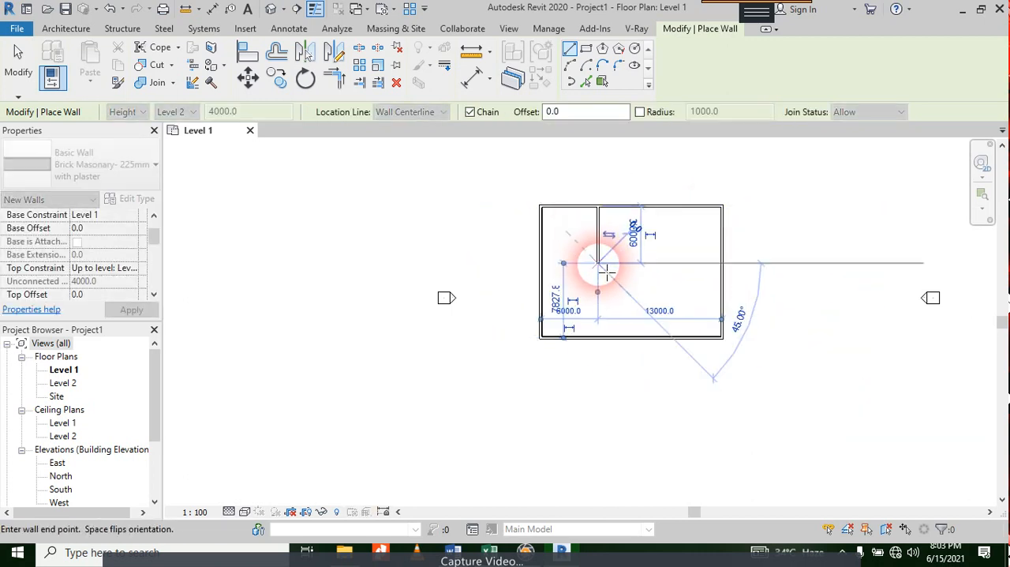
click(655, 264)
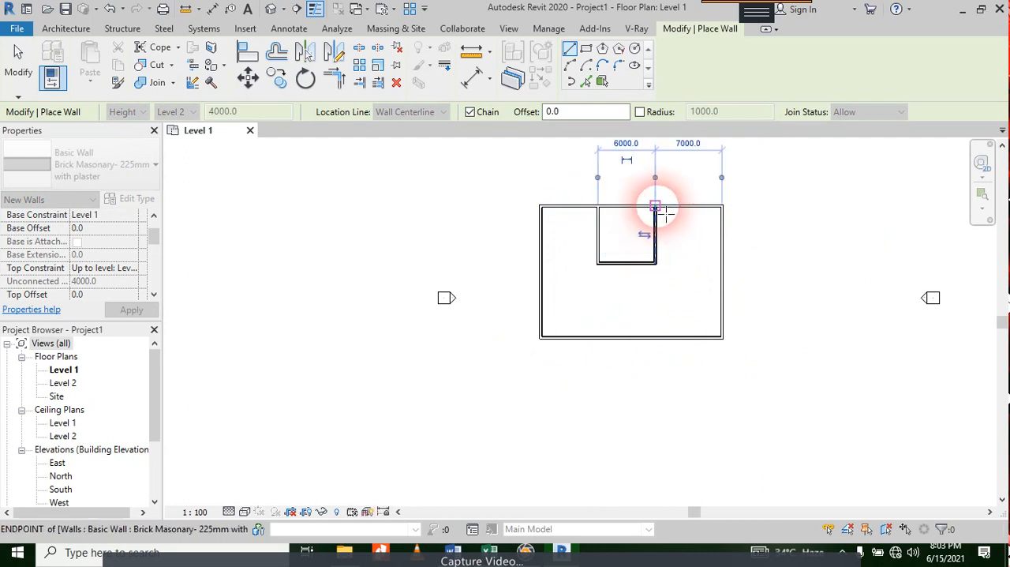
click(655, 207)
key(Escape)
Step: Draw a partition from the inner room's lower-left corner to the lower outer wall and a horizontal partition from it to the left wall
click(600, 264)
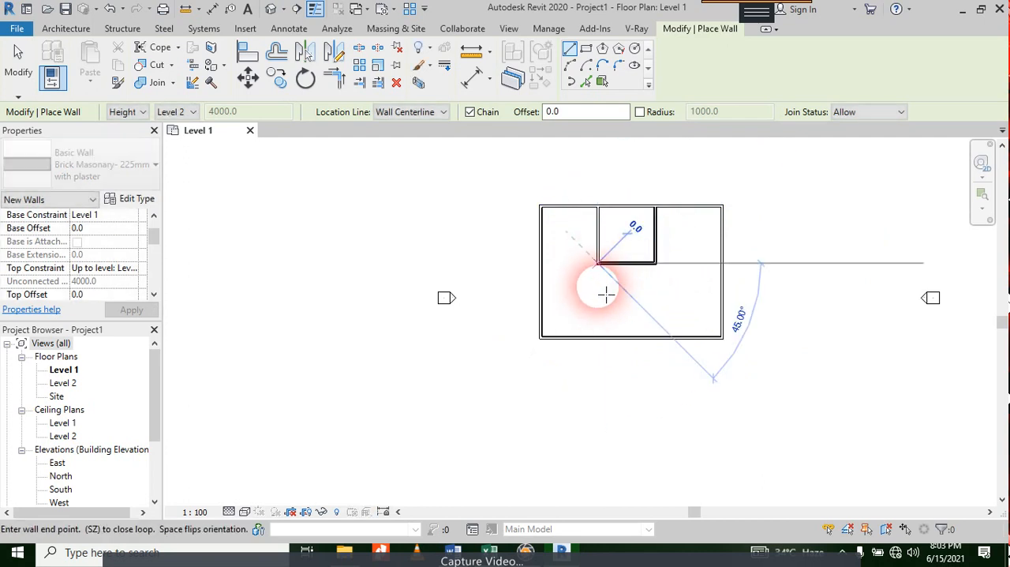
click(602, 338)
click(600, 292)
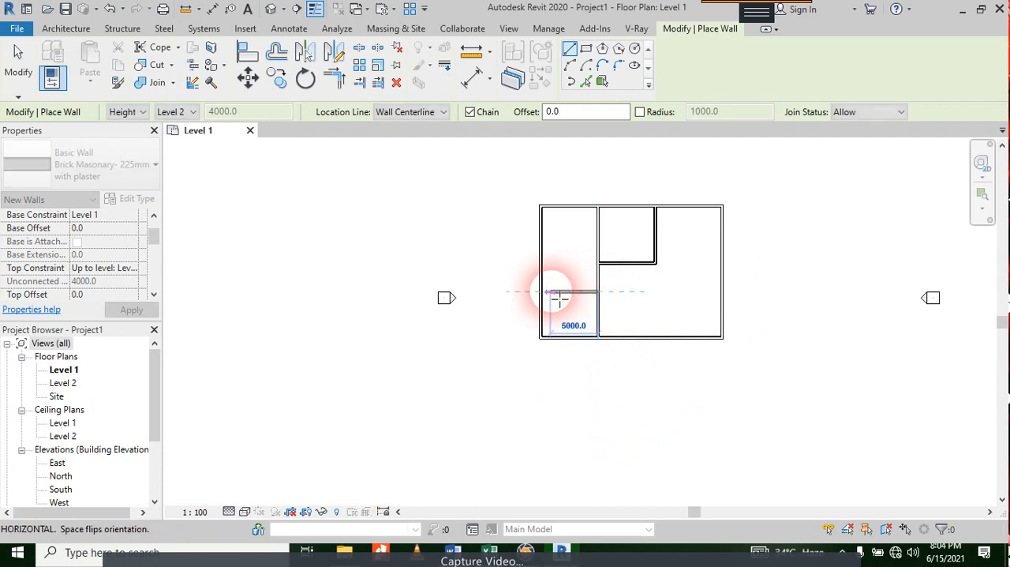
click(543, 292)
key(Escape)
Step: Draw a partition from the inner room's lower-right corner to the right outer wall and another from it down to the lower outer wall
click(656, 262)
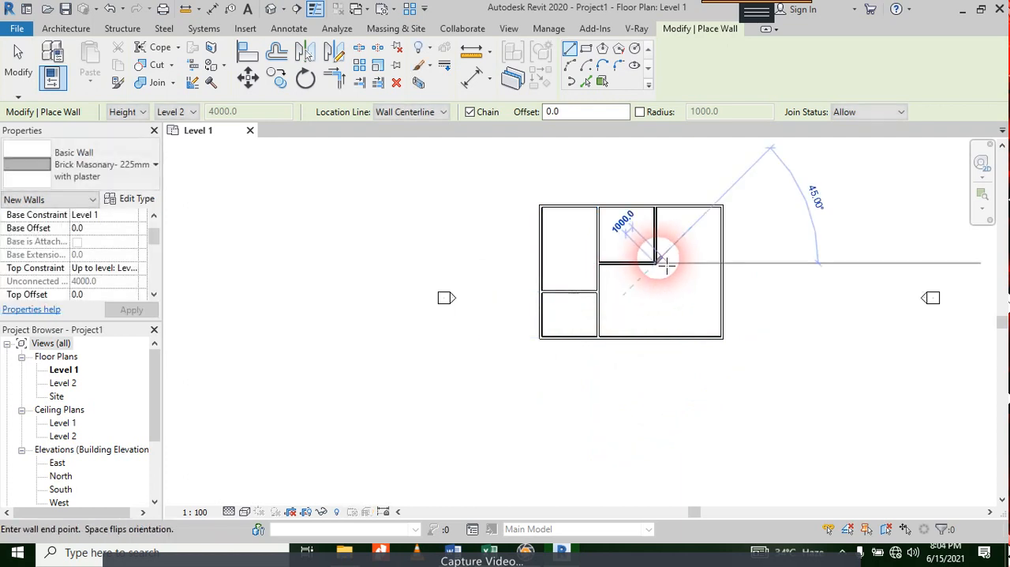
click(721, 263)
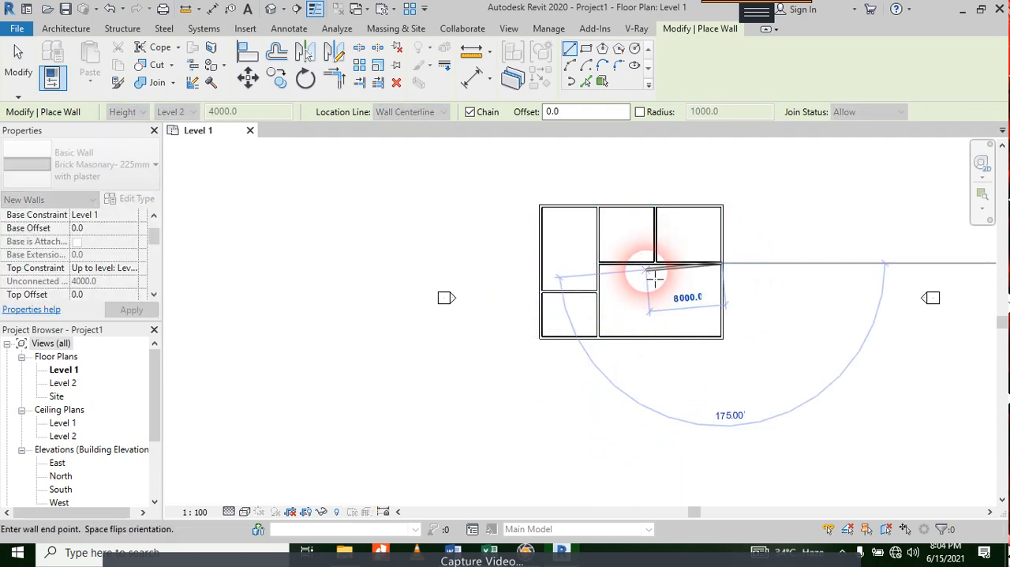
key(Escape)
click(675, 263)
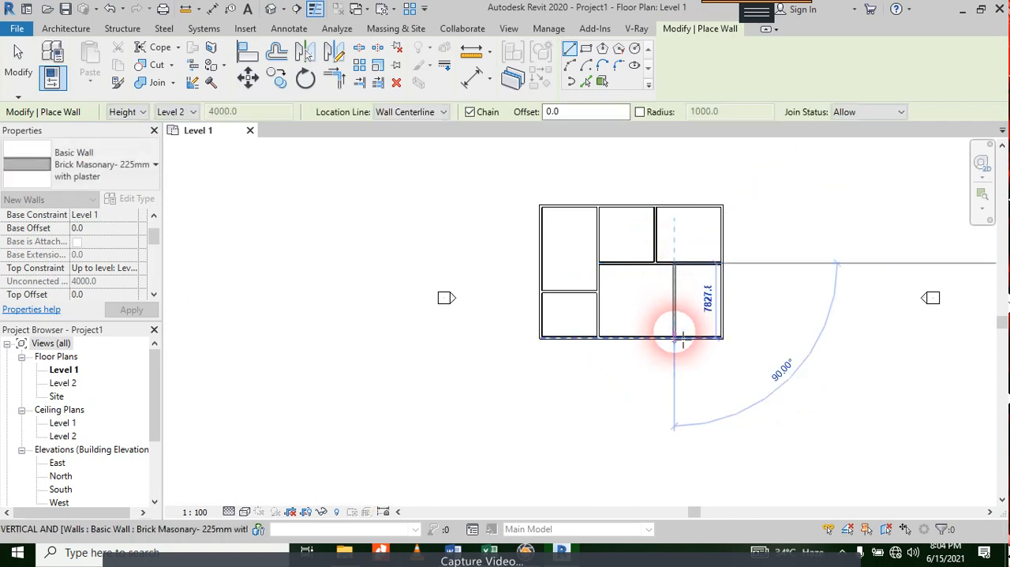
click(674, 338)
key(Escape)
scroll(794, 276, up, 3)
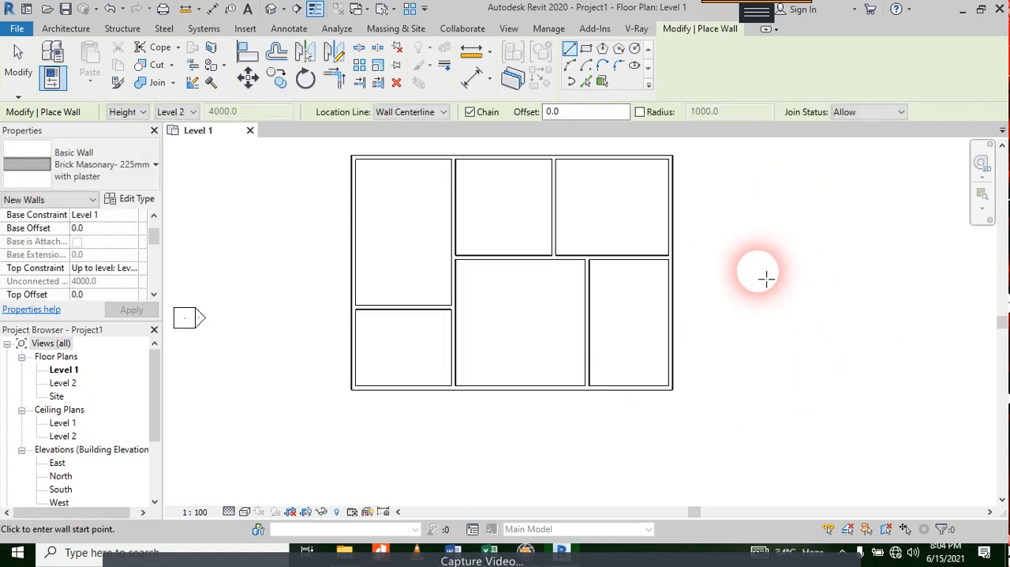
key(Escape)
scroll(733, 249, down, 3)
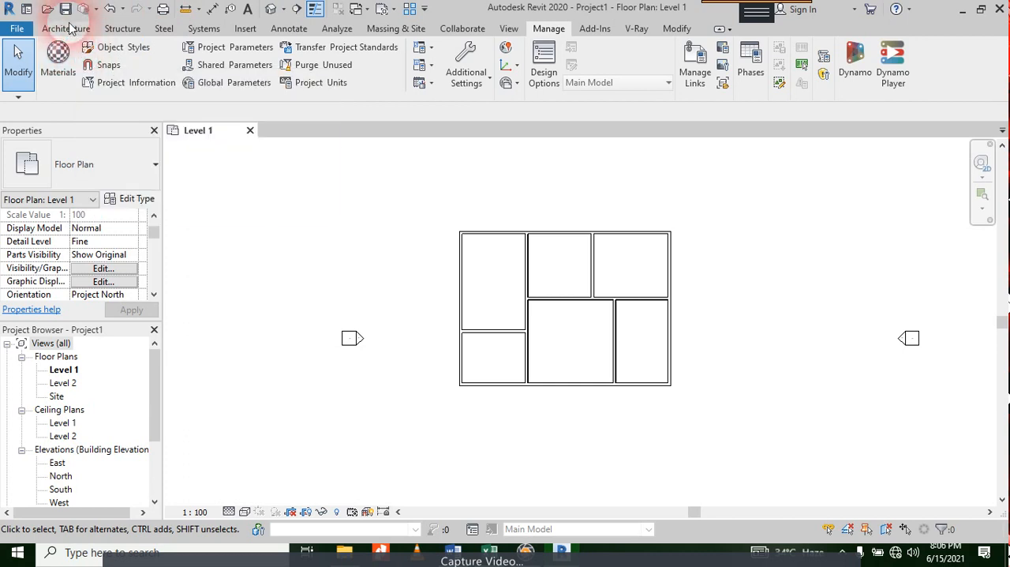
click(675, 33)
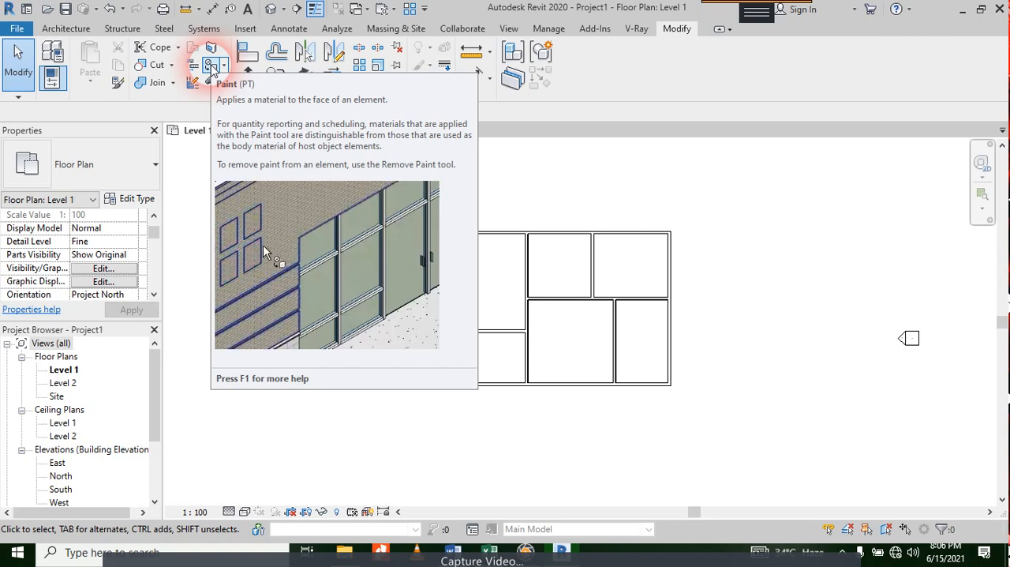
key(p)
key(t)
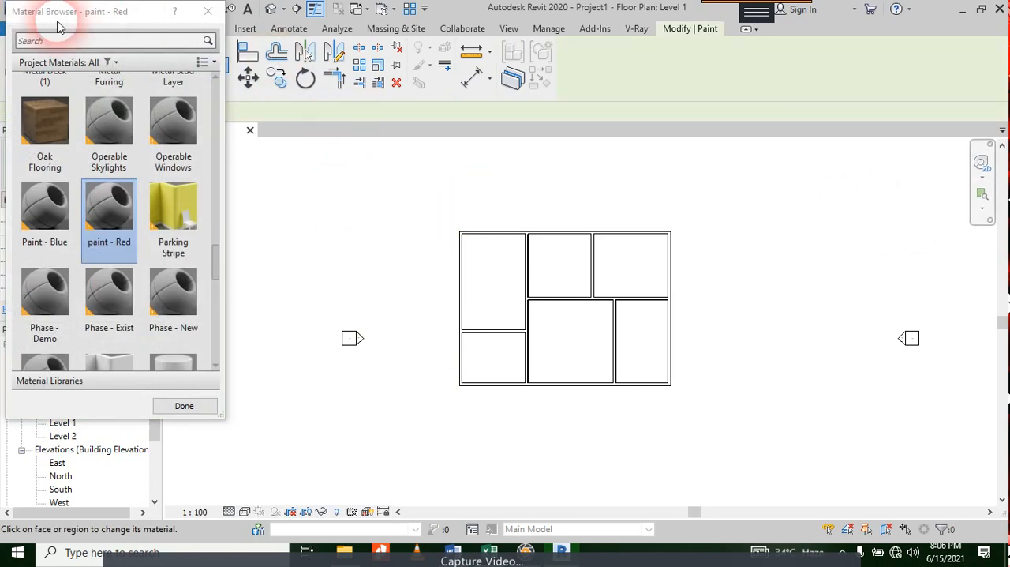
scroll(32, 90, up, 1)
scroll(146, 178, down, 3)
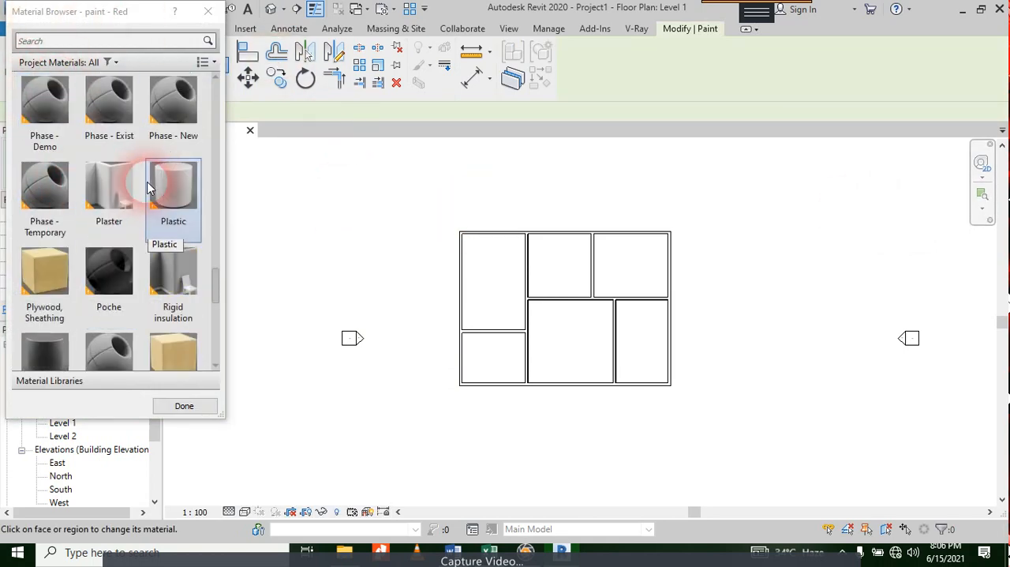
scroll(118, 189, up, 3)
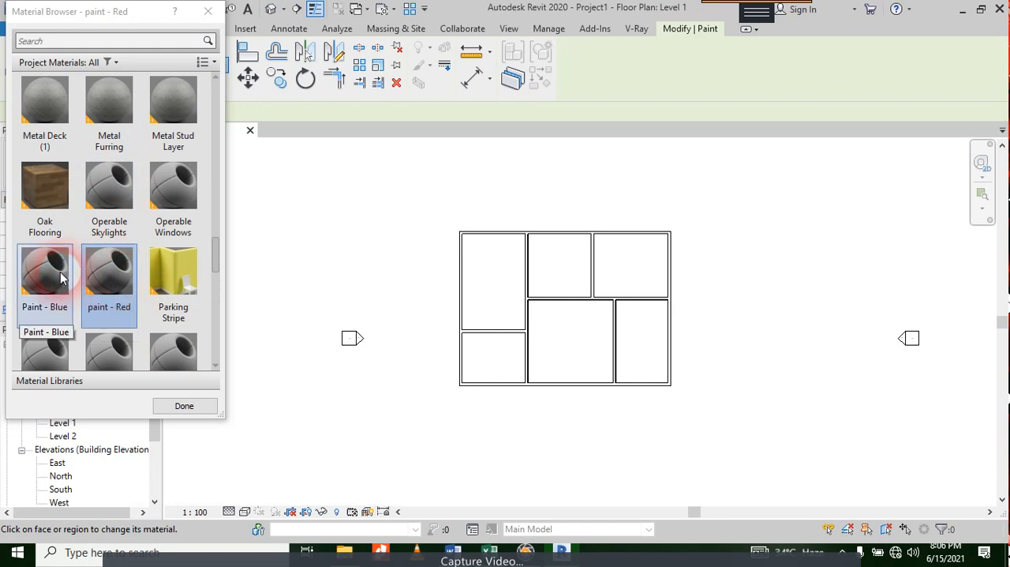
click(207, 11)
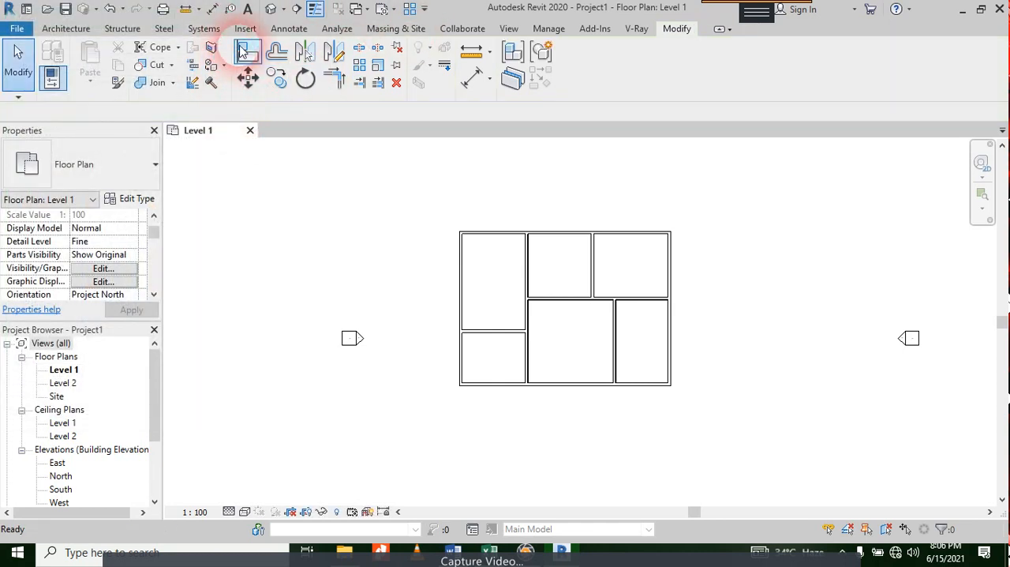
Step: Open the default 3D view and set its detail level to Fine and its visual style to Realistic
click(271, 9)
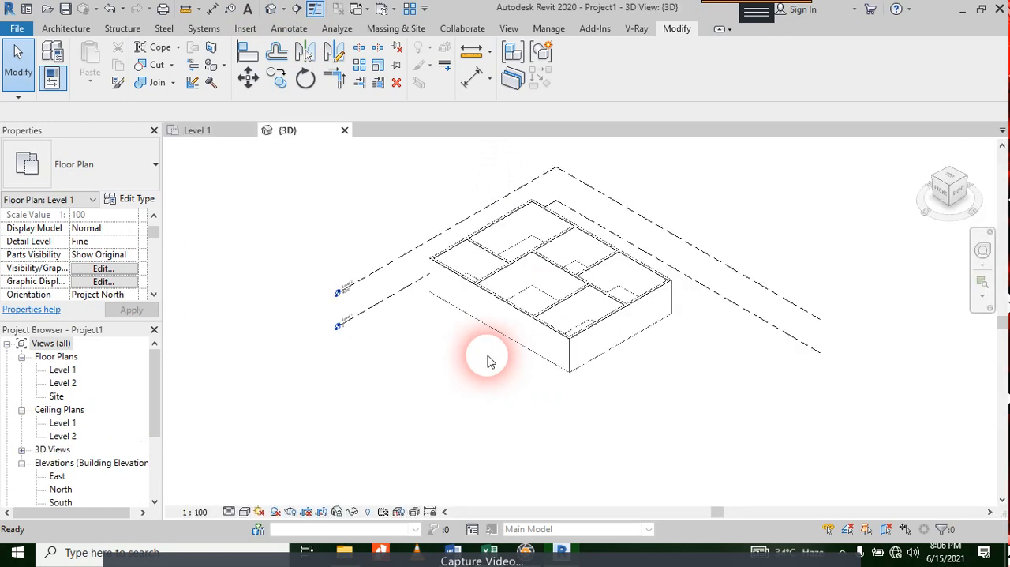
scroll(545, 373, up, 3)
click(229, 513)
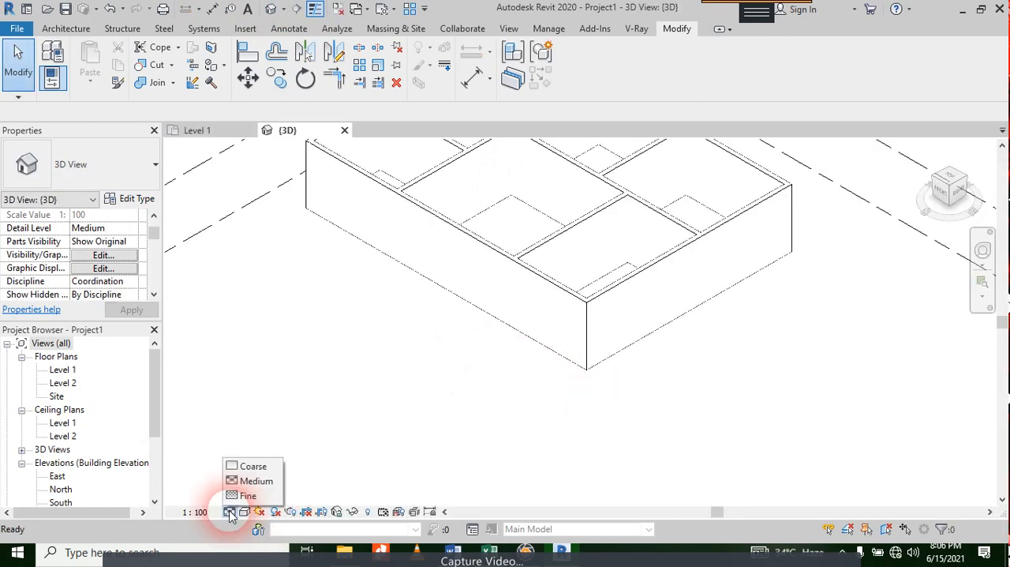
click(246, 495)
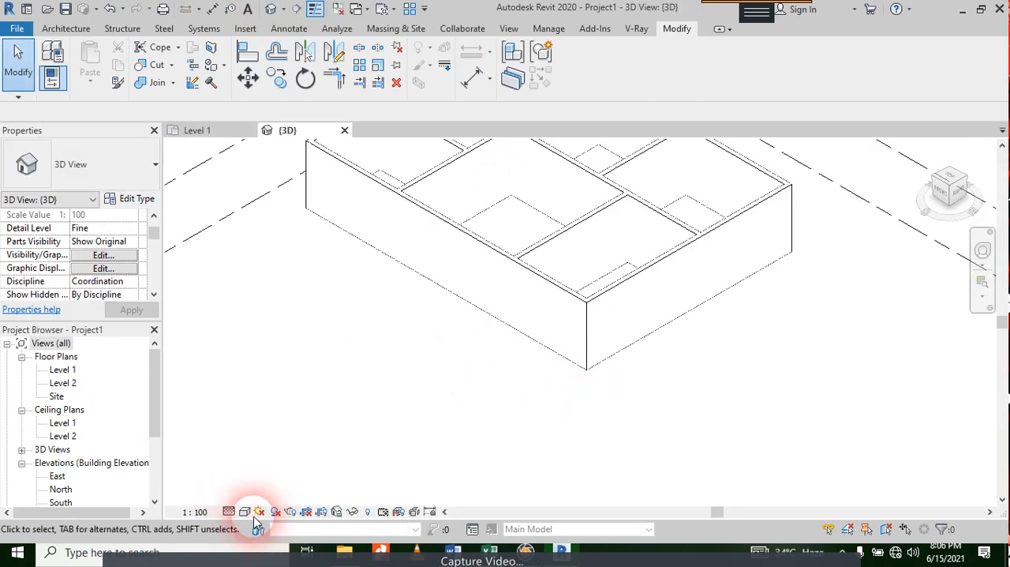
click(246, 511)
click(289, 449)
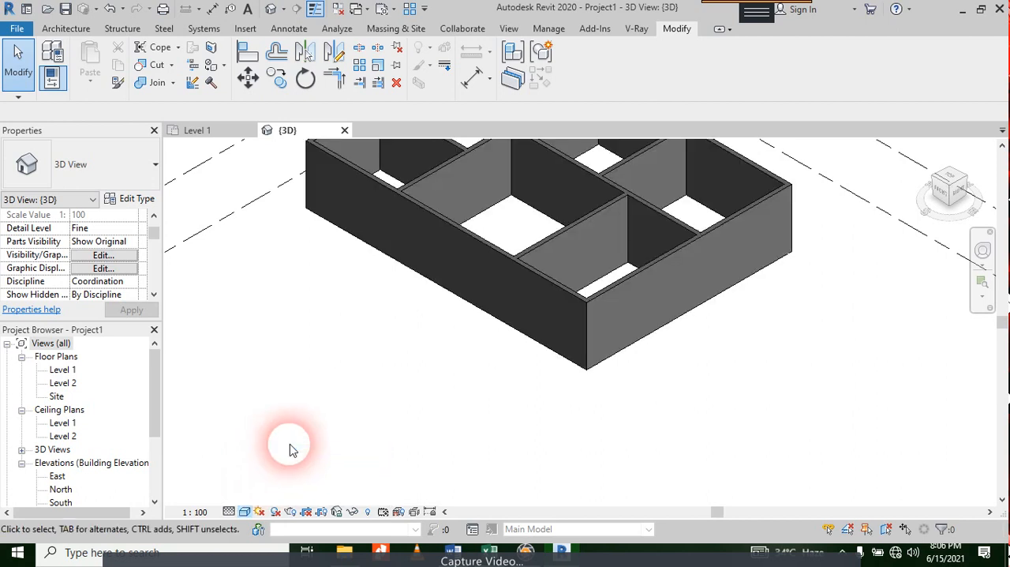
click(244, 511)
click(289, 478)
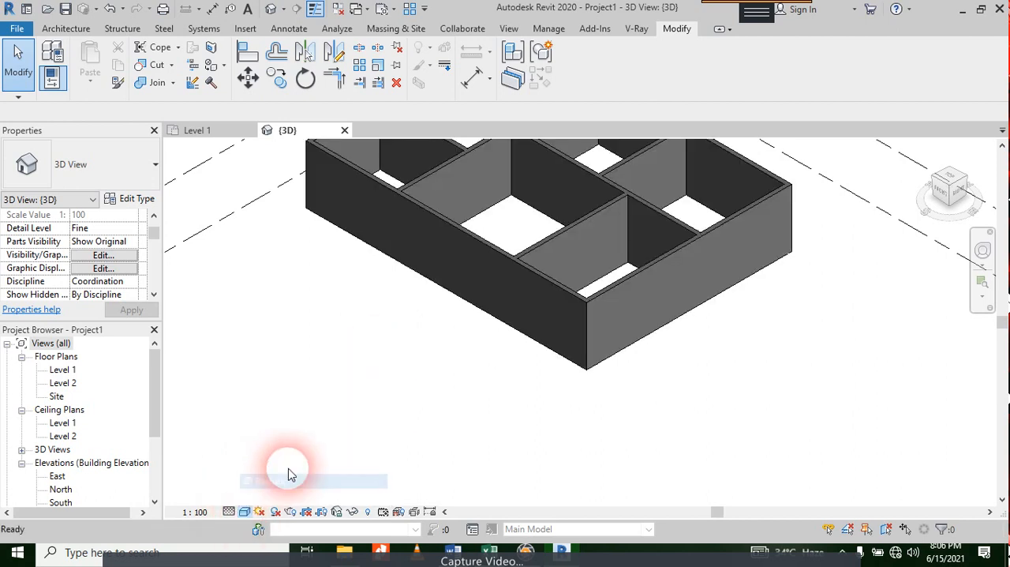
Step: Return to the Level 1 floor plan and set its visual style to Realistic
click(206, 130)
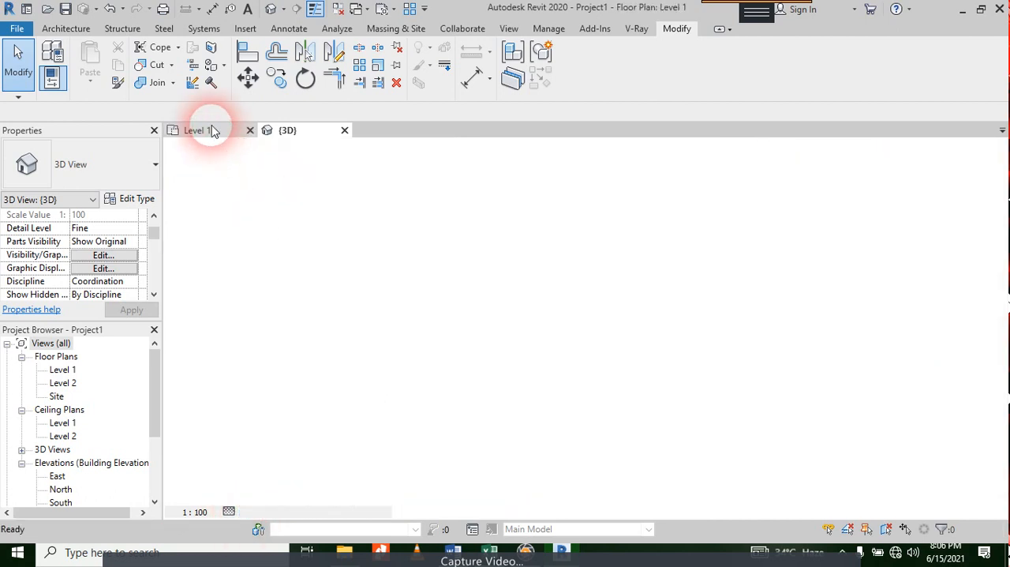
click(245, 511)
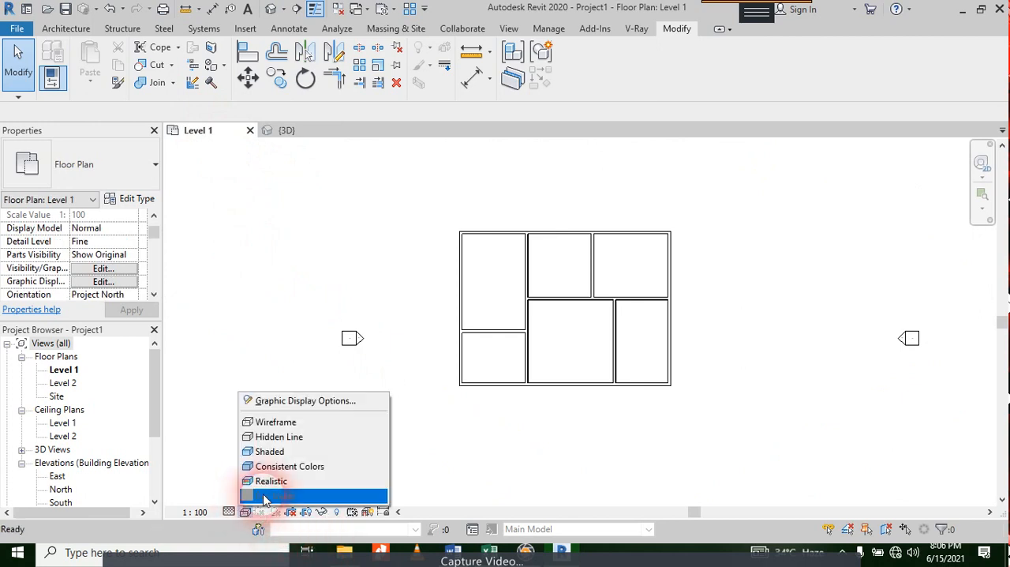
click(269, 481)
scroll(520, 385, up, 5)
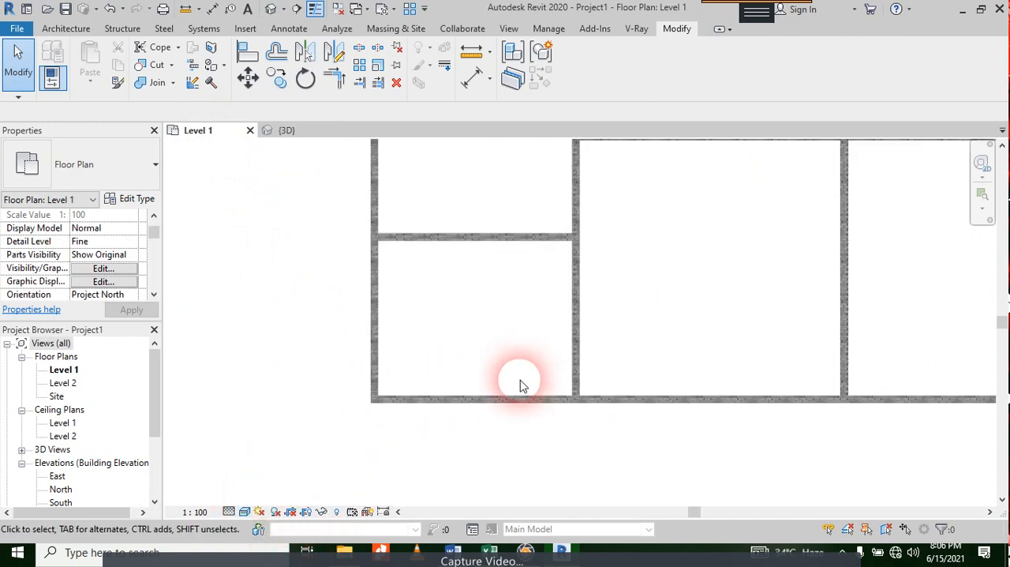
scroll(520, 385, up, 6)
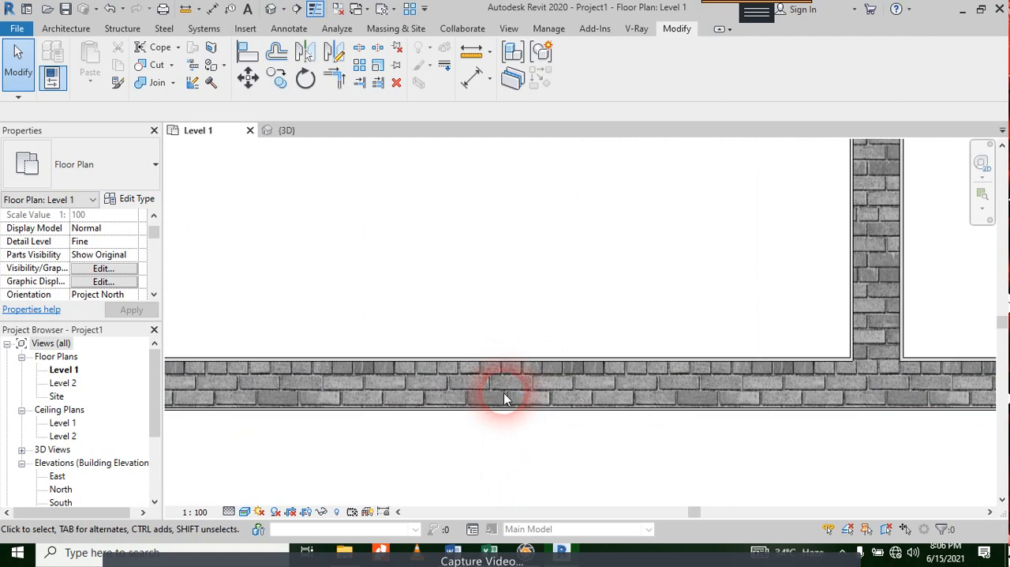
Step: Try the Coarse and Medium detail levels on the plan's brick walls and set the level back to Fine
click(229, 511)
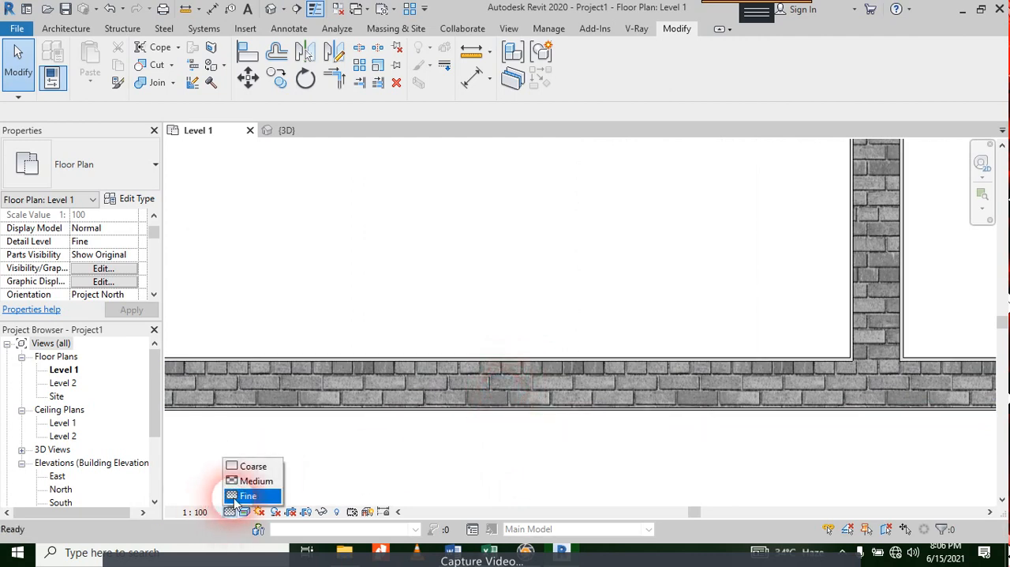
click(241, 467)
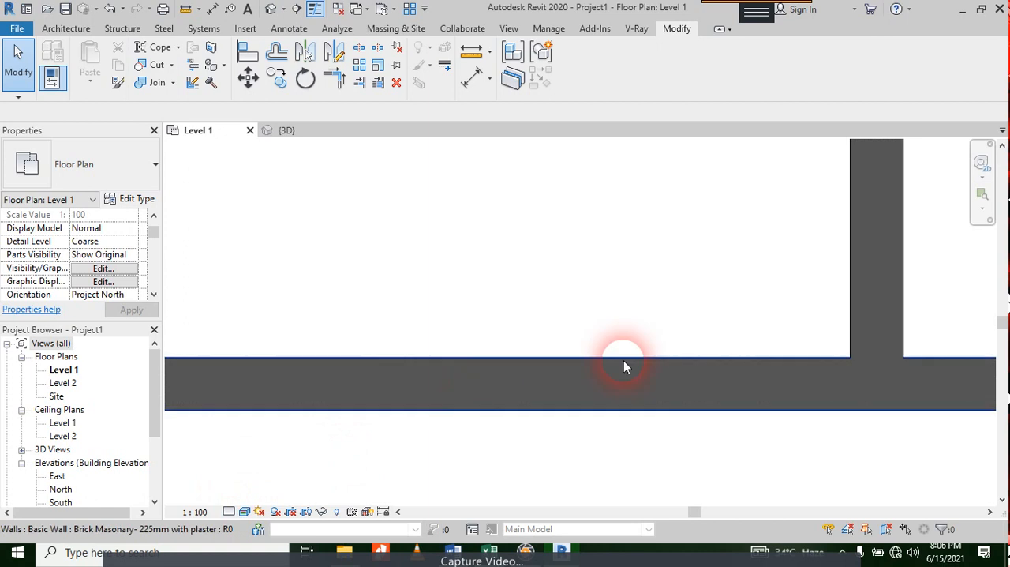
click(229, 511)
click(246, 478)
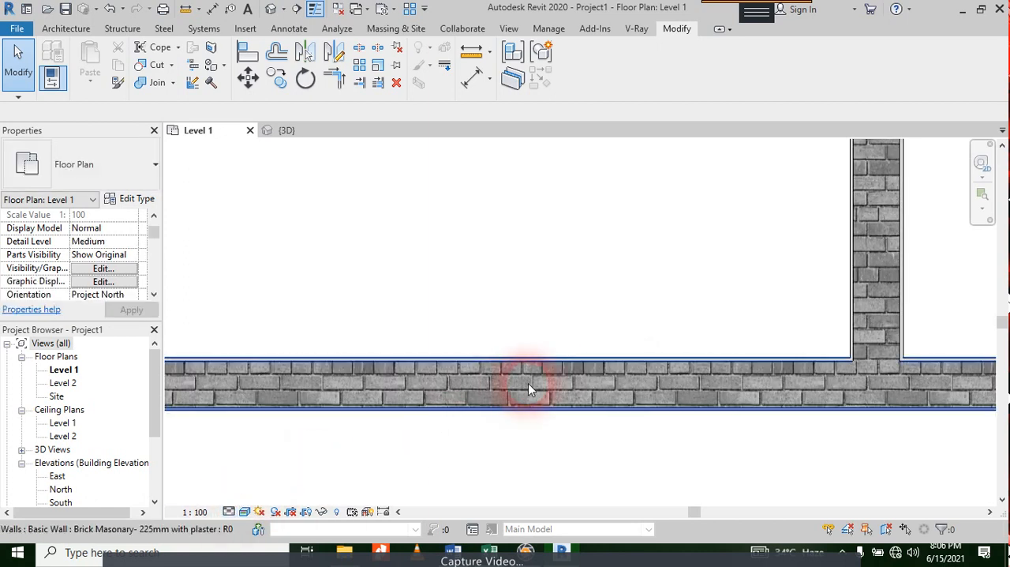
scroll(241, 415, up, 4)
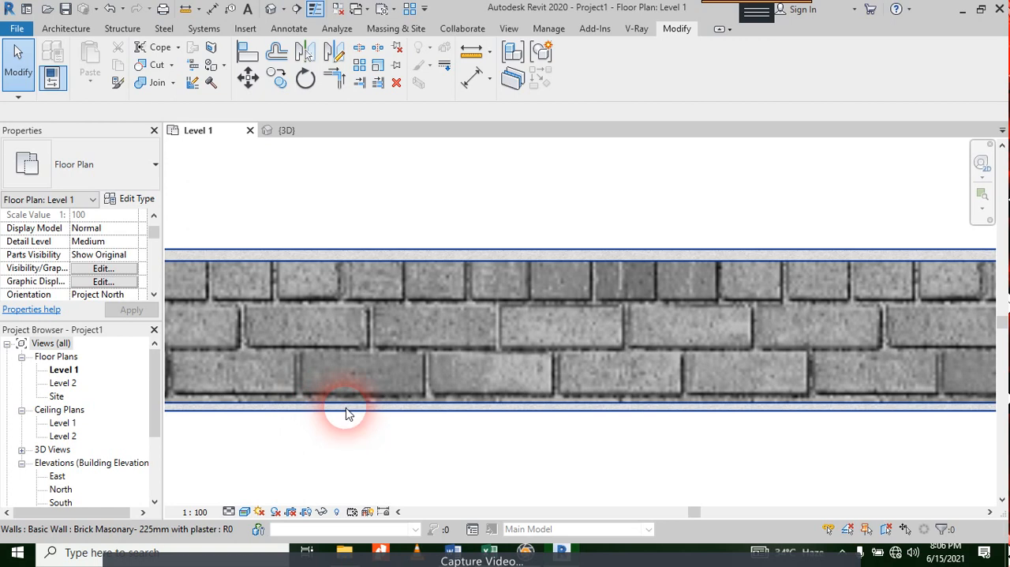
click(230, 513)
click(241, 495)
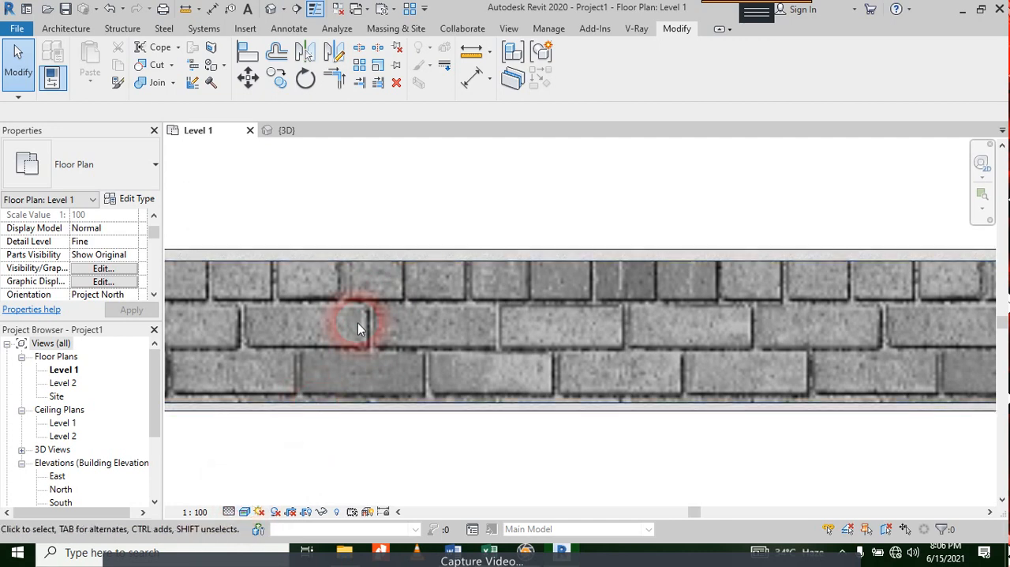
scroll(470, 339, down, 5)
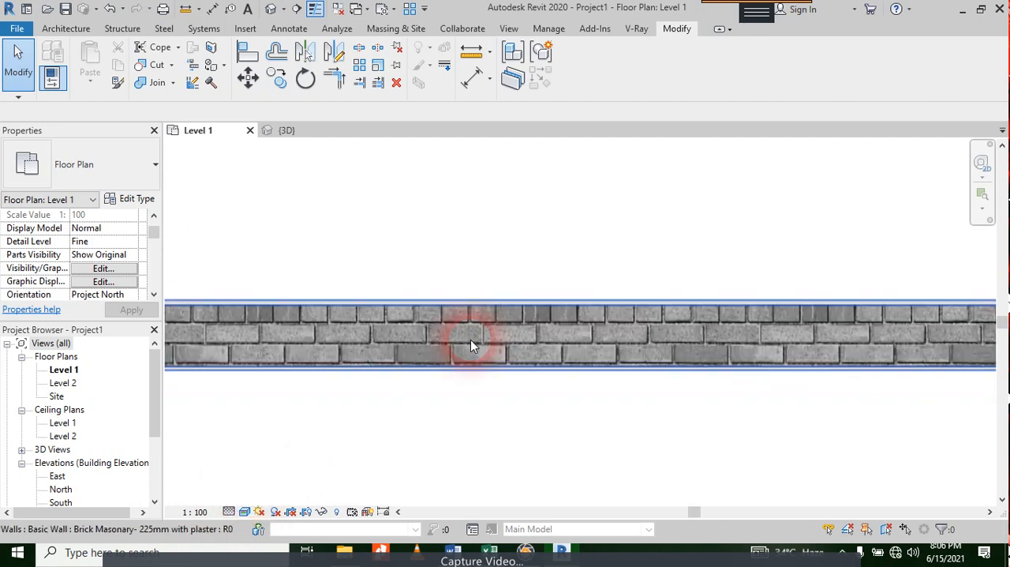
scroll(470, 347, down, 2)
mouse_move(517, 323)
middle_down()
mouse_move(542, 326)
mouse_move(521, 339)
middle_up()
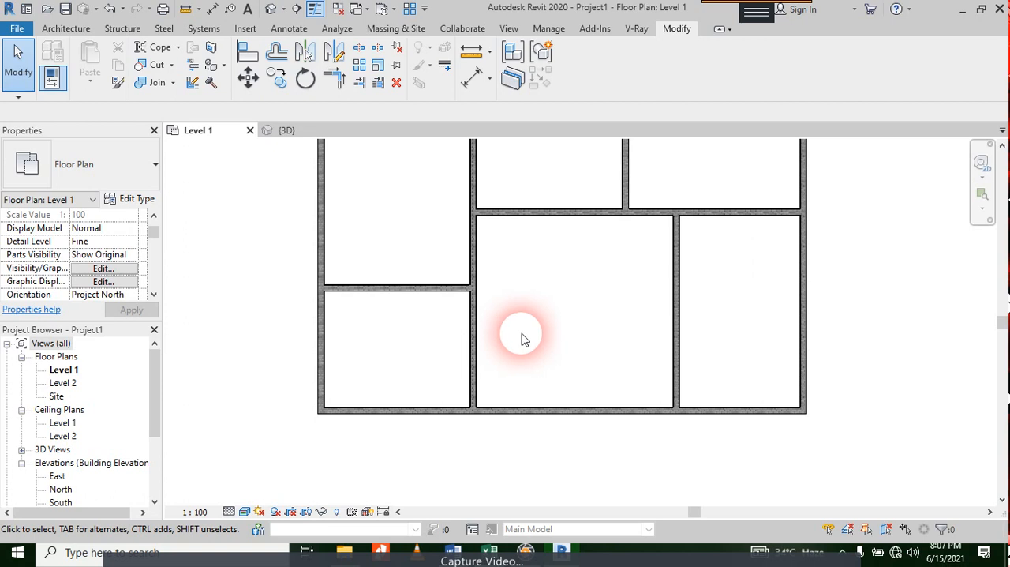
scroll(521, 338, down, 2)
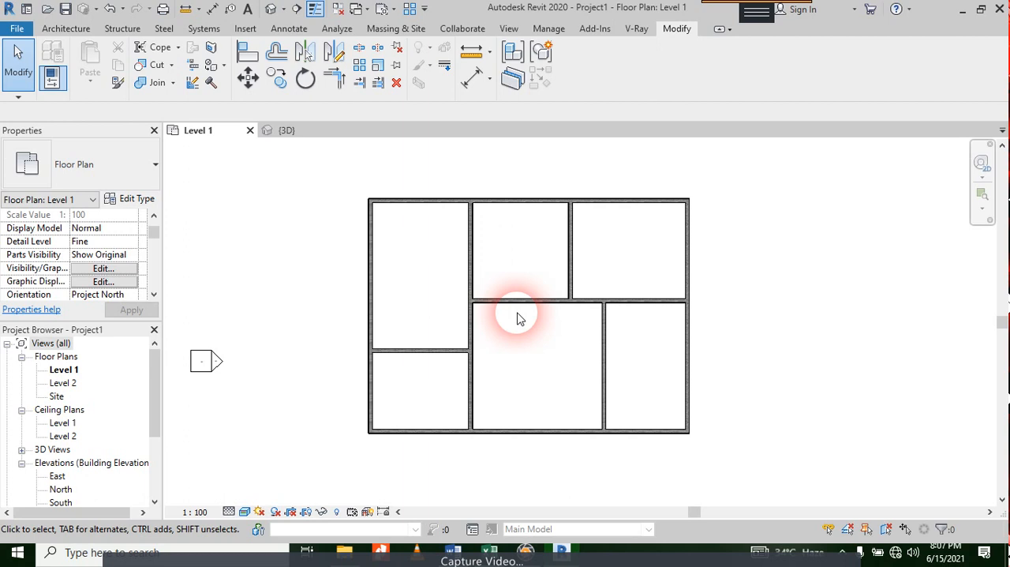
scroll(521, 318, up, 3)
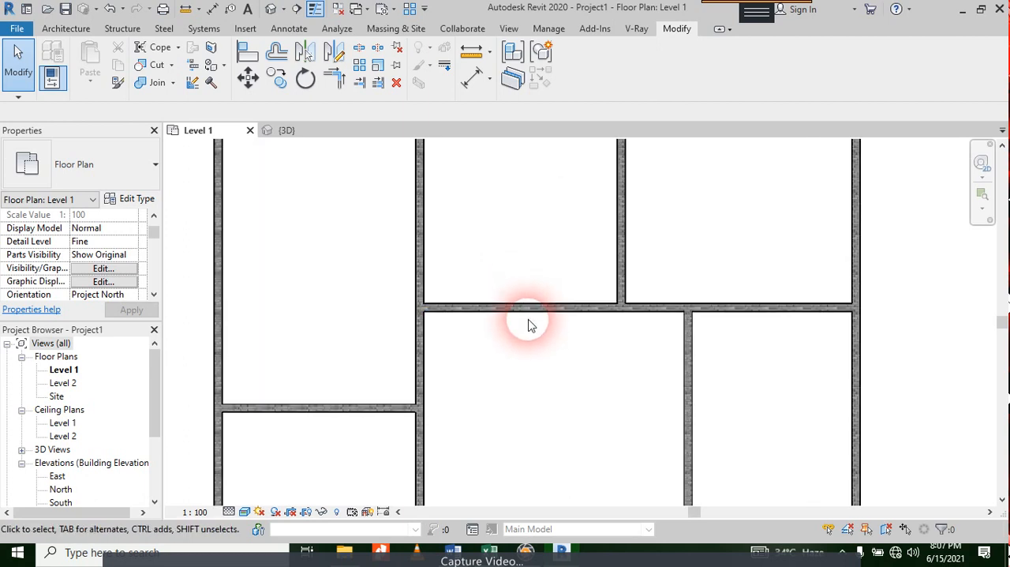
scroll(529, 319, down, 2)
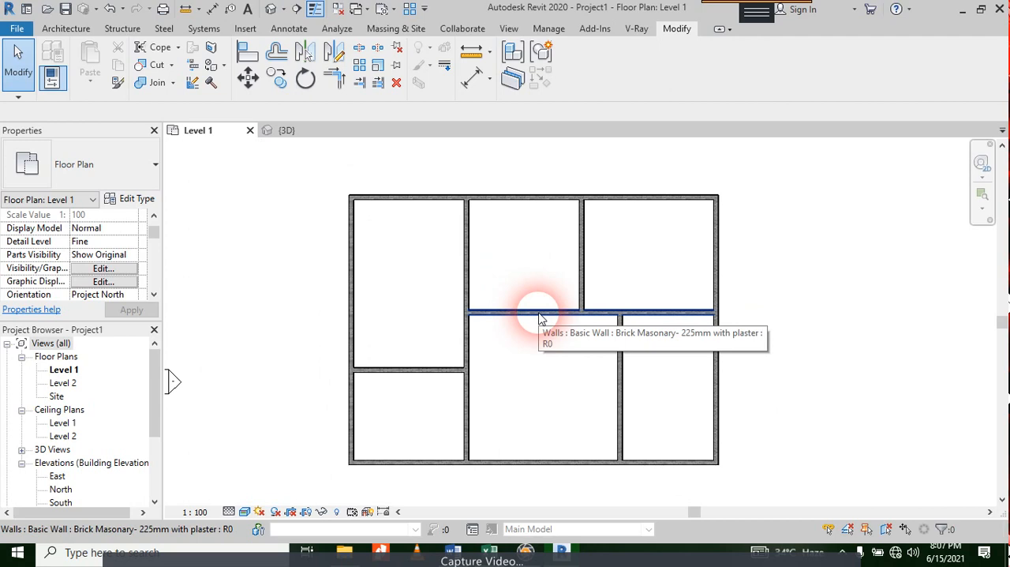
Step: In the 3D view, paint the outer face of the right exterior wall with the Paint - Blue material and finish painting
click(285, 130)
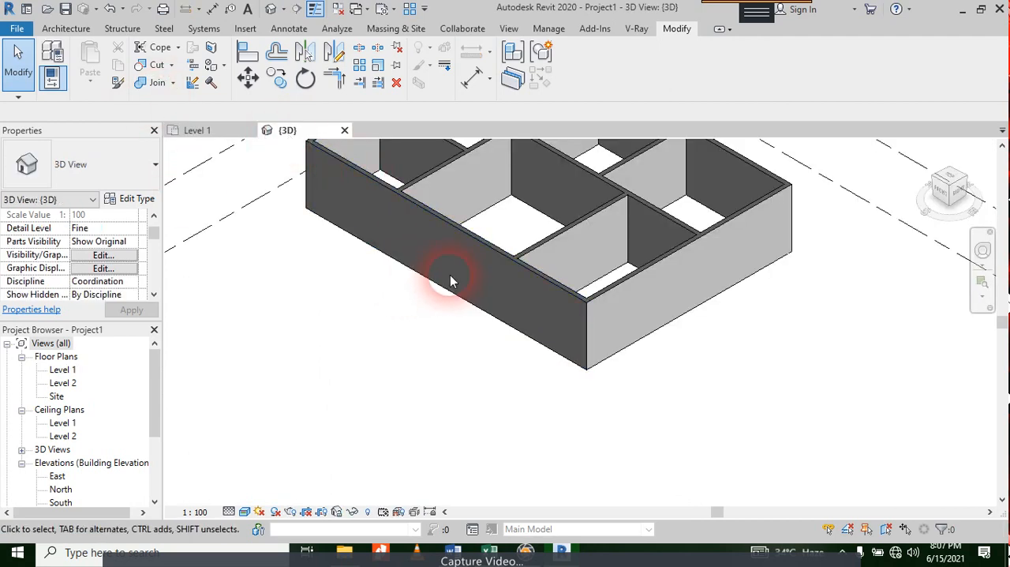
middle_drag(450, 275, 408, 445)
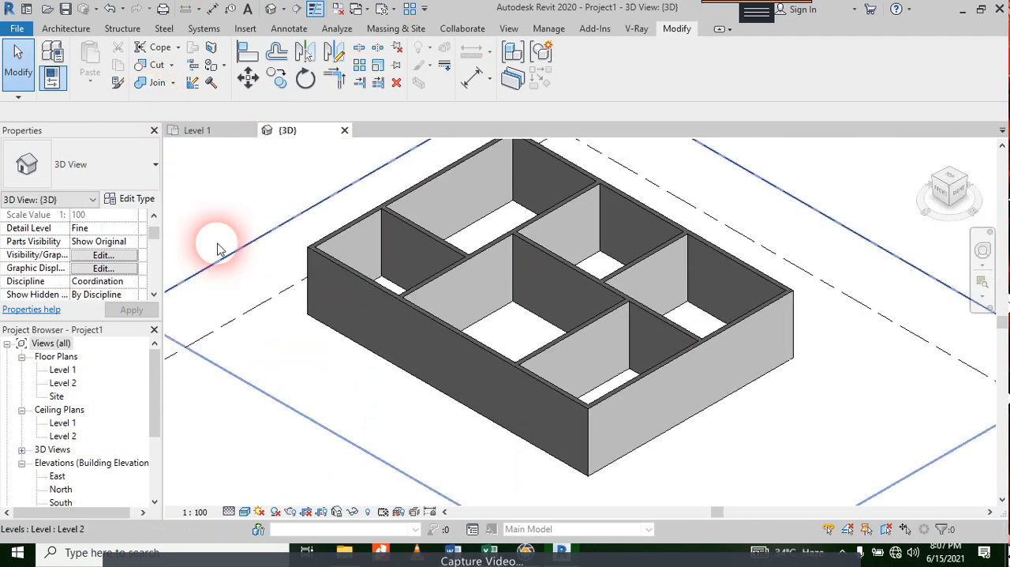
key(p)
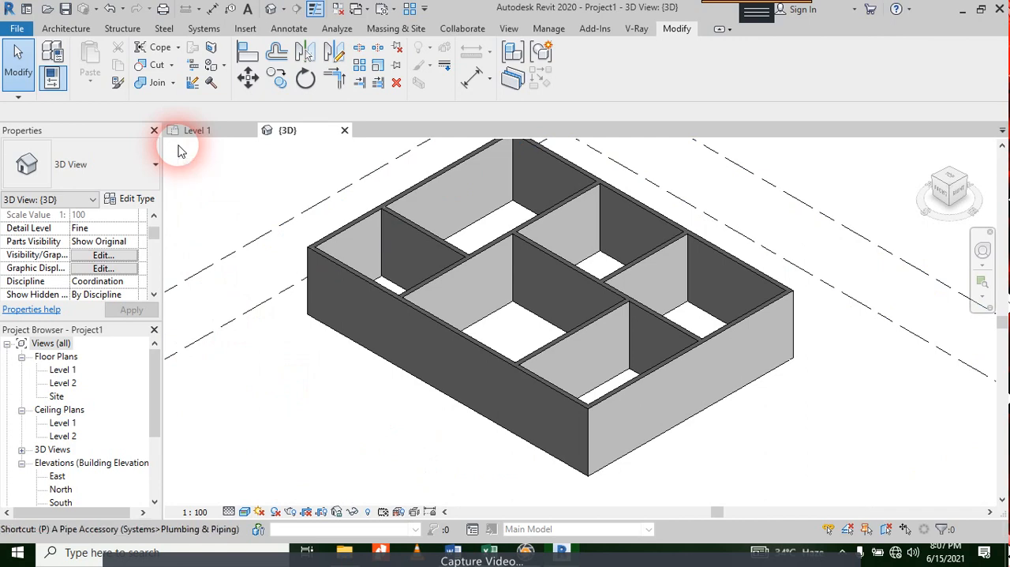
key(t)
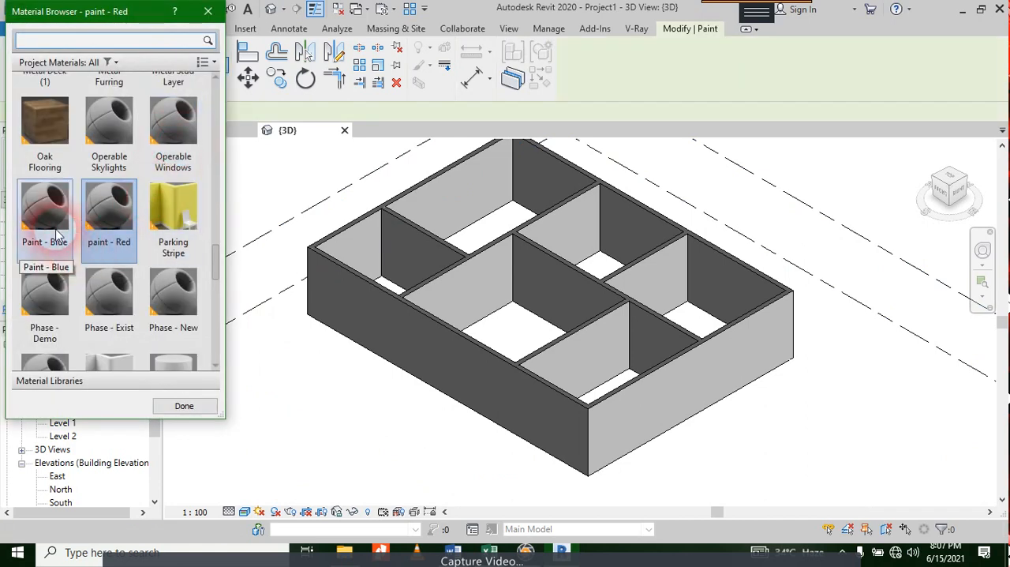
click(41, 204)
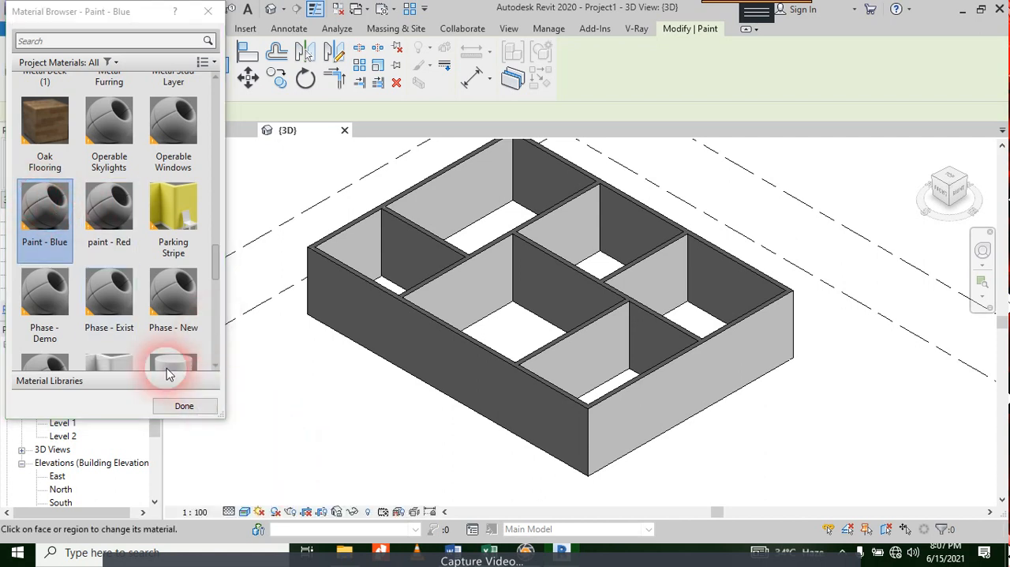
scroll(158, 361, down, 1)
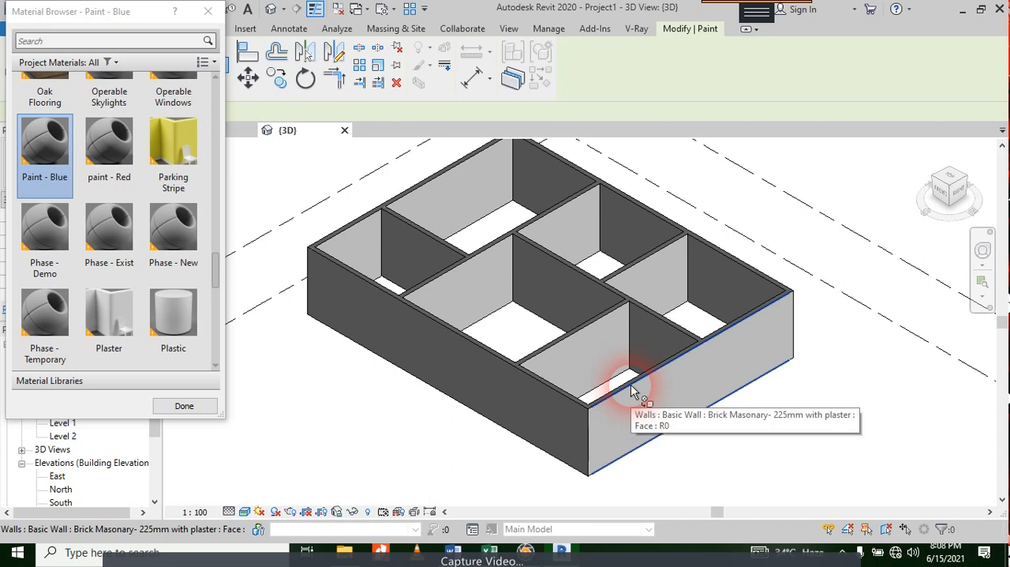
scroll(631, 385, up, 3)
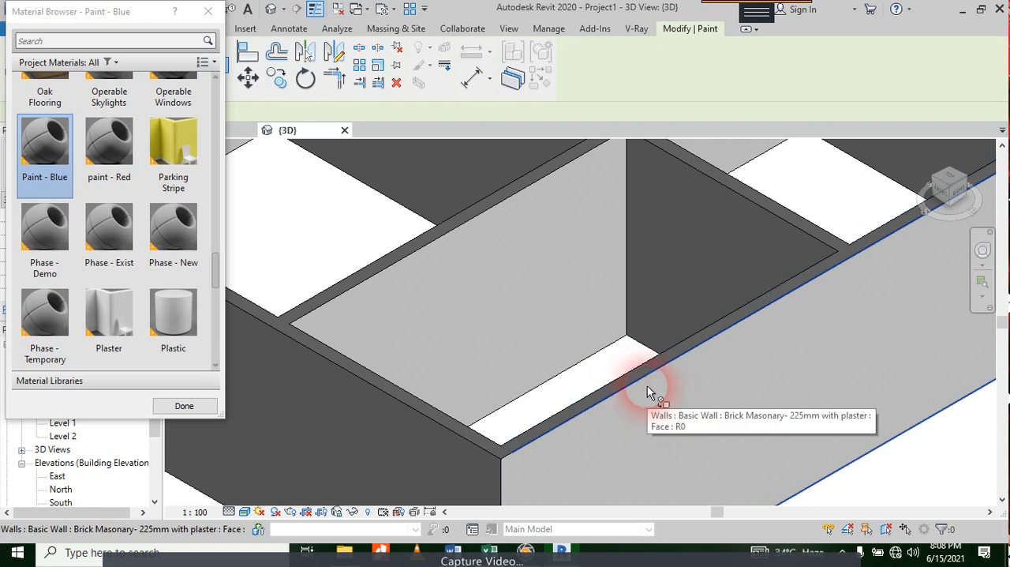
scroll(647, 386, down, 3)
scroll(728, 352, down, 2)
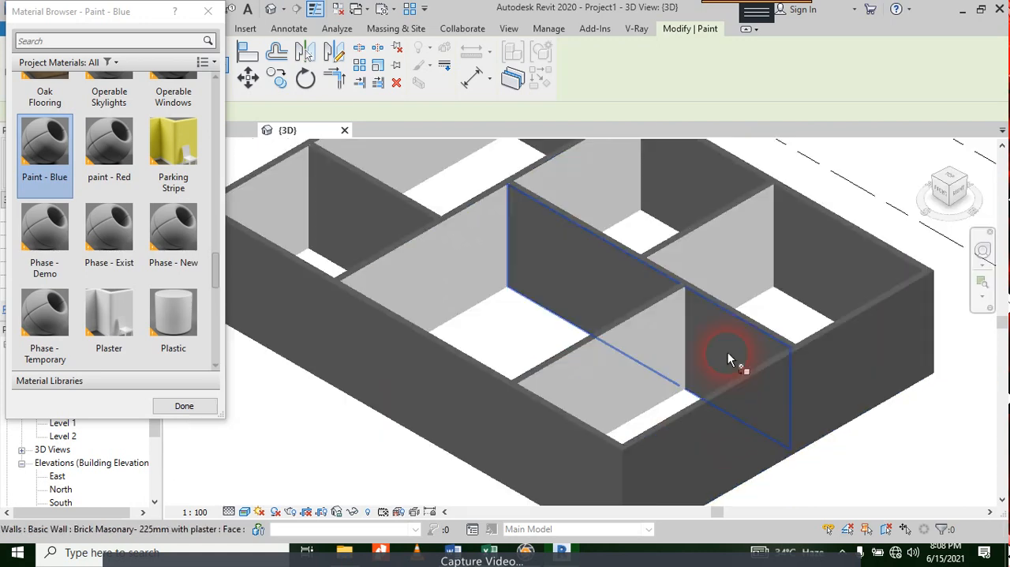
scroll(742, 395, down, 3)
scroll(714, 388, up, 3)
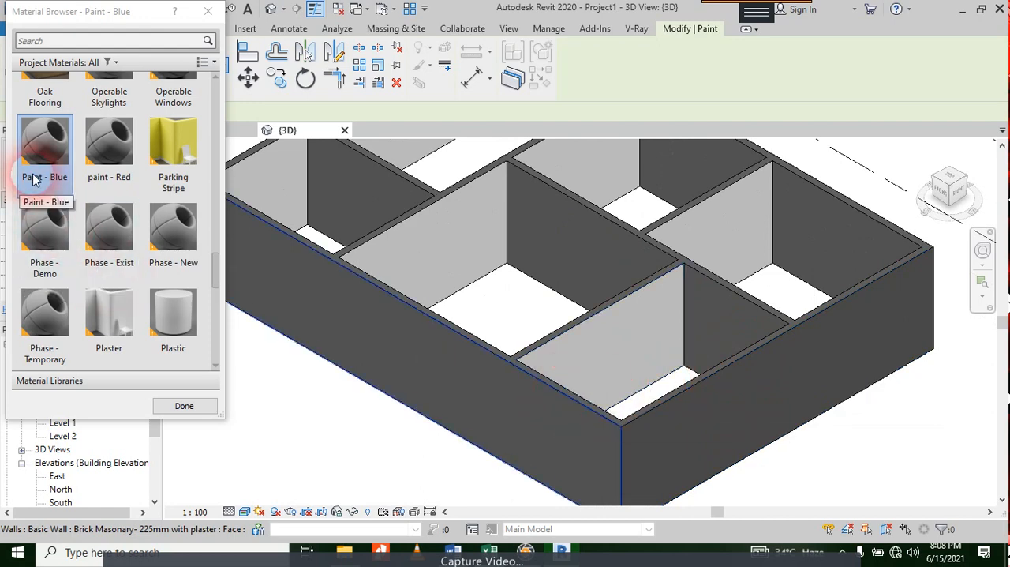
click(208, 11)
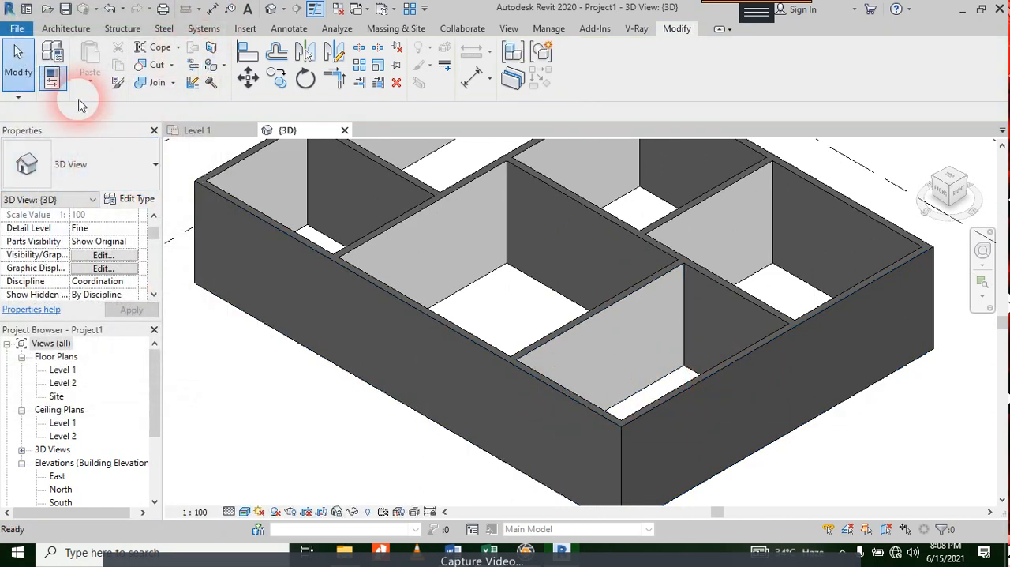
Step: Set the 3D view's detail level to Fine and its visual style to Shaded
click(547, 29)
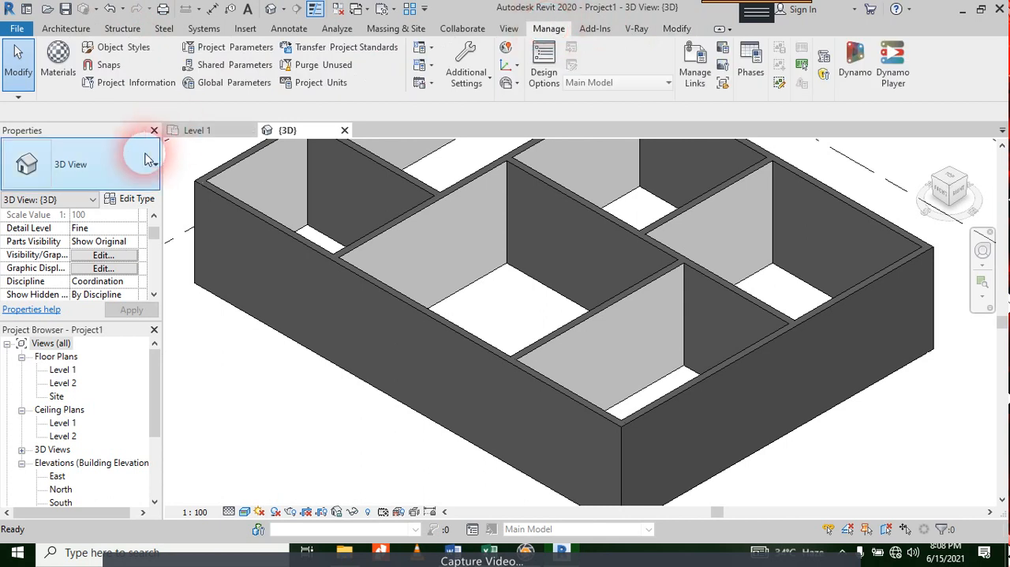
click(229, 513)
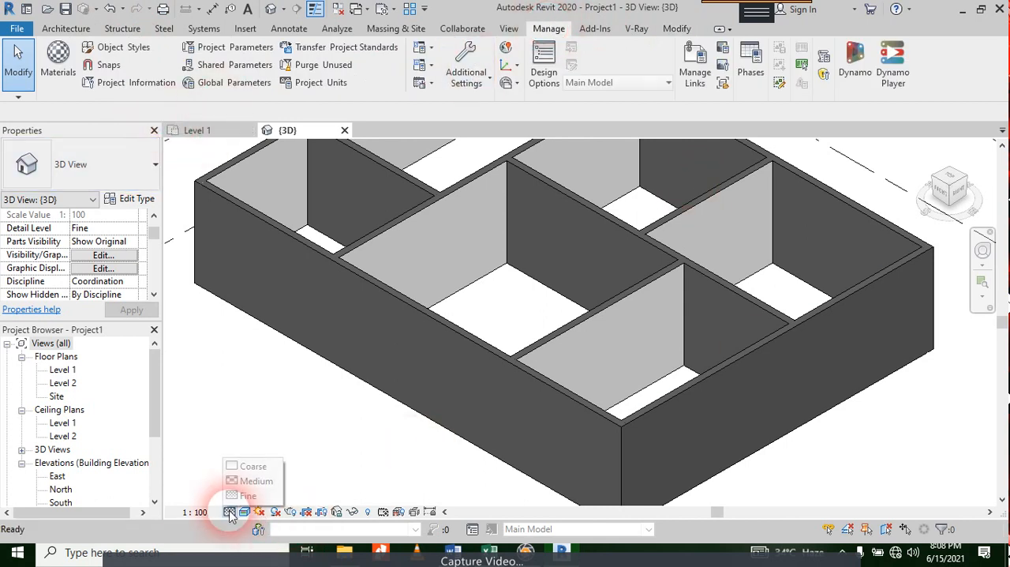
click(248, 495)
click(244, 512)
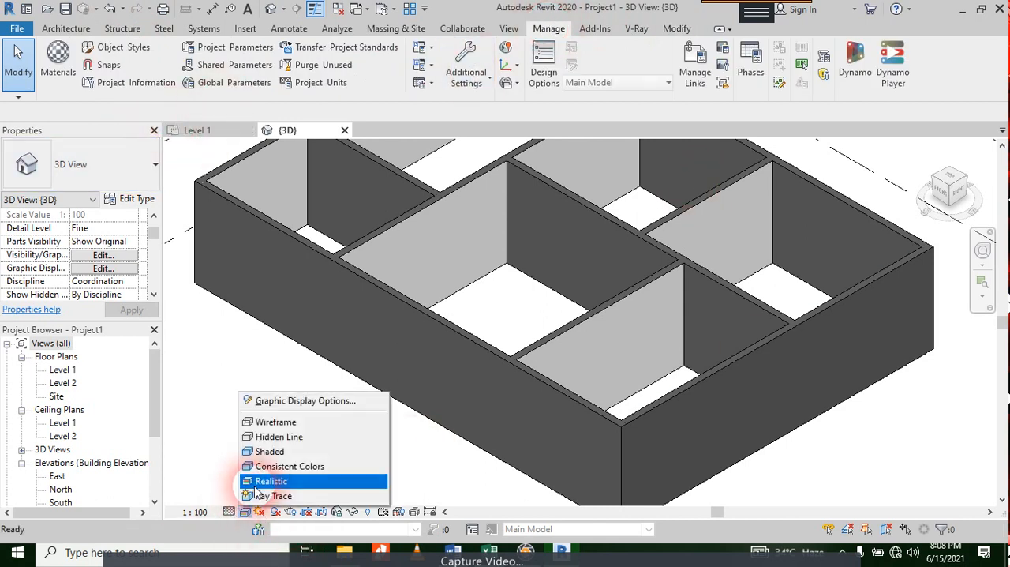
click(269, 451)
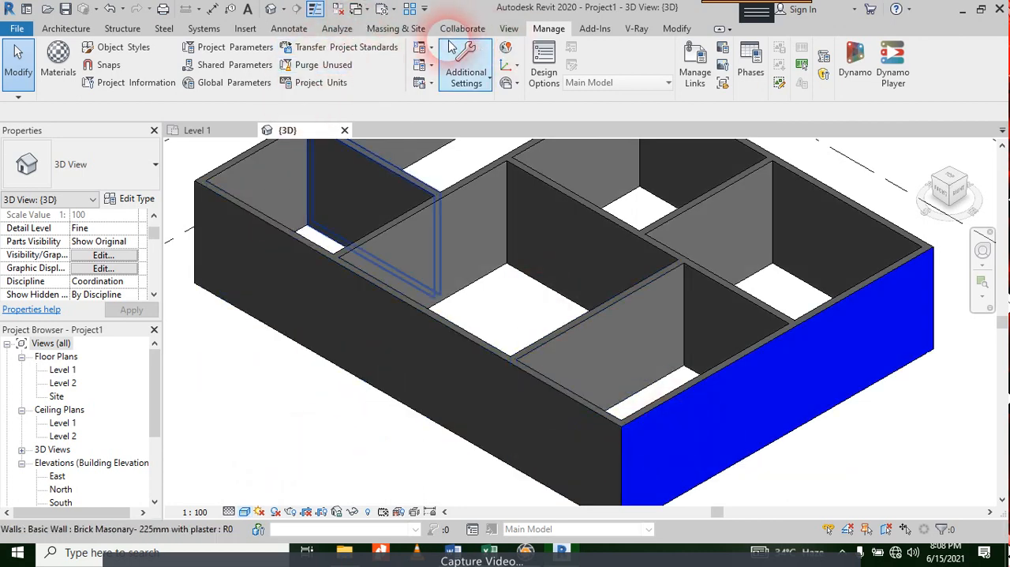
Step: Paint the outer faces of the three remaining exterior walls with the Paint - Blue material
key(p)
key(t)
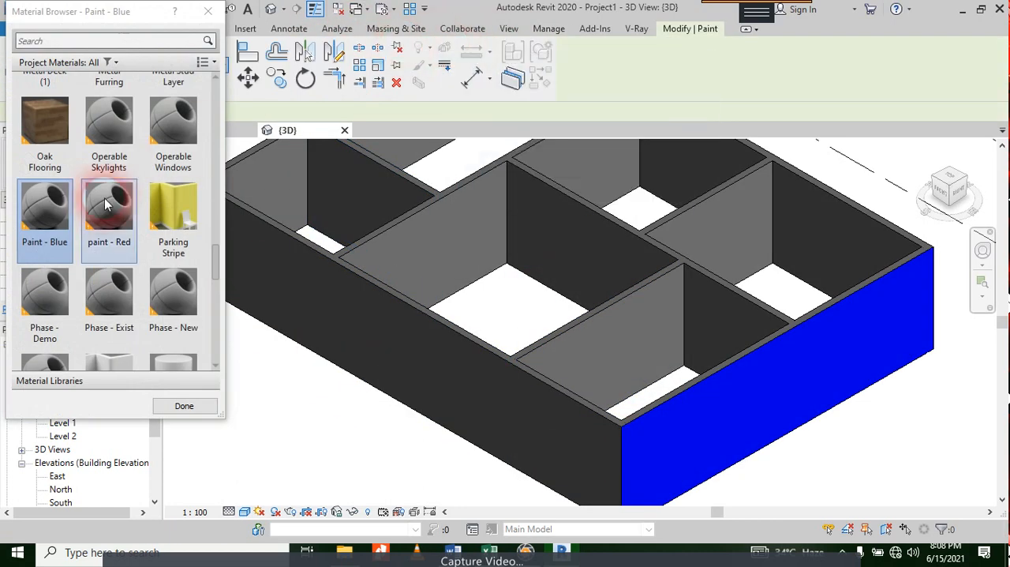
click(536, 383)
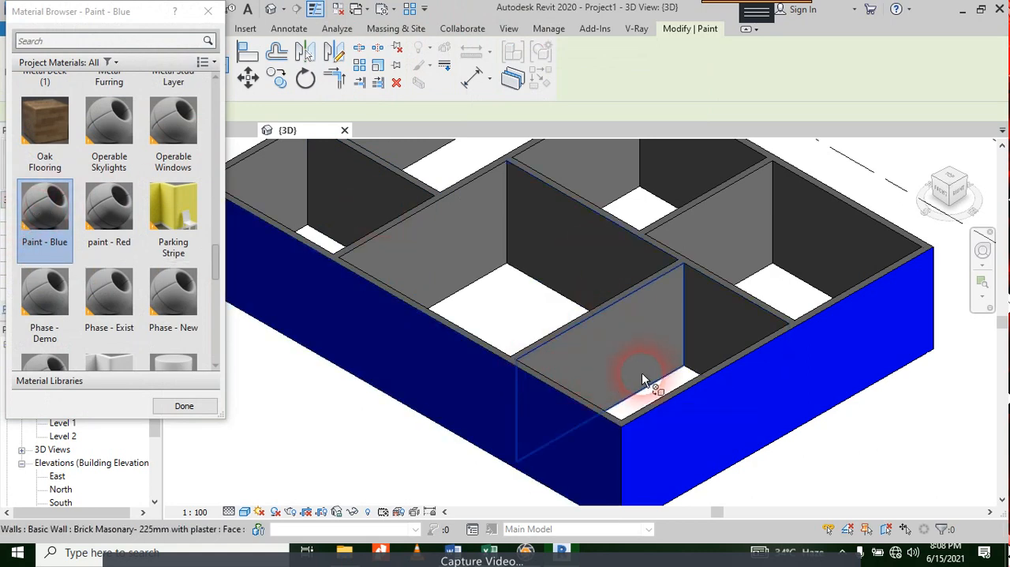
scroll(703, 370, down, 5)
shift+middle_drag(700, 379, 785, 439)
scroll(706, 372, up, 3)
scroll(469, 221, up, 4)
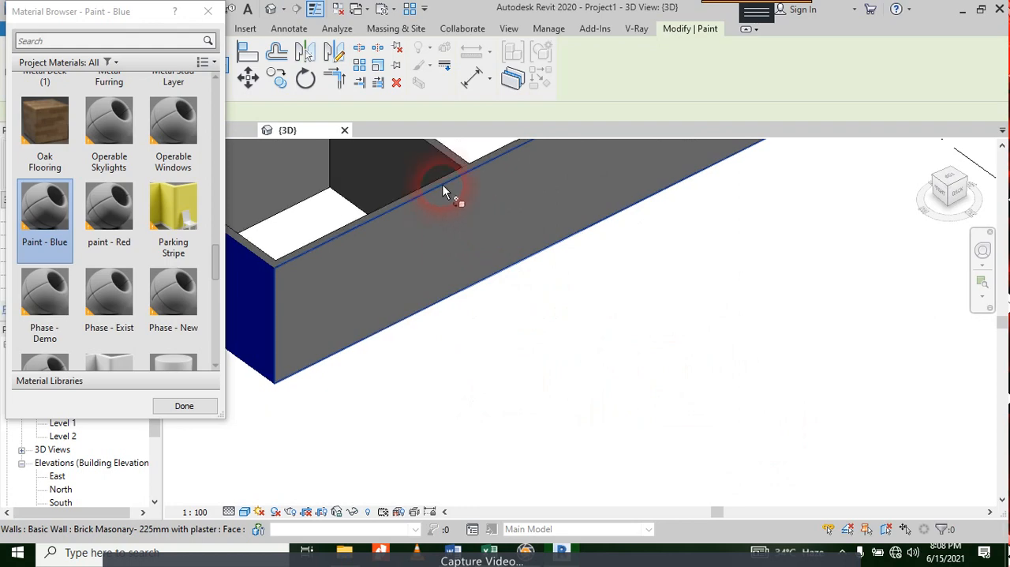
click(443, 192)
scroll(550, 356, down, 5)
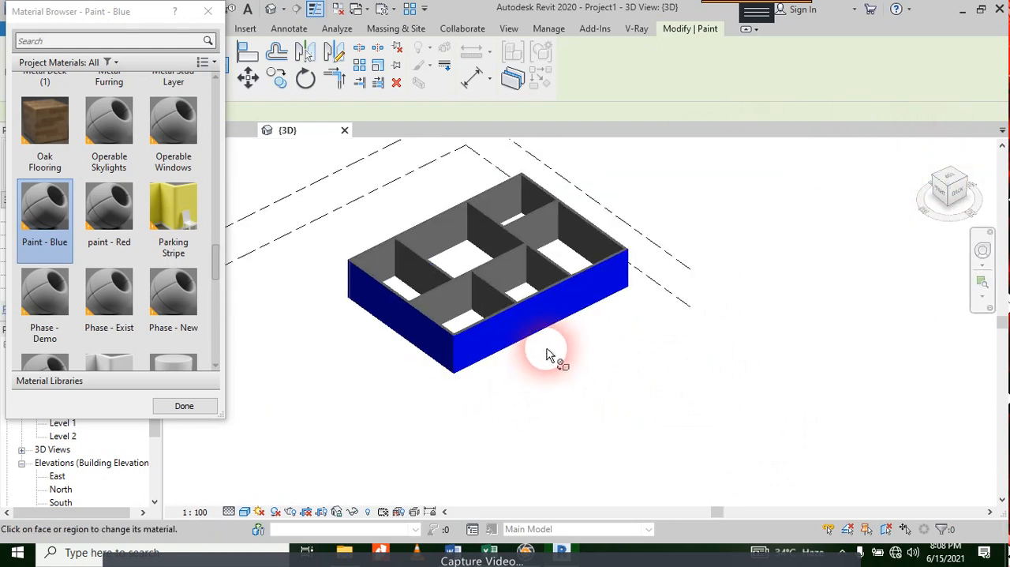
scroll(550, 355, down, 3)
shift+middle_drag(605, 342, 496, 346)
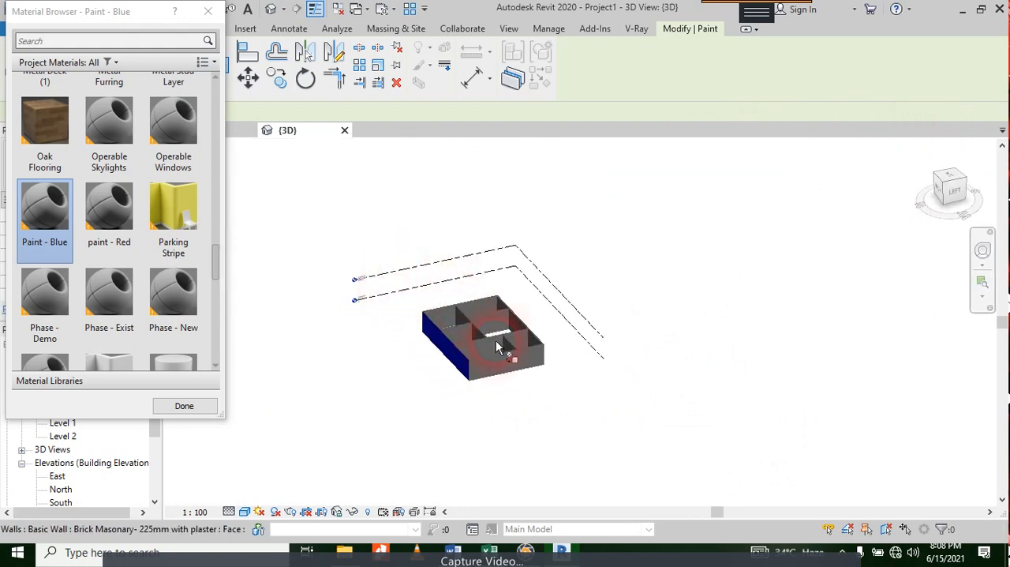
scroll(497, 348, up, 5)
click(504, 374)
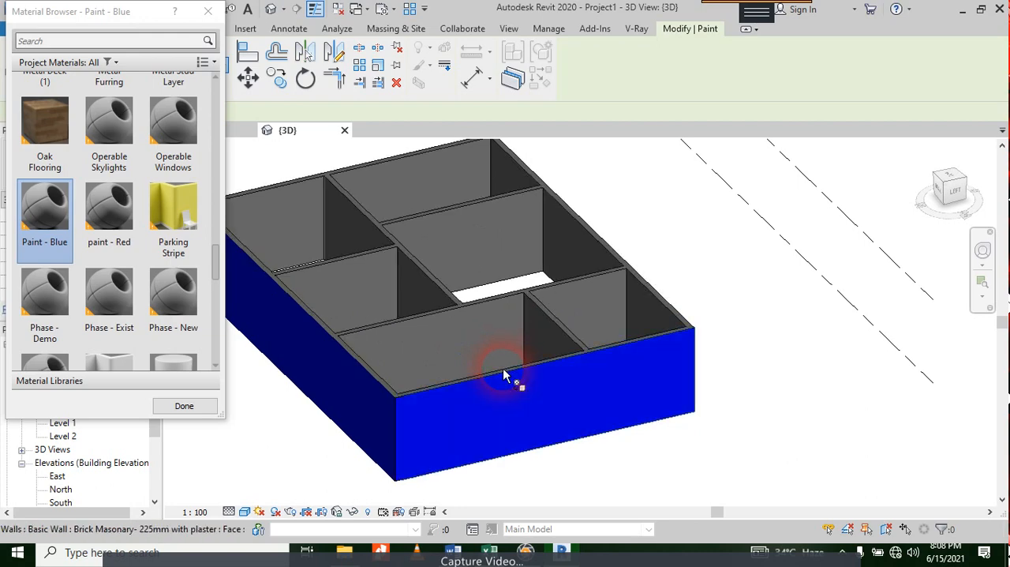
Step: Choose the paint - Red material and paint the cross-wall, dividing-wall and short partition faces plus the far exterior wall's inner face
scroll(504, 374, down, 4)
shift+middle_drag(489, 332, 393, 330)
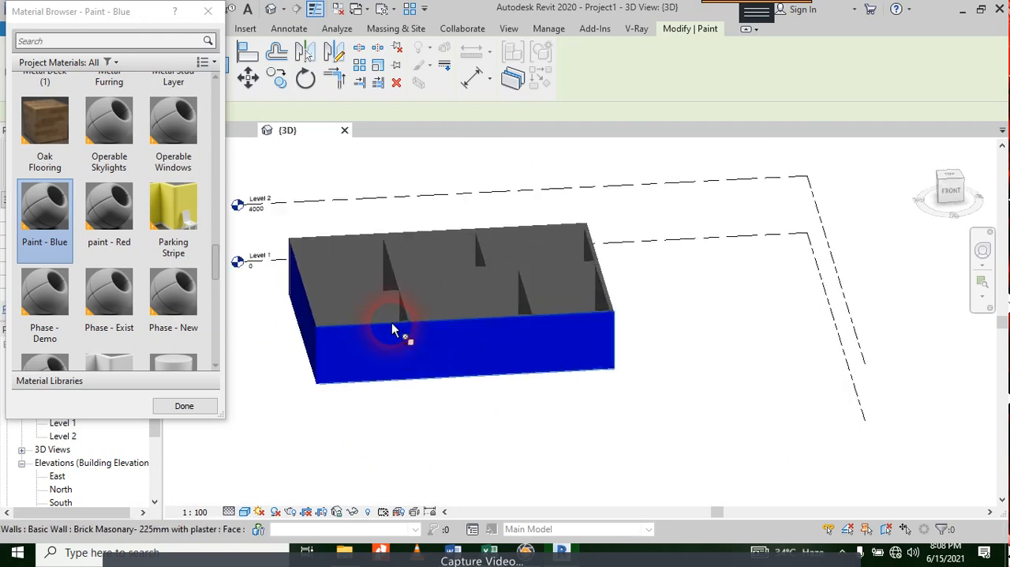
scroll(457, 405, down, 5)
scroll(420, 366, up, 1)
scroll(613, 374, up, 3)
shift+middle_drag(614, 374, 510, 463)
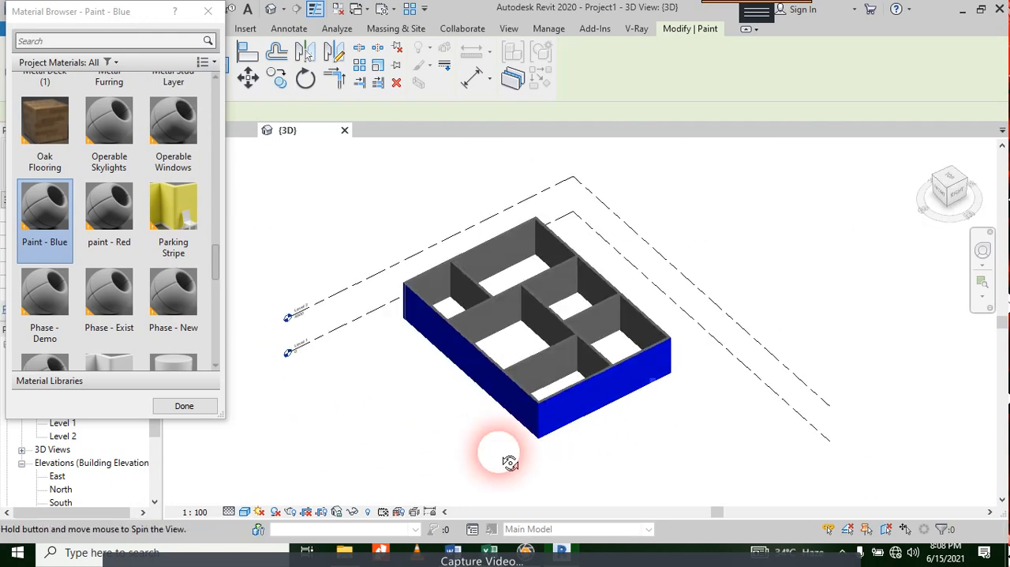
scroll(621, 271, up, 5)
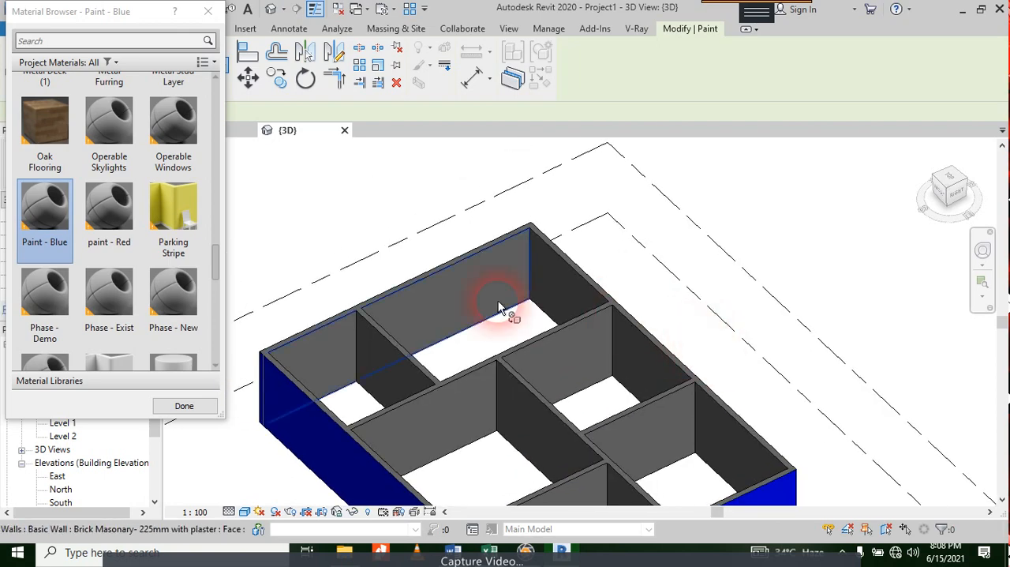
click(109, 221)
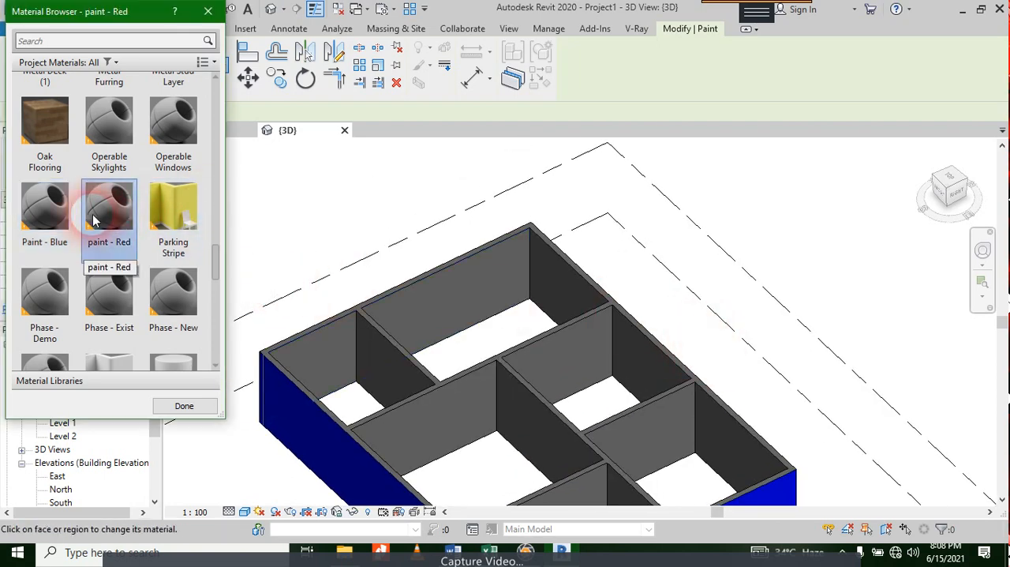
click(525, 349)
click(518, 379)
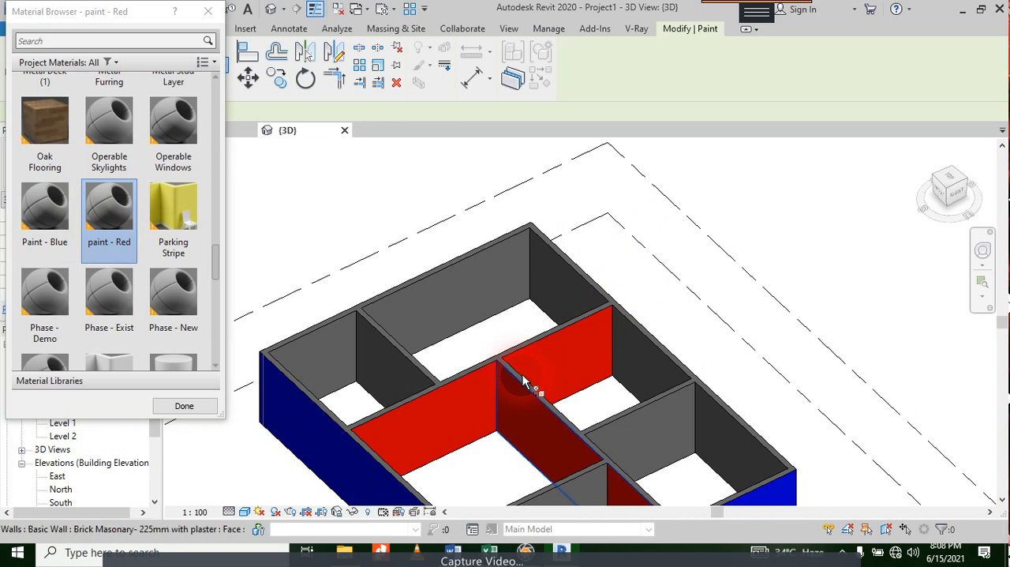
click(395, 353)
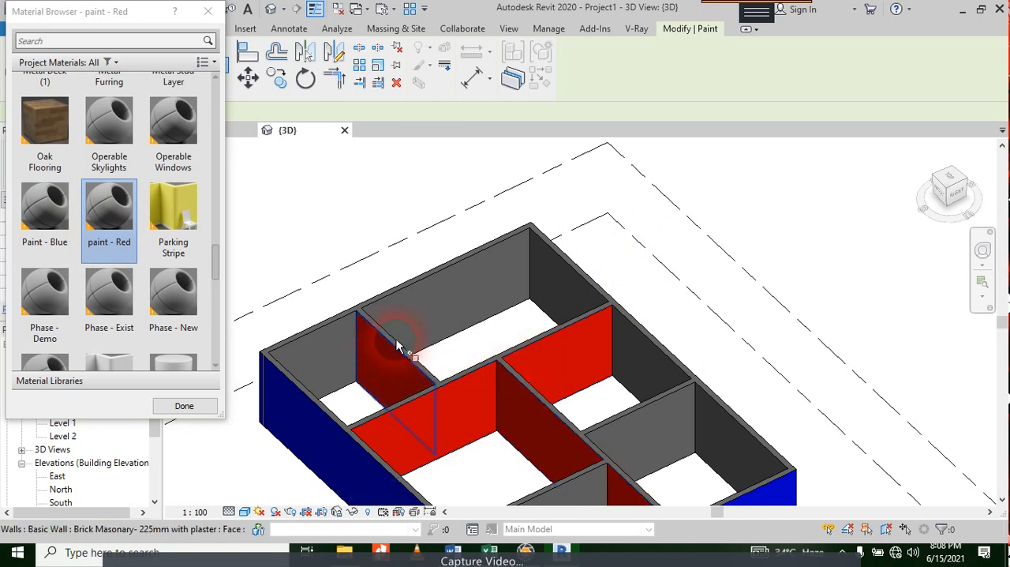
click(332, 319)
Step: Paint the right exterior wall's inner face and the two remaining grey partition faces on this side with paint - Red
scroll(419, 317, down, 2)
click(518, 326)
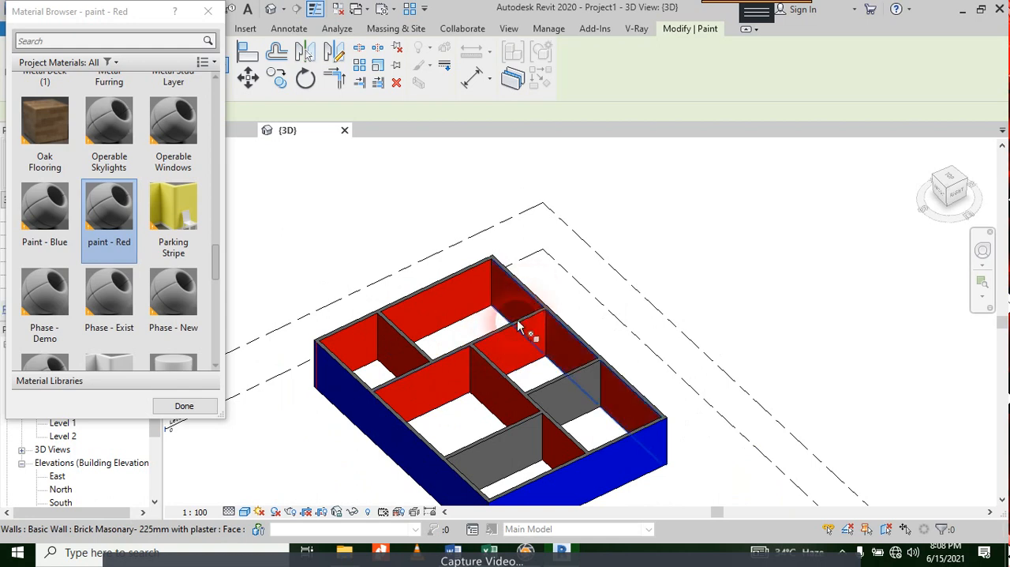
click(517, 424)
click(558, 385)
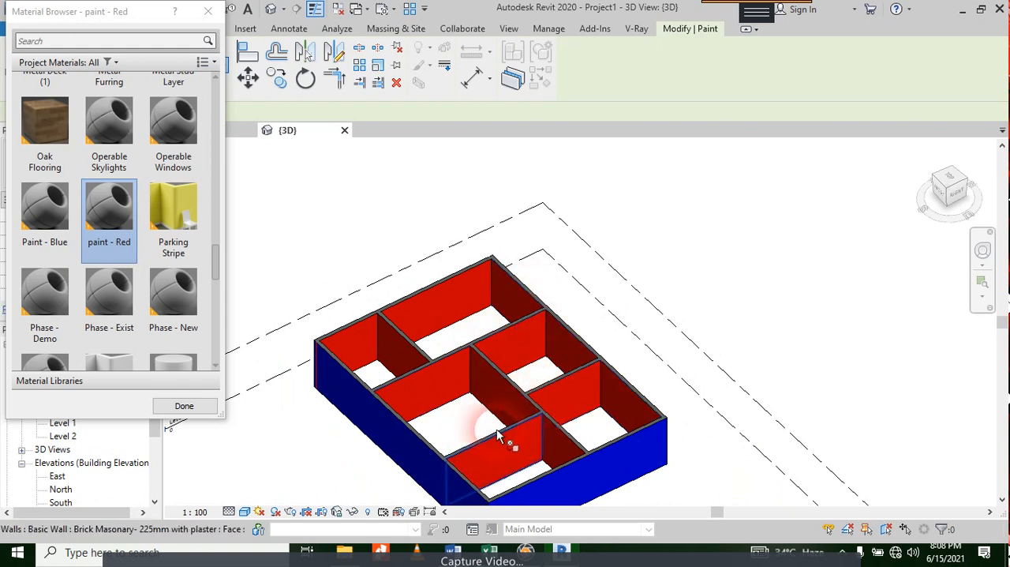
Step: From the opposite side of the building, paint the long exterior wall's inner face with paint - Red
scroll(464, 443, up, 3)
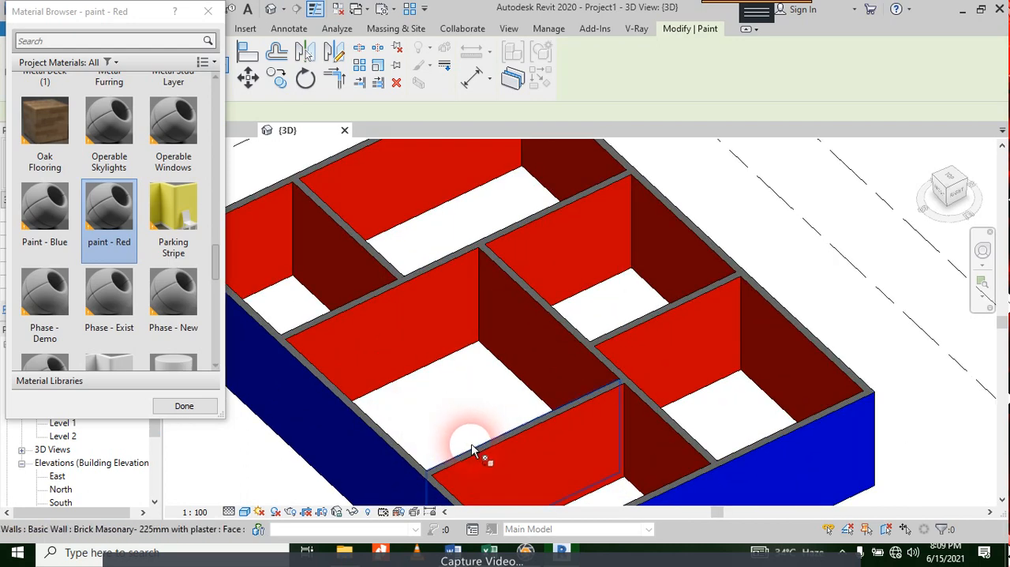
scroll(660, 381, down, 3)
shift+middle_drag(660, 381, 665, 361)
scroll(652, 343, up, 5)
click(625, 291)
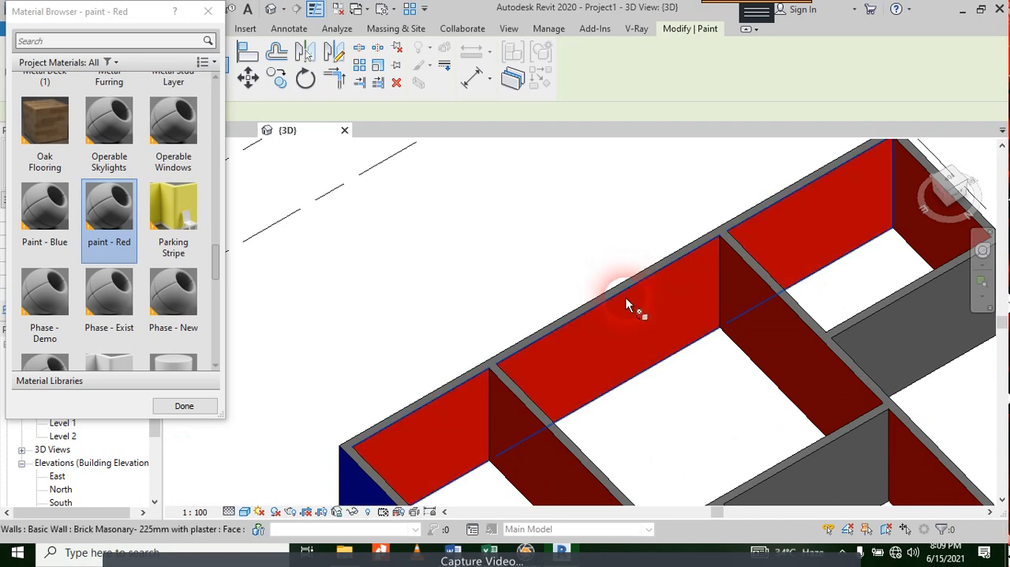
scroll(624, 296, down, 2)
Step: Try painting the two unpainted interior wall faces with paint - Red, finish painting, and undo both applications
click(758, 421)
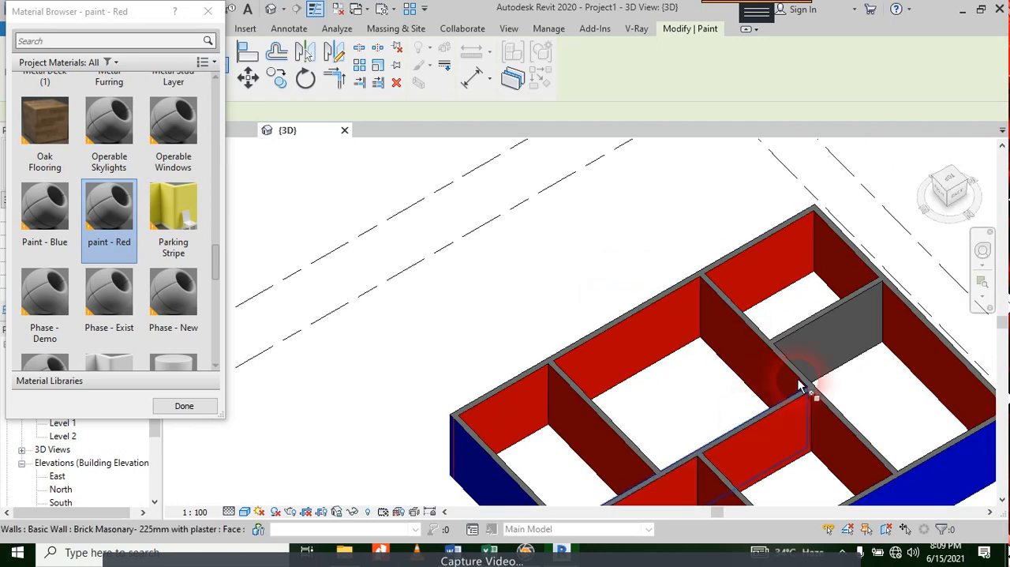
click(853, 305)
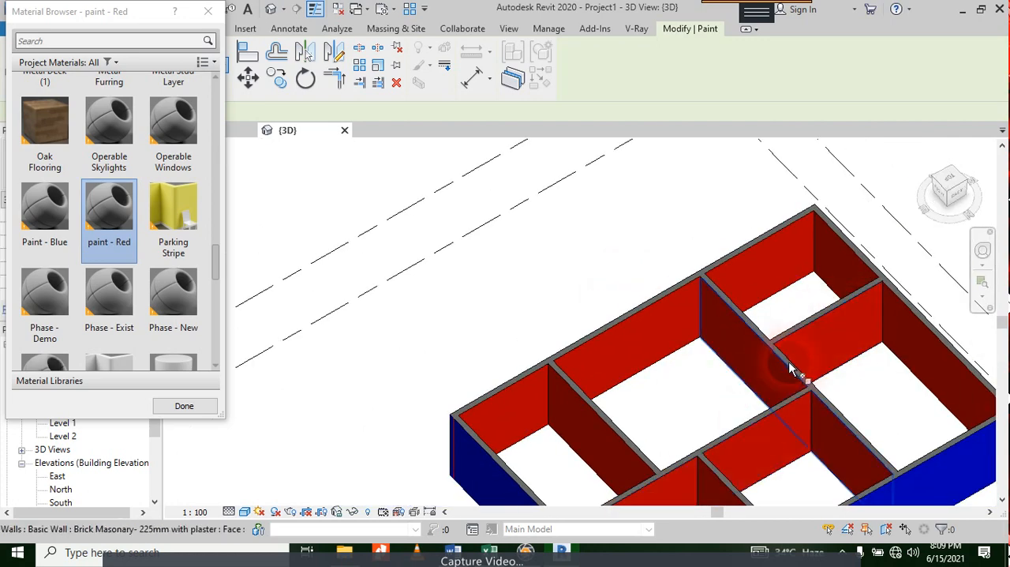
key(Escape)
scroll(755, 414, down, 3)
scroll(757, 418, up, 4)
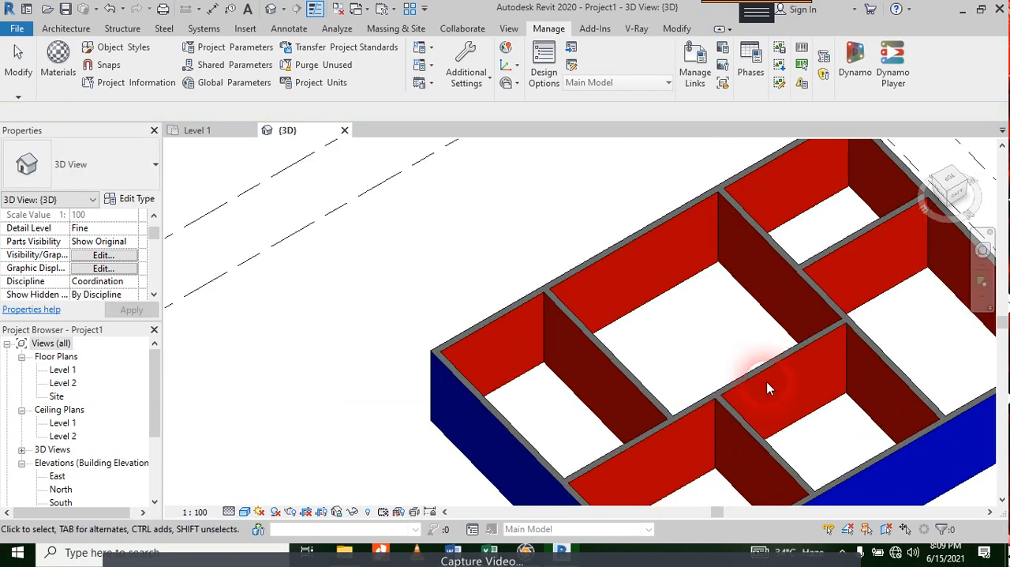
key(ctrl+z)
key(ctrl+z)
scroll(769, 455, down, 2)
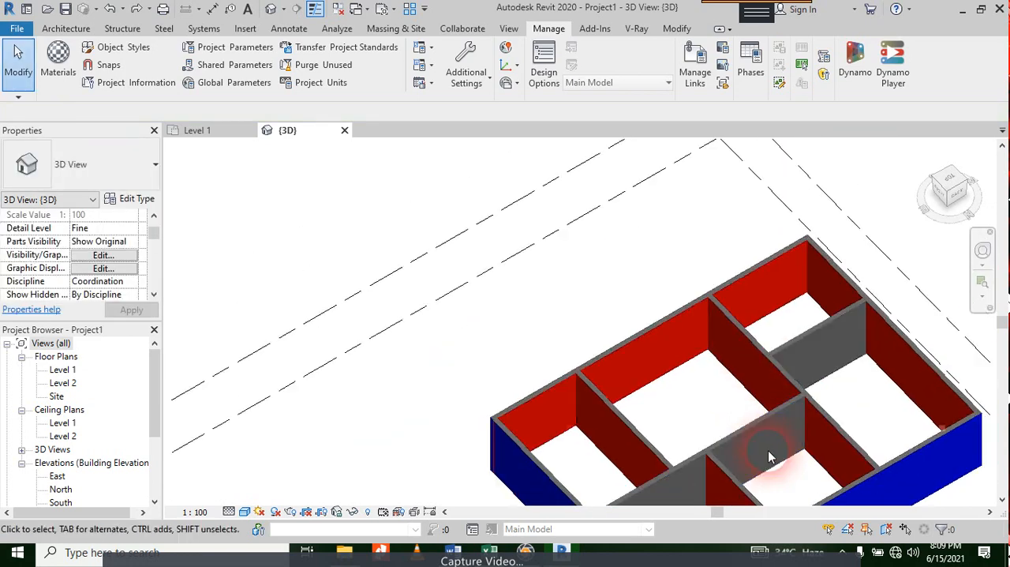
Step: Start Split Face on the unpainted interior wall face that spans the two adjoining rooms beside the blue exterior wall
middle_drag(786, 471, 652, 372)
scroll(688, 465, up, 5)
middle_drag(687, 465, 663, 330)
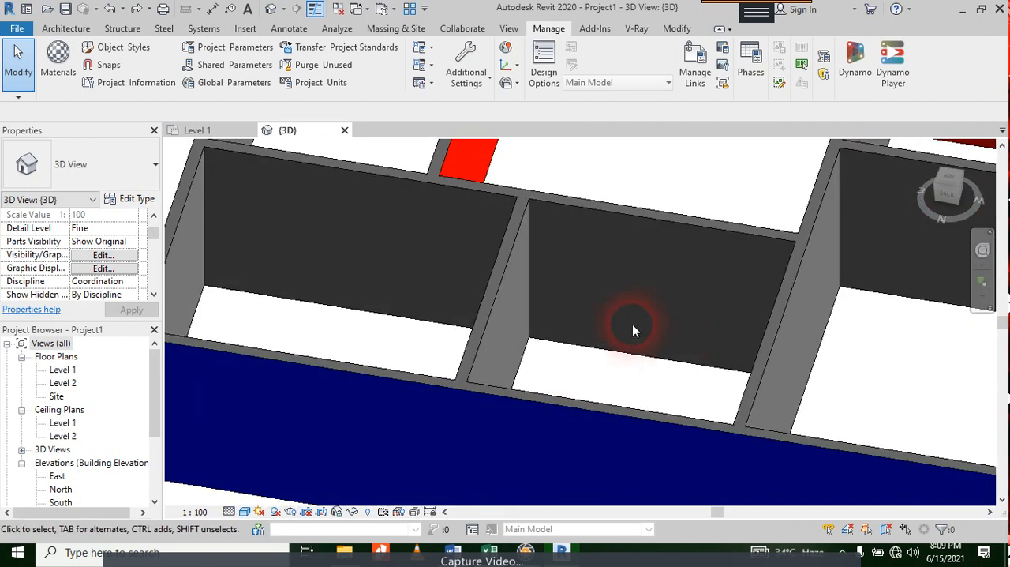
click(679, 30)
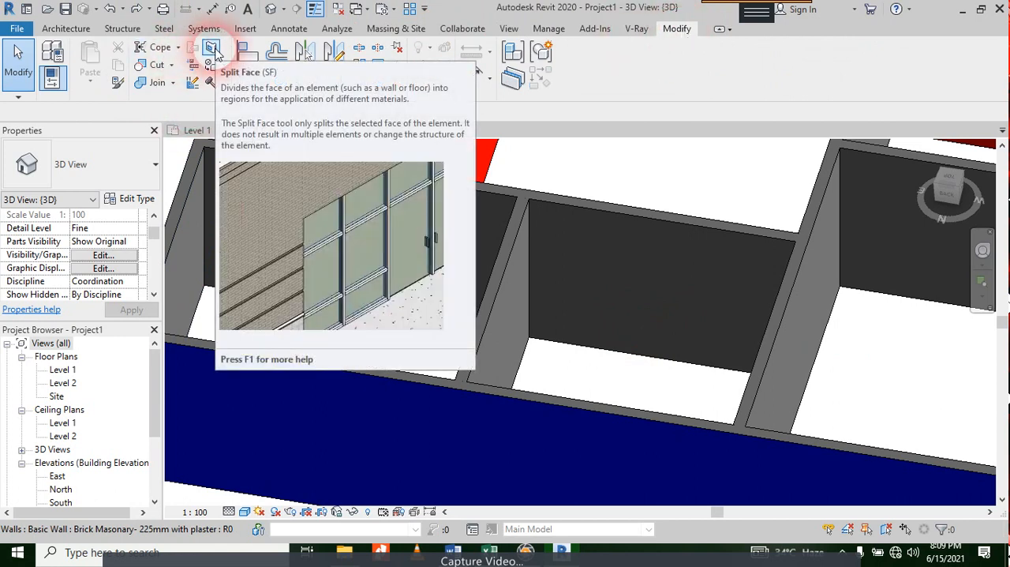
click(214, 49)
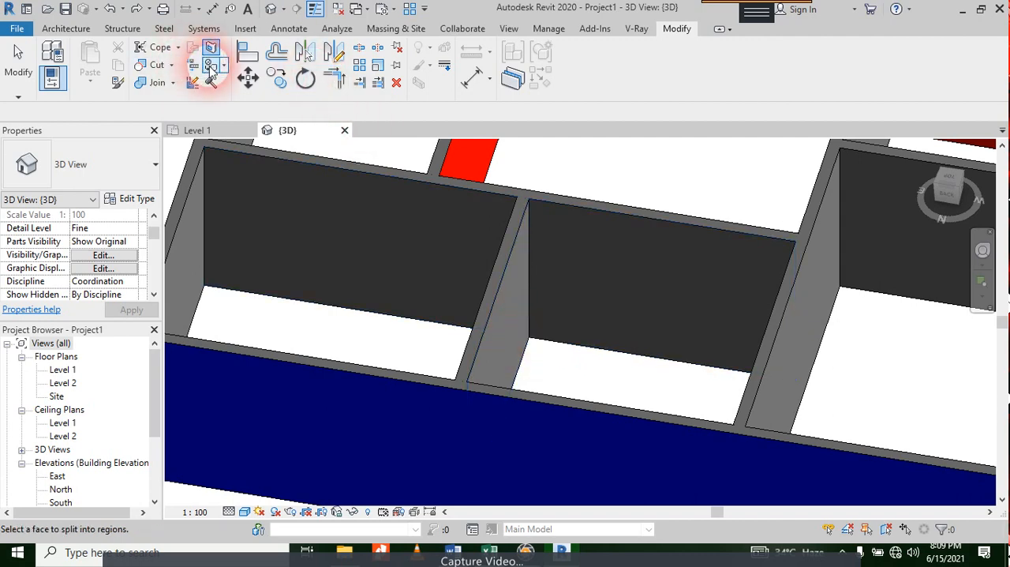
scroll(432, 175, down, 1)
scroll(432, 175, down, 3)
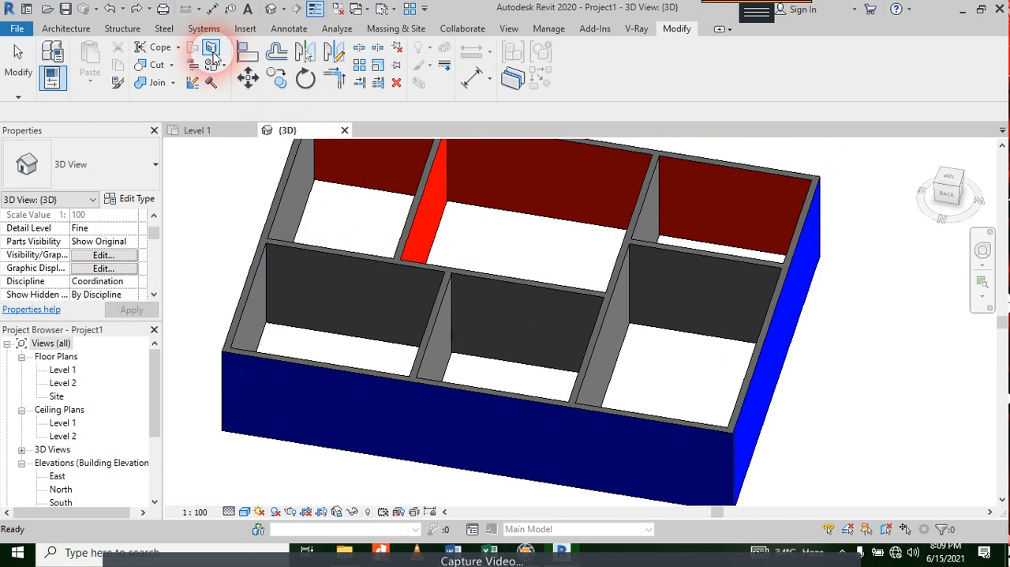
click(450, 269)
click(467, 276)
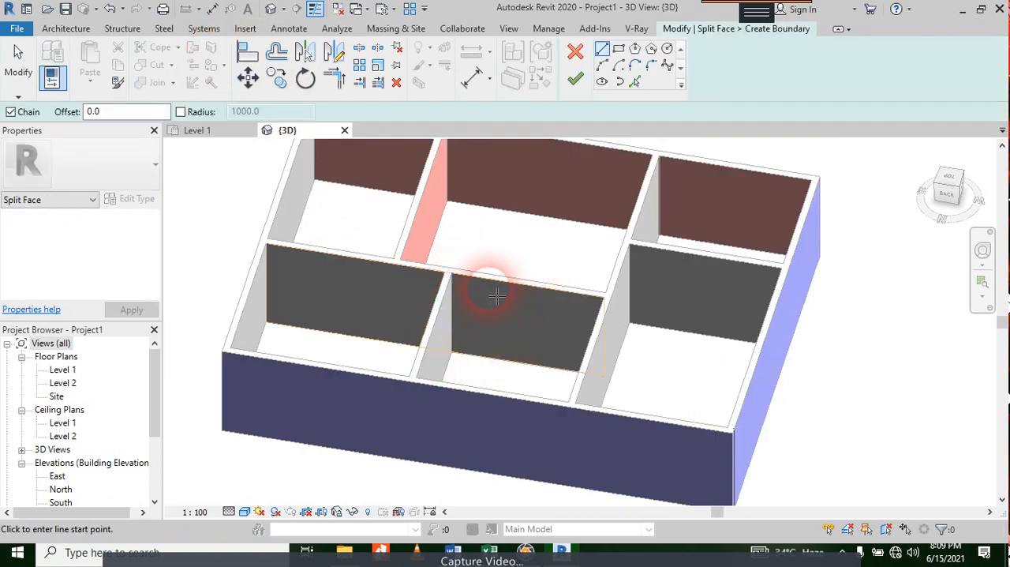
Step: Sketch a closed rectangular split boundary around the middle room's portion of the long interior wall face and finish the split
scroll(481, 294, up, 4)
click(439, 257)
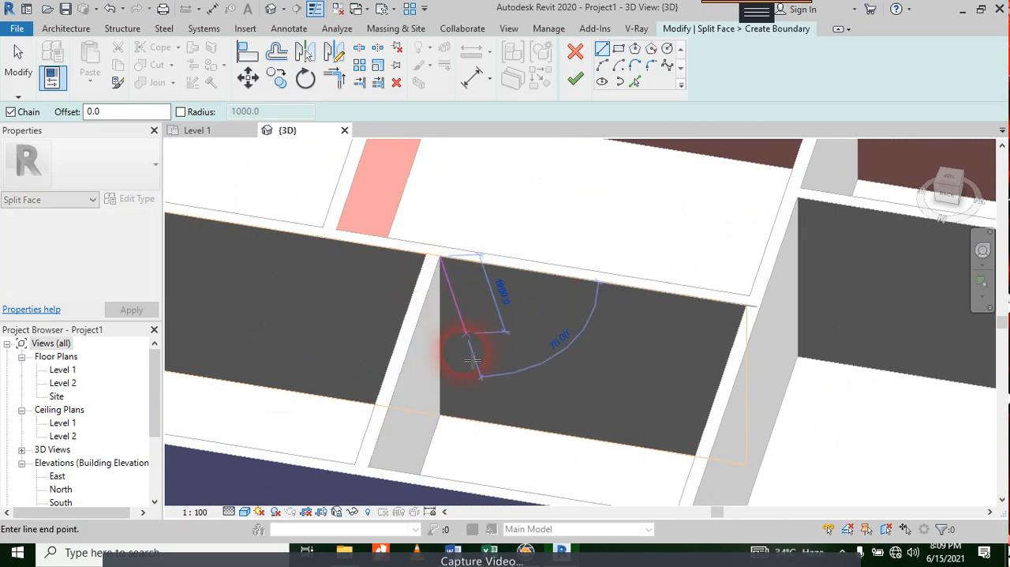
scroll(440, 449, up, 3)
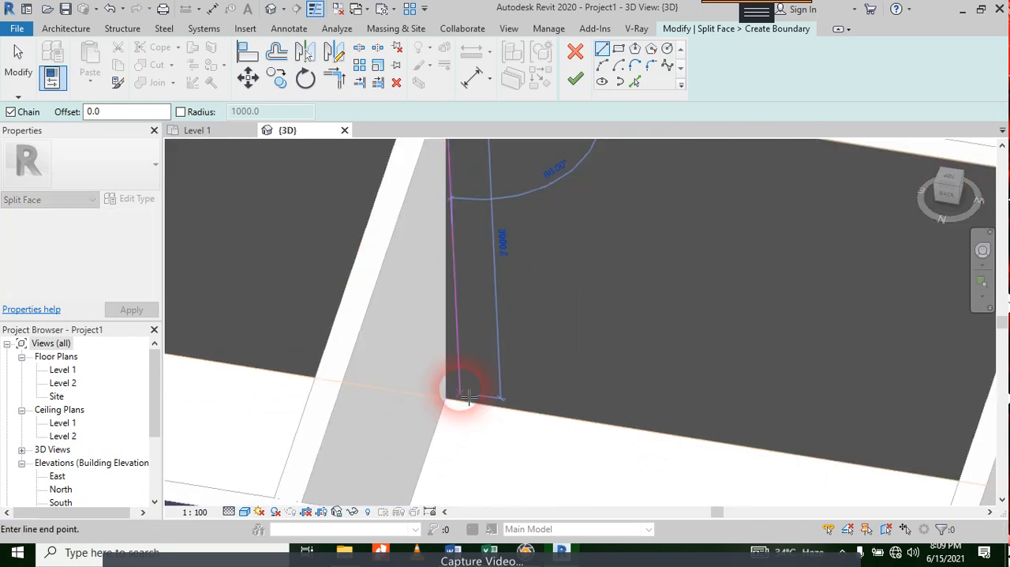
click(445, 400)
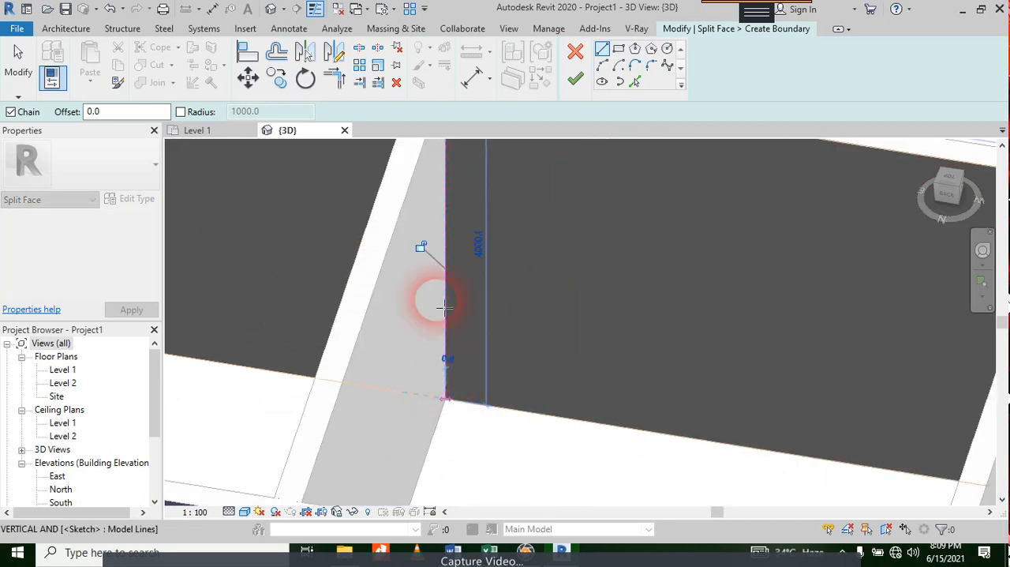
scroll(438, 296, down, 3)
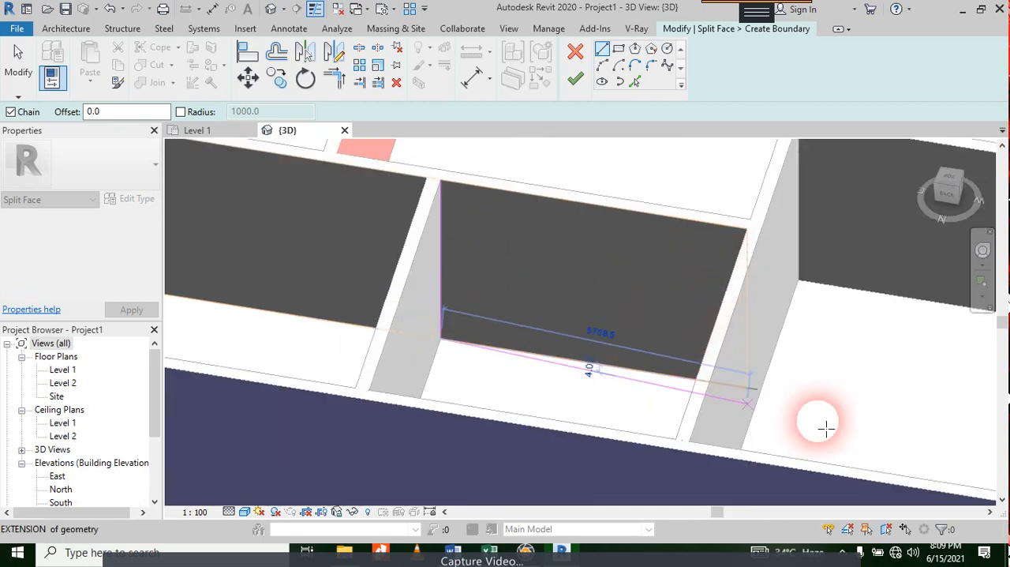
click(753, 391)
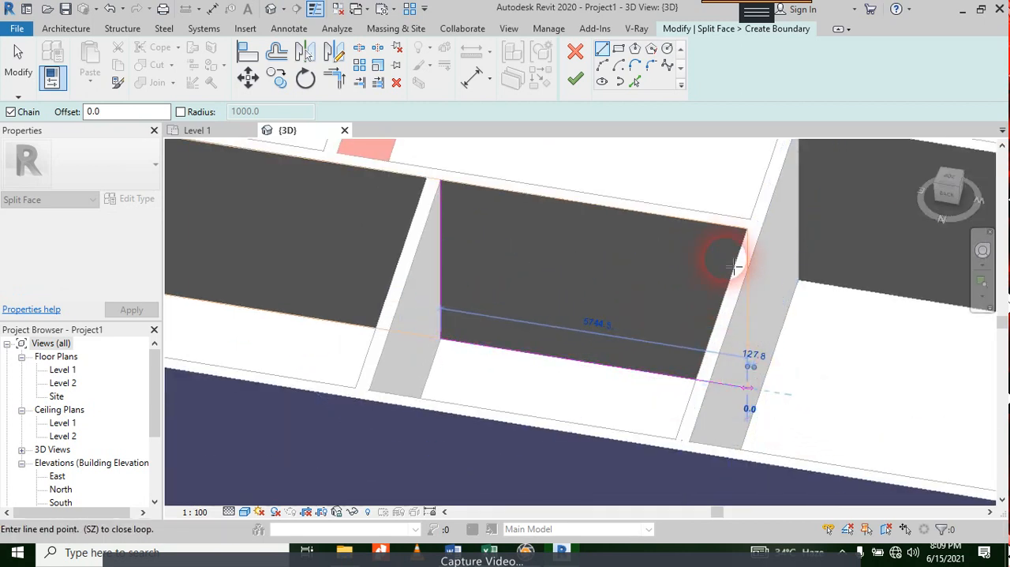
click(750, 233)
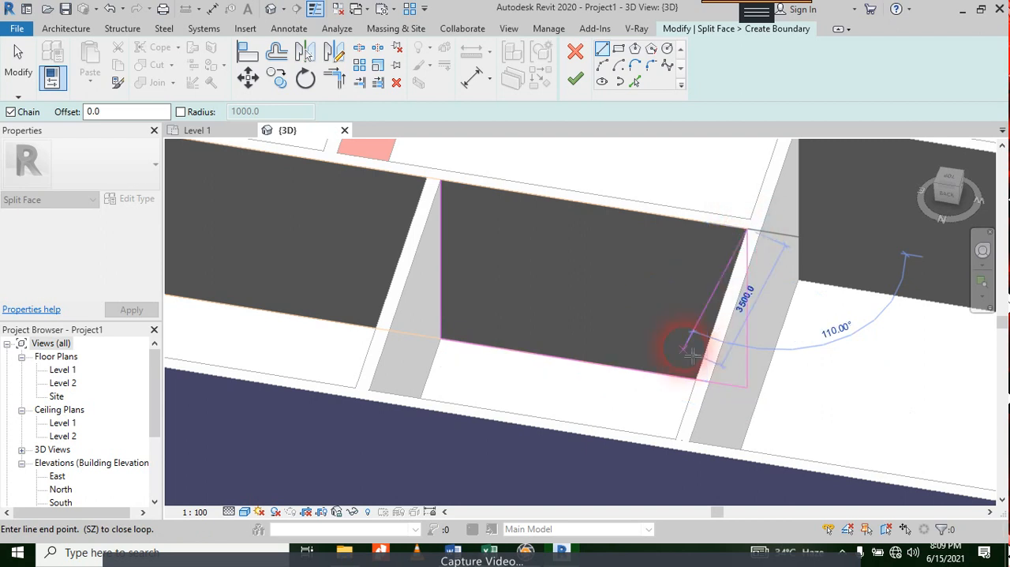
click(446, 197)
click(575, 80)
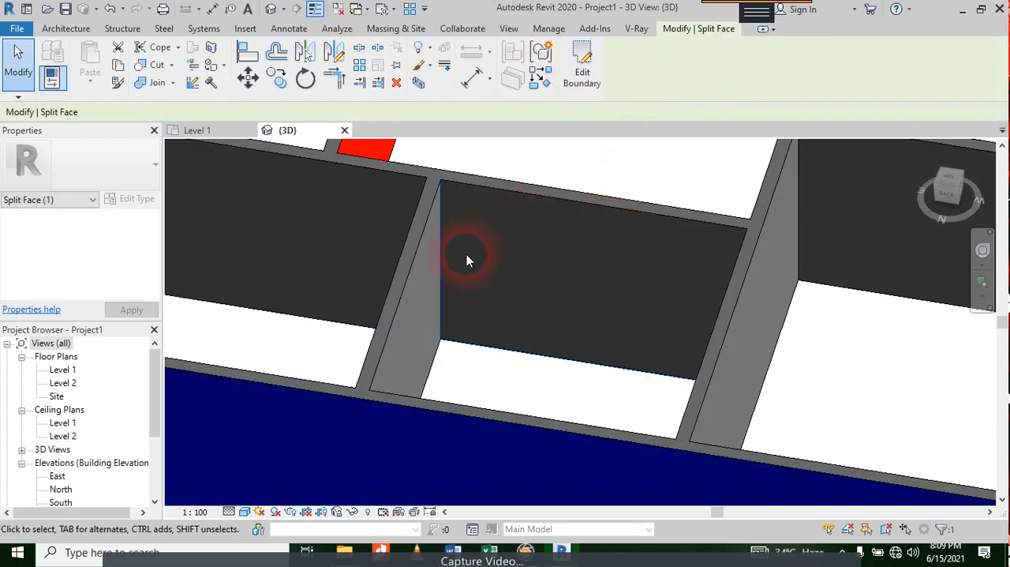
Step: Leave the Paint tool and create a new project material named "Paint- Green"
click(209, 67)
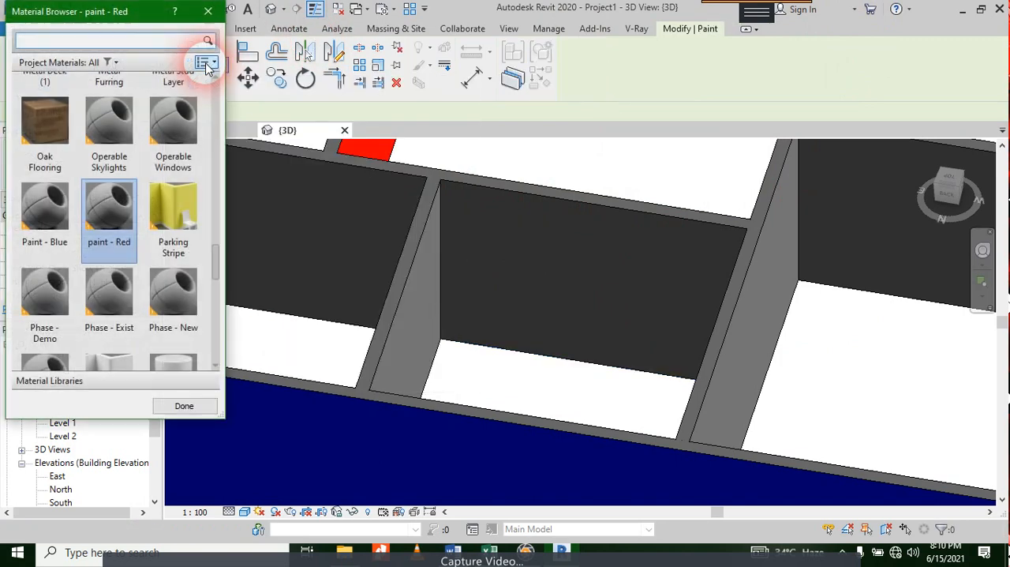
key(Escape)
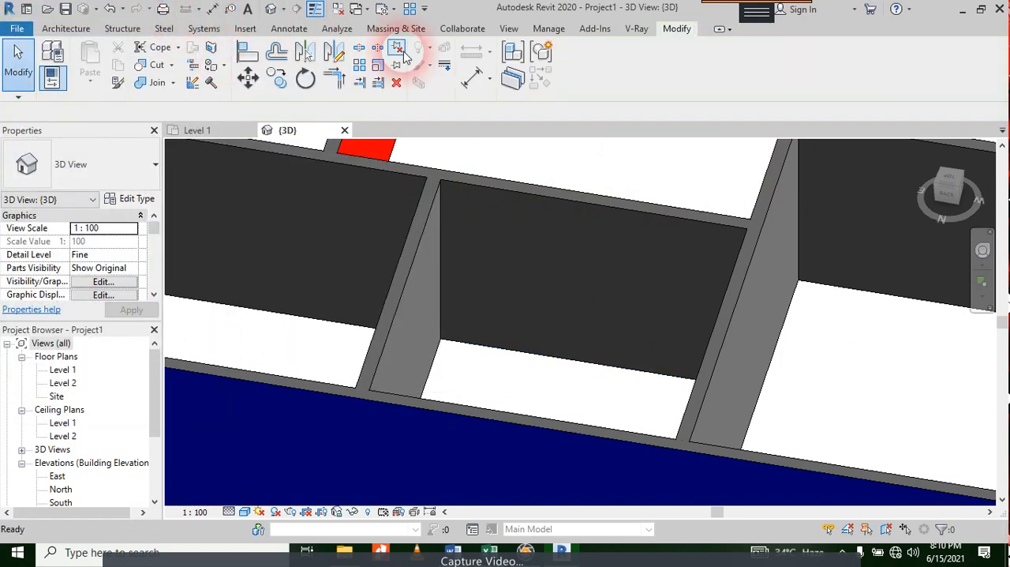
click(551, 29)
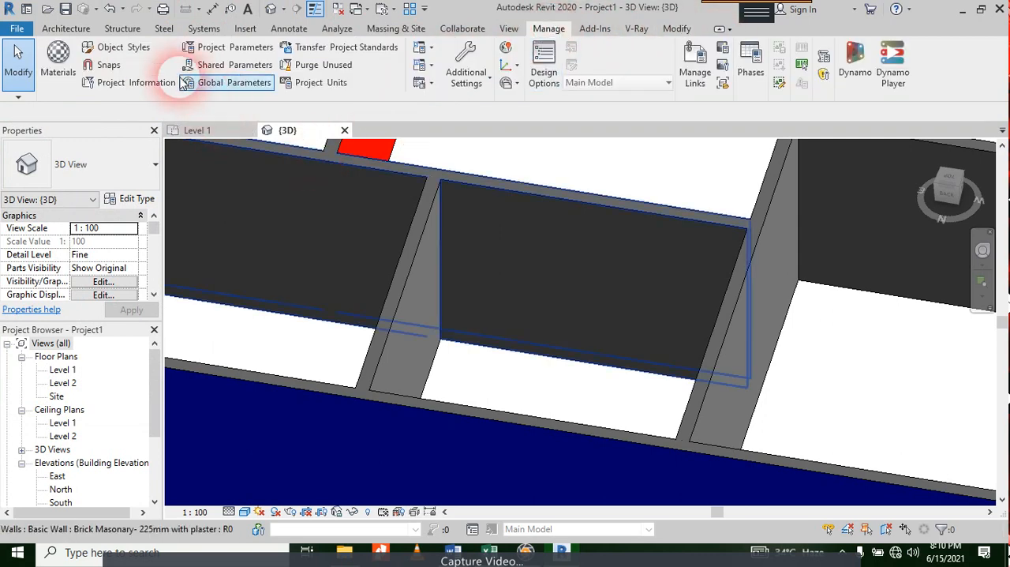
click(56, 60)
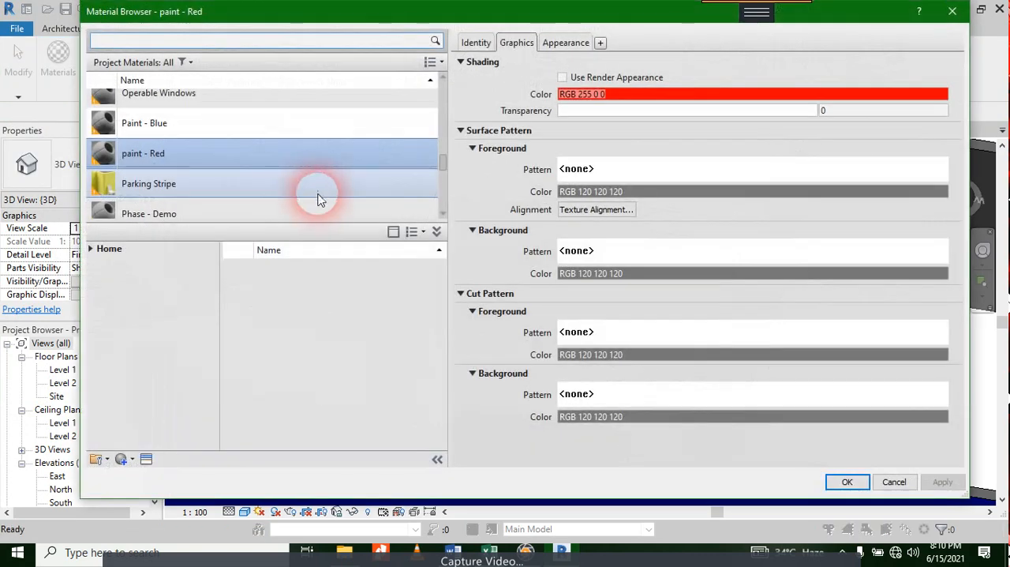
click(126, 459)
click(134, 471)
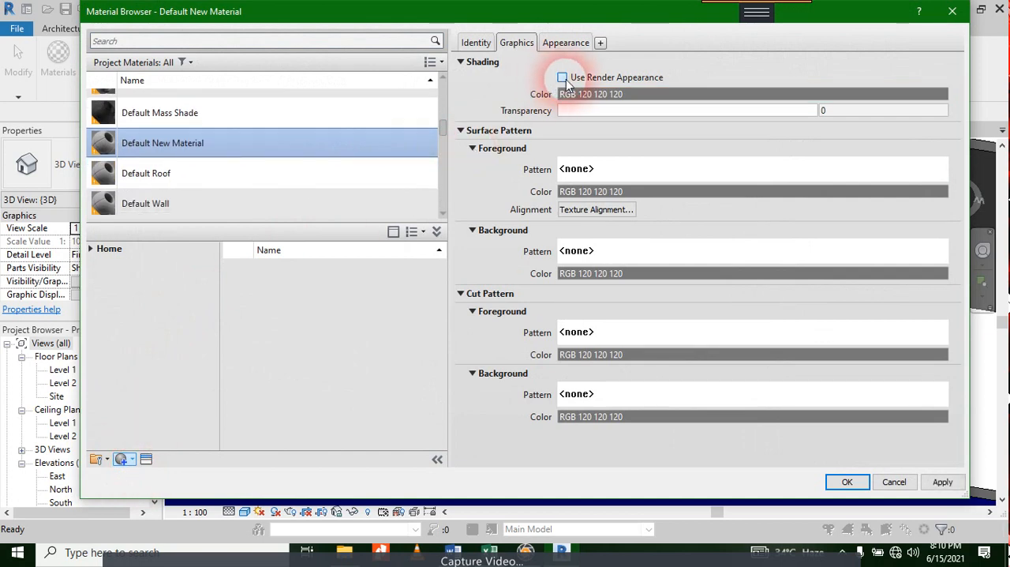
click(476, 43)
click(588, 101)
click(587, 102)
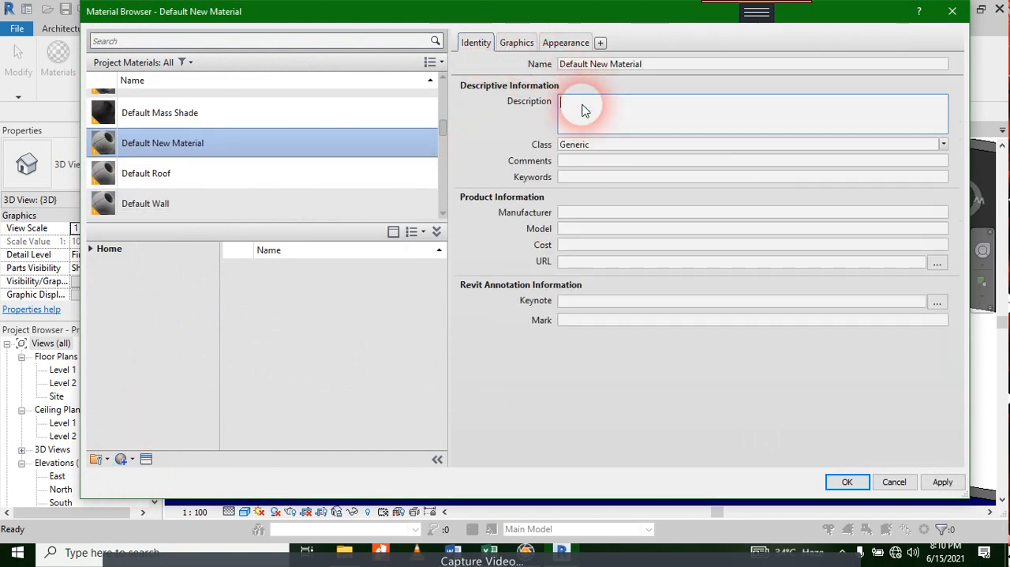
click(598, 64)
text(P)
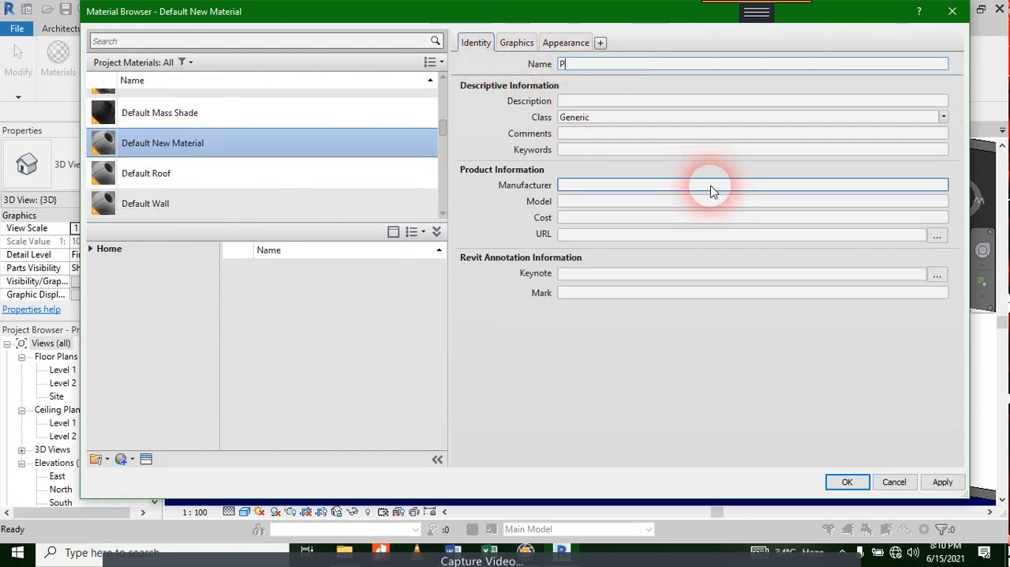
text(aint- Green)
Step: Set the green paint material's shading color to RGB 0 255 0 and accept the material changes
click(517, 43)
click(611, 95)
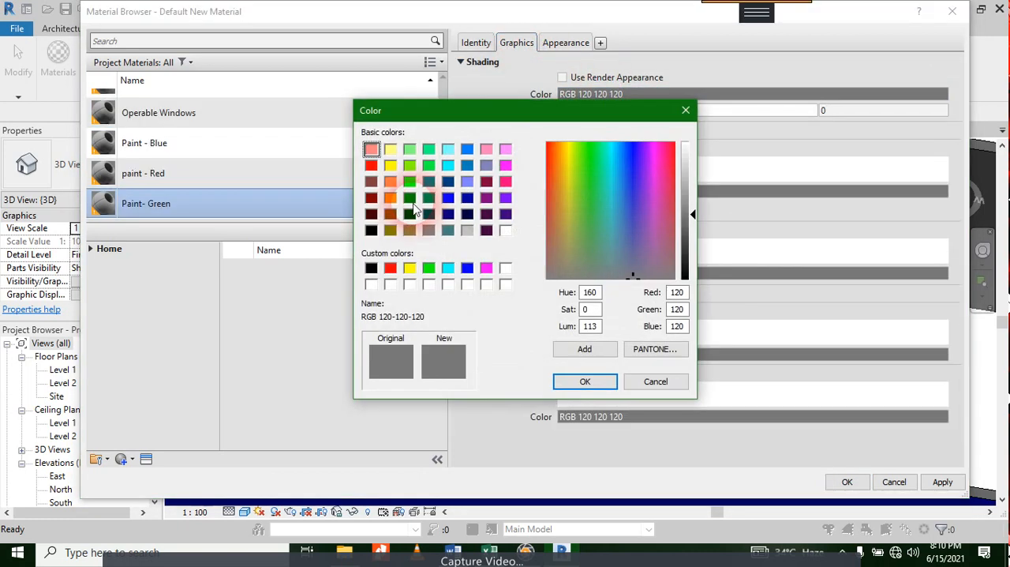
click(409, 182)
click(585, 382)
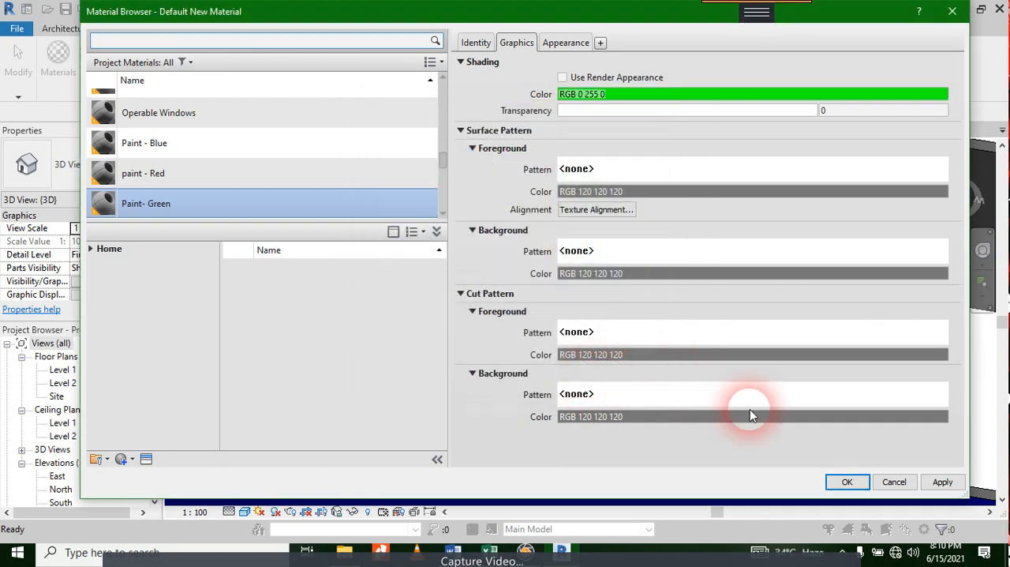
click(845, 481)
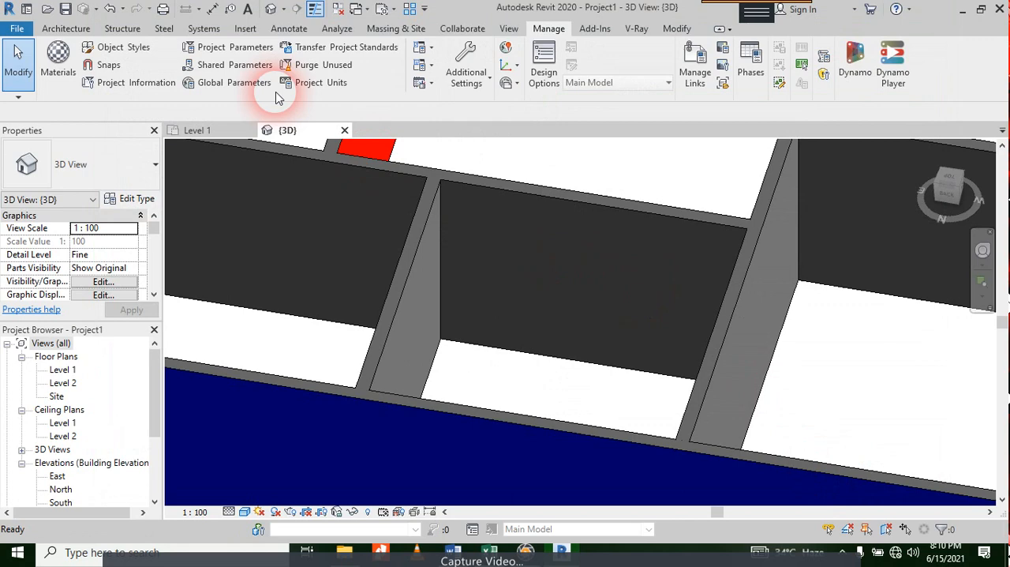
Step: Paint the split wall face in the middle room with Paint- Green and close the material browser
key(p)
key(t)
click(168, 220)
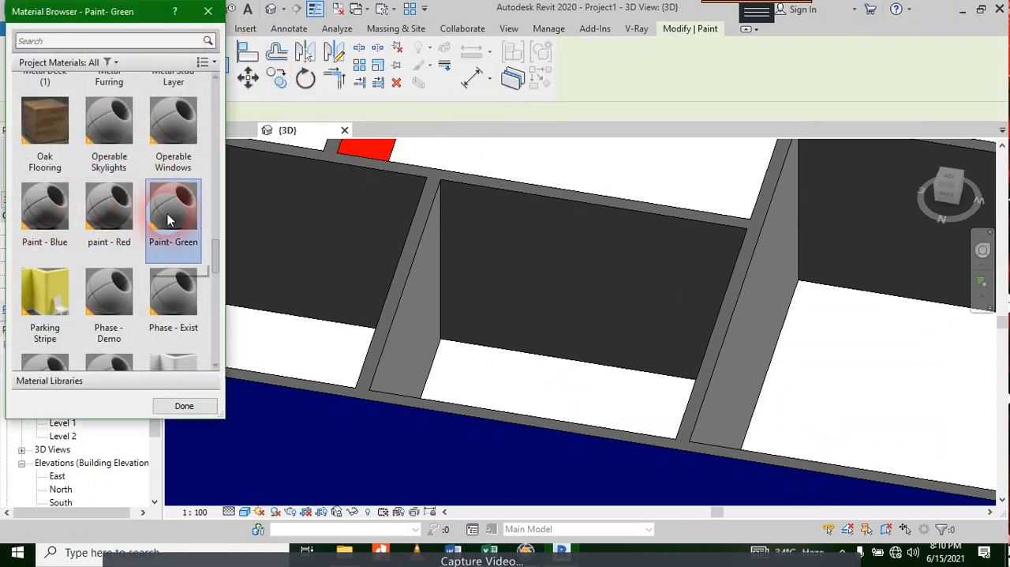
click(517, 226)
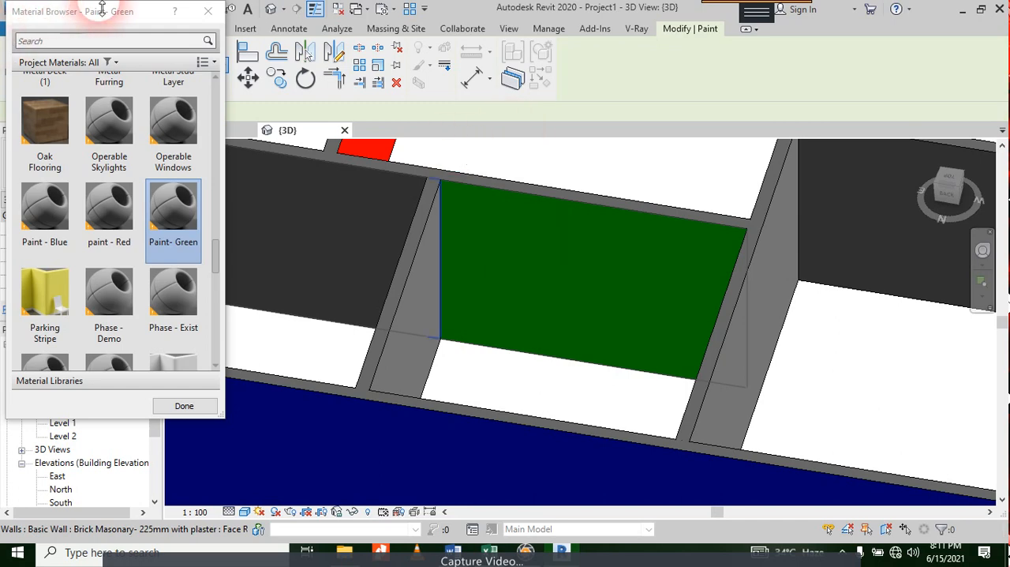
click(207, 11)
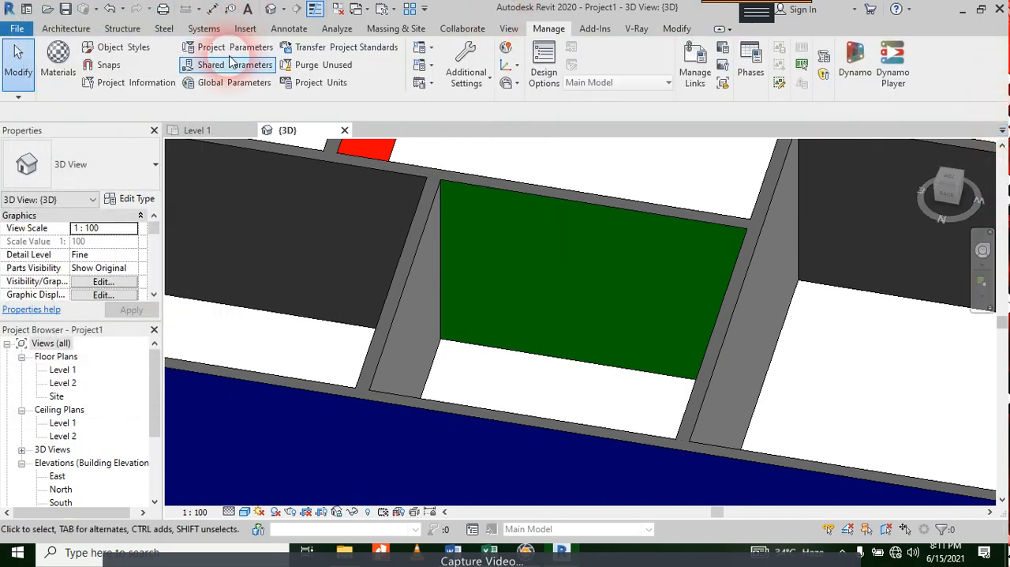
Step: Close the current project without saving changes and open the recent model Project1.0001
click(345, 130)
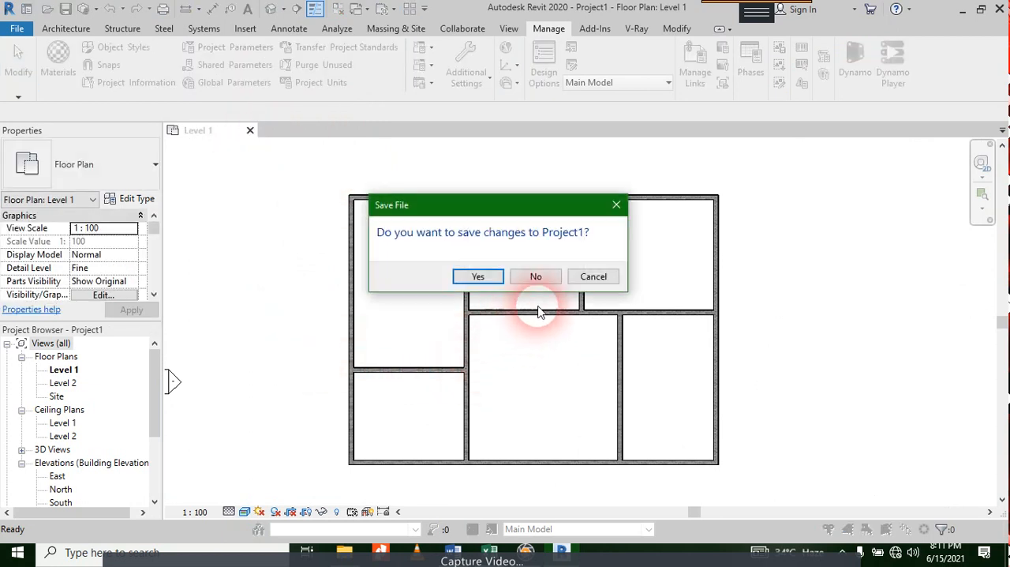
click(559, 276)
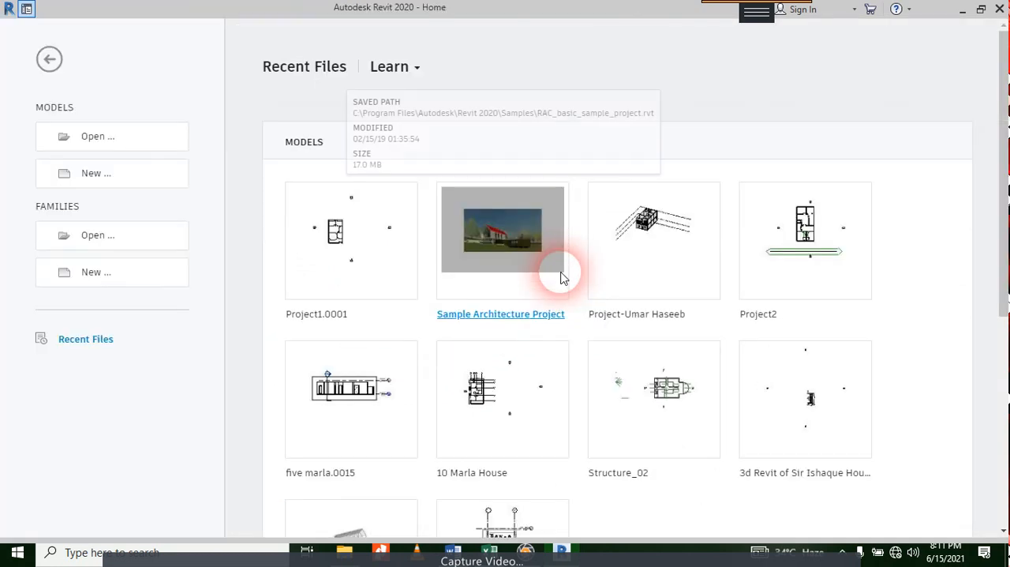
click(325, 314)
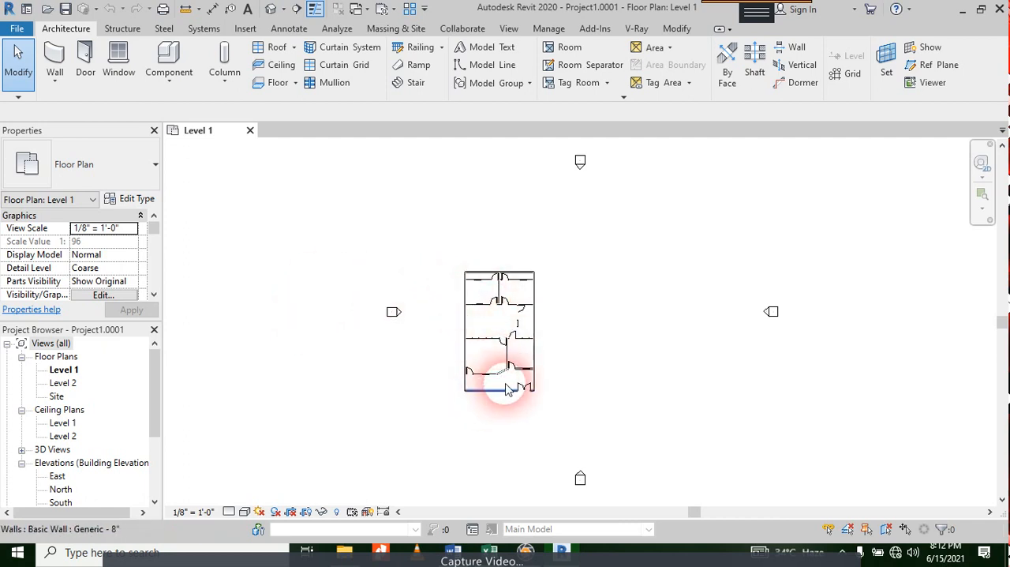
Step: Set the Level 1 floor plan's visual style to Shaded
scroll(511, 379, up, 3)
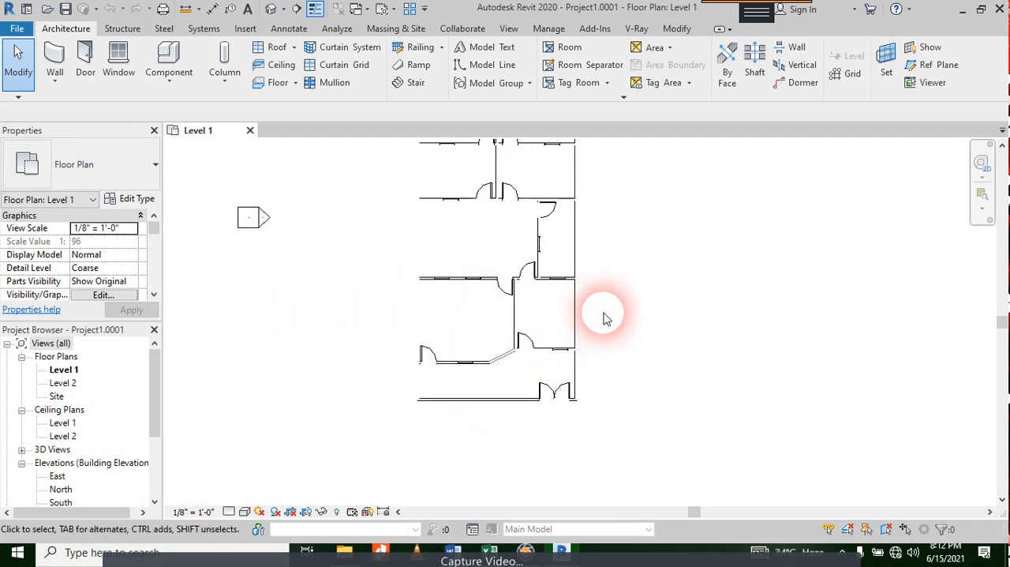
click(244, 511)
click(268, 450)
scroll(567, 323, down, 3)
middle_drag(620, 339, 556, 365)
scroll(527, 373, up, 2)
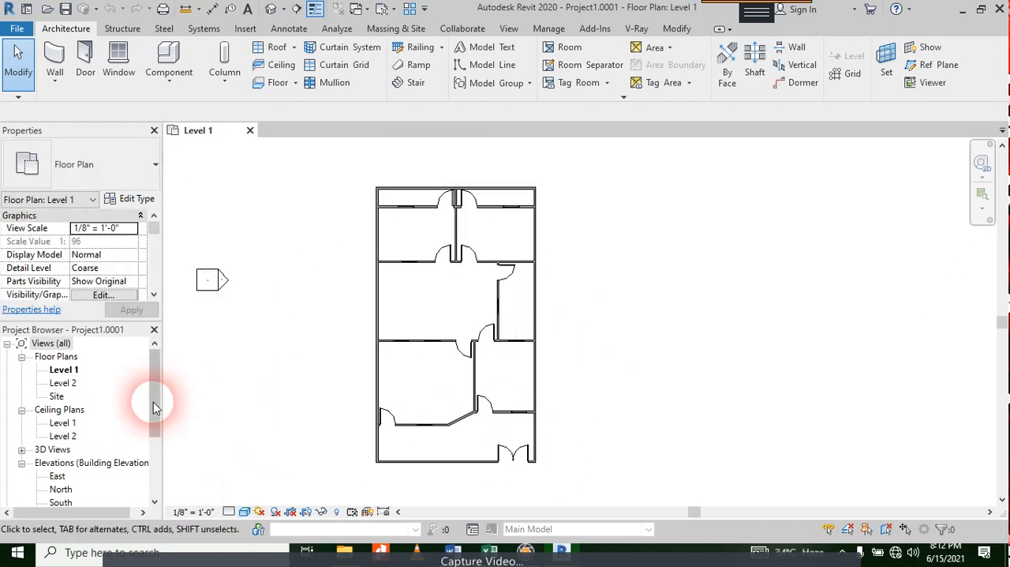
Step: Open the Level 2 floor plan and set its visual style to Shaded
right_click(64, 371)
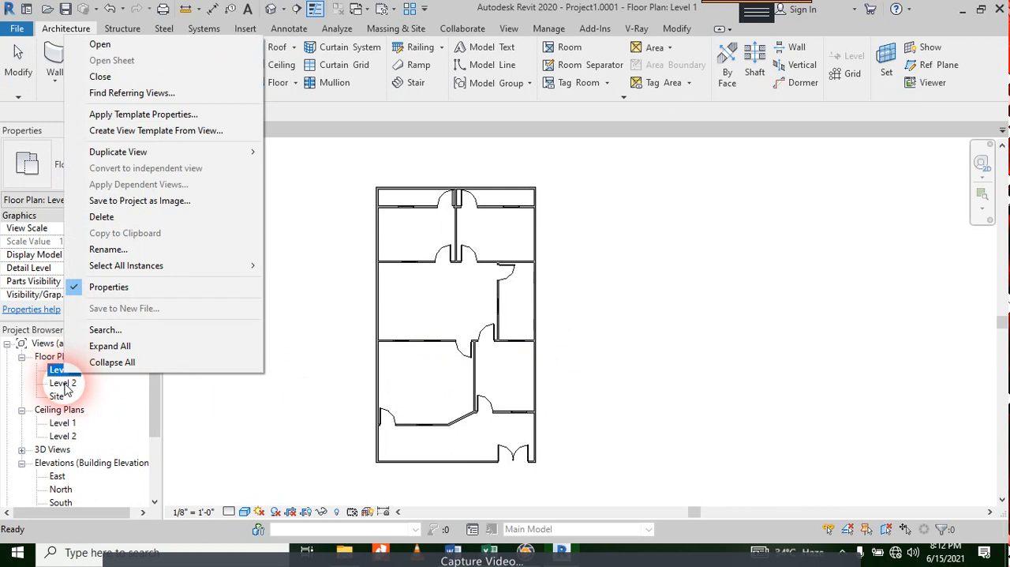
double_click(63, 383)
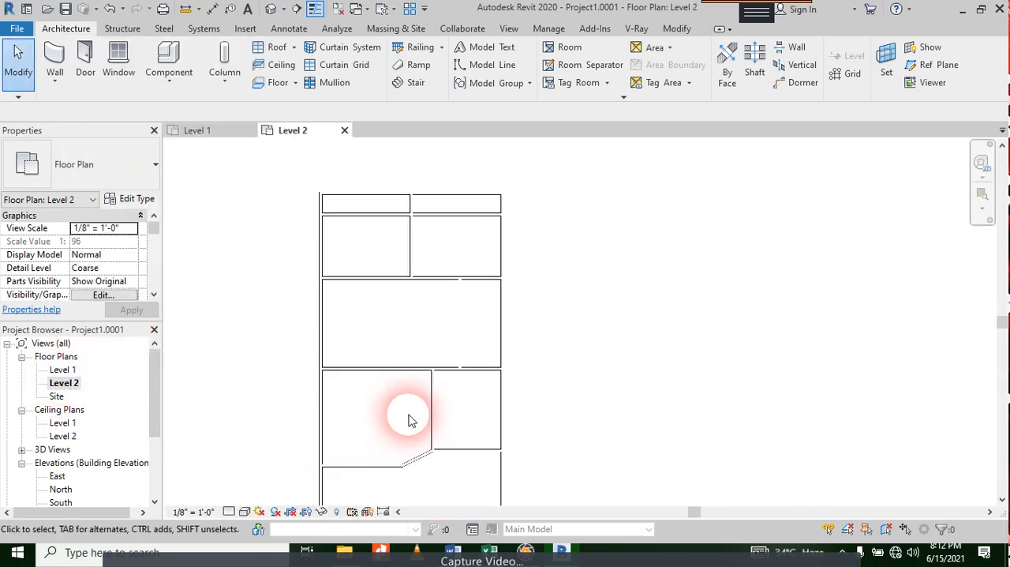
middle_drag(408, 417, 408, 309)
click(245, 511)
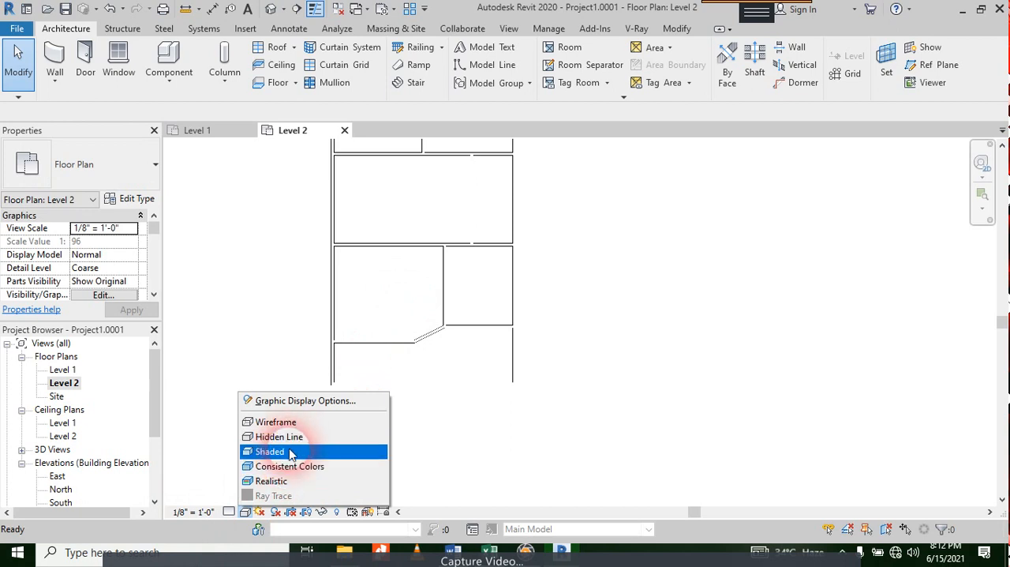
click(290, 451)
scroll(480, 379, down, 2)
middle_drag(480, 379, 548, 413)
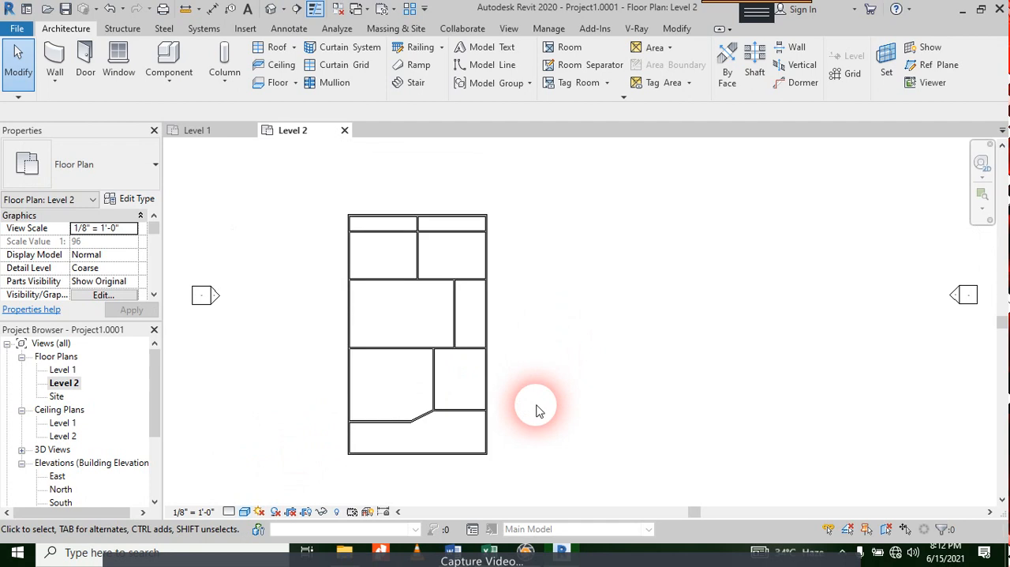
Step: Export the Level 2 floor plan to the desktop as an AutoCAD 2018 DWG file
click(16, 30)
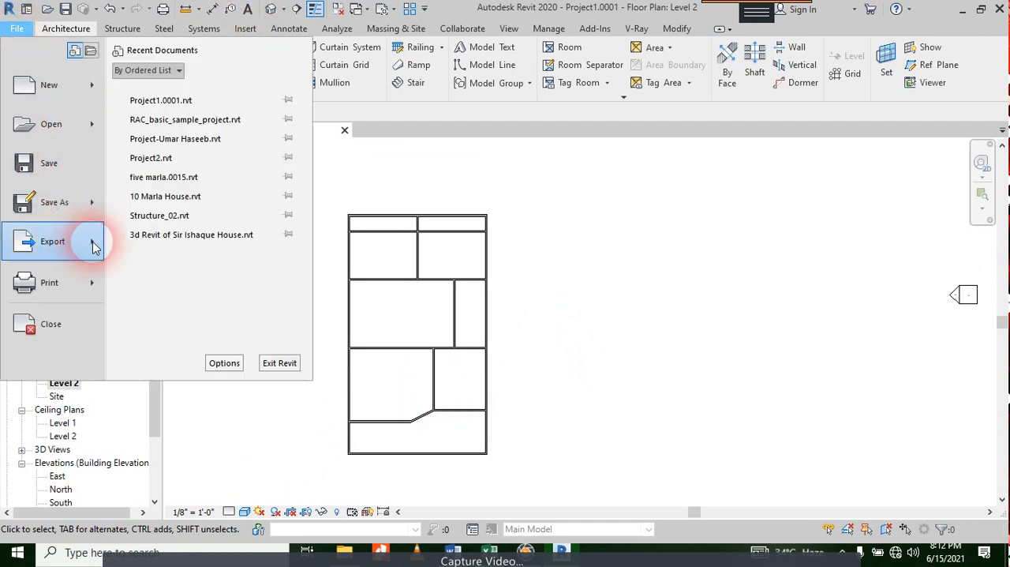
mouse_move(93, 247)
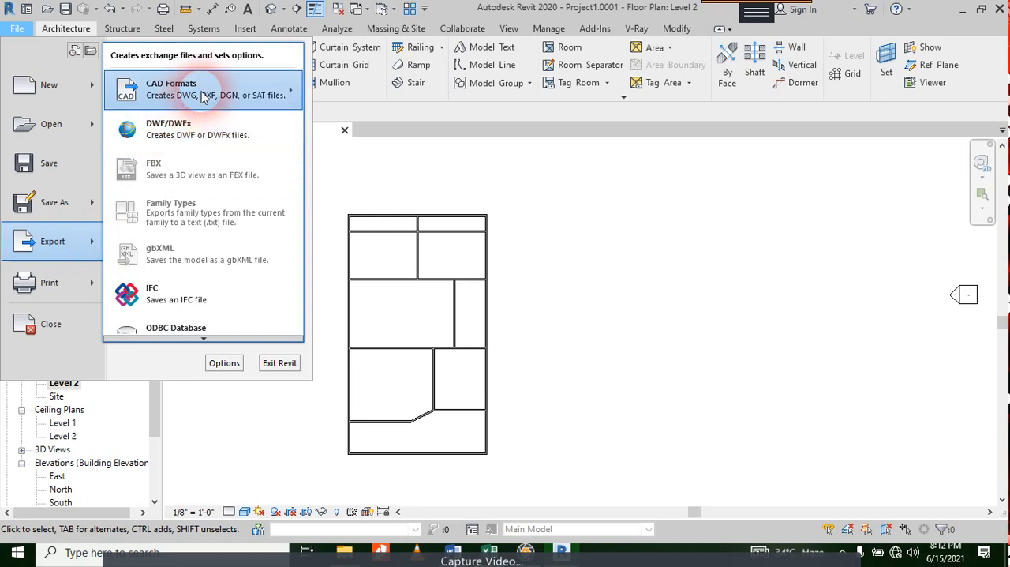
mouse_move(170, 87)
click(360, 86)
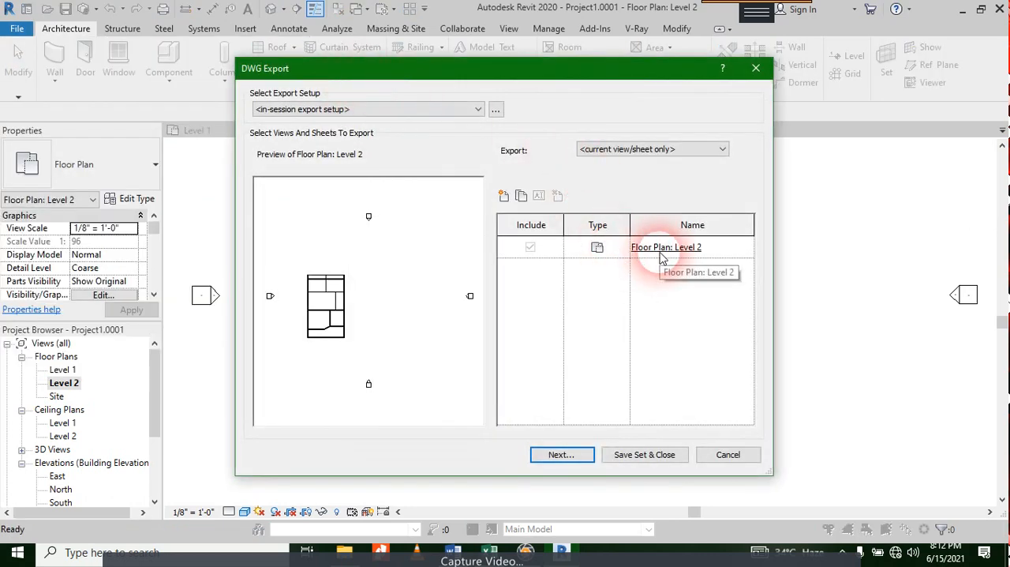
click(561, 454)
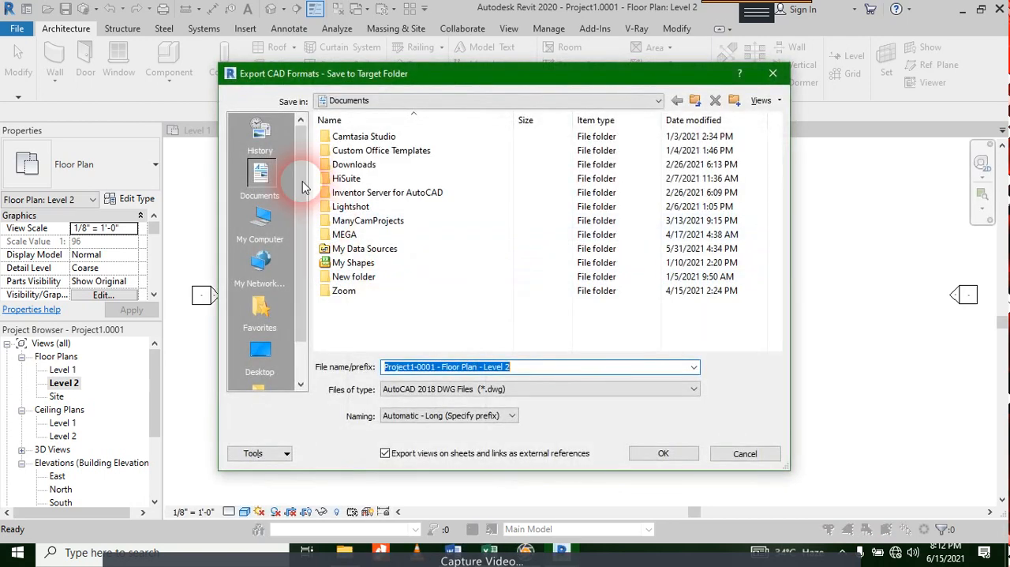
click(261, 351)
click(694, 516)
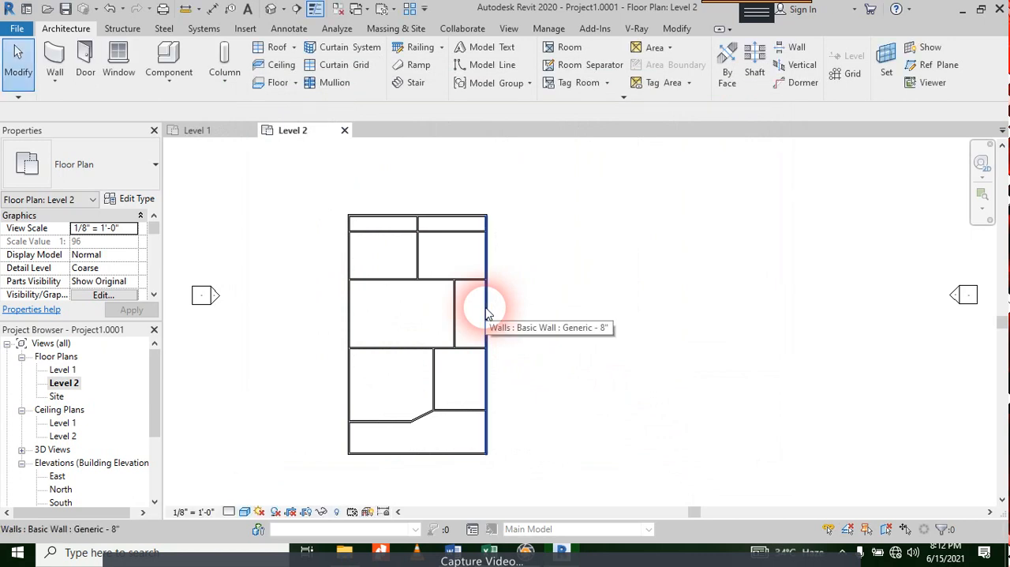
Step: Duplicate the Level 2 floor plan view
right_click(64, 384)
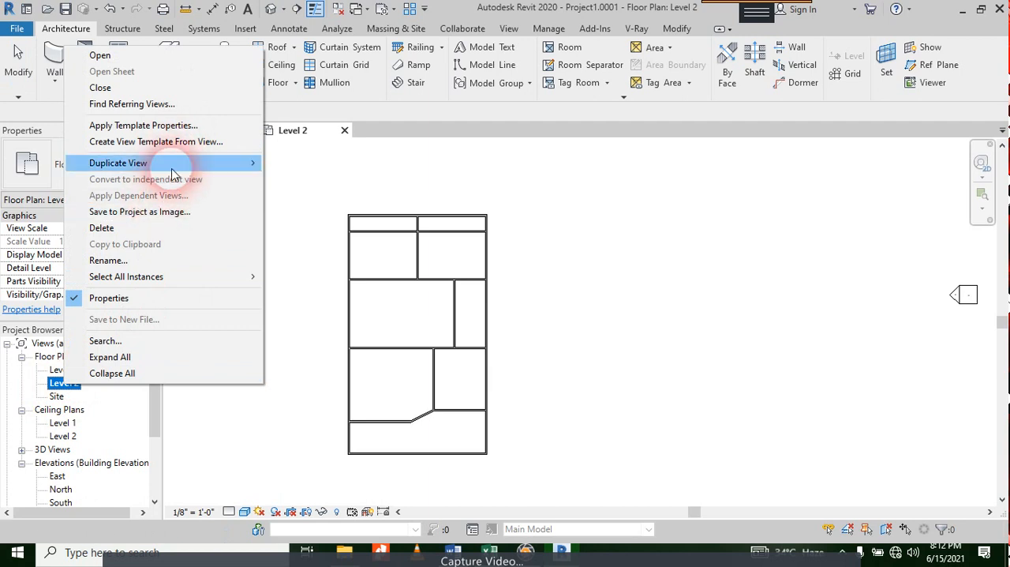
mouse_move(172, 172)
click(354, 164)
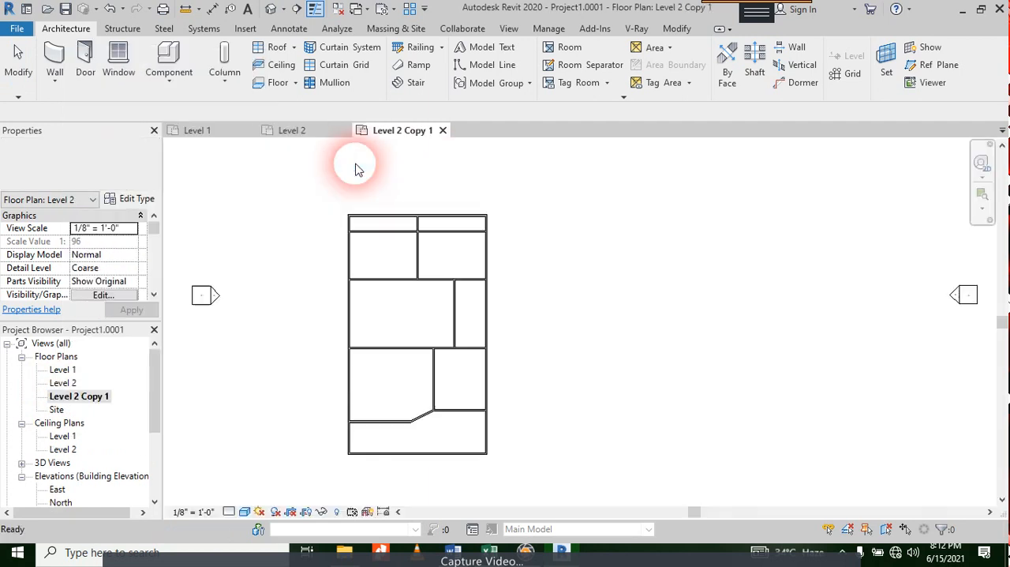
Step: Rename the duplicated floor plan view as Level 2 Steel
right_click(96, 396)
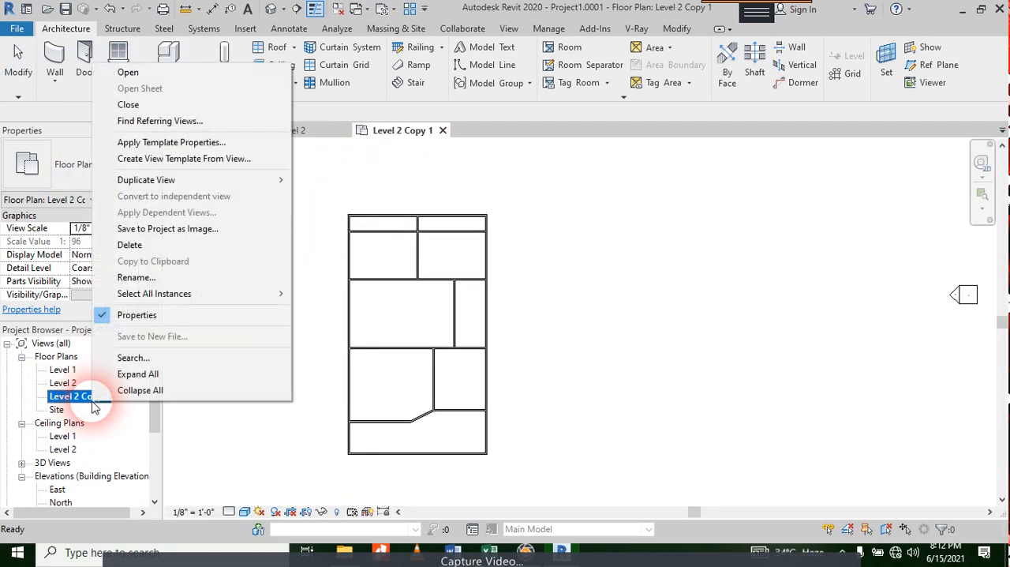
mouse_move(260, 180)
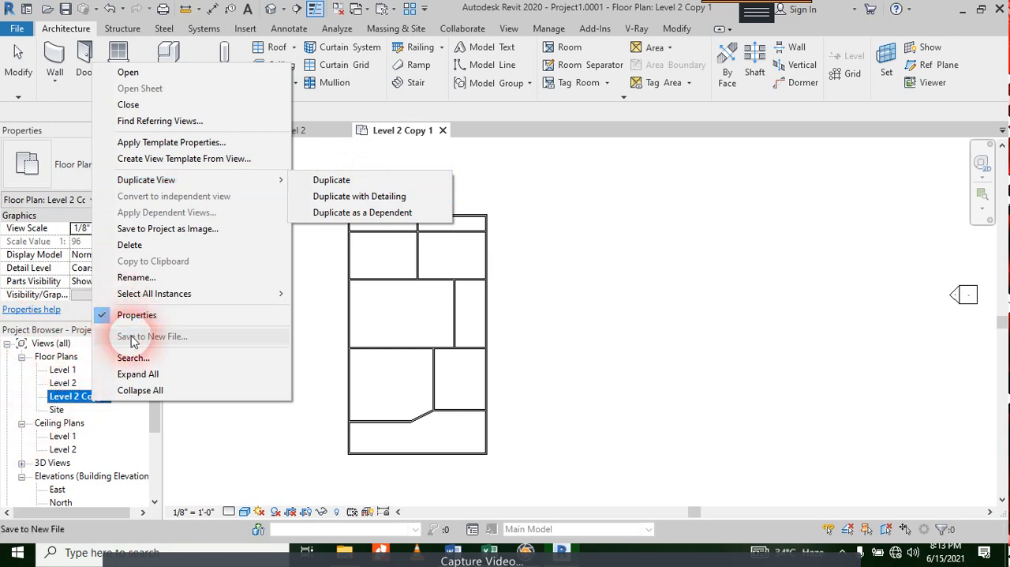
click(163, 281)
key(Right)
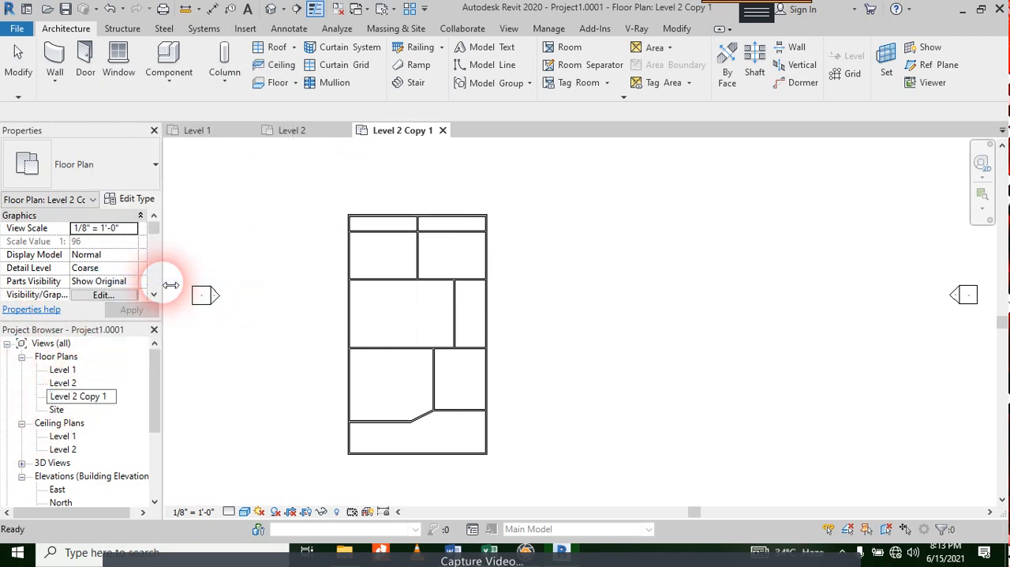
key(ctrl+shift+Left)
key(ctrl+shift+Left)
text(Stee)
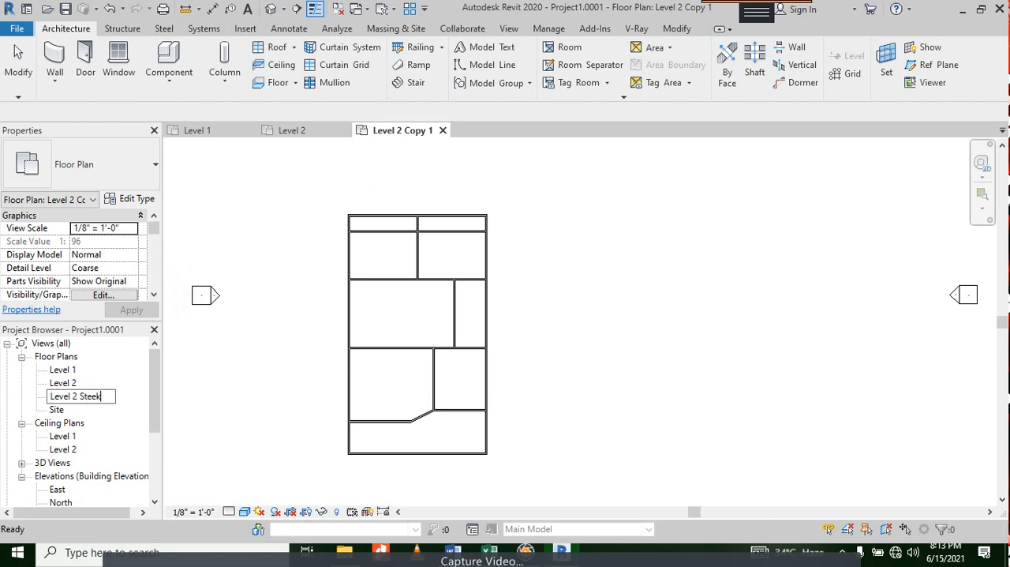
text(l)
key(Return)
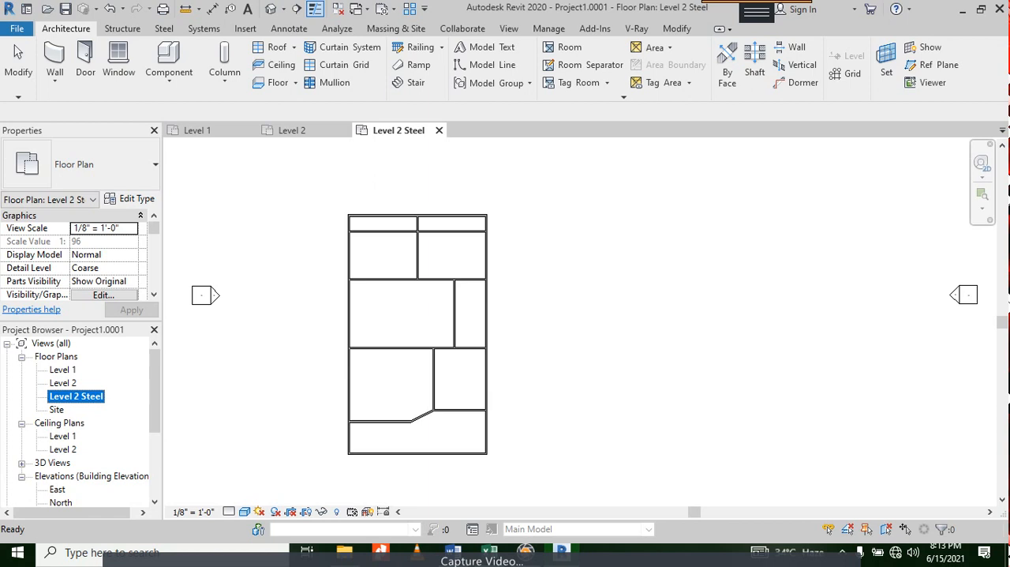
click(508, 66)
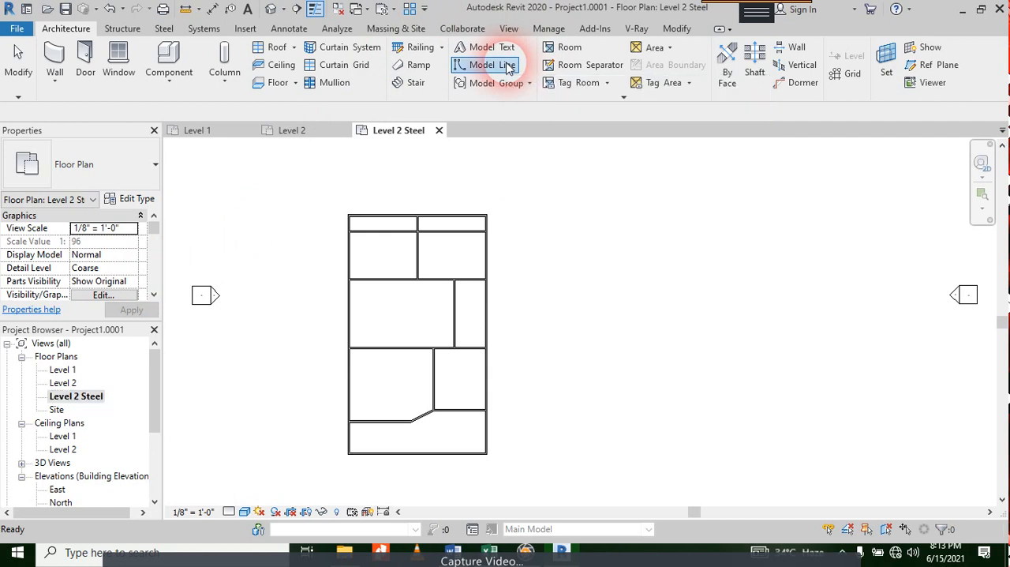
click(677, 72)
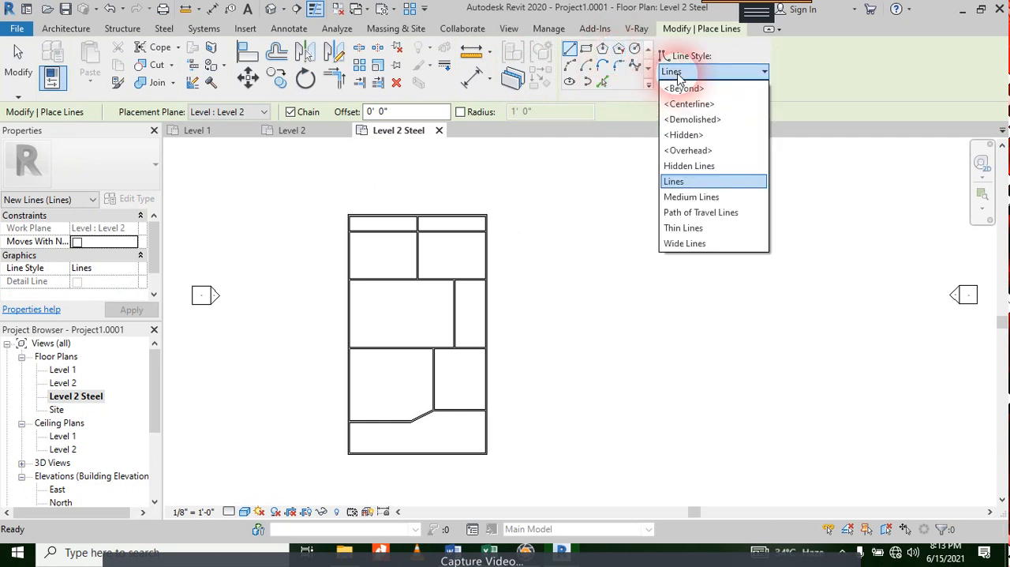
click(677, 73)
key(Escape)
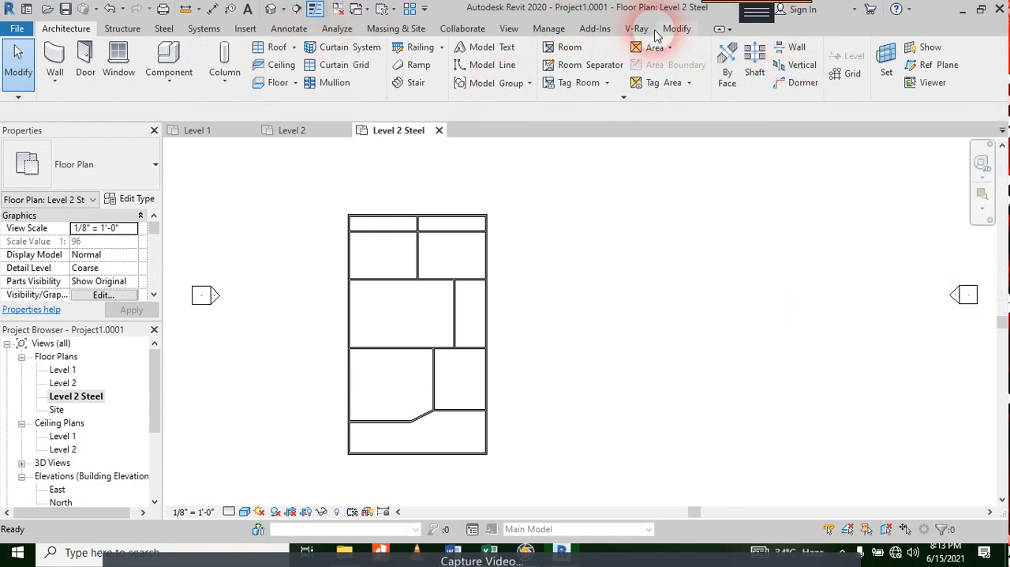
Step: Create a new line style named Steel Bars - Horizontal as a subcategory of Lines in the project's Line Styles settings
click(551, 28)
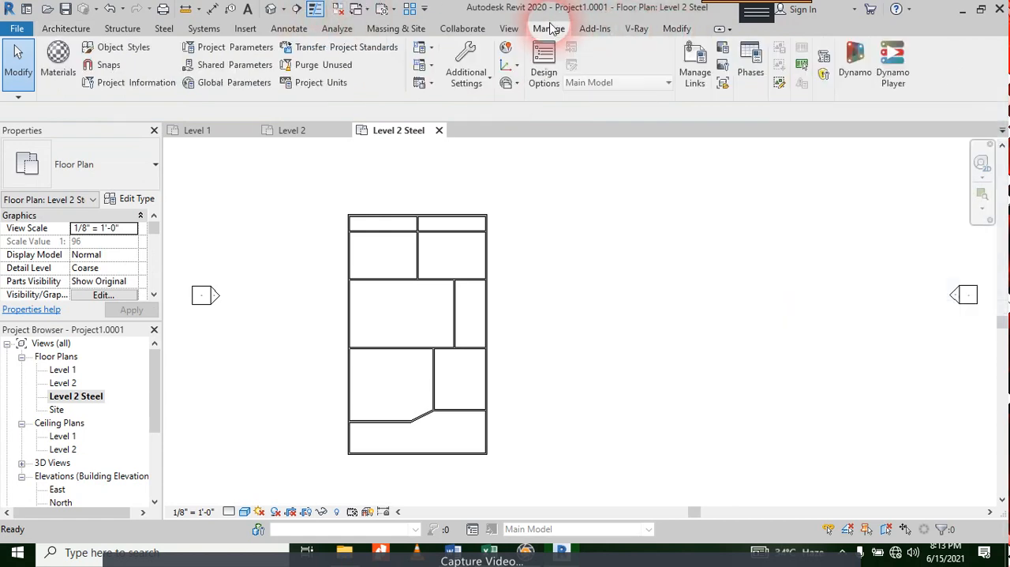
click(465, 63)
click(509, 236)
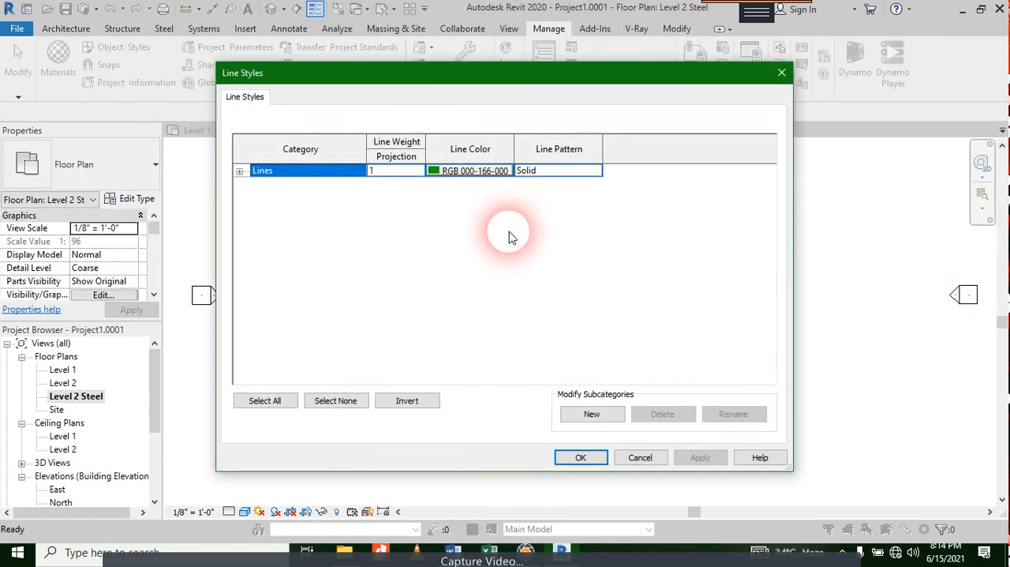
click(592, 414)
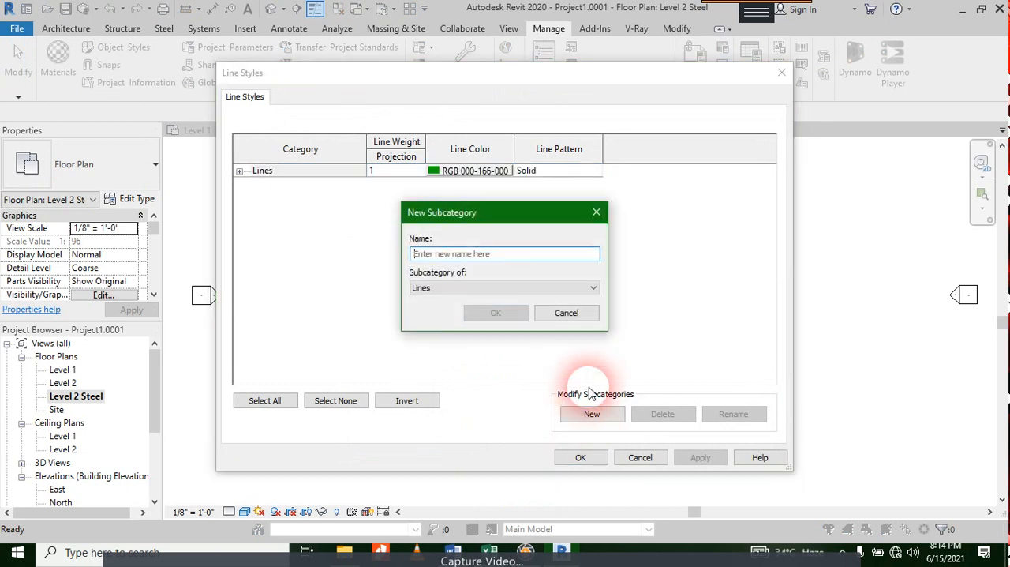
click(513, 261)
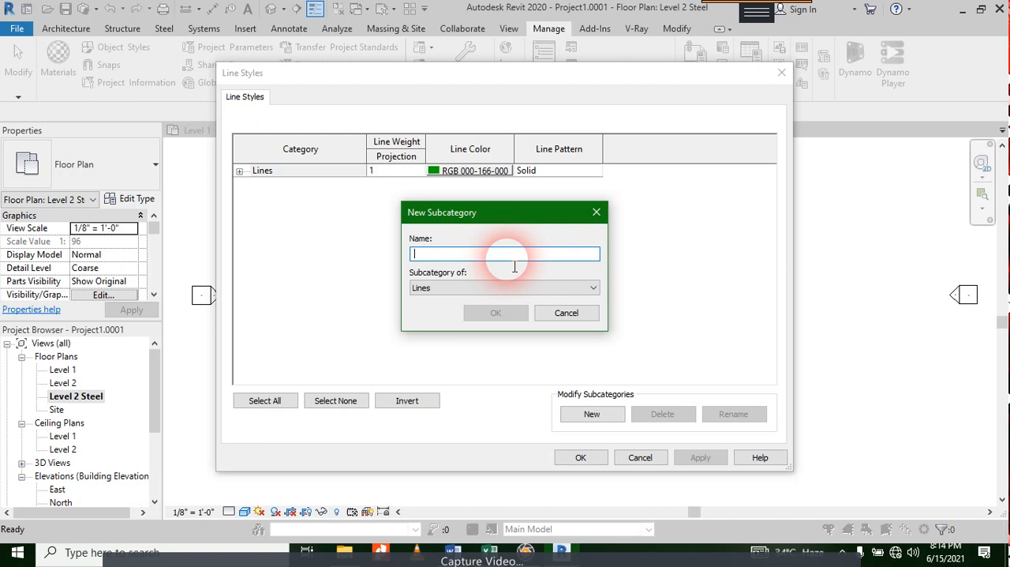
text(AE)
key(BackSpace)
key(BackSpace)
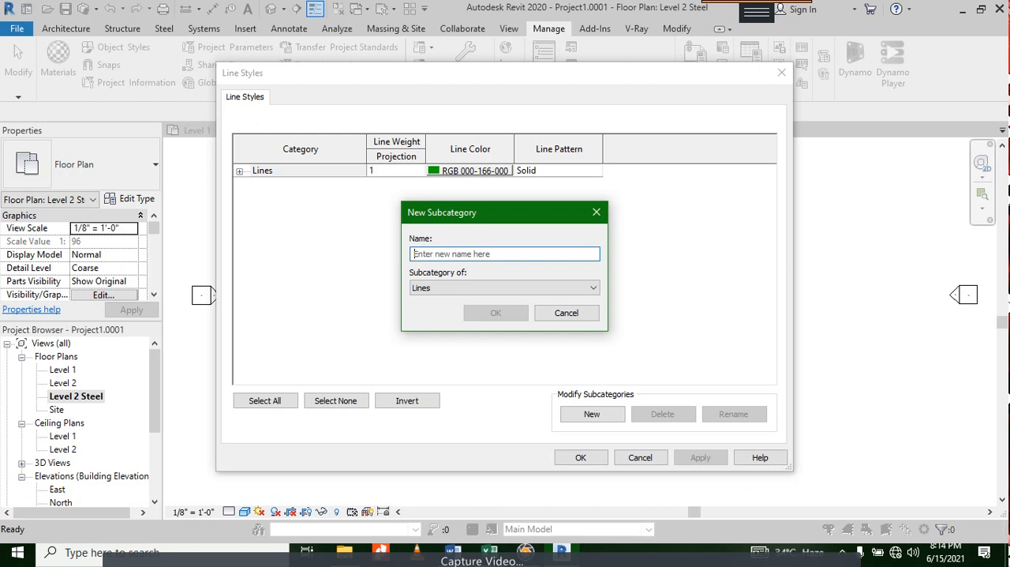
text(Steel)
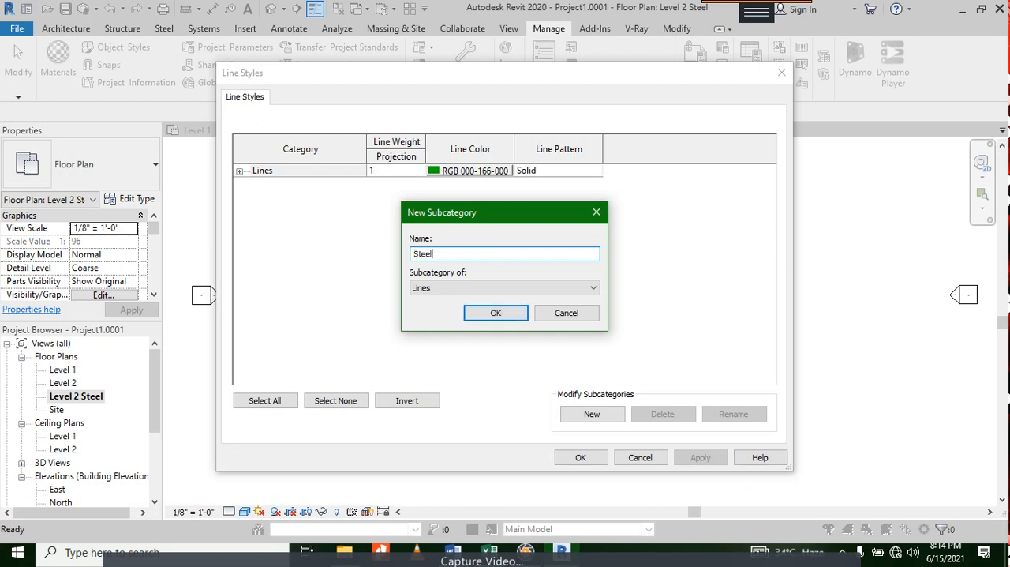
text( Bars -)
text(Horizontal)
click(489, 314)
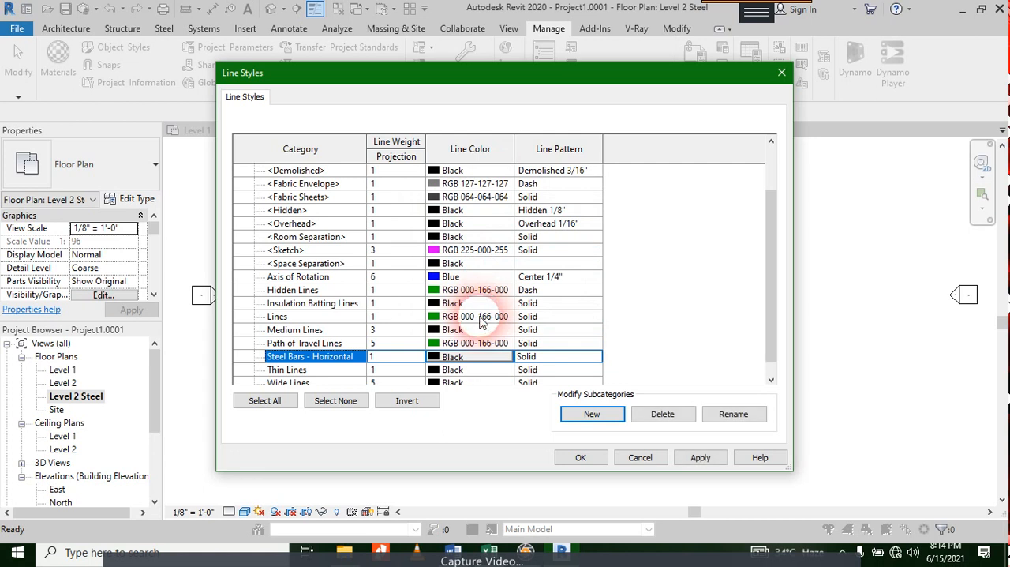
Step: Set the Steel Bars - Horizontal line style to projection line weight 4 and color RGB 128-000-064
click(385, 356)
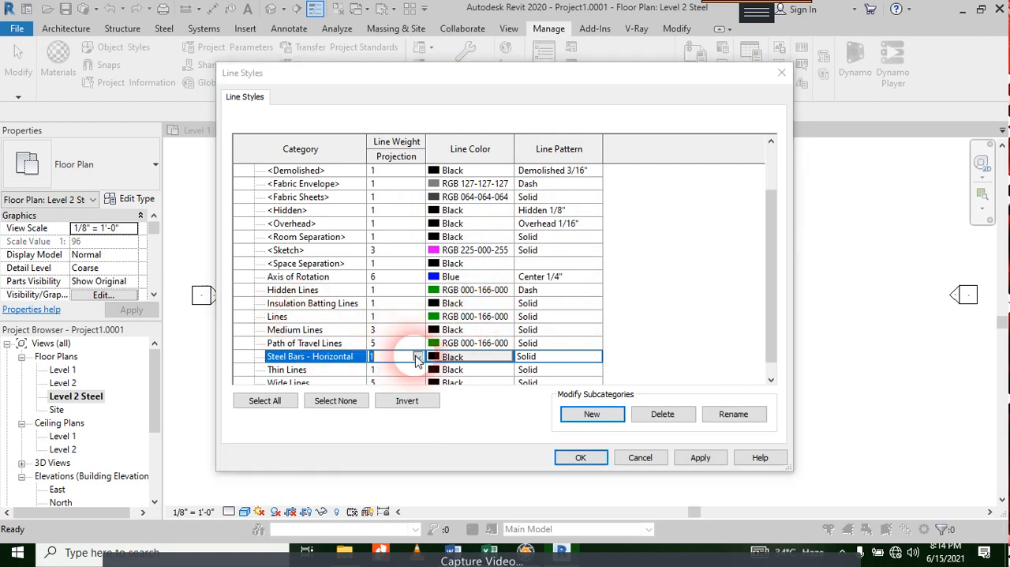
click(417, 357)
click(395, 406)
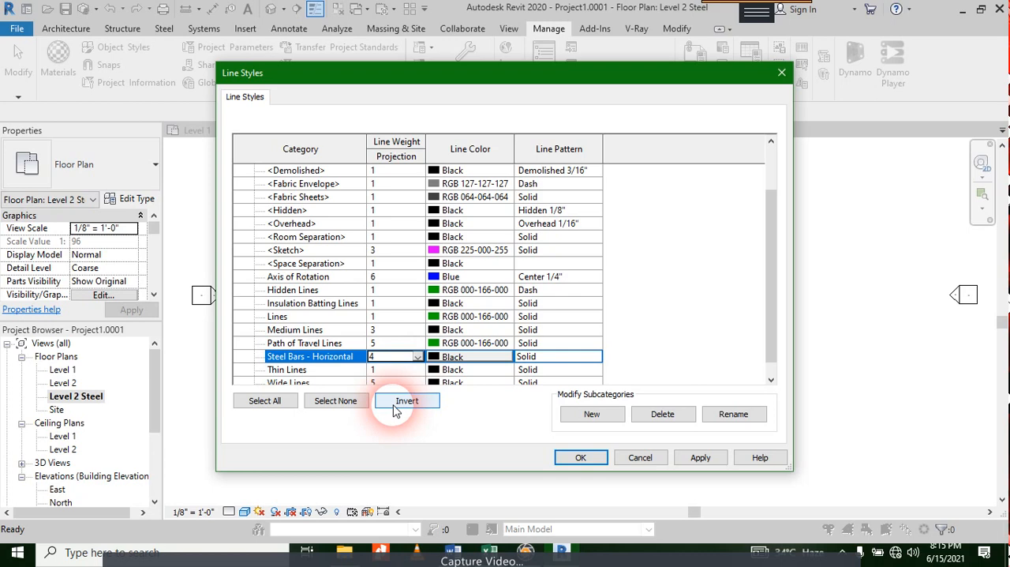
click(479, 358)
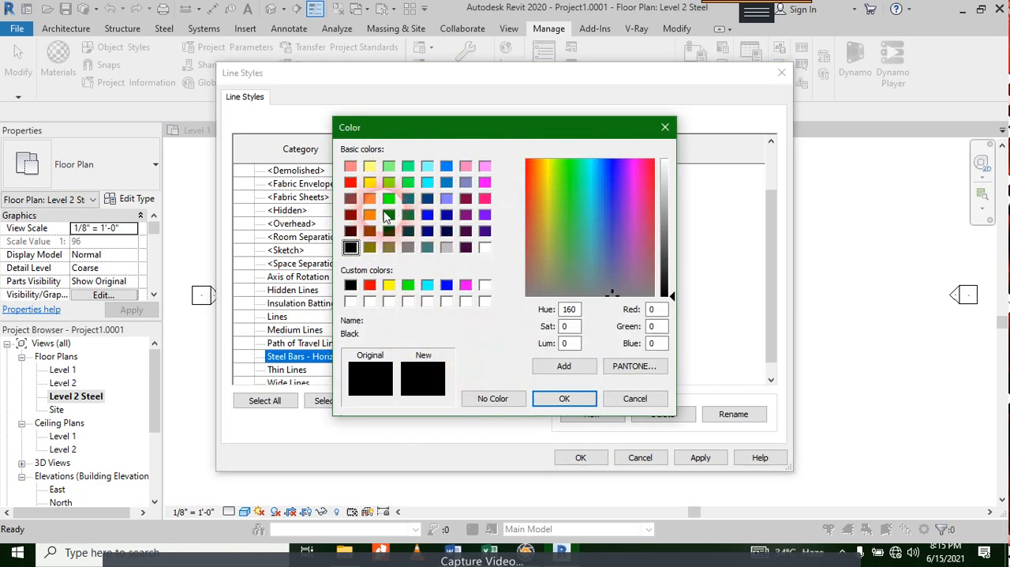
click(466, 199)
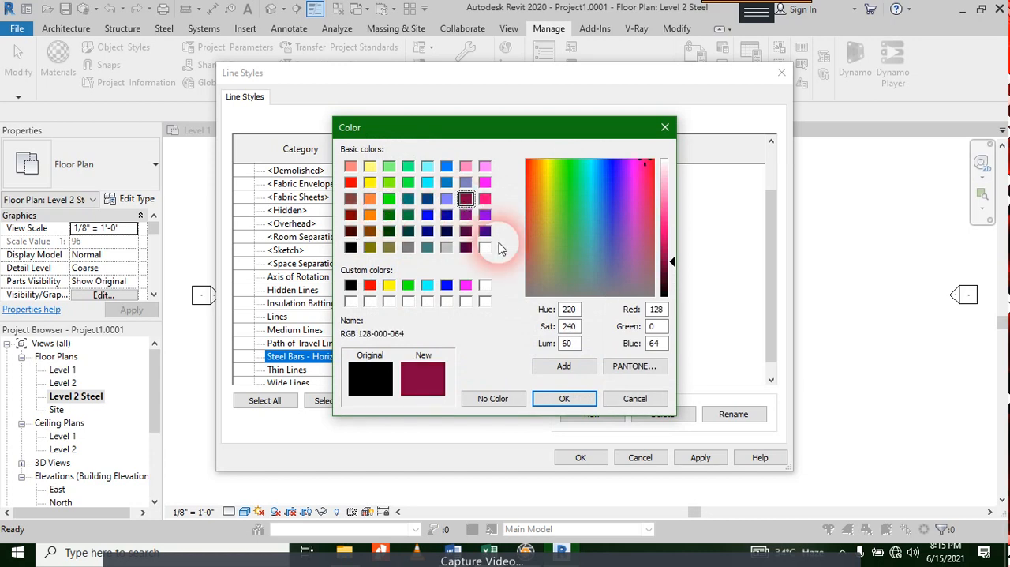
click(564, 399)
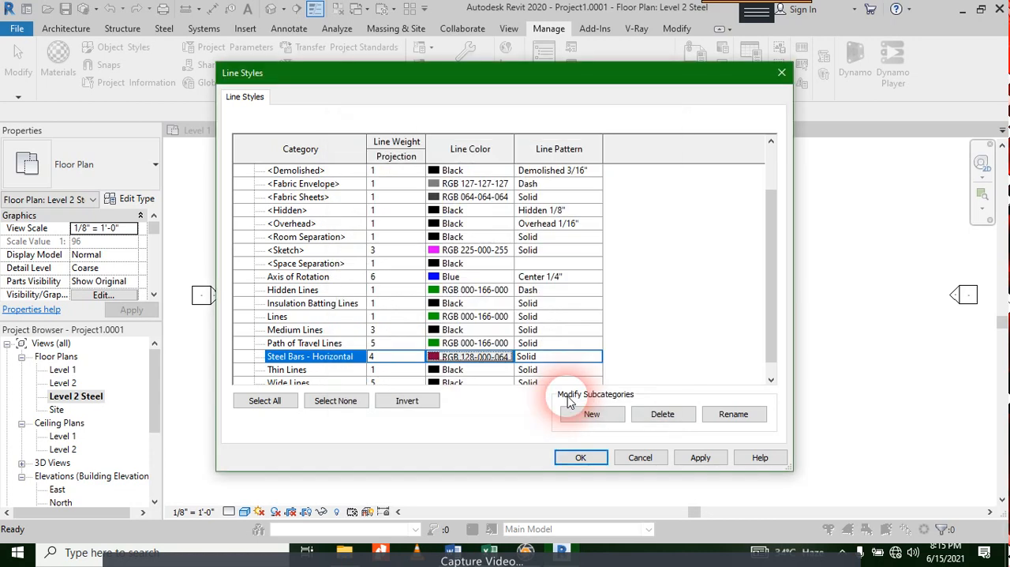
Step: Set the line pattern of the Steel Bars - Horizontal style to Rebar Cover Lines
click(555, 359)
click(595, 356)
scroll(591, 384, down, 12)
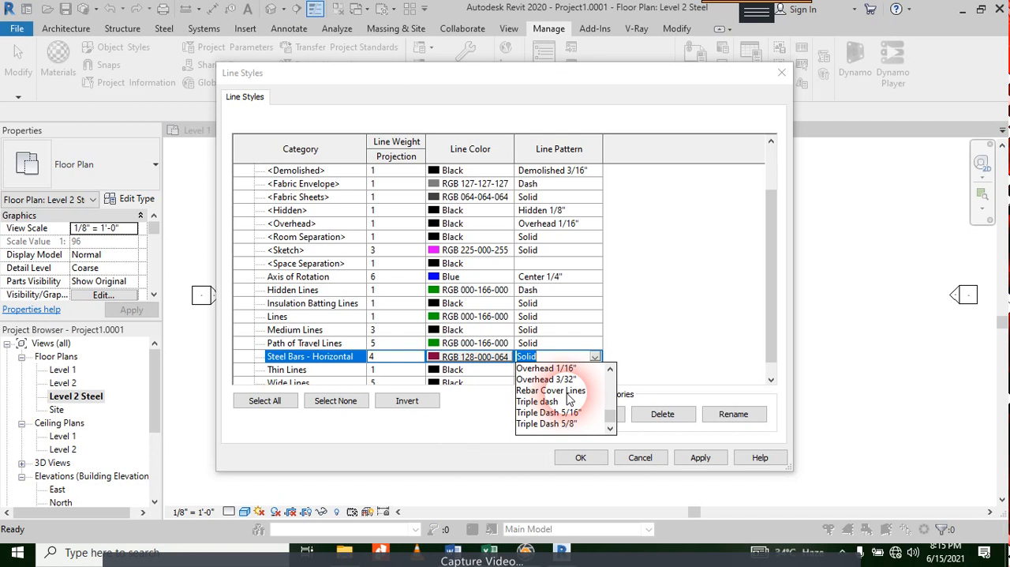
click(551, 390)
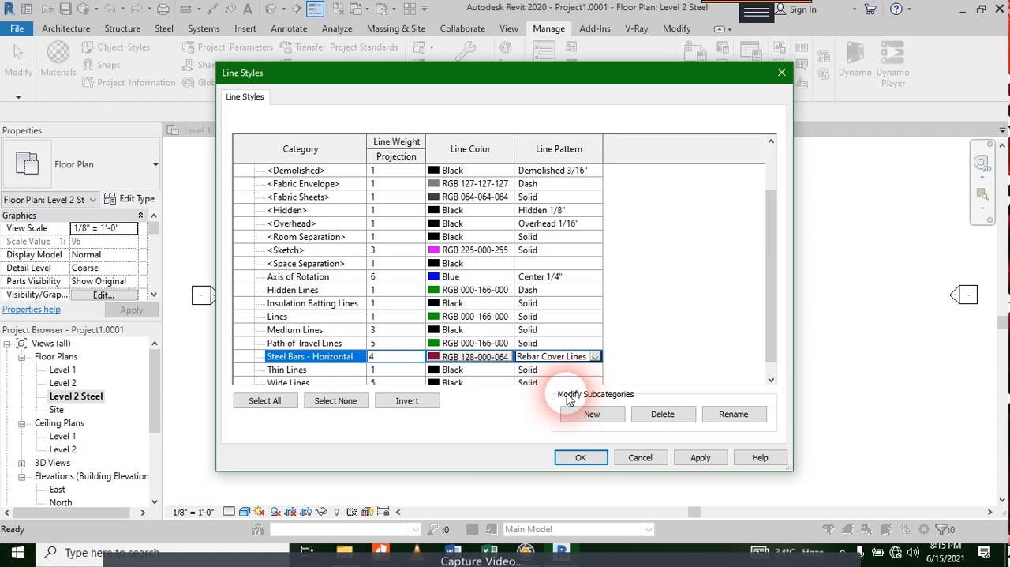
click(595, 357)
click(636, 337)
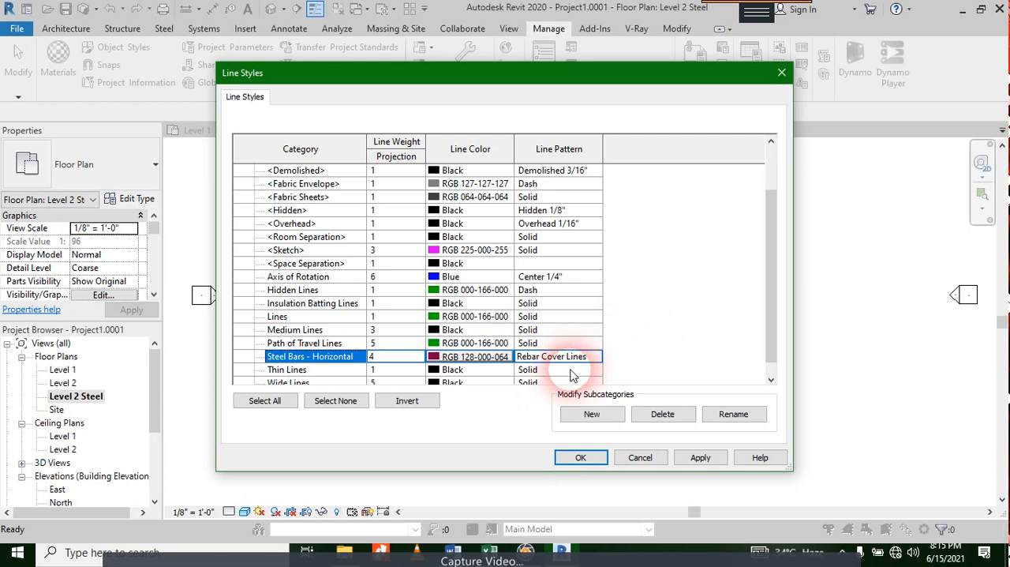
Step: Create another line style named Steel bars - Vertical as a subcategory of Lines
click(609, 419)
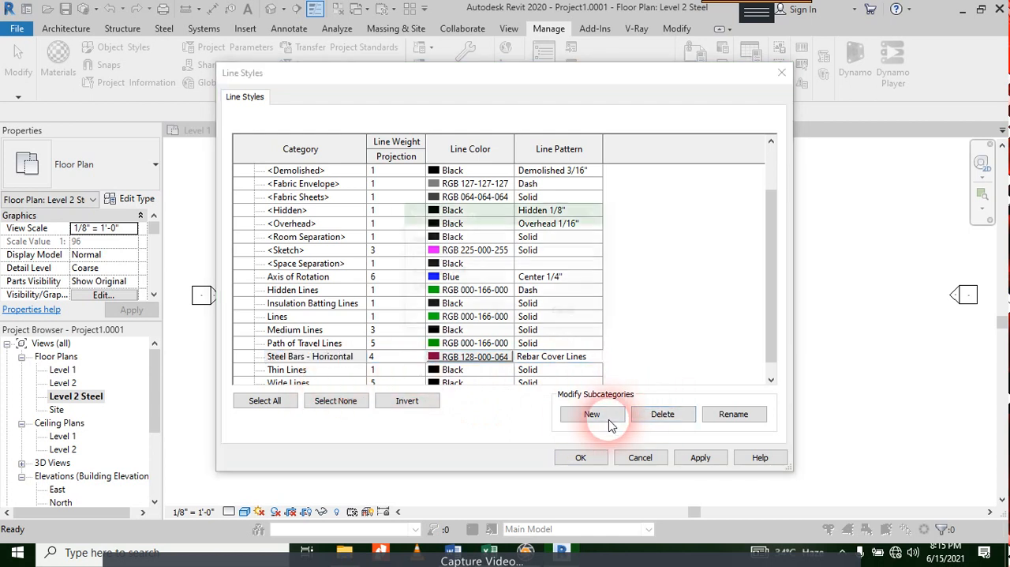
click(462, 254)
text(Steel bars - Vertical)
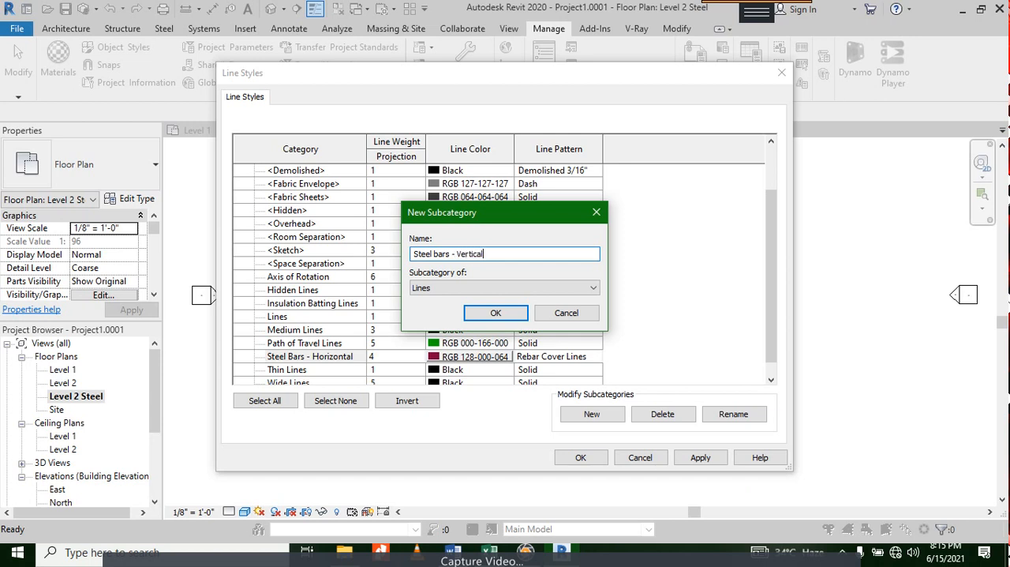
click(494, 312)
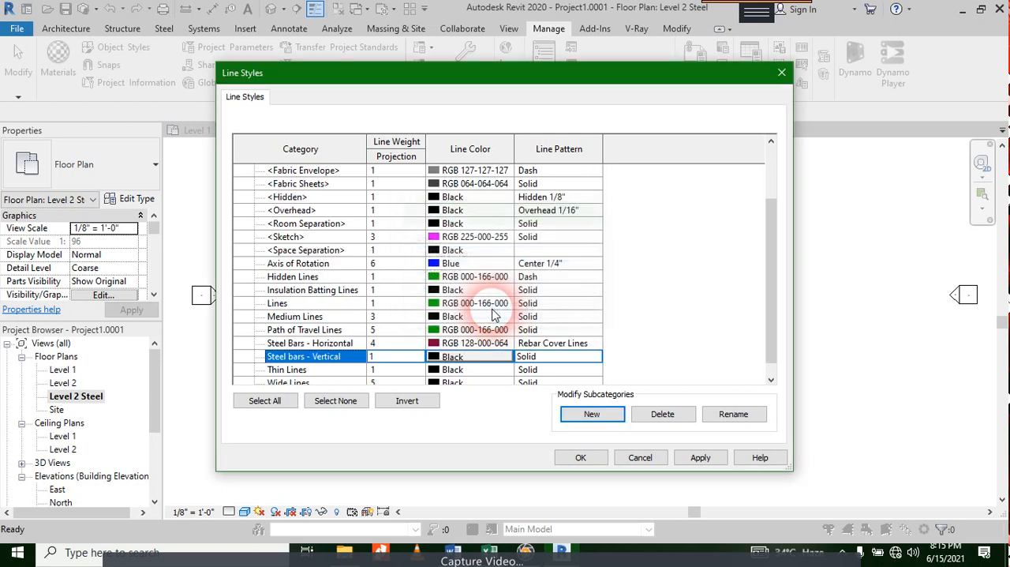
Step: Set the Steel bars - Vertical line style to projection line weight 4 and color RGB 255-128-000
click(406, 363)
text(4)
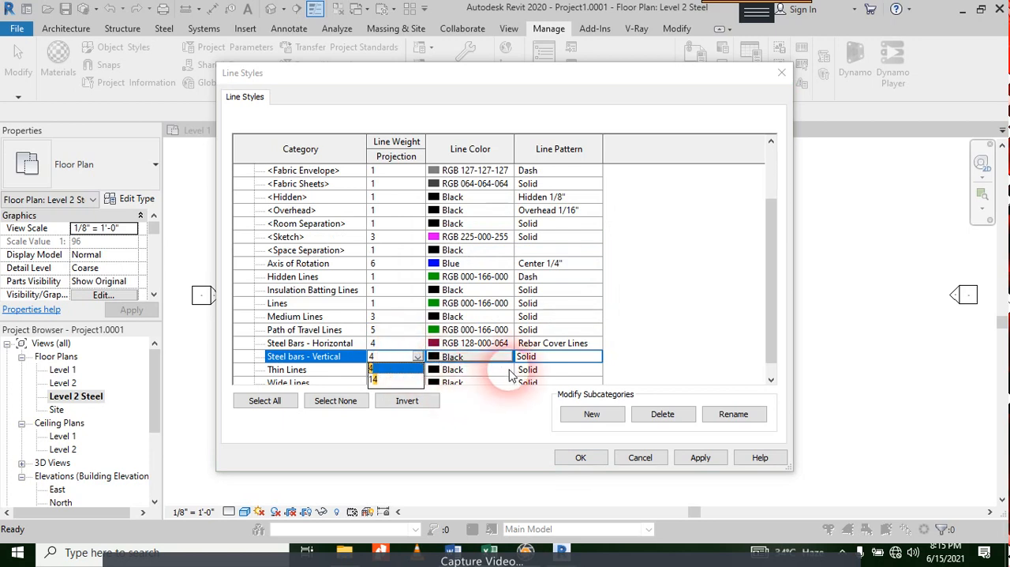
click(476, 362)
click(476, 362)
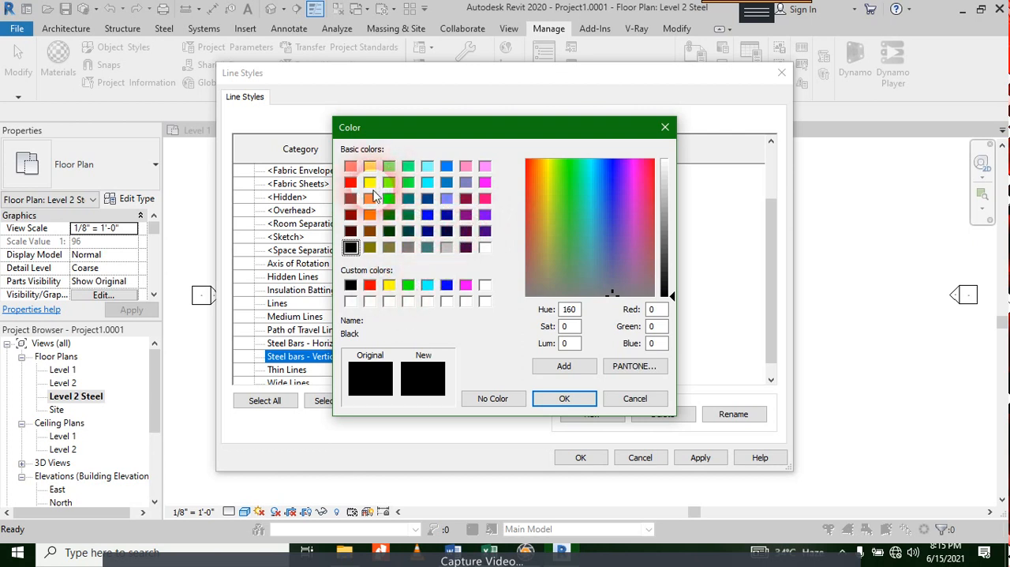
click(369, 214)
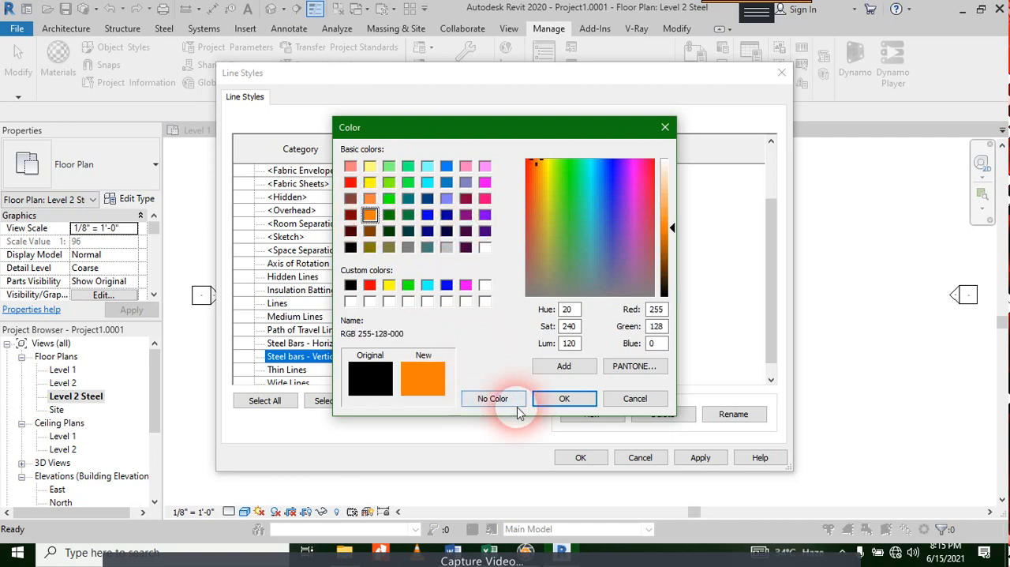
click(565, 398)
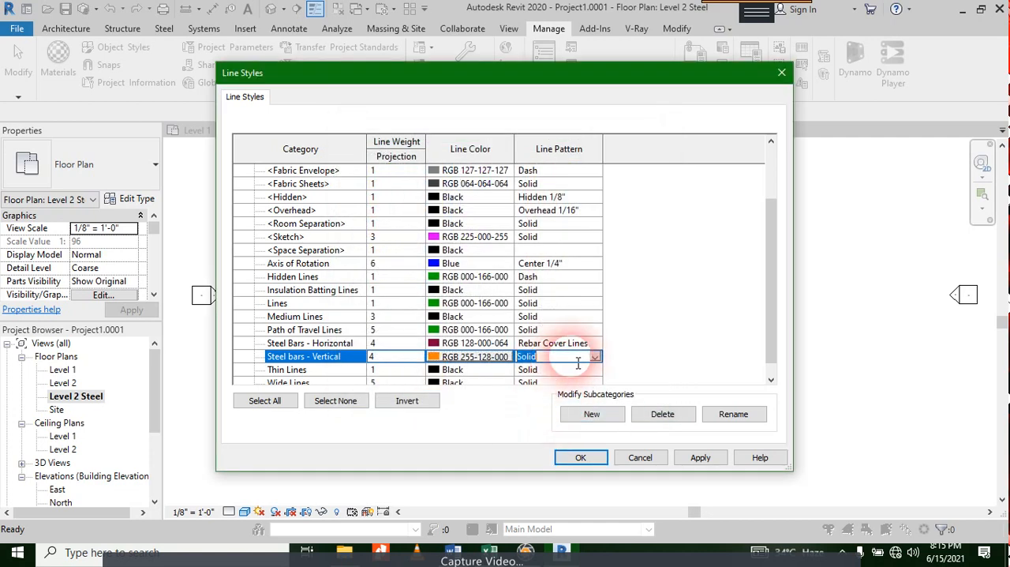
Step: Set the line pattern of the Steel bars - Vertical style to Rebar Cover Lines and apply the line style changes
click(576, 357)
click(595, 357)
scroll(576, 406, down, 8)
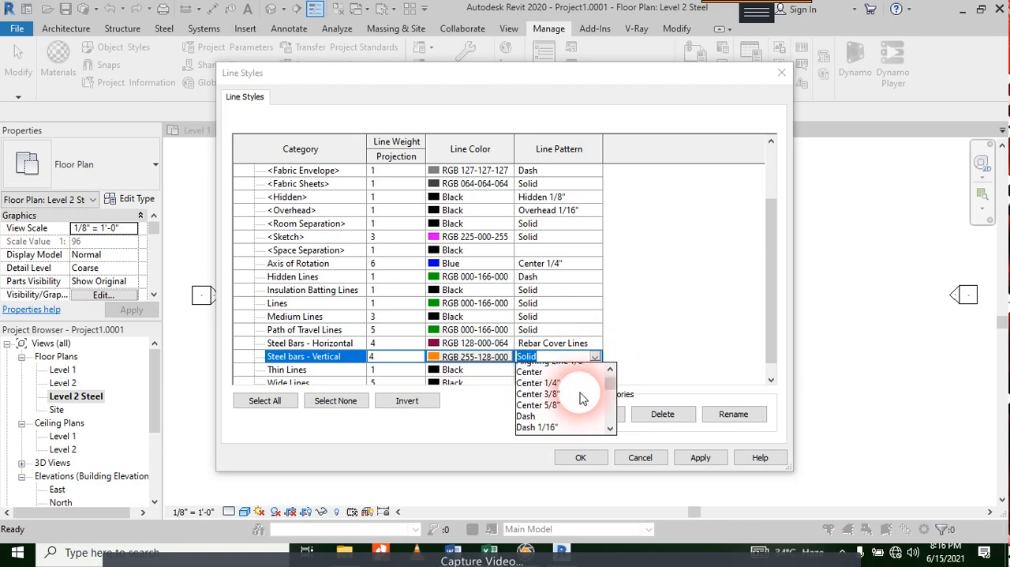
scroll(581, 400, down, 2)
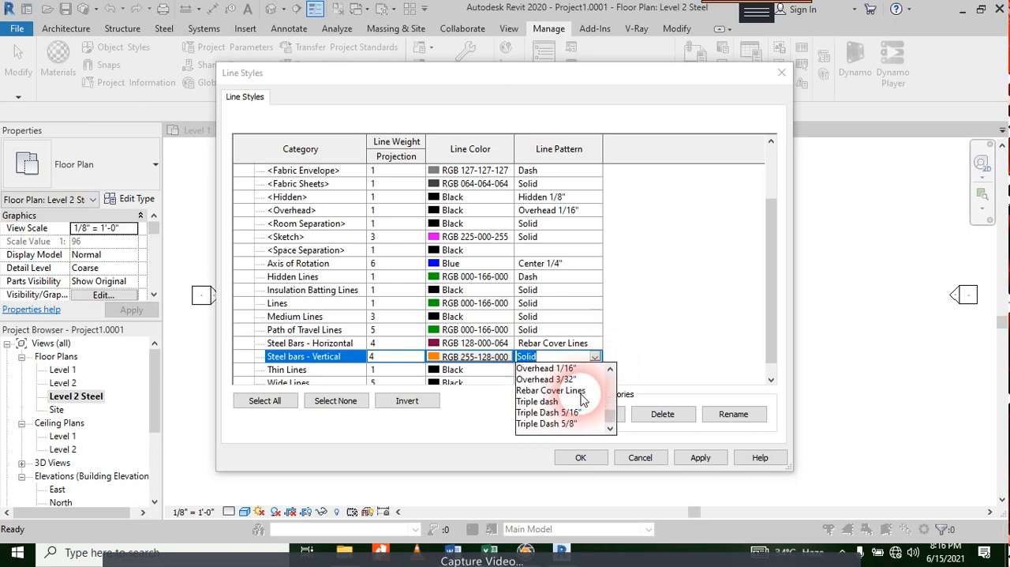
click(583, 391)
click(700, 457)
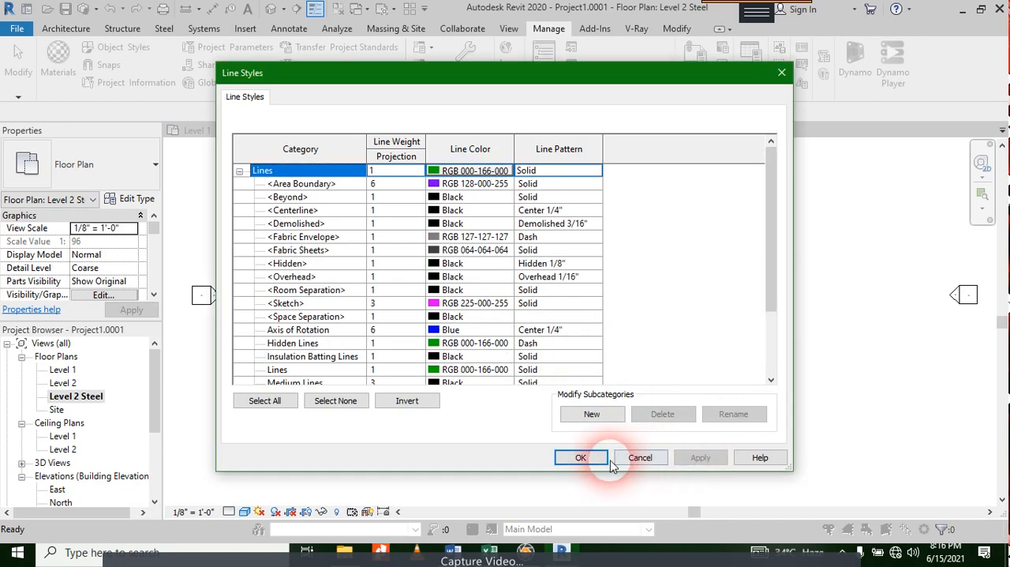
Step: Close the line style settings and draw a vertical model line about 51'-7 1/2" long through the house near its right exterior wall
click(581, 458)
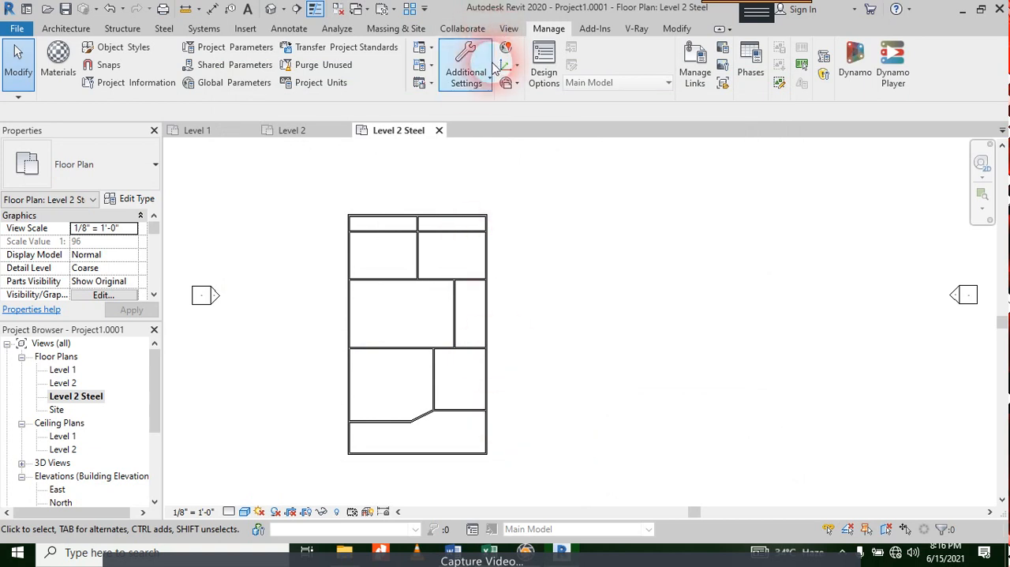
click(69, 28)
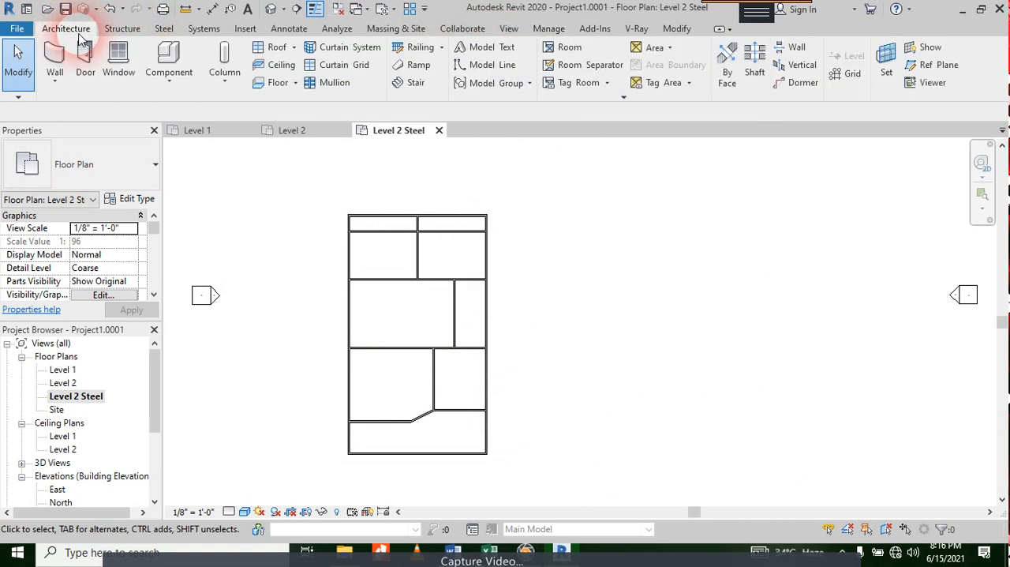
click(492, 64)
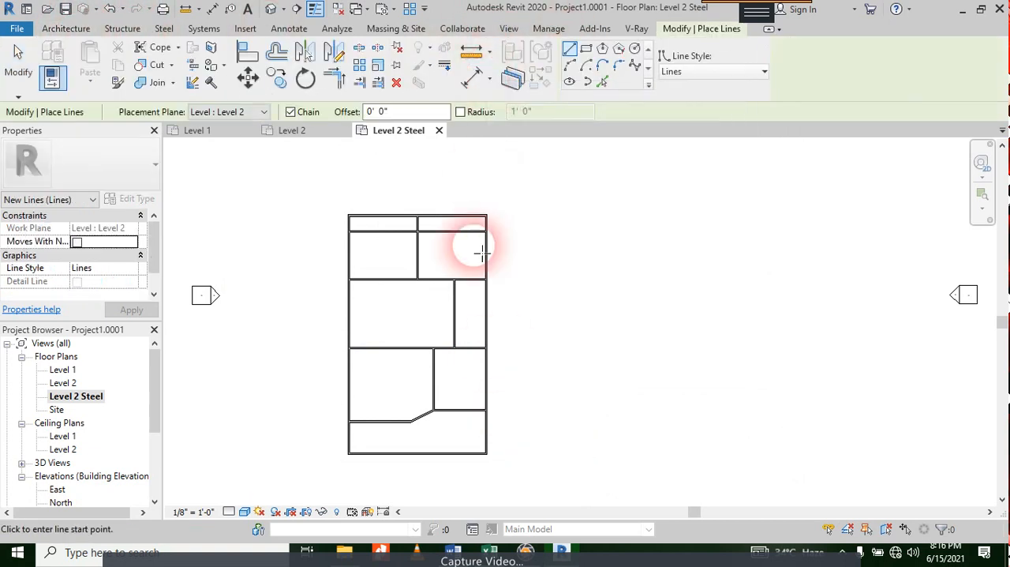
scroll(463, 452, up, 3)
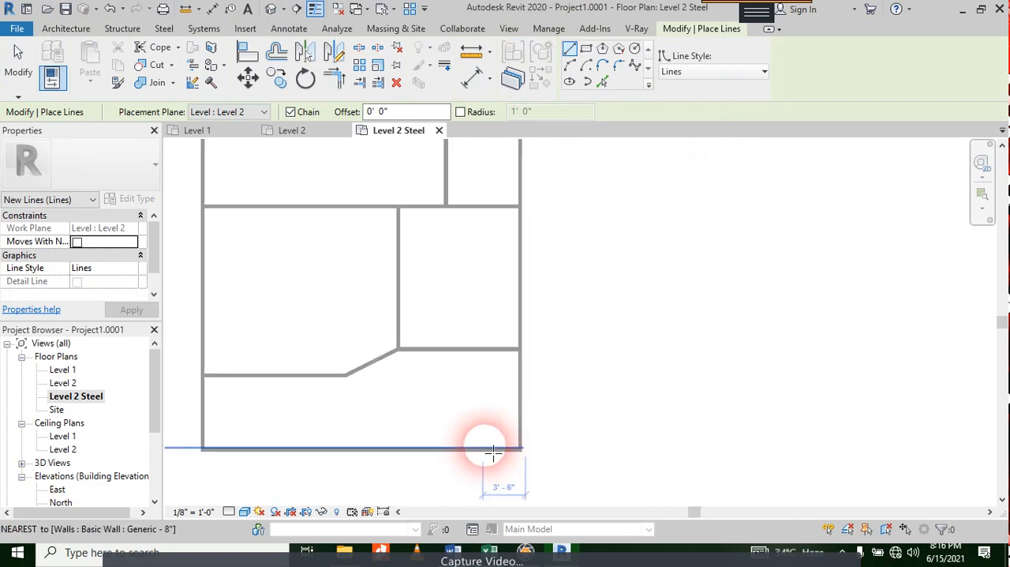
click(484, 449)
scroll(467, 205, down, 3)
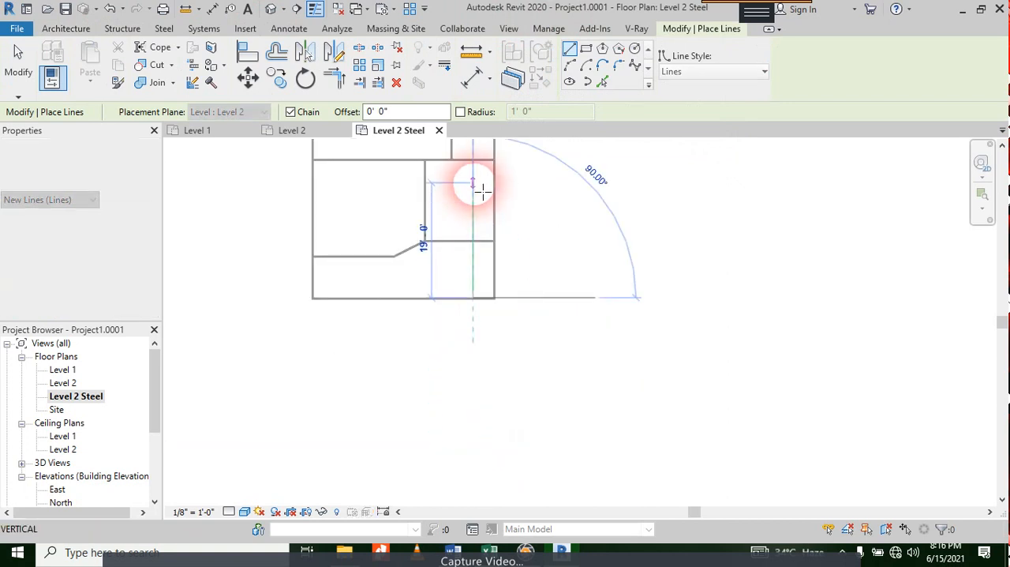
middle_drag(472, 181, 457, 379)
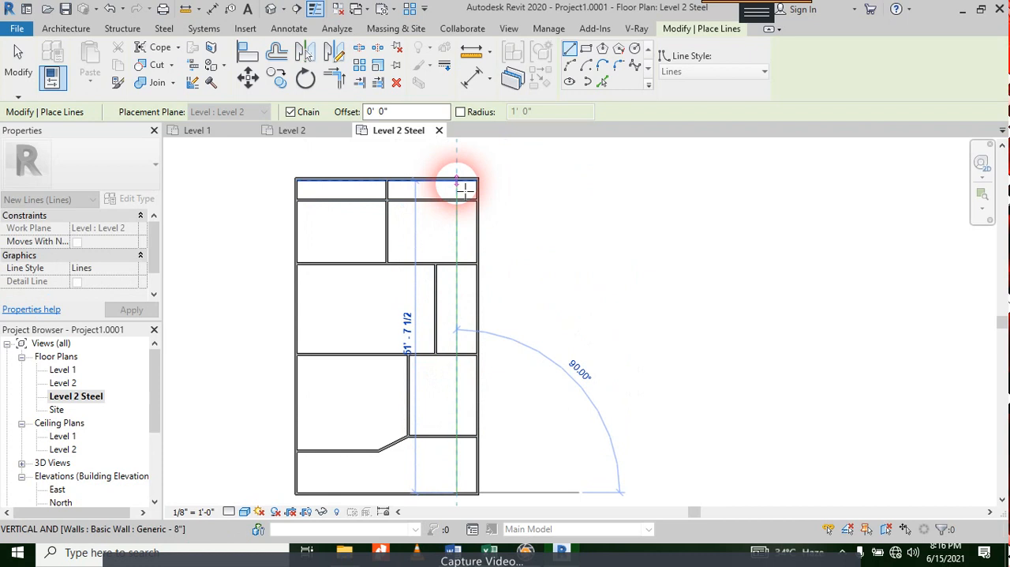
click(465, 187)
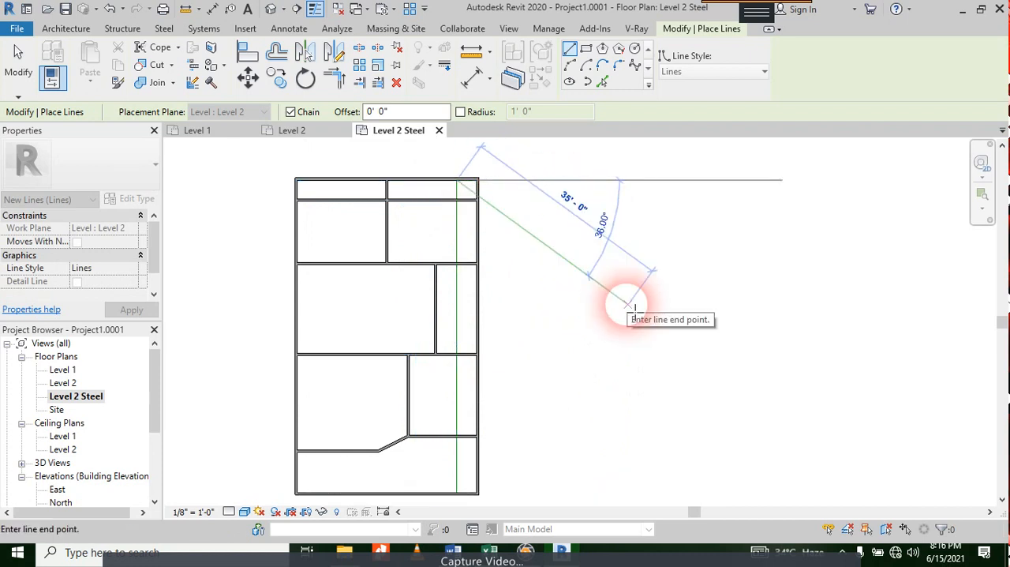
key(Escape)
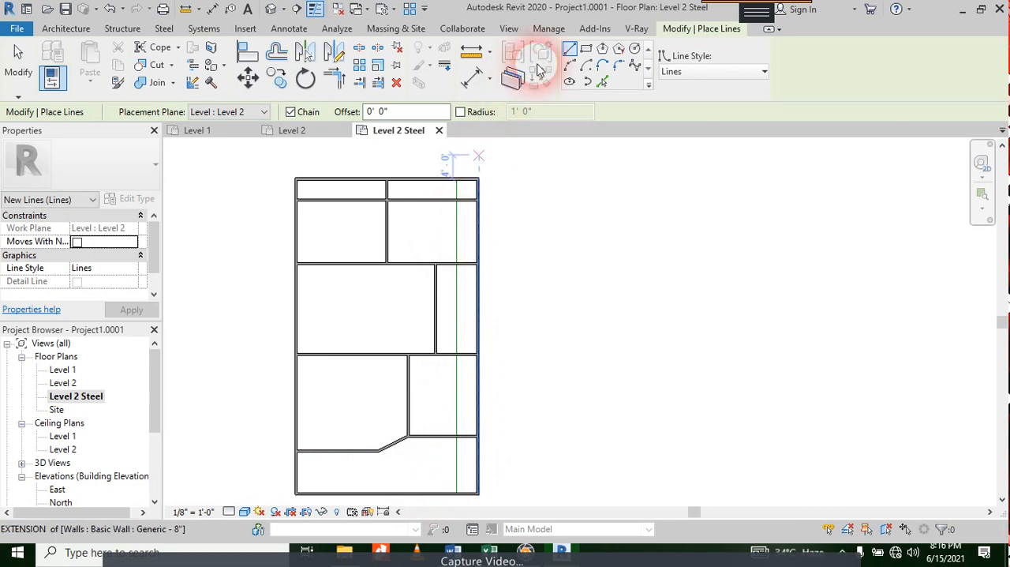
click(679, 72)
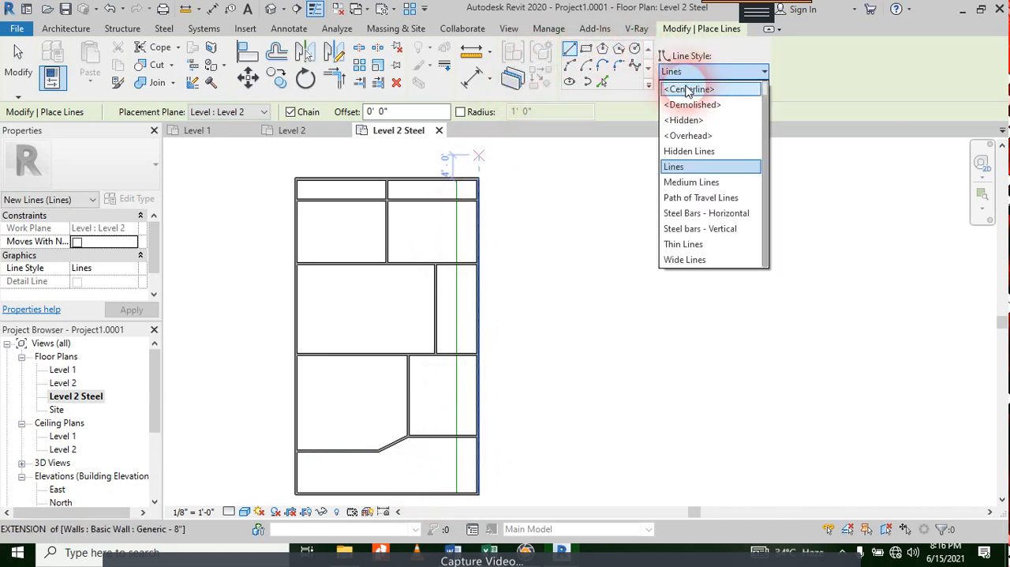
key(Escape)
key(Escape)
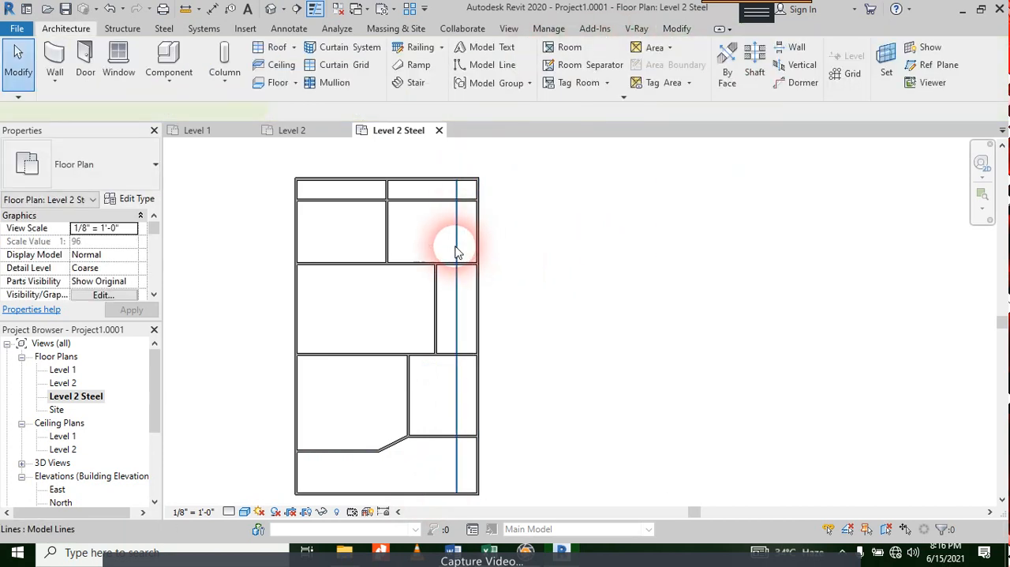
Step: Change the vertical model line's style to Steel bars - Vertical
click(456, 250)
click(625, 72)
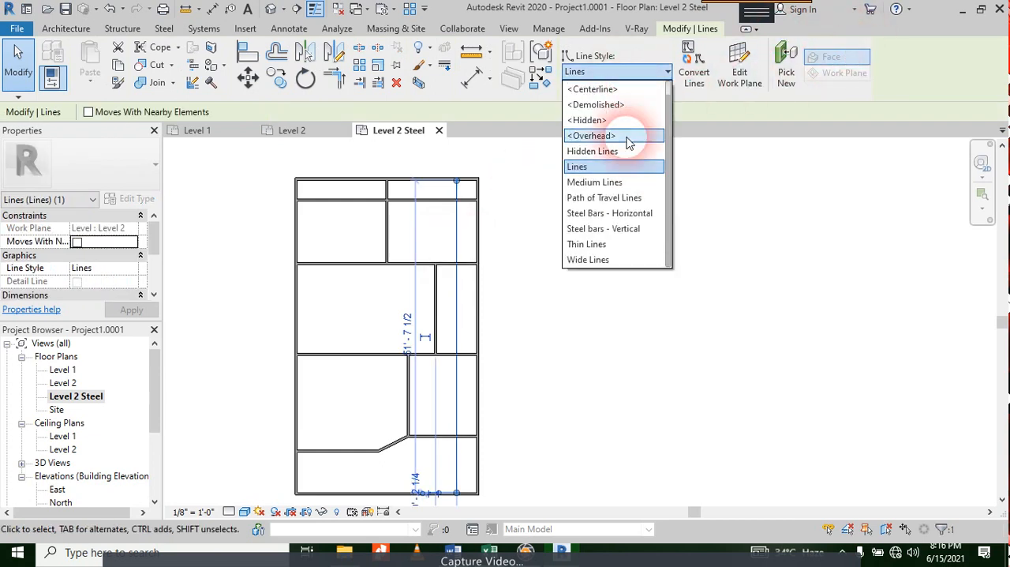
click(614, 227)
click(548, 261)
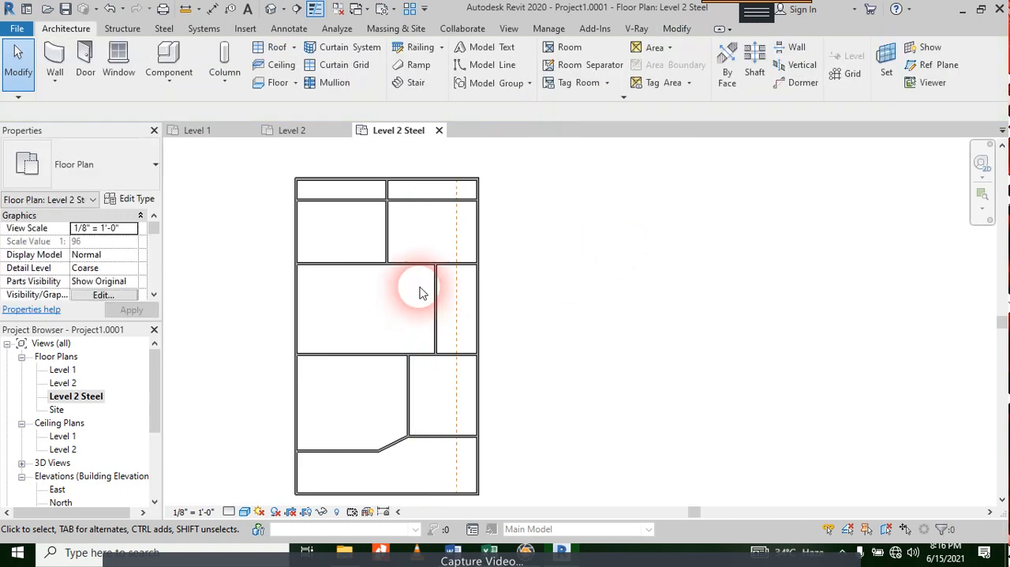
Step: Draw a horizontal model line about 29'-7 1/2" long between the exterior side walls, about 3'-6" below the upper interior wall
scroll(451, 264, up, 3)
scroll(466, 249, down, 3)
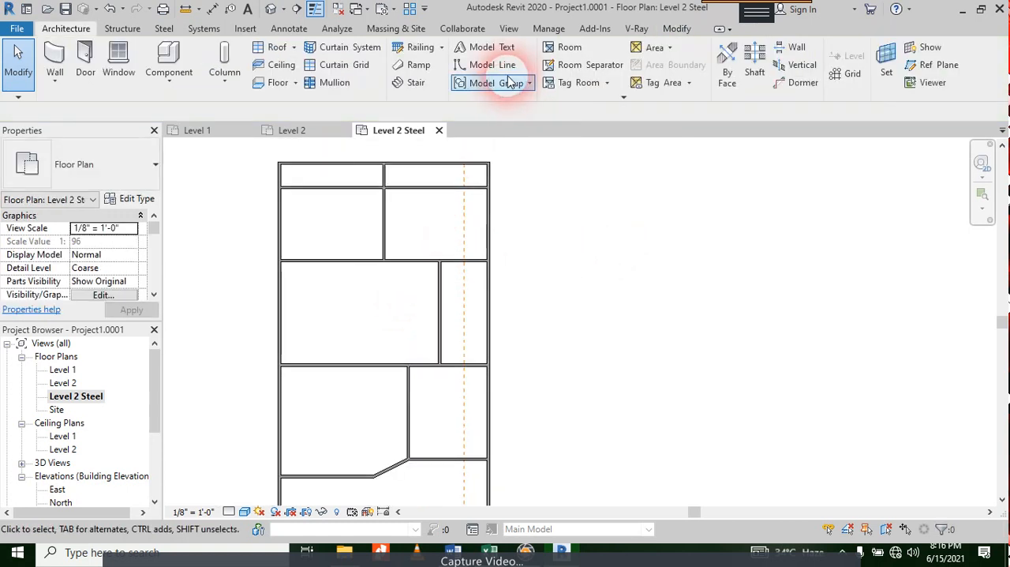
click(493, 65)
click(489, 212)
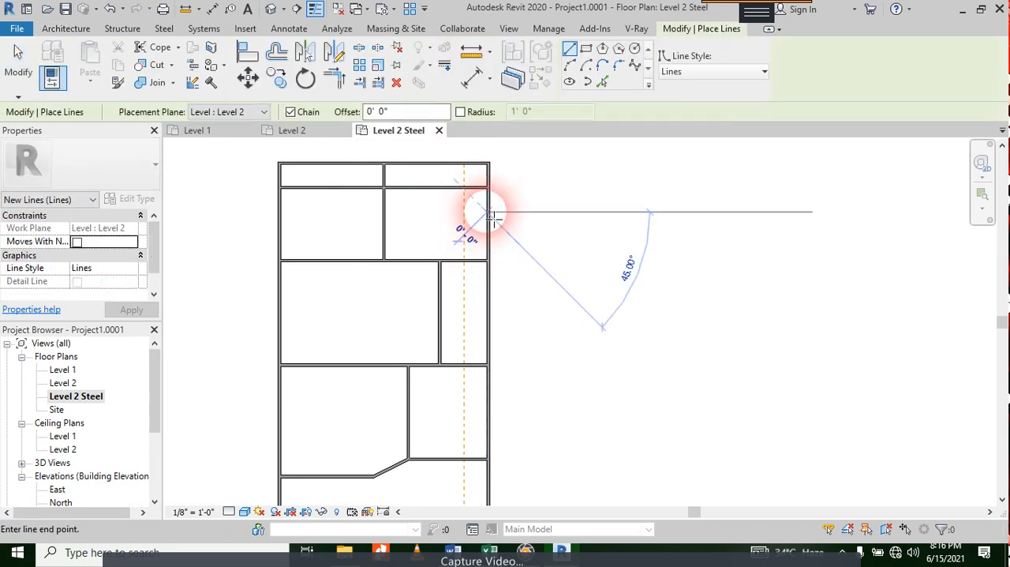
click(284, 212)
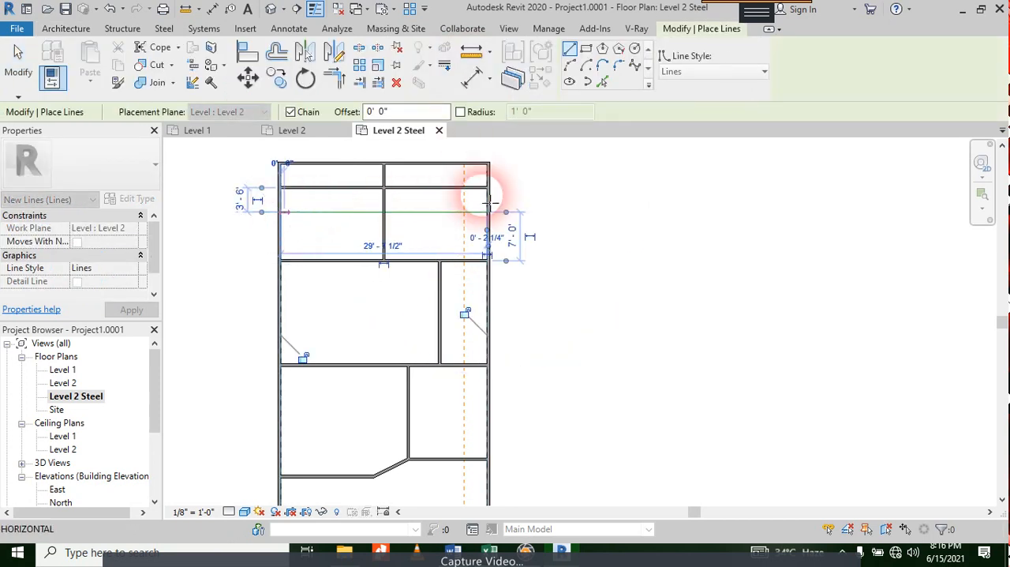
key(Escape)
key(Escape)
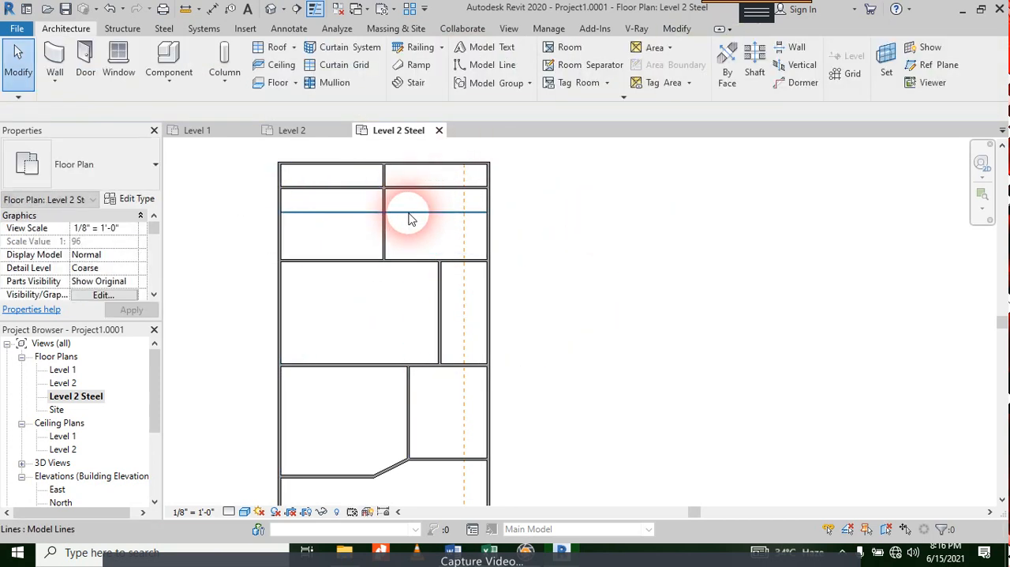
Step: Change the horizontal model line's style to Steel Bars - Horizontal
click(409, 212)
click(623, 71)
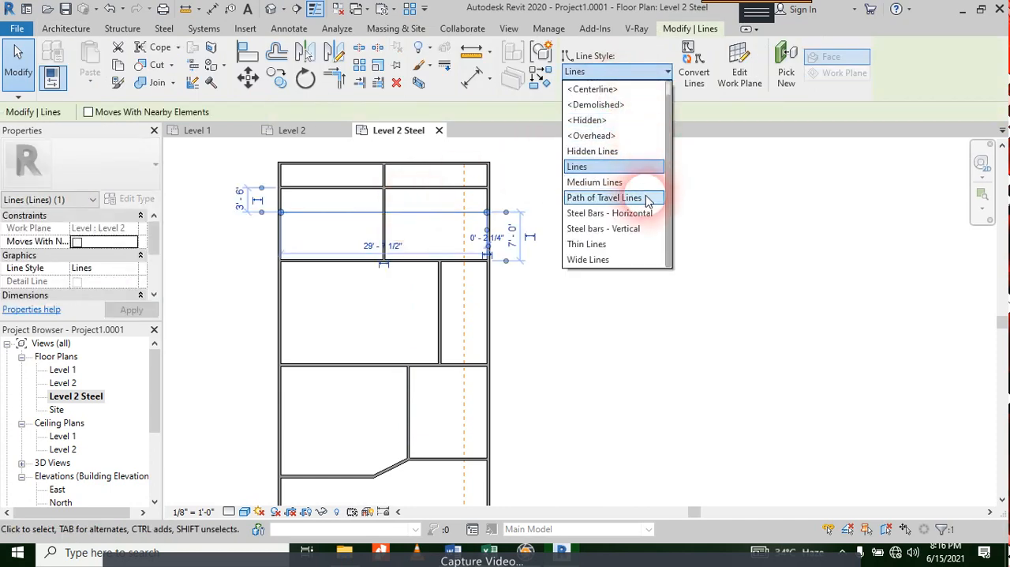
click(643, 217)
click(620, 242)
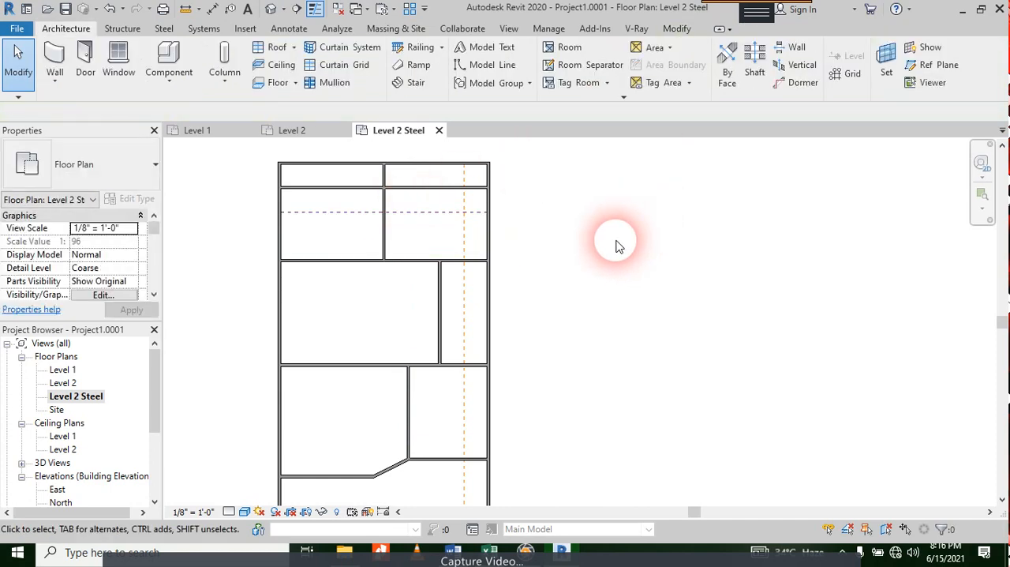
Step: Add a two-segment leader text note reading "# 4 @ 200 C/ C" beside the house, pointing to the vertical steel bar line
click(289, 29)
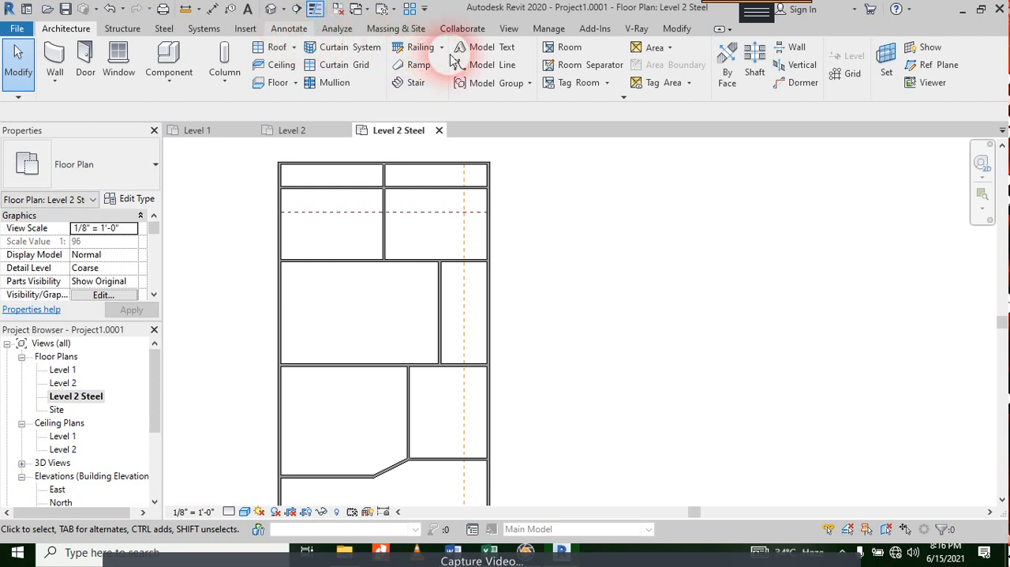
click(490, 49)
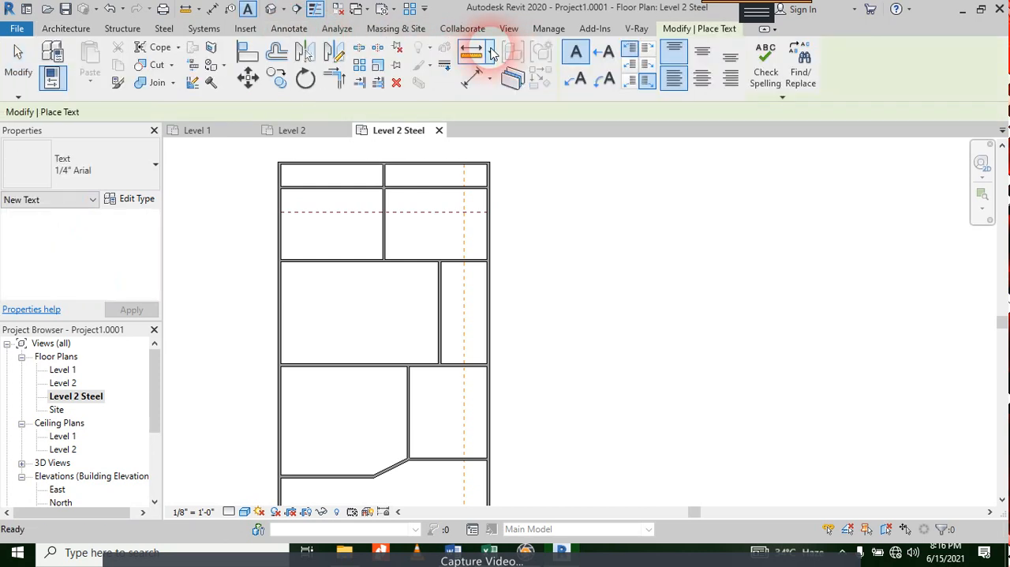
click(576, 85)
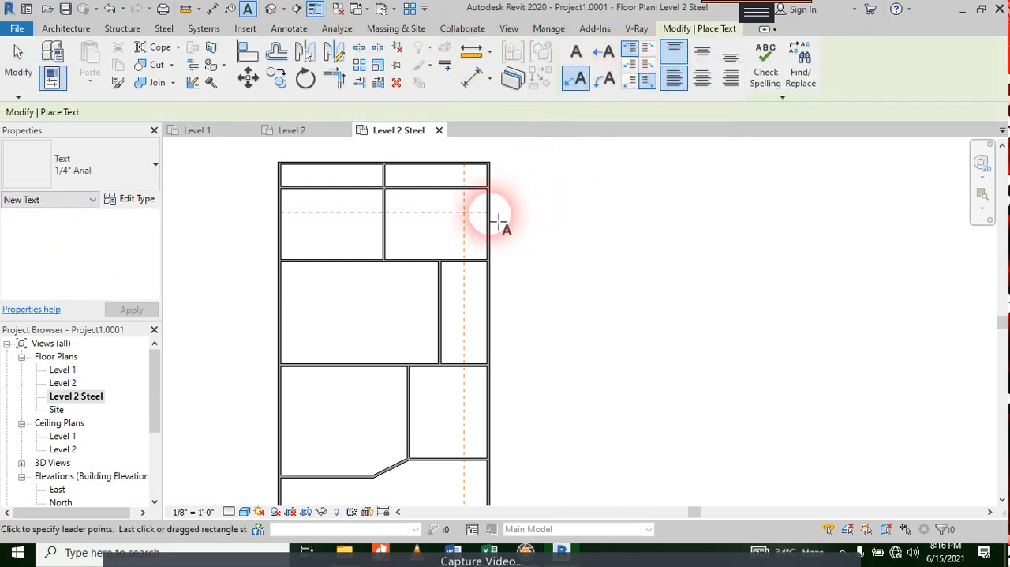
click(466, 282)
click(518, 235)
click(600, 244)
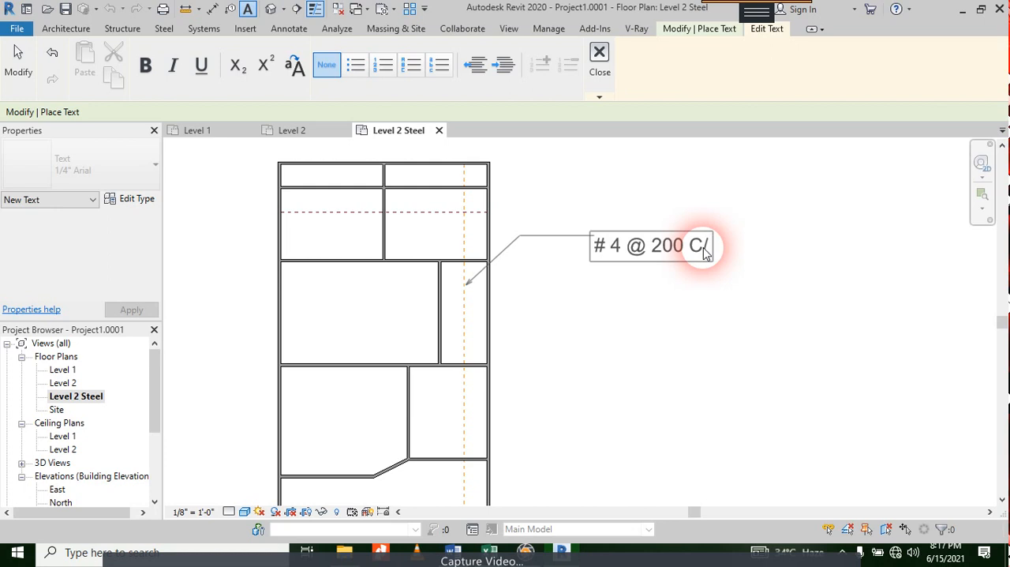
click(679, 300)
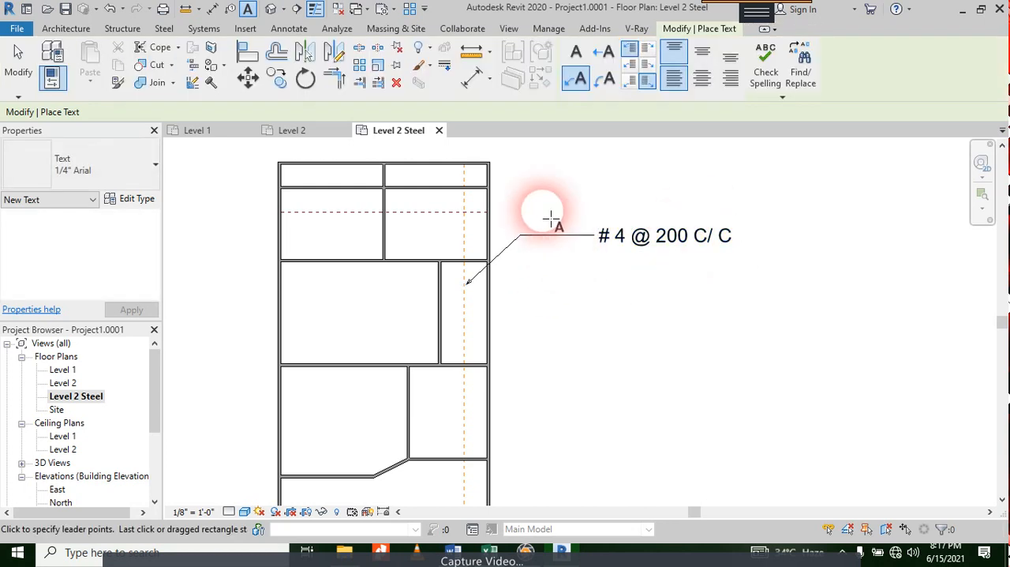
Step: Add an aligned dimension of the house's overall width using wall faces as references, placed above the plan
click(475, 80)
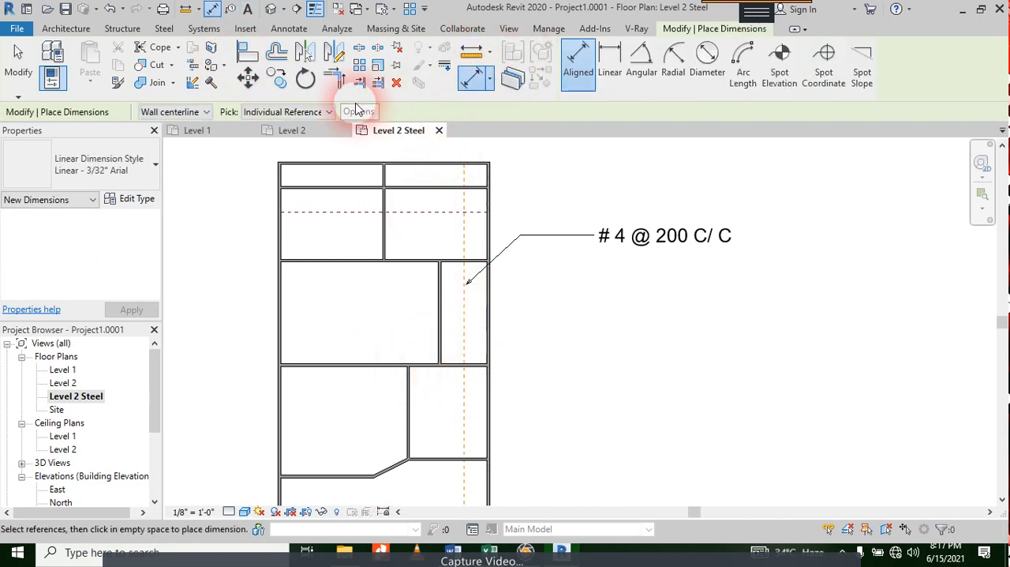
click(172, 111)
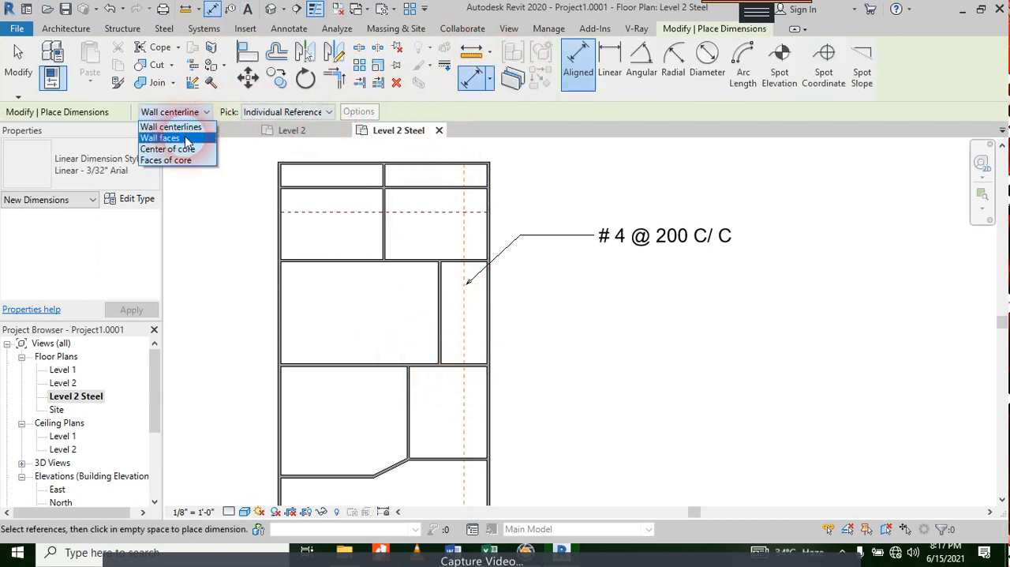
click(185, 139)
click(486, 301)
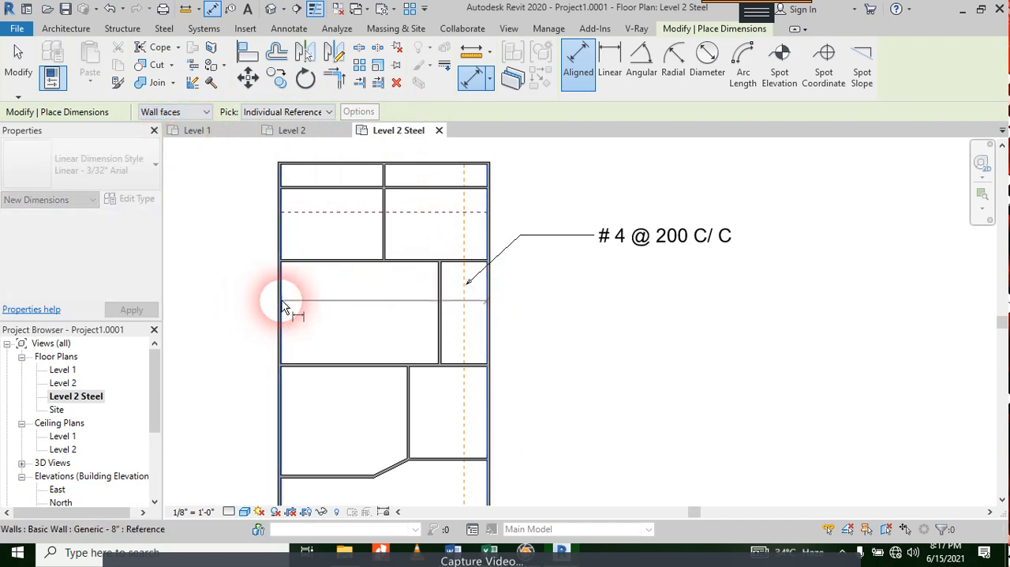
click(284, 307)
scroll(348, 245, down, 1)
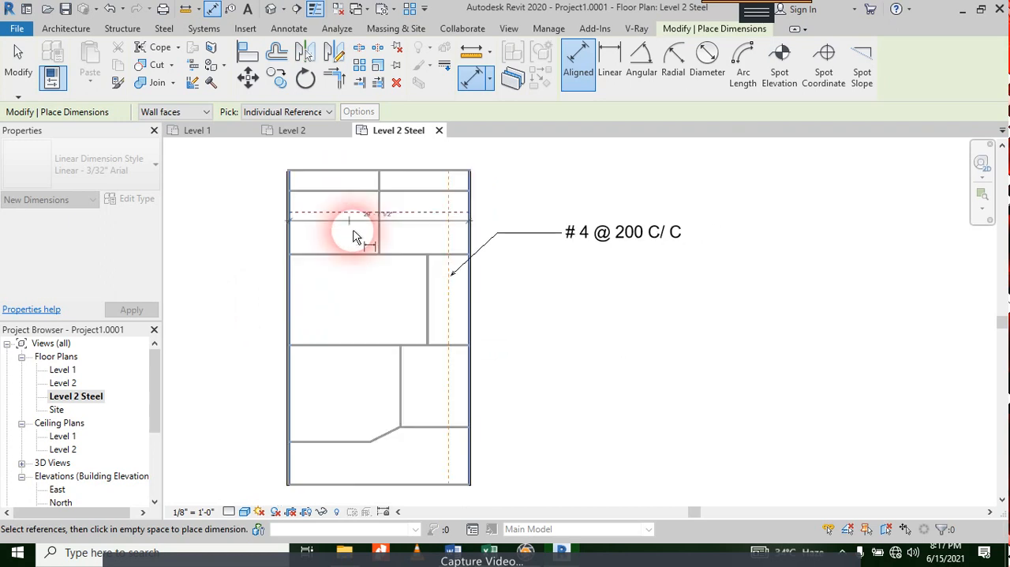
scroll(353, 237, down, 2)
click(341, 259)
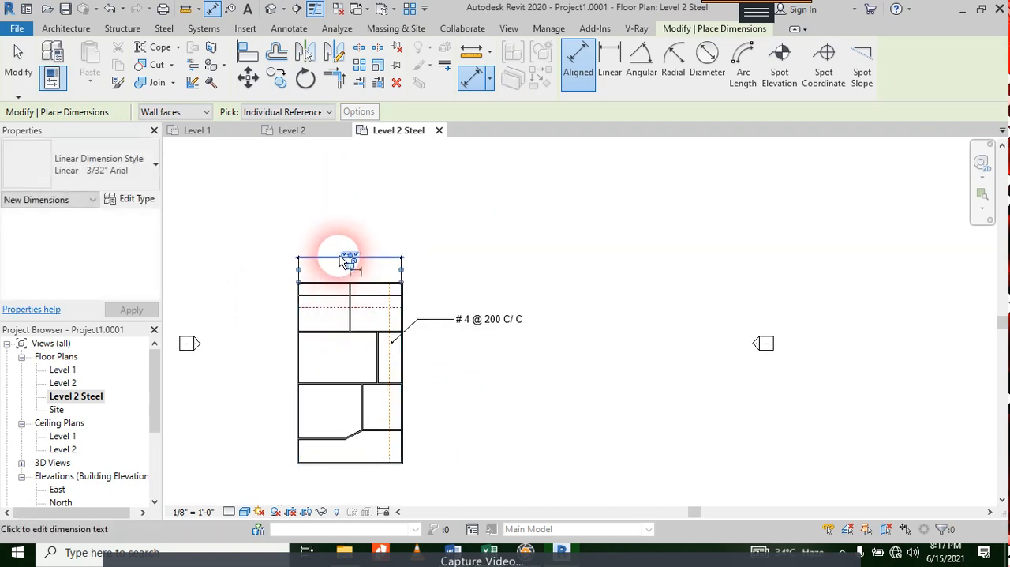
Step: Add an aligned dimension of the house's overall length between the top and bottom exterior walls, placed to the left of the plan
scroll(298, 289, up, 3)
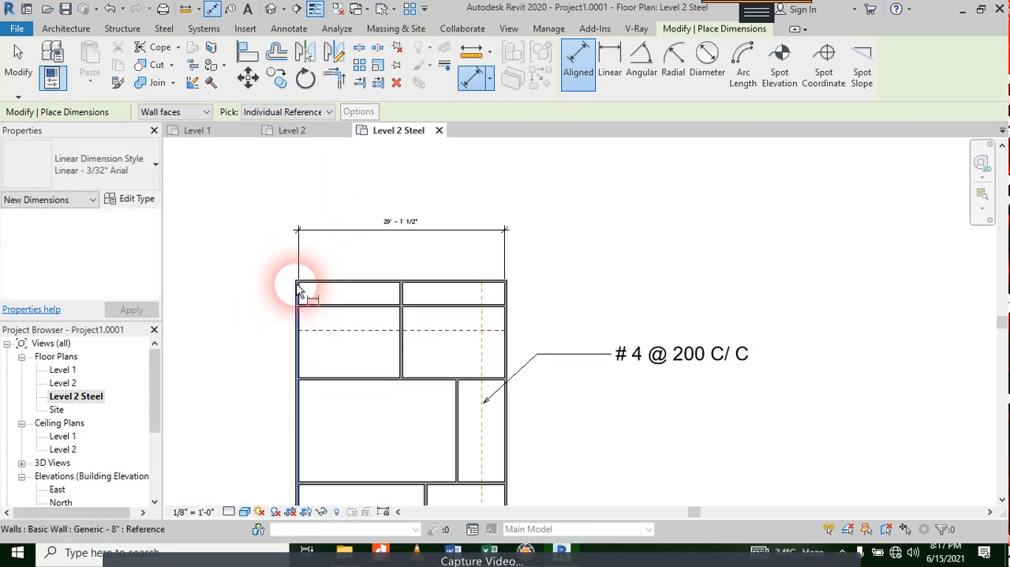
middle_drag(361, 361, 440, 129)
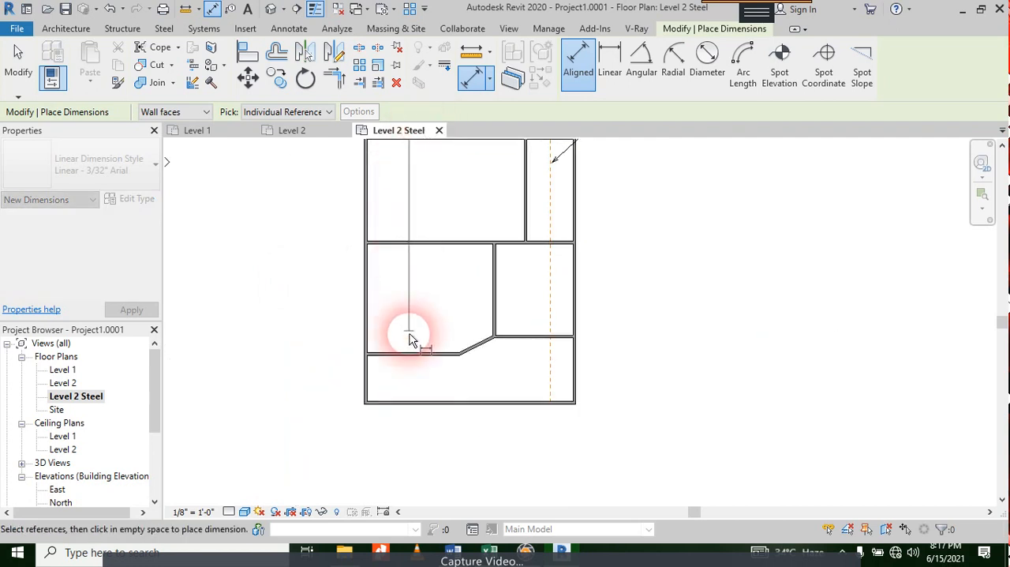
click(410, 404)
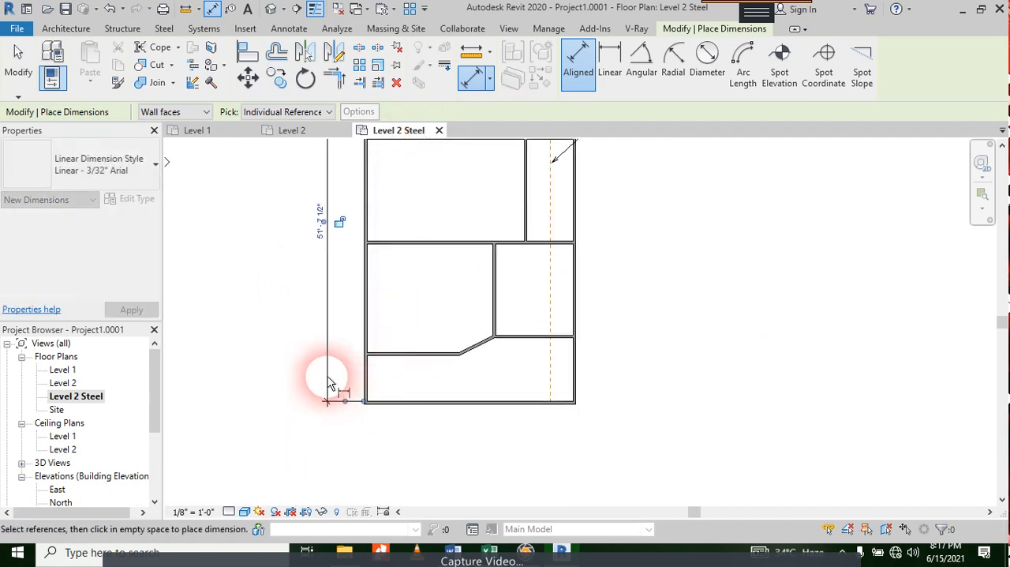
click(327, 383)
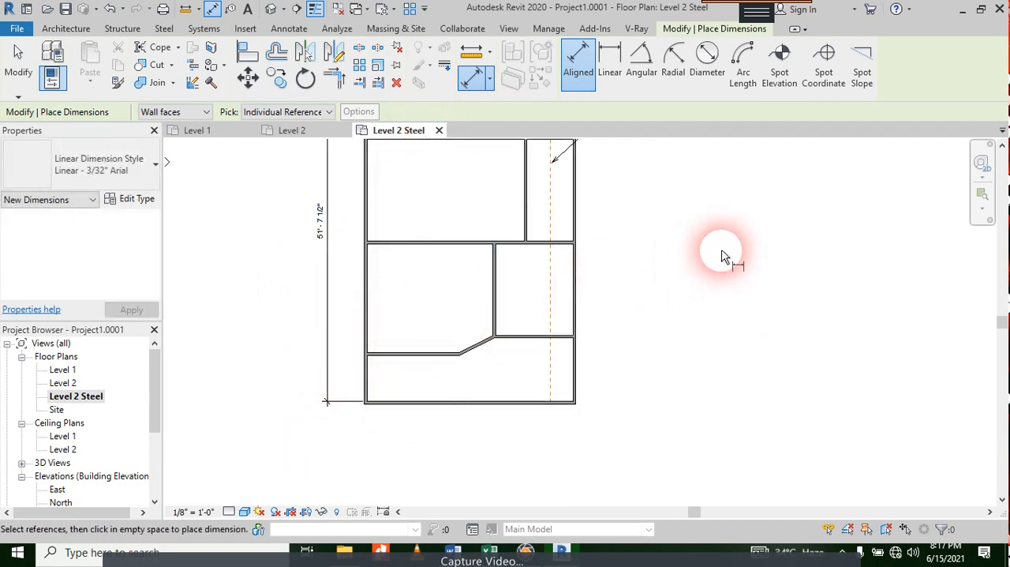
middle_drag(773, 235, 650, 439)
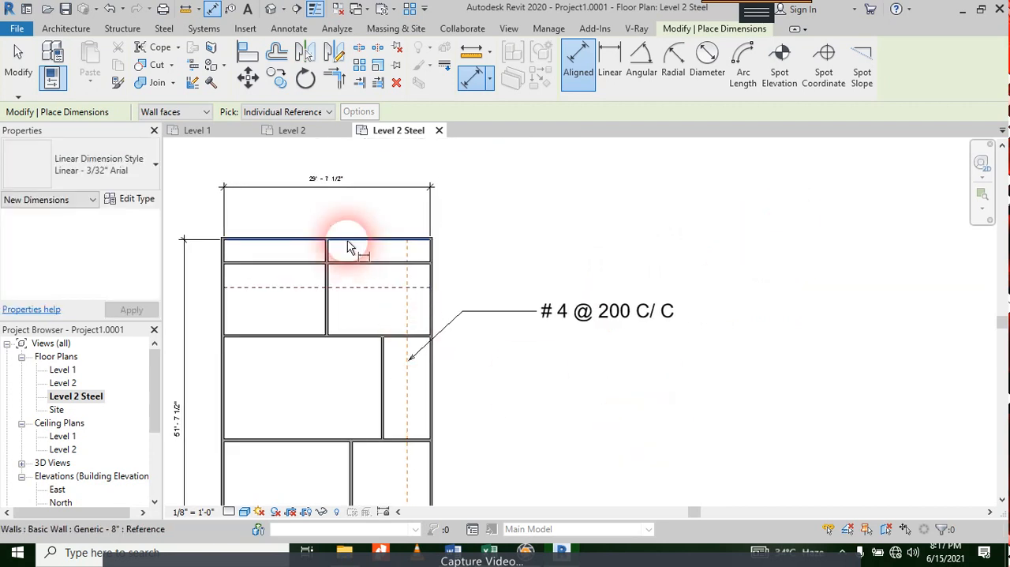
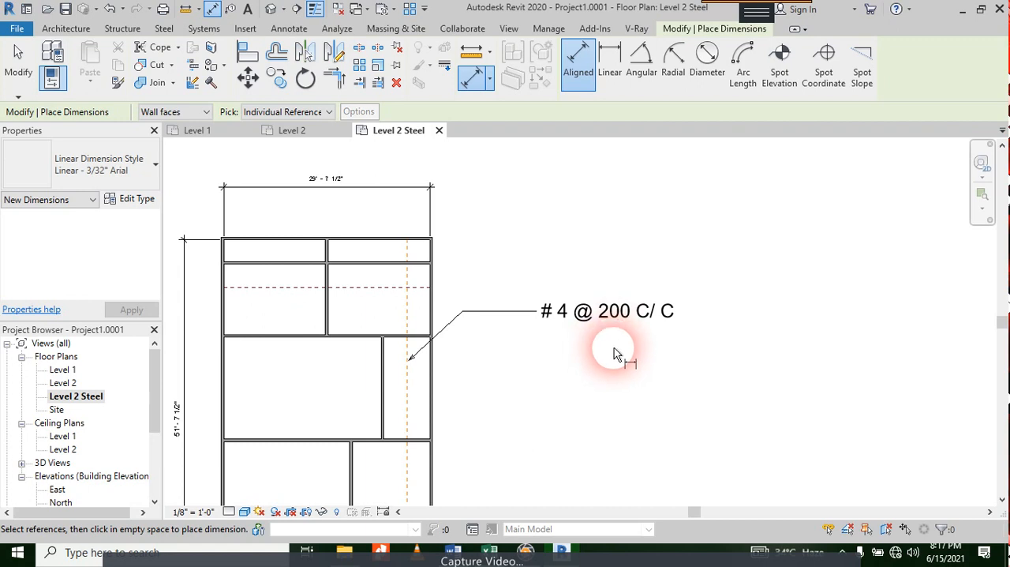
Step: Try view scales of 1" = 80'-0" and 1" = 20'-0" on the Level 2 Steel plan
scroll(620, 349, down, 2)
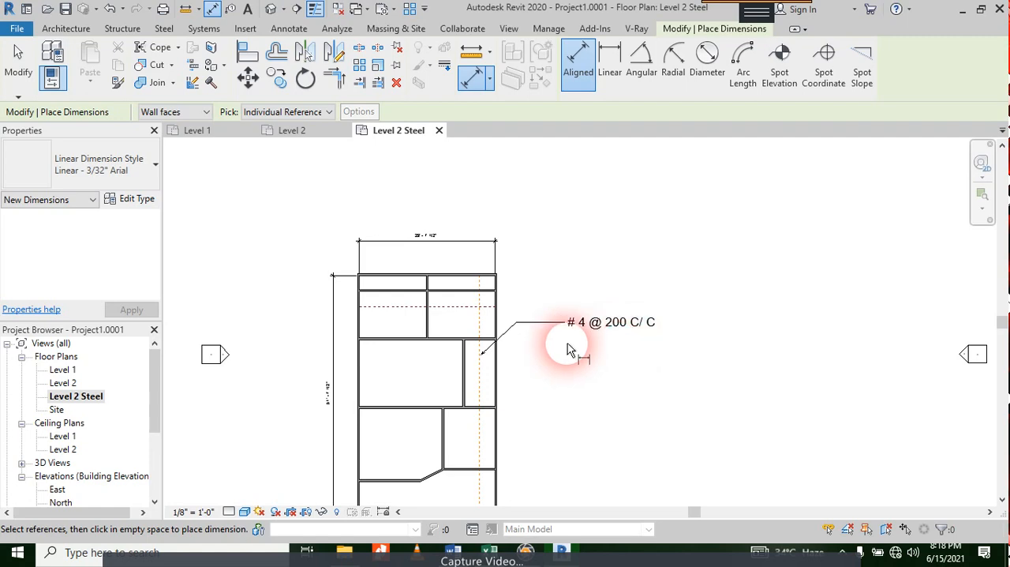
key(Escape)
key(Escape)
click(193, 512)
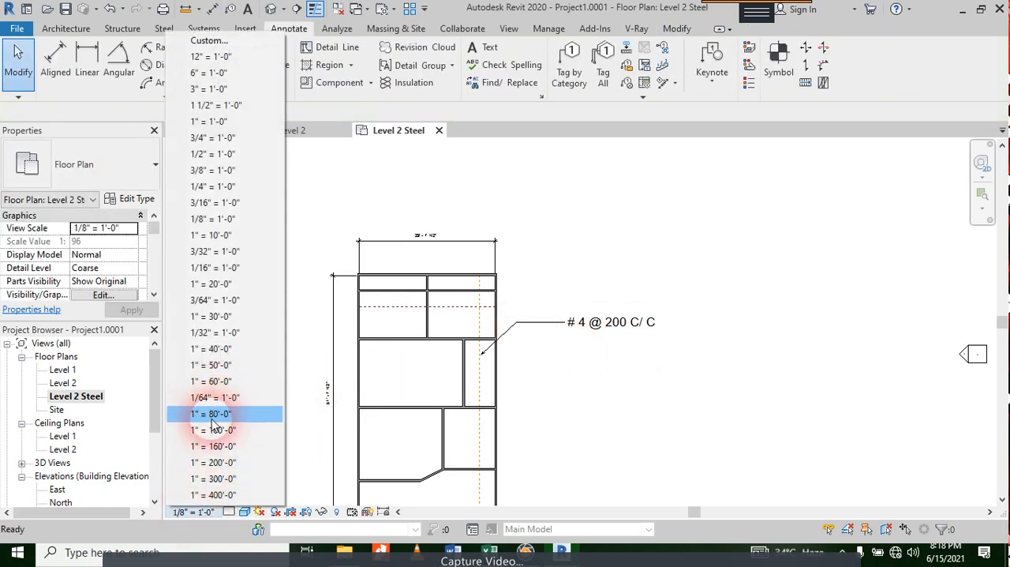
click(212, 414)
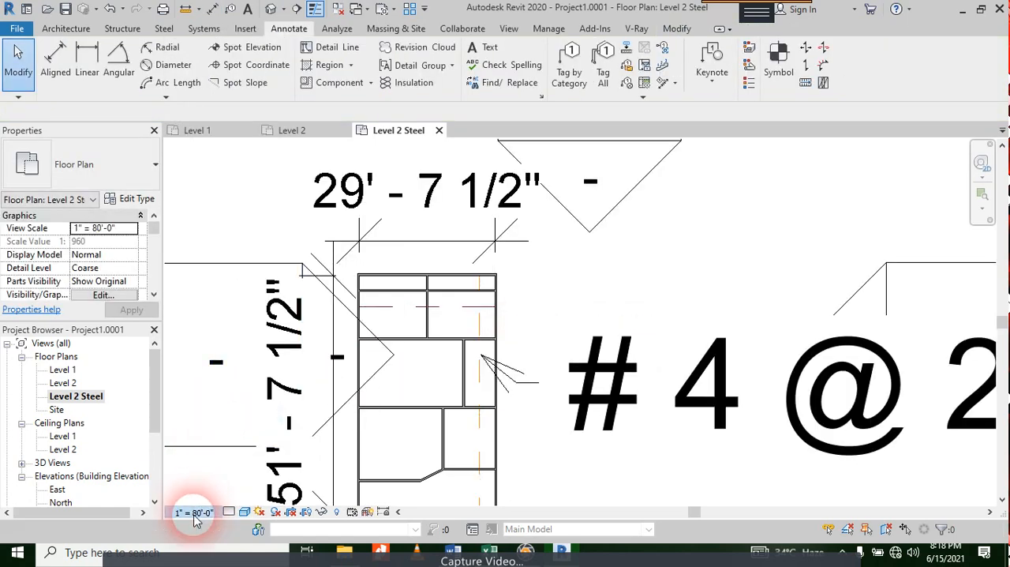
click(191, 512)
click(214, 284)
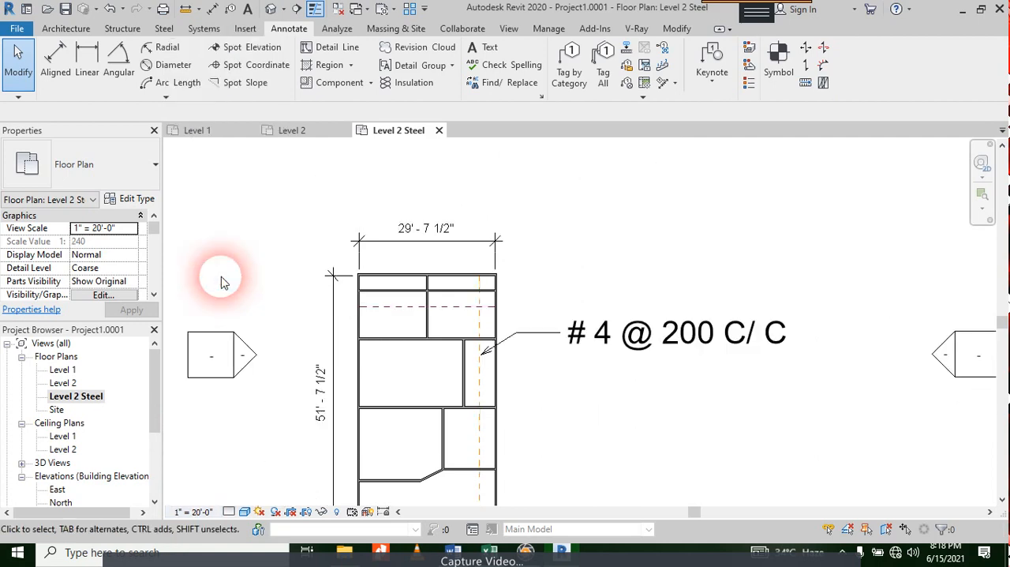
Step: Set the Level 2 Steel plan's view scale to 1/16" = 1'-0"
scroll(532, 237, down, 3)
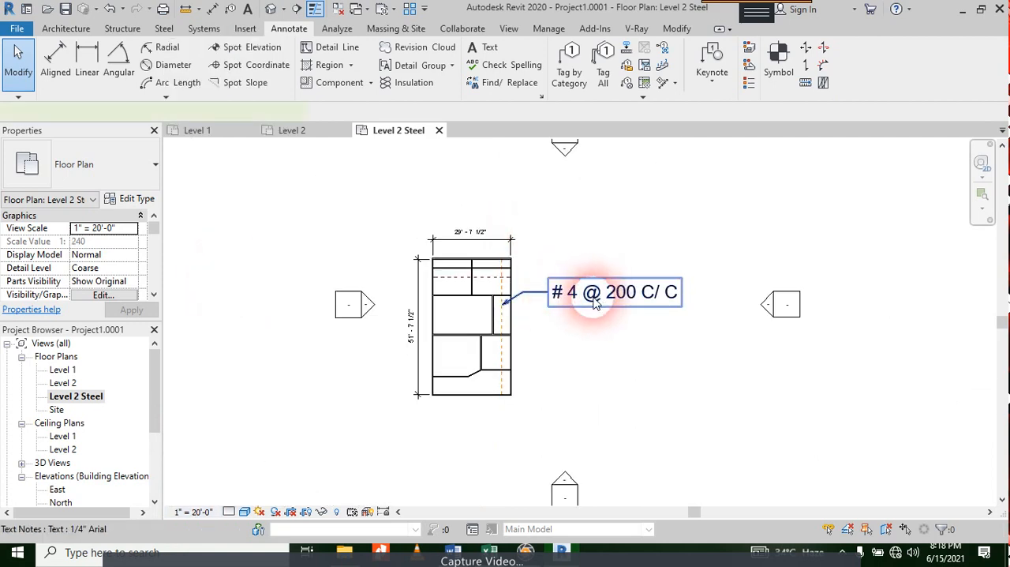
click(590, 292)
click(191, 511)
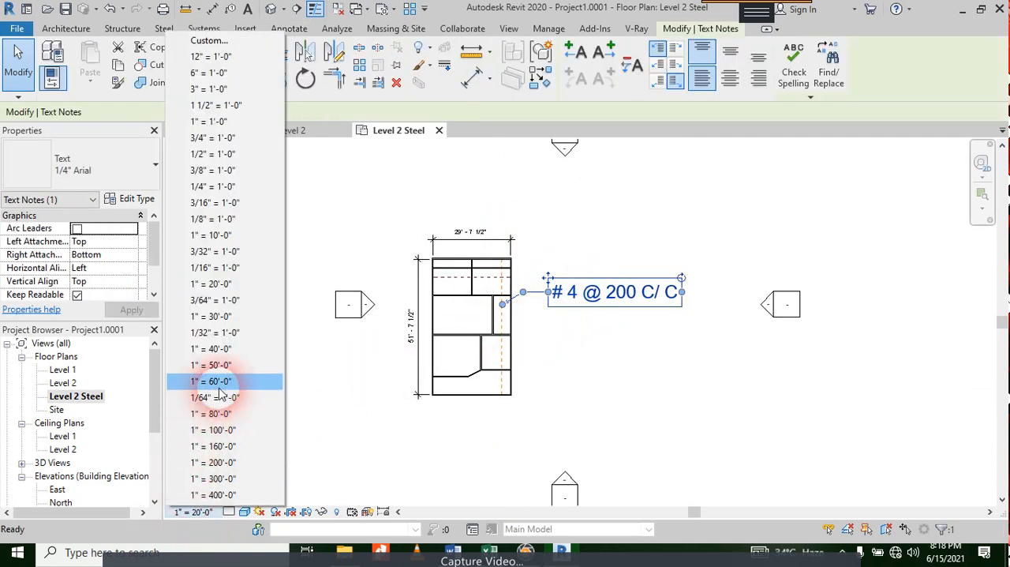
click(213, 268)
click(277, 266)
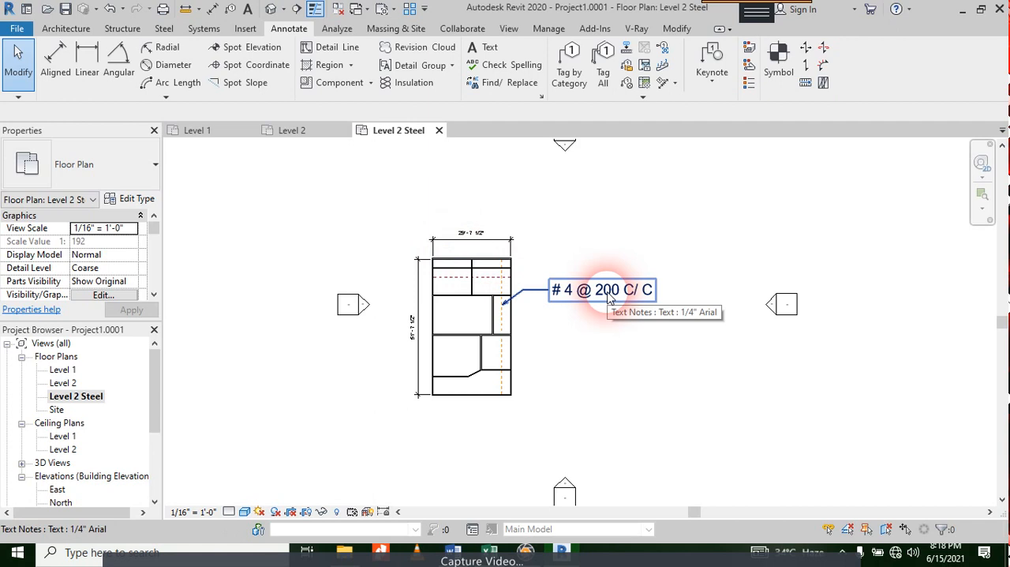
Step: Open the Level 2 floor plan and delete its horizontal and vertical steel bar model lines
double_click(65, 383)
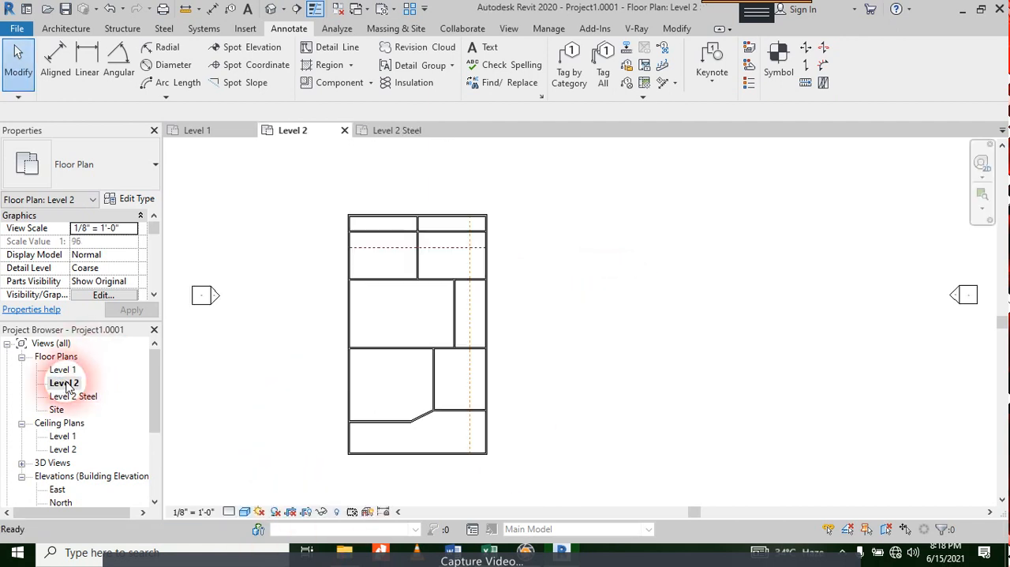
scroll(486, 198, up, 3)
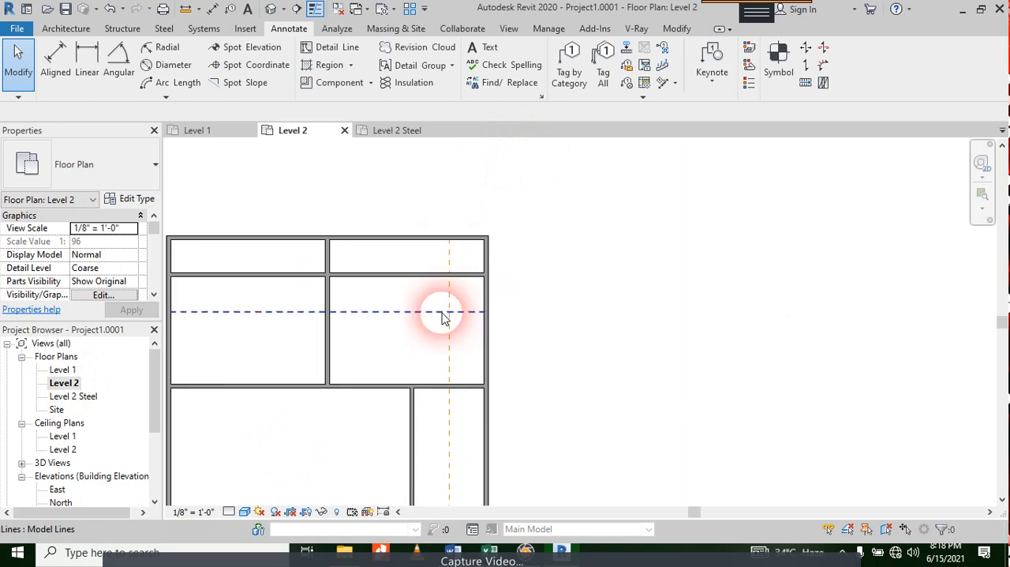
click(443, 313)
key(Delete)
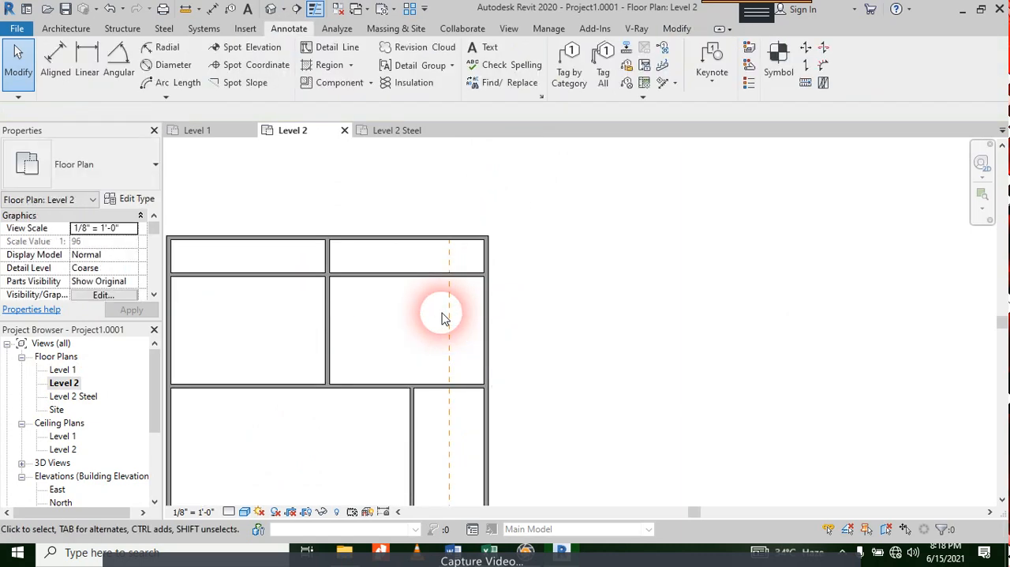
click(446, 309)
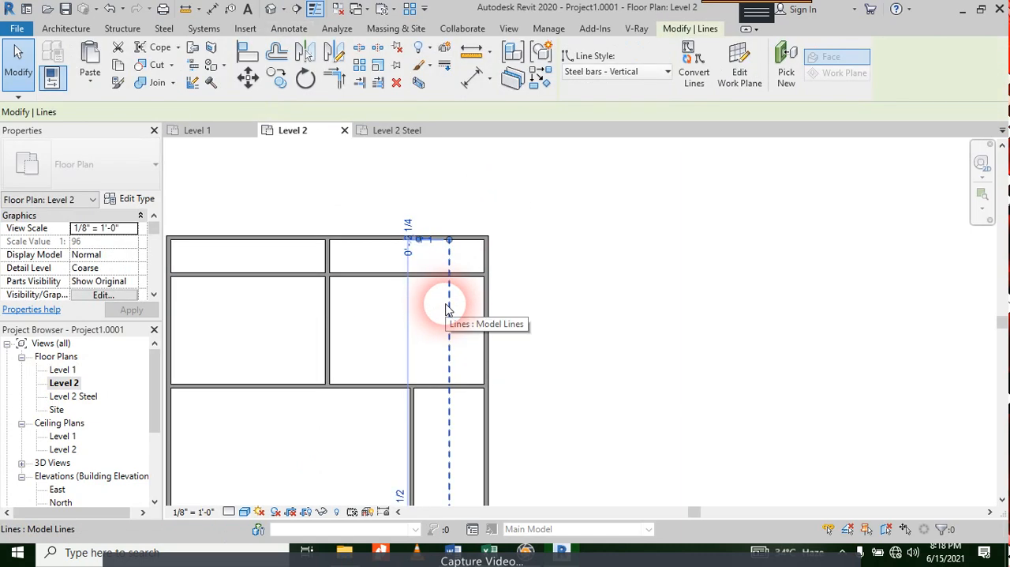
key(Delete)
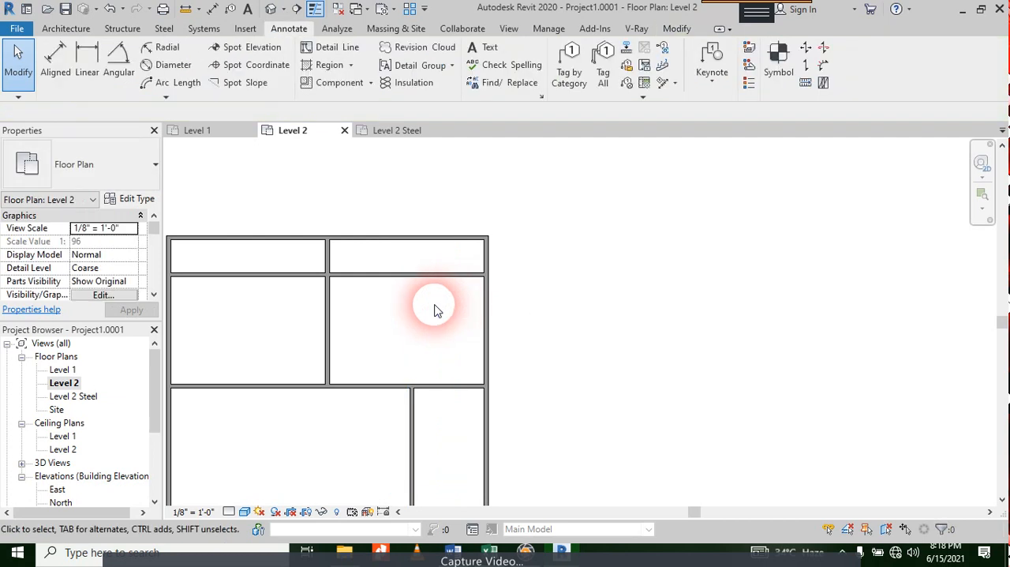
Step: Check the Level 2 Steel plan without its bar lines and delete that view from the project
double_click(79, 396)
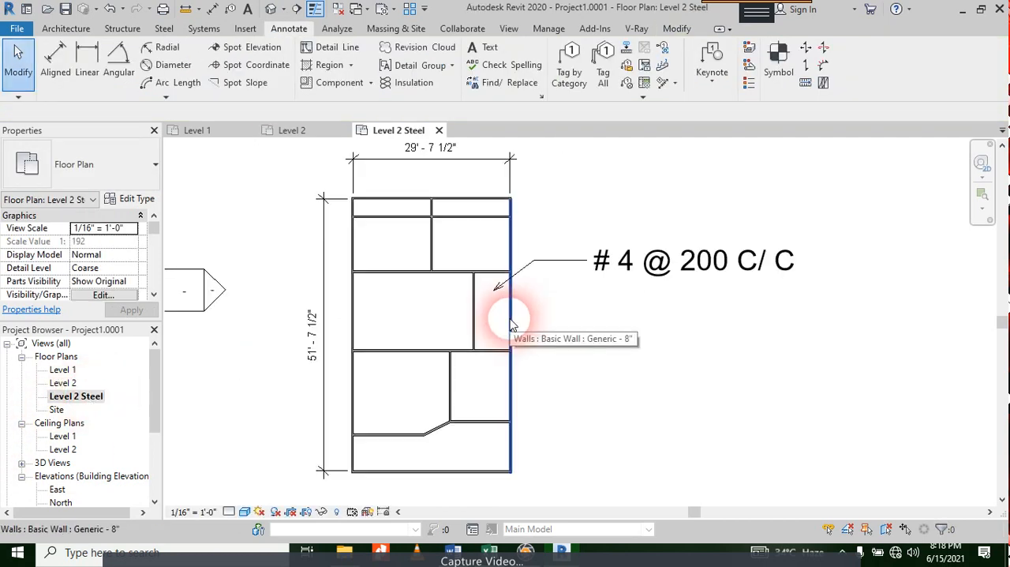
scroll(510, 323, up, 1)
scroll(511, 323, down, 2)
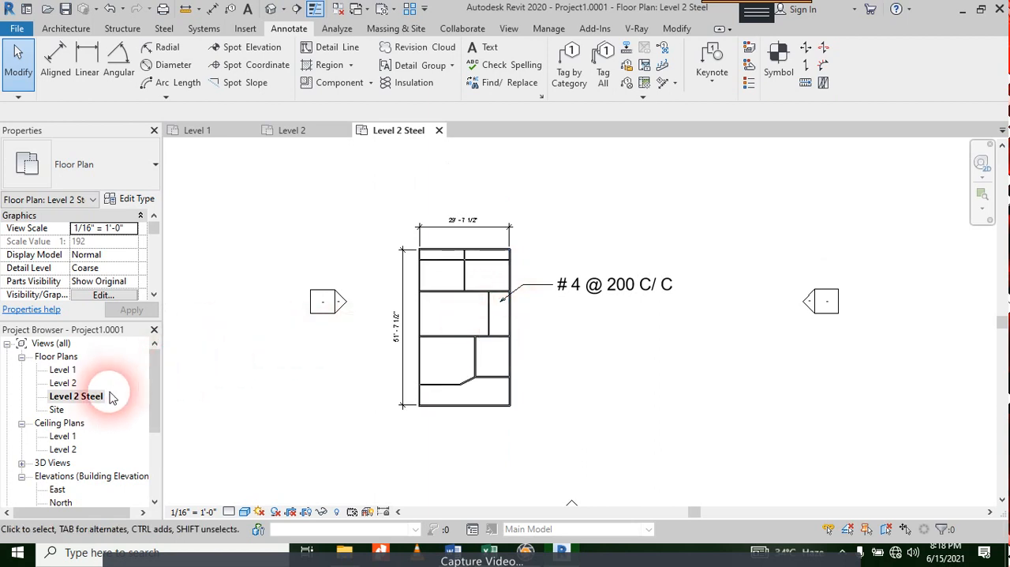
click(98, 396)
key(Delete)
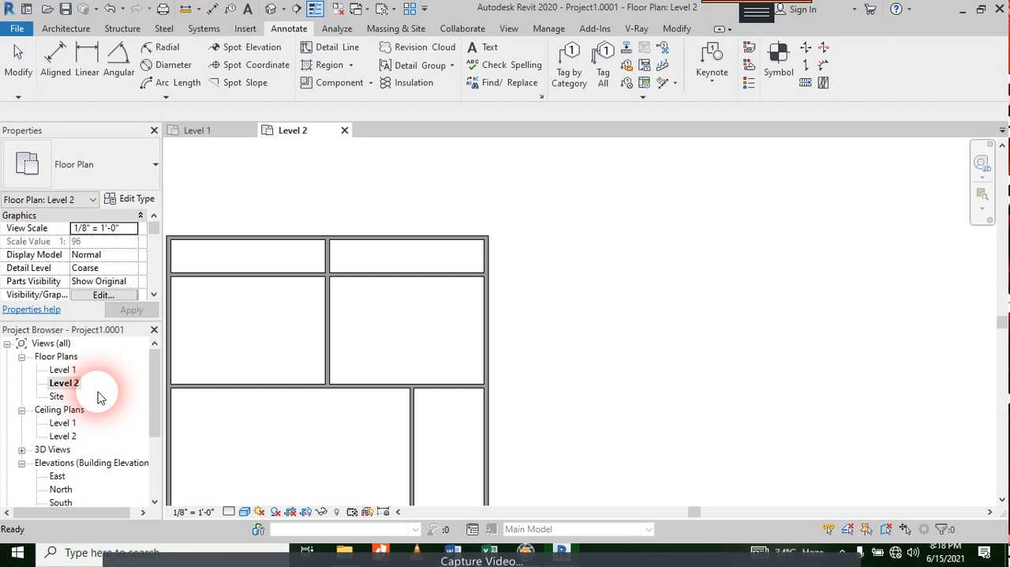
click(506, 29)
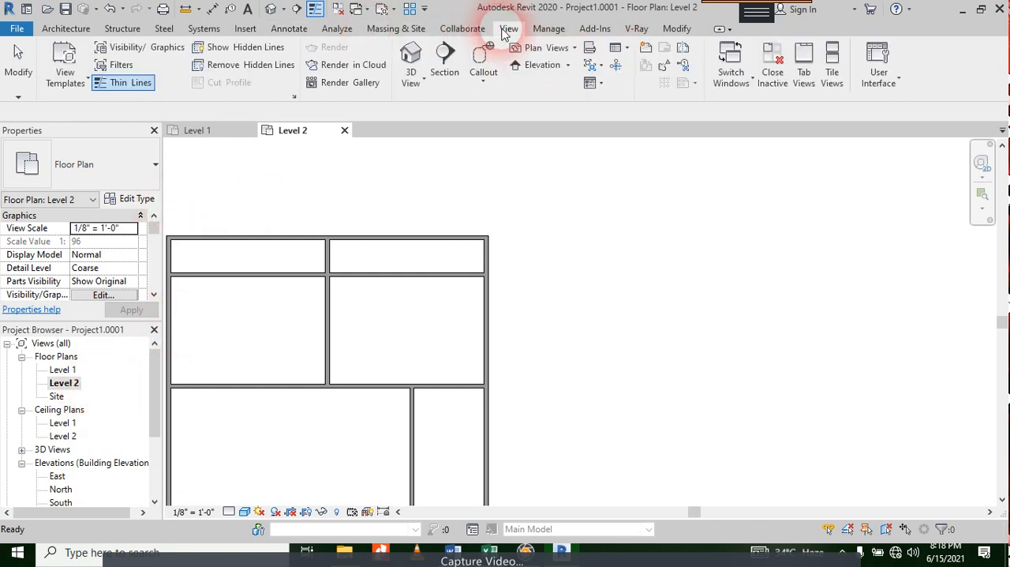
click(582, 49)
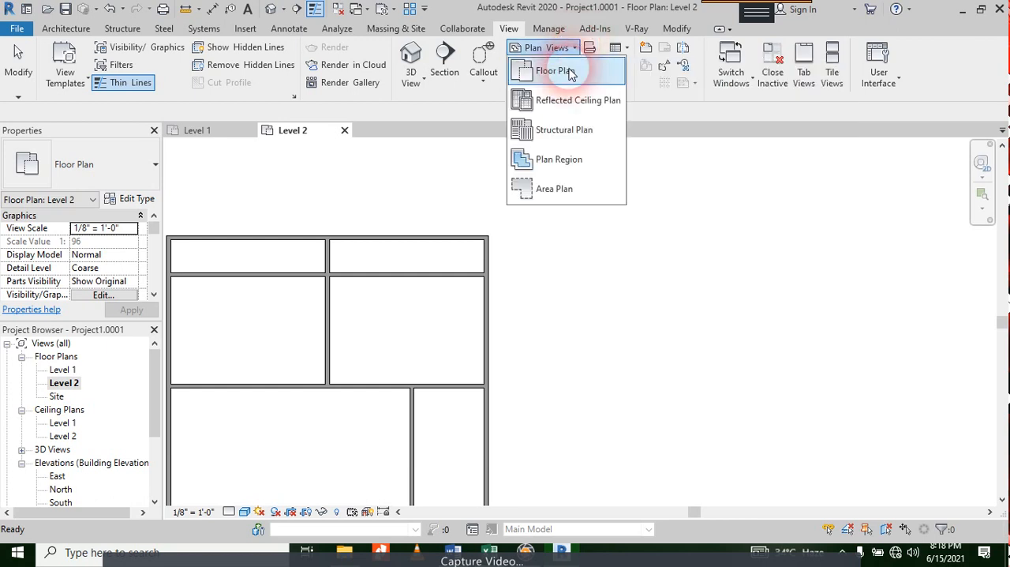
click(590, 49)
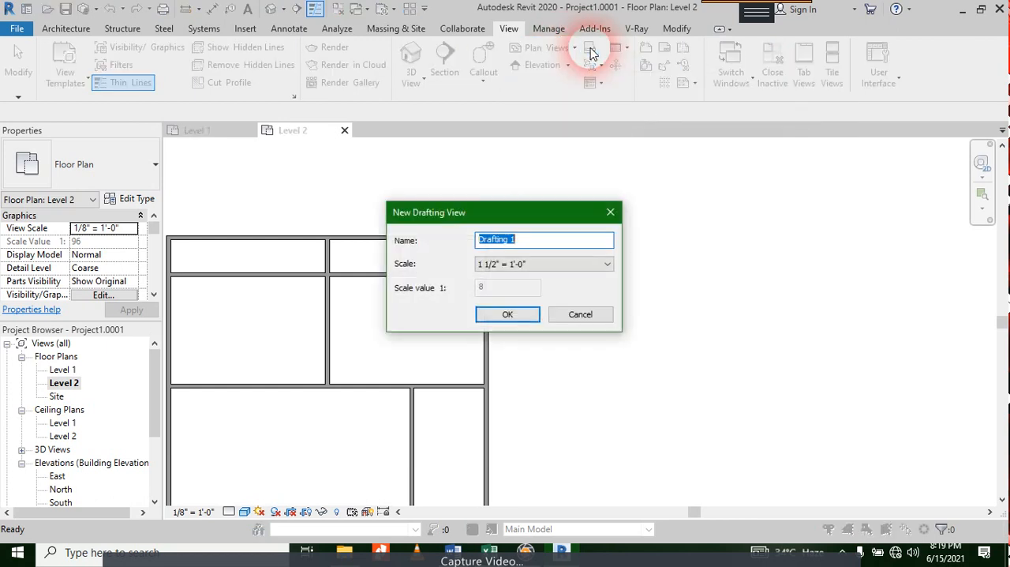
key(Escape)
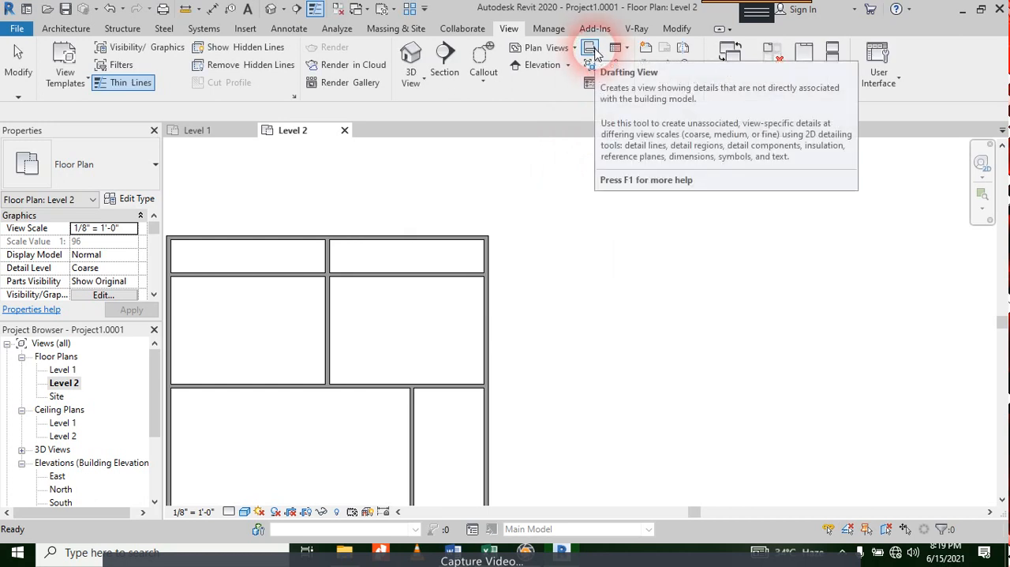
click(620, 50)
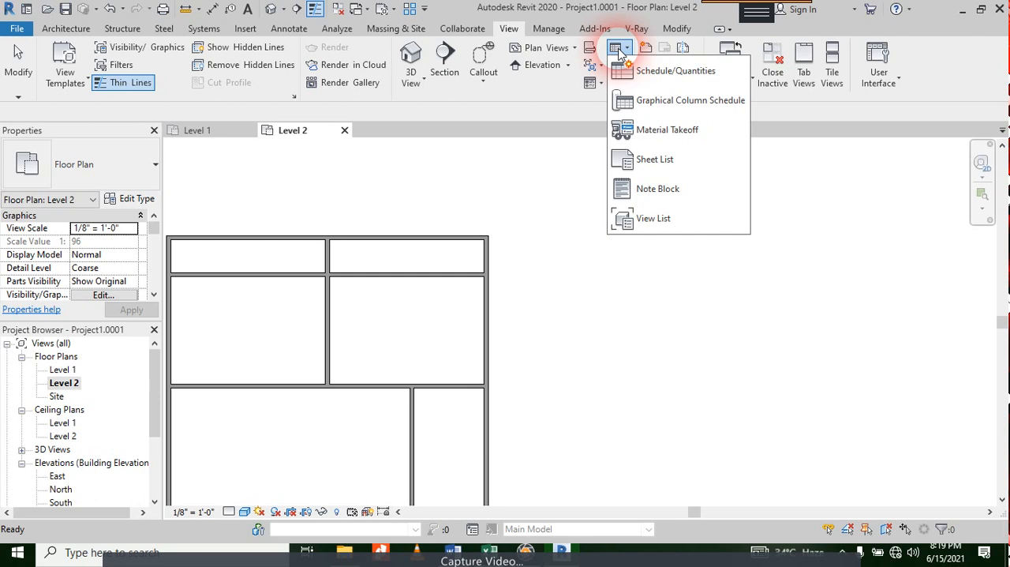
Step: Create a drafting view named "Steel For FF" at a scale of 1 1/2" = 1'-0"
click(590, 49)
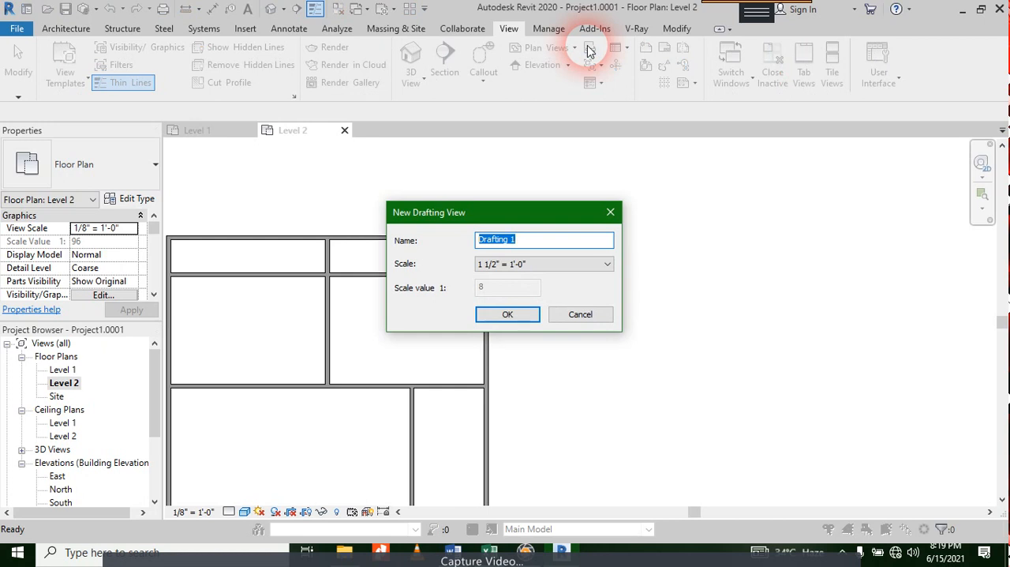
text(Steel For FF)
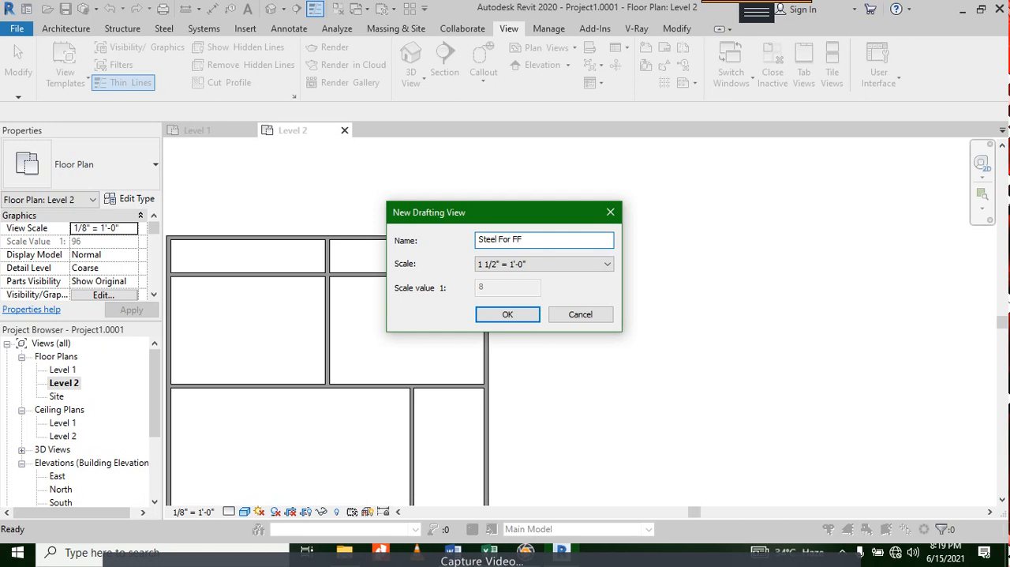
click(520, 316)
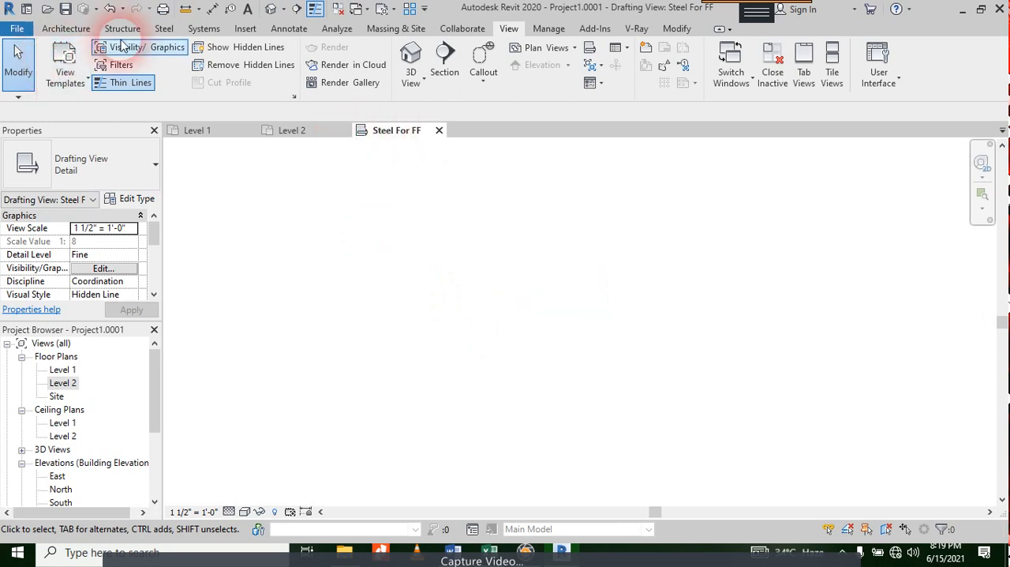
Step: Import the CAD file "Project1-0001 - Floor Plan - Level 2.dwg" into the drafting view with Auto - Origin to Origin positioning
click(238, 30)
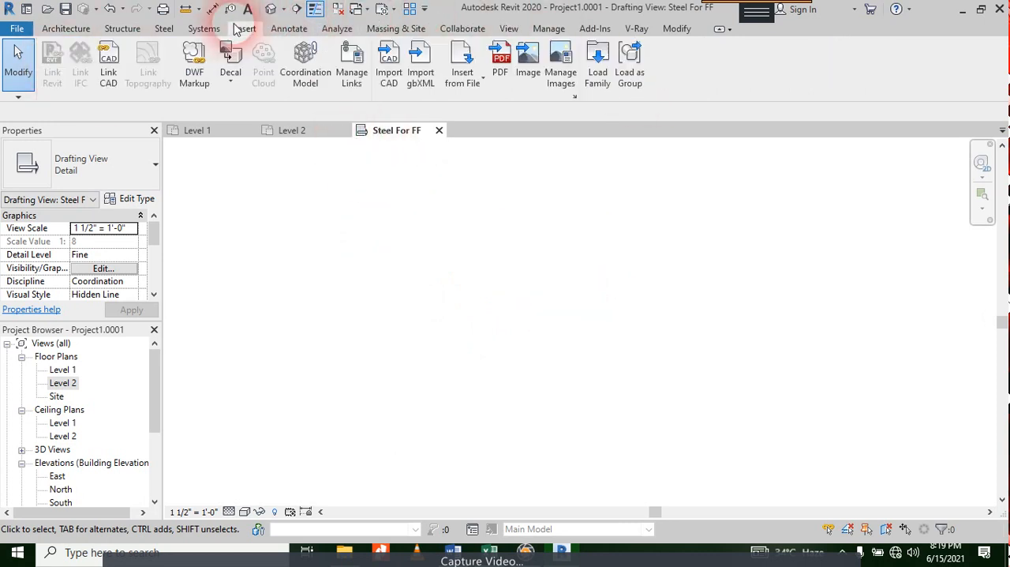
click(403, 73)
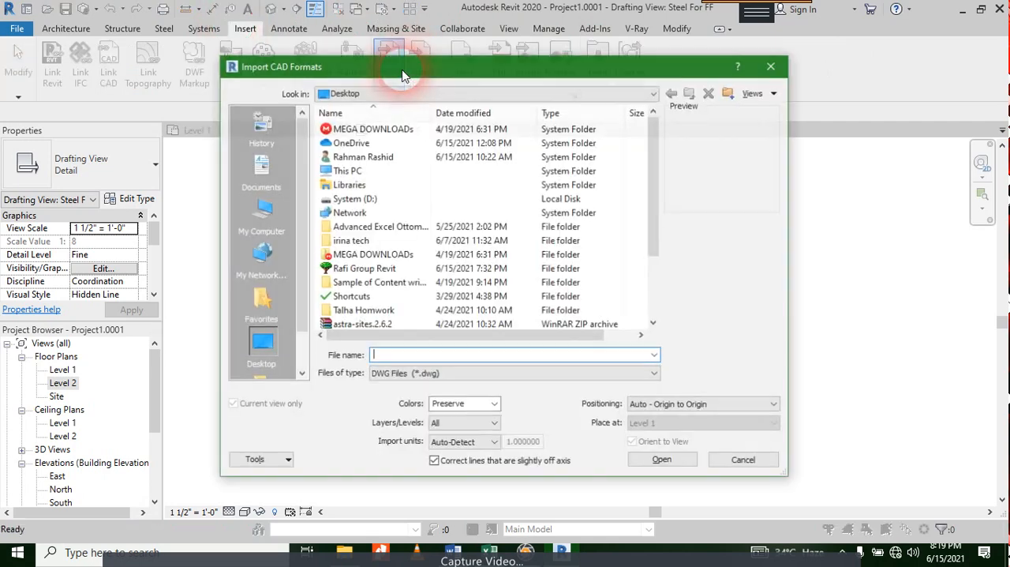
scroll(437, 172, down, 2)
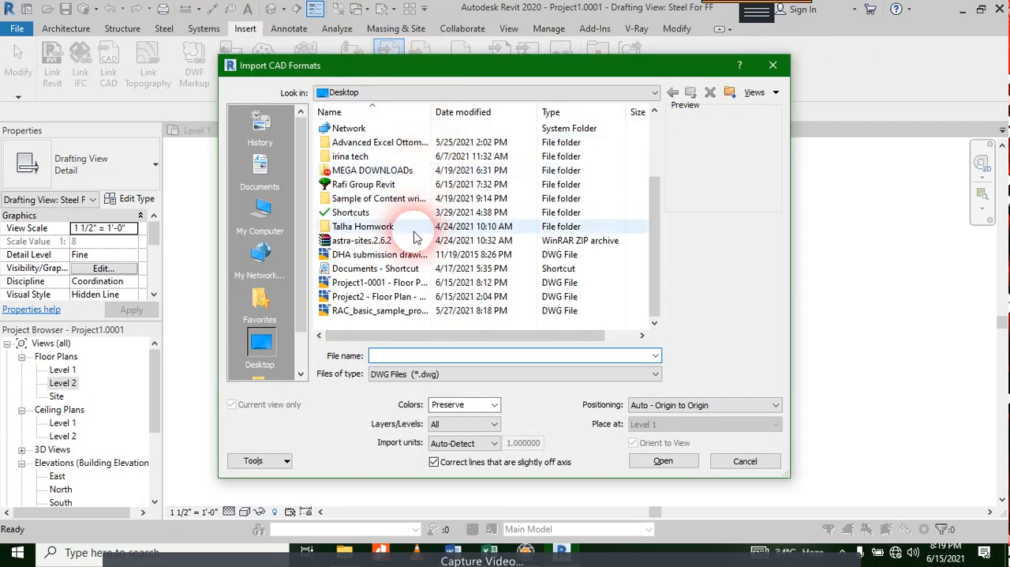
click(379, 283)
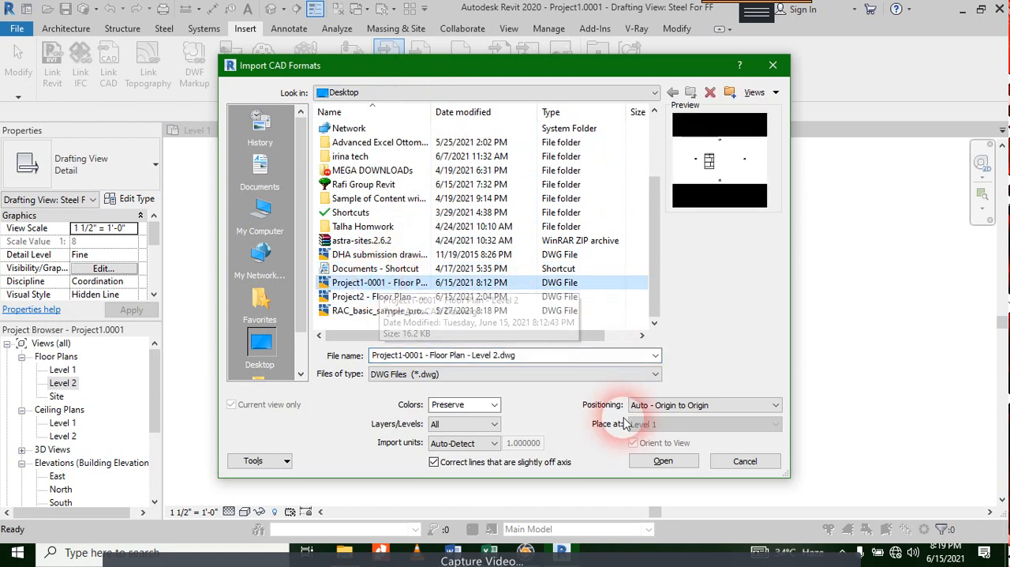
click(654, 469)
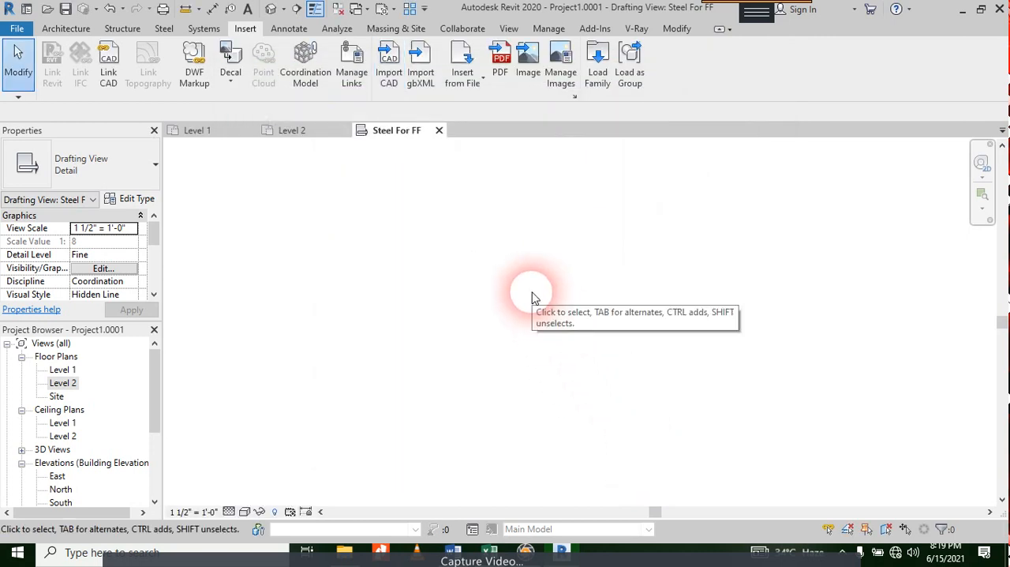
middle_drag(400, 336, 655, 313)
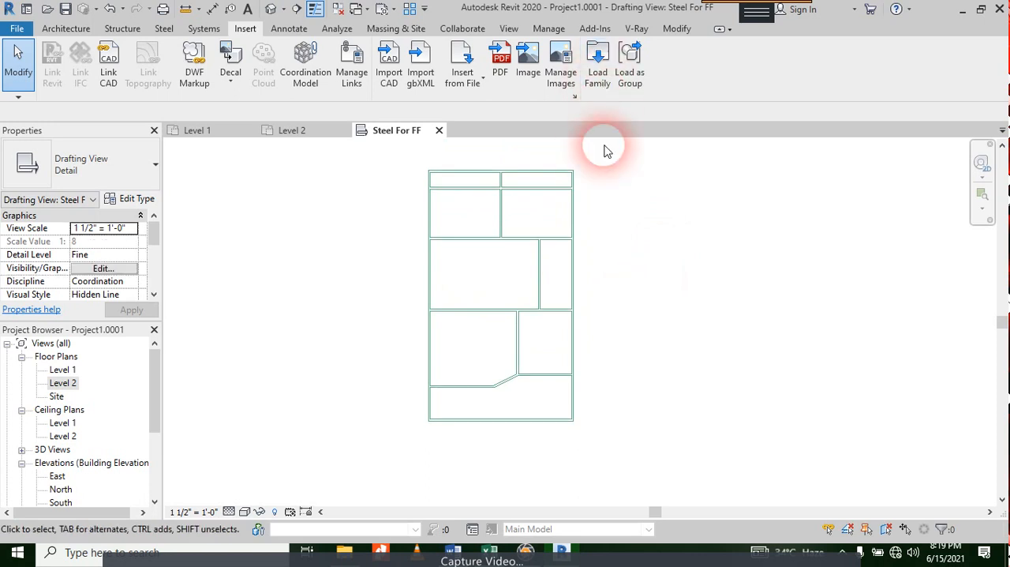
Step: Partially explode the imported Level 2 floor plan drawing into separate detail lines
drag(600, 149, 442, 450)
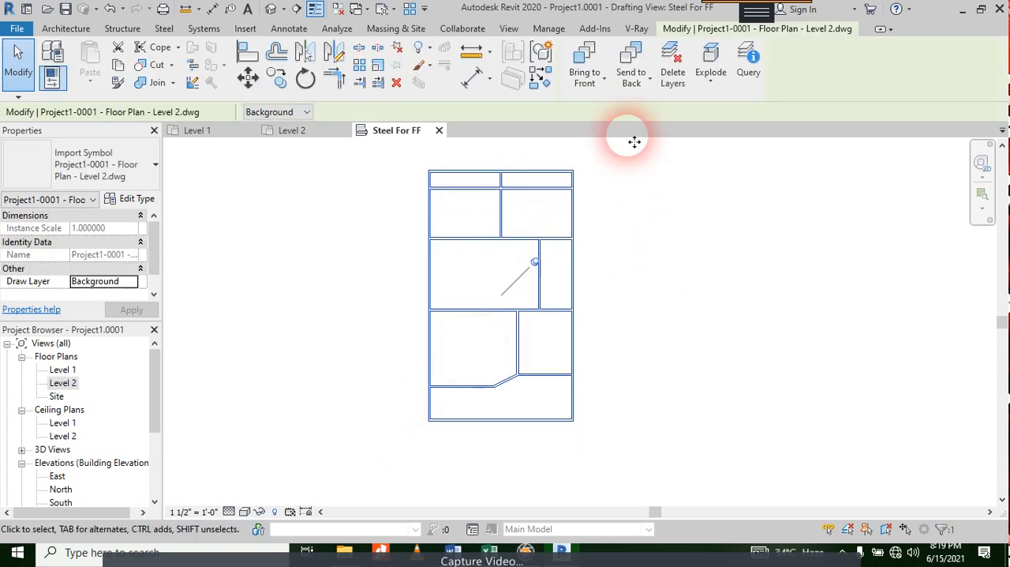
click(718, 78)
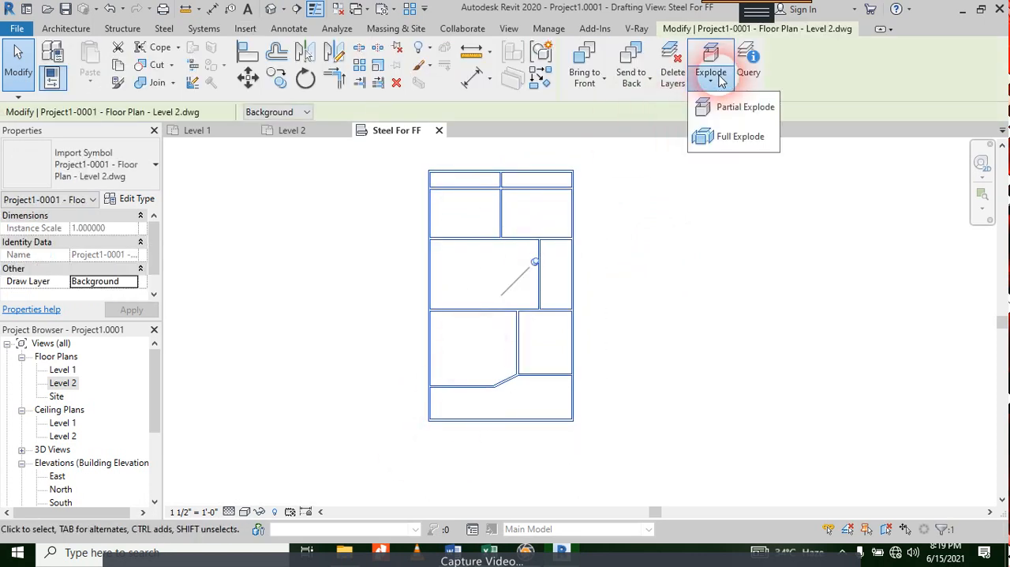
click(735, 107)
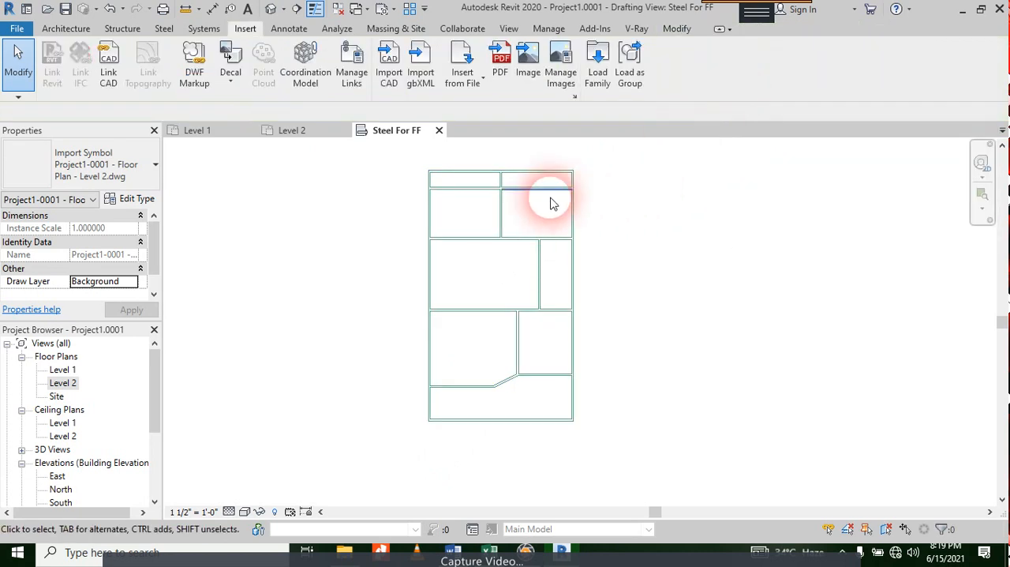
scroll(521, 181, up, 3)
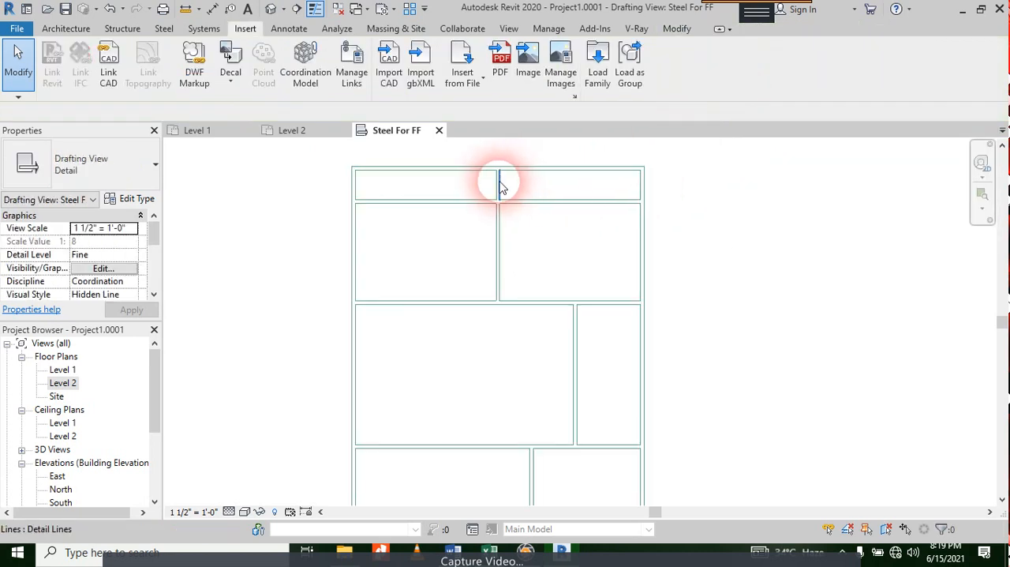
scroll(565, 185, down, 3)
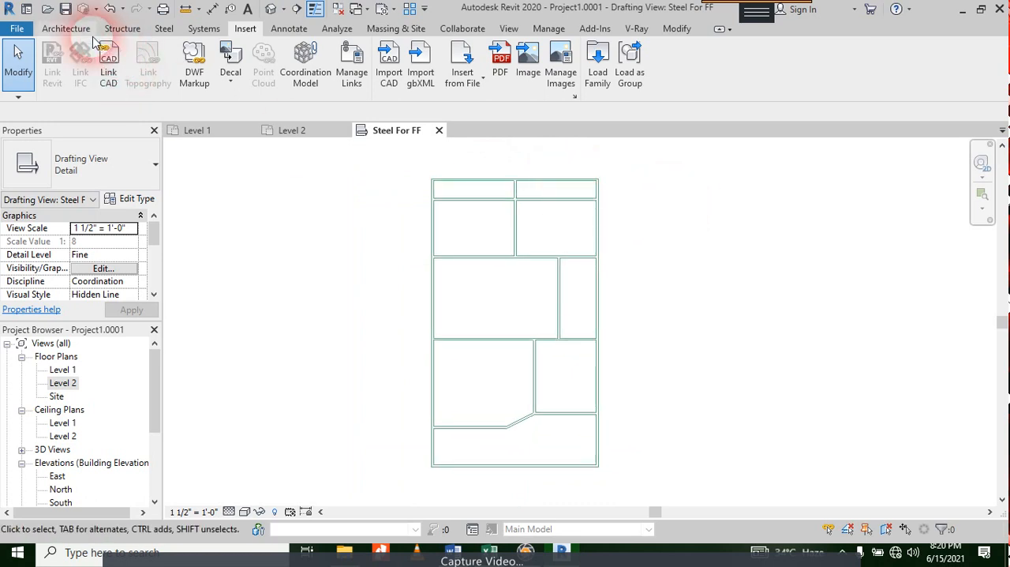
click(66, 28)
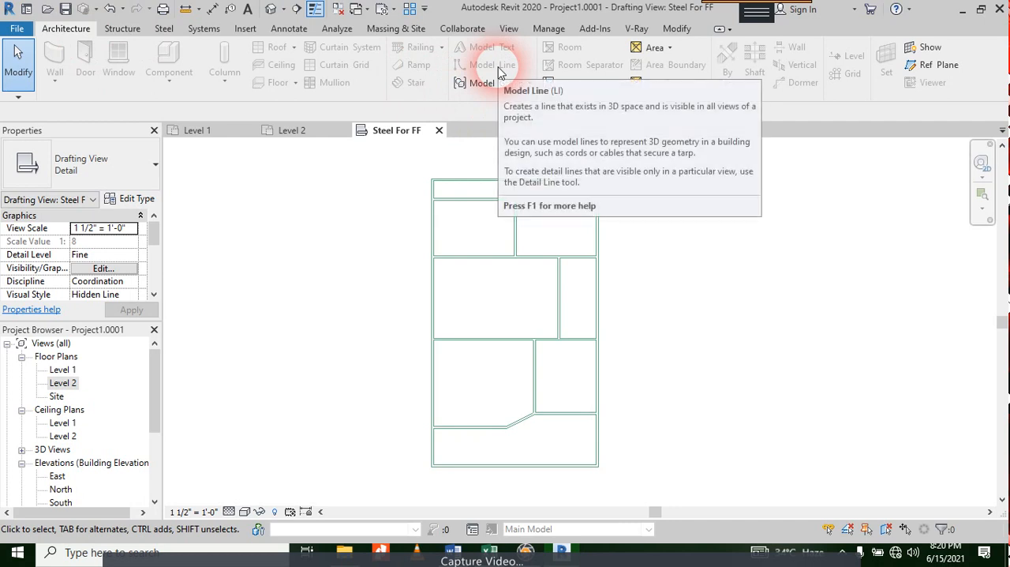
click(509, 29)
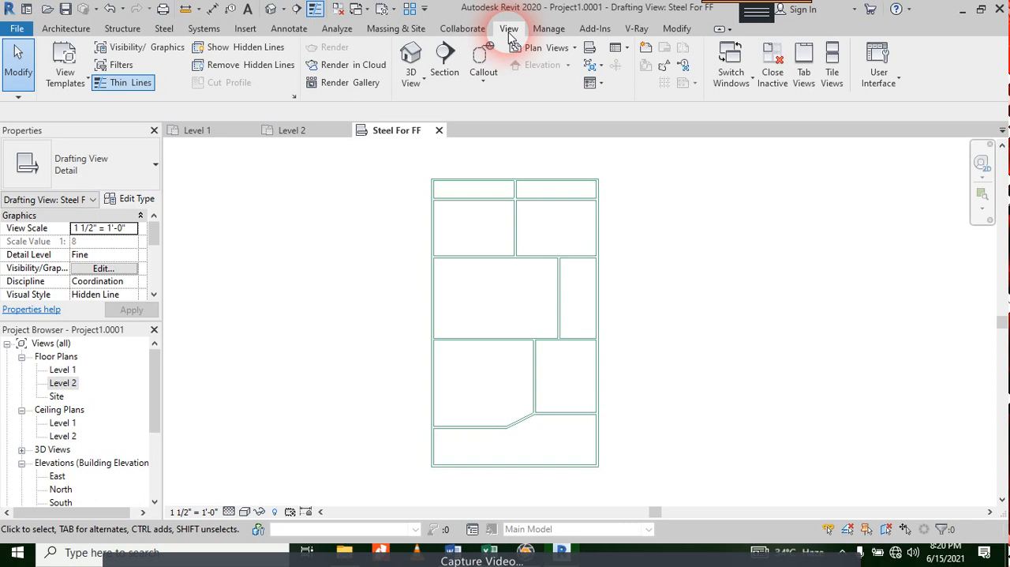
click(536, 31)
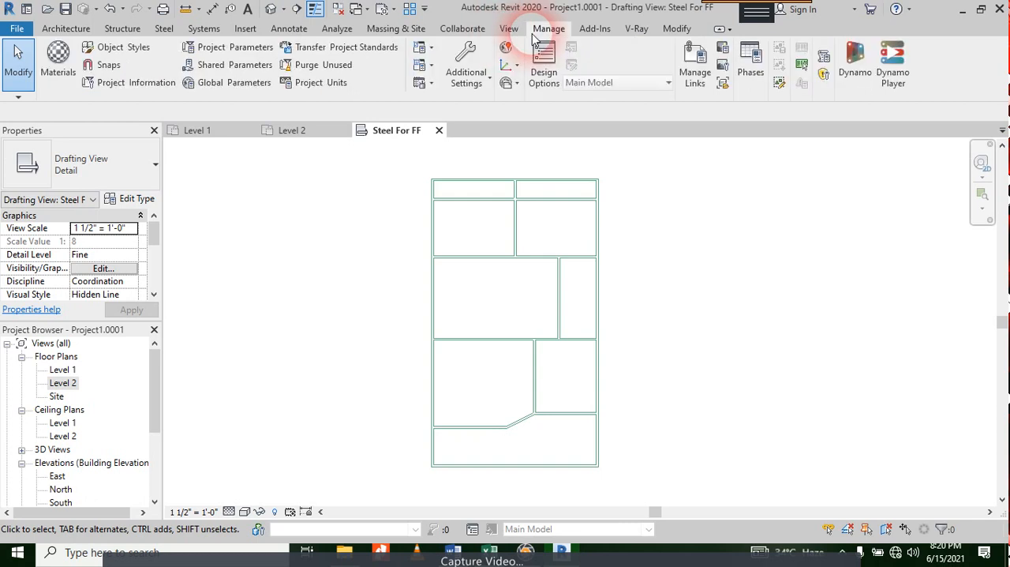
click(677, 31)
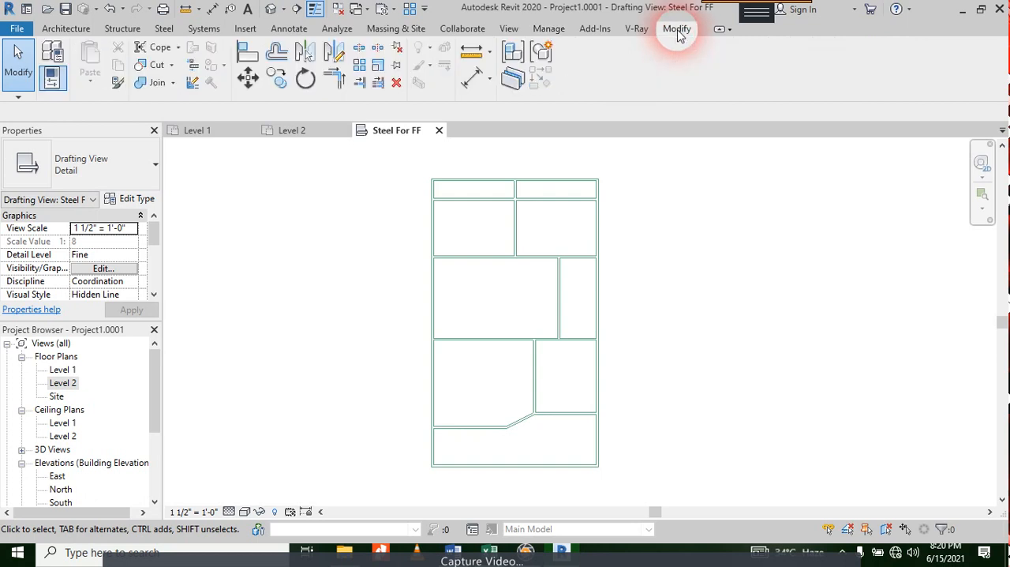
Step: Draw a "Steel Bars - Horizontal" detail line between the side walls, about 8'-0" above the wall beneath the two upper rooms
click(294, 29)
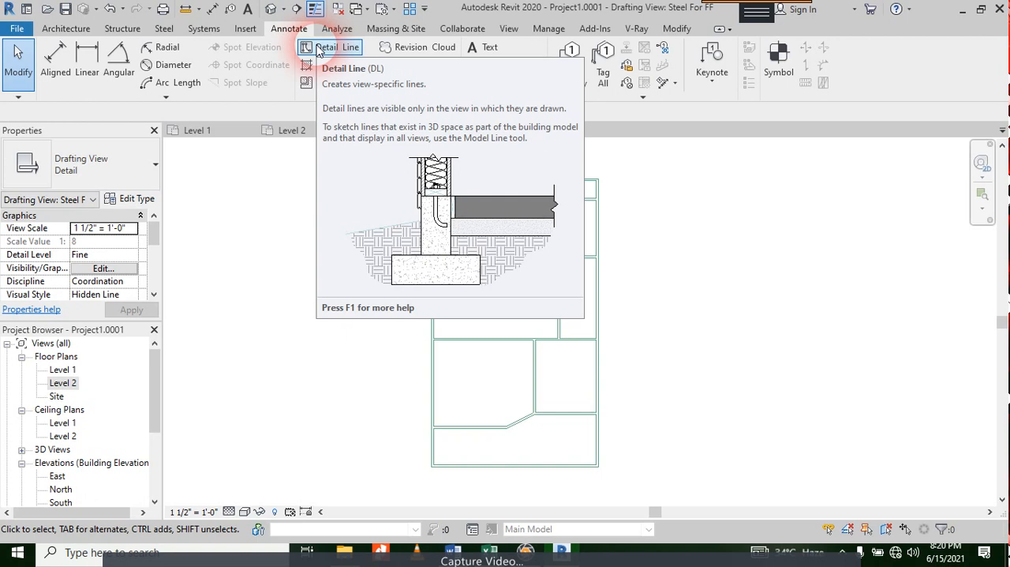
click(325, 47)
click(703, 71)
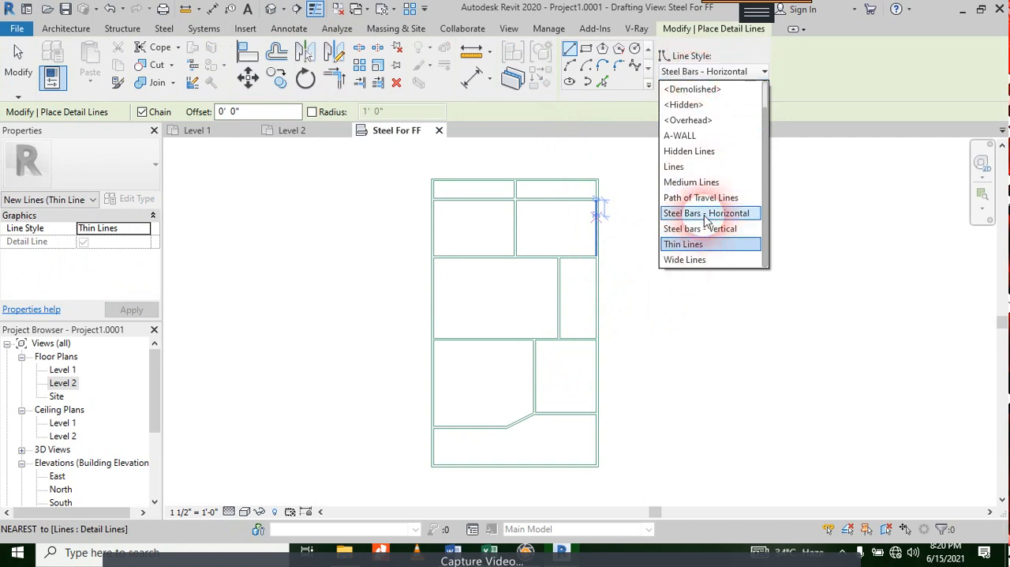
click(707, 214)
click(598, 213)
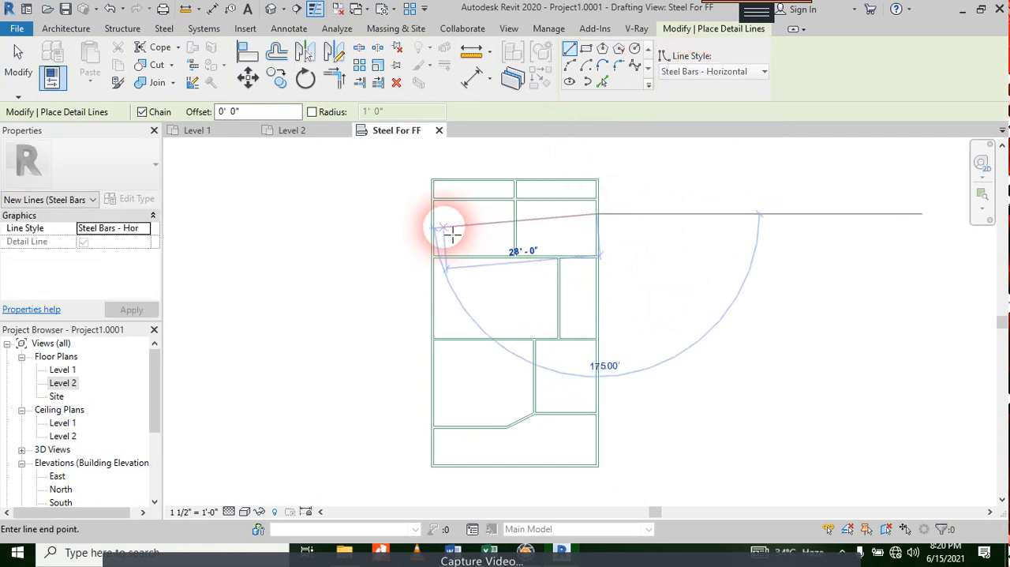
click(434, 213)
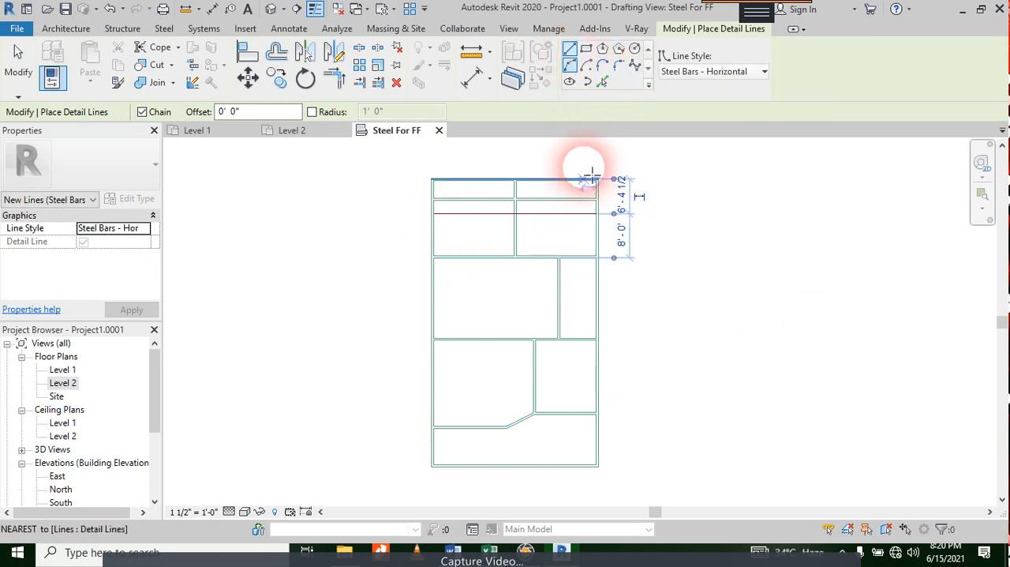
Step: Draw a "Steel bars - Vertical" detail line near the plan's right wall, running from the top wall to the bottom wall
click(710, 71)
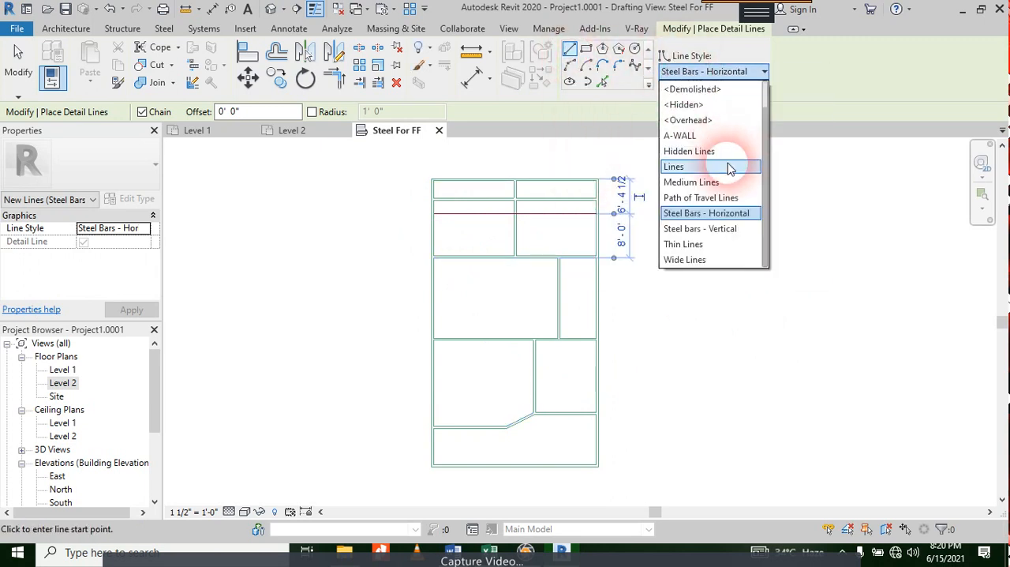
click(715, 228)
click(582, 182)
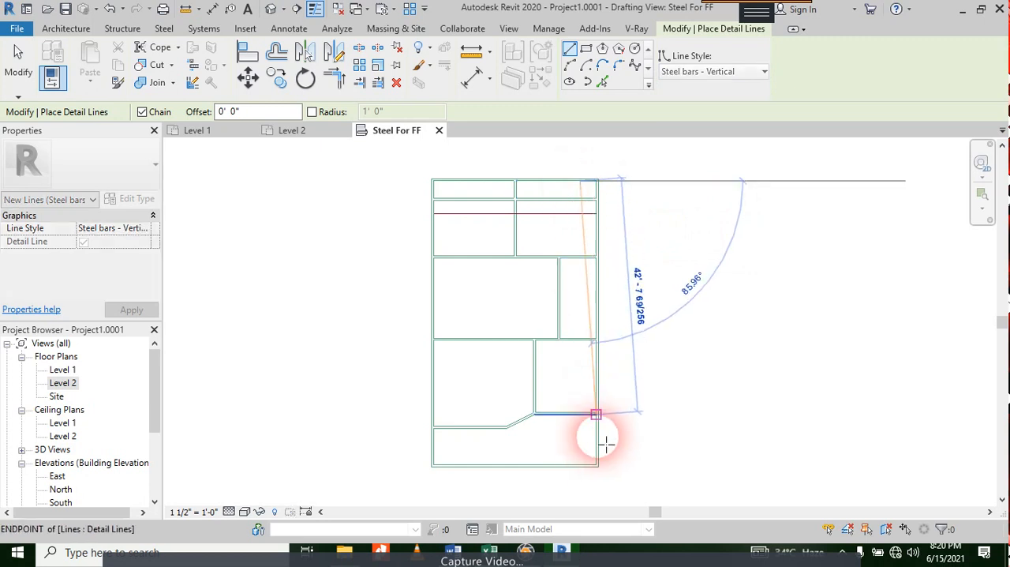
click(580, 465)
key(Escape)
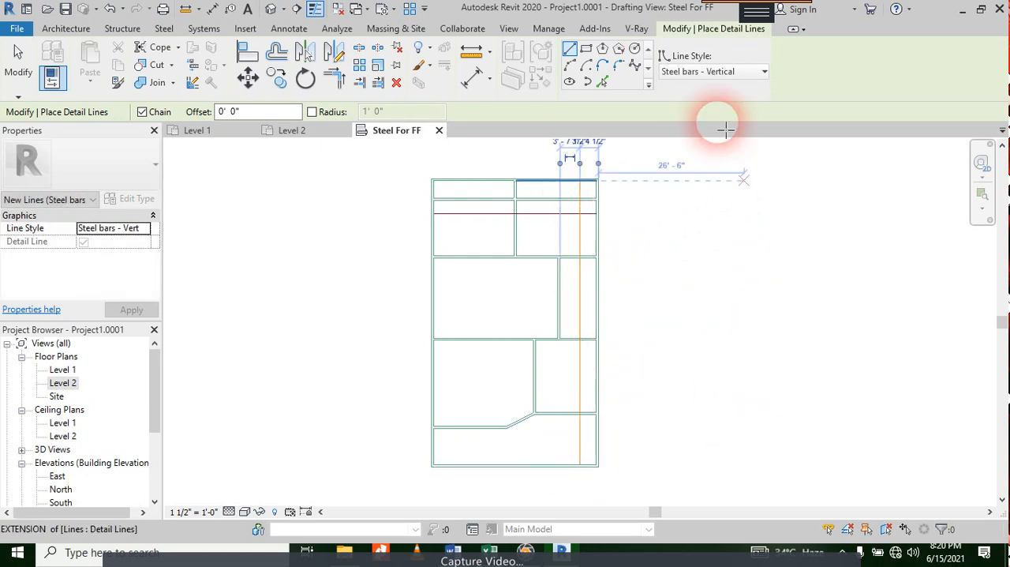
key(Escape)
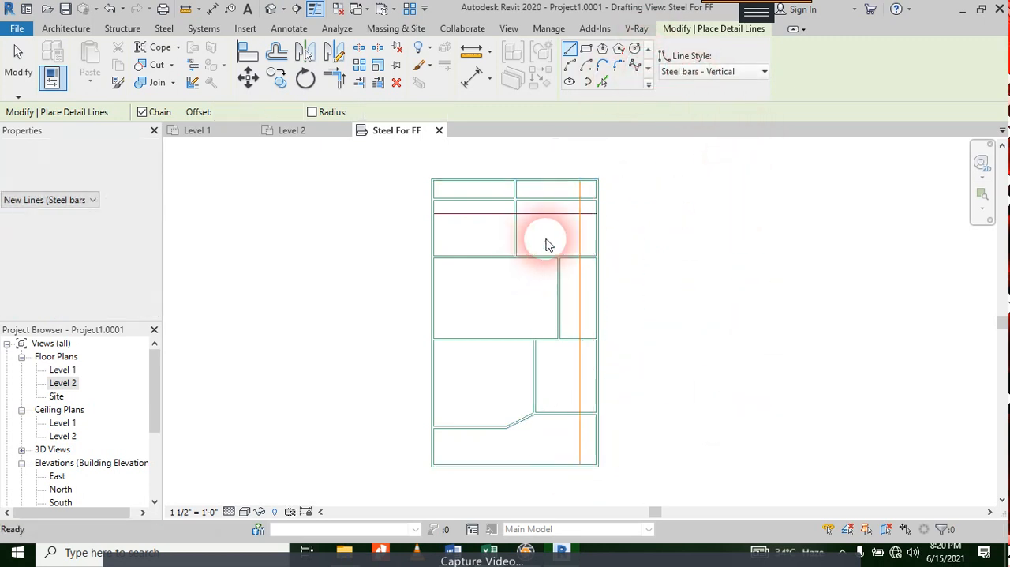
Step: Add a text note with a two-segment leader to the vertical steel bar, reading "#4 @ 200 C/C" outside the right wall
scroll(629, 234, up, 2)
middle_drag(634, 218, 638, 266)
scroll(638, 266, up, 1)
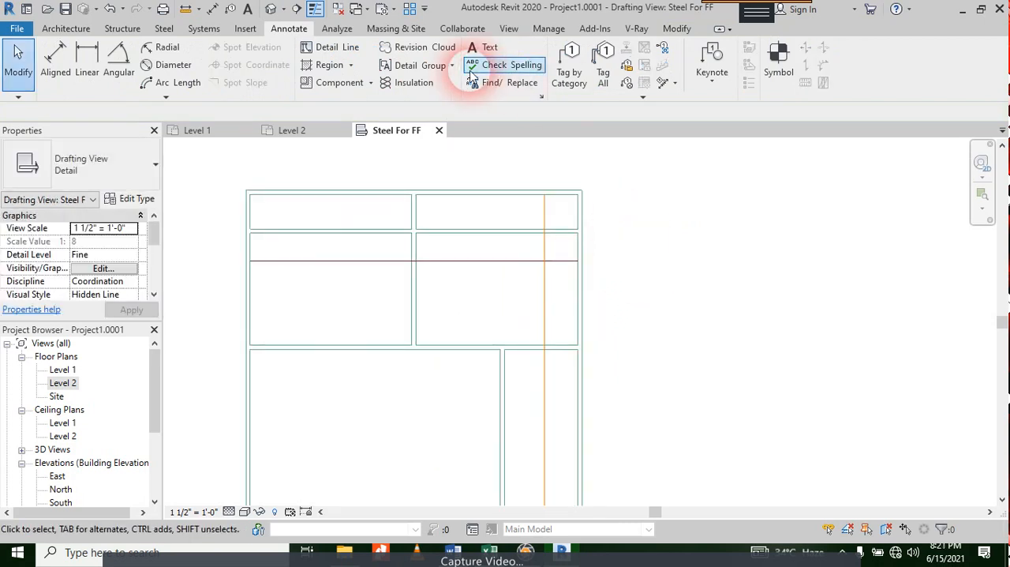
click(484, 47)
click(545, 313)
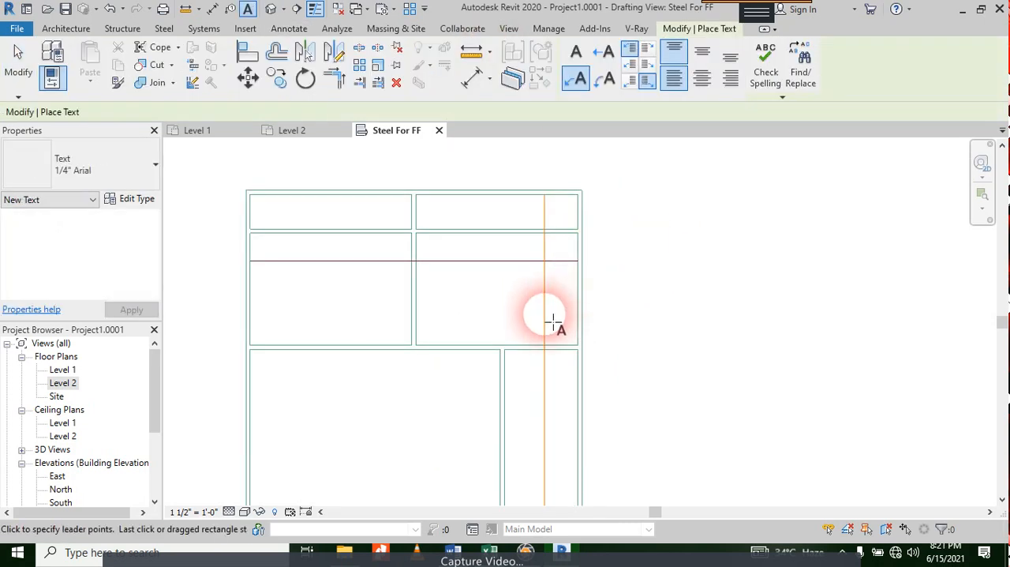
click(618, 256)
click(703, 257)
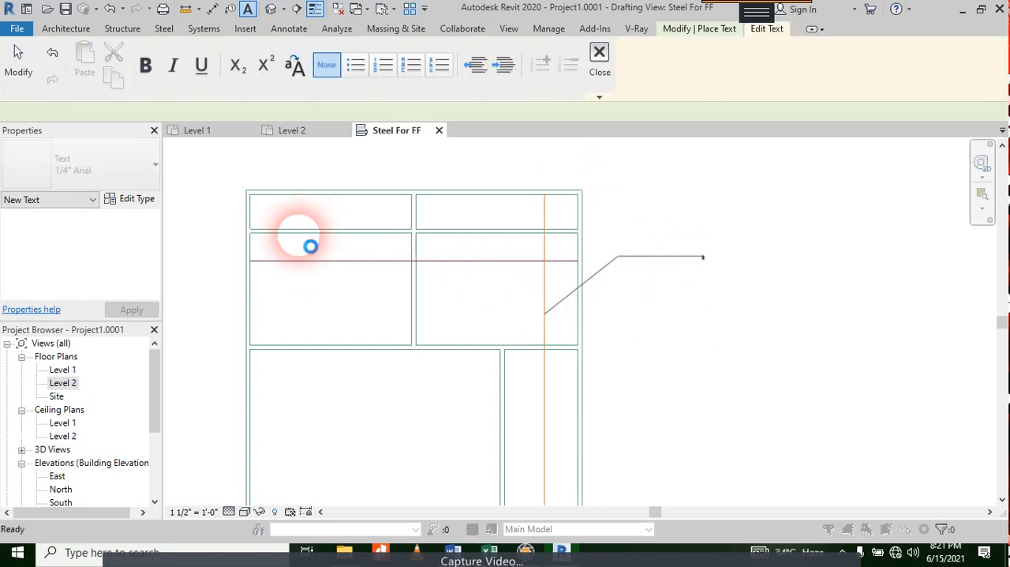
key(Escape)
key(Escape)
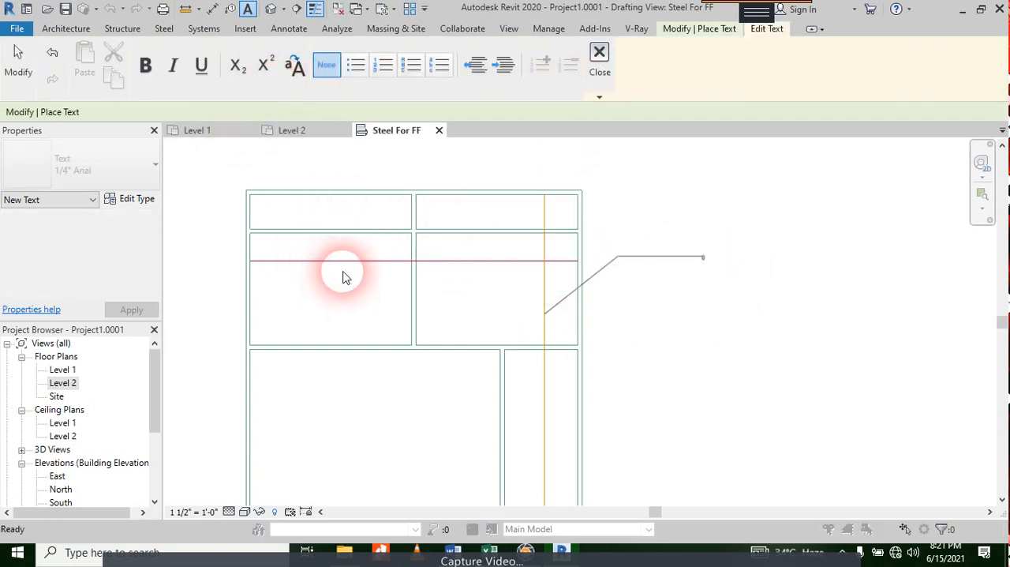
key(Escape)
key(Escape)
scroll(702, 266, up, 4)
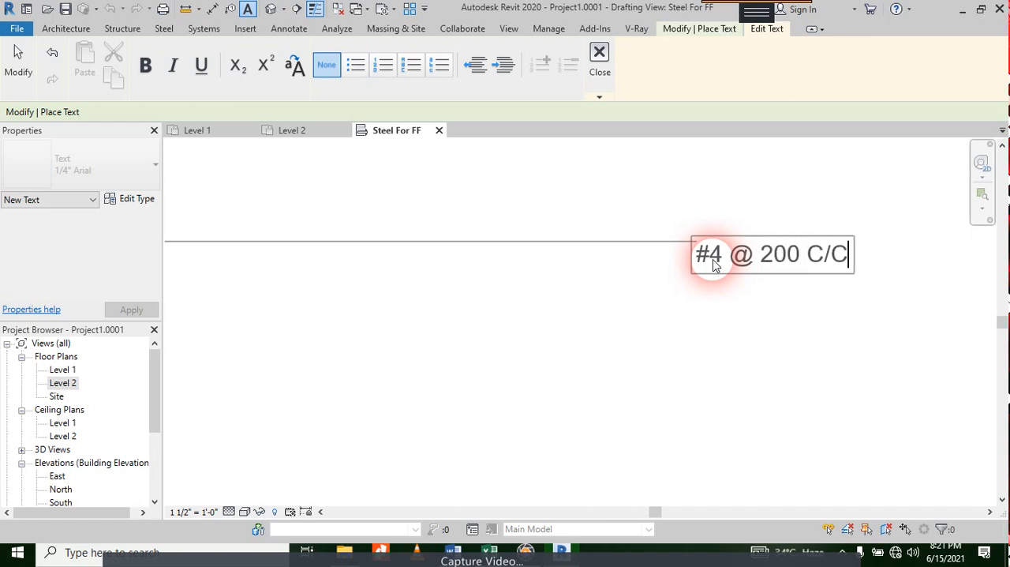
click(665, 361)
scroll(711, 269, down, 6)
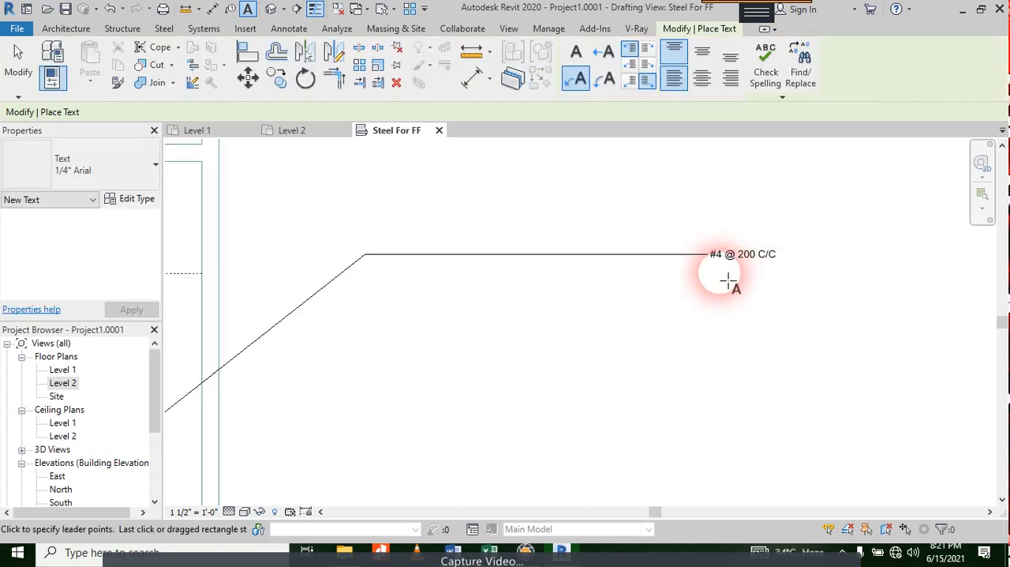
Step: Add a text note with a two-segment leader to the horizontal steel bar, reading "#5 @ 200 C/C" above the plan
middle_drag(451, 249, 551, 311)
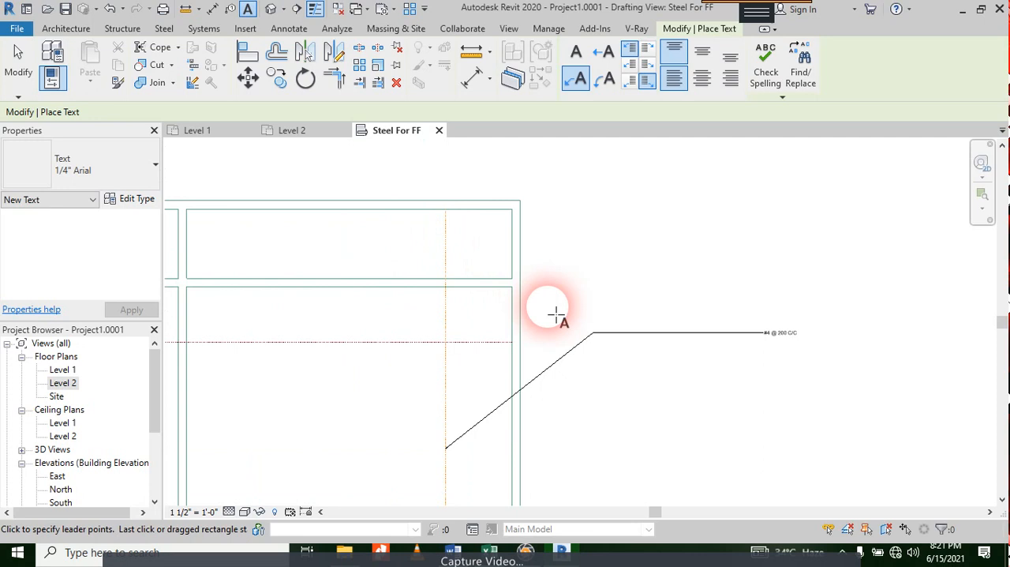
click(364, 342)
click(364, 243)
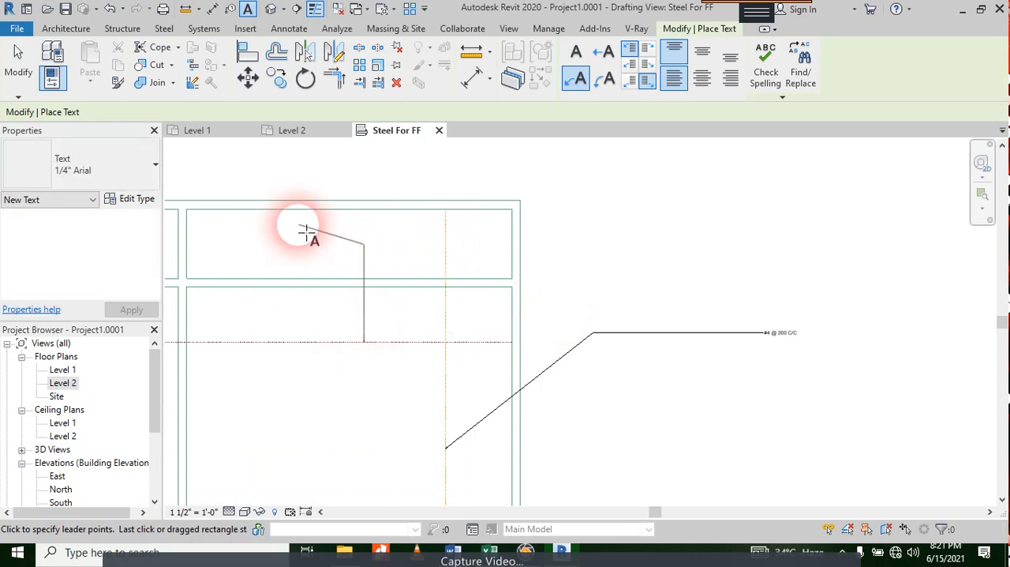
click(287, 182)
key(Escape)
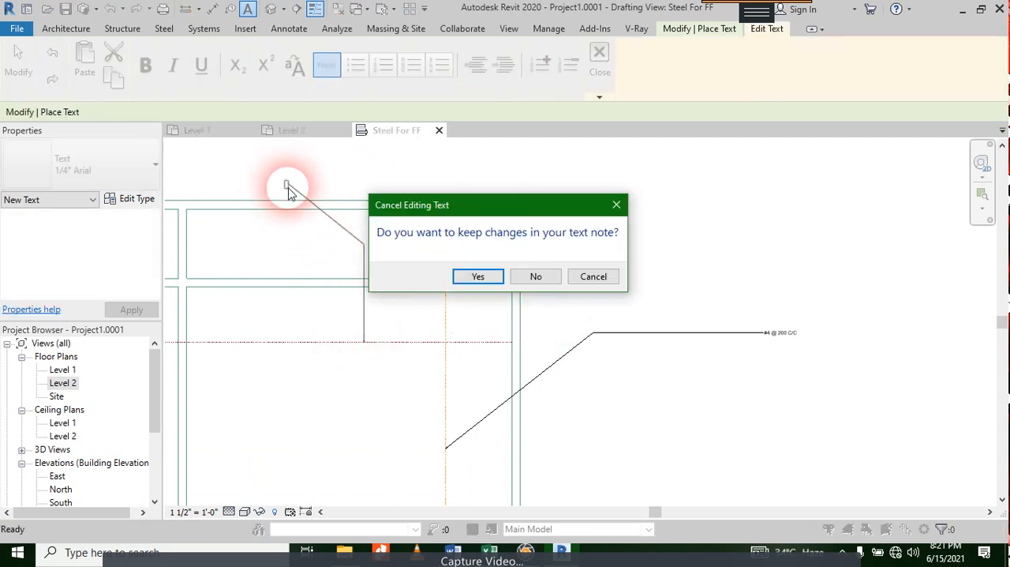
key(Escape)
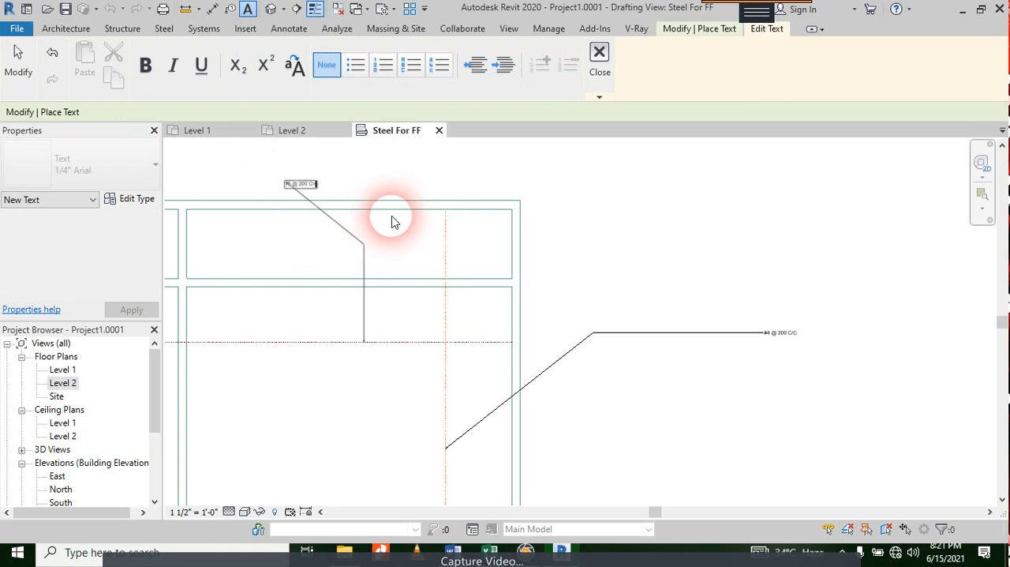
scroll(394, 222, up, 1)
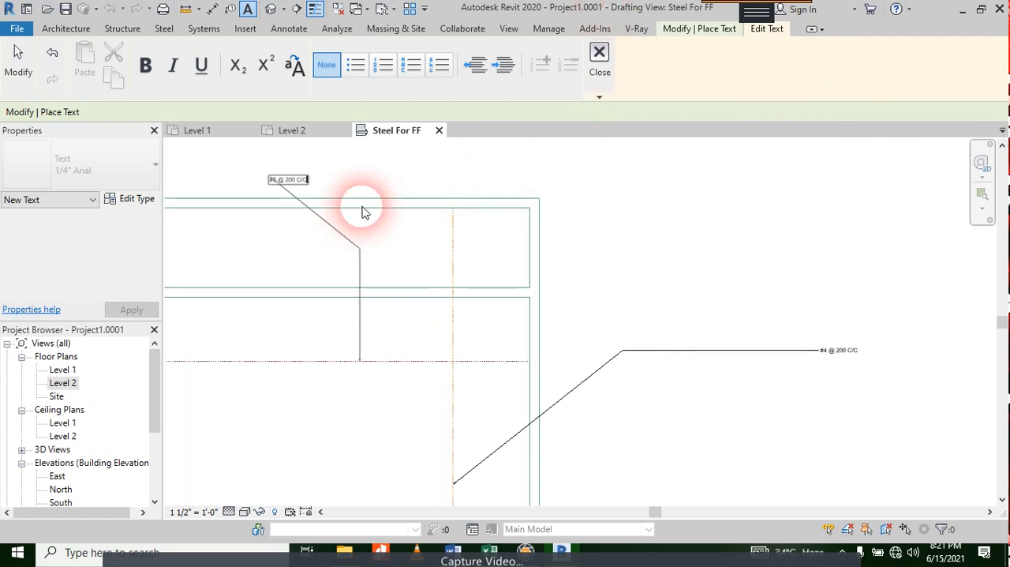
click(779, 244)
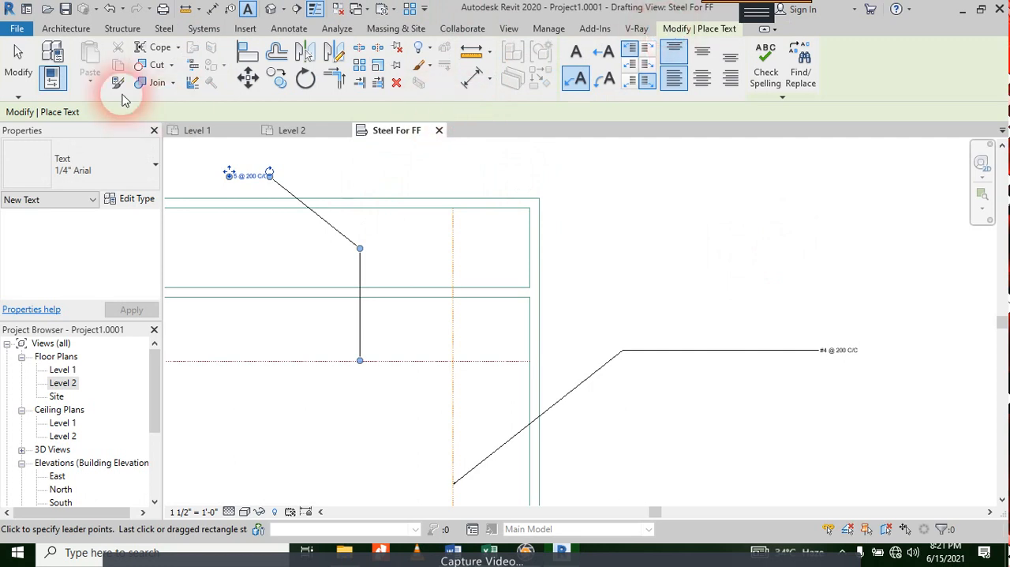
Step: Place an aligned dimension above the plan for the overall width between the inner faces of the side walls
click(472, 77)
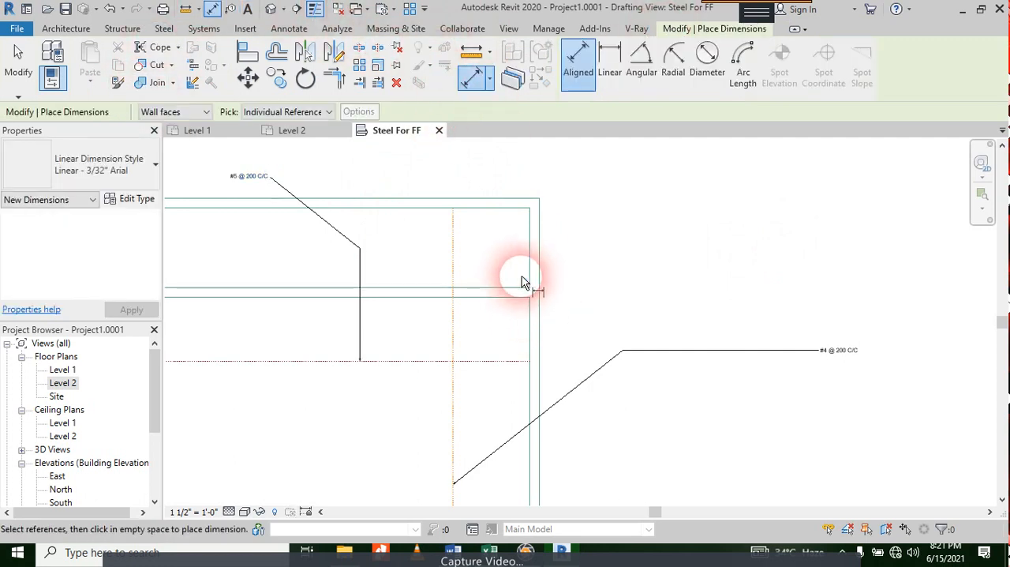
scroll(530, 270, down, 2)
middle_drag(286, 292, 517, 272)
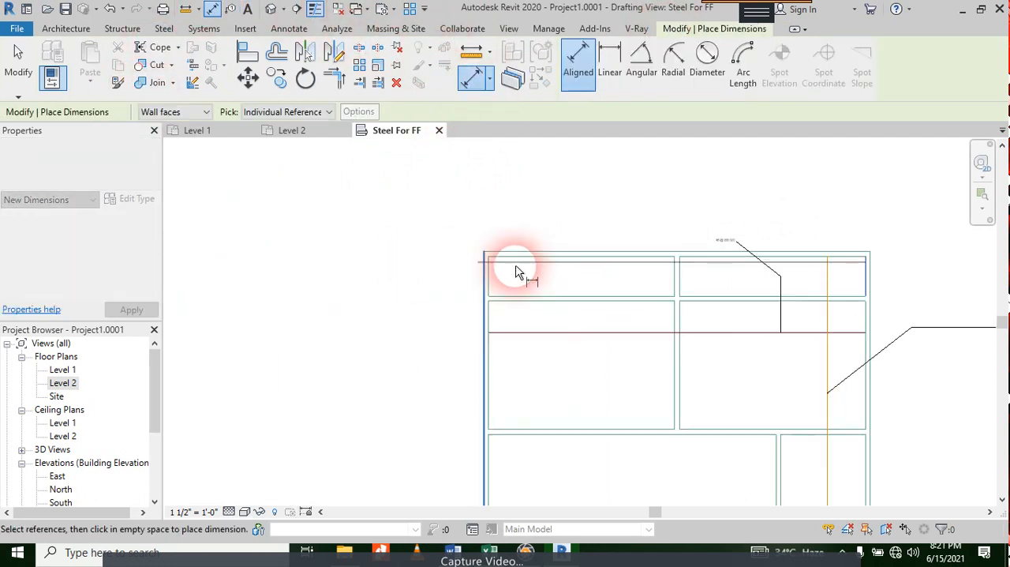
scroll(517, 272, up, 3)
click(433, 285)
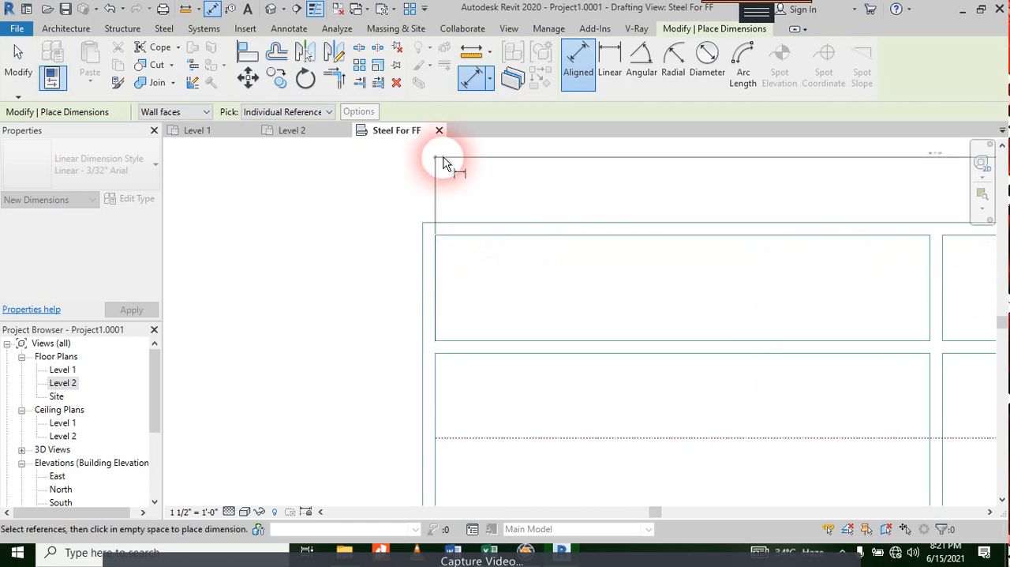
scroll(493, 215, down, 2)
click(618, 184)
middle_drag(769, 356, 507, 234)
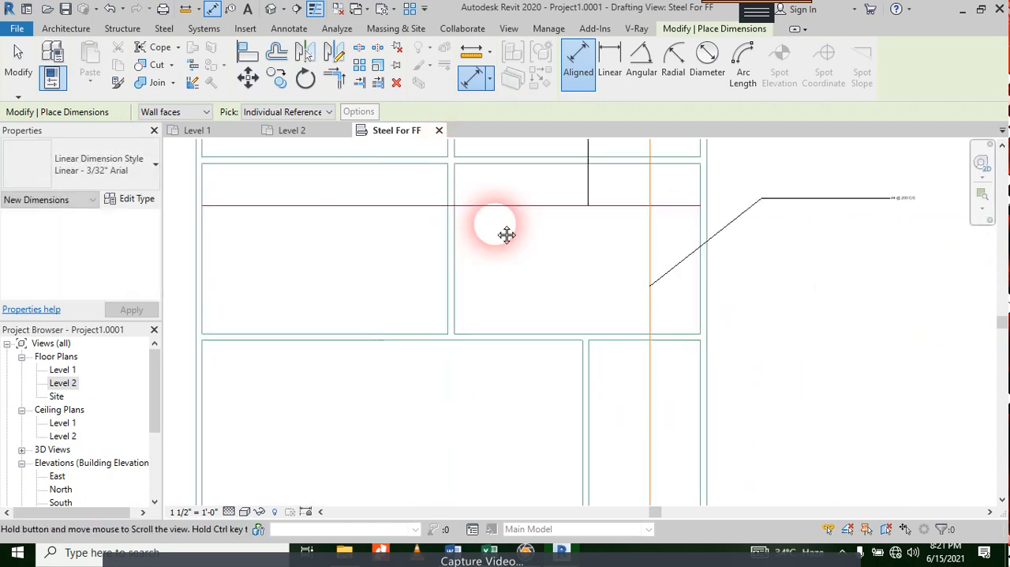
right_click(829, 226)
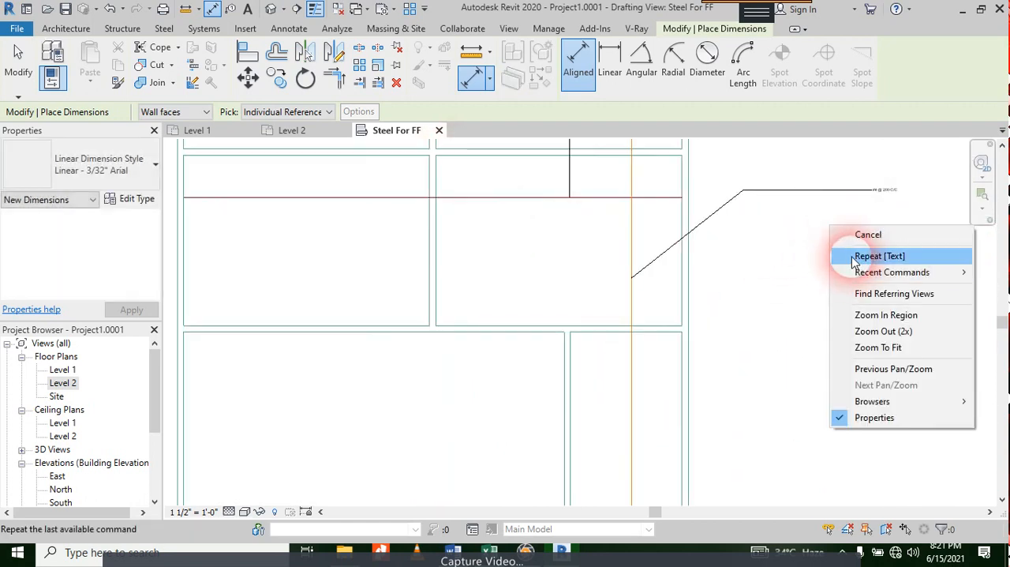
click(813, 262)
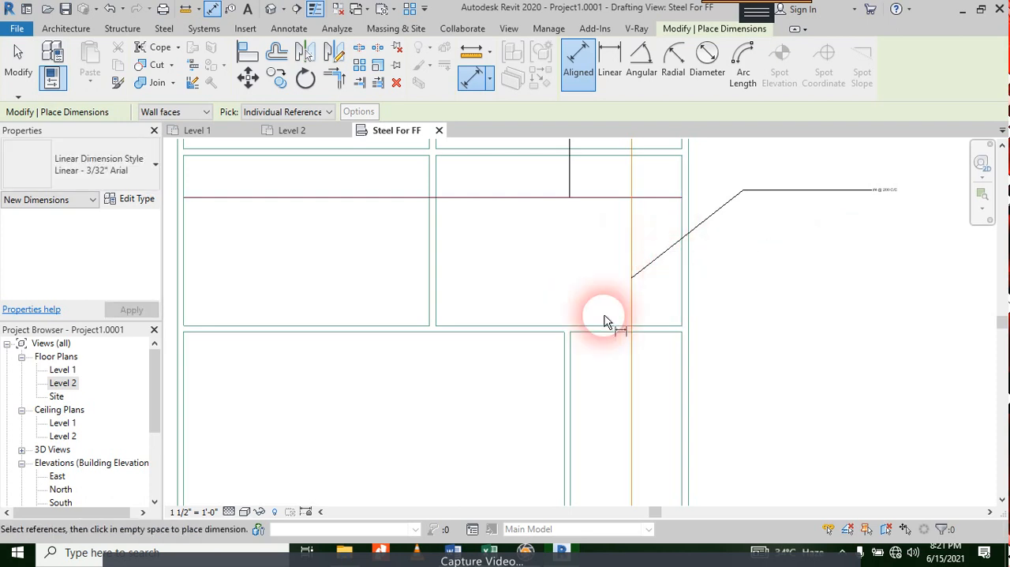
Step: Dimension the plan's overall length between the top and bottom inner wall lines, placing the dimension left of the plan
scroll(603, 304, down, 3)
scroll(558, 267, up, 3)
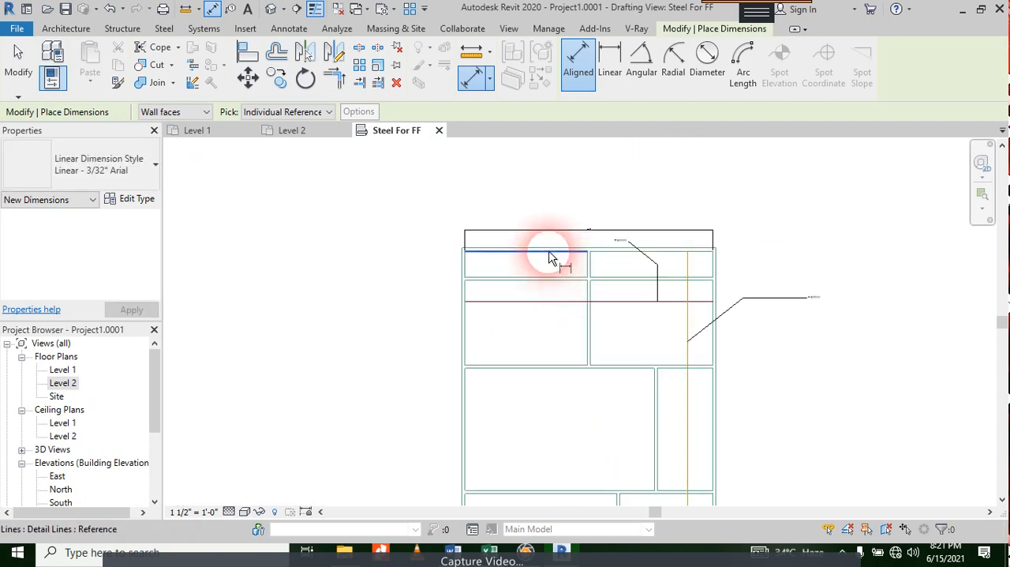
middle_drag(543, 418, 552, 219)
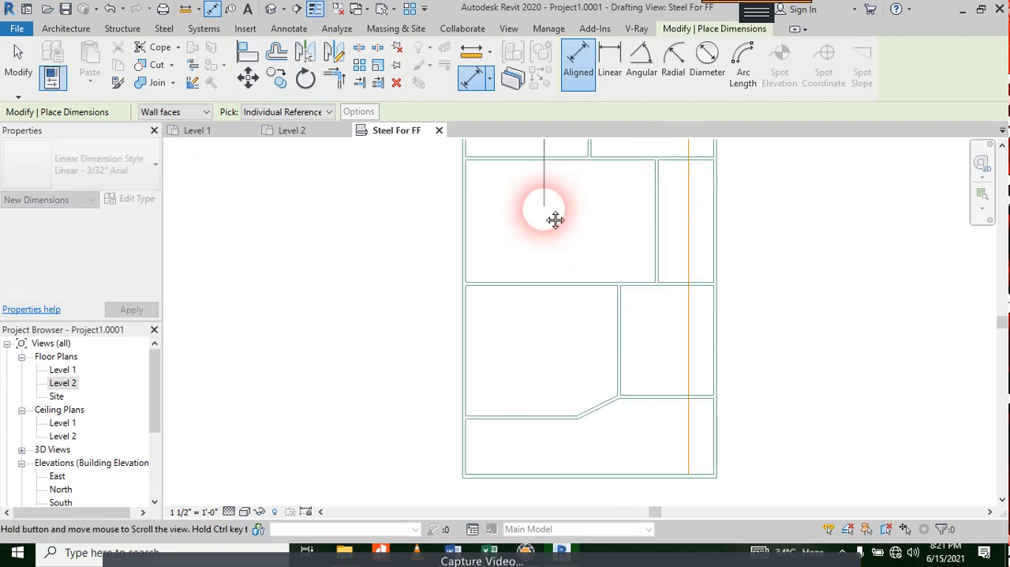
click(543, 473)
click(363, 429)
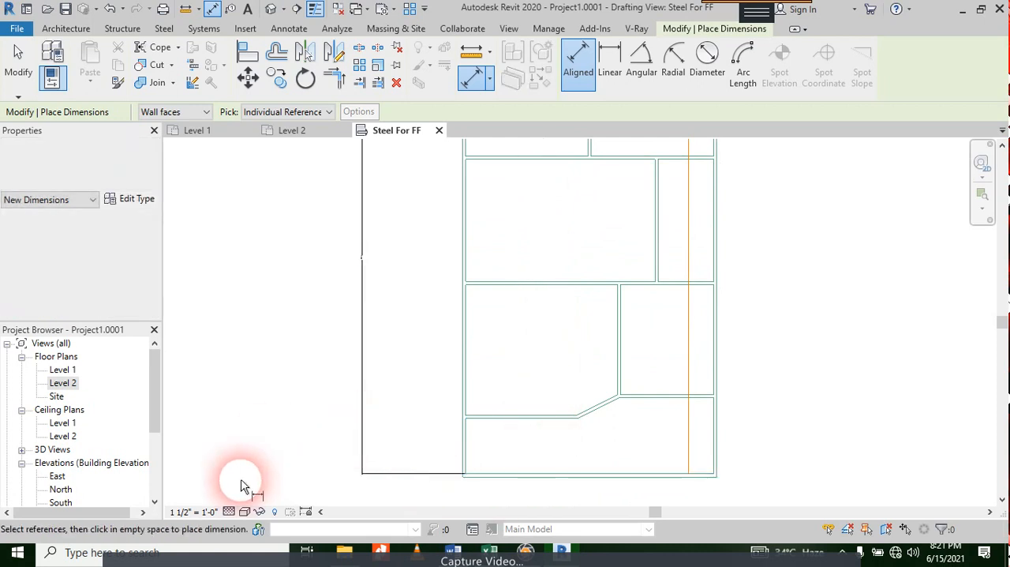
Step: Set the drafting view's scale to 3/16" = 1'-0"
click(195, 512)
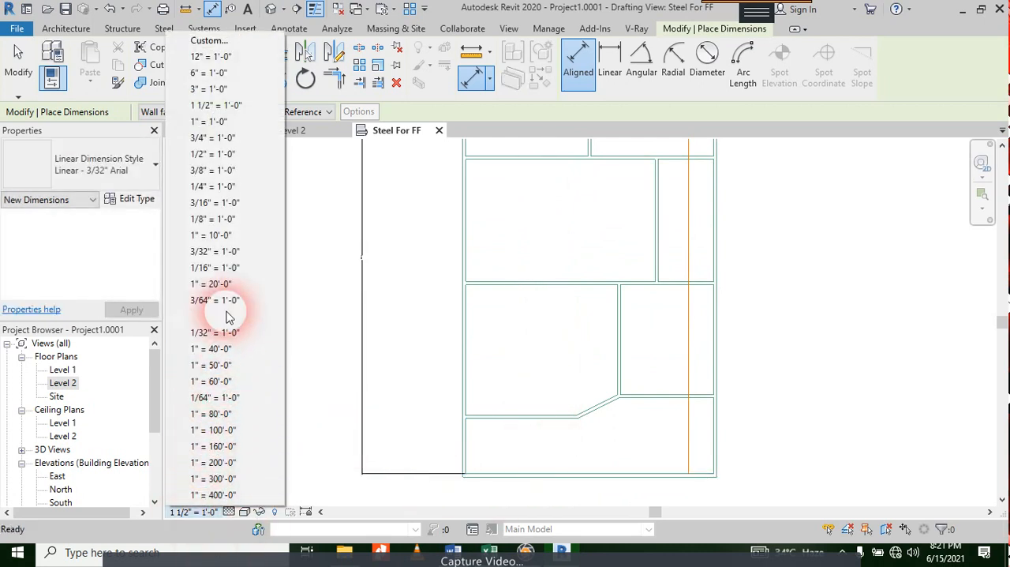
click(228, 202)
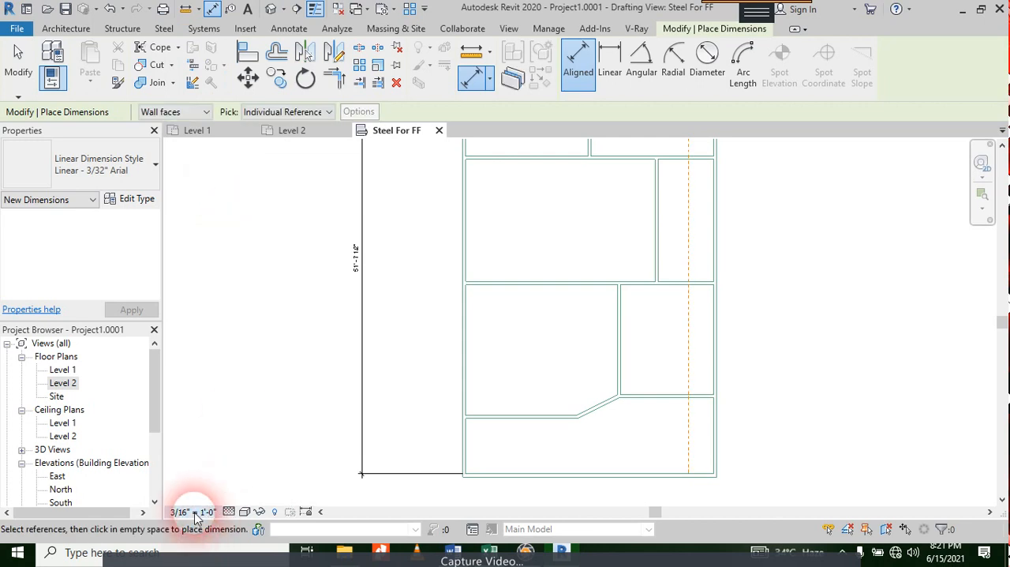
Step: Try the view scales 3/8" = 1'-0", 1" = 30'-0" and 1/16" = 1'-0" on the steel drafting view
click(193, 511)
click(235, 170)
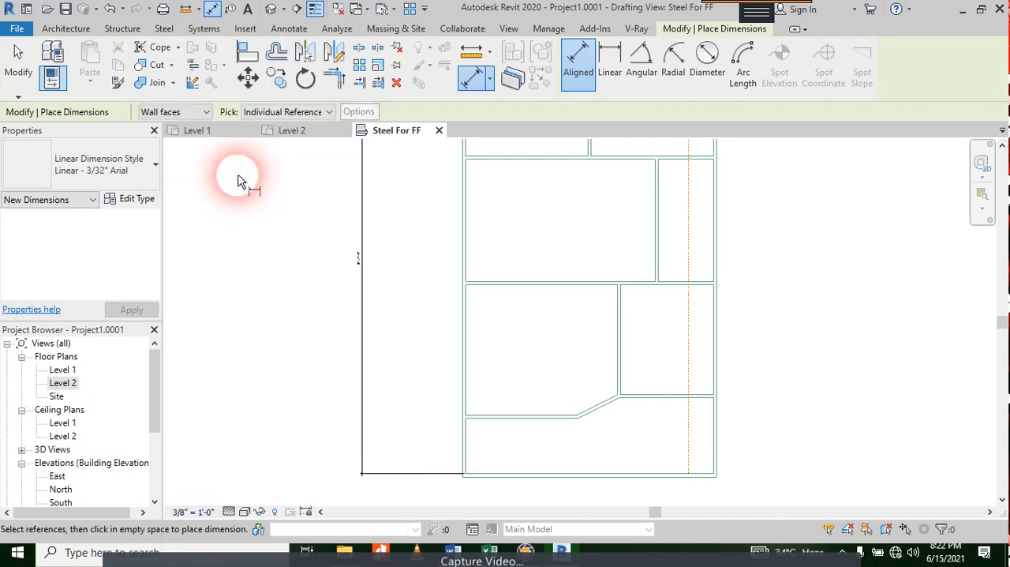
click(193, 512)
click(214, 316)
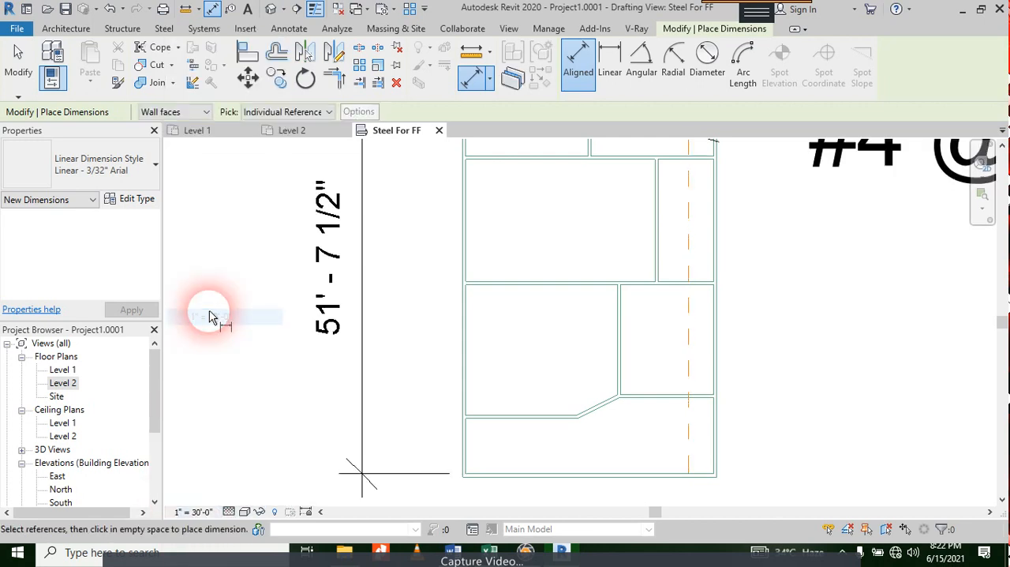
scroll(327, 319, down, 3)
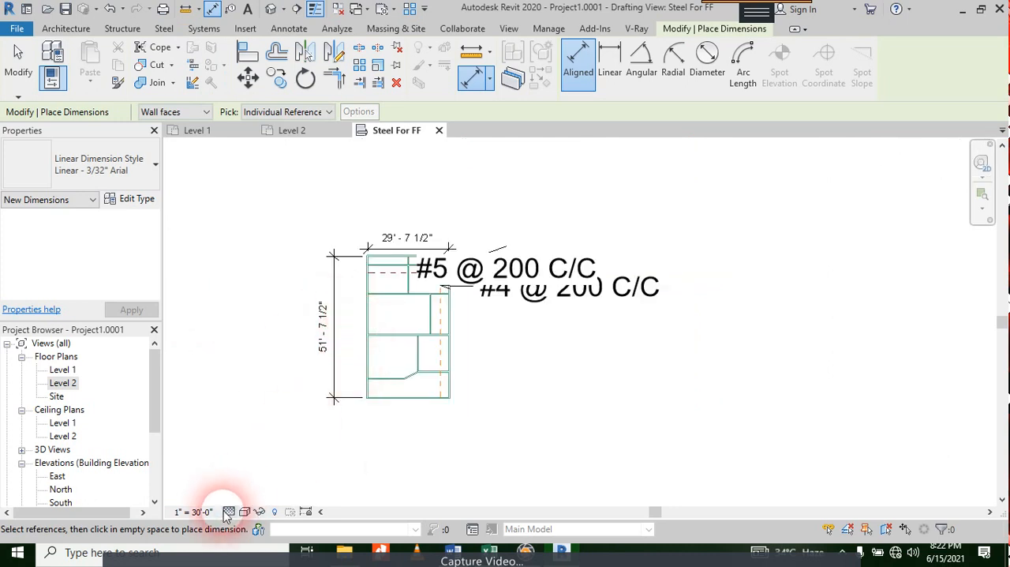
click(197, 511)
click(224, 267)
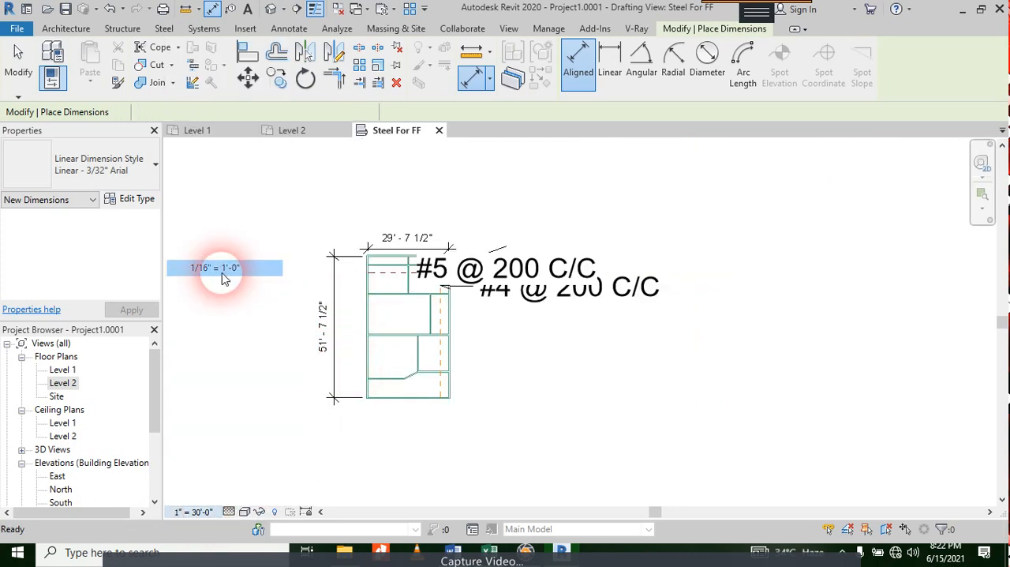
Step: Set the steel drafting view's scale to 1" = 10'-0" and leave the dimension command
click(193, 511)
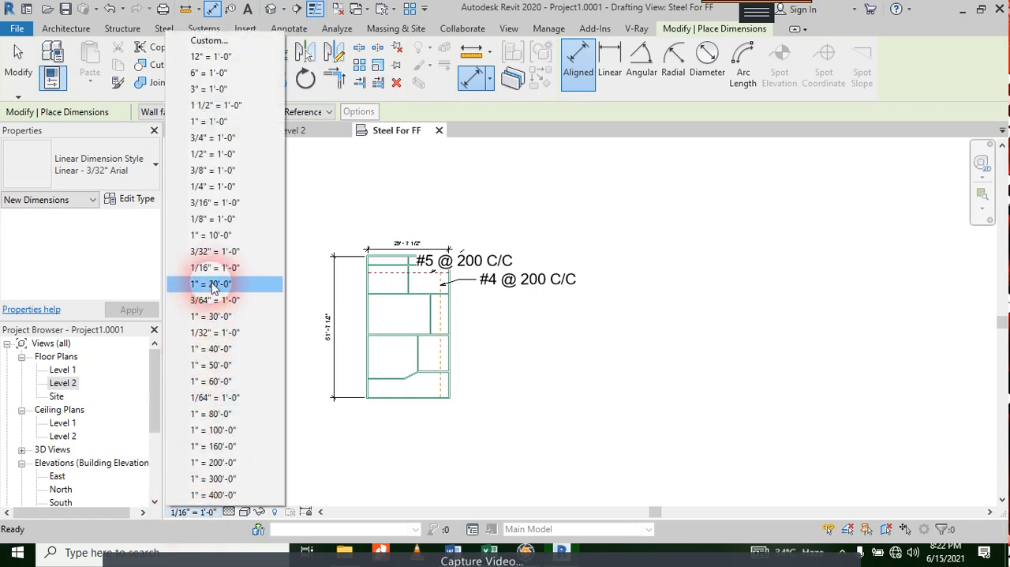
click(235, 234)
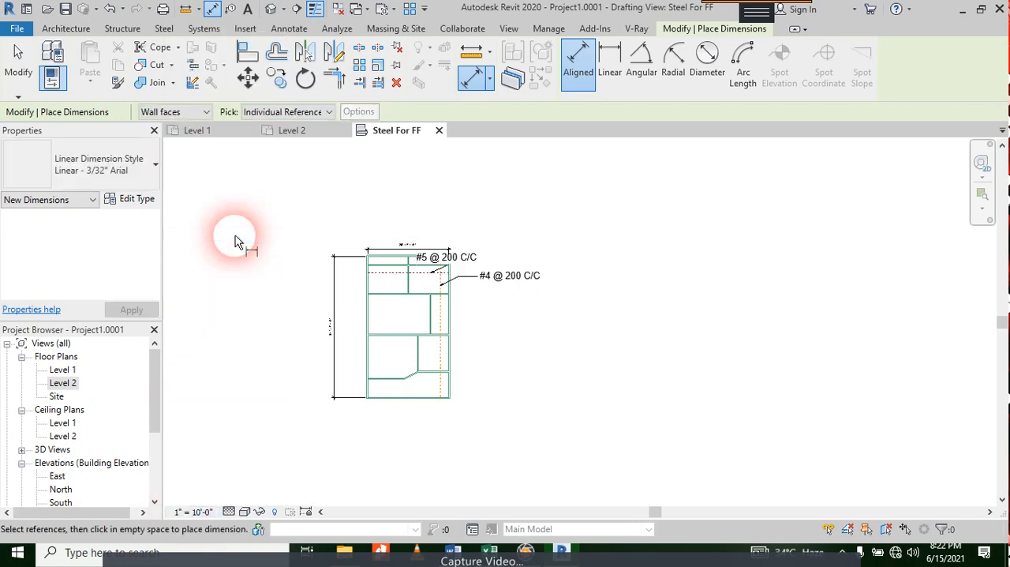
scroll(450, 271, up, 5)
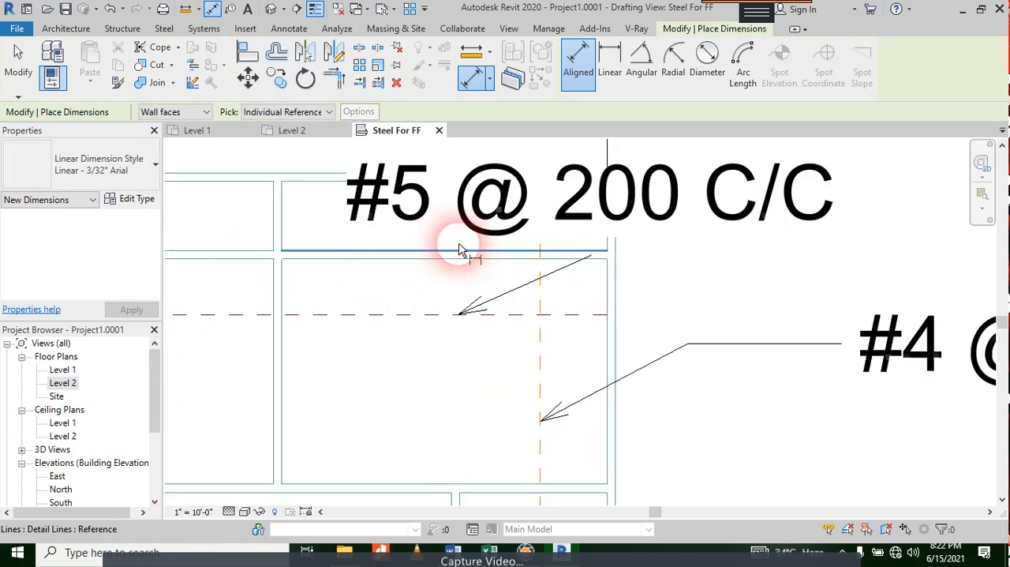
key(Escape)
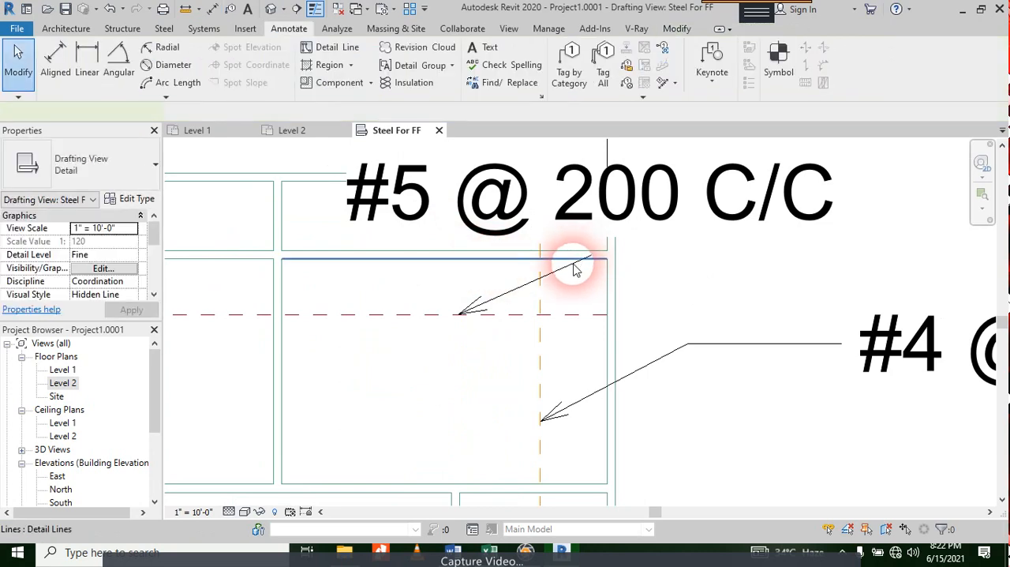
Step: Widen the text box of the "#5 @ 200 C/C" note, leaving its wording as it is
click(576, 265)
click(551, 277)
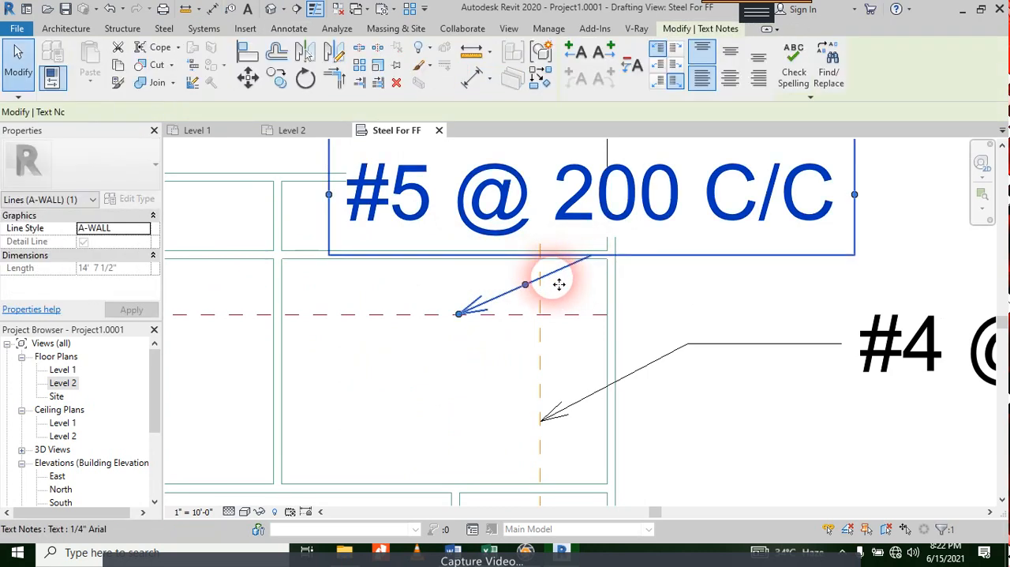
scroll(701, 270, down, 3)
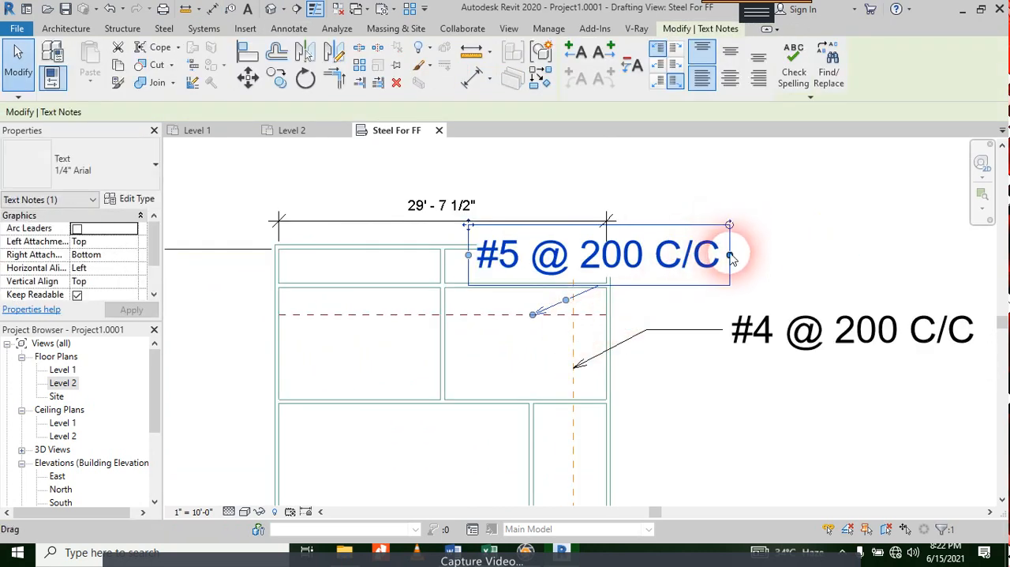
drag(729, 254, 768, 190)
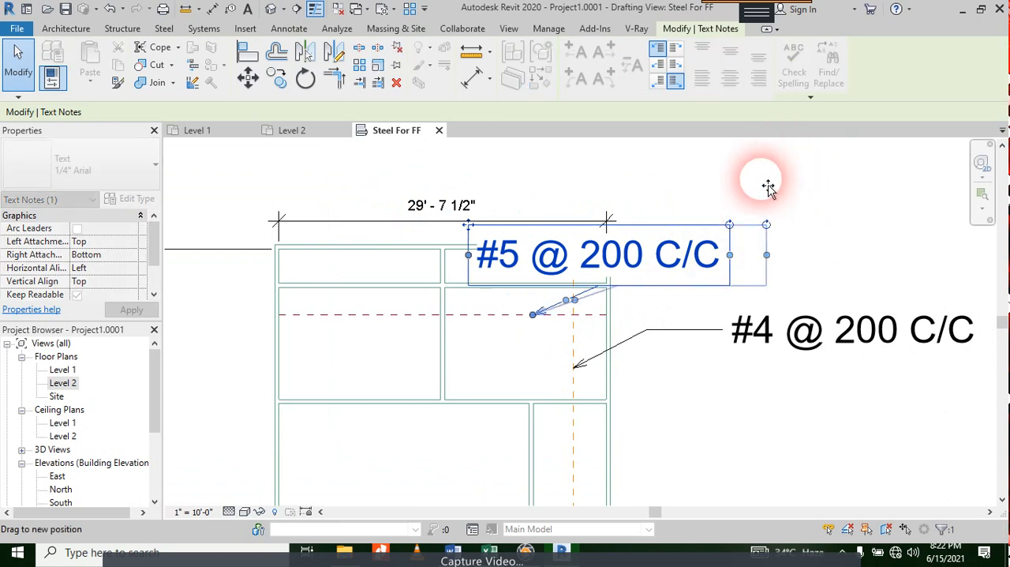
double_click(694, 231)
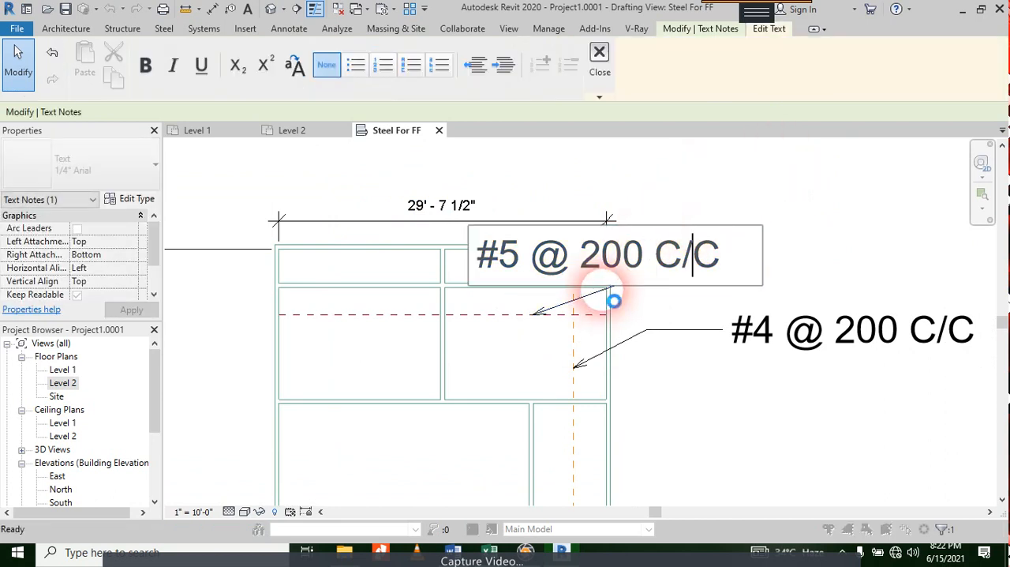
key(Escape)
Step: Move the "#5 @ 200 C/C" note up and to the right, clear of the plan and its overall width dimension
click(601, 284)
click(687, 308)
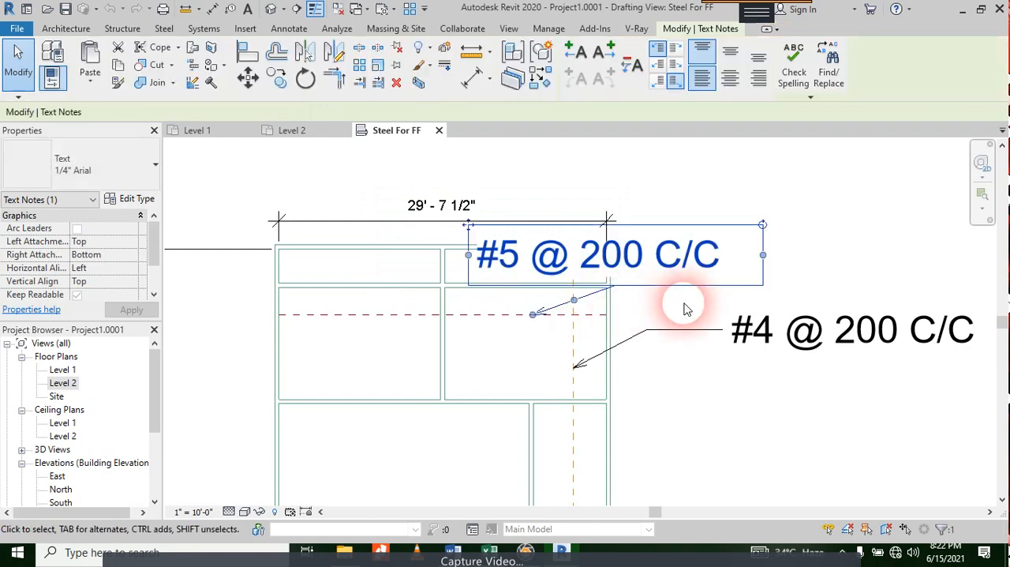
click(598, 304)
click(595, 302)
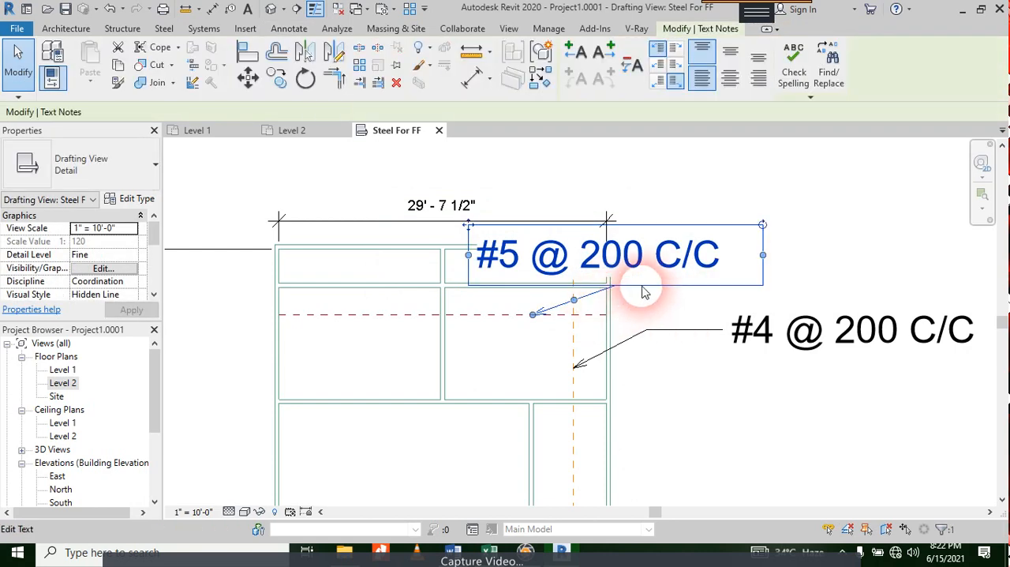
click(258, 82)
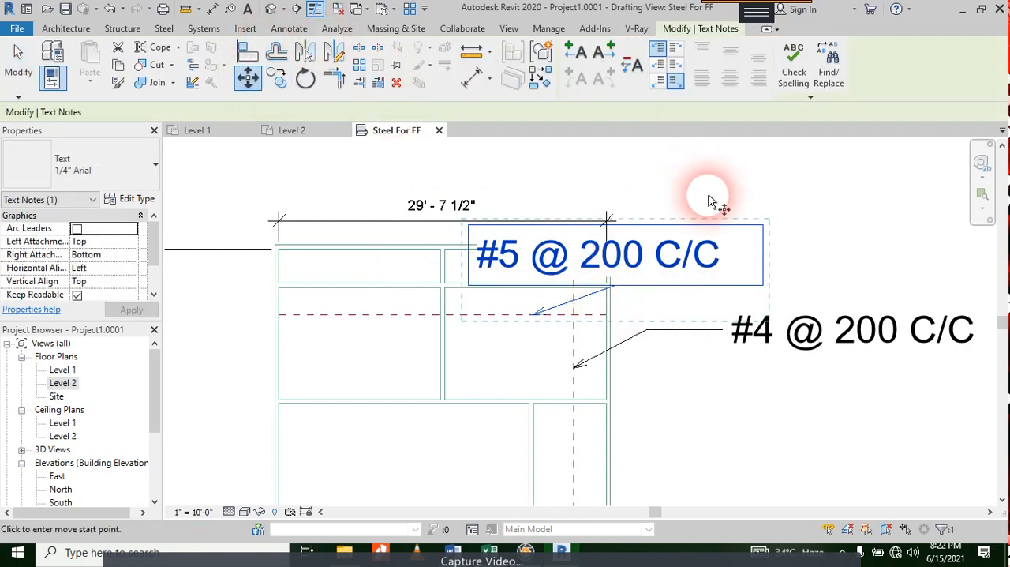
click(649, 182)
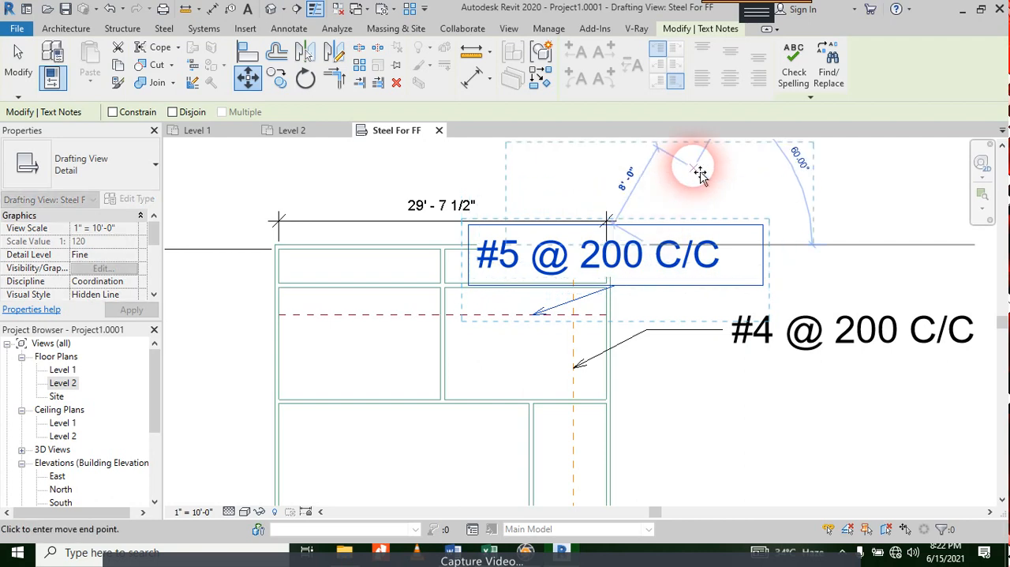
click(705, 173)
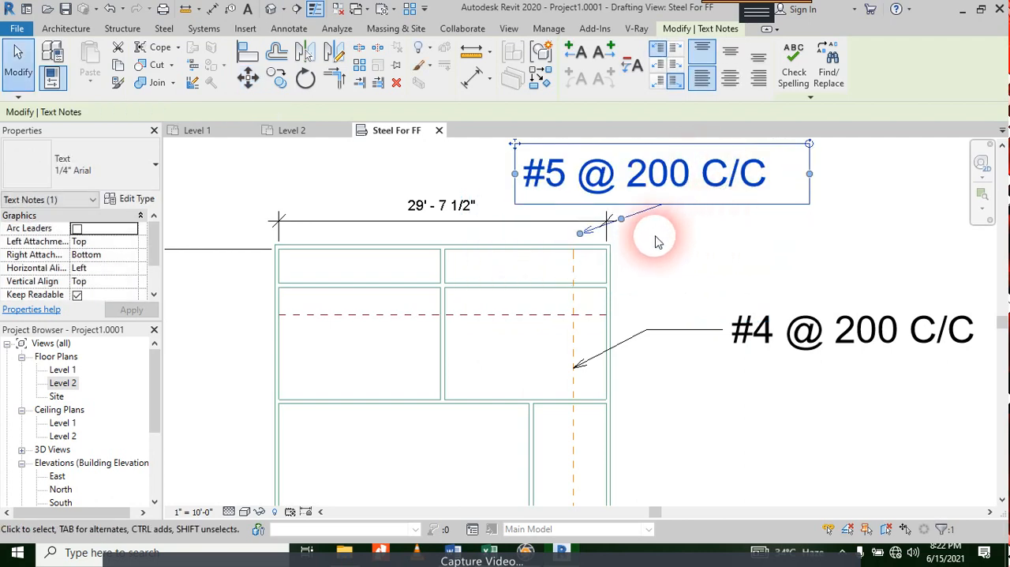
Step: Reposition the arrowhead of the "#5 @ 200 C/C" note's leader onto the dashed horizontal steel bar
scroll(647, 229, up, 2)
key(Escape)
click(551, 240)
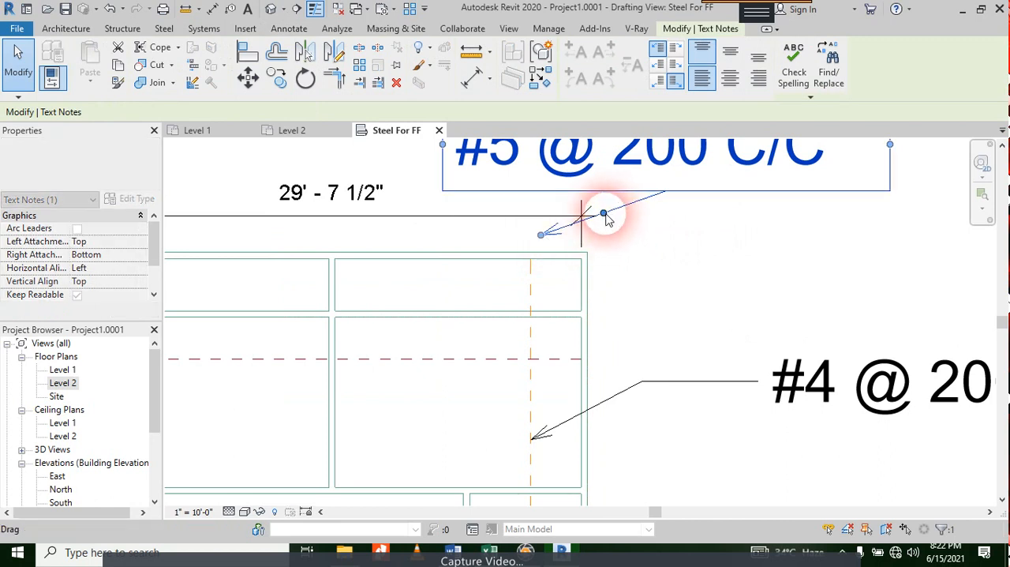
drag(541, 233, 354, 368)
click(758, 311)
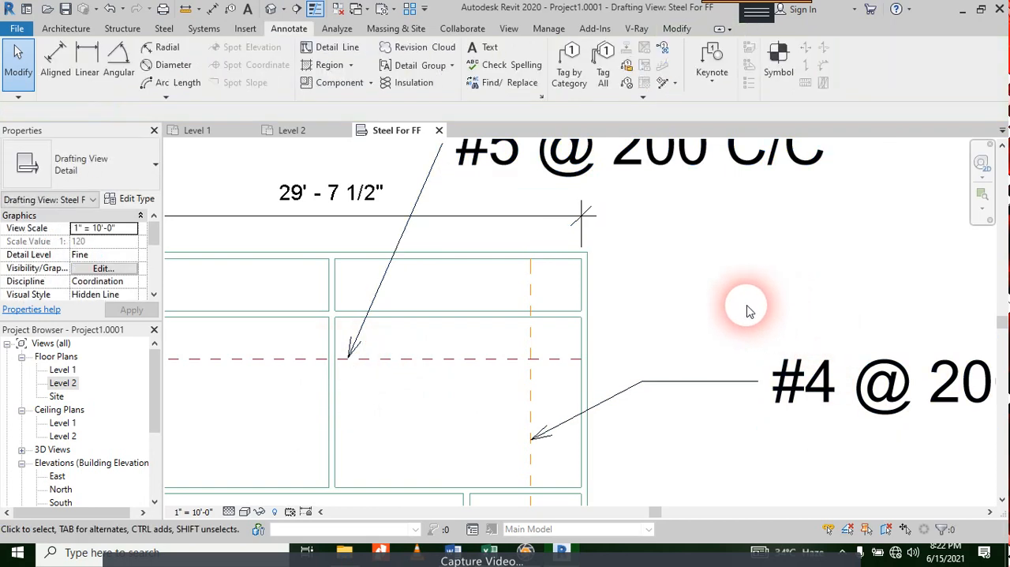
scroll(670, 332, down, 3)
middle_drag(670, 332, 790, 282)
scroll(684, 376, down, 4)
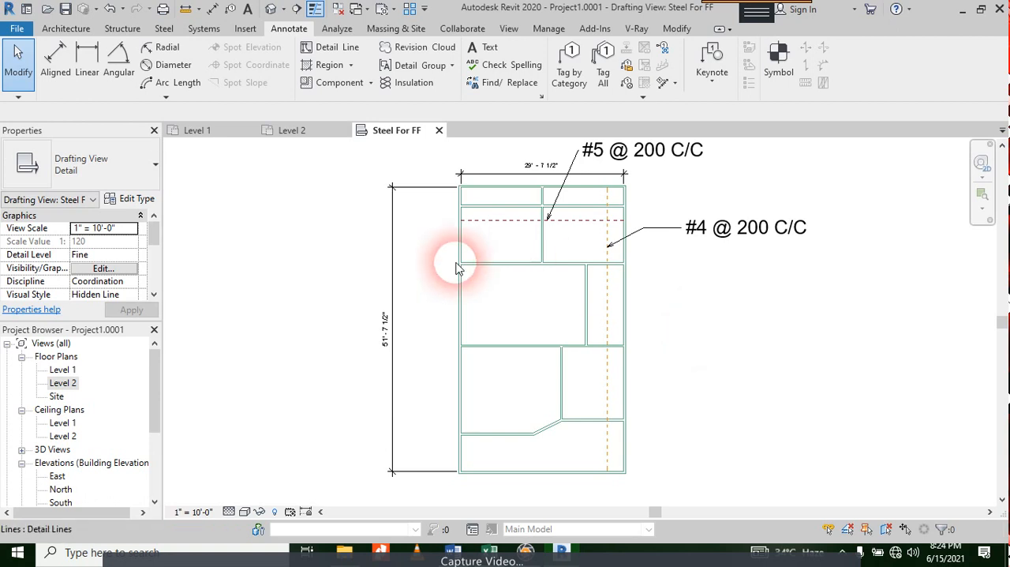
Step: Open the Level 1 floor plan and place a 60" x 30" desk outside the building's right-hand wall
double_click(63, 371)
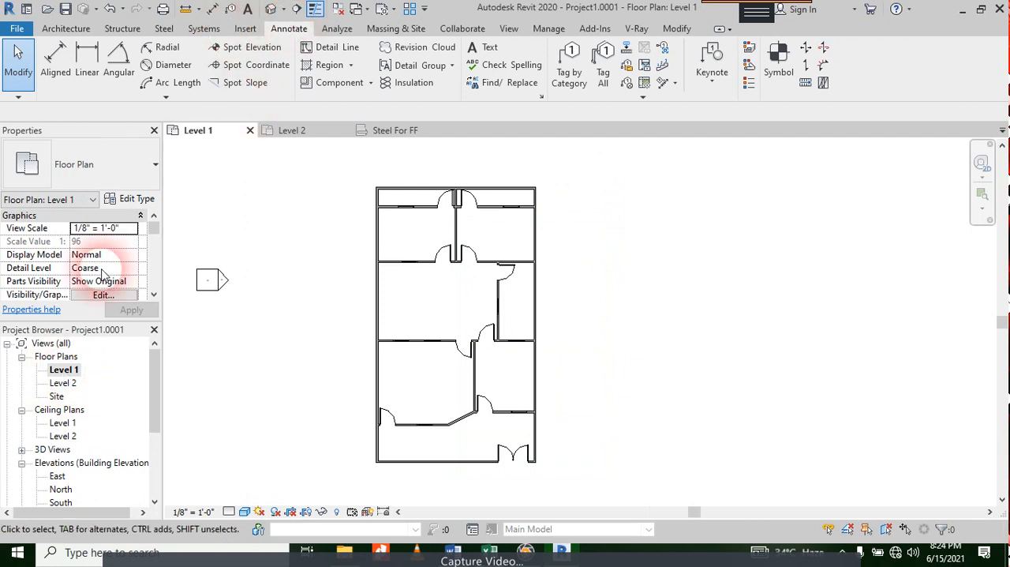
click(75, 371)
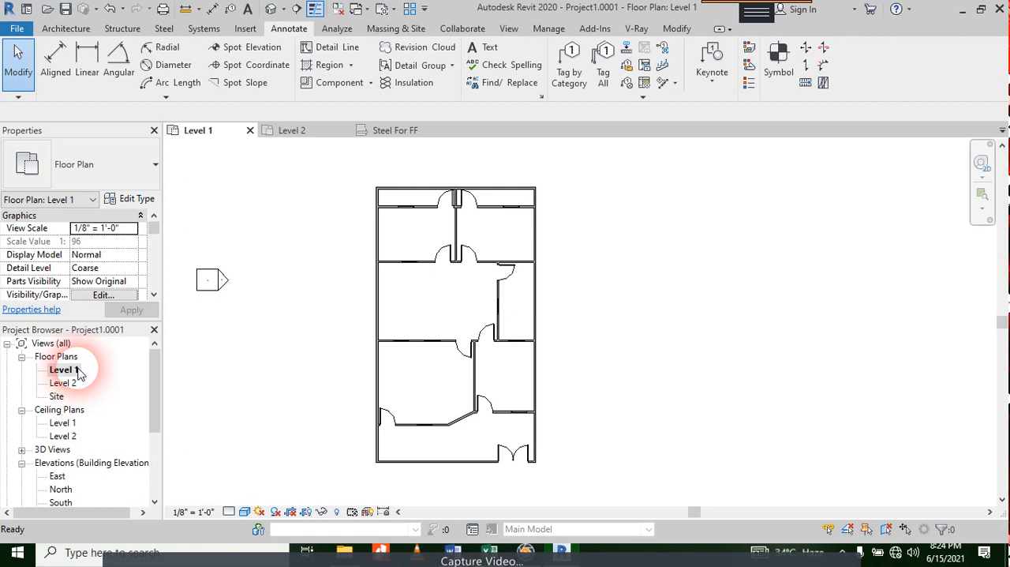
click(123, 28)
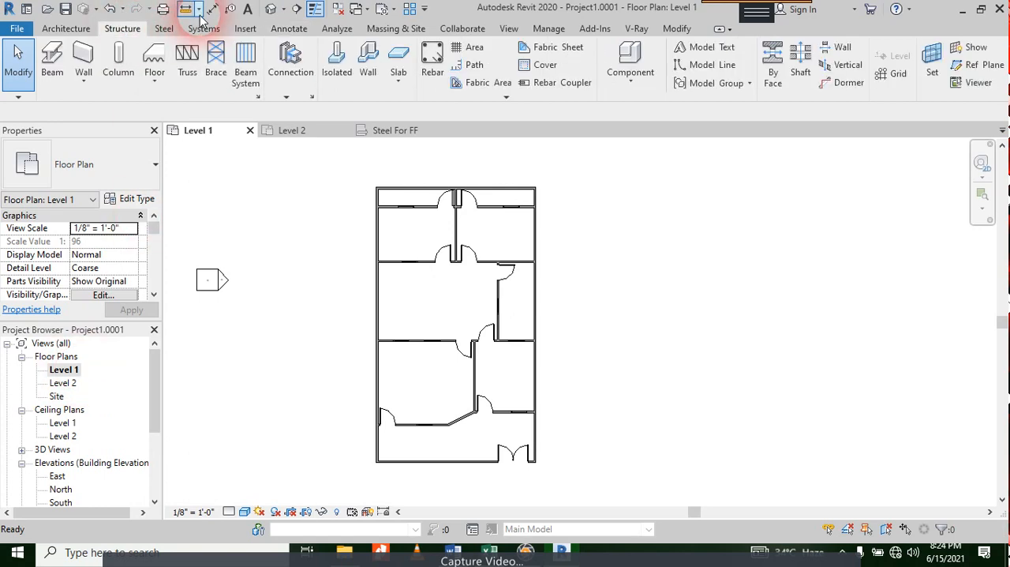
click(70, 28)
click(175, 70)
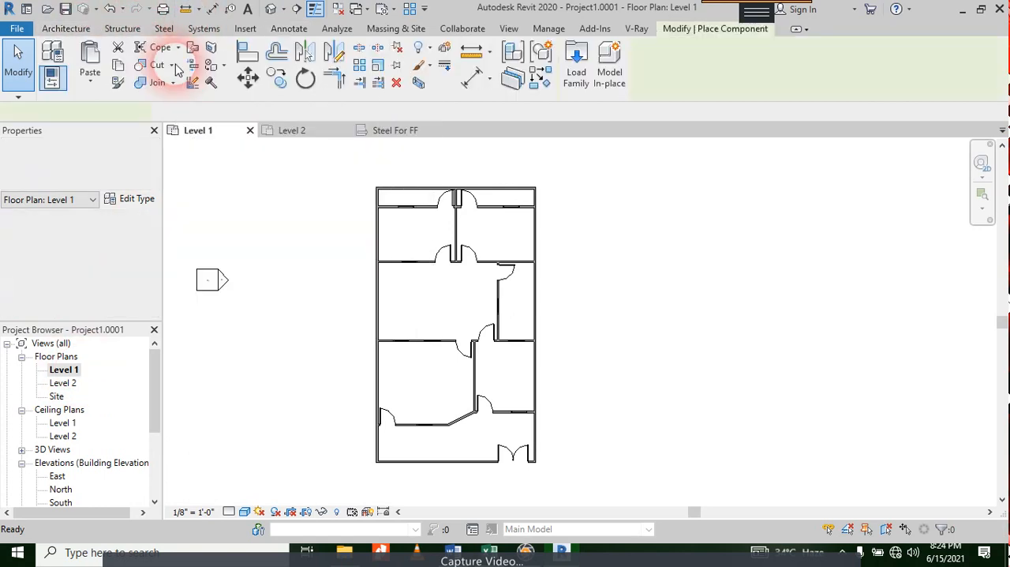
click(591, 309)
scroll(600, 306, up, 6)
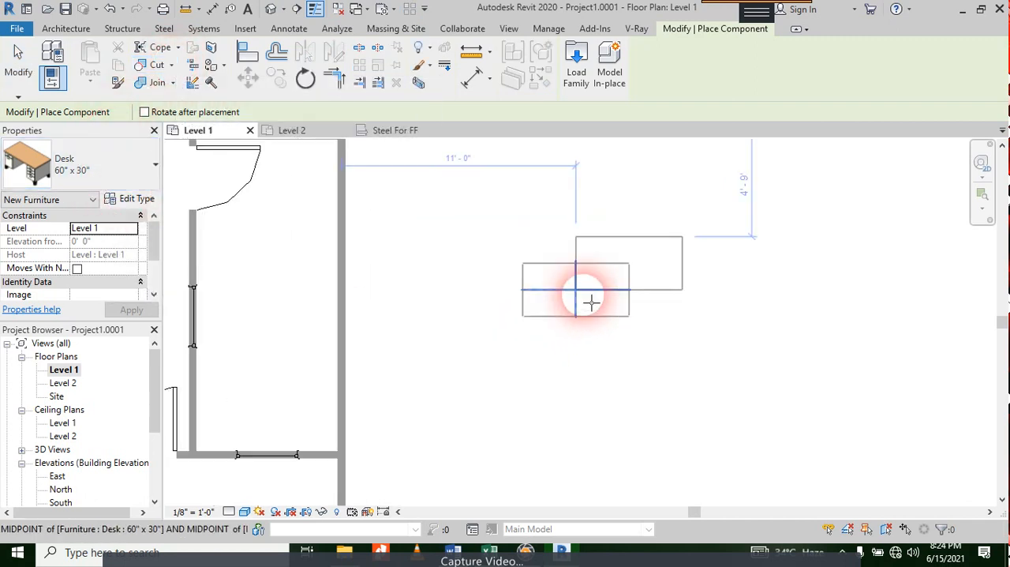
key(Escape)
key(Escape)
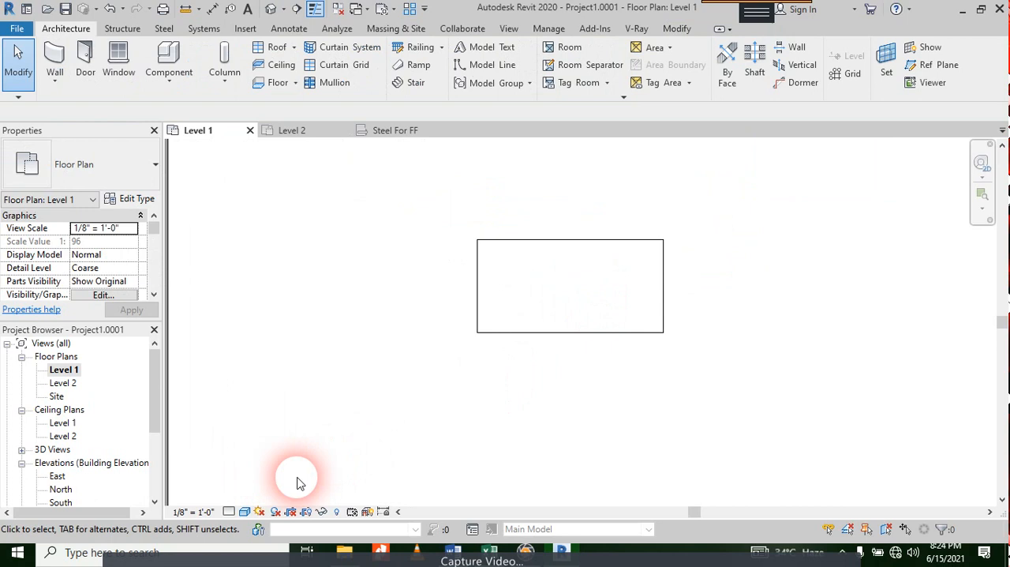
Step: Set the Level 1 plan's detail level to Fine and its visual style to Realistic
click(228, 511)
click(246, 495)
click(244, 512)
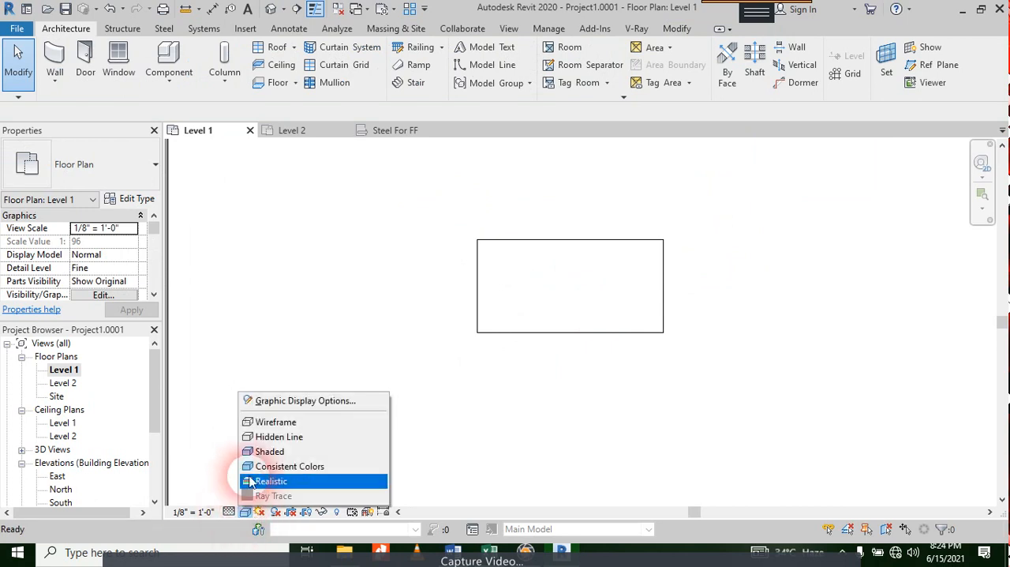
click(271, 480)
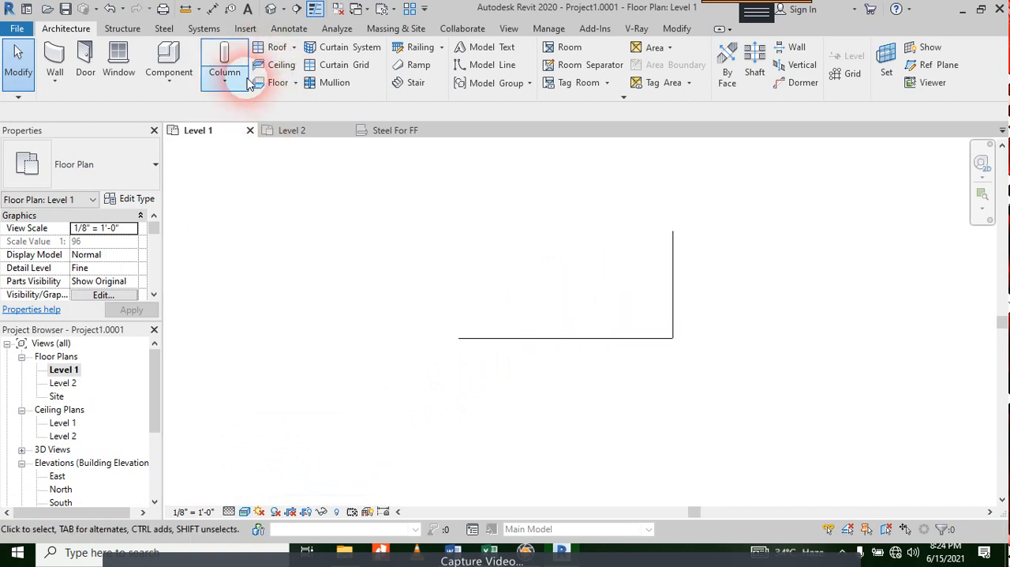
Step: Open the default 3D view, set its visual style to Realistic, and inspect the desk and building from behind
click(273, 10)
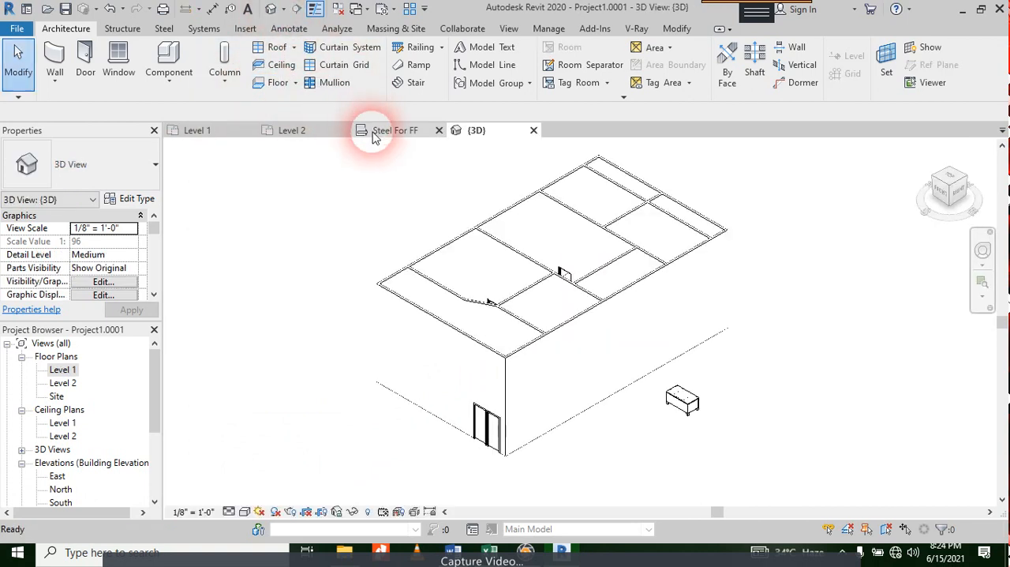
scroll(751, 387, up, 5)
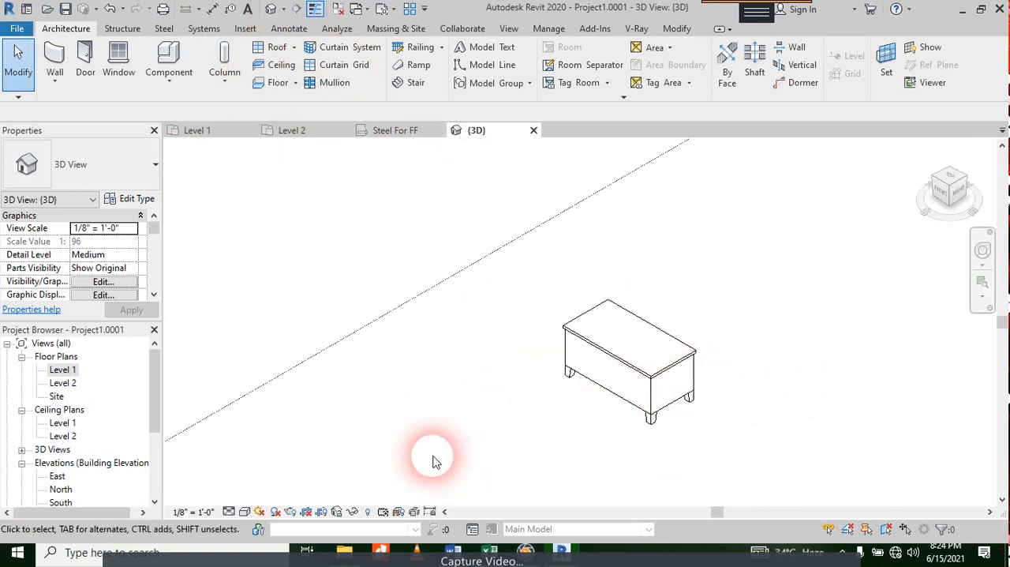
click(245, 512)
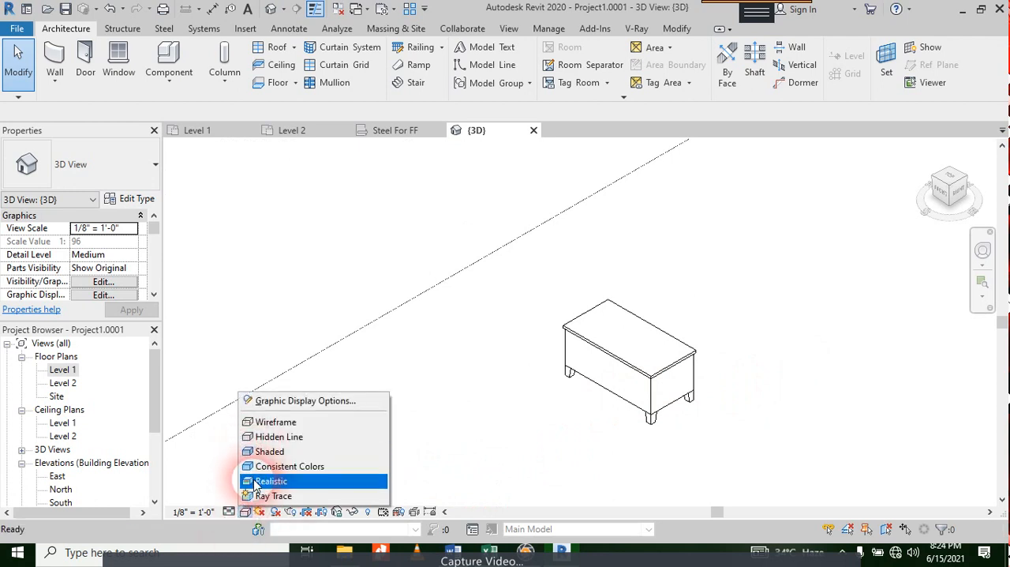
click(251, 479)
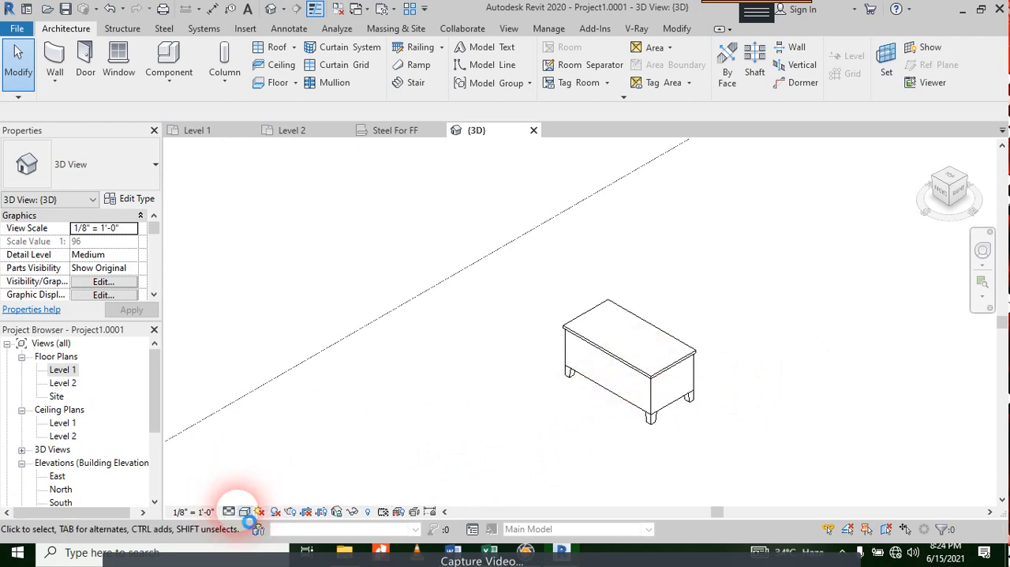
scroll(661, 390, up, 3)
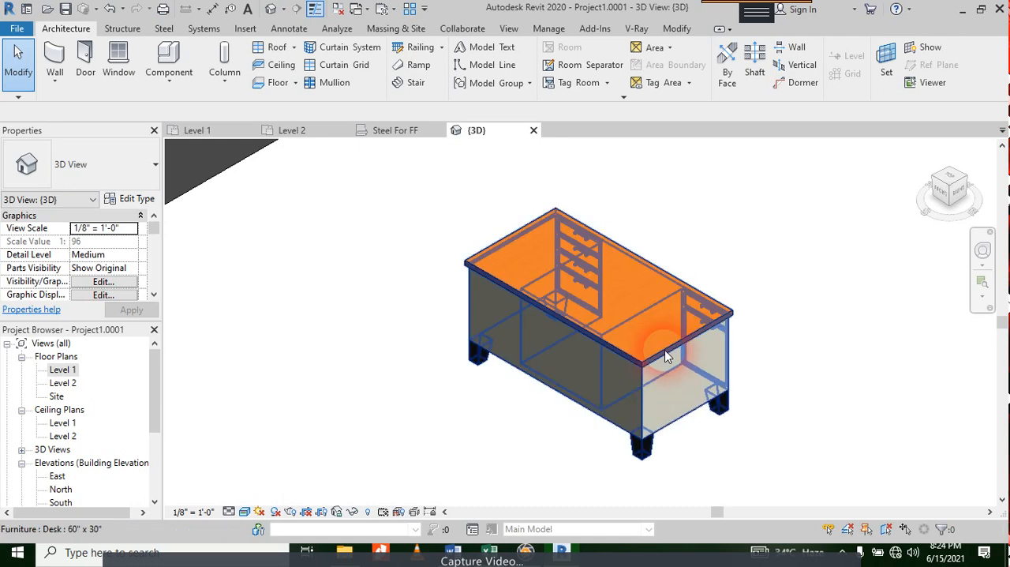
click(695, 362)
scroll(698, 350, down, 3)
click(744, 325)
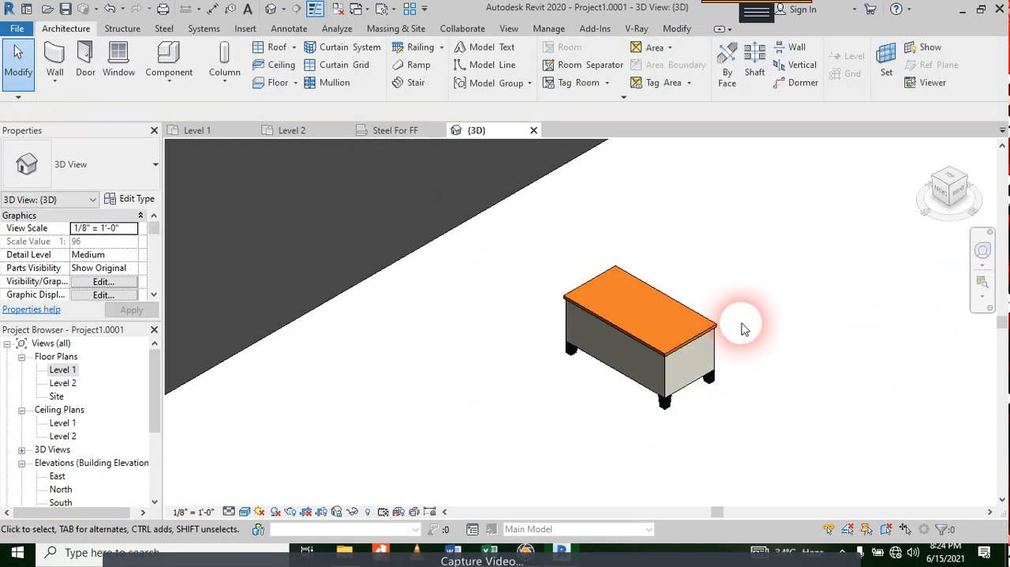
shift+middle_drag(744, 325, 452, 313)
scroll(574, 253, down, 5)
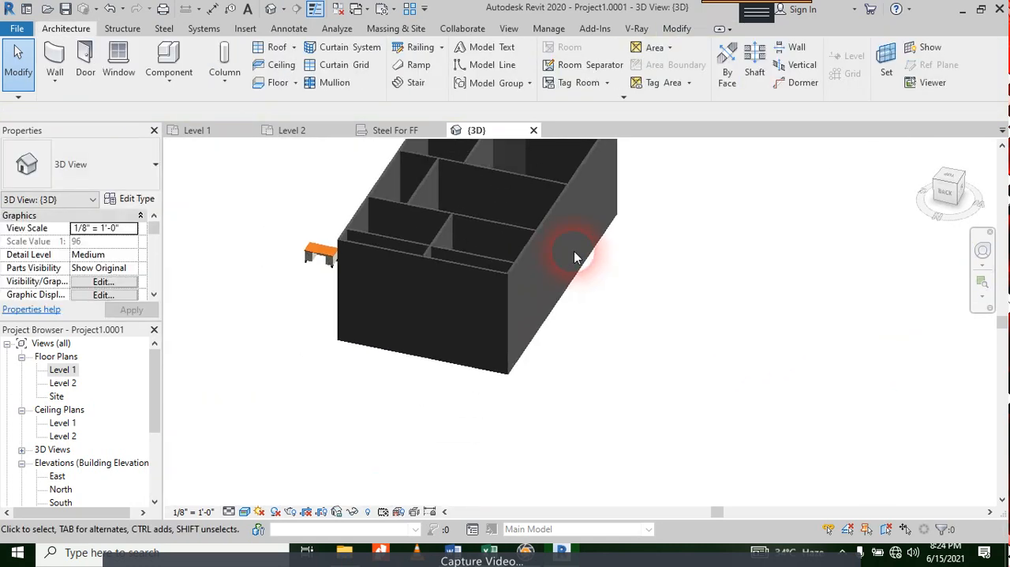
Step: Create a similar desk from the existing 60" x 30" desk and place it alongside, farther from the building
scroll(395, 277, up, 5)
middle_drag(388, 355, 419, 403)
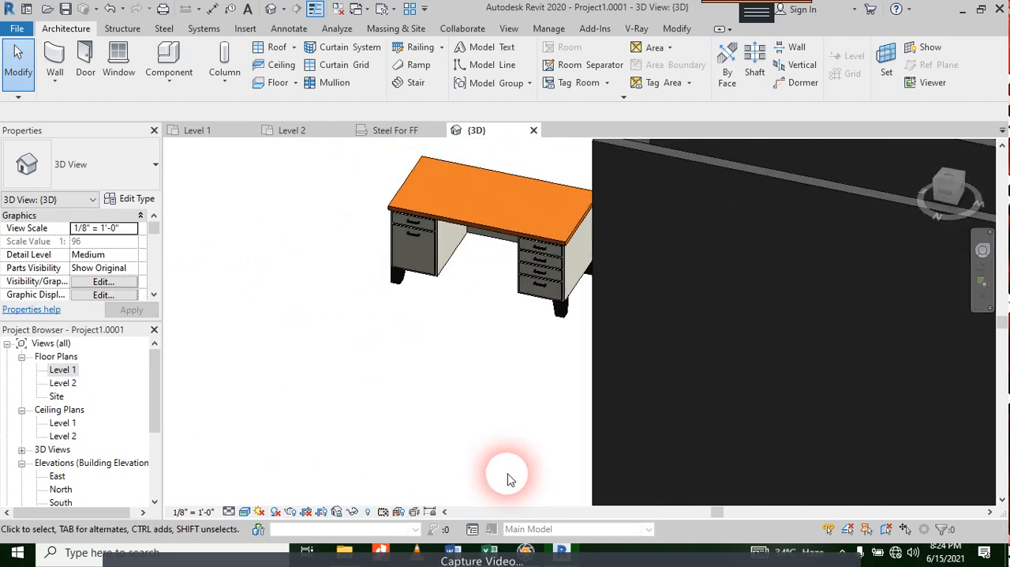
scroll(449, 315, down, 1)
middle_drag(443, 327, 435, 363)
click(429, 274)
scroll(429, 274, up, 1)
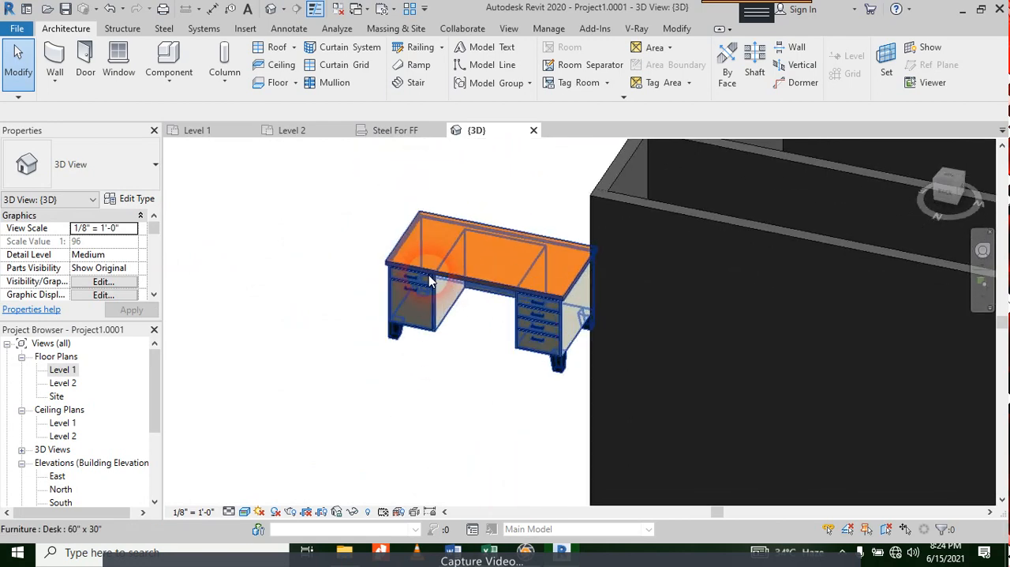
click(429, 275)
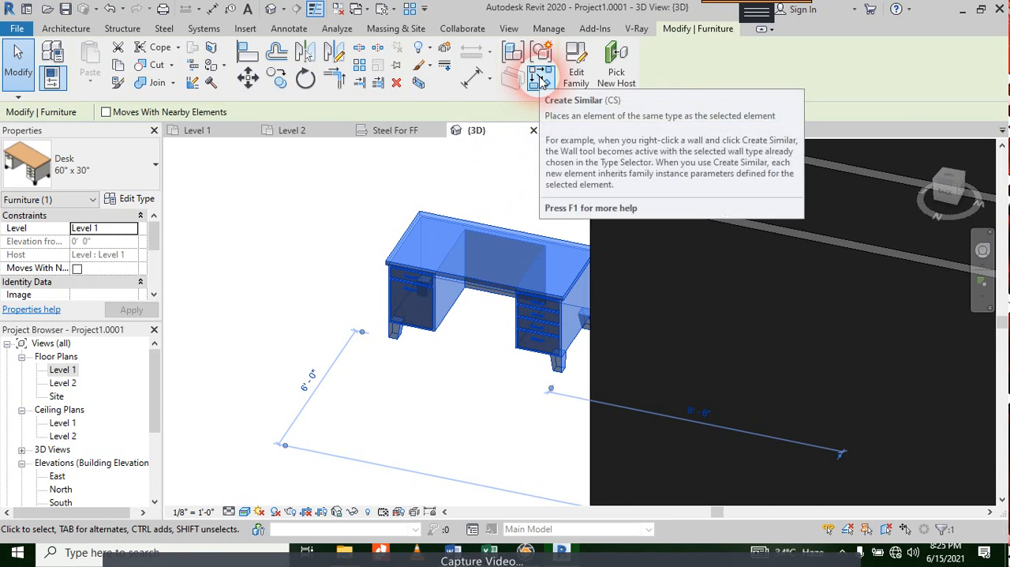
click(541, 79)
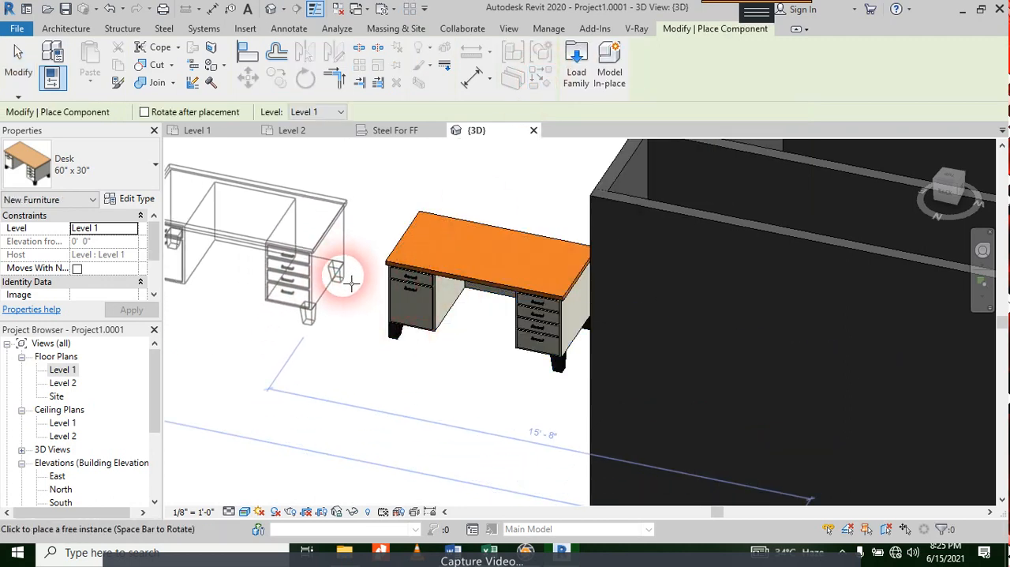
click(339, 267)
Step: Place a third matching 60" x 30" desk parallel to the first copy, then end desk placement
scroll(479, 174, down, 3)
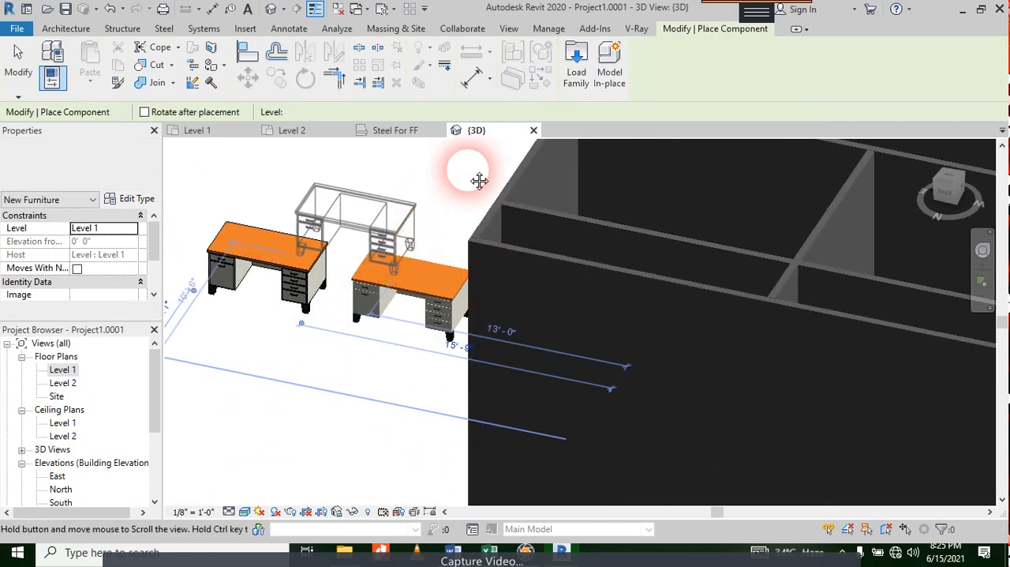
scroll(384, 320, up, 3)
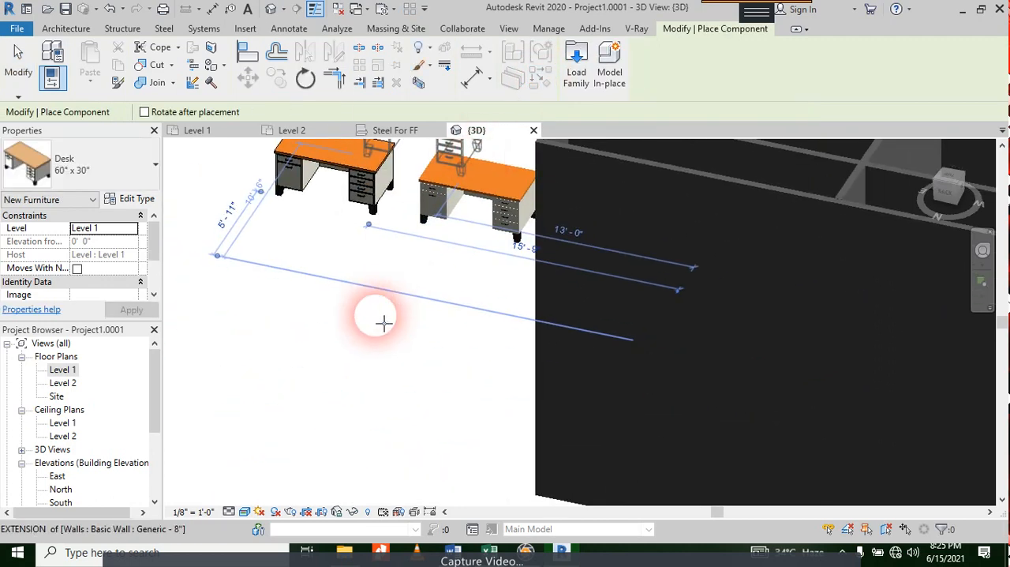
click(380, 282)
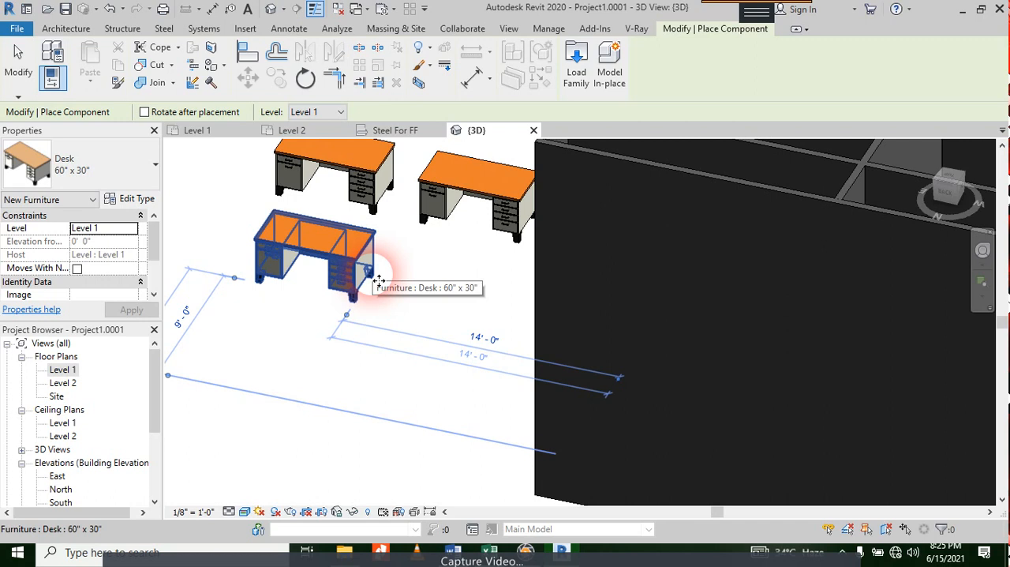
key(Escape)
key(Escape)
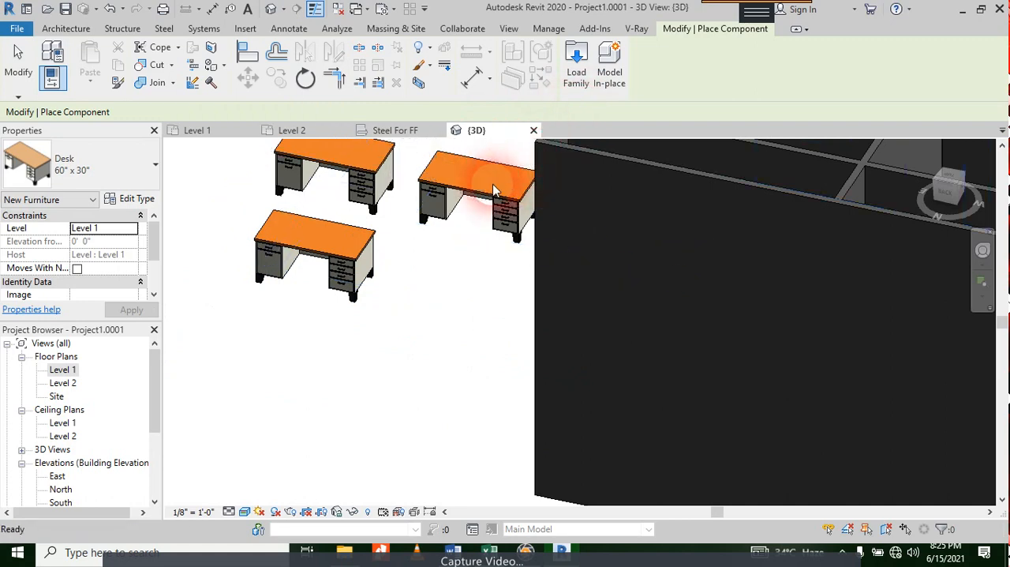
Step: Open the family of the desk nearest the building for editing and display its 3D view with shaded surfaces
click(492, 192)
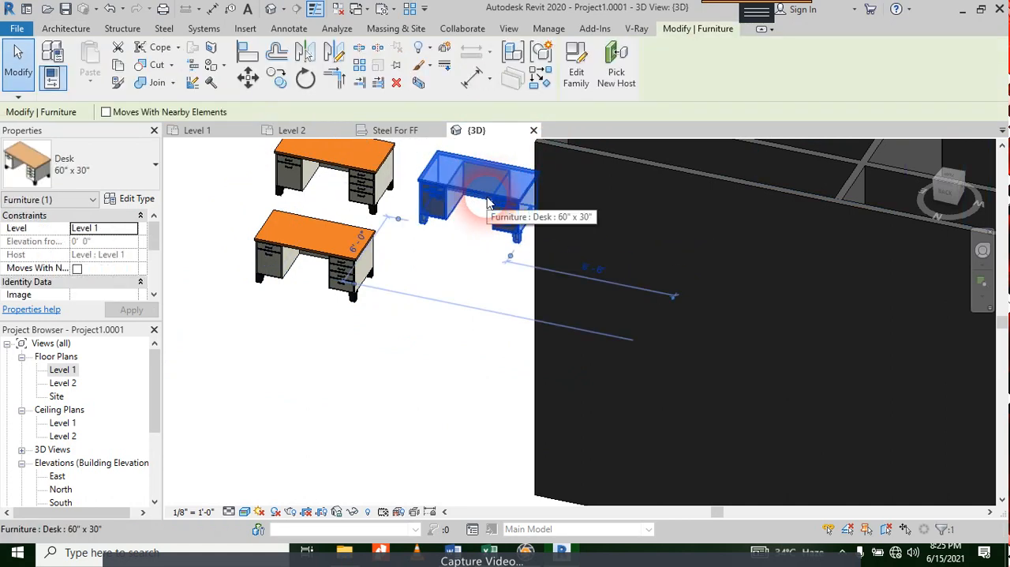
click(583, 92)
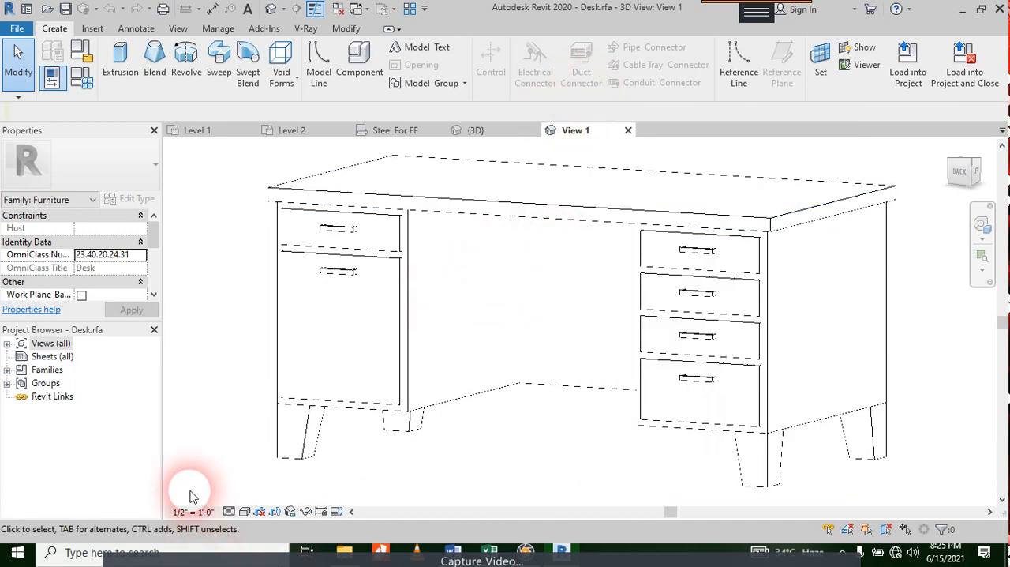
click(243, 512)
click(272, 448)
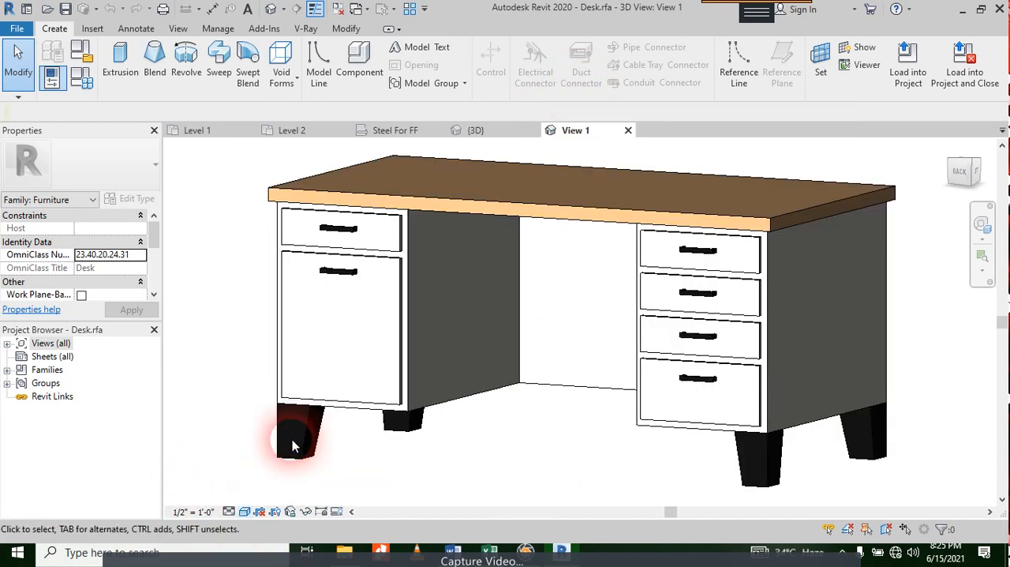
Step: Inspect the extrusions that make up the desk family, including the tabletop, the cabinet body and all parts selected together
click(437, 202)
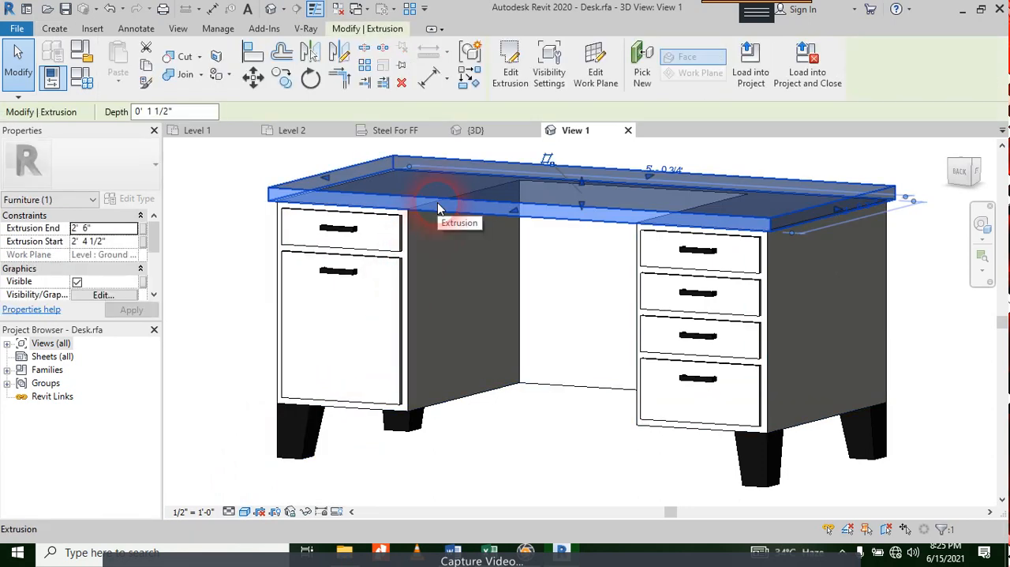
click(397, 270)
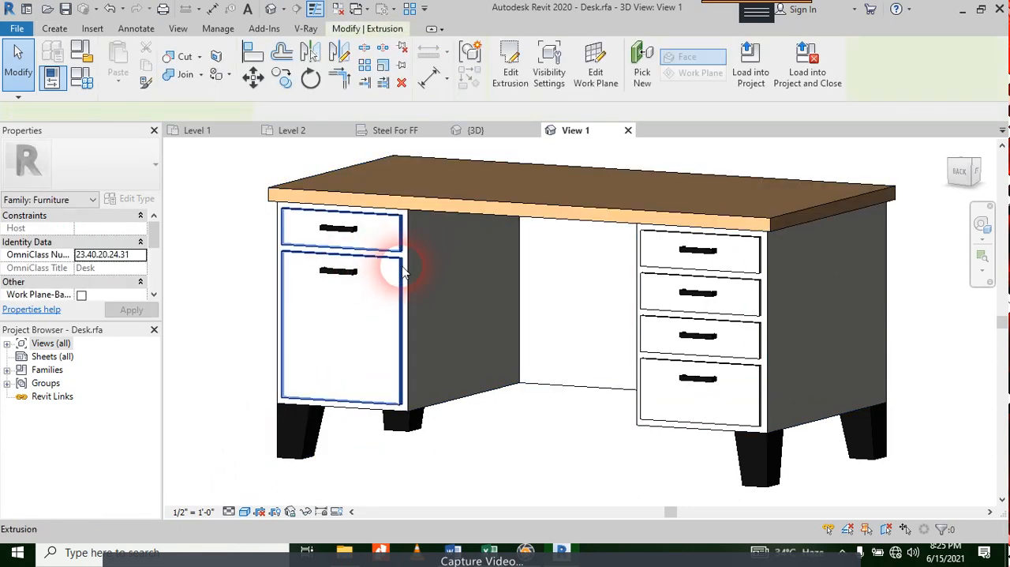
click(411, 268)
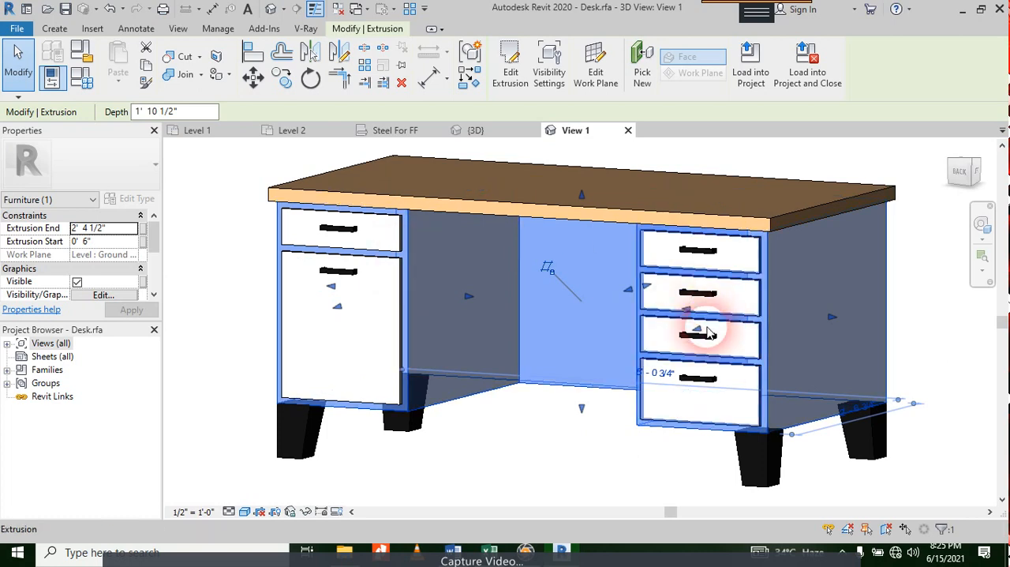
click(442, 462)
scroll(449, 432, down, 2)
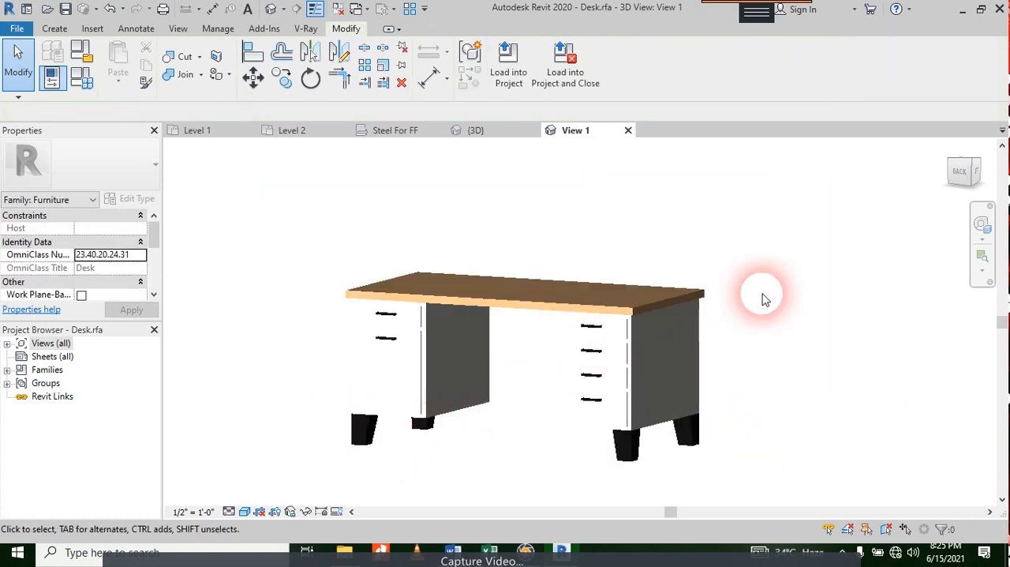
drag(752, 231, 300, 450)
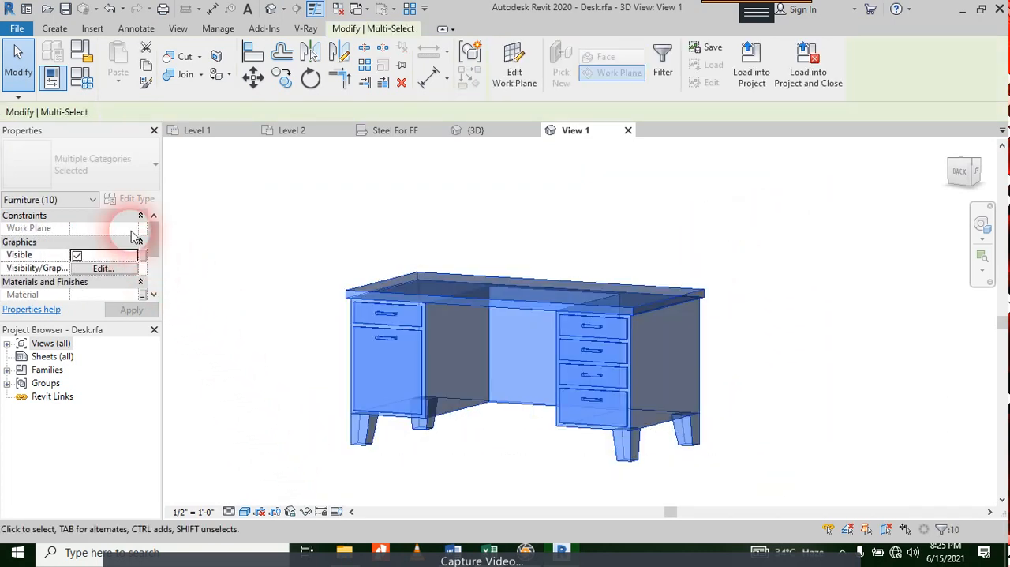
click(379, 271)
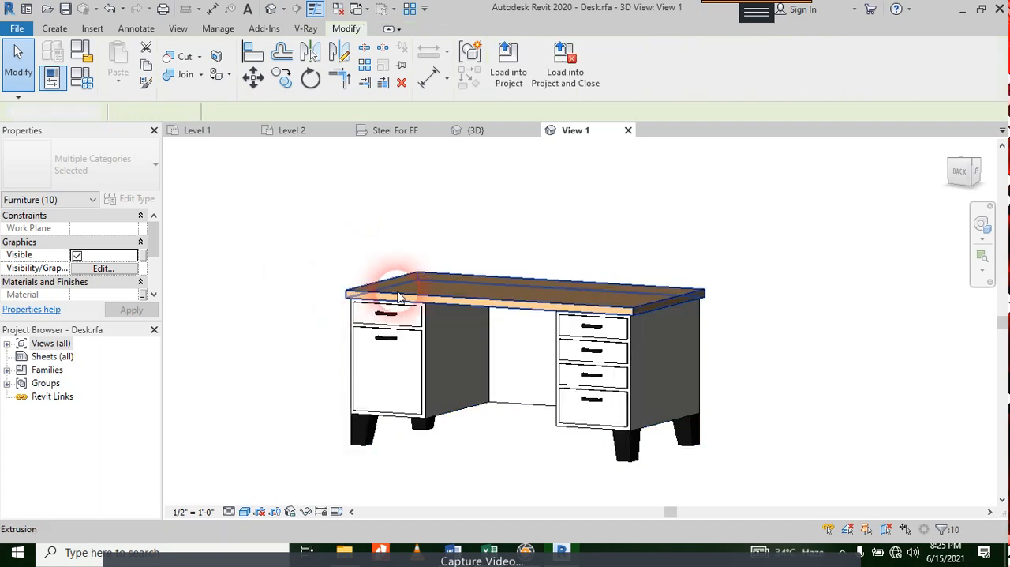
click(399, 329)
mouse_move(426, 317)
mouse_down()
mouse_move(436, 315)
mouse_move(434, 328)
mouse_up()
key(Escape)
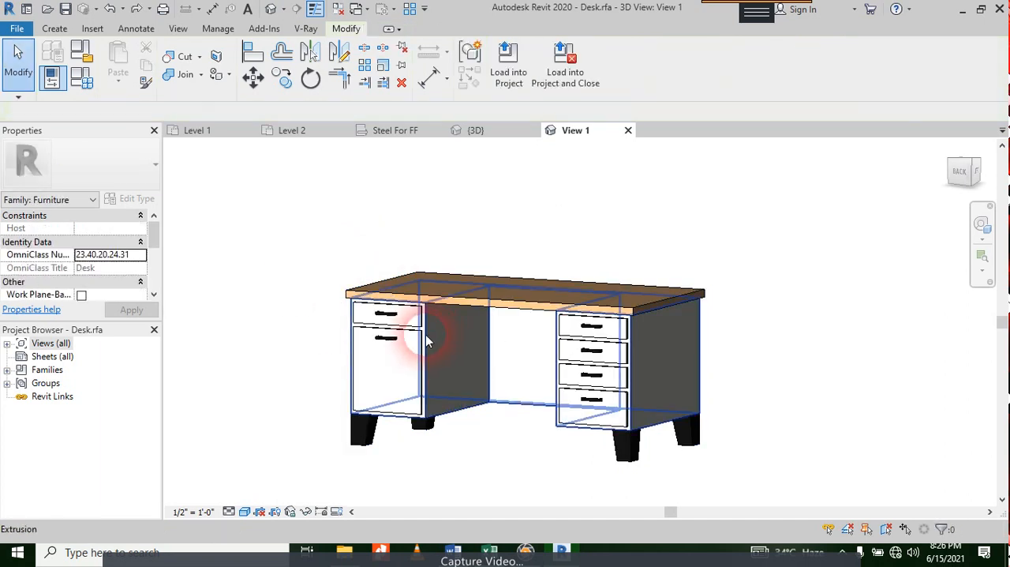
click(426, 339)
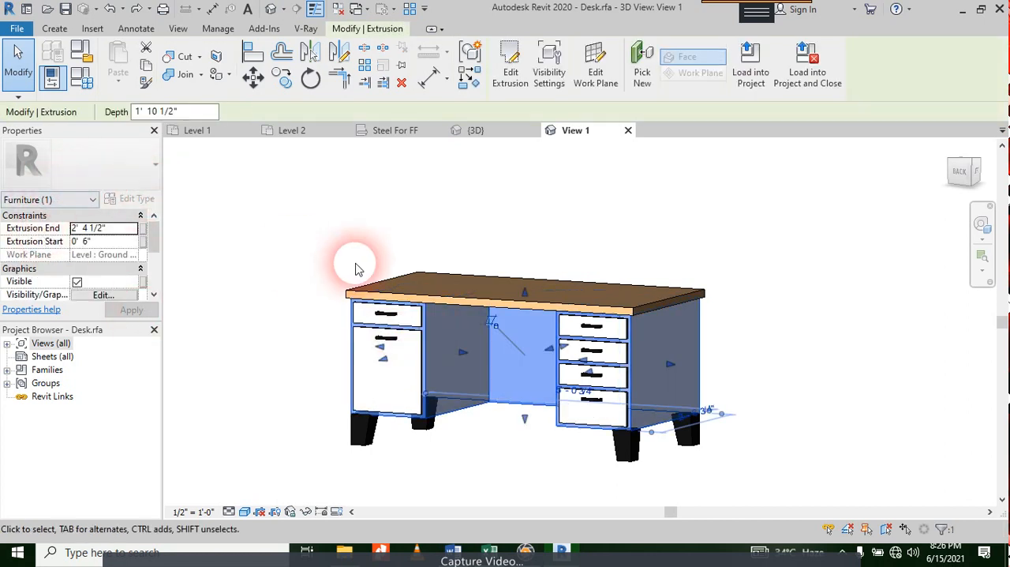
click(561, 311)
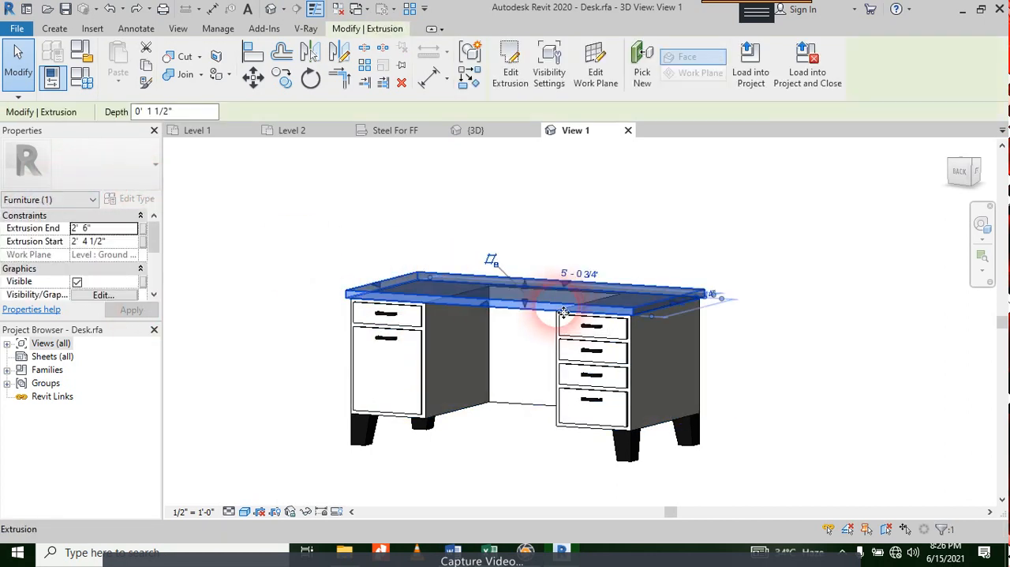
click(417, 184)
click(657, 310)
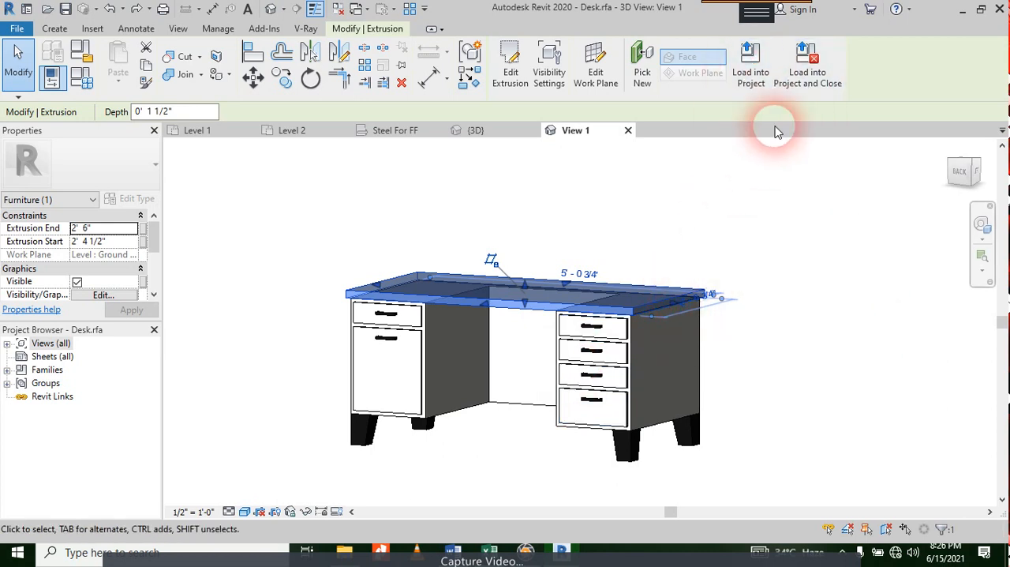
click(751, 78)
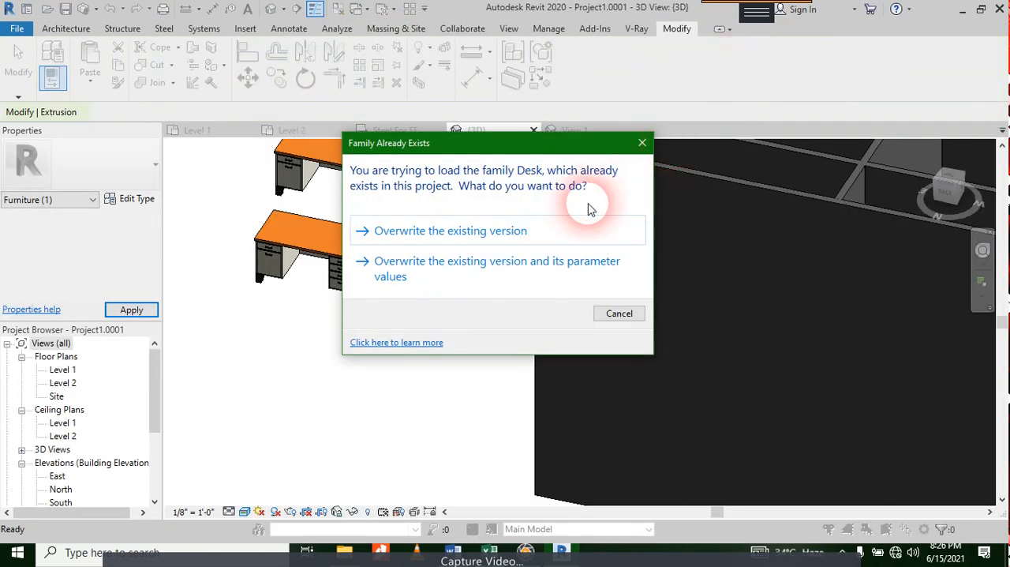
click(636, 313)
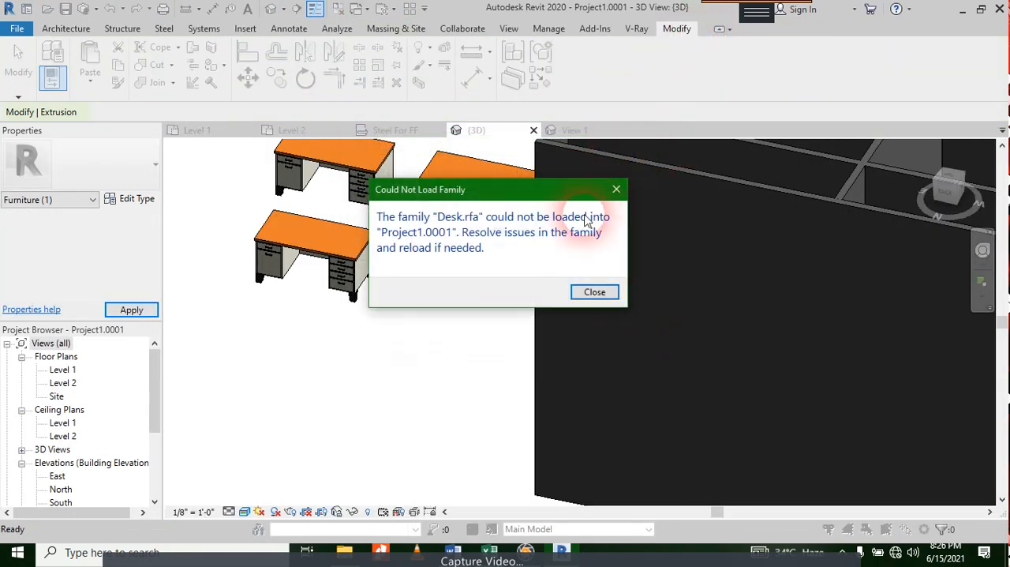
click(586, 293)
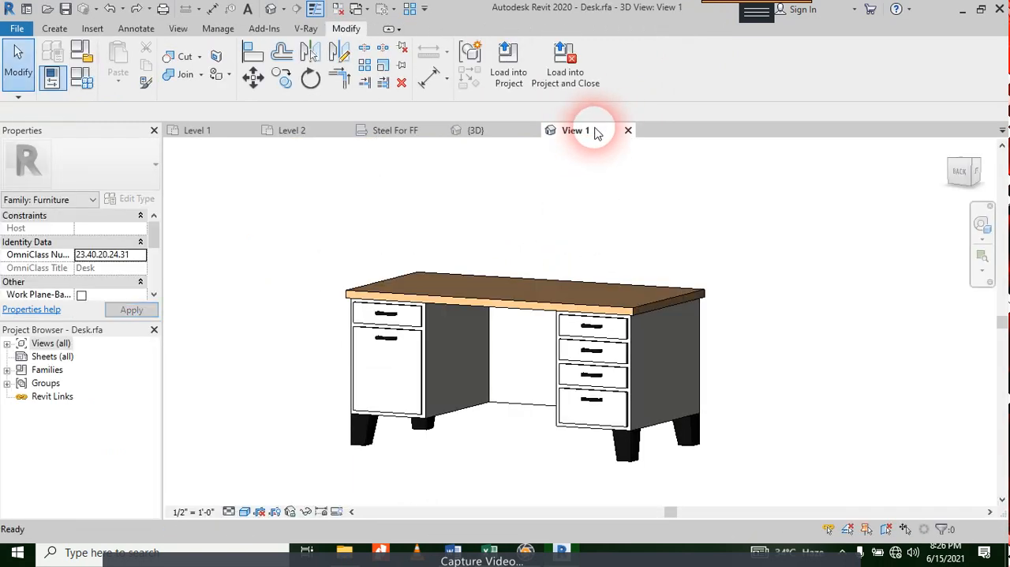
click(511, 70)
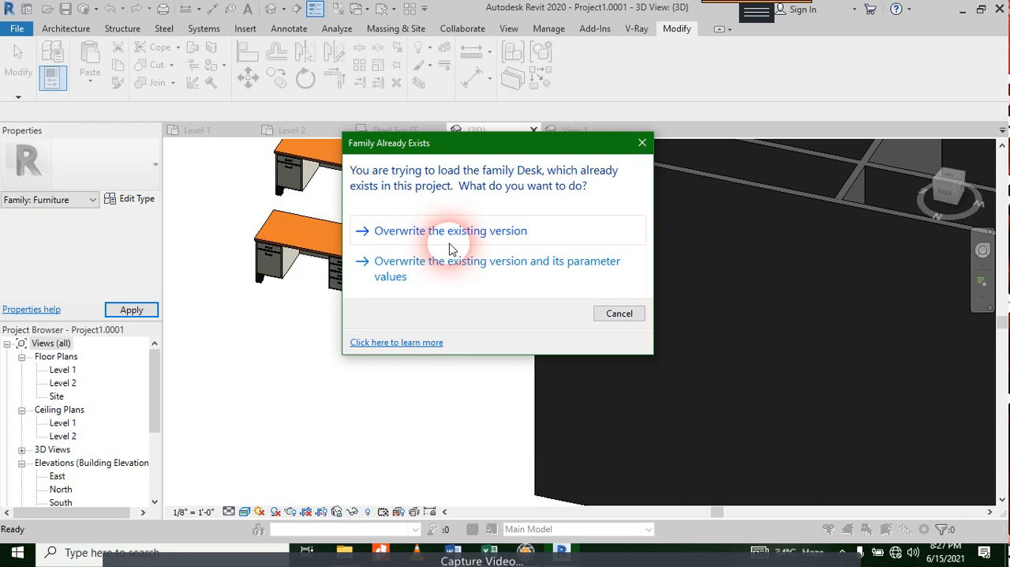
click(641, 143)
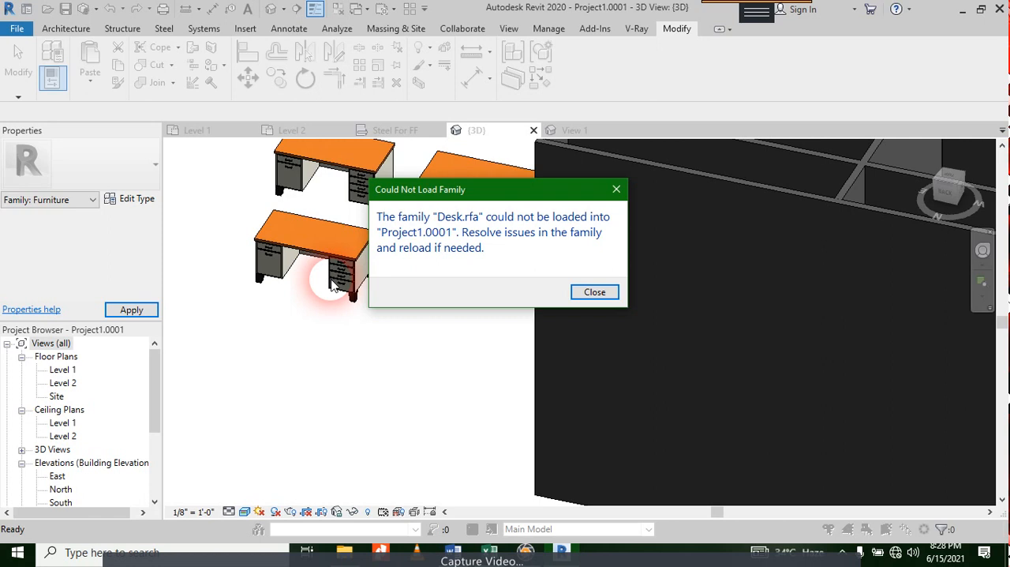
click(618, 194)
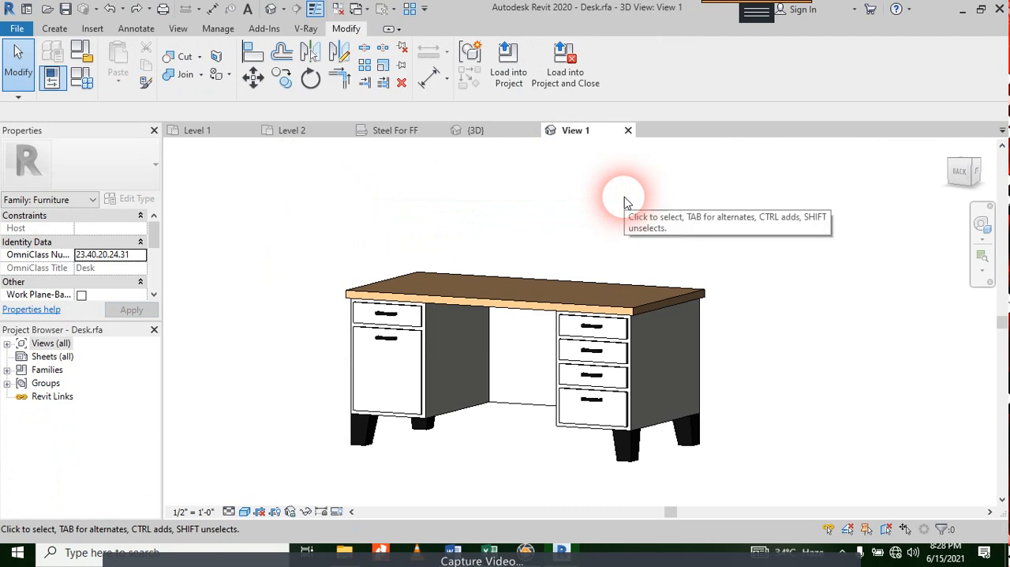
Step: Select the tabletop extrusion and open its front-to-back length dimension for editing
scroll(600, 323, up, 3)
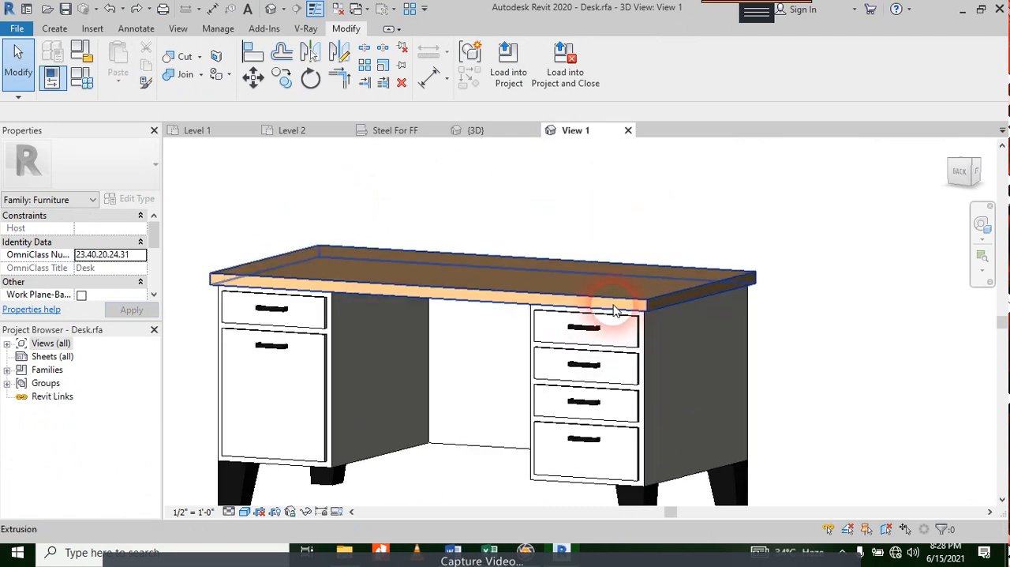
click(614, 308)
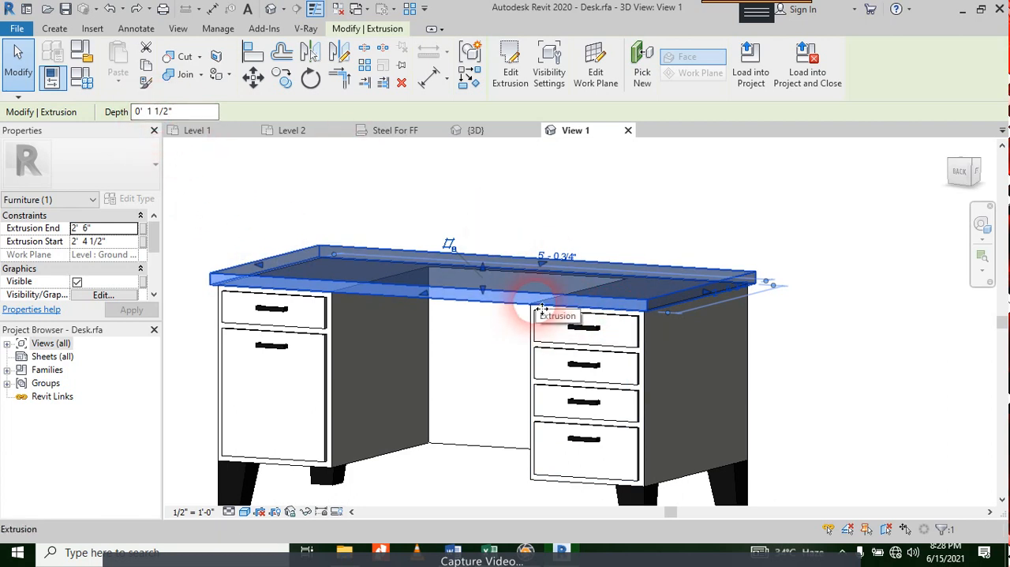
scroll(705, 299, up, 3)
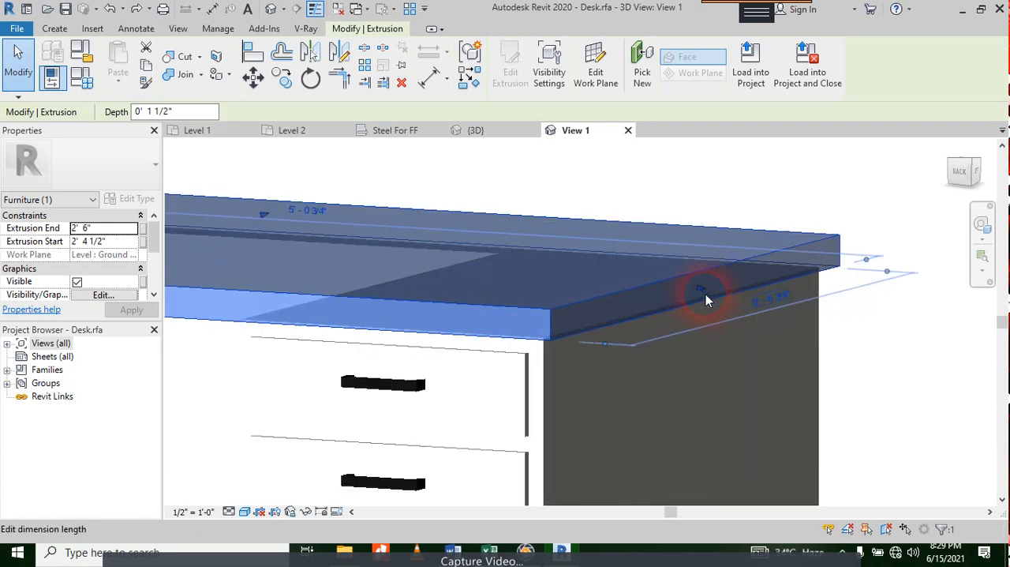
click(794, 305)
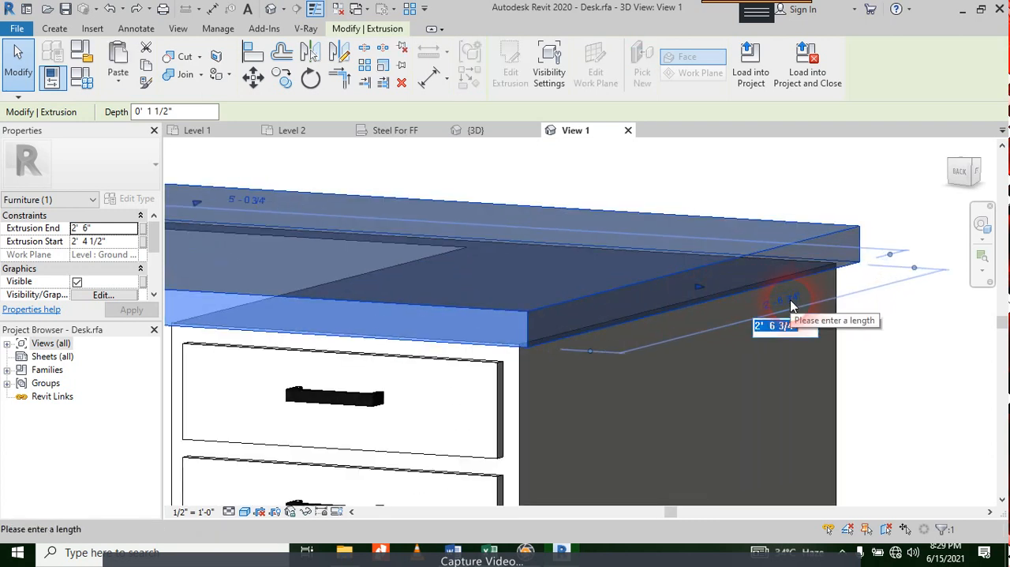
text(``)
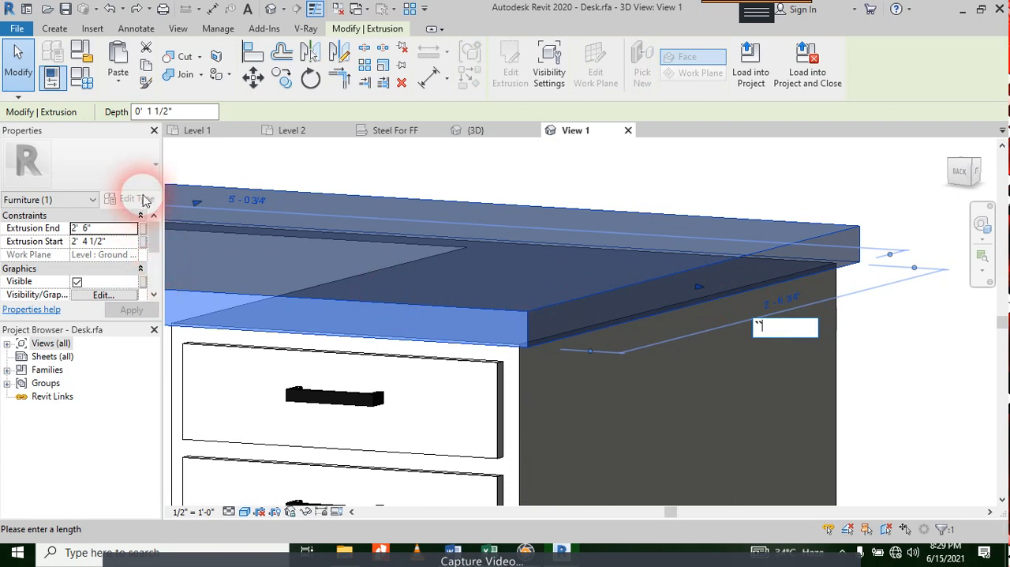
Step: Switch the displayed properties from the selected tabletop to the Furniture family
click(85, 204)
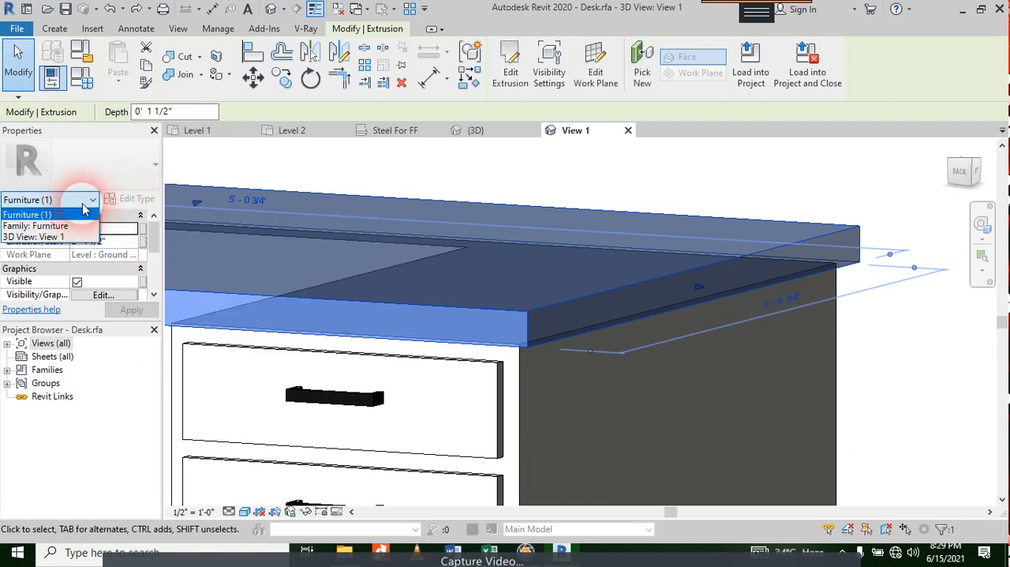
click(57, 234)
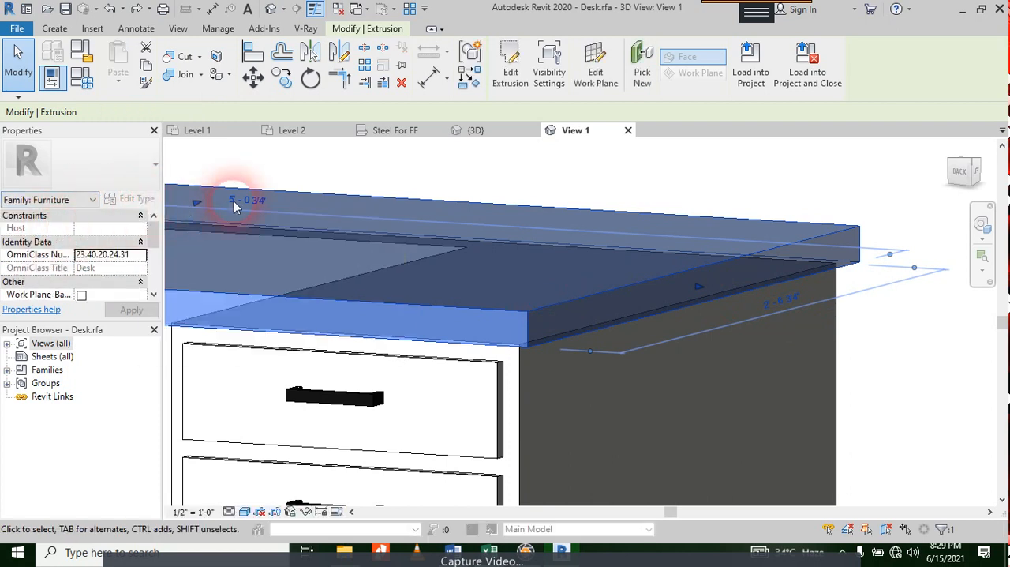
scroll(457, 300, down, 5)
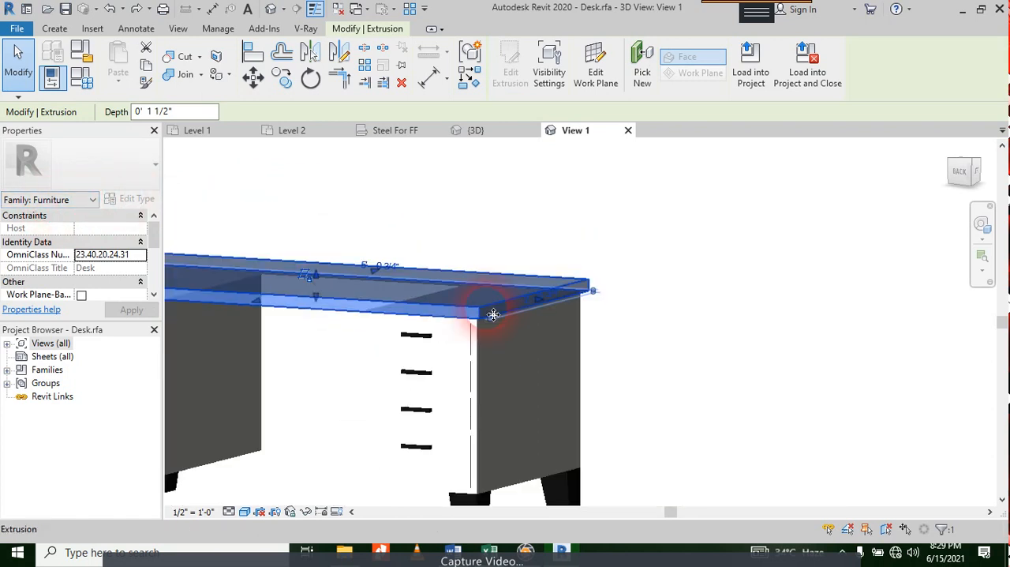
Step: Display the properties of 3D View: View 1, and inspect all the desk's parts selected together
click(337, 221)
click(85, 200)
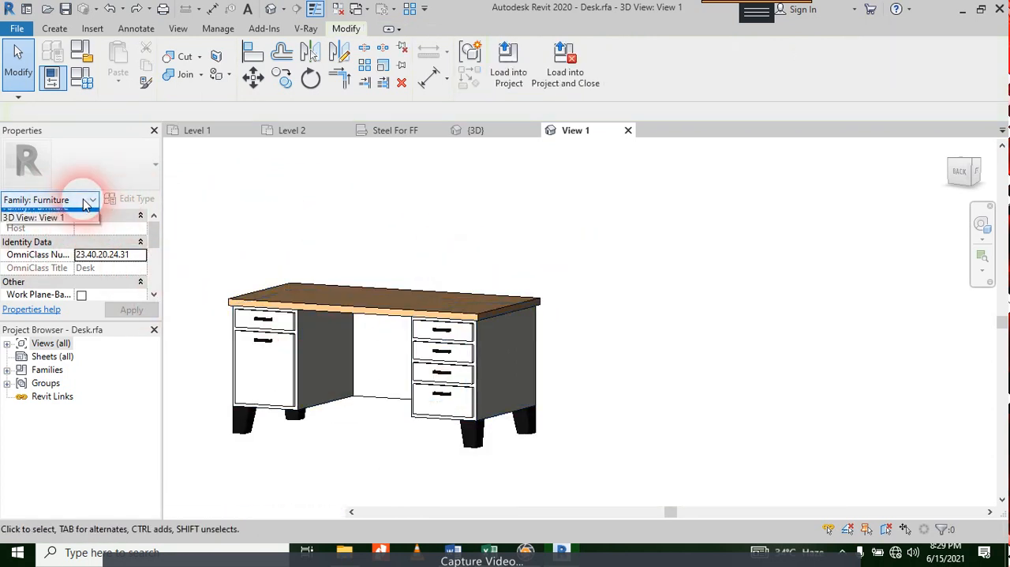
click(48, 225)
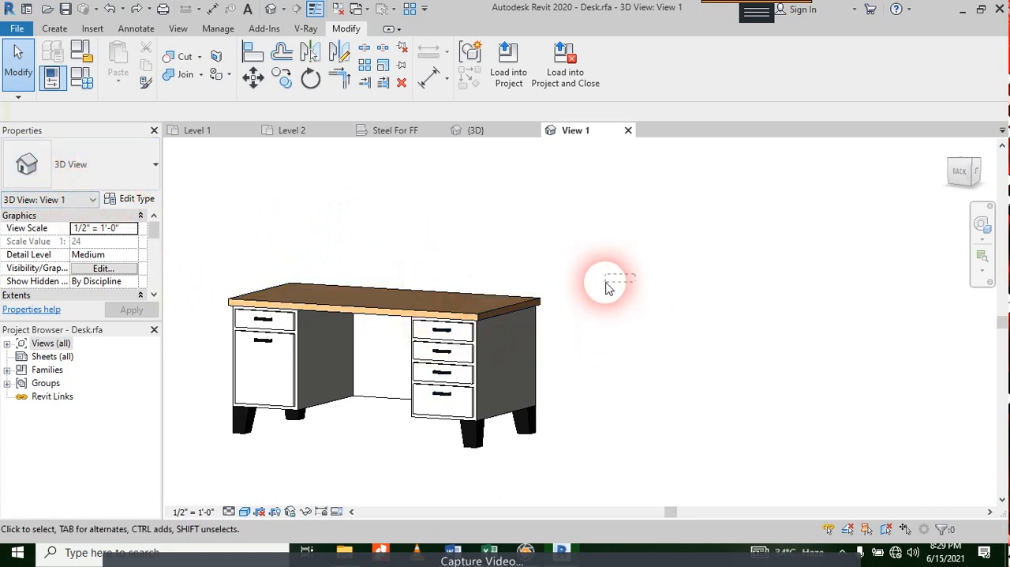
drag(635, 275, 175, 446)
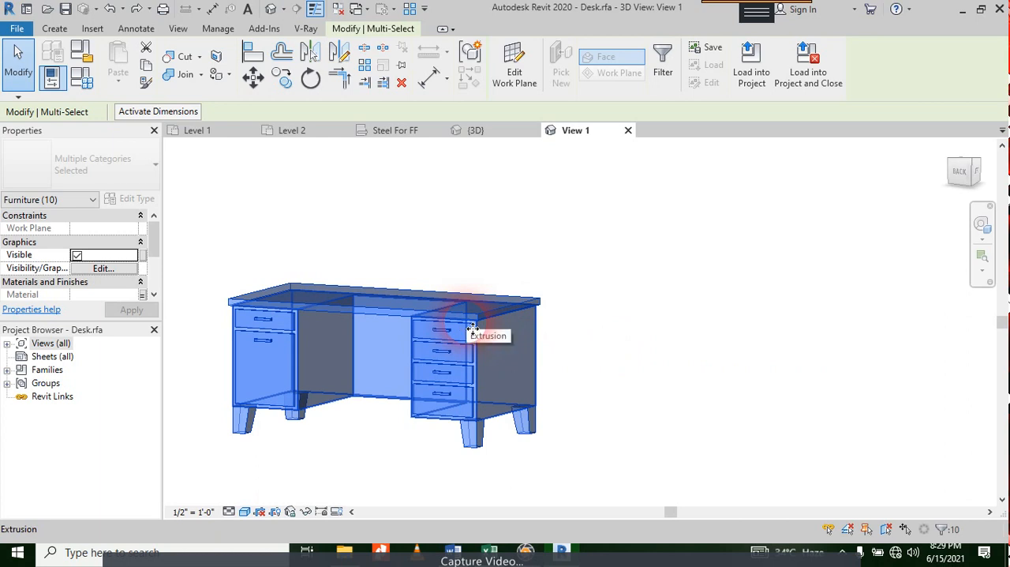
key(Escape)
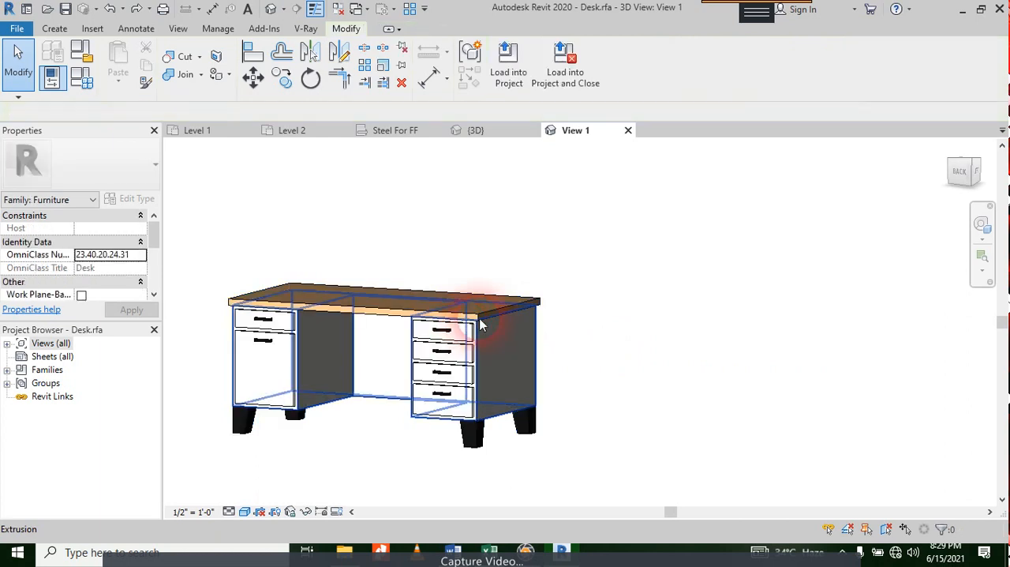
Step: Bring the whole desk into view and examine the family's solid modelling tools and void form options
scroll(578, 336, down, 2)
scroll(527, 333, up, 4)
scroll(522, 332, up, 1)
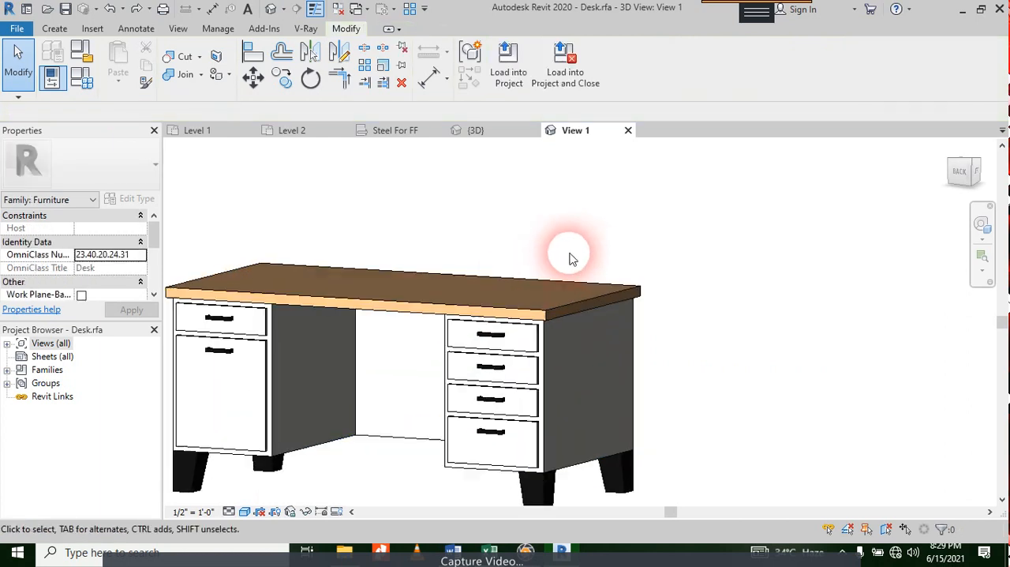
middle_drag(569, 254, 604, 244)
scroll(649, 293, down, 1)
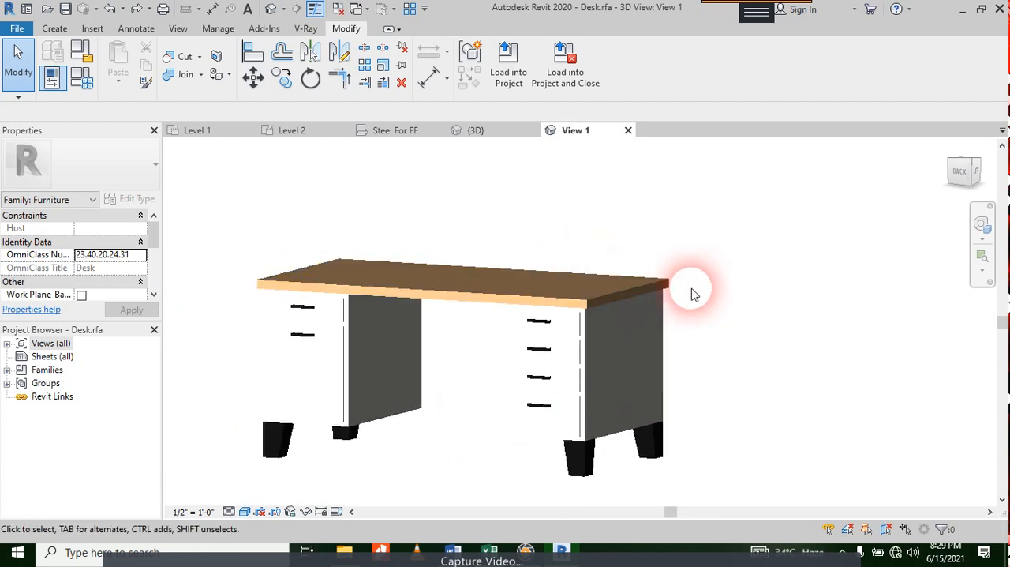
middle_drag(711, 292, 806, 236)
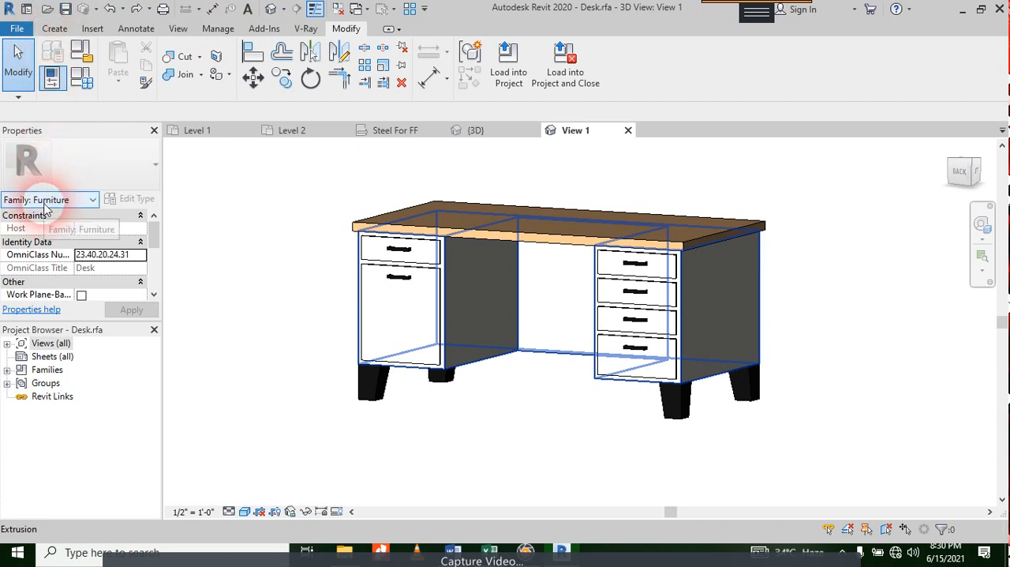
click(55, 28)
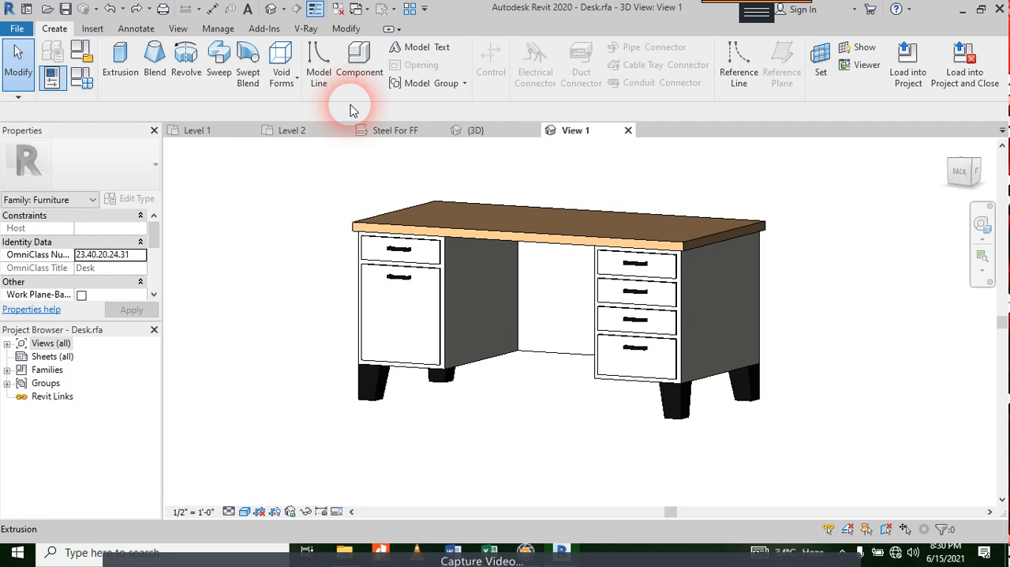
click(292, 83)
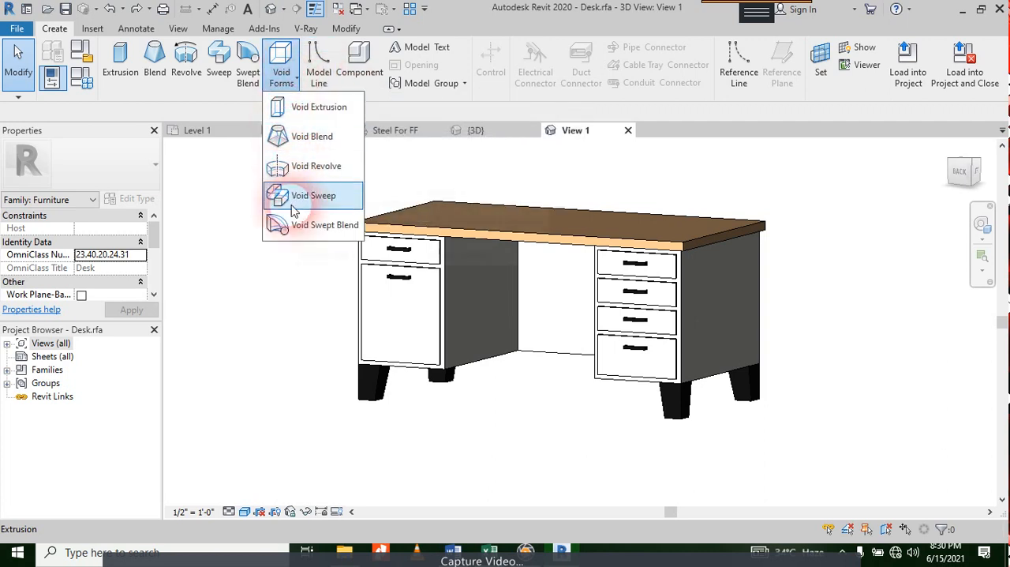
Step: Examine the desk's material and dimension parameters in Family Types, leaving them unchanged
click(92, 84)
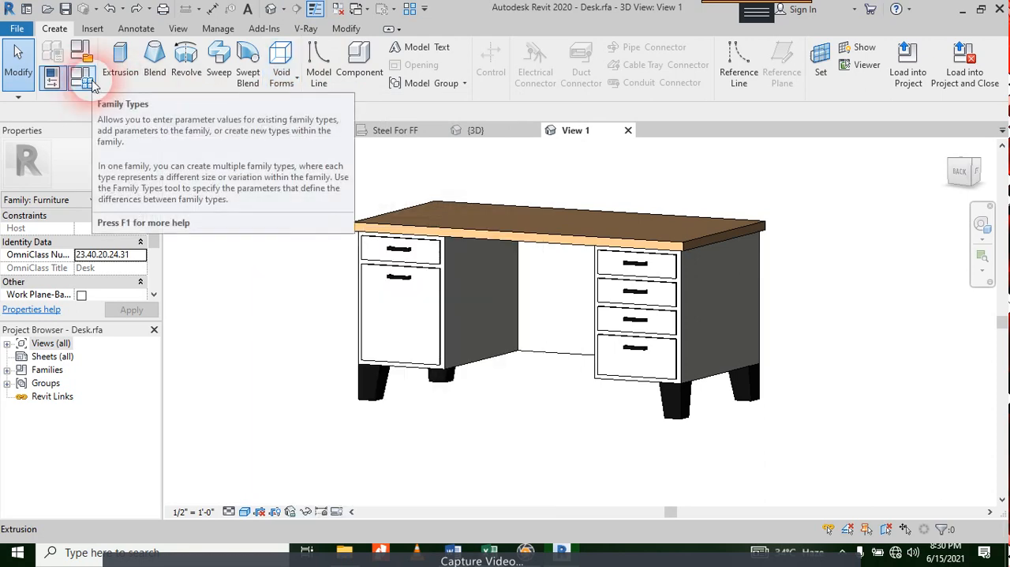
click(92, 84)
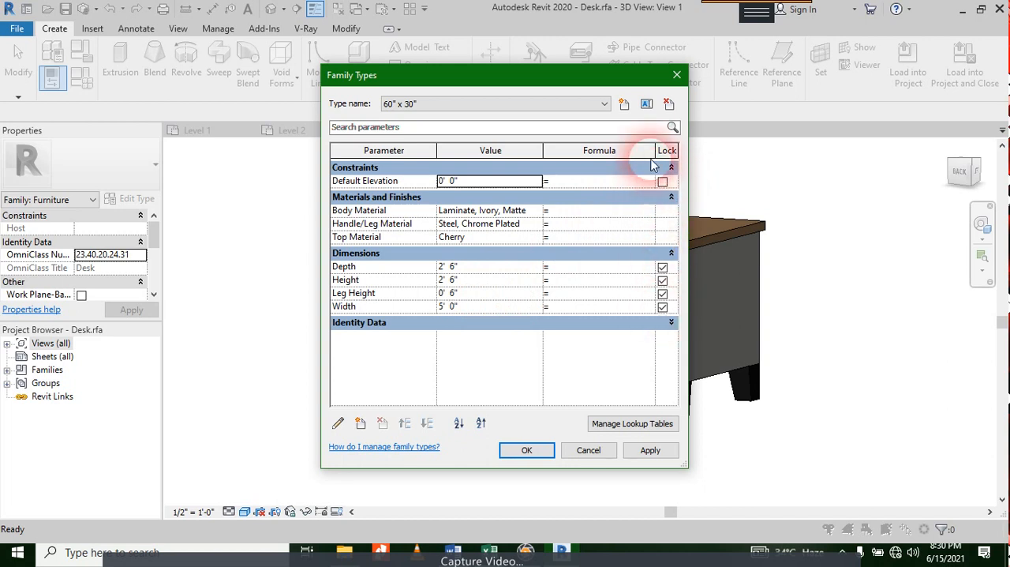
click(676, 74)
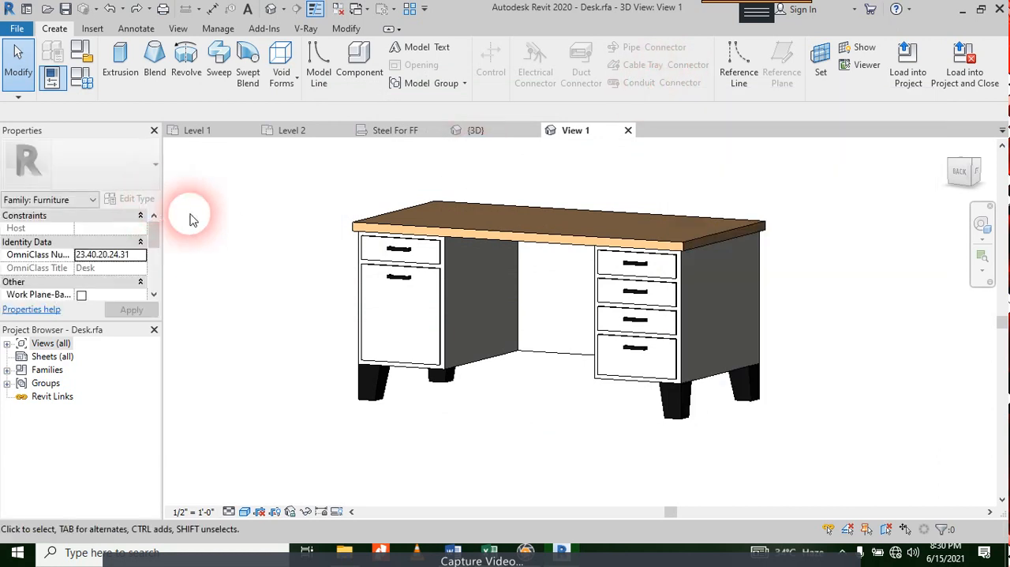
Step: Try to load the desk family into the project and close it without saving, cancelling the overwrite of the existing version
click(65, 199)
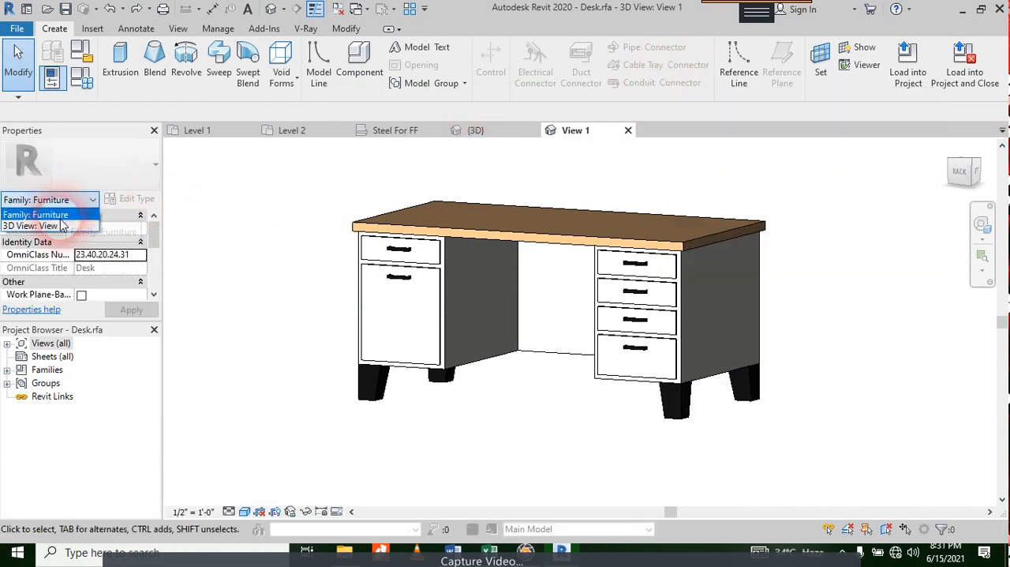
click(435, 345)
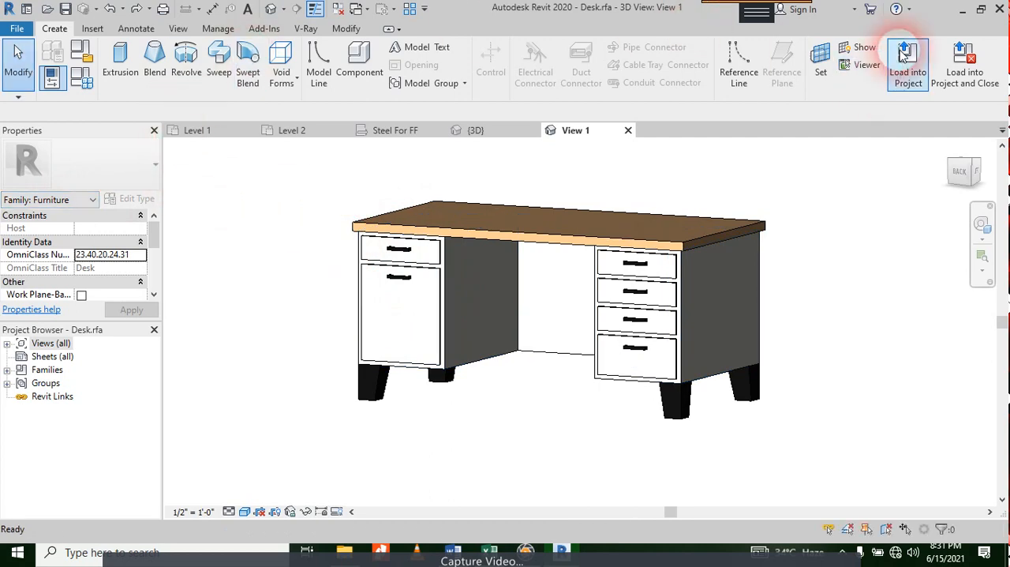
click(961, 67)
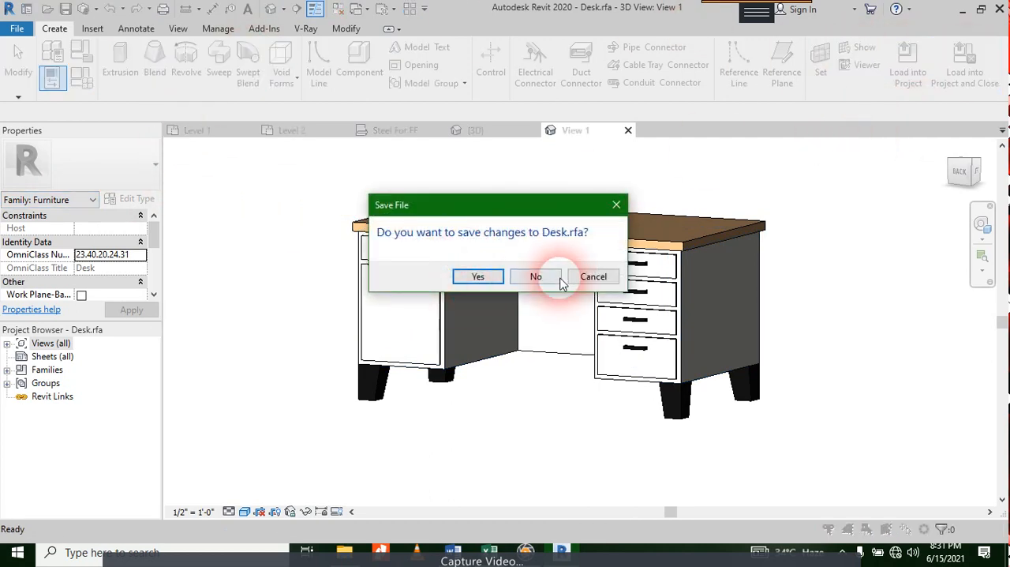
click(536, 277)
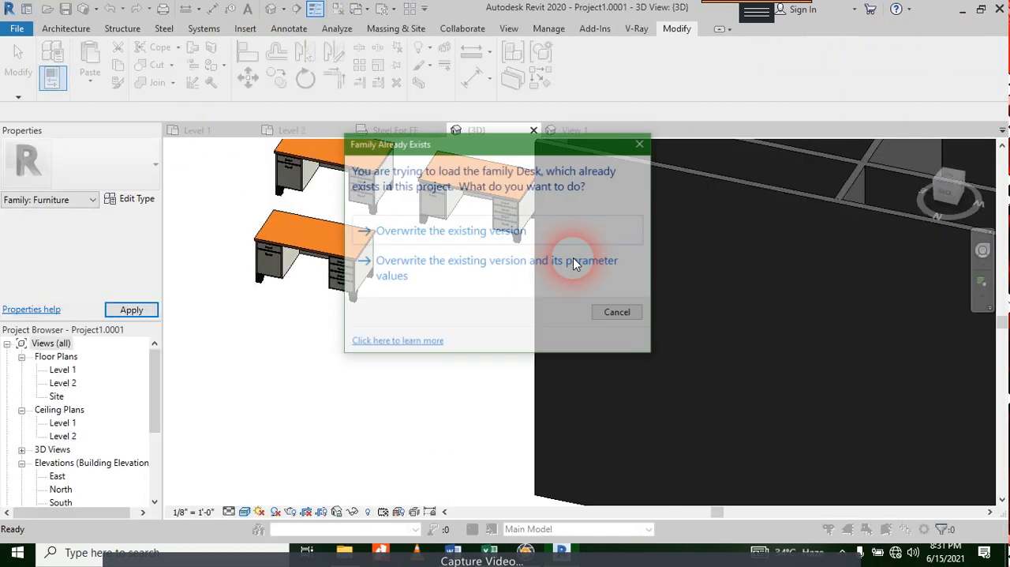
click(611, 312)
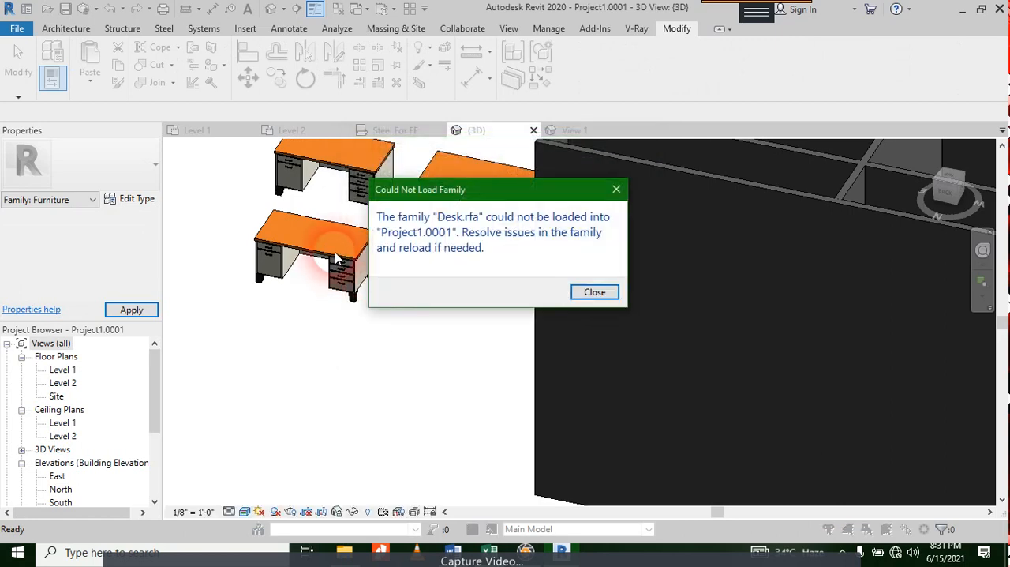
click(595, 293)
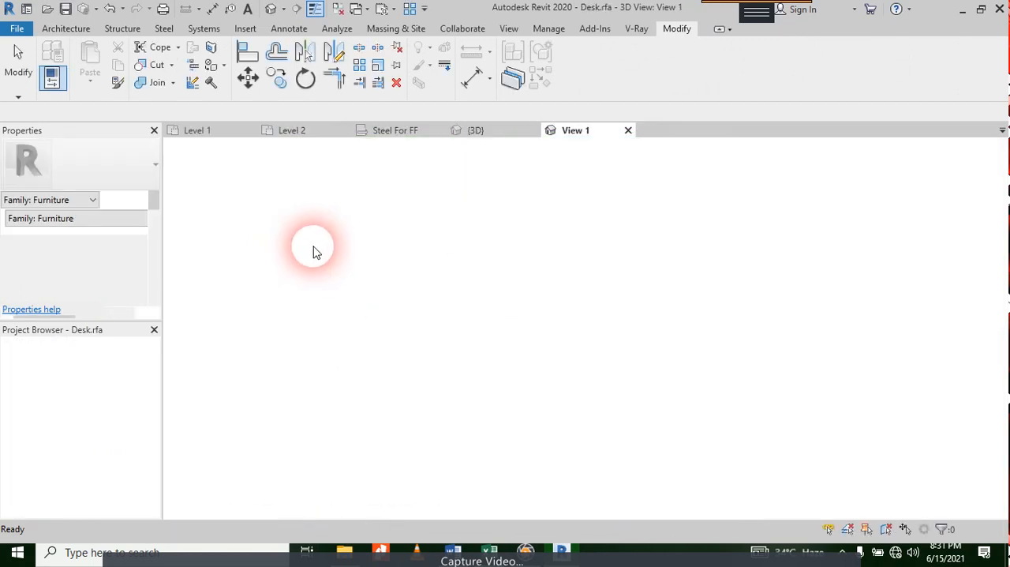
Step: Inspect the tabletop extrusion and the whole set of desk parts, and check which property sets the family offers
click(545, 239)
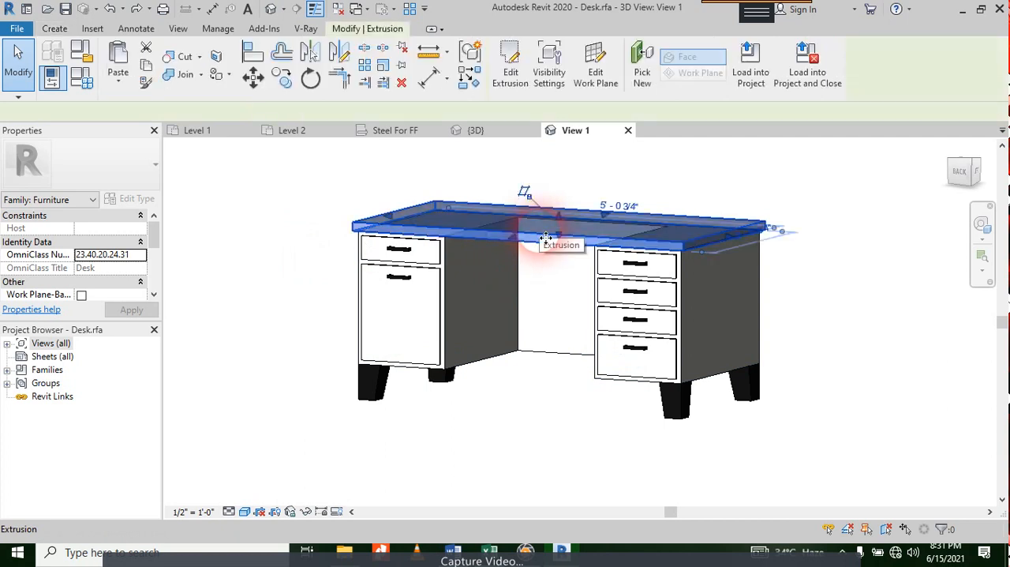
click(819, 275)
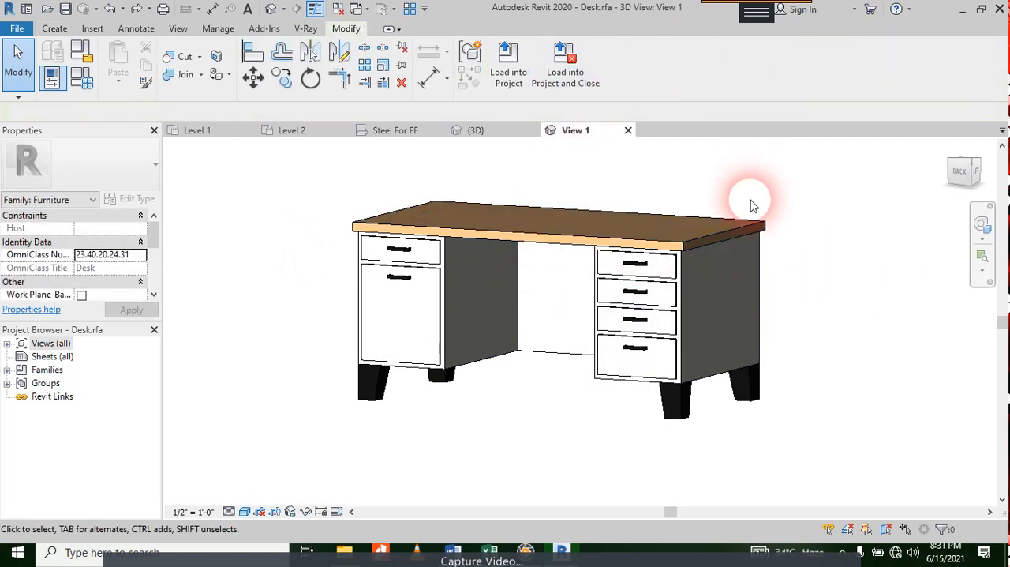
drag(784, 181, 361, 419)
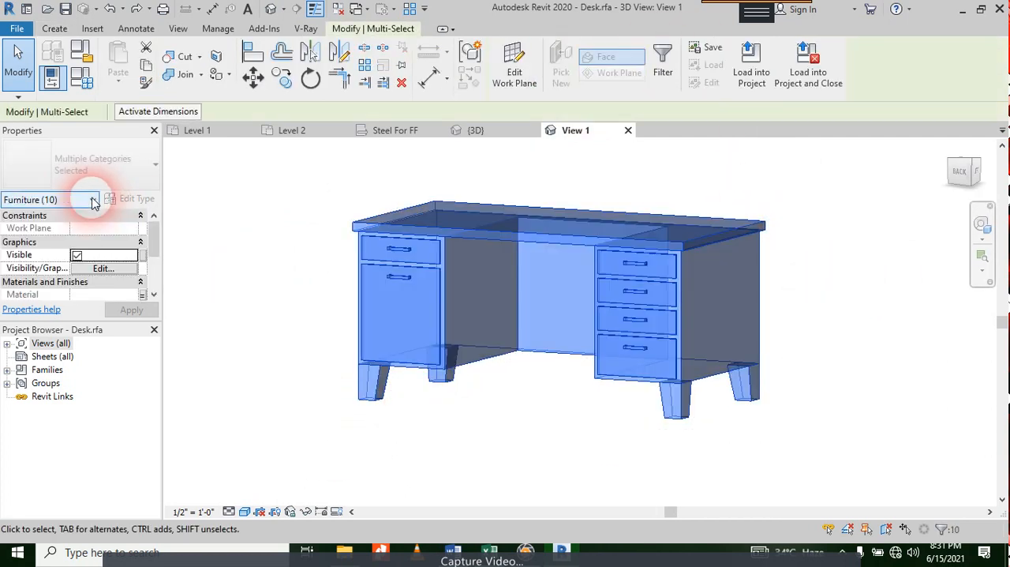
click(572, 379)
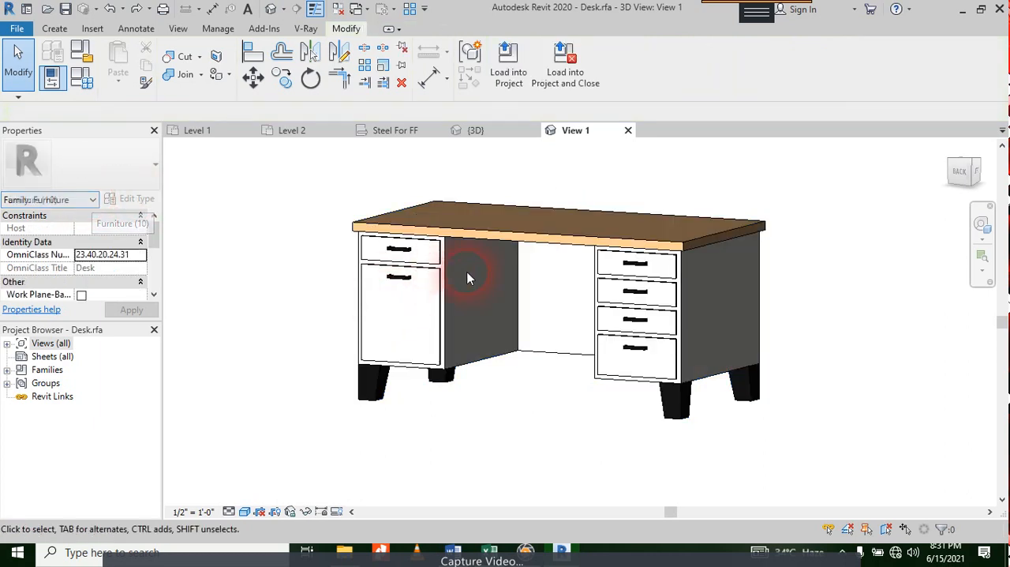
click(91, 202)
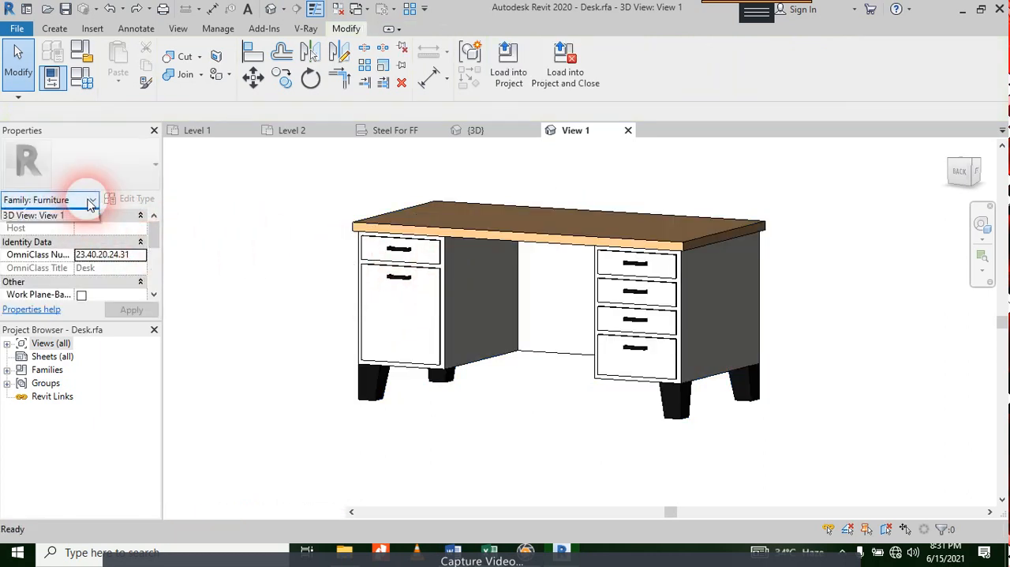
click(91, 202)
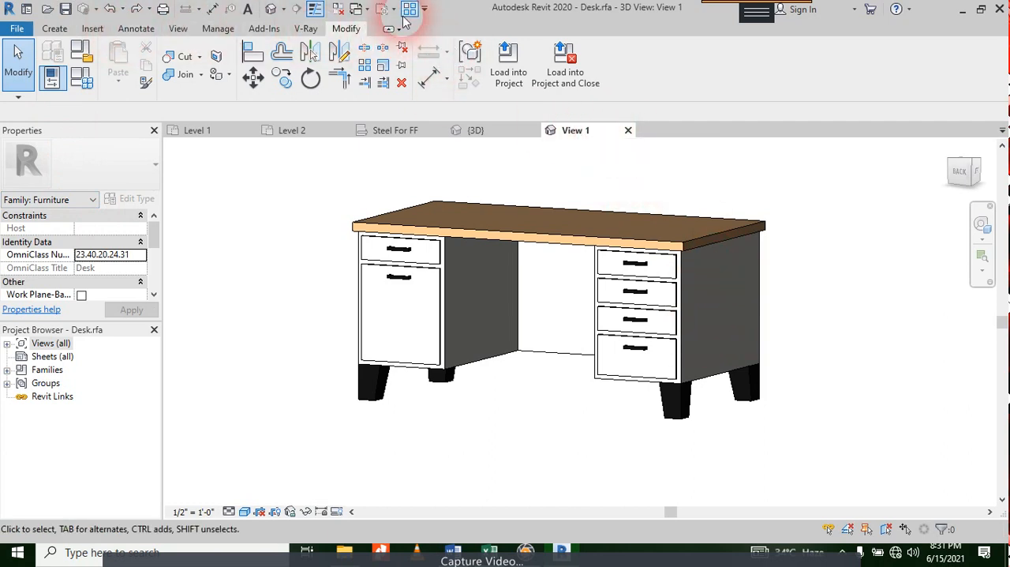
mouse_move(708, 6)
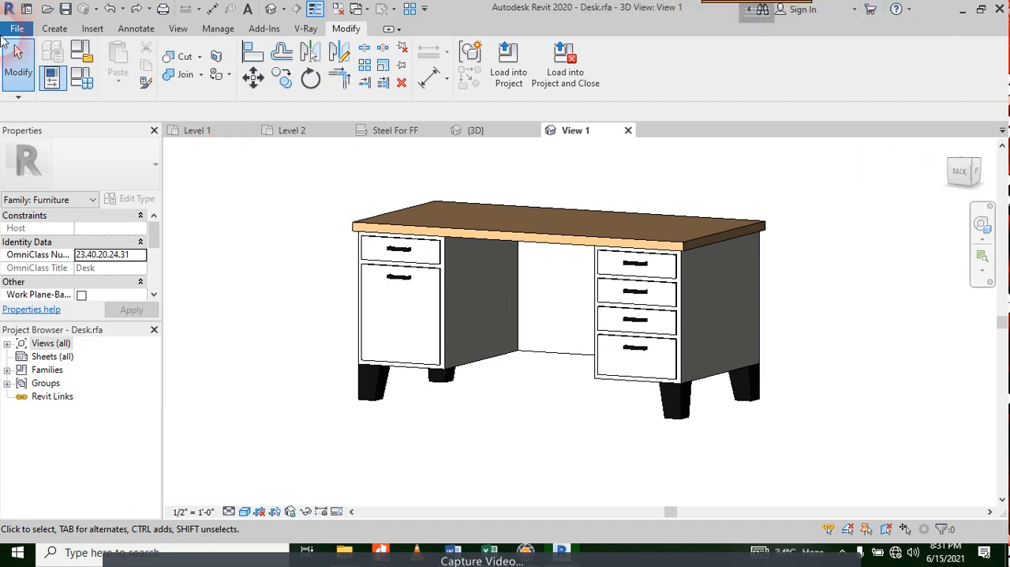
click(58, 30)
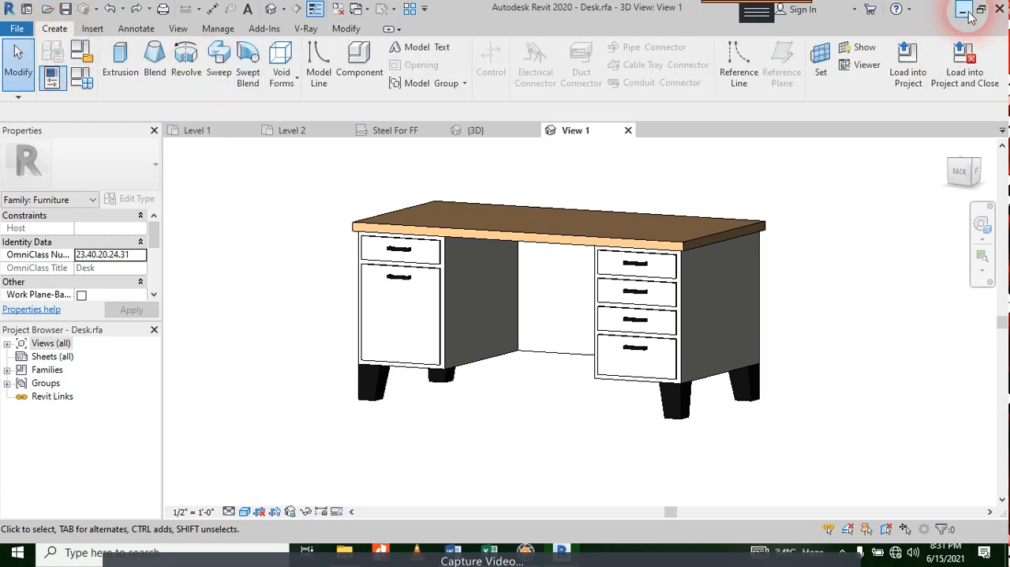
click(93, 30)
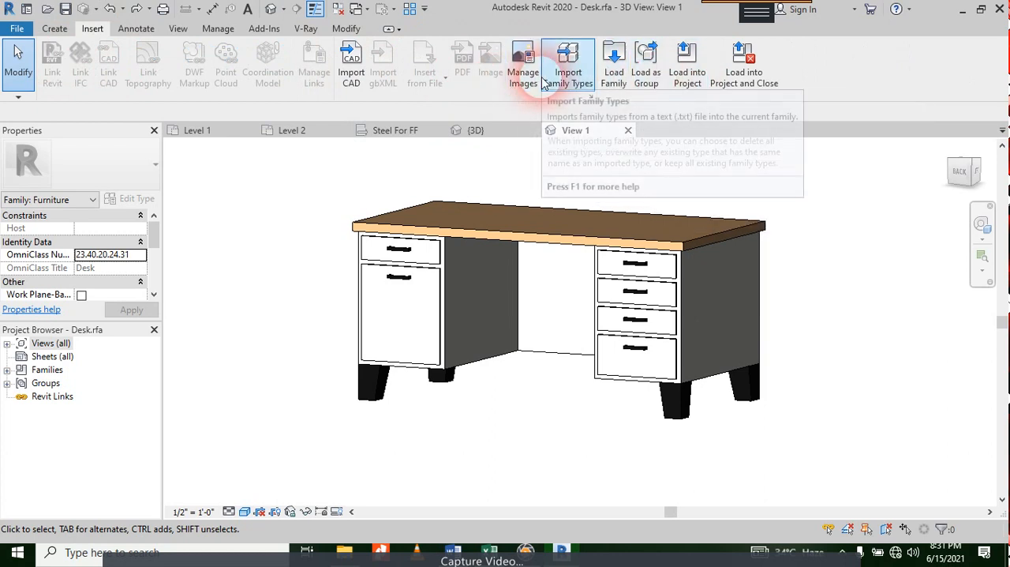
click(138, 30)
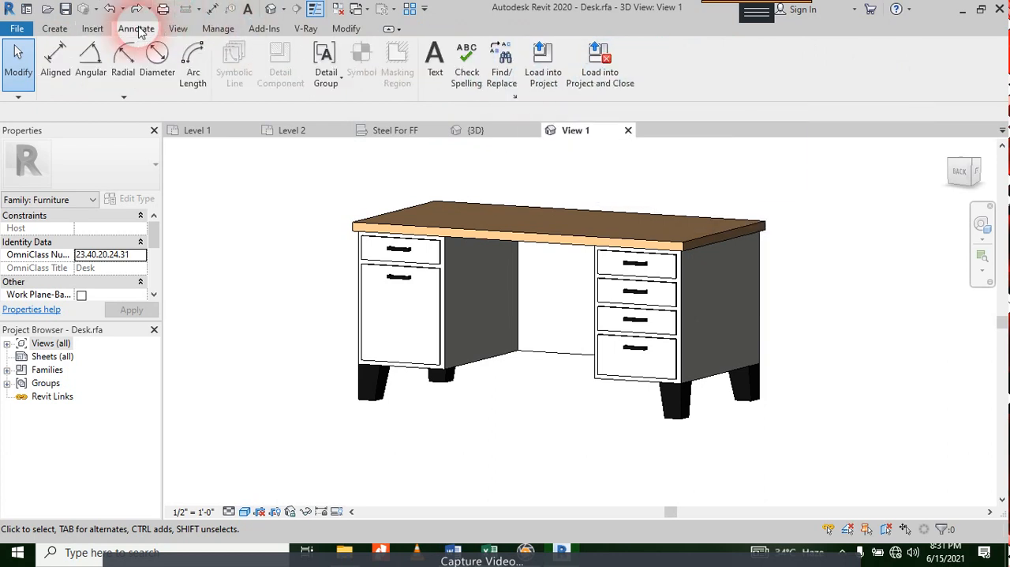
click(179, 30)
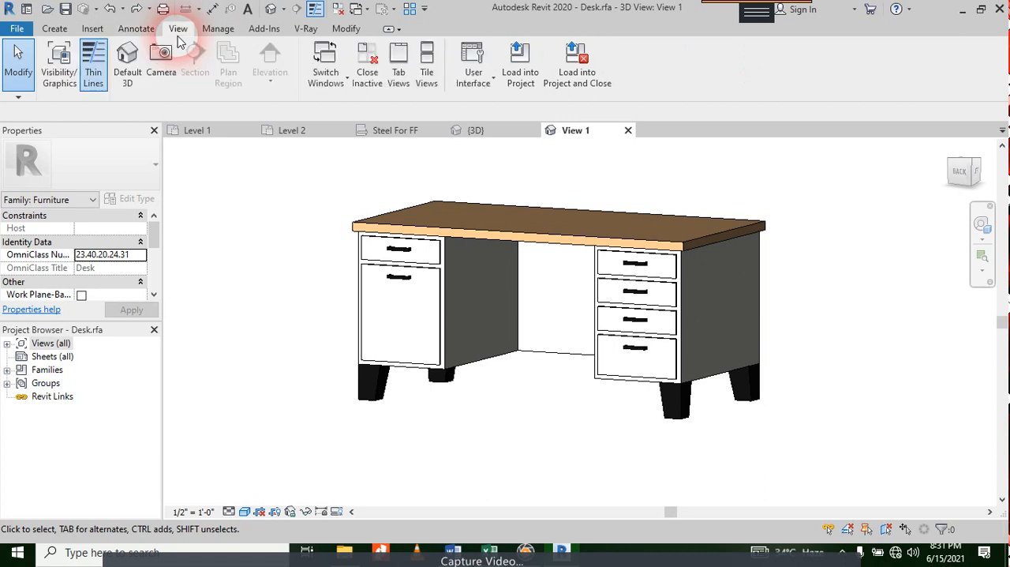
Step: Examine the application and desk macros in the Macro Manager and the languages offered for a new module, creating nothing
click(229, 29)
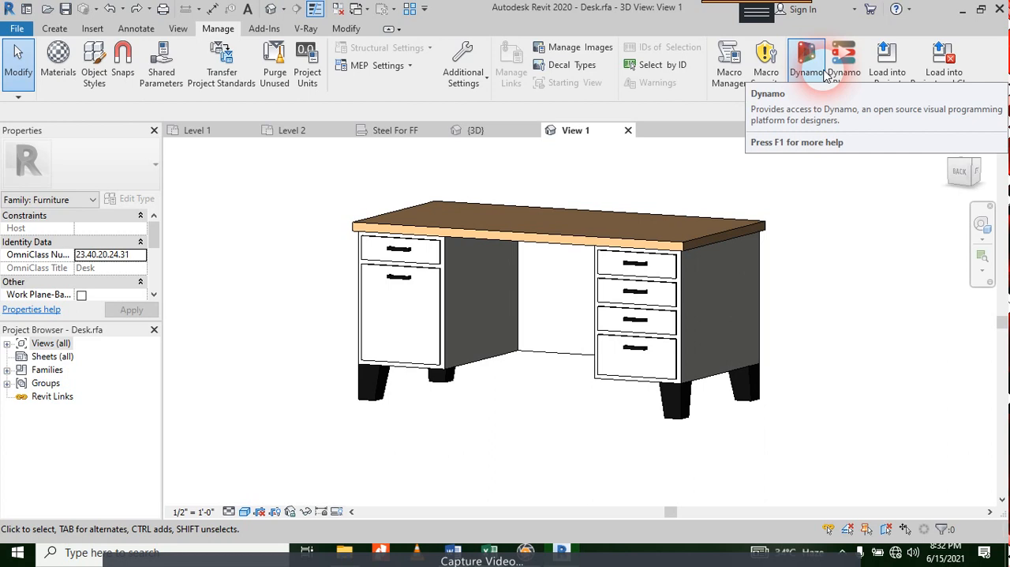
click(729, 80)
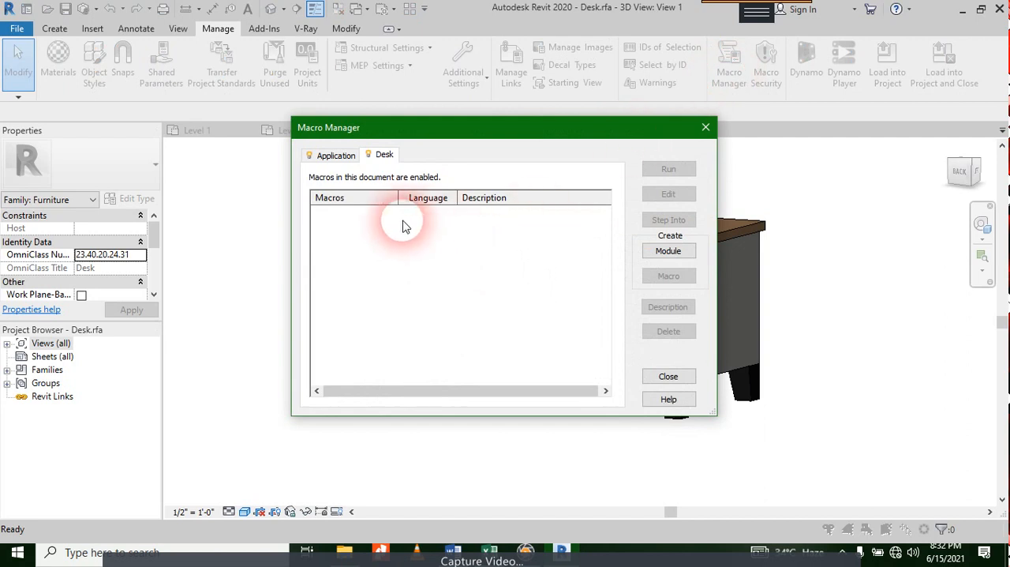
click(350, 160)
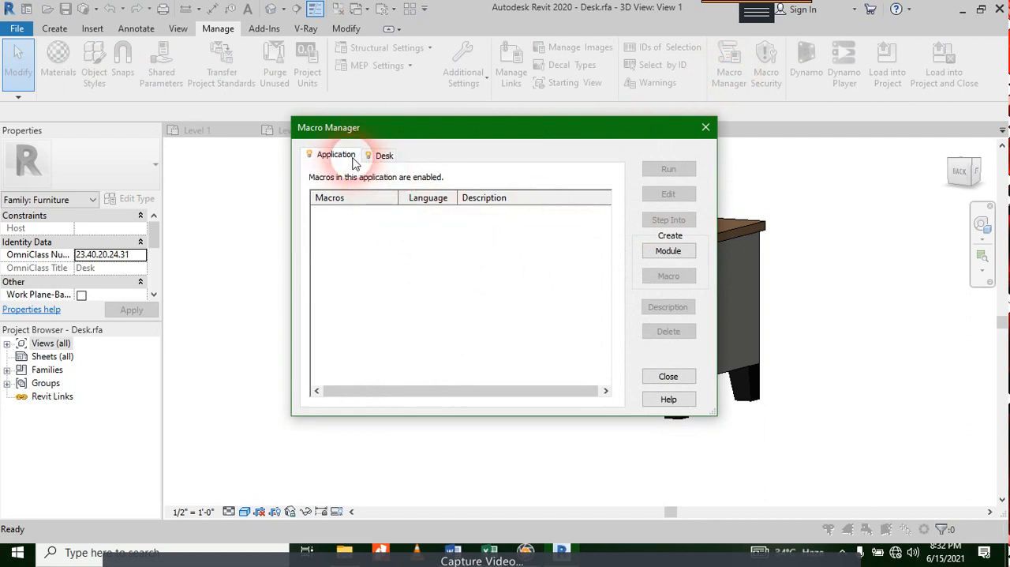
click(384, 158)
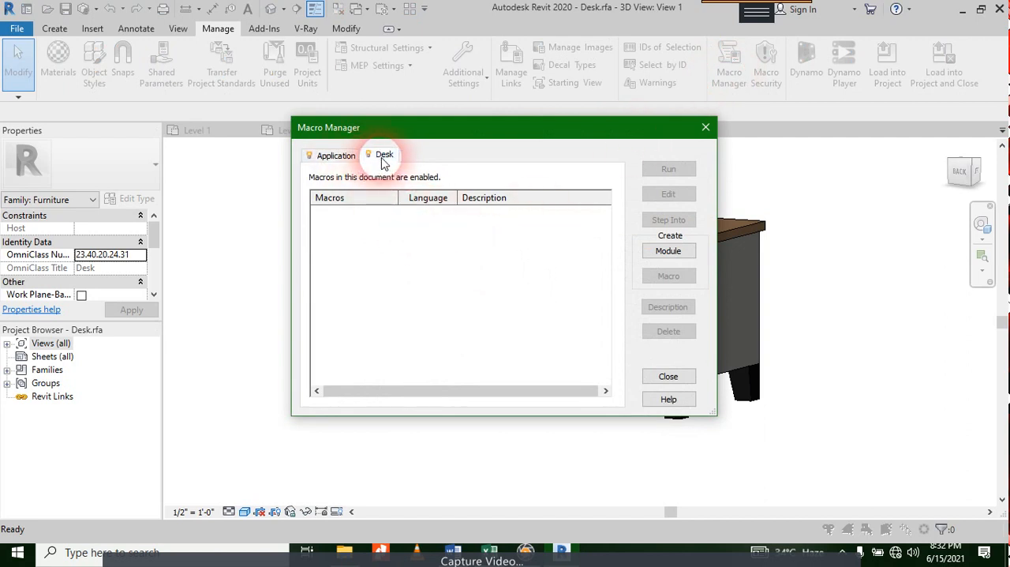
click(670, 247)
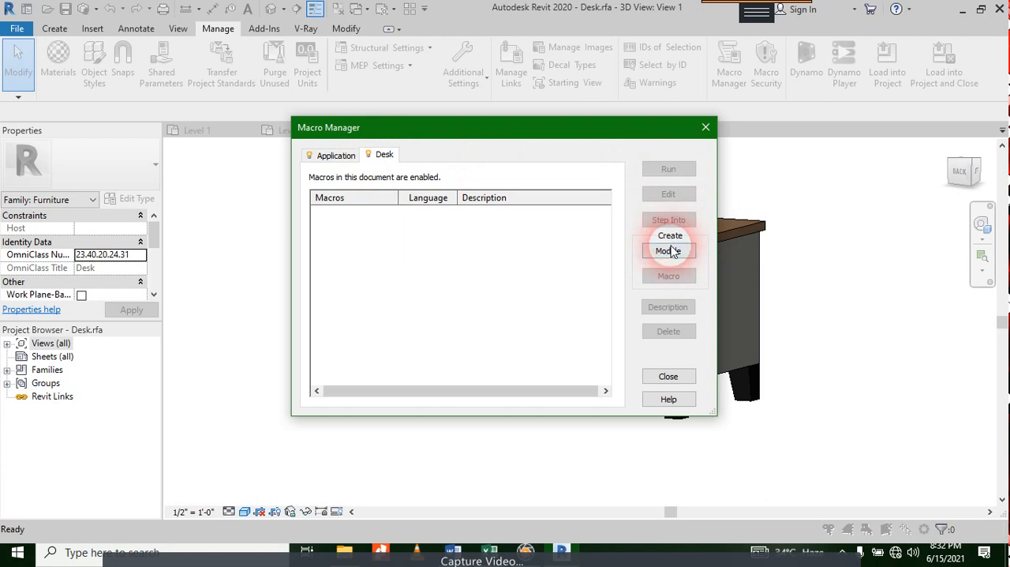
click(488, 220)
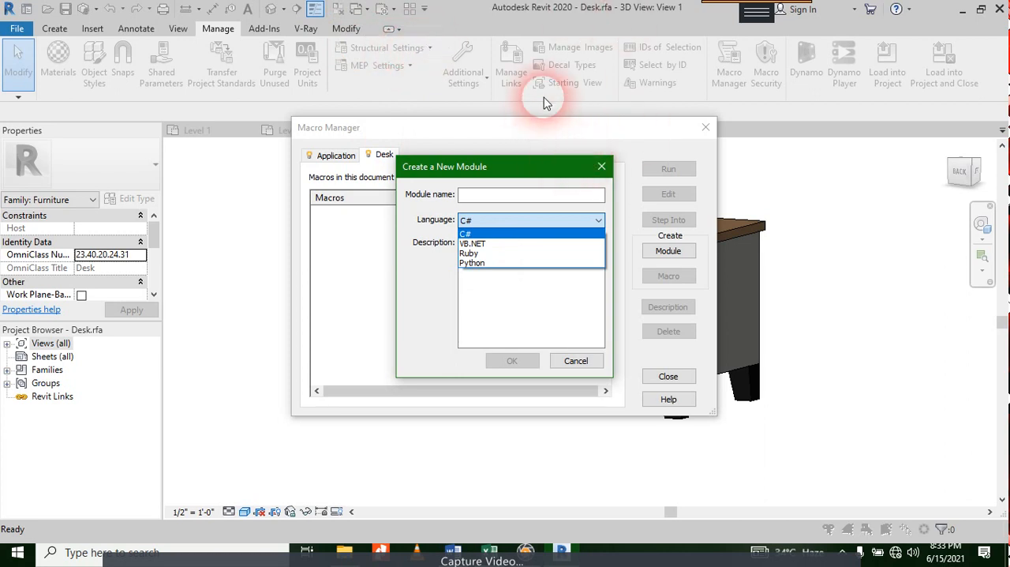
click(605, 171)
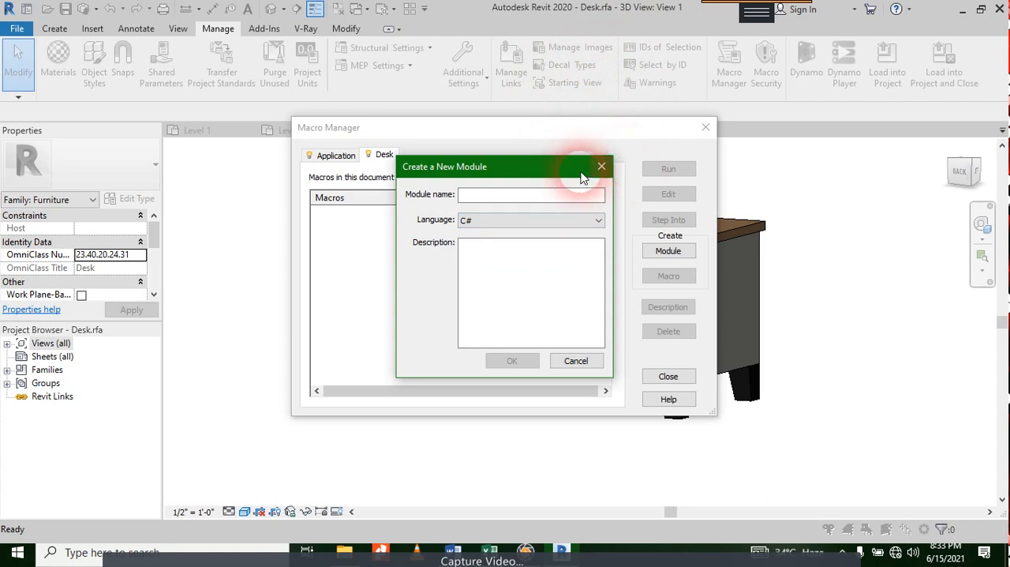
click(601, 168)
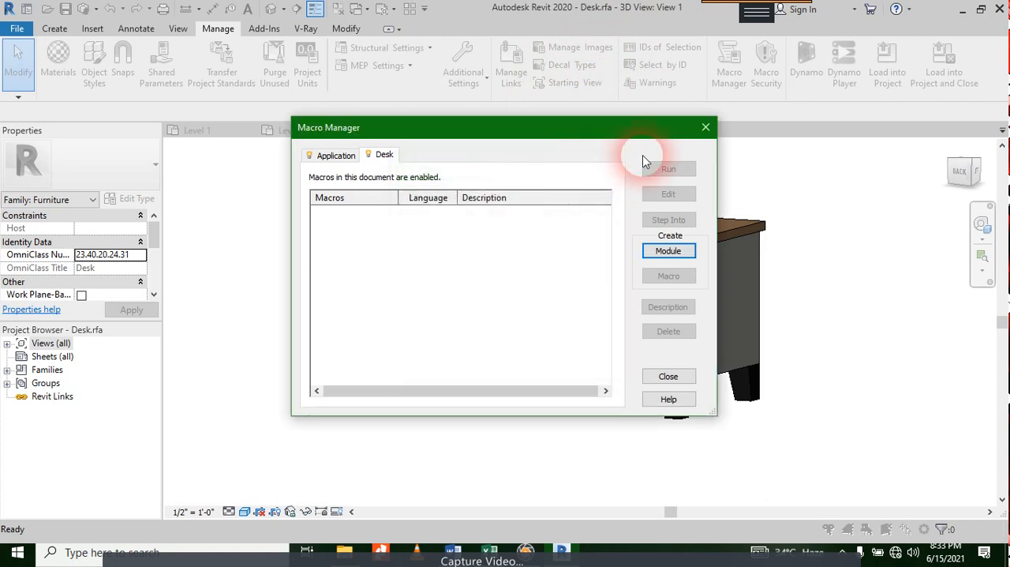
click(705, 127)
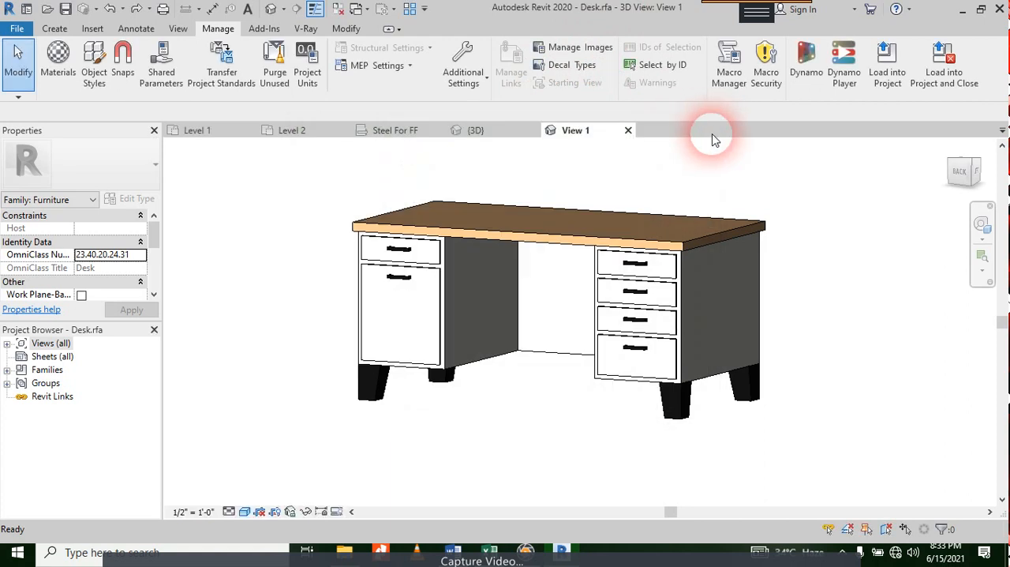
Step: Close the desk family without saving it, and close the project's 3D, Steel For FF and Level 1 views
click(628, 131)
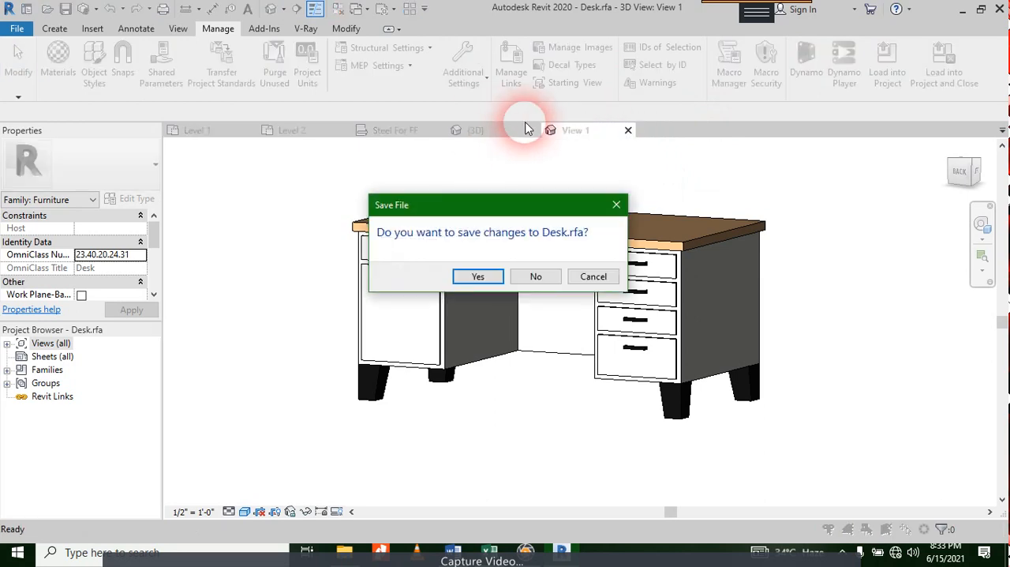
click(521, 276)
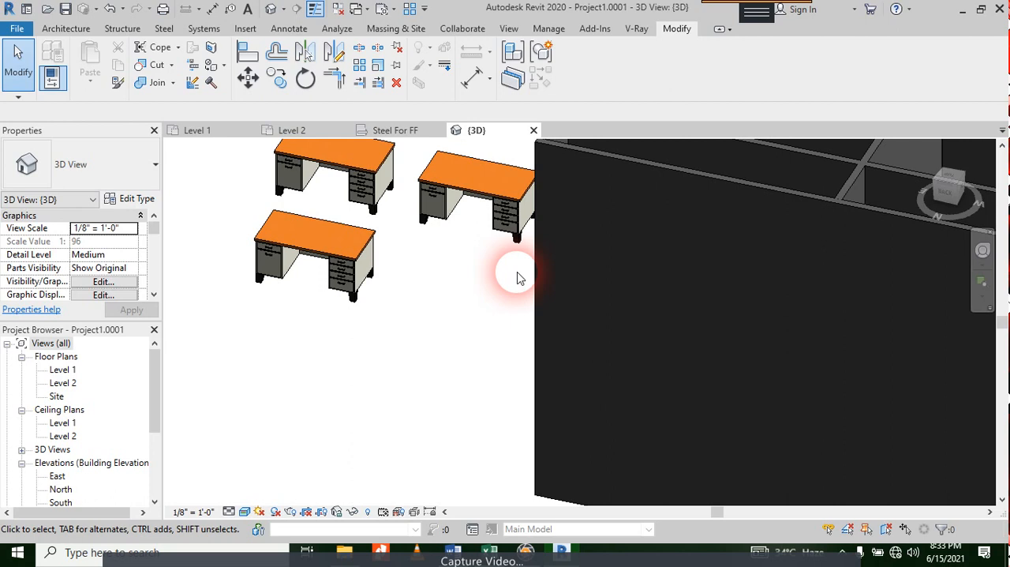
click(534, 131)
click(438, 131)
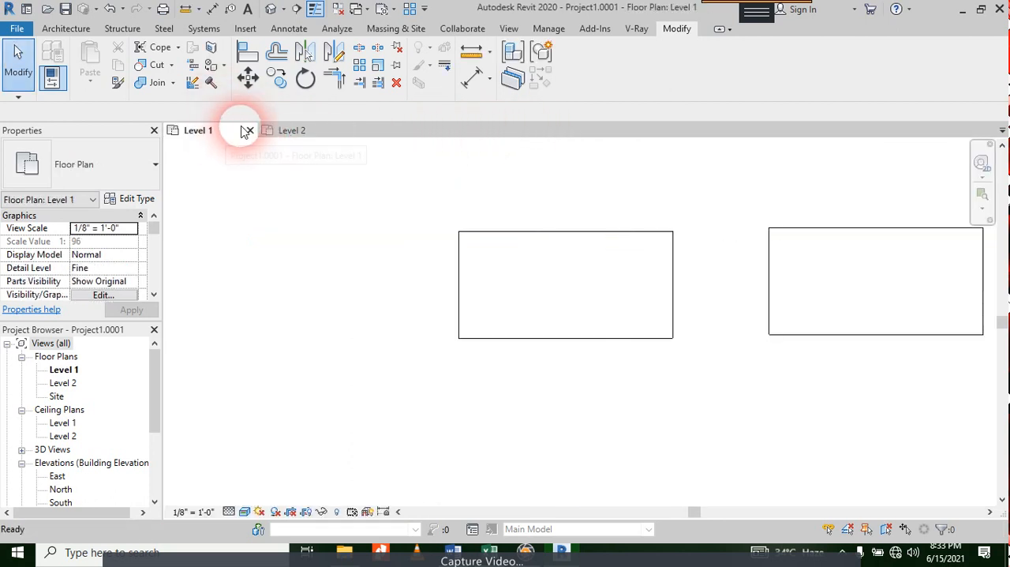
click(249, 130)
Step: Open the East elevation and set its visual style to Realistic
scroll(49, 474, down, 2)
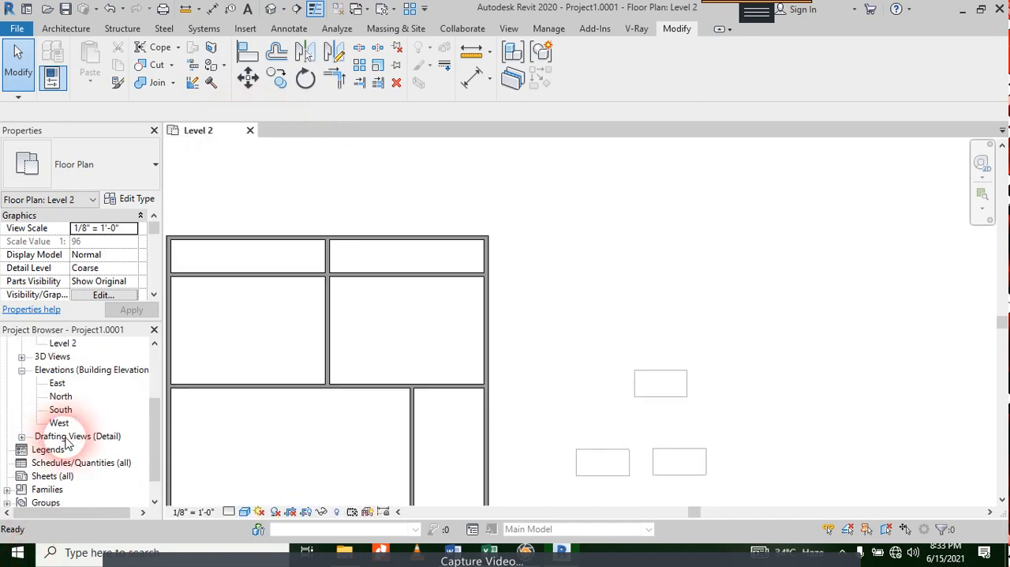
double_click(58, 383)
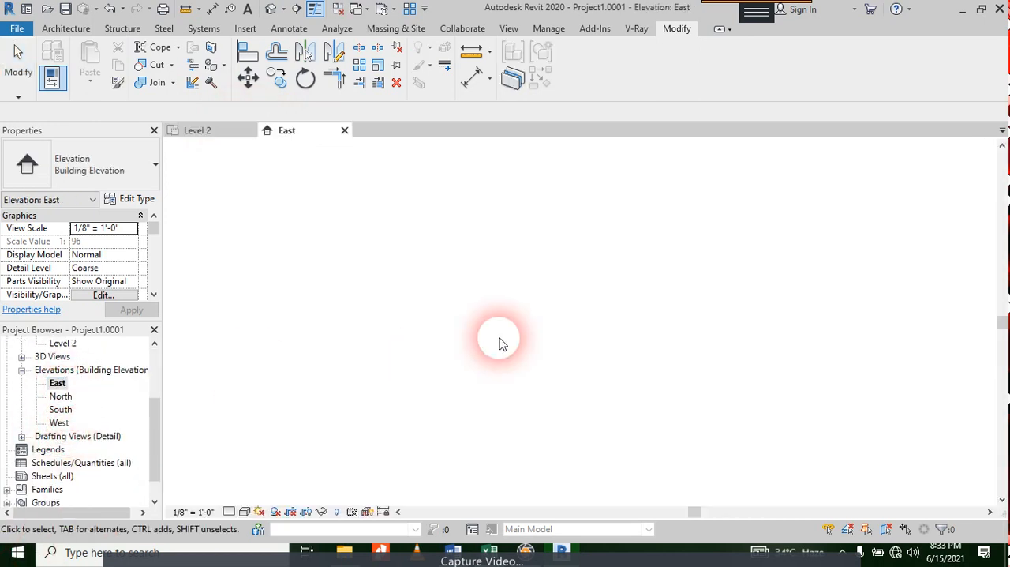
click(244, 511)
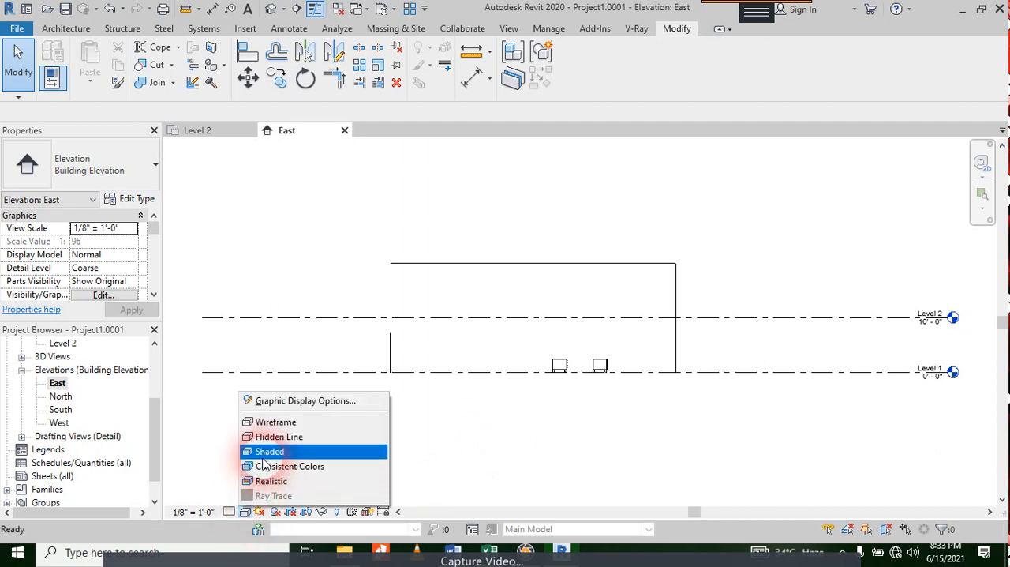
click(259, 480)
scroll(387, 342, up, 4)
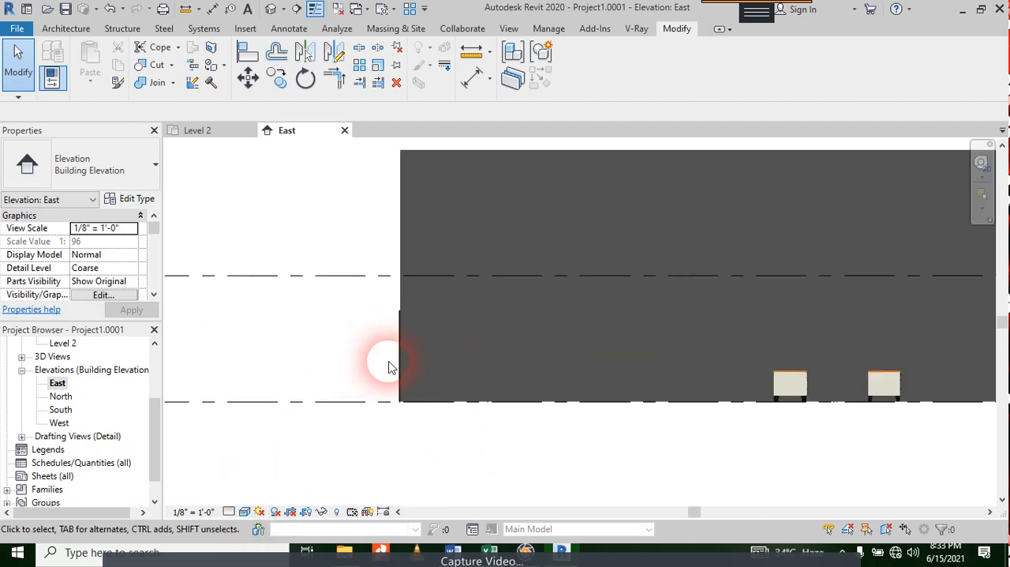
scroll(269, 331, down, 4)
scroll(789, 332, down, 2)
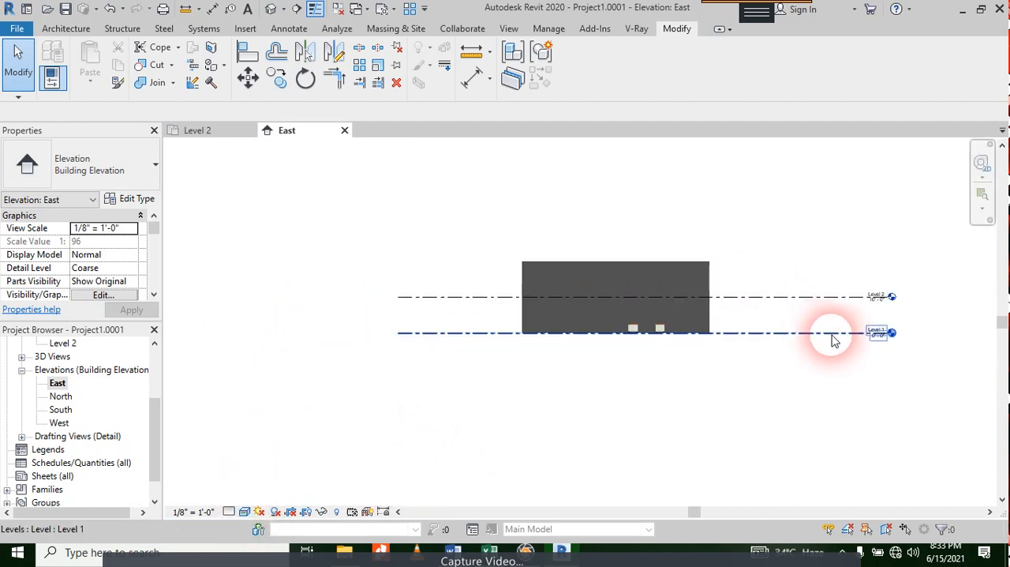
scroll(794, 332, up, 1)
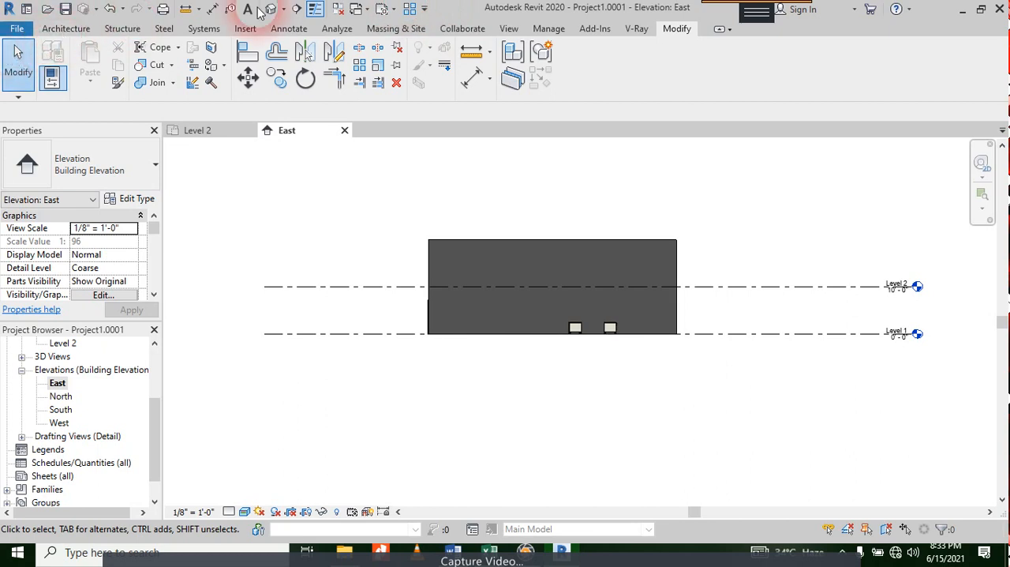
Step: Draw a new level 4'-0" below Level 1 in the East elevation, aligning both ends with the existing level lines
click(65, 29)
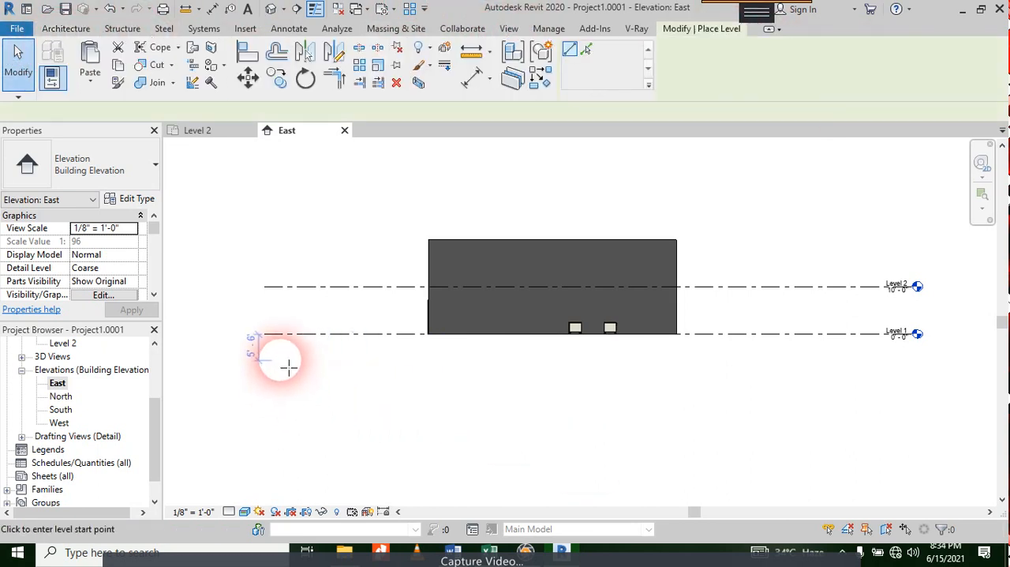
scroll(278, 359, up, 2)
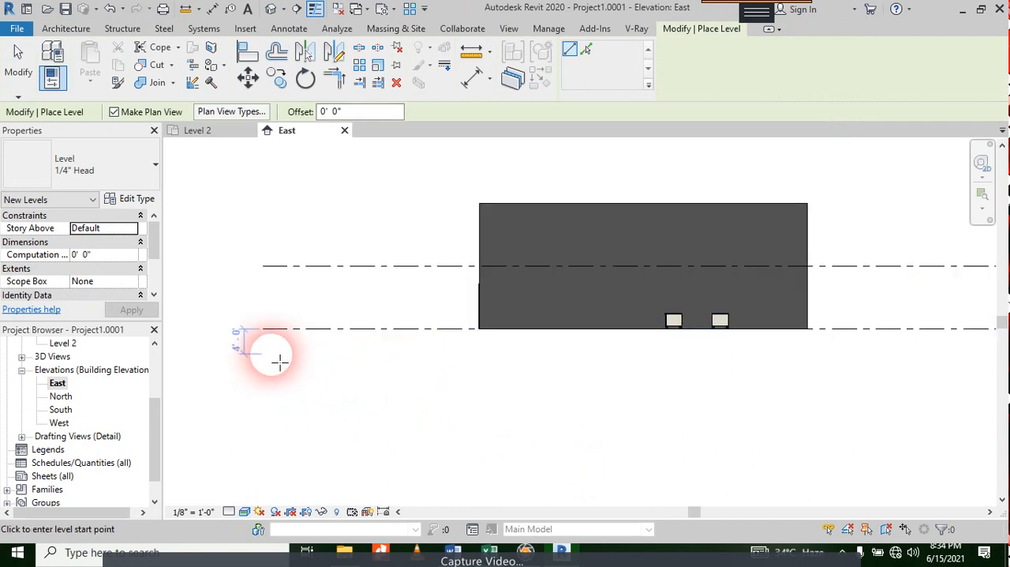
click(275, 355)
scroll(660, 384, down, 2)
middle_drag(730, 395, 310, 391)
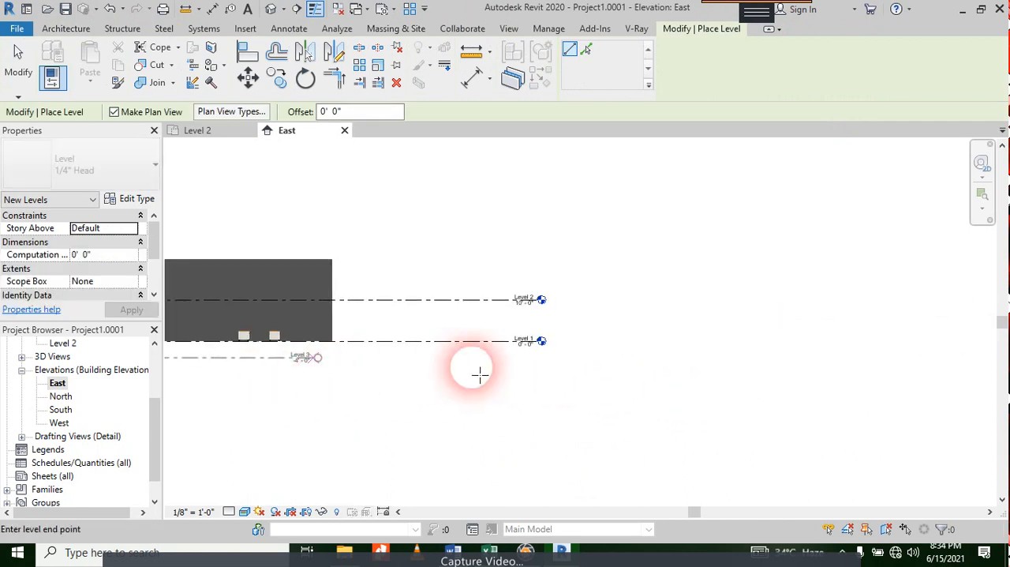
scroll(502, 364, up, 3)
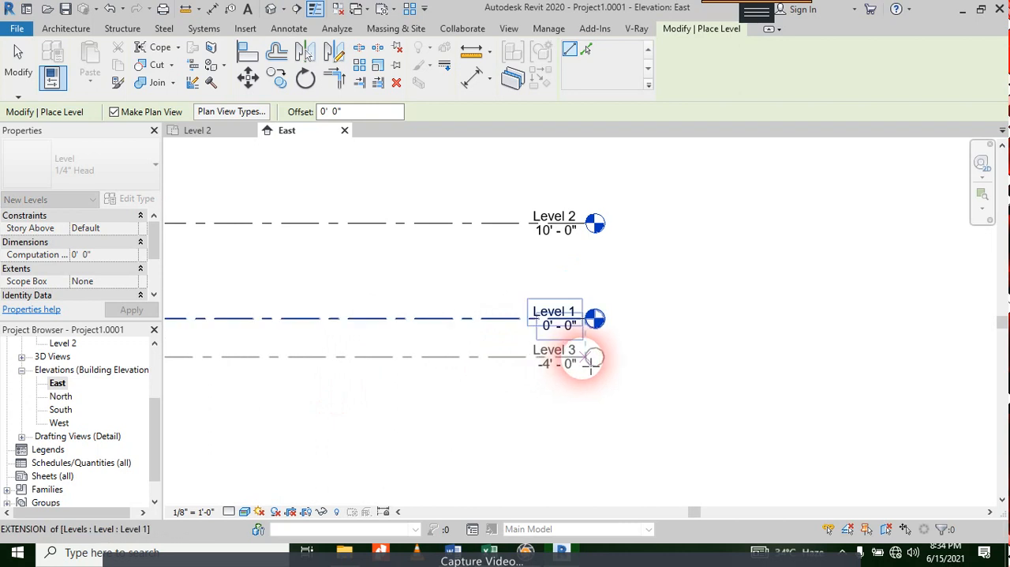
click(585, 357)
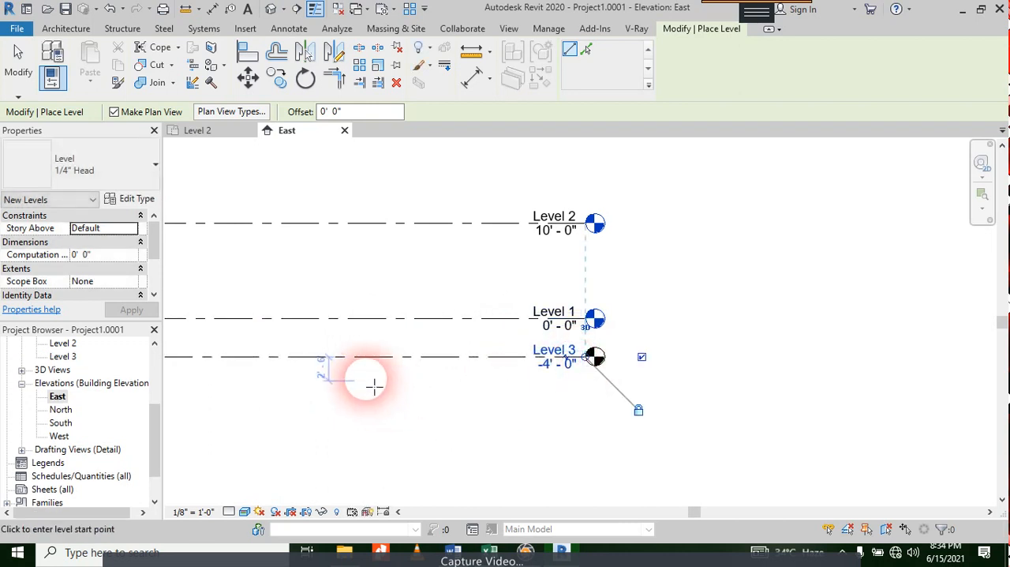
key(Escape)
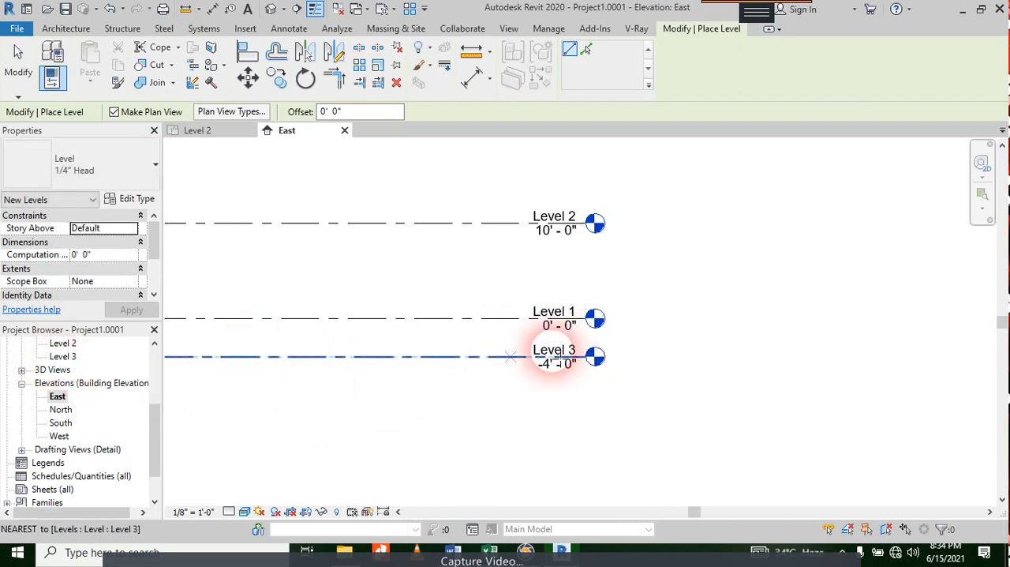
key(Escape)
click(21, 370)
scroll(514, 350, down, 3)
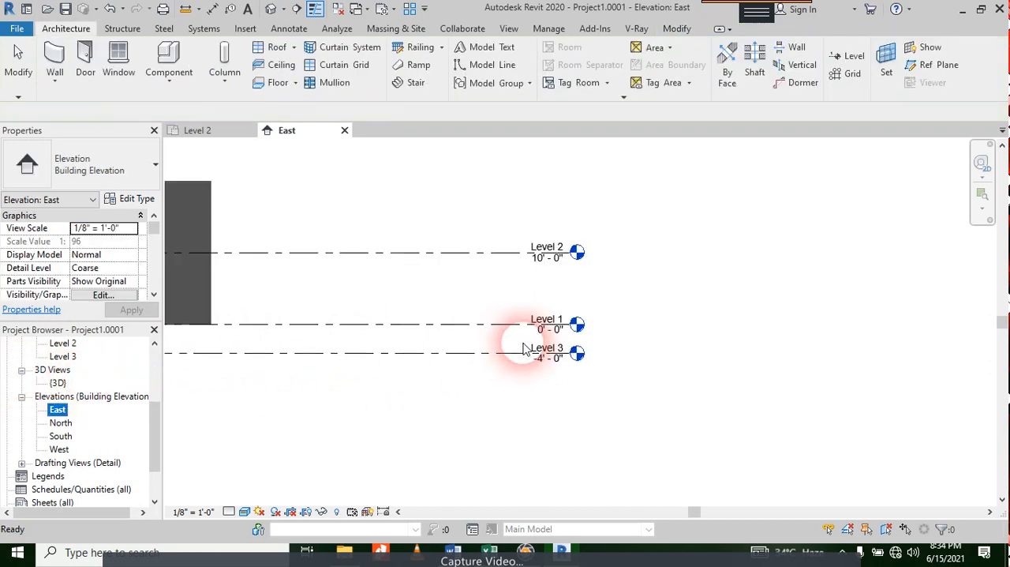
middle_drag(465, 422, 813, 450)
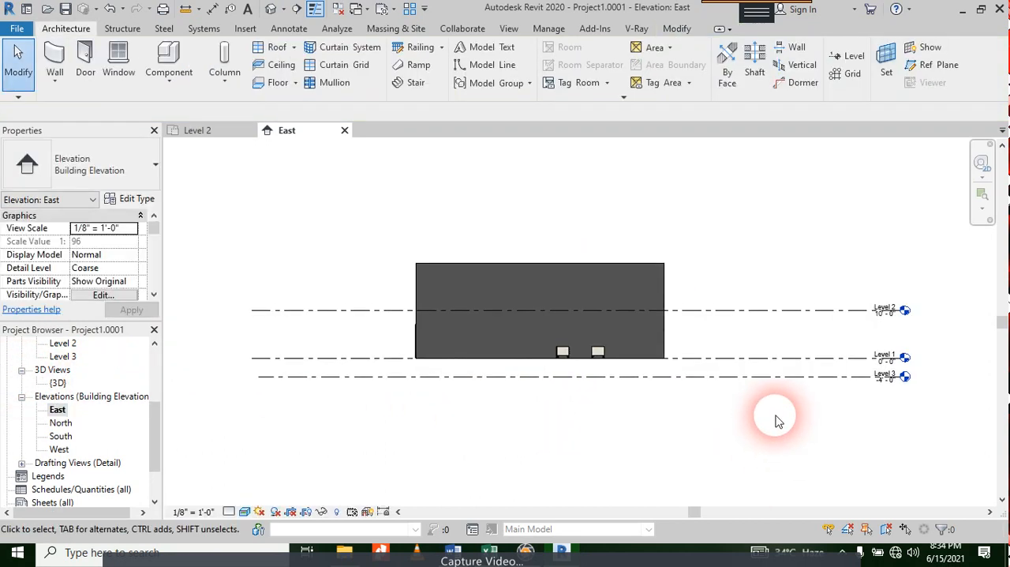
Step: Review the Level 2 floor plan, close it and open the Level 1 floor plan
click(207, 132)
scroll(564, 314, down, 5)
middle_drag(541, 343, 624, 217)
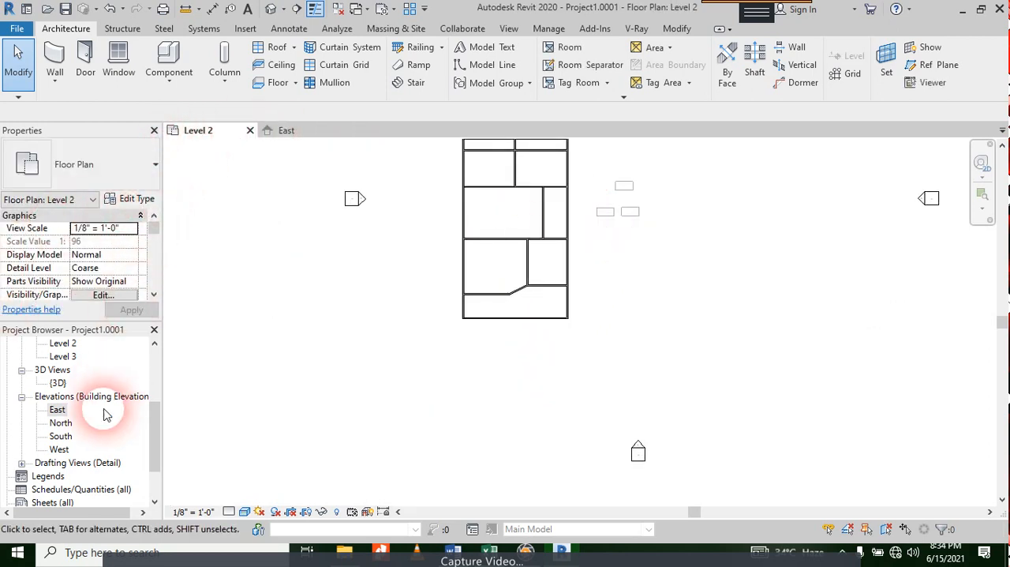
scroll(72, 384, up, 2)
double_click(65, 423)
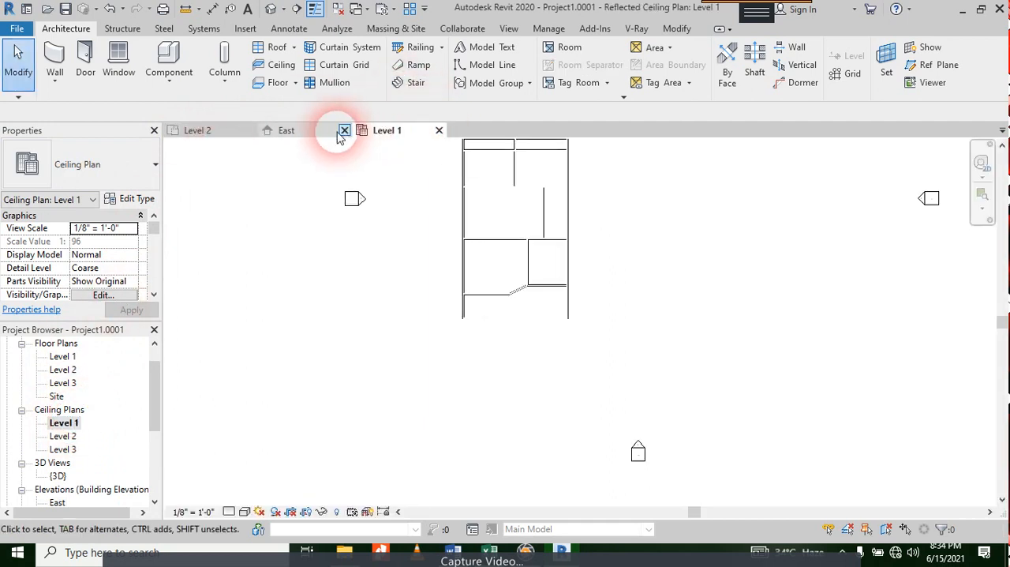
click(251, 132)
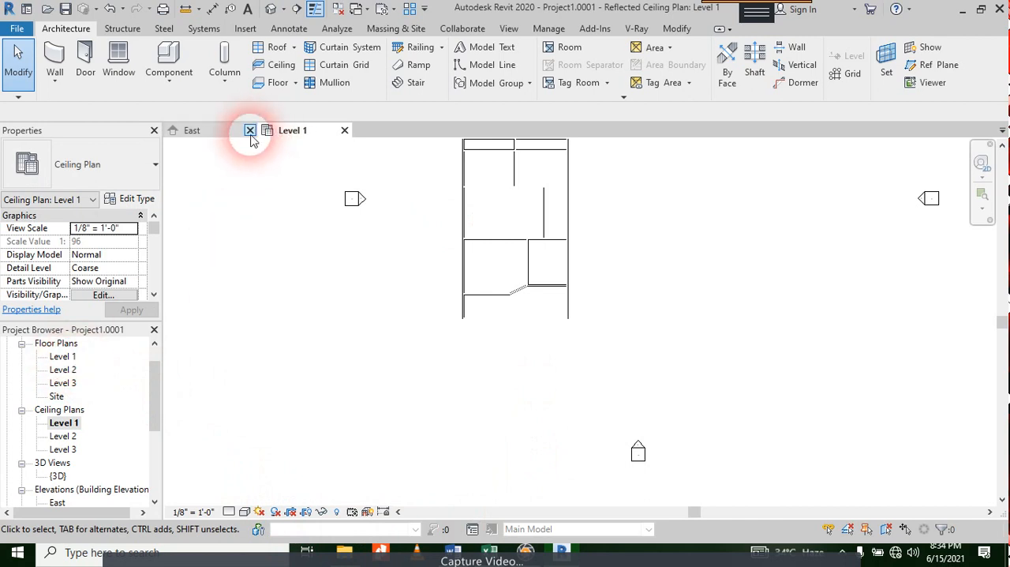
click(344, 130)
double_click(63, 359)
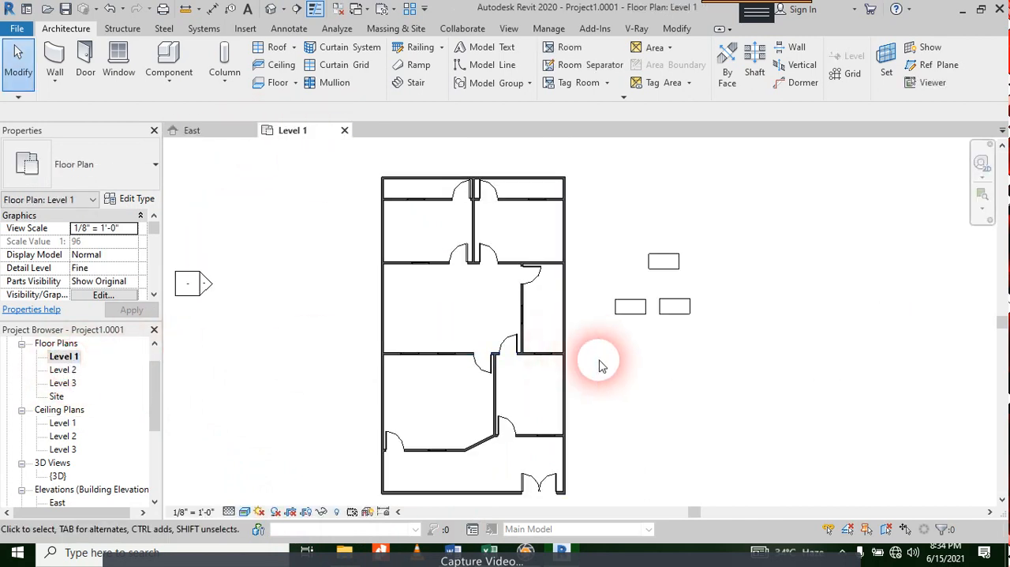
Step: Nudge the left 36" x 84" door of the front entrance pair away from its neighbour until their centres are 3'-6" apart
middle_drag(600, 363, 580, 332)
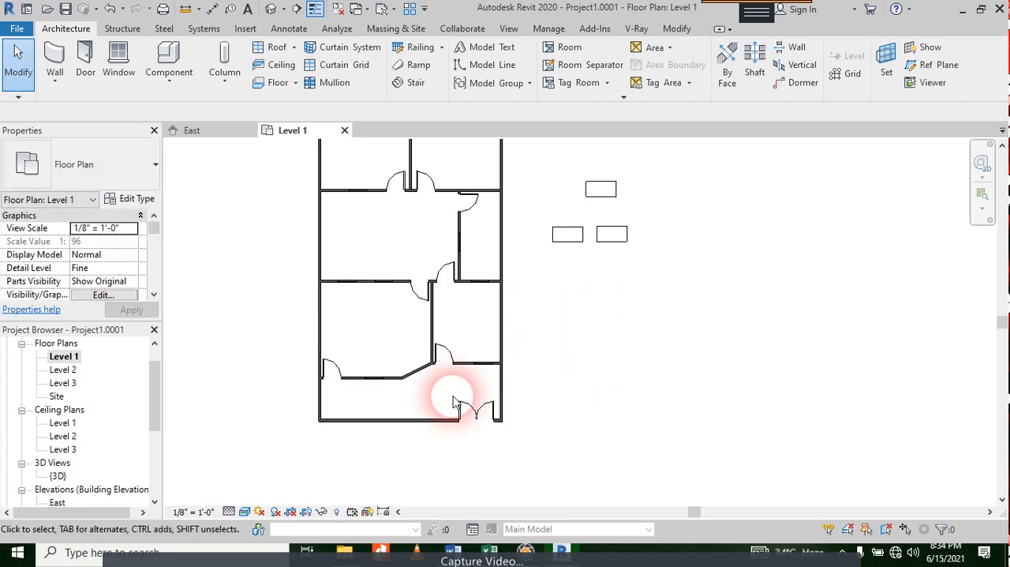
scroll(465, 409, up, 8)
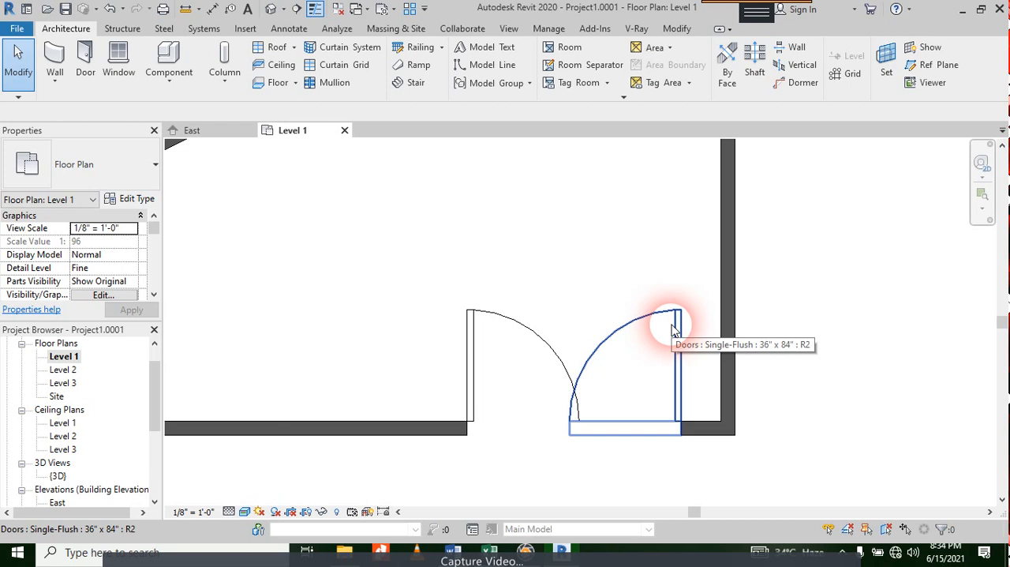
click(672, 330)
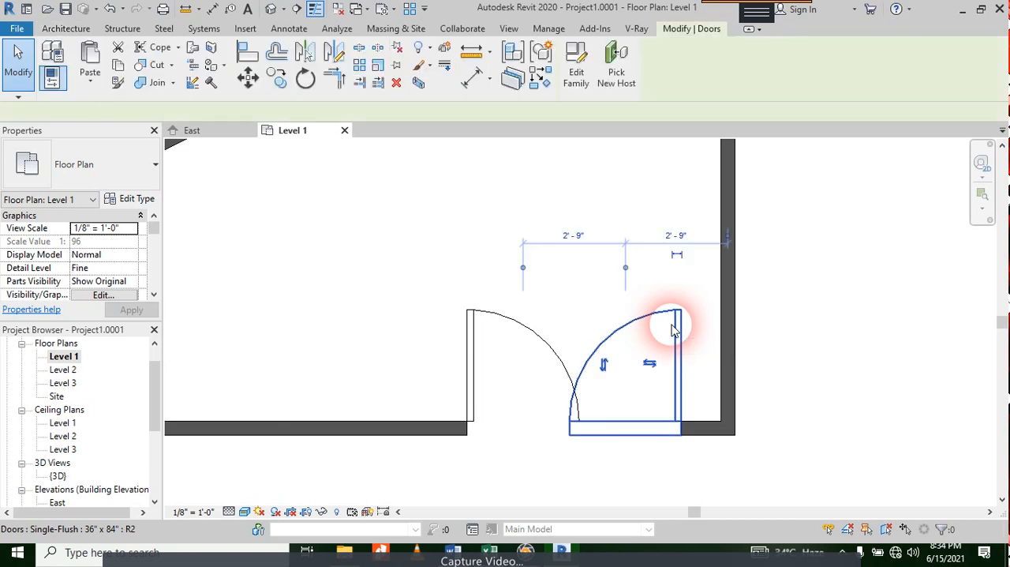
click(485, 317)
key(Left)
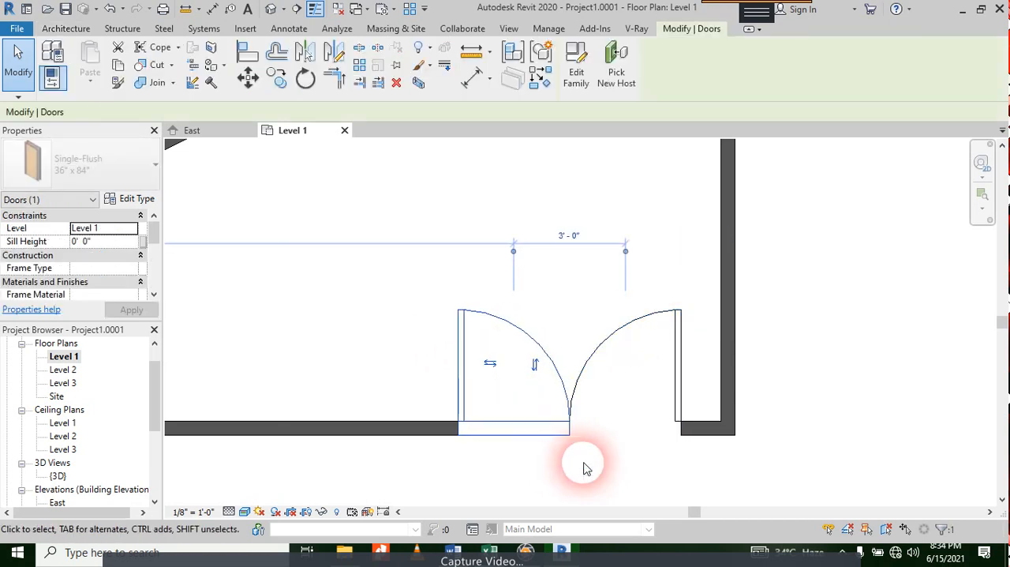
key(Left)
key(Left)
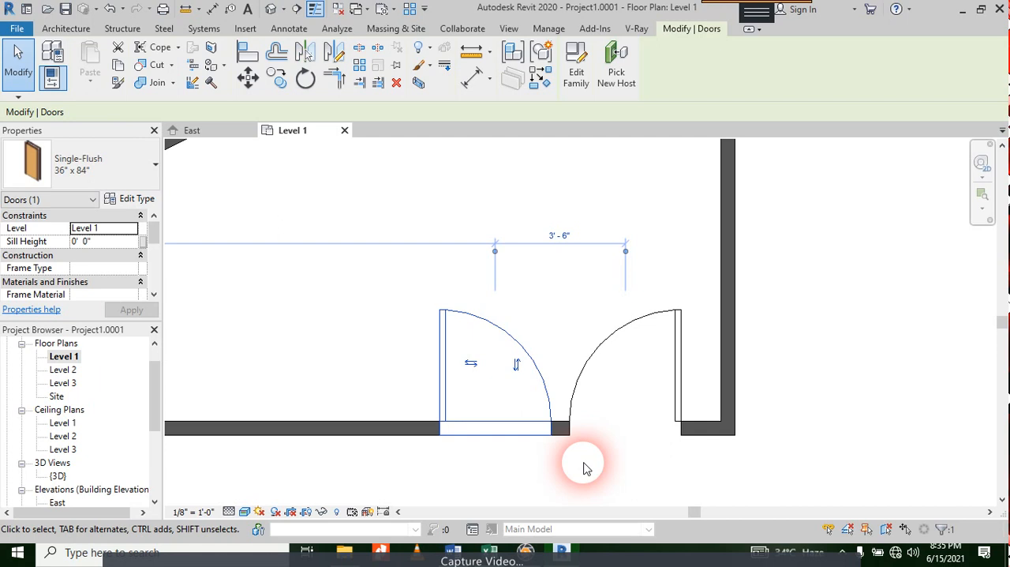
Step: Nudge the left entrance door back towards its neighbour until their centres are 3'-0" apart
key(Right)
key(Right)
key(Right)
key(Right)
key(Right)
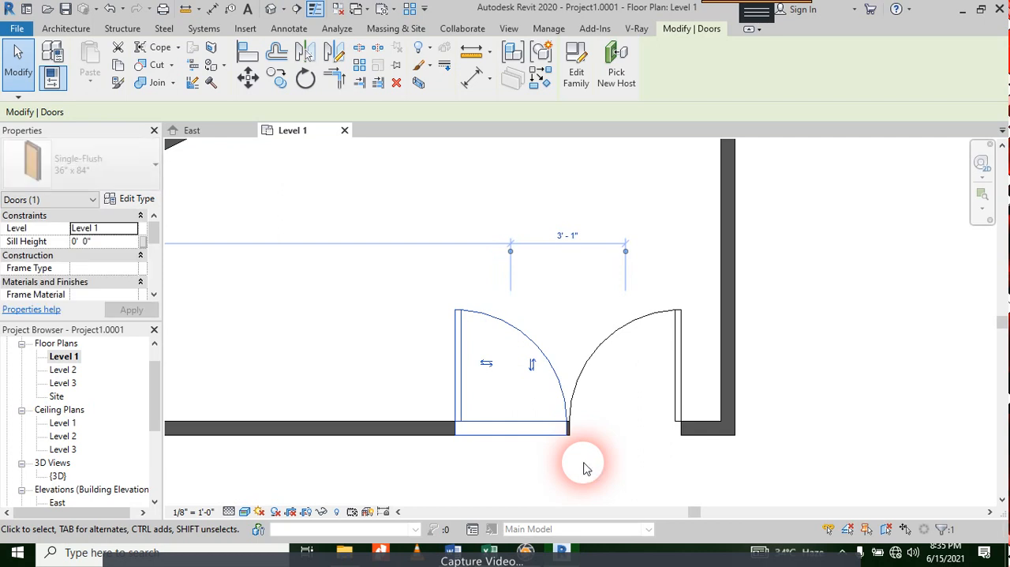
key(Right)
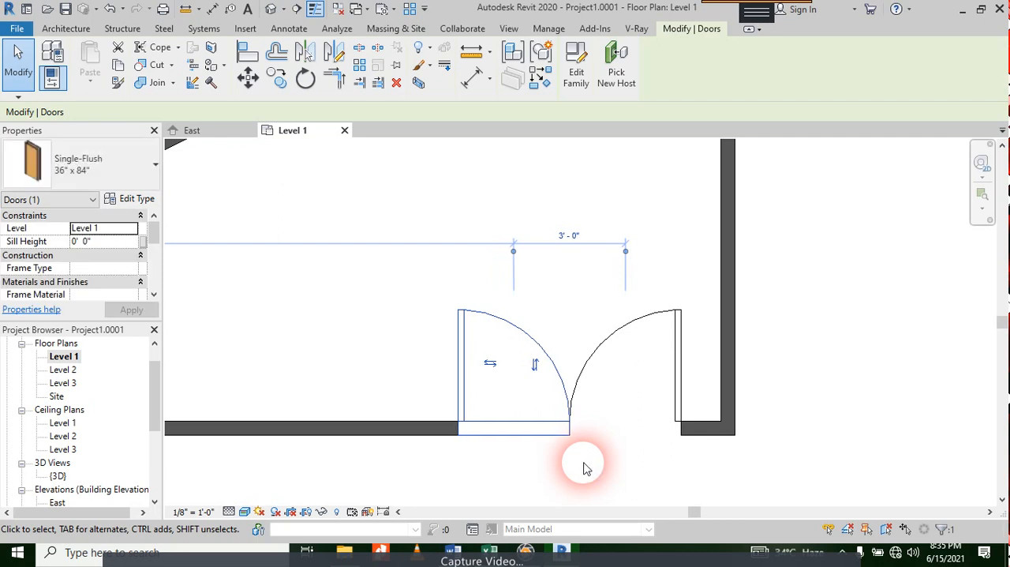
Step: Select both entrance doors and nudge the pair along the wall, away from the building's right-hand corner
ctrl+click(605, 344)
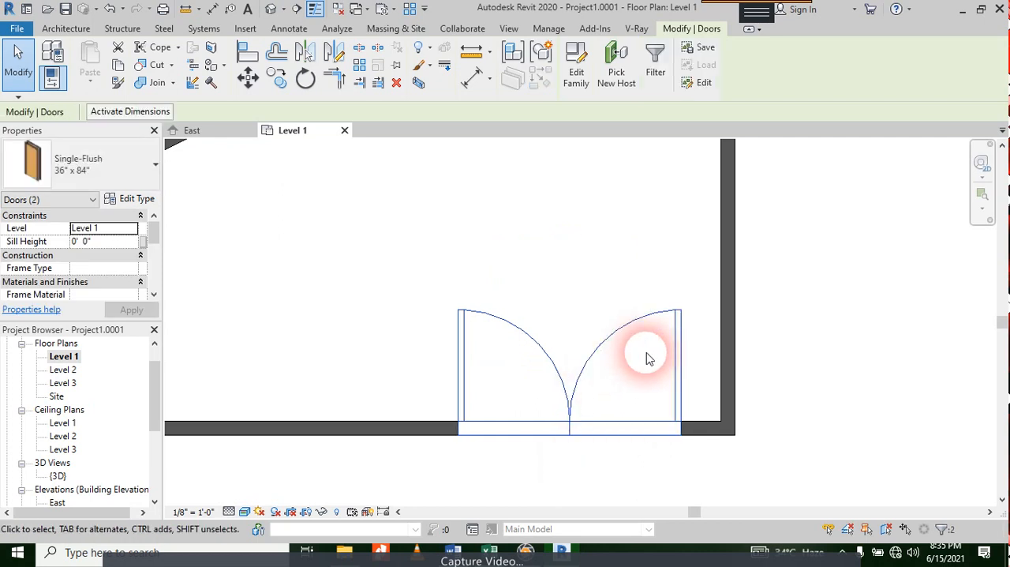
key(Left)
key(Left)
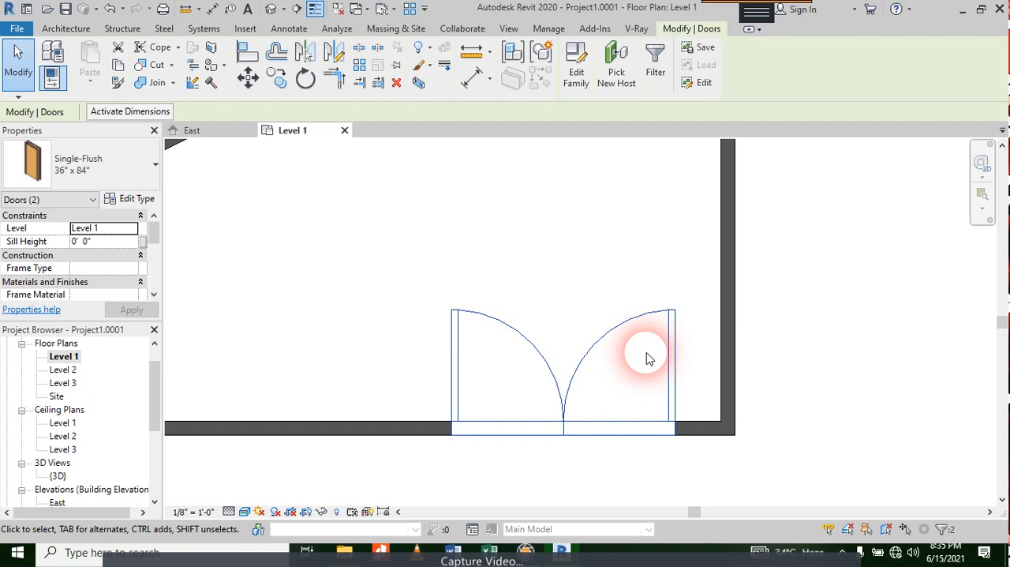
key(shift+Left)
key(shift+Left)
key(shift+Left)
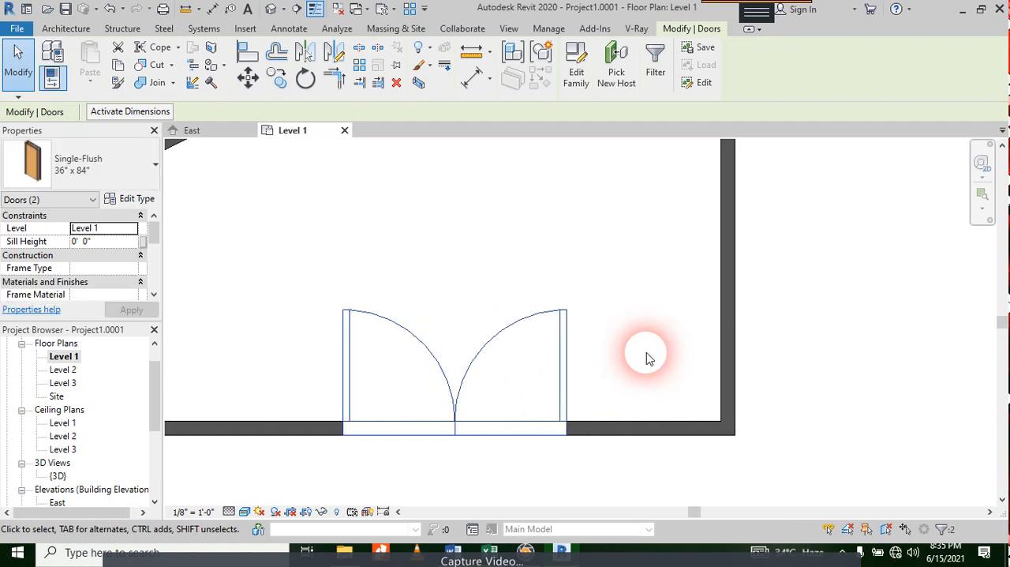
key(Left)
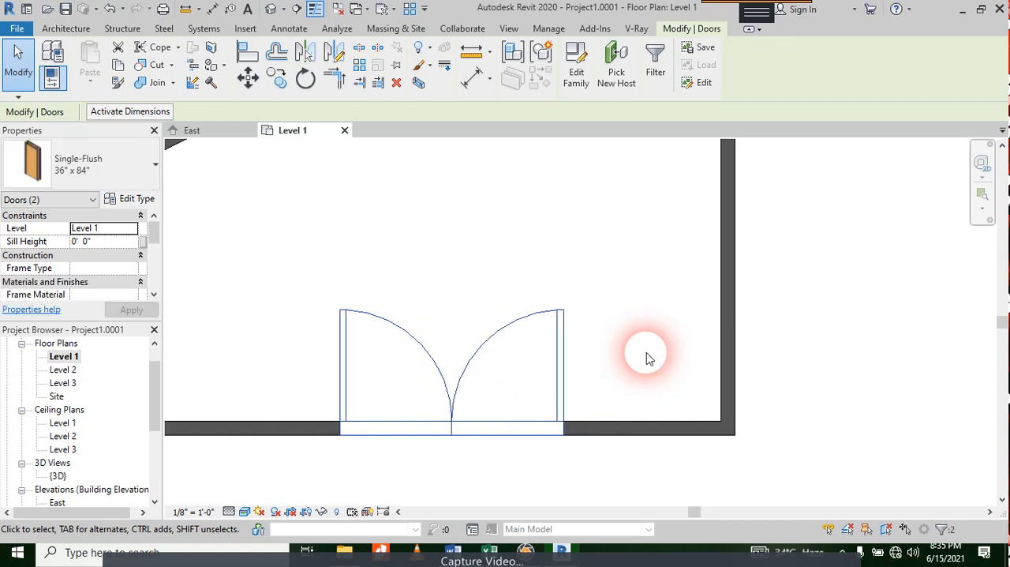
key(shift+Left)
key(shift+Left)
click(672, 304)
scroll(821, 384, down, 1)
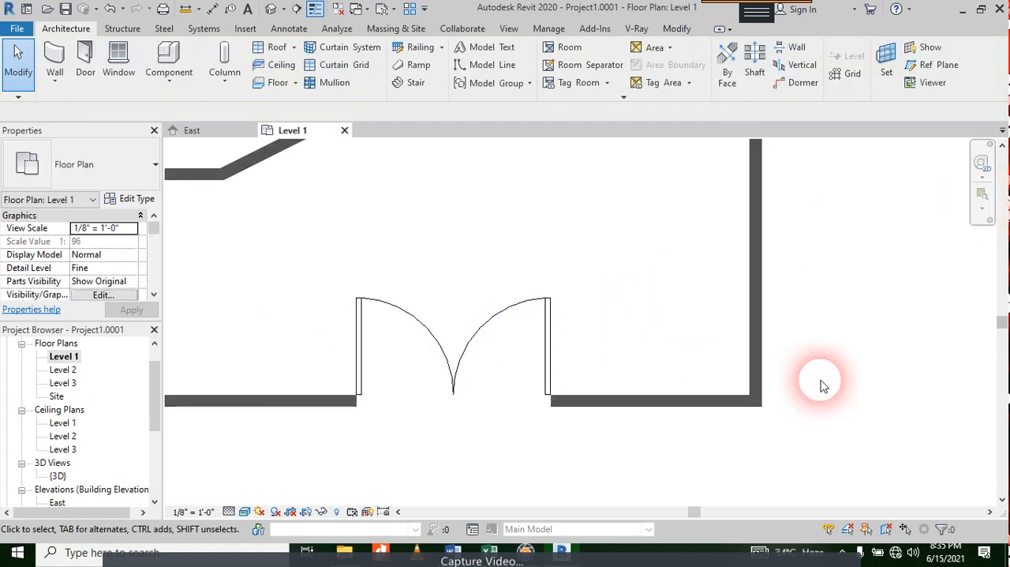
middle_drag(821, 383, 764, 261)
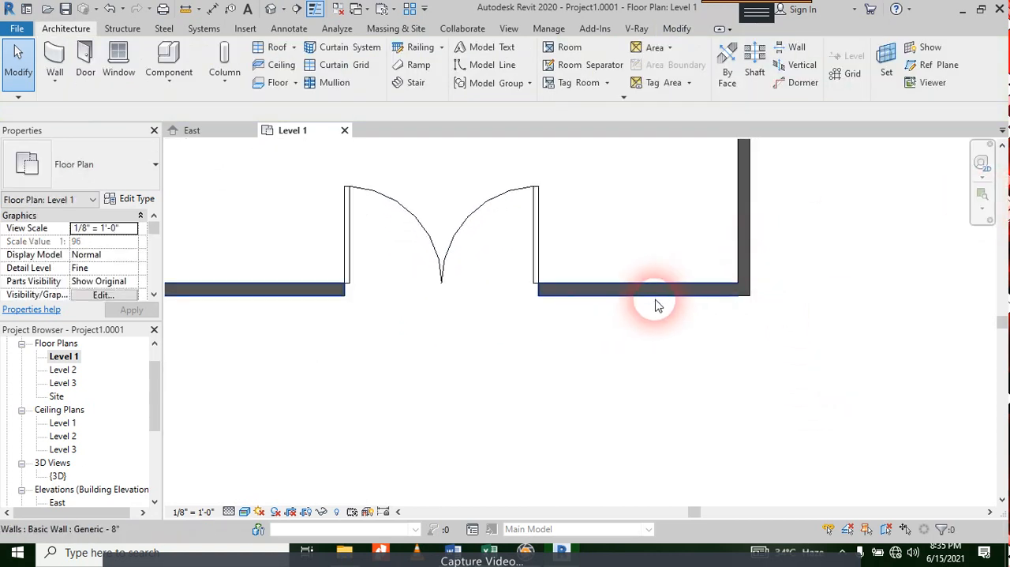
scroll(517, 289, down, 4)
scroll(534, 287, up, 4)
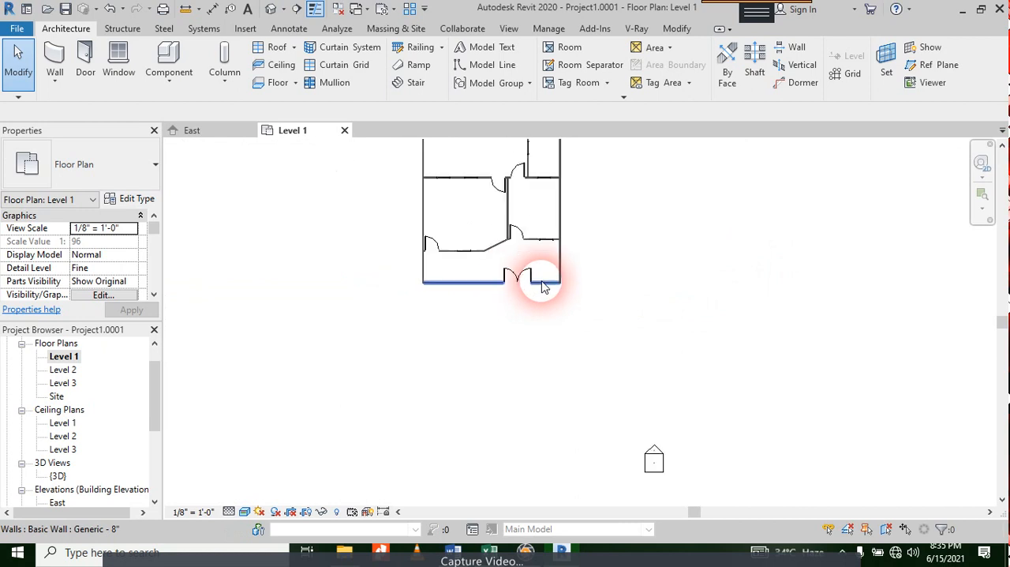
scroll(525, 291, down, 1)
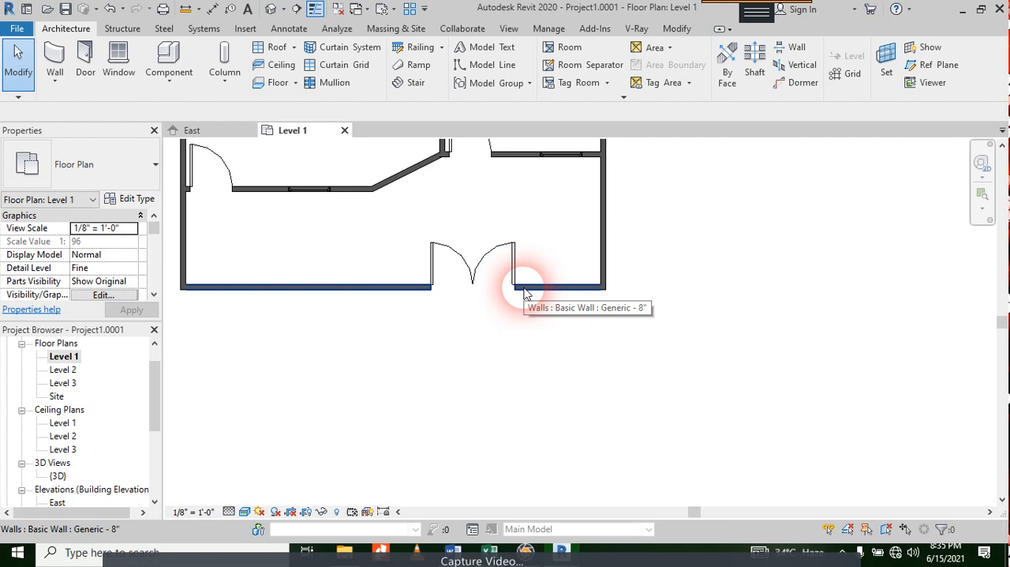
scroll(537, 347, up, 4)
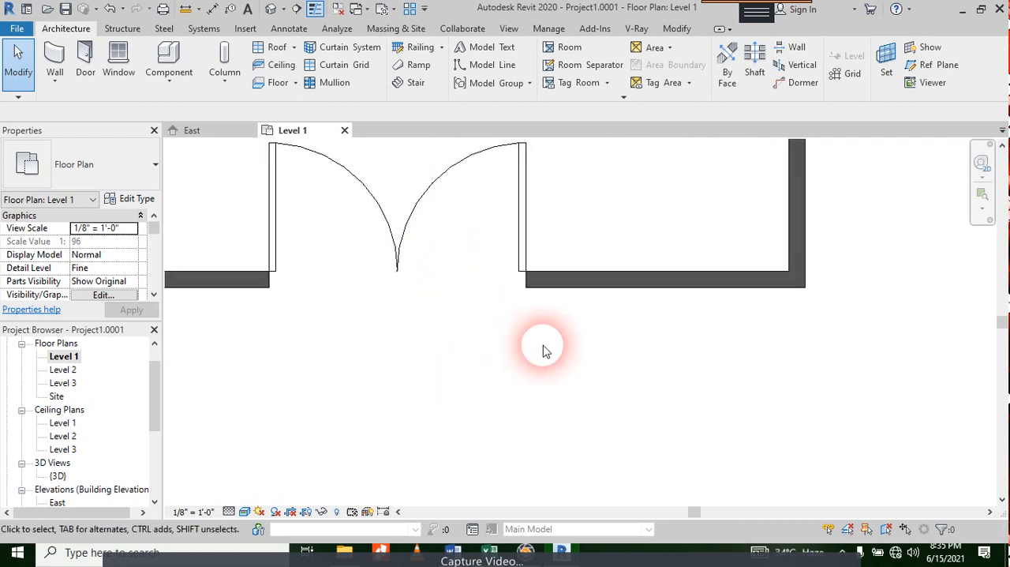
scroll(561, 343, down, 1)
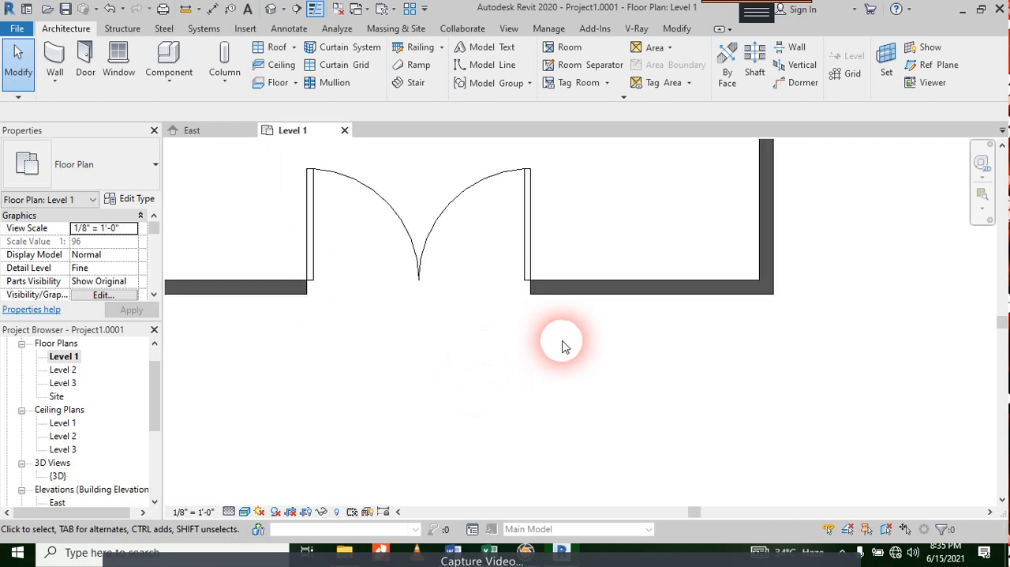
click(412, 83)
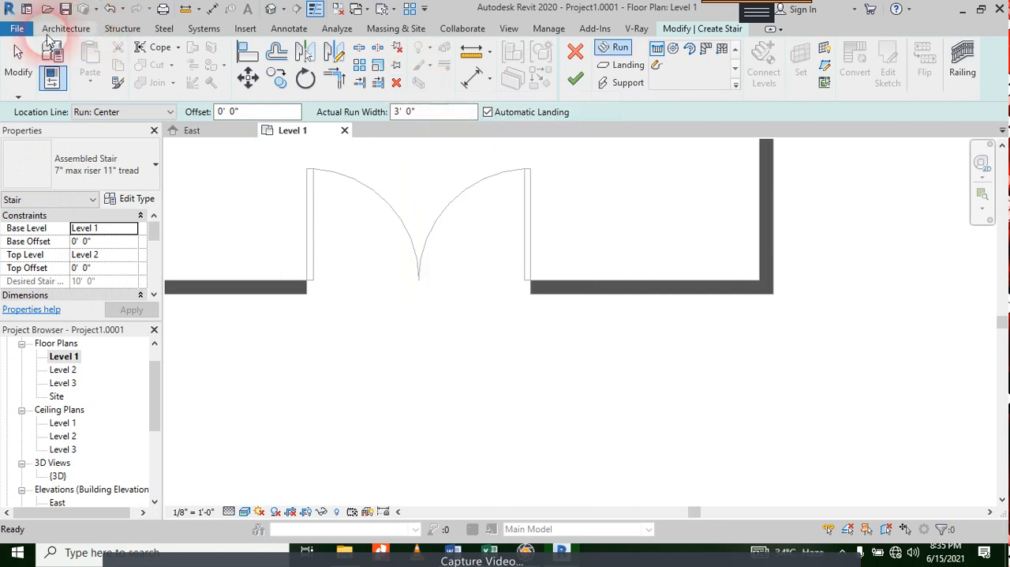
key(Escape)
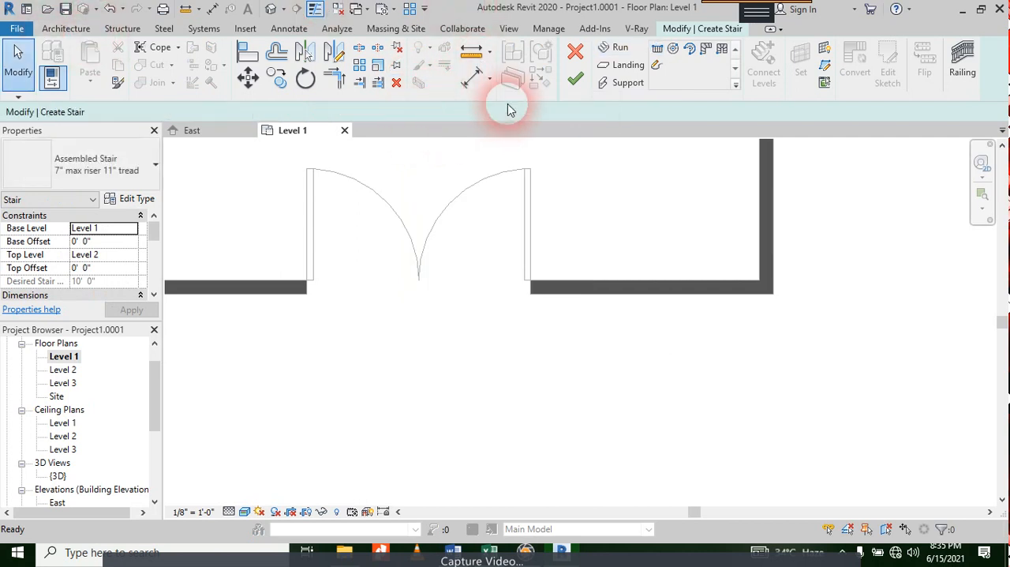
click(574, 51)
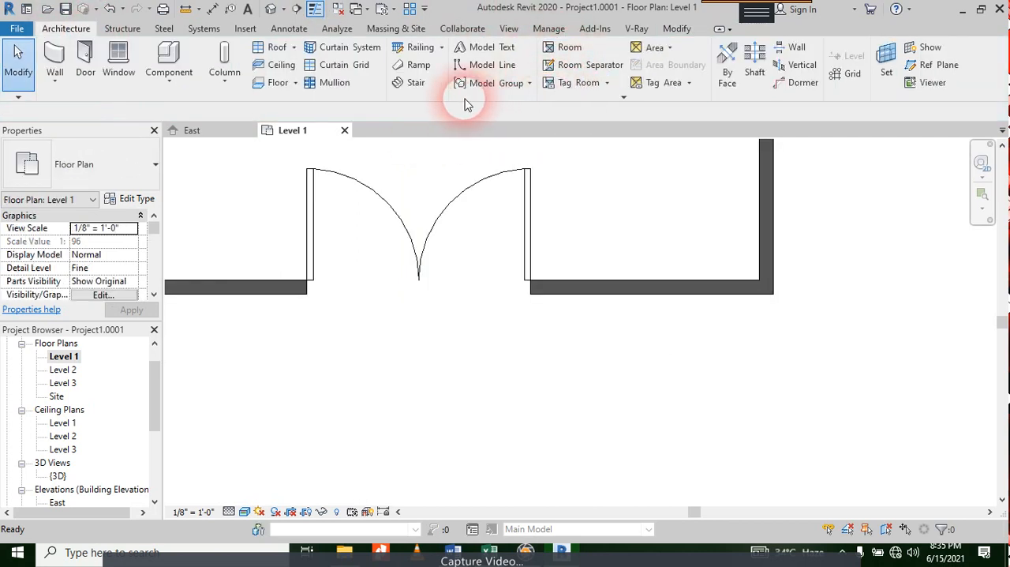
Step: Start a new stair and set its base level to Level 3 and its top level to Level 1
click(414, 87)
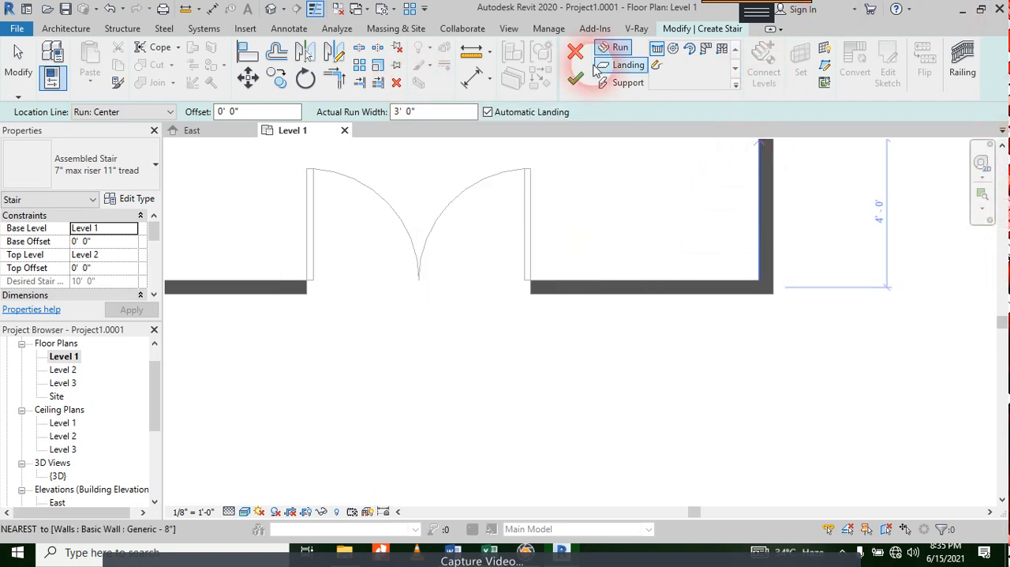
click(656, 67)
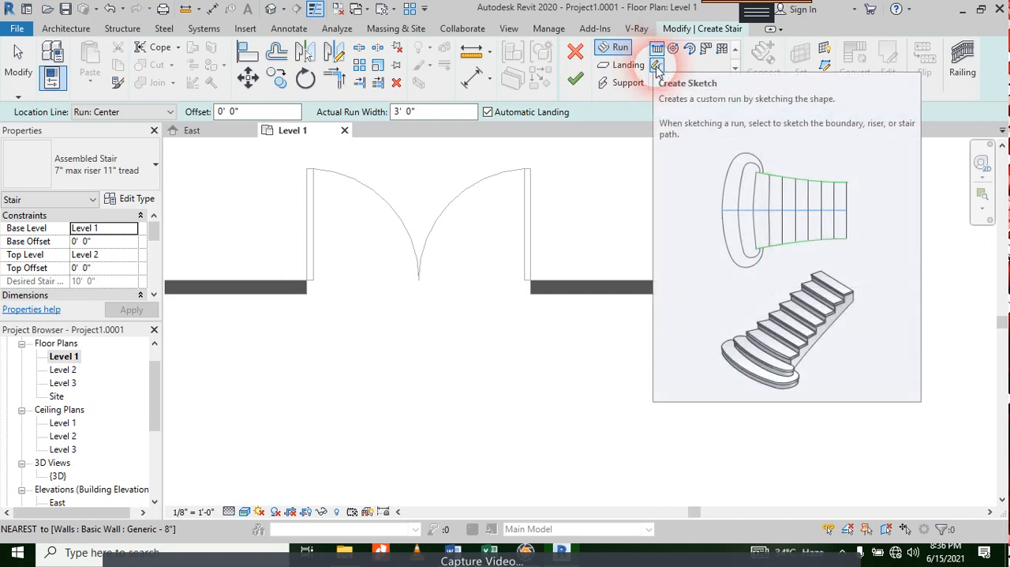
click(657, 67)
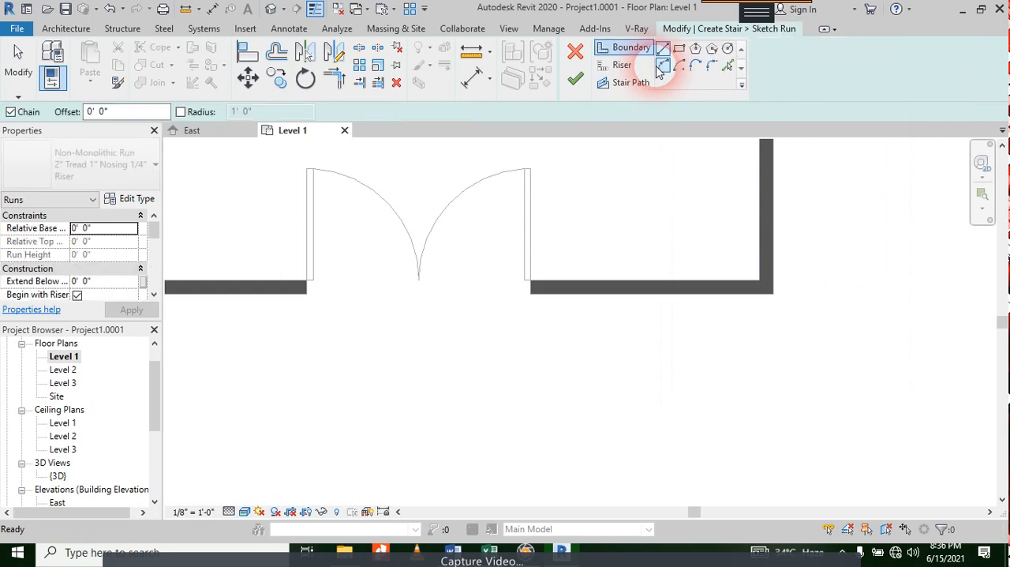
click(571, 48)
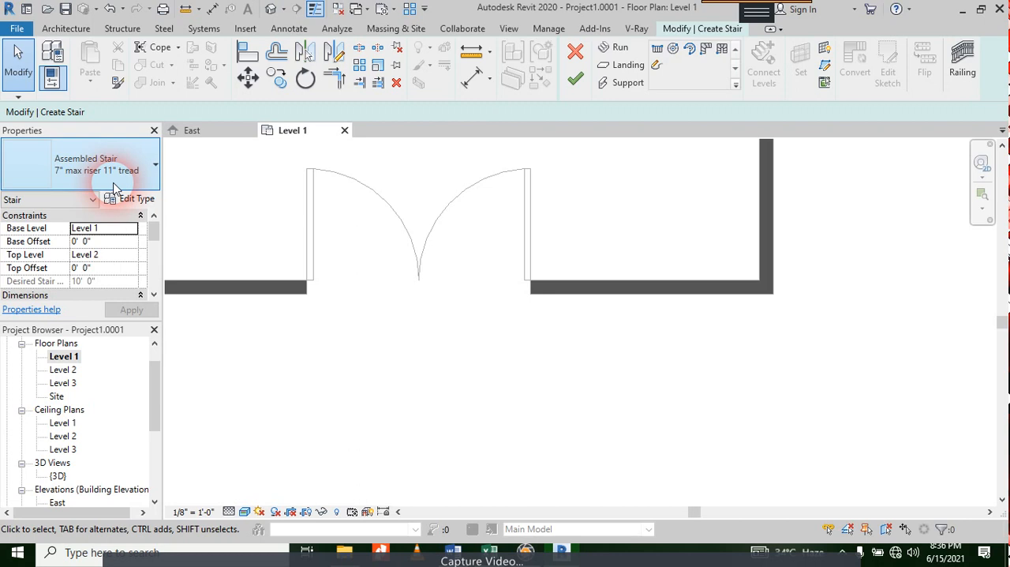
click(102, 228)
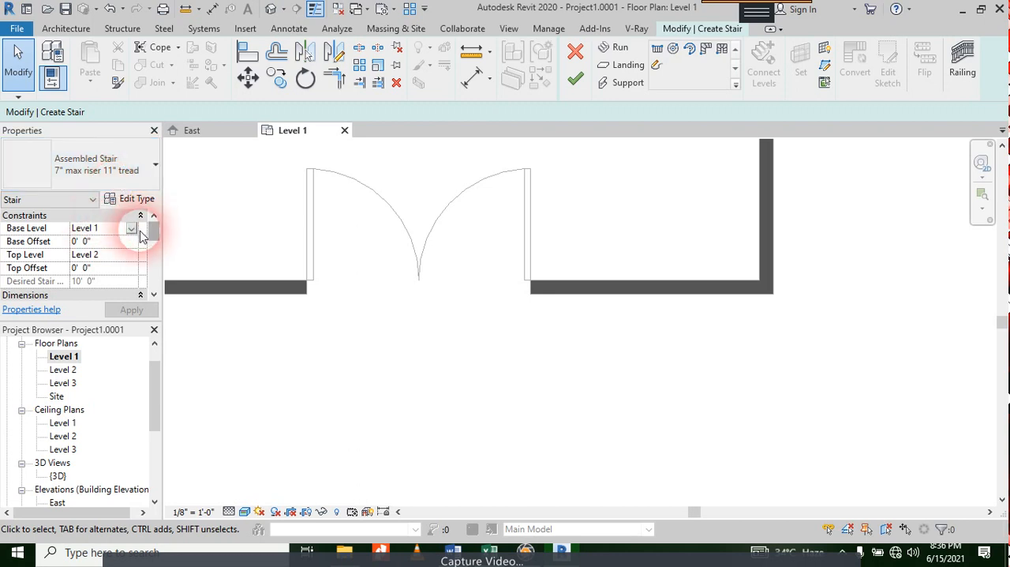
click(131, 228)
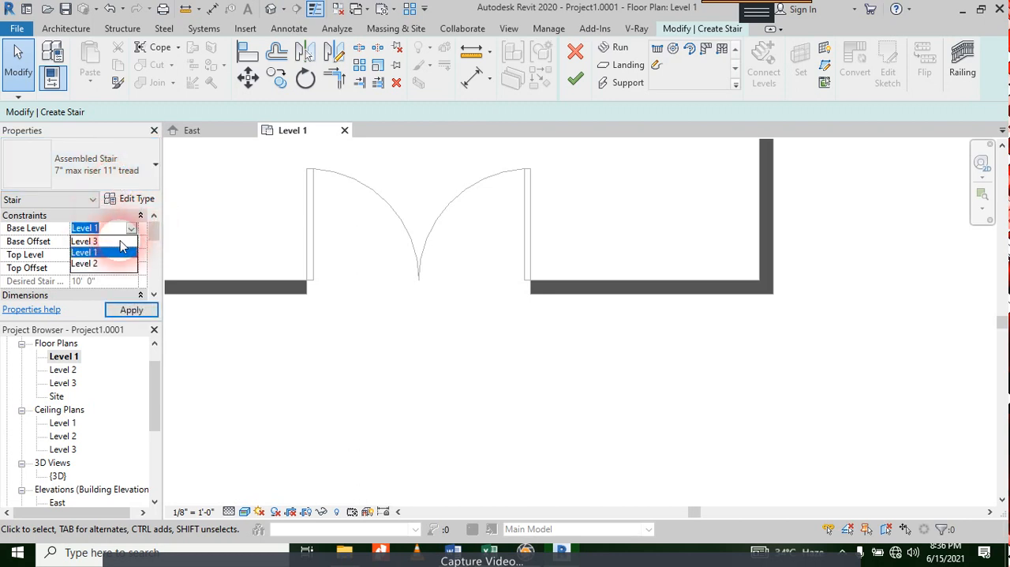
click(111, 241)
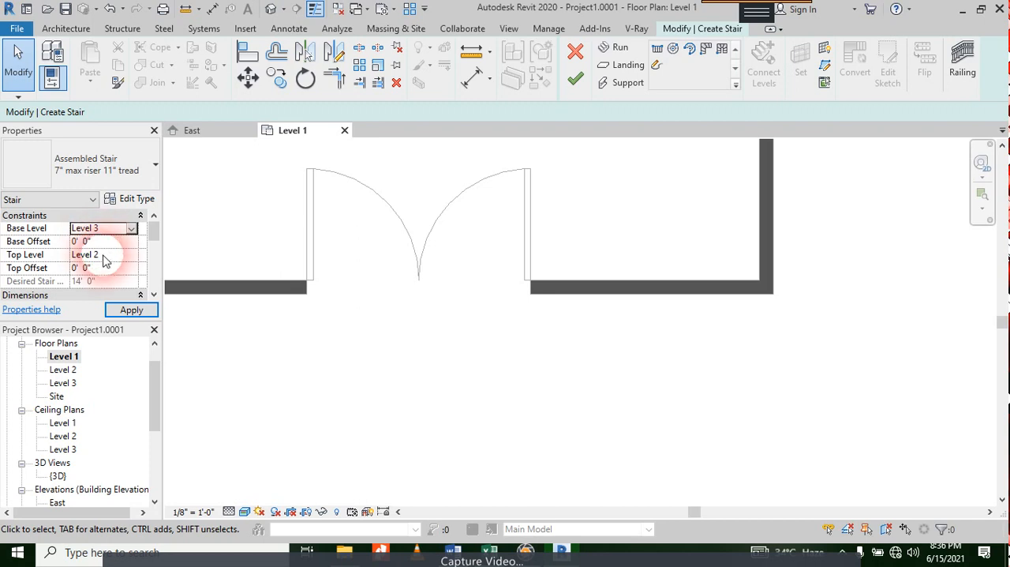
click(118, 254)
click(131, 254)
click(109, 290)
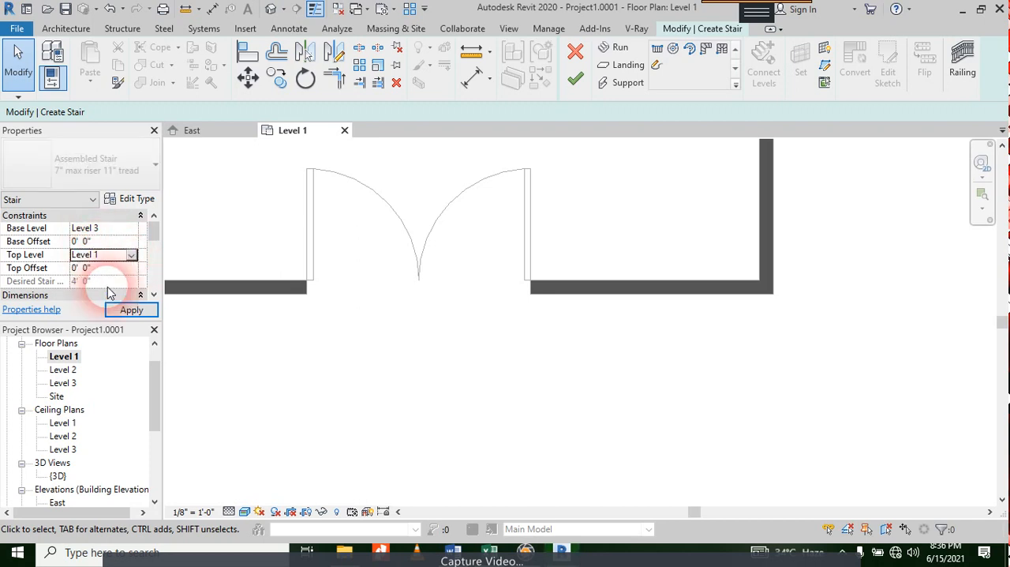
click(150, 311)
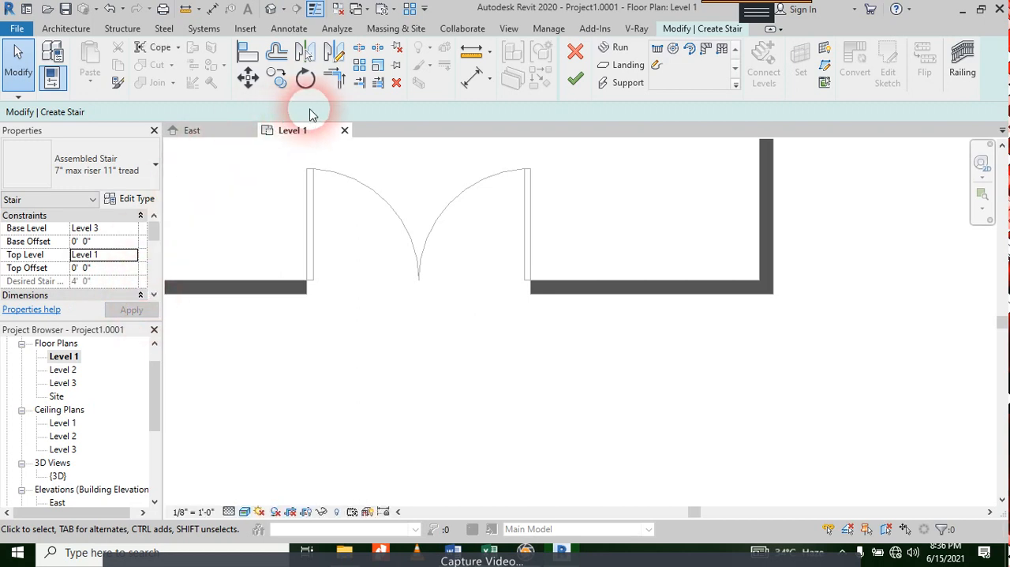
Step: Start a sketched run and draw its first boundary, about 4'-0" long, splaying outward at about 63° from the right entrance door's outer jamb
click(656, 65)
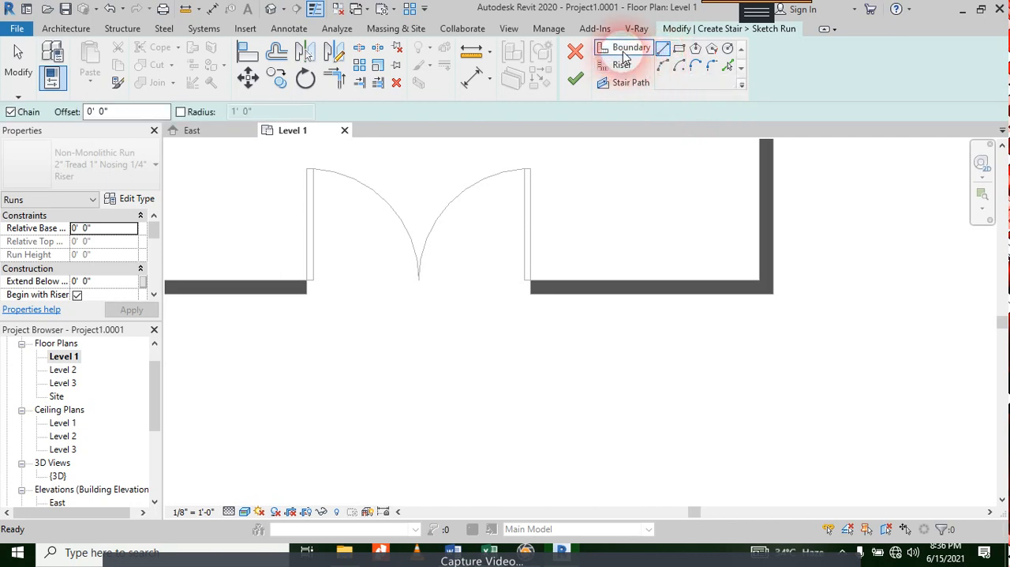
click(530, 297)
click(532, 300)
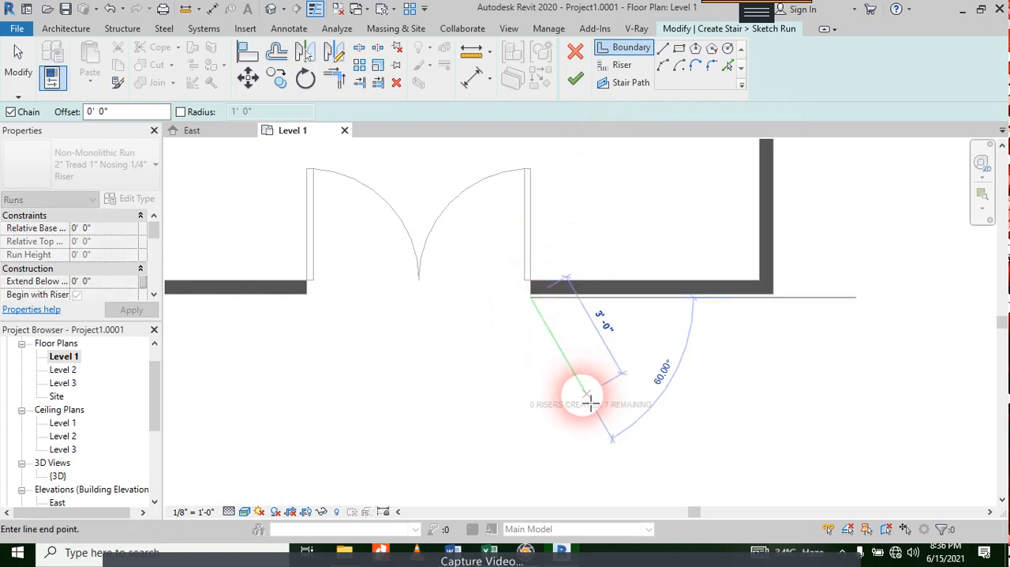
scroll(588, 397, down, 2)
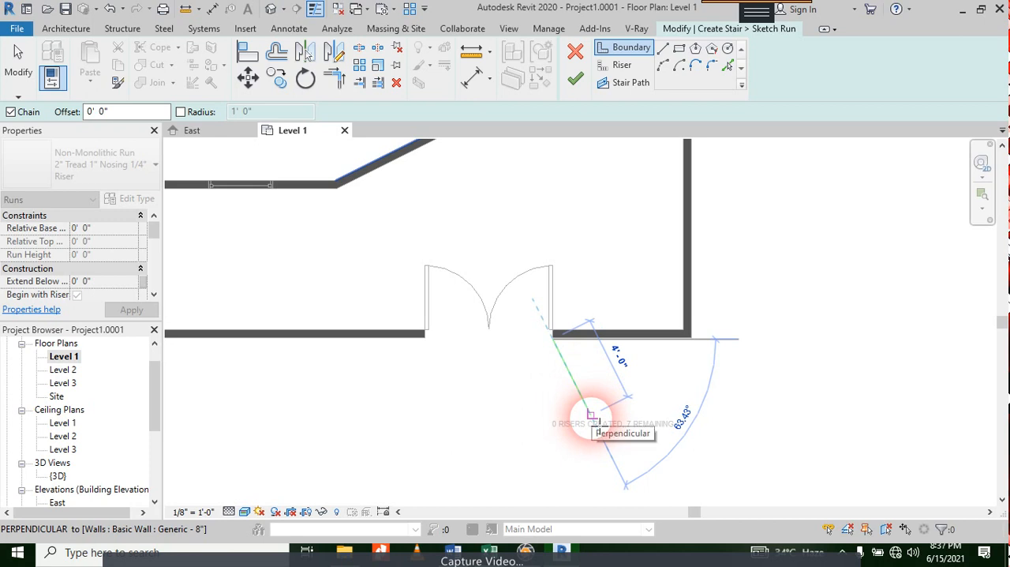
click(594, 417)
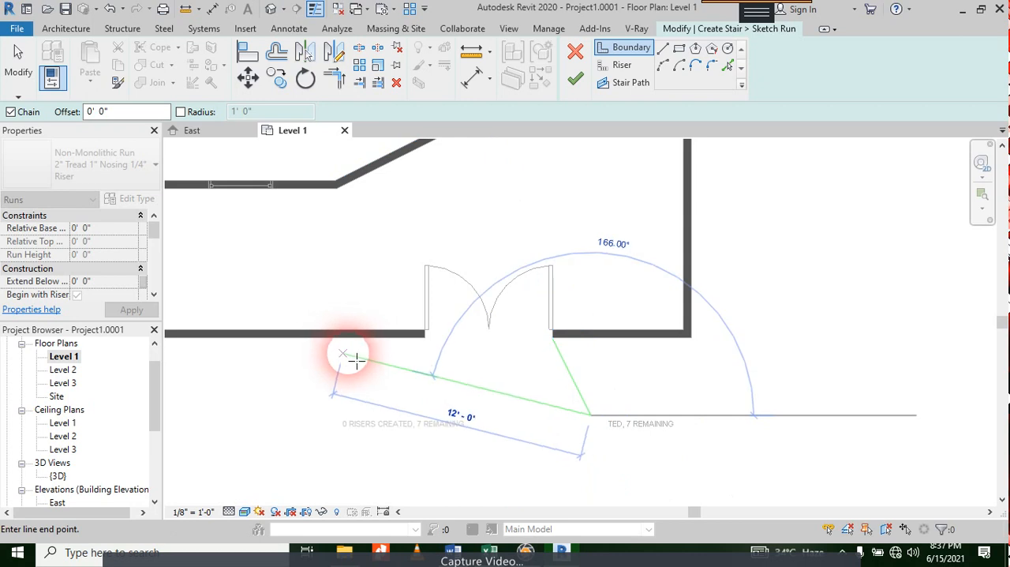
key(Escape)
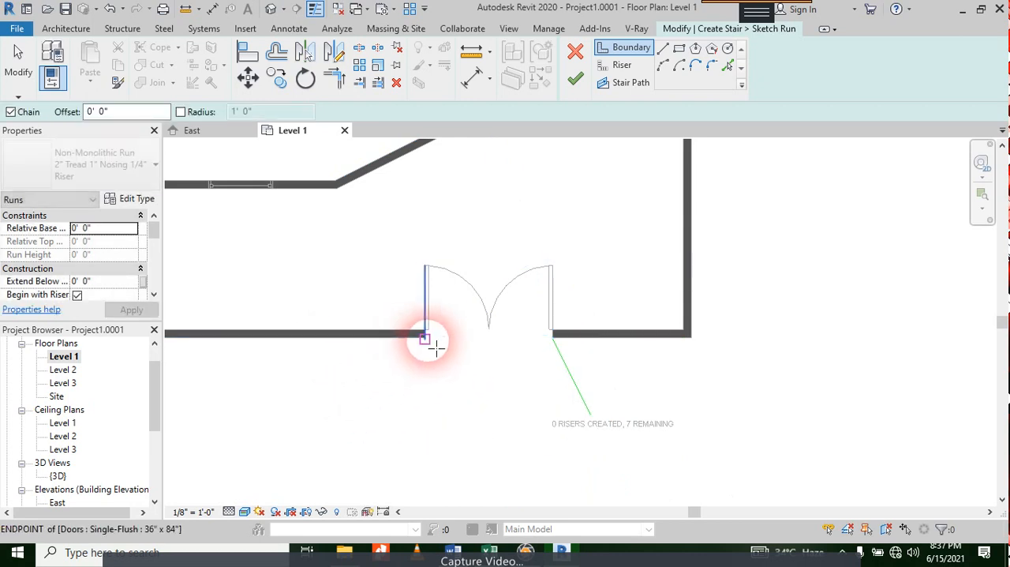
Step: Draw the opposite boundary line, about 4'-0" long, splaying outward at about 120° from the left entrance door's outer jamb
click(424, 339)
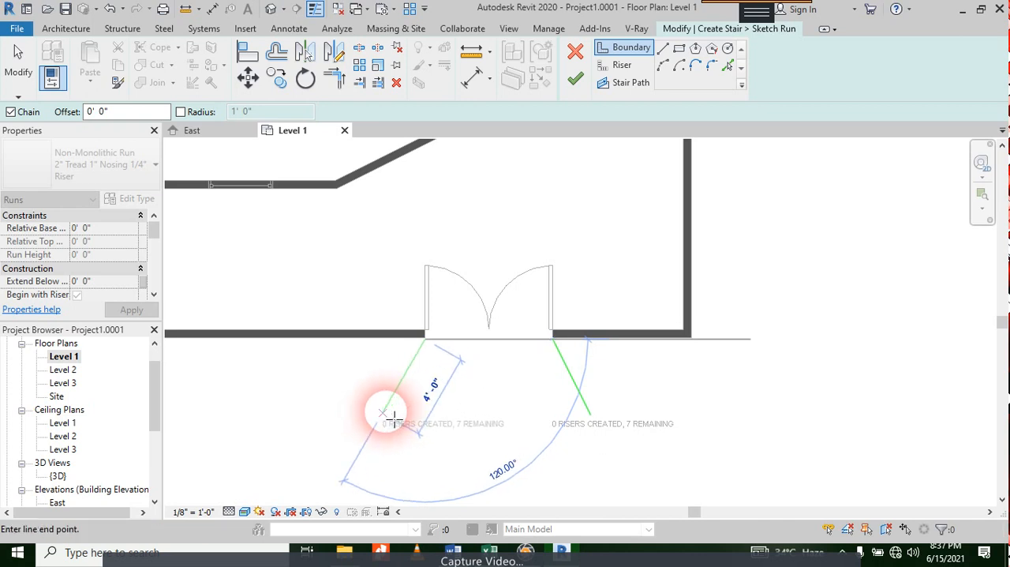
click(384, 412)
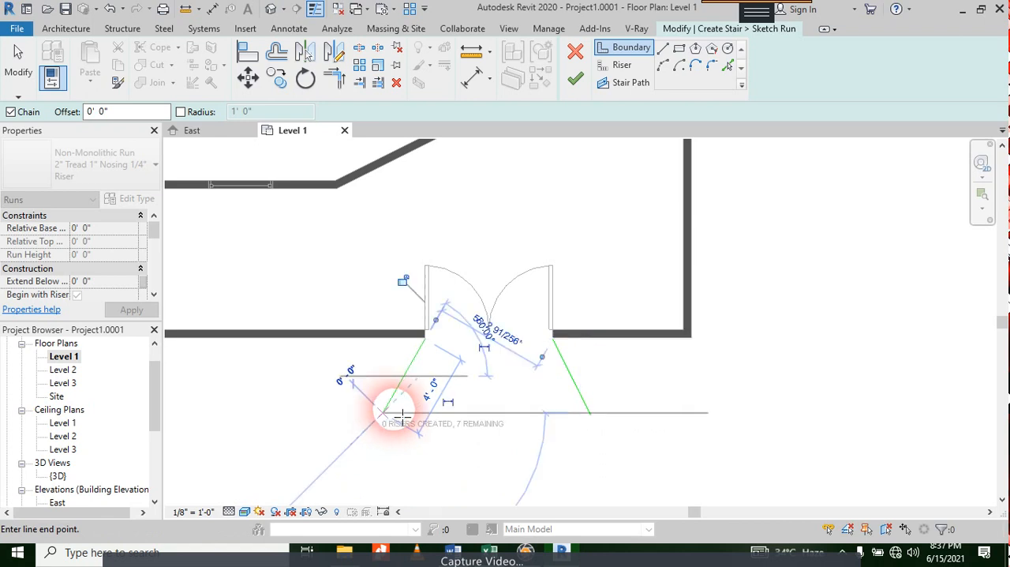
key(Escape)
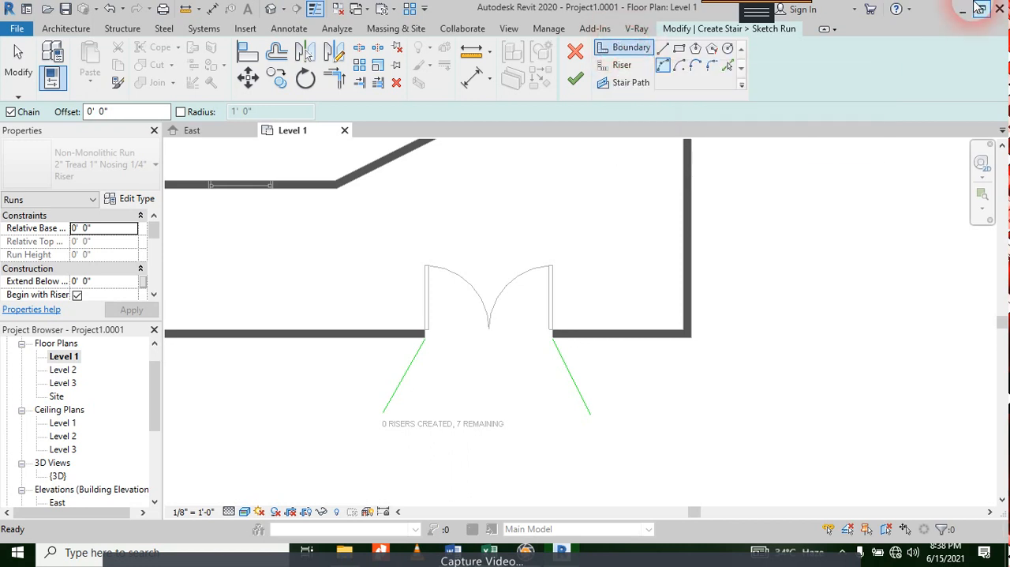
Step: Draw the first riser as an outward-bulging arc between the outer jambs of the two entrance doors, with a radius of about 6'-3"
click(624, 67)
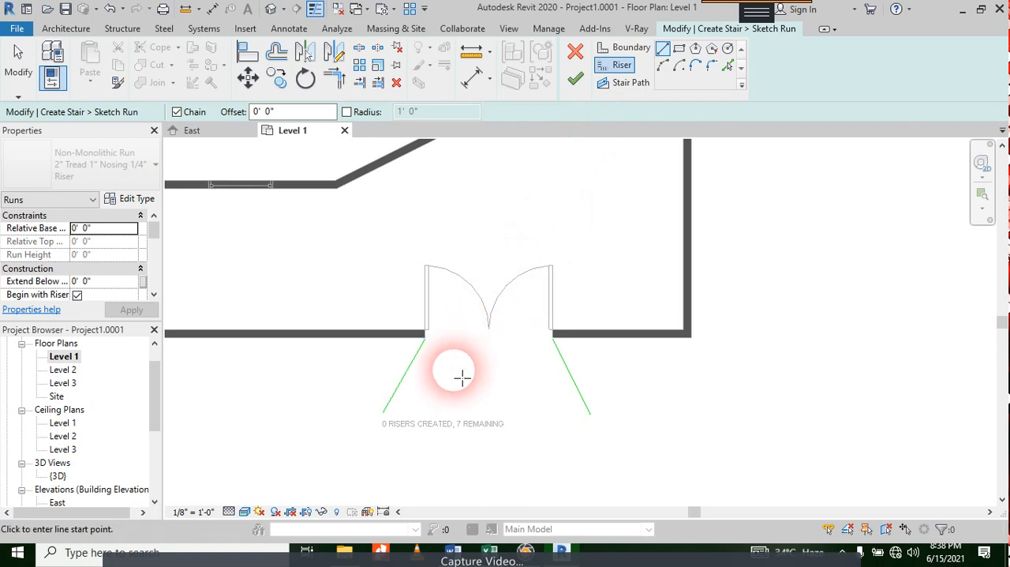
scroll(442, 354, up, 2)
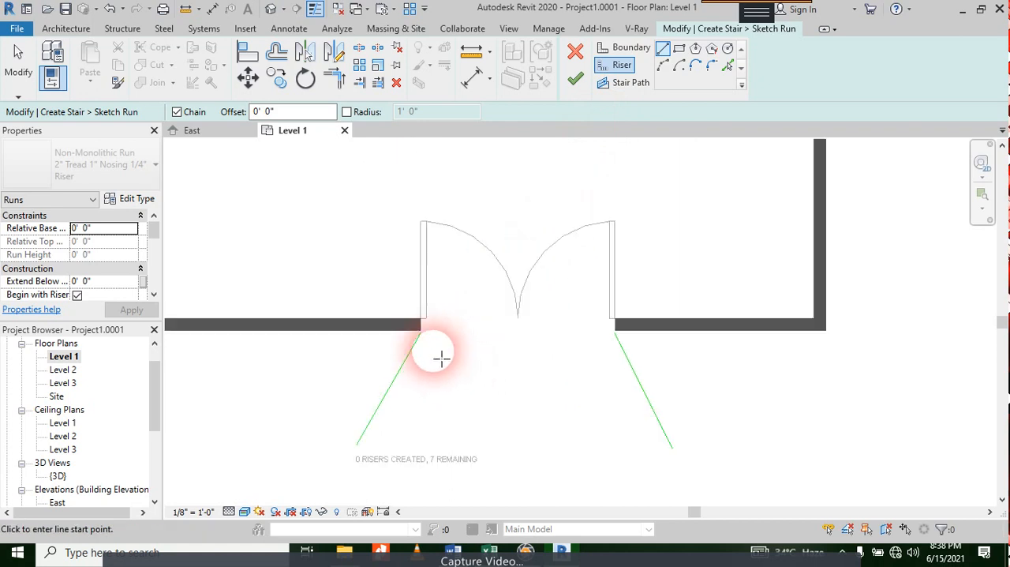
click(663, 66)
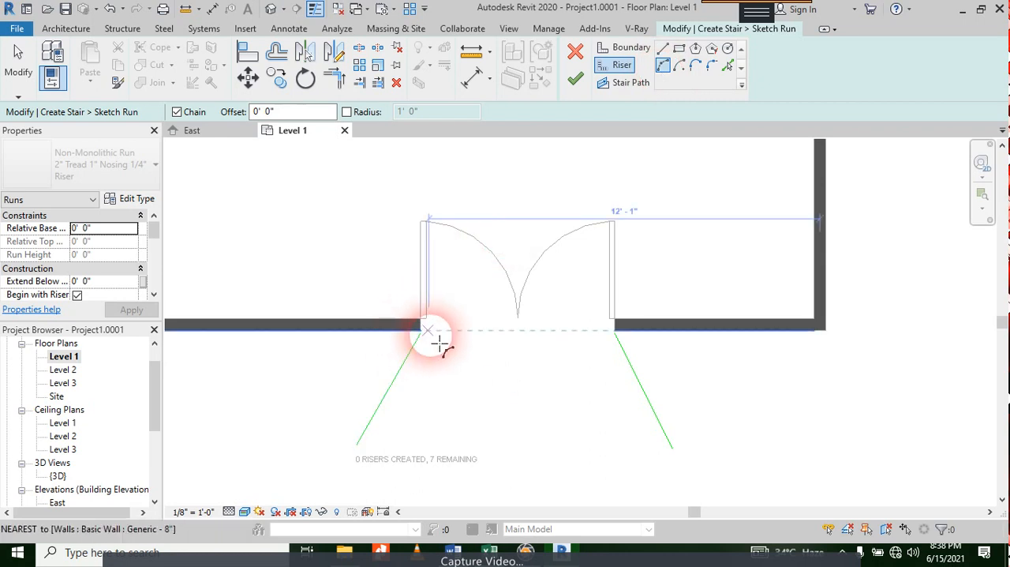
scroll(430, 340, up, 4)
scroll(406, 354, up, 2)
click(410, 312)
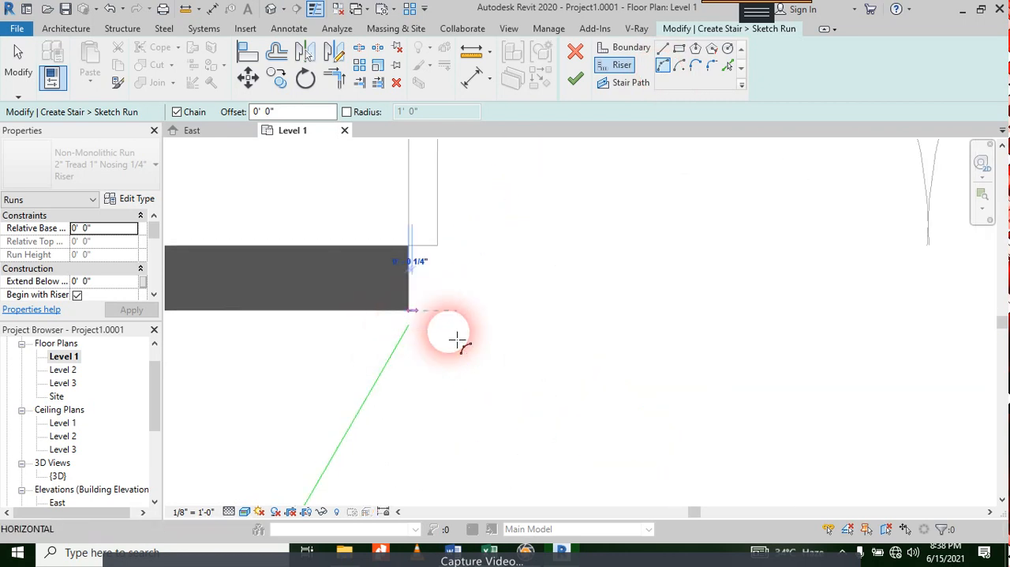
scroll(541, 319, down, 3)
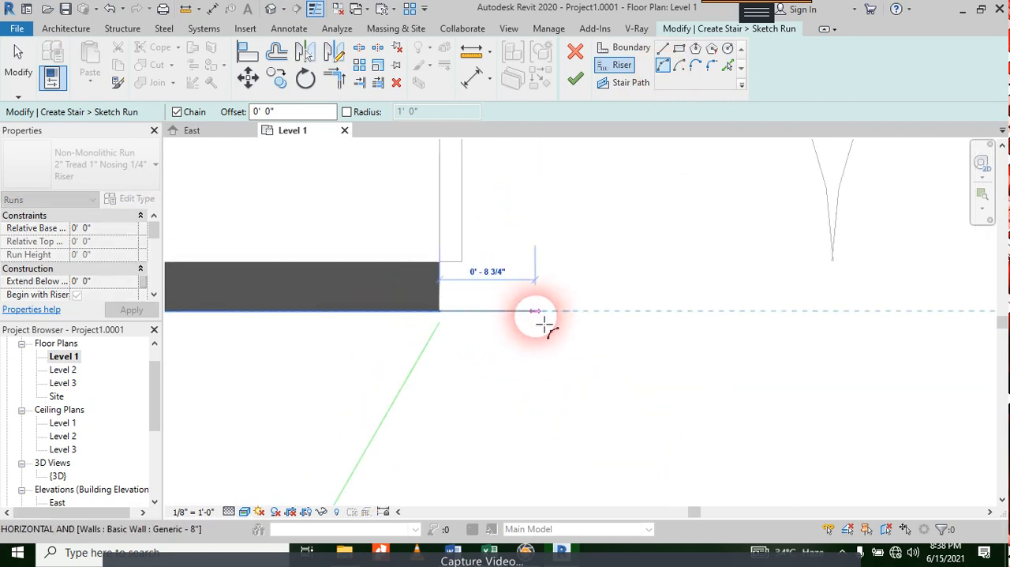
middle_drag(846, 330, 463, 336)
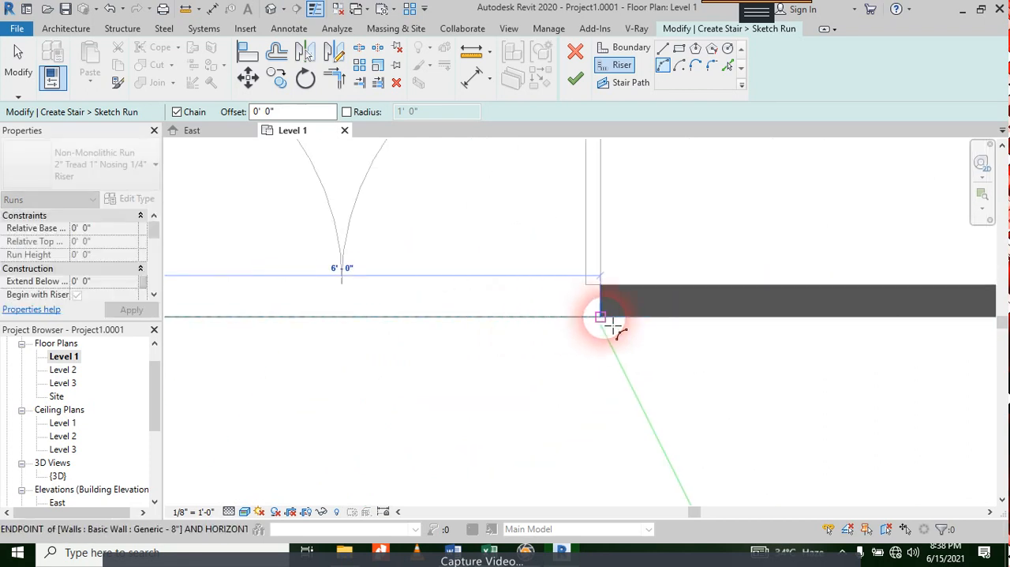
scroll(612, 324, up, 4)
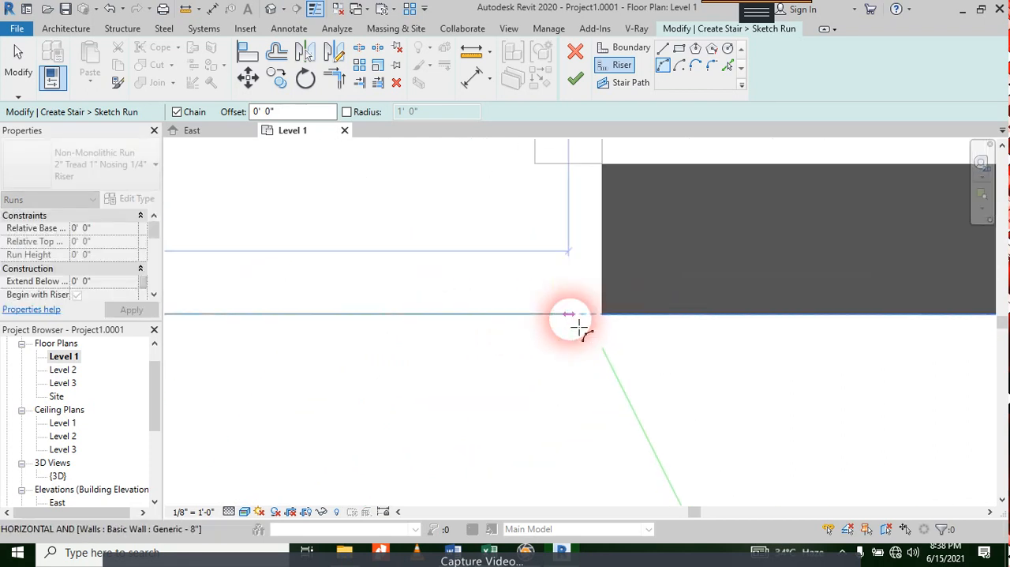
click(622, 312)
scroll(543, 285, down, 4)
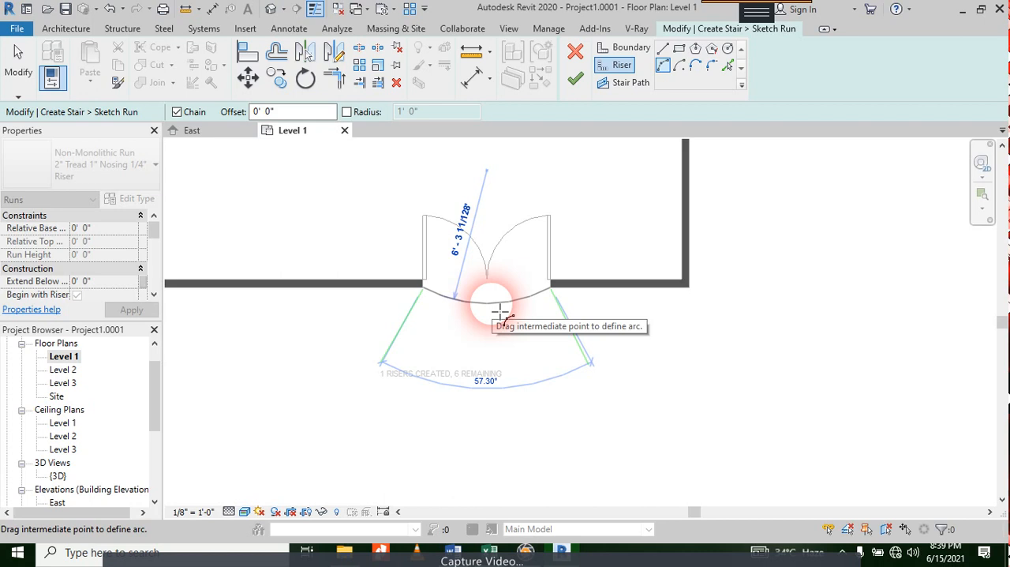
click(501, 313)
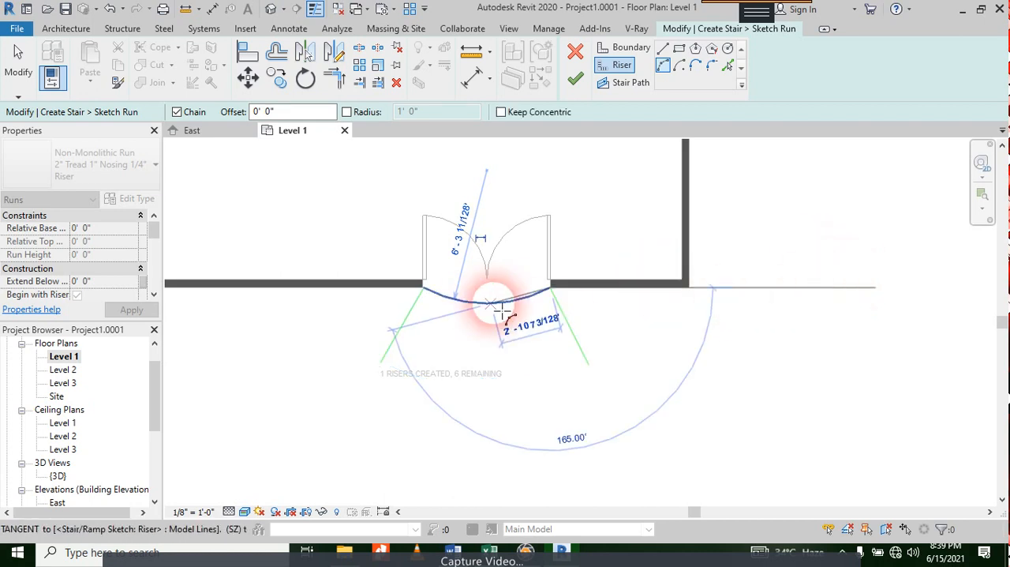
key(Escape)
click(490, 310)
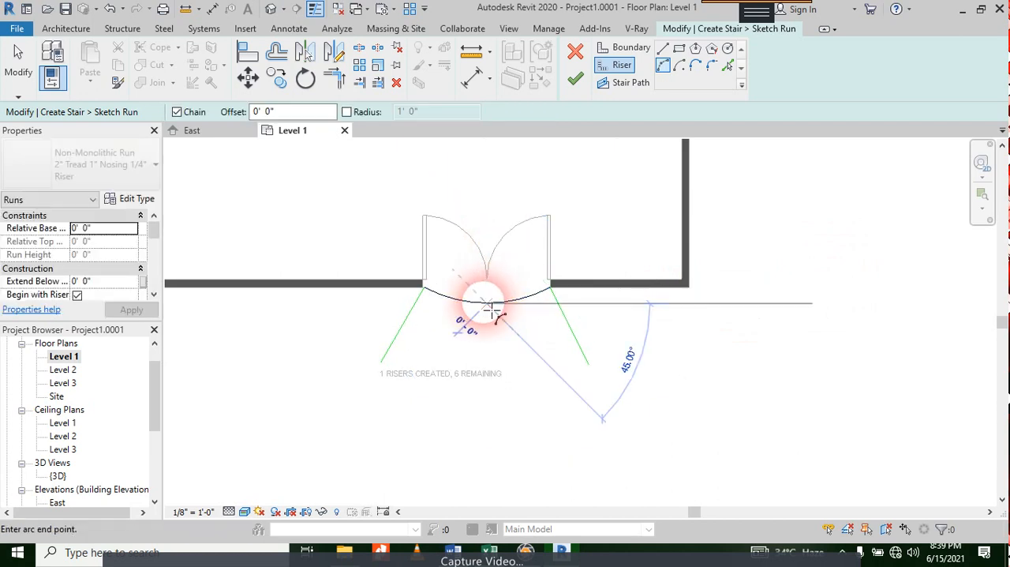
key(Escape)
key(Escape)
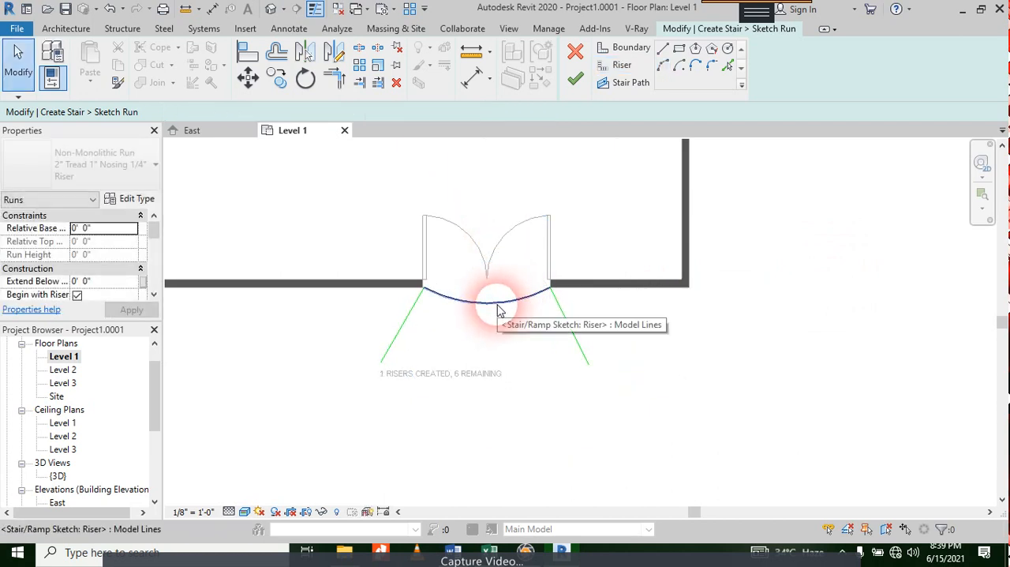
Step: Offset the arc riser outward by 0'-11" as a copy, and repeat from the copy to make the second and third risers
click(497, 311)
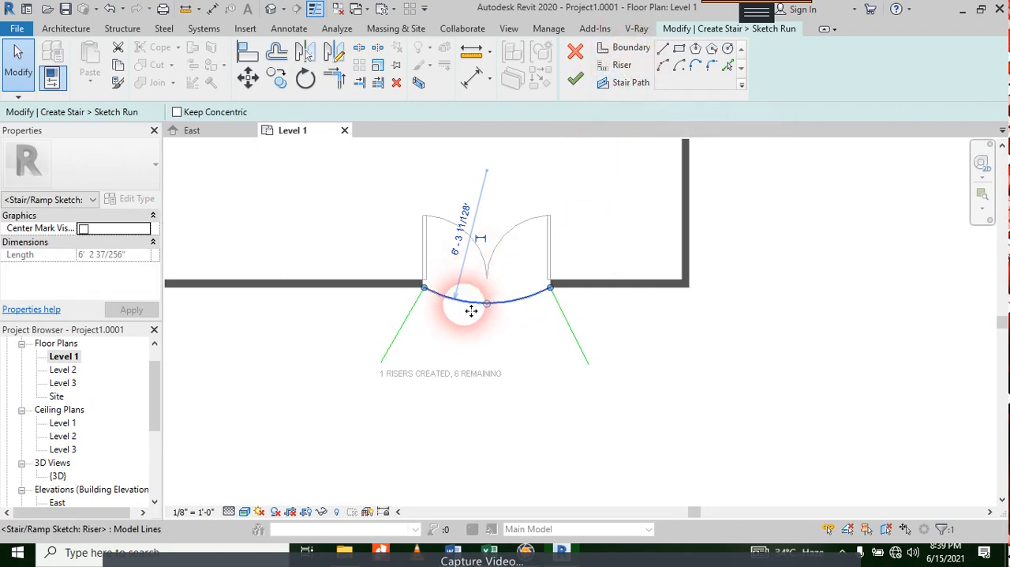
click(282, 57)
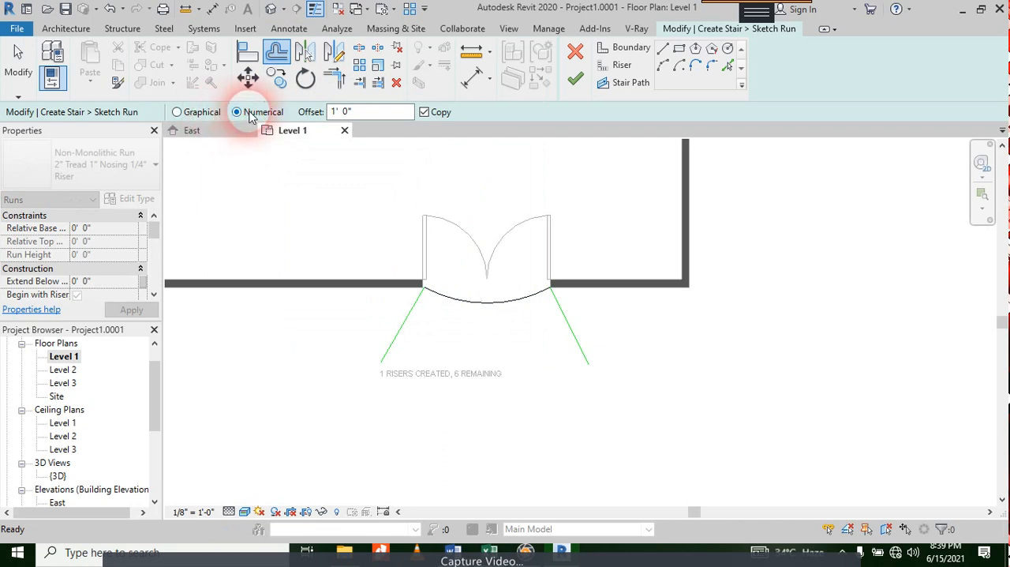
click(336, 113)
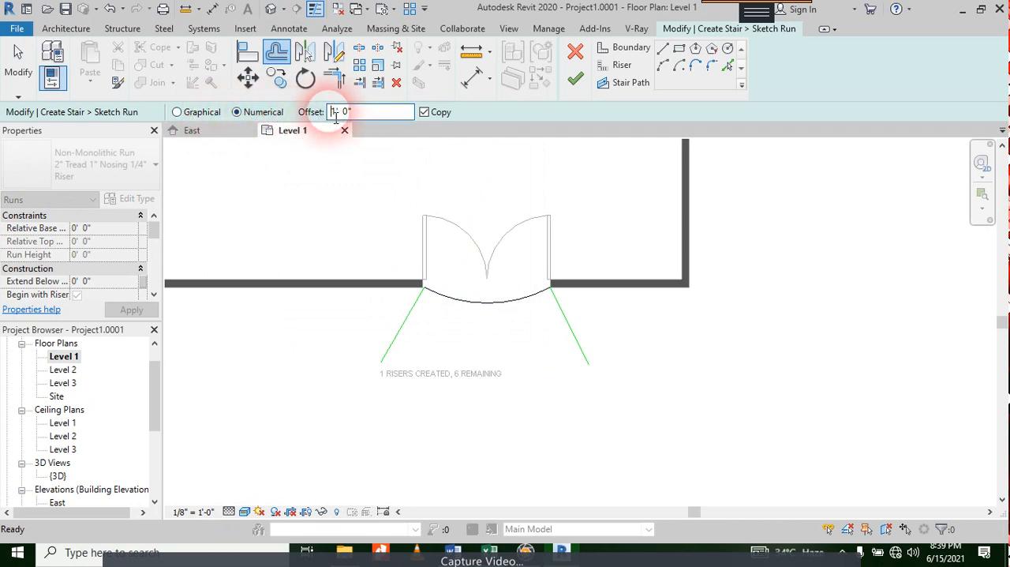
text(0)
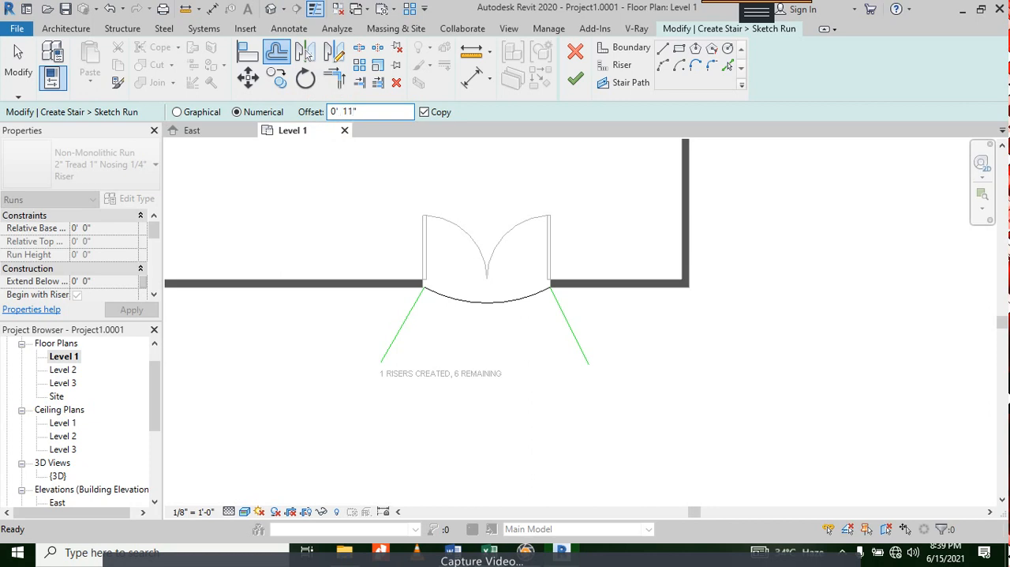
click(424, 115)
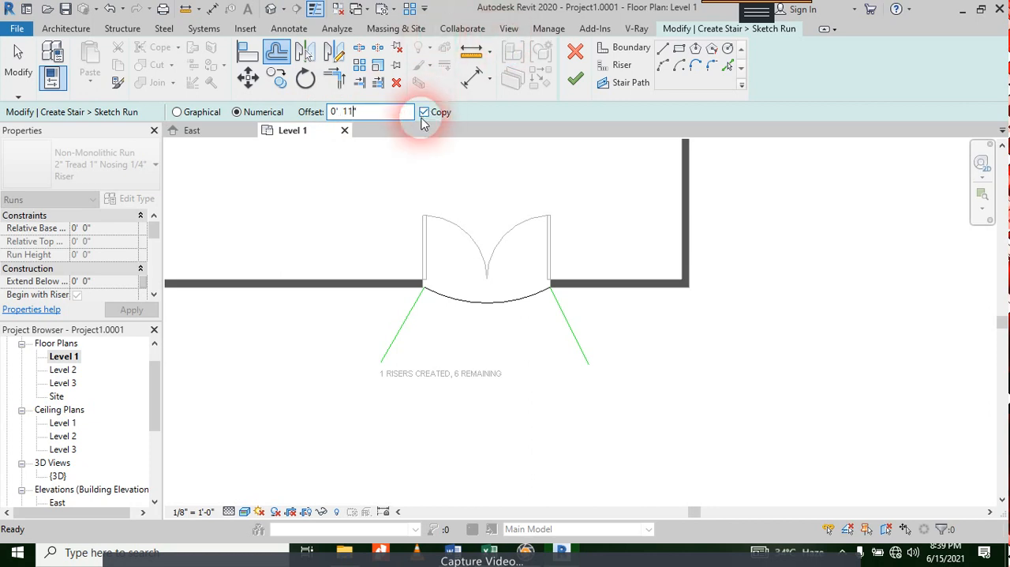
click(485, 312)
click(486, 322)
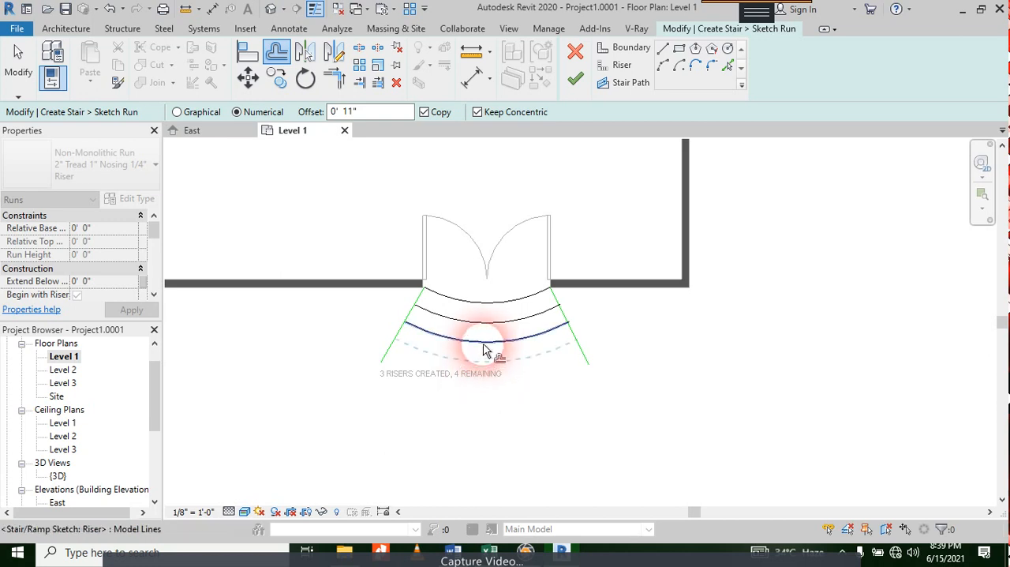
Step: Keep offsetting the outermost riser outward by 0'-11" as concentric copies until the run has seven risers
click(485, 350)
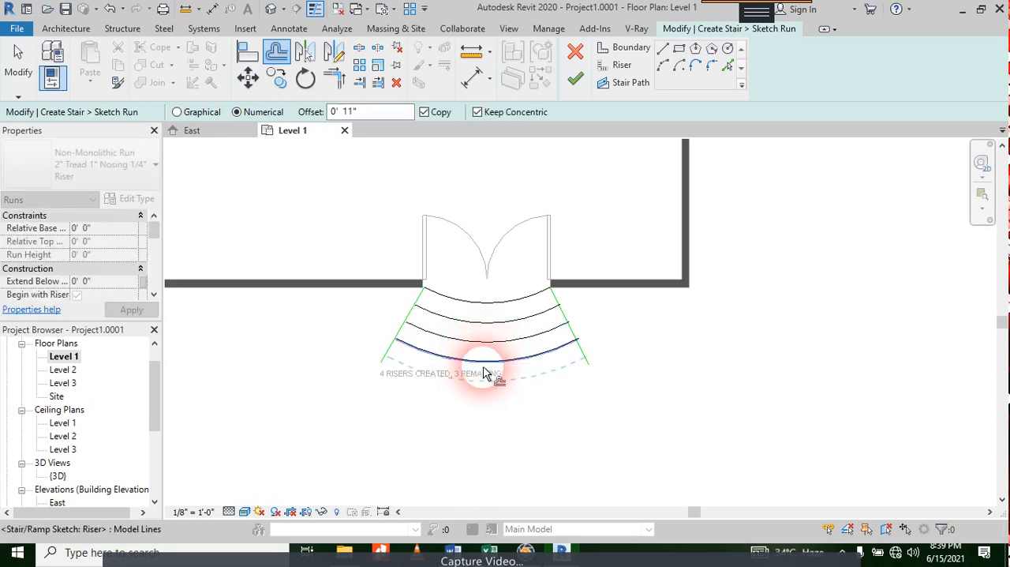
click(481, 368)
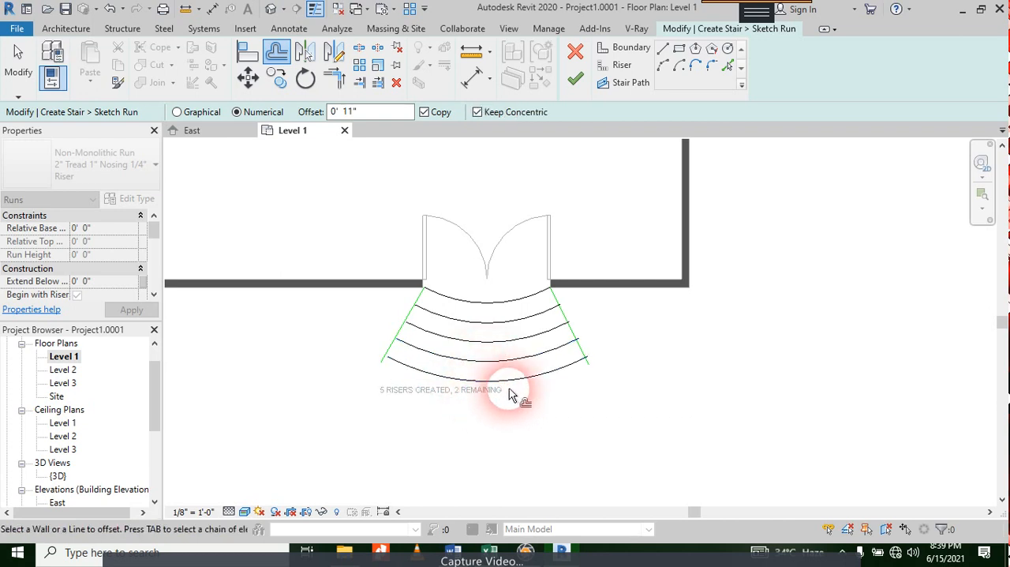
click(514, 392)
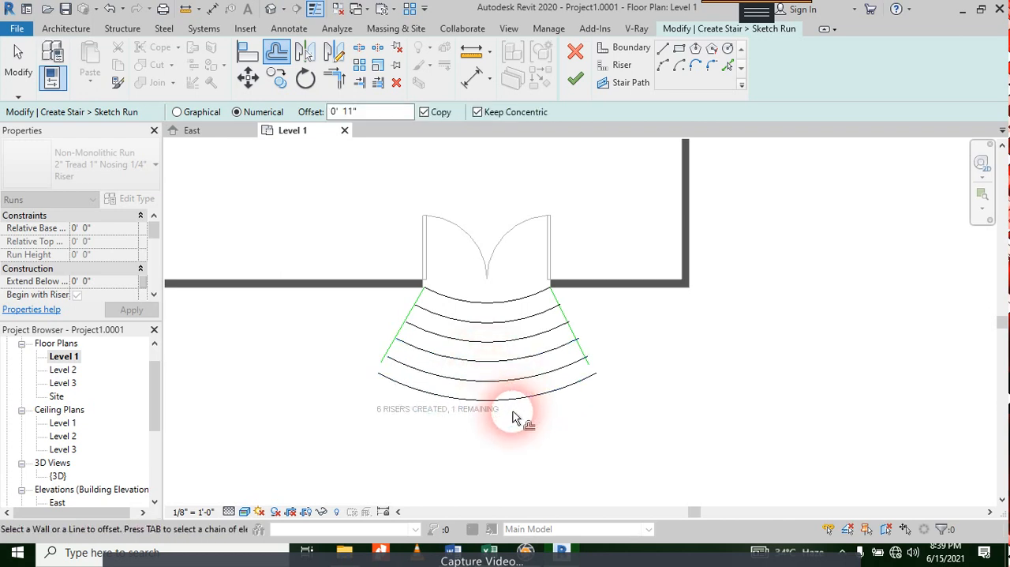
click(516, 409)
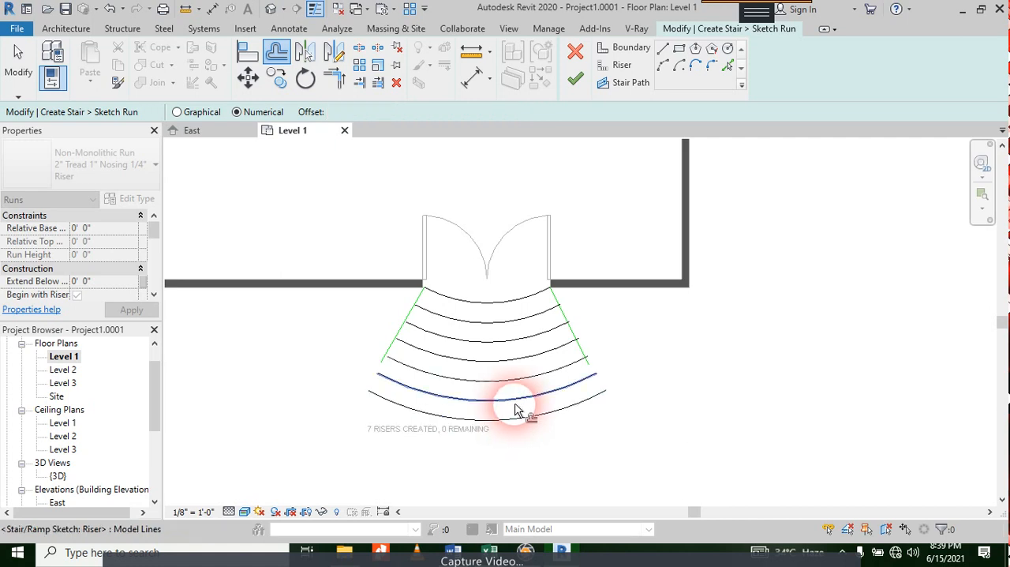
key(Escape)
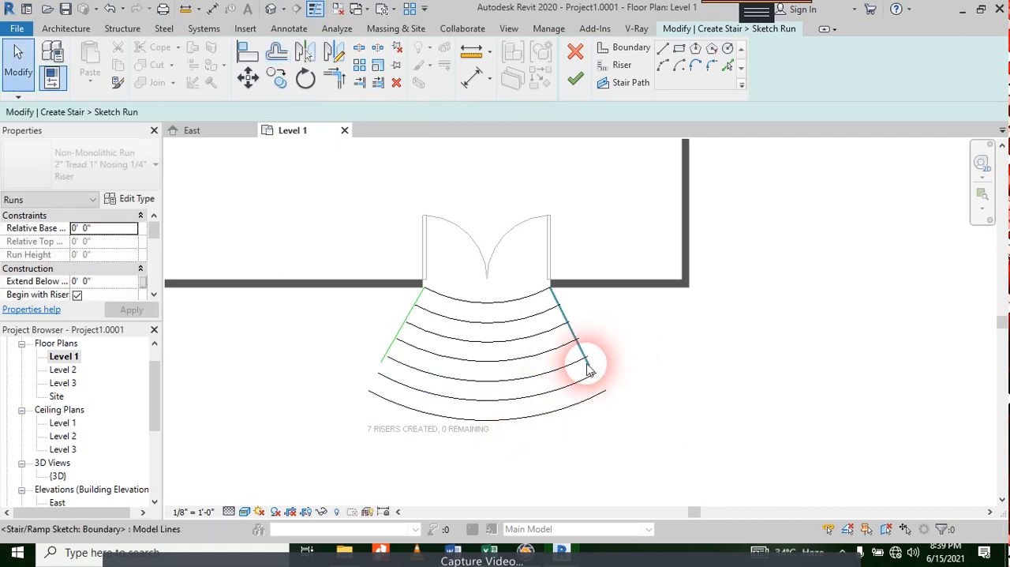
Step: Lengthen both splayed boundary lines to 6'-0" so they reach past the outermost riser
click(596, 393)
scroll(599, 392, up, 2)
click(587, 354)
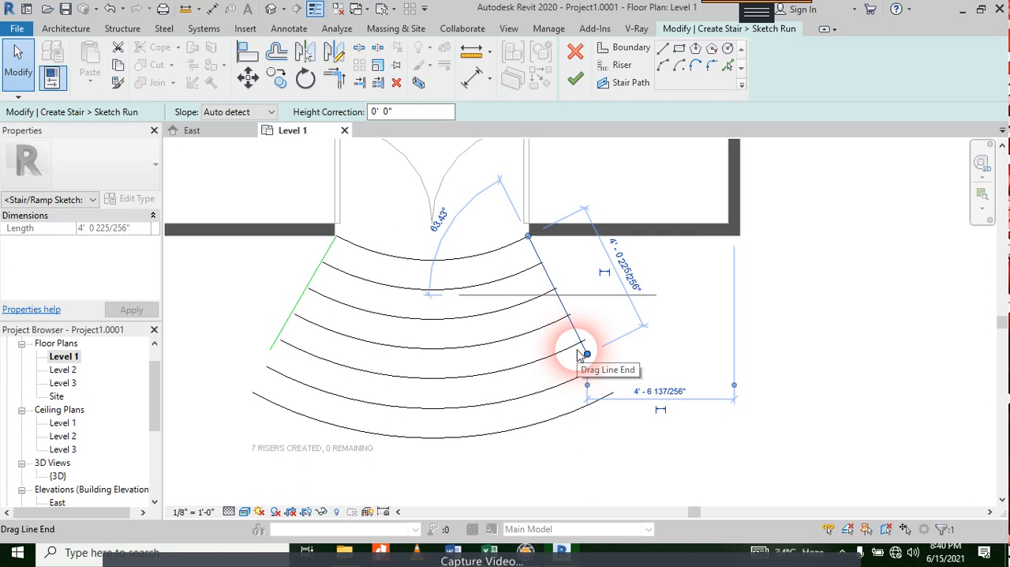
drag(587, 360, 616, 410)
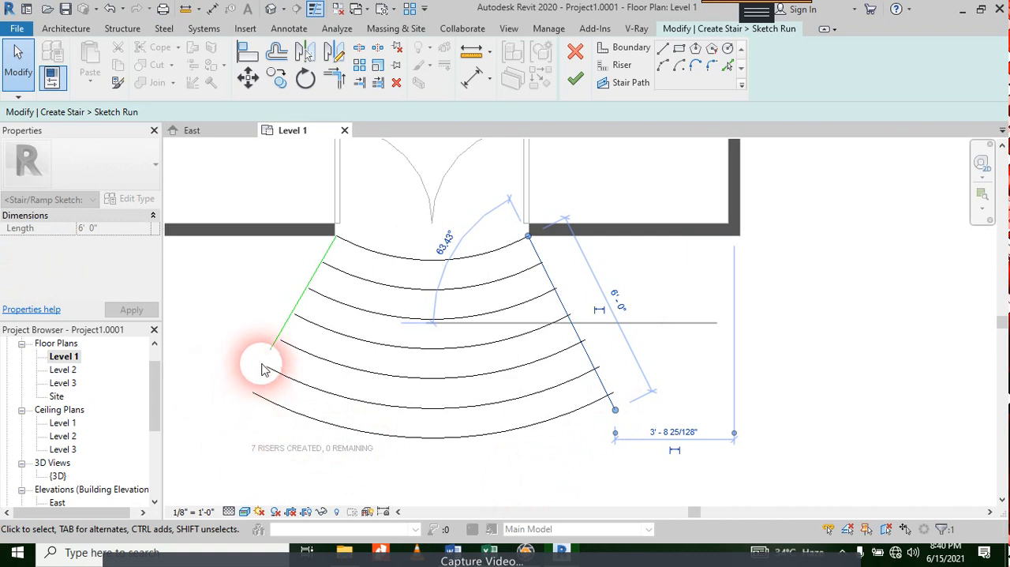
drag(276, 348, 238, 404)
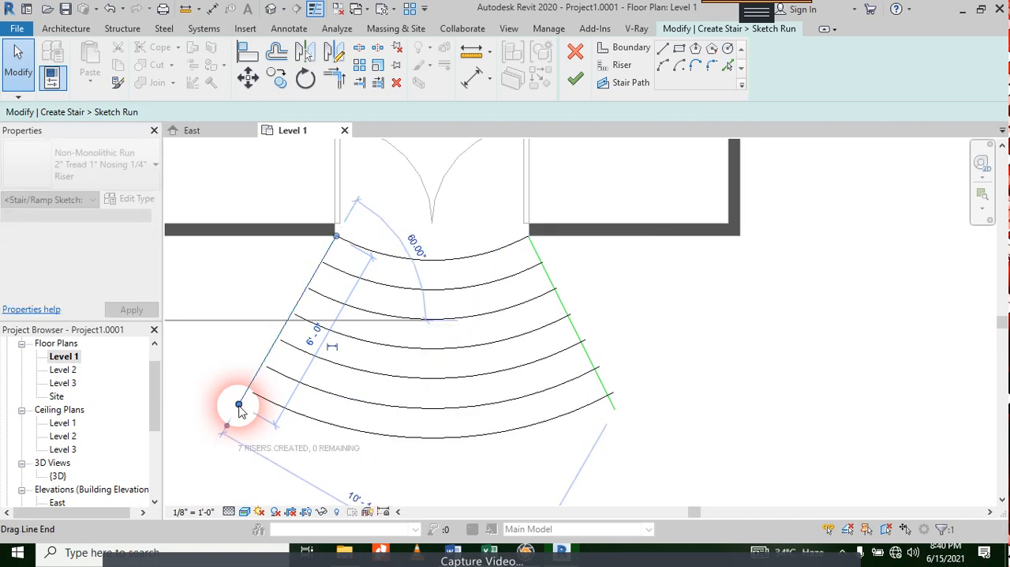
click(641, 338)
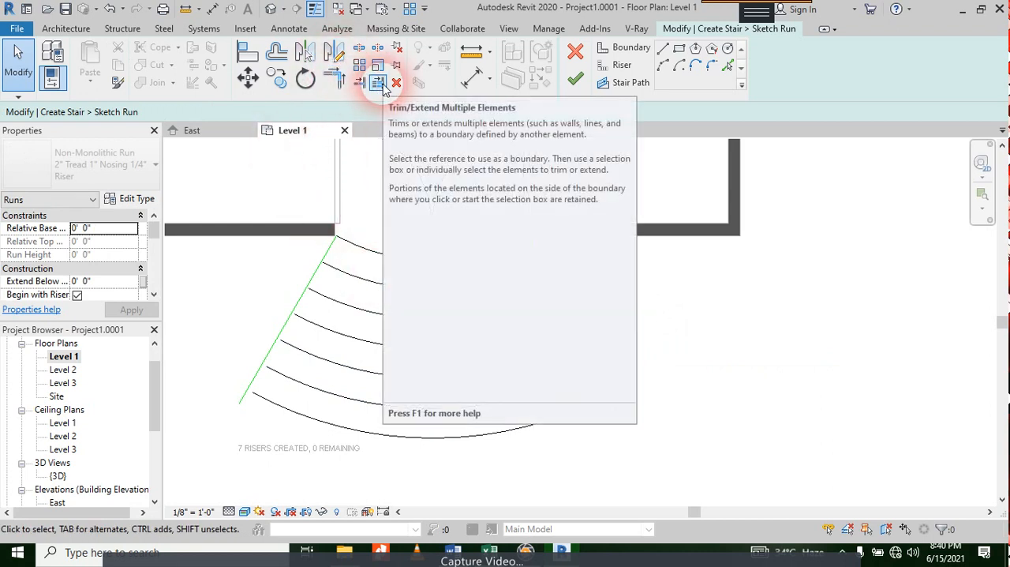
Step: Trim the six offset risers to the right boundary line with Trim/Extend Multiple Elements, keeping the parts inside the run
click(378, 84)
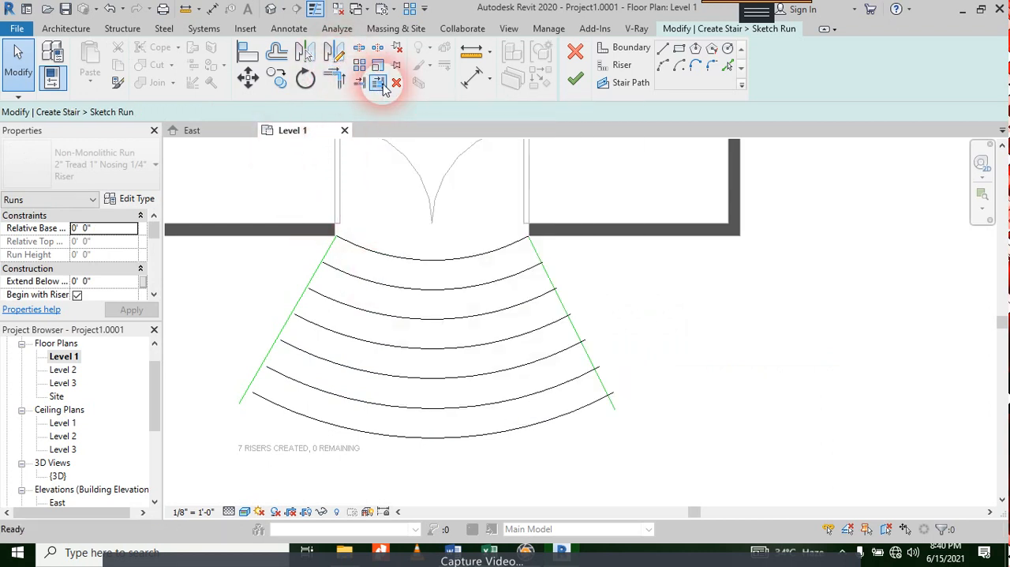
click(602, 388)
click(592, 402)
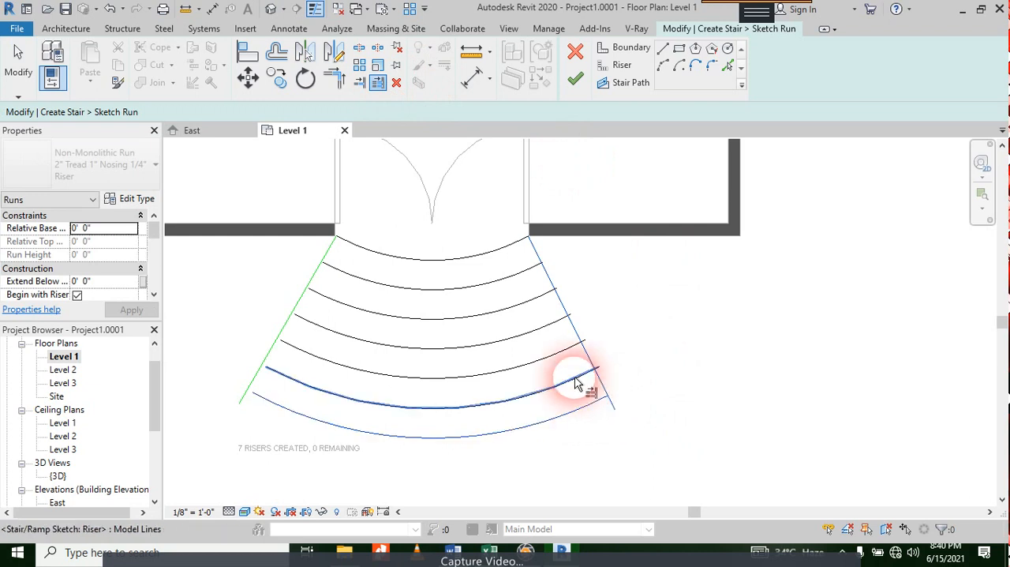
click(574, 374)
click(560, 349)
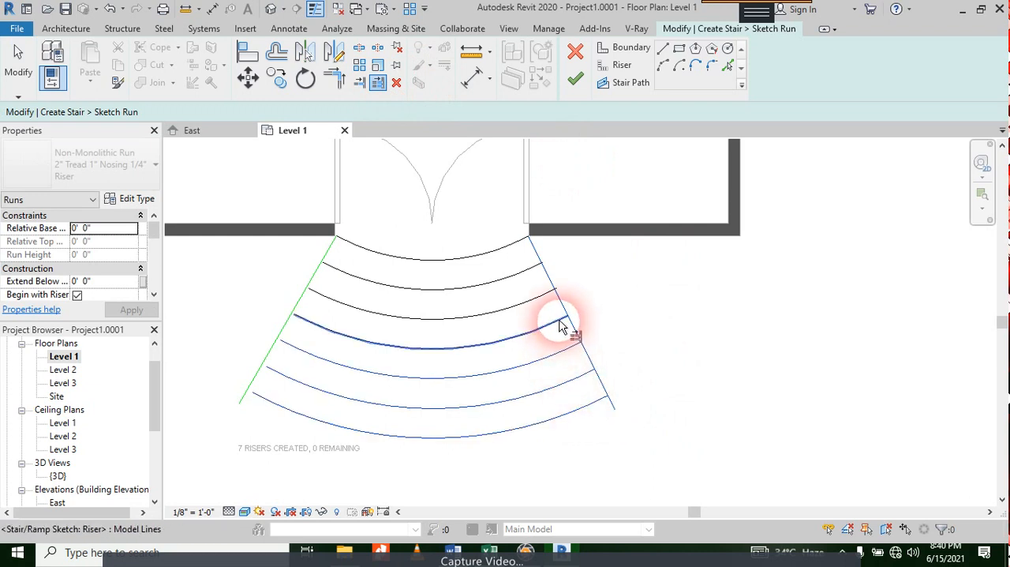
click(564, 320)
click(550, 303)
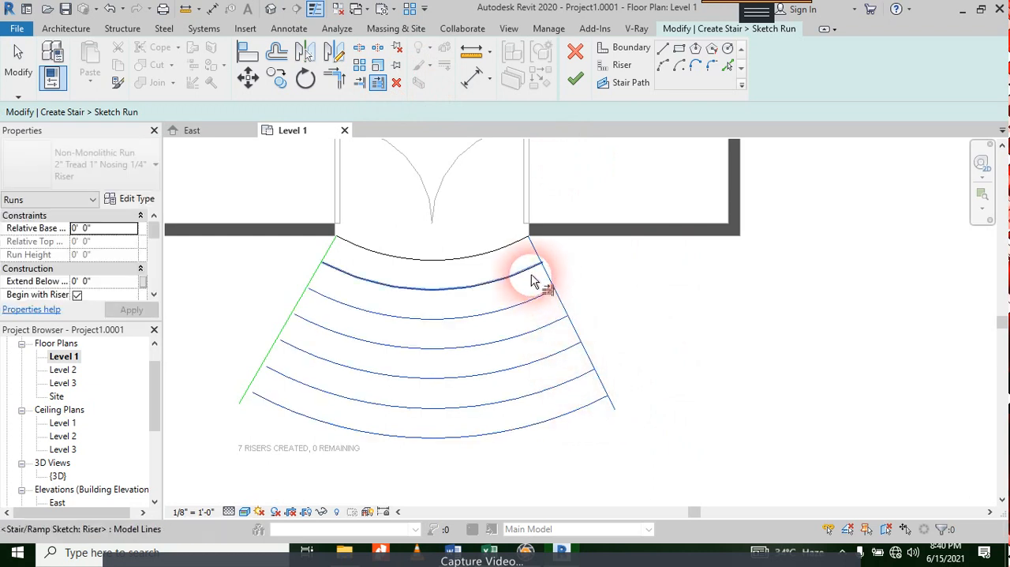
click(532, 279)
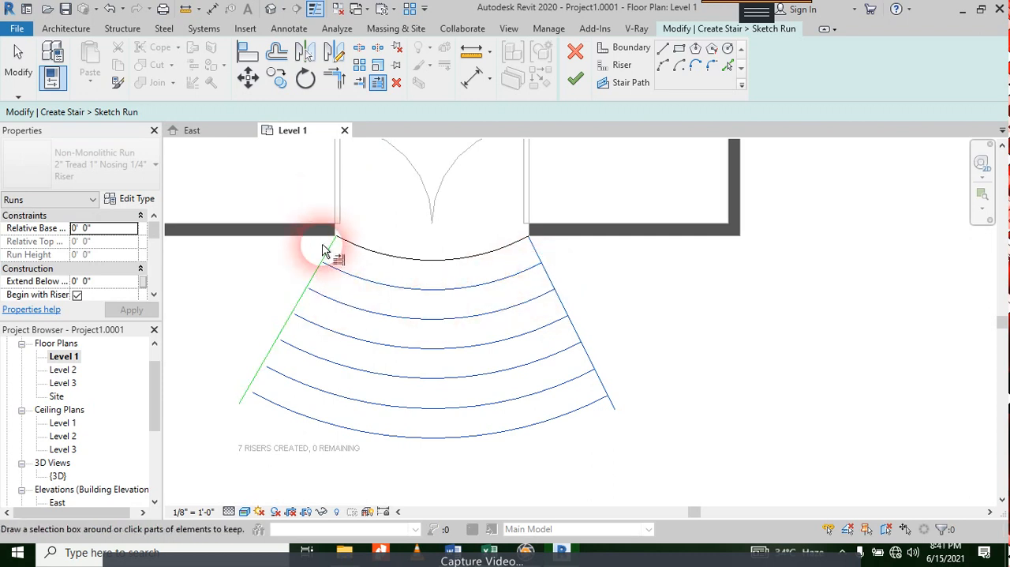
key(Escape)
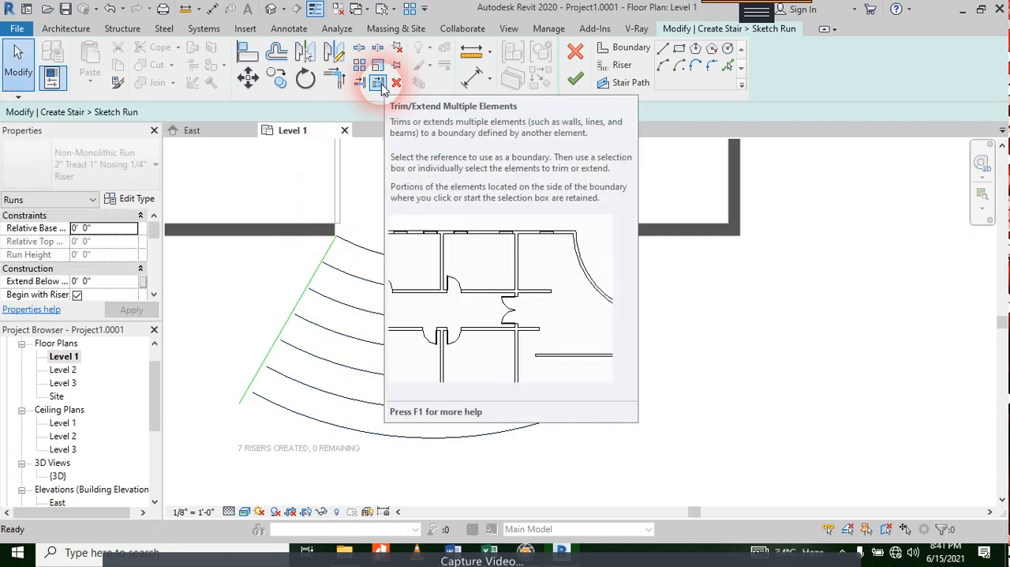
Step: Extend the six offset risers to the left splayed boundary line with Trim/Extend Multiple Elements
click(377, 82)
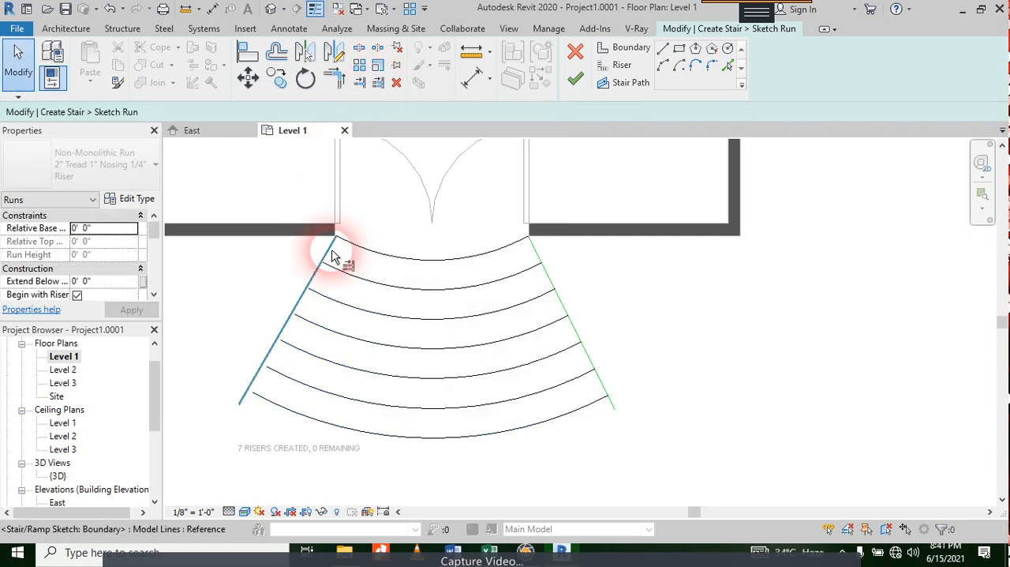
click(307, 293)
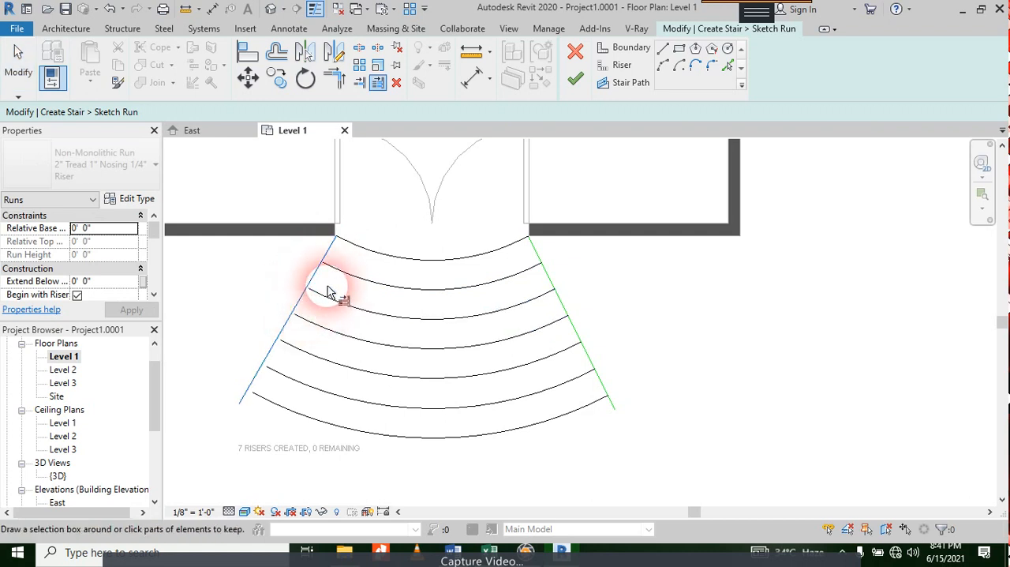
click(337, 274)
click(326, 300)
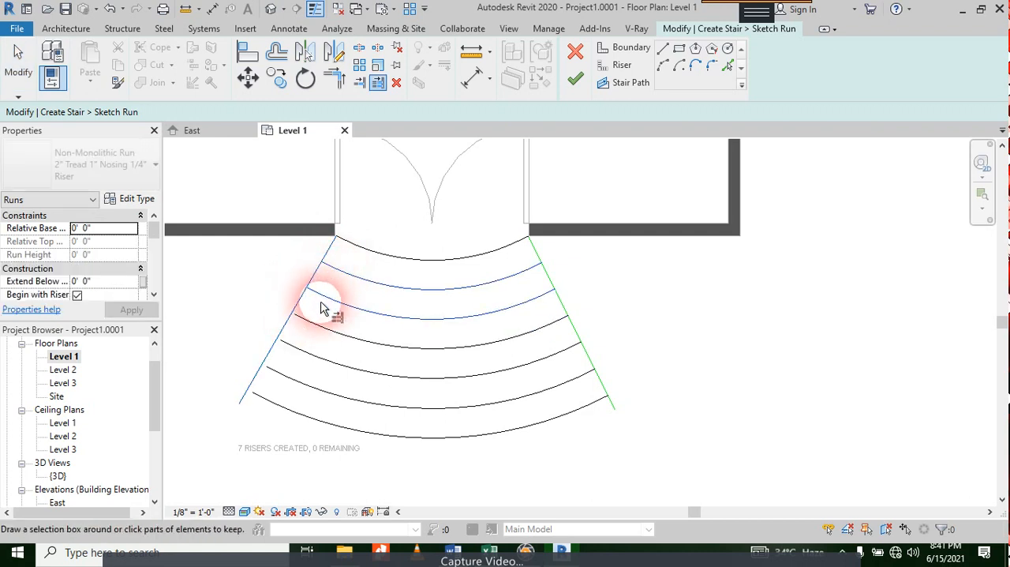
click(312, 330)
click(311, 356)
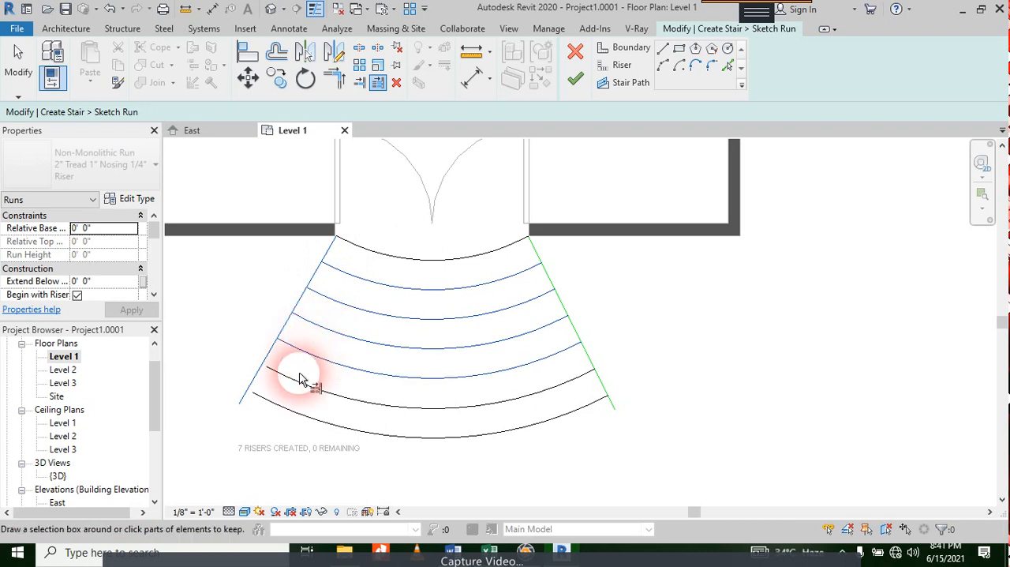
click(294, 385)
click(281, 409)
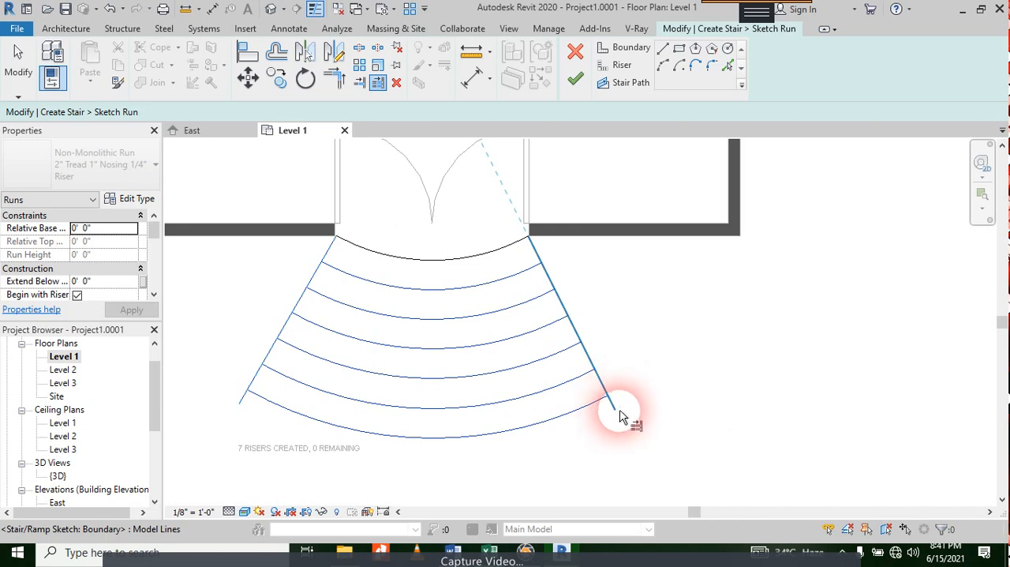
click(614, 416)
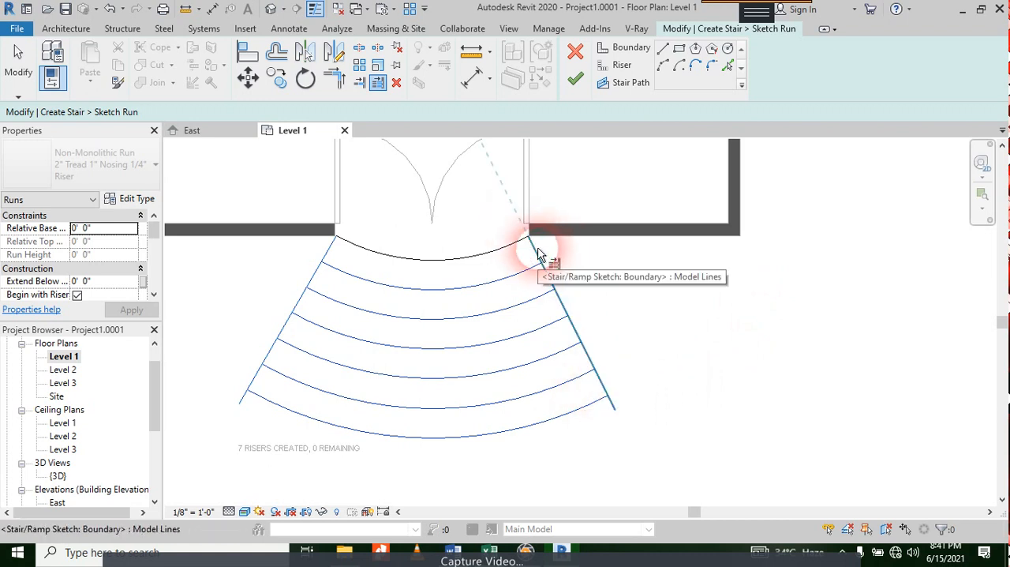
Step: Finish the run sketch and complete the entrance stair
click(580, 79)
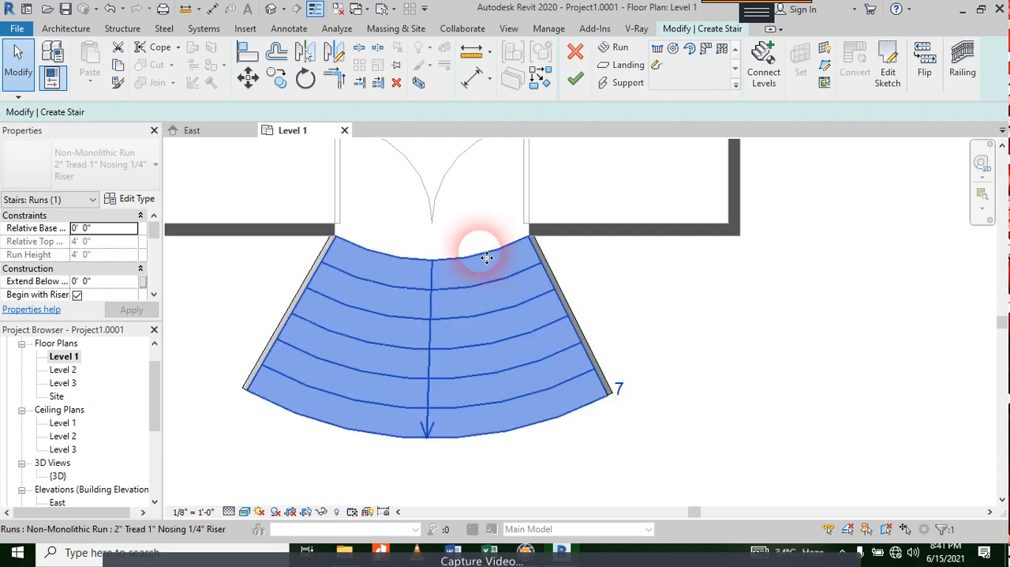
click(575, 79)
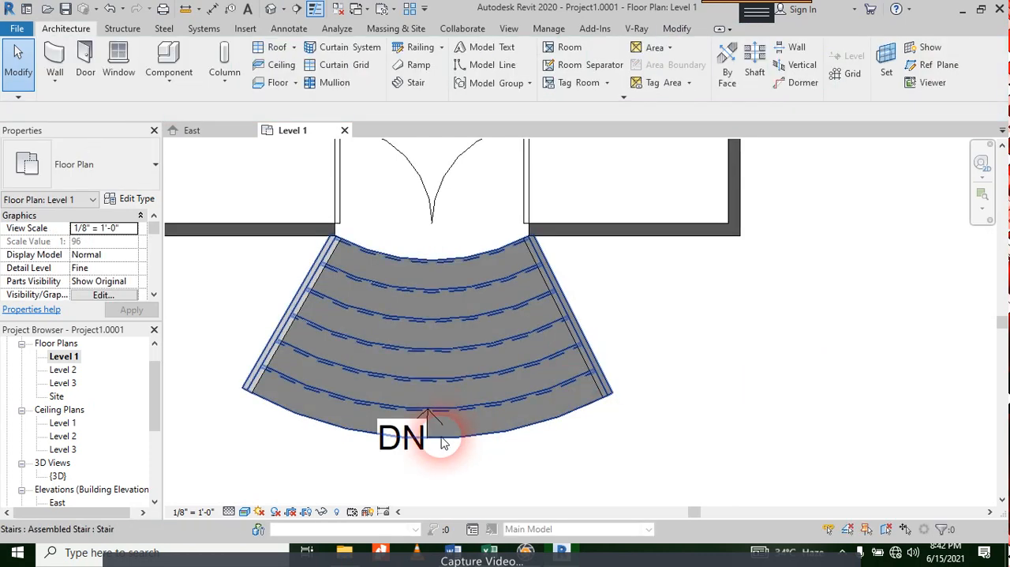
Step: Open the 3D view and examine the new stair's slope and railings at the entrance doors
click(422, 266)
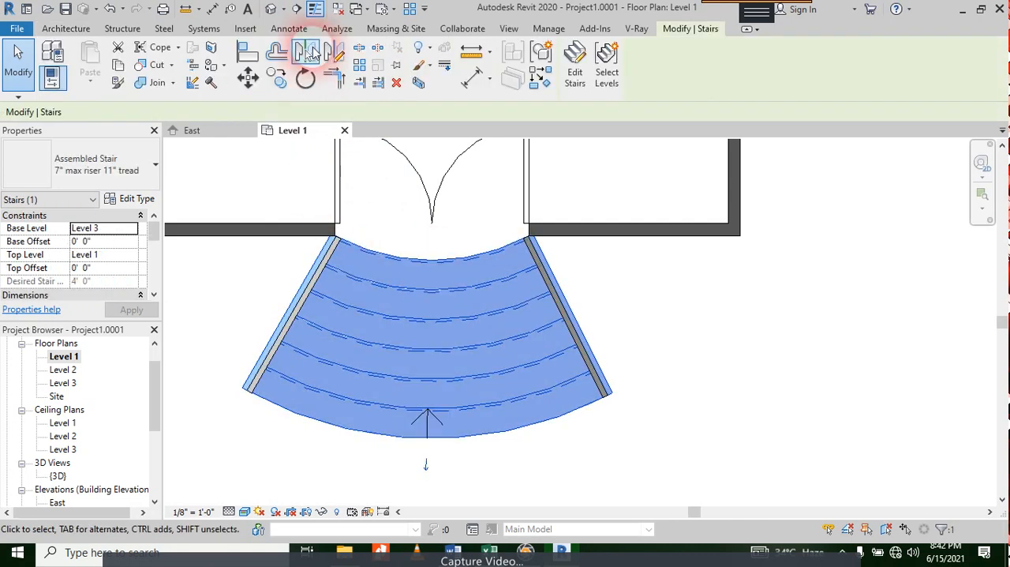
click(273, 11)
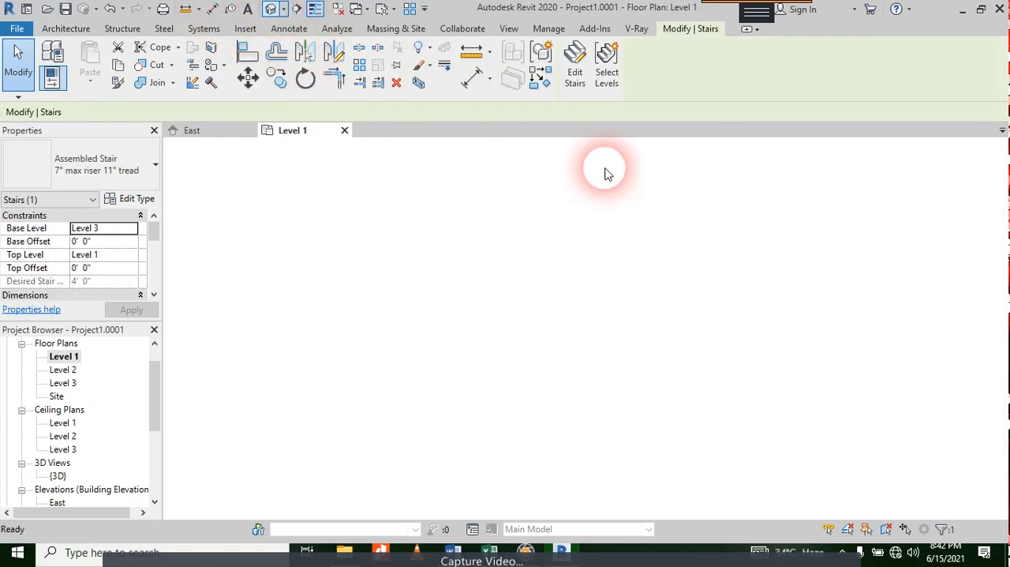
scroll(582, 402, up, 3)
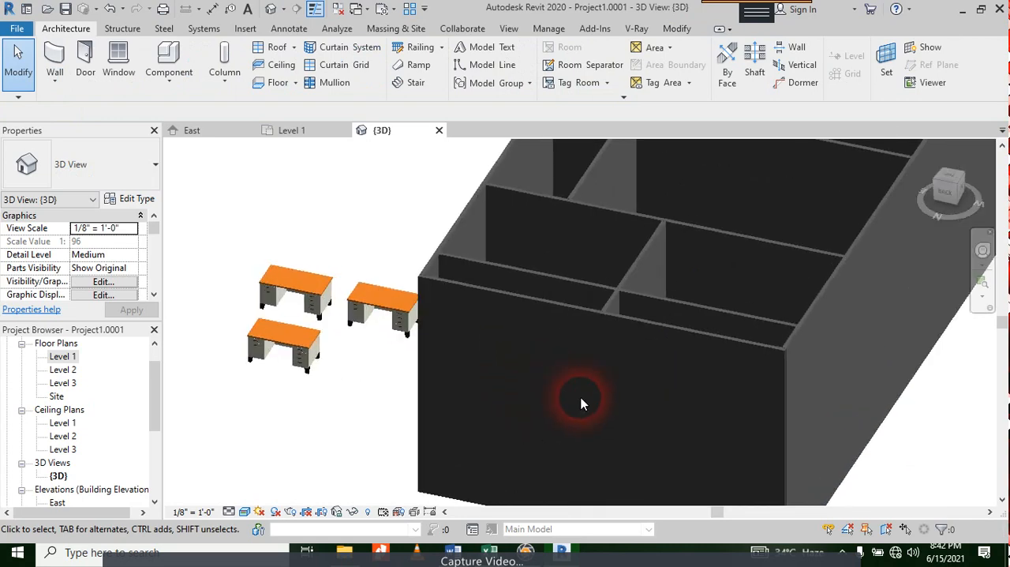
scroll(564, 388, down, 5)
shift+middle_drag(563, 387, 568, 435)
mouse_move(773, 431)
shift+middle_down()
mouse_move(769, 408)
mouse_move(695, 411)
mouse_move(778, 421)
shift+middle_up()
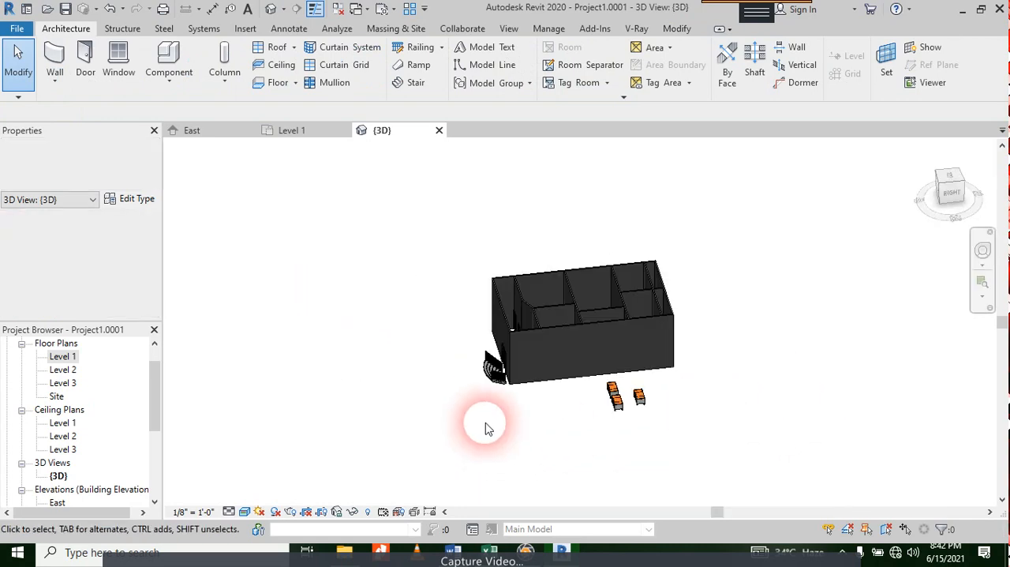
scroll(548, 300, up, 6)
scroll(558, 307, up, 2)
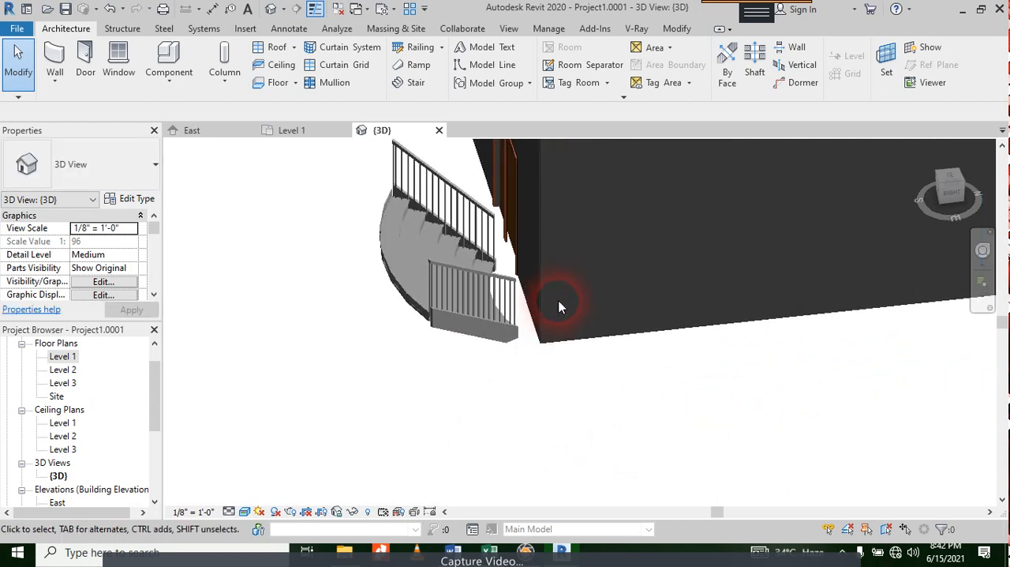
scroll(557, 300, down, 3)
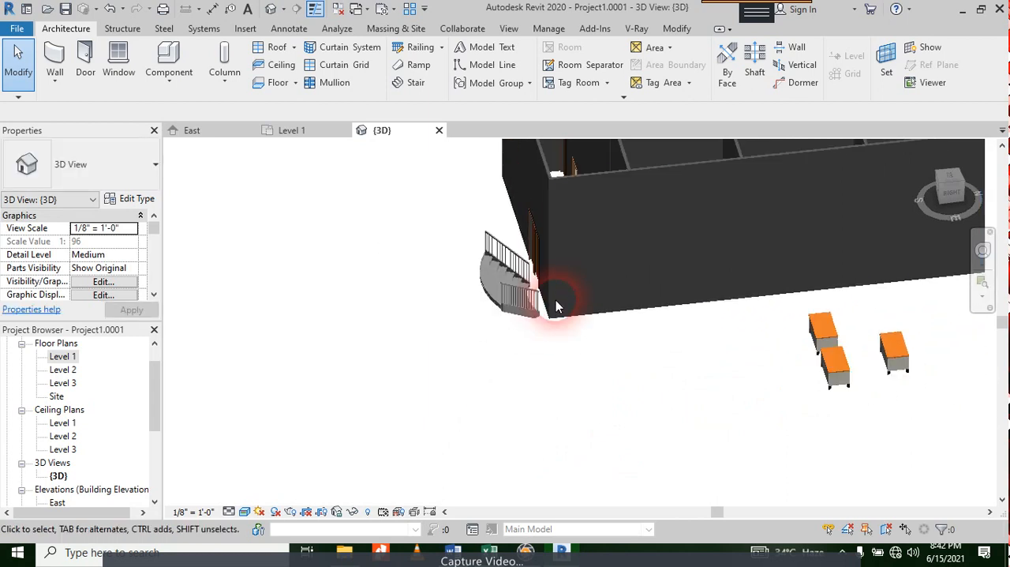
scroll(556, 300, up, 3)
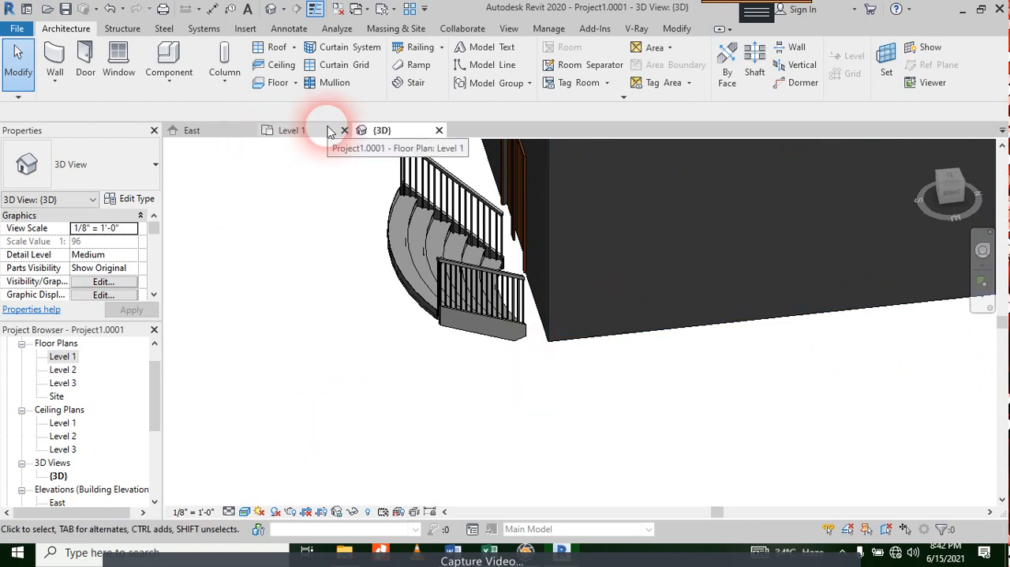
Step: Flip the entrance stair's direction in the Level 1 plan so it rises toward the doors, and check it in 3D
click(410, 287)
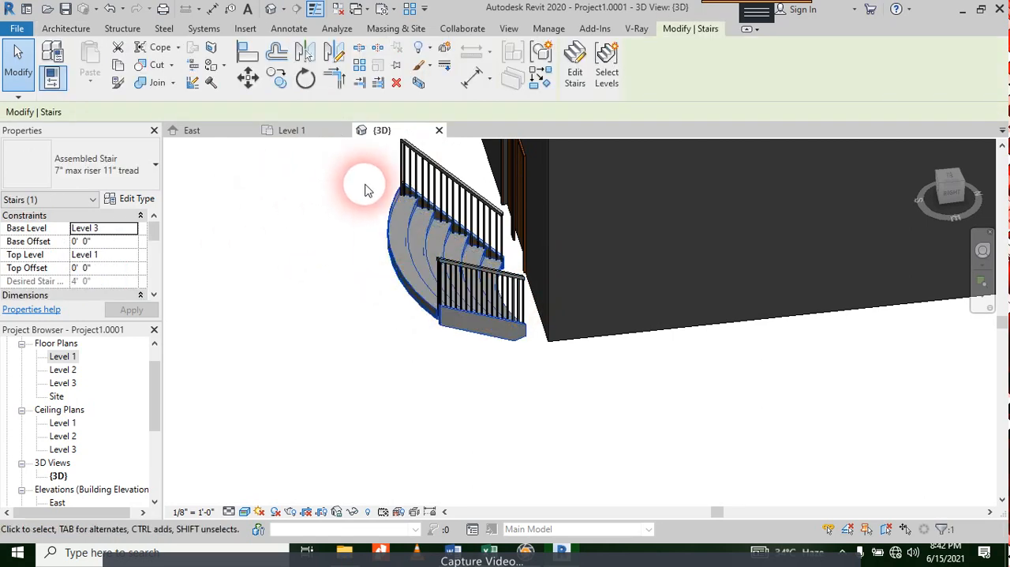
scroll(364, 183, down, 2)
scroll(403, 222, up, 4)
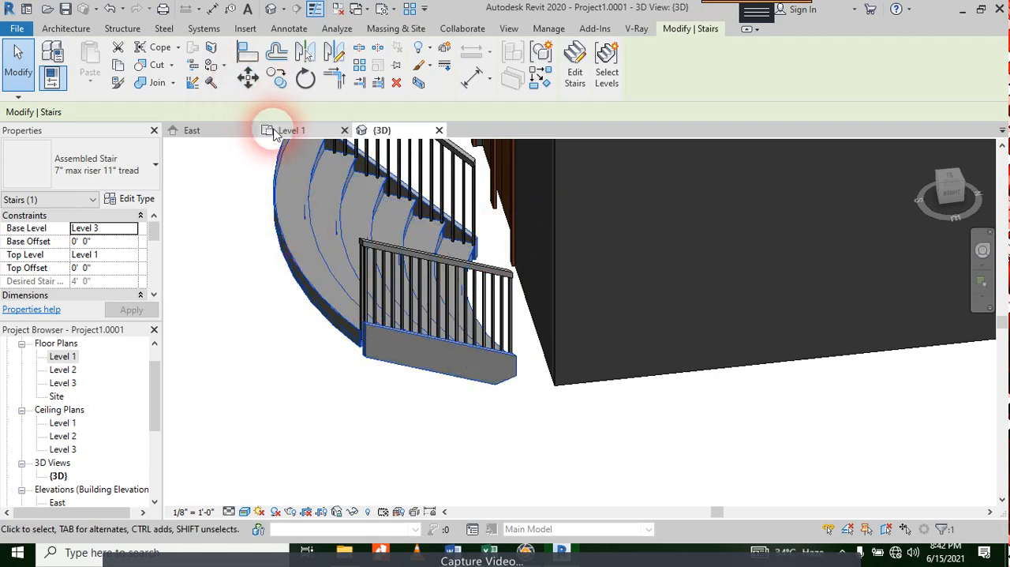
click(278, 134)
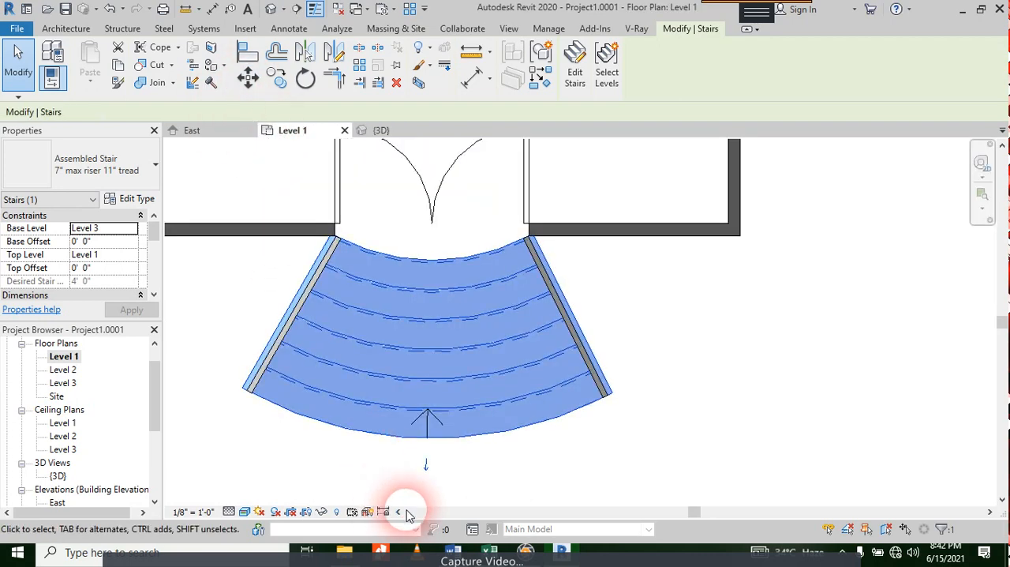
click(428, 472)
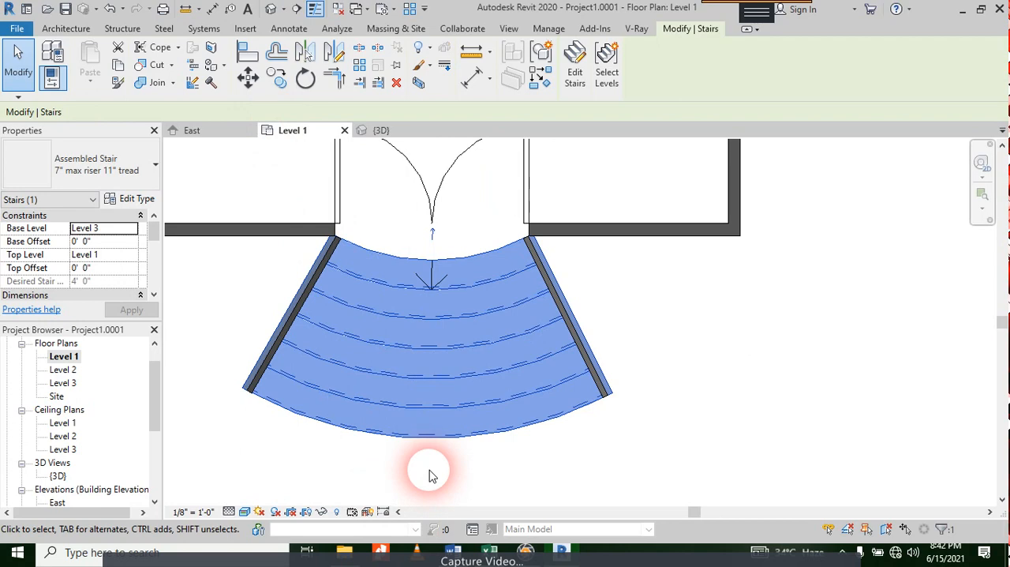
click(406, 139)
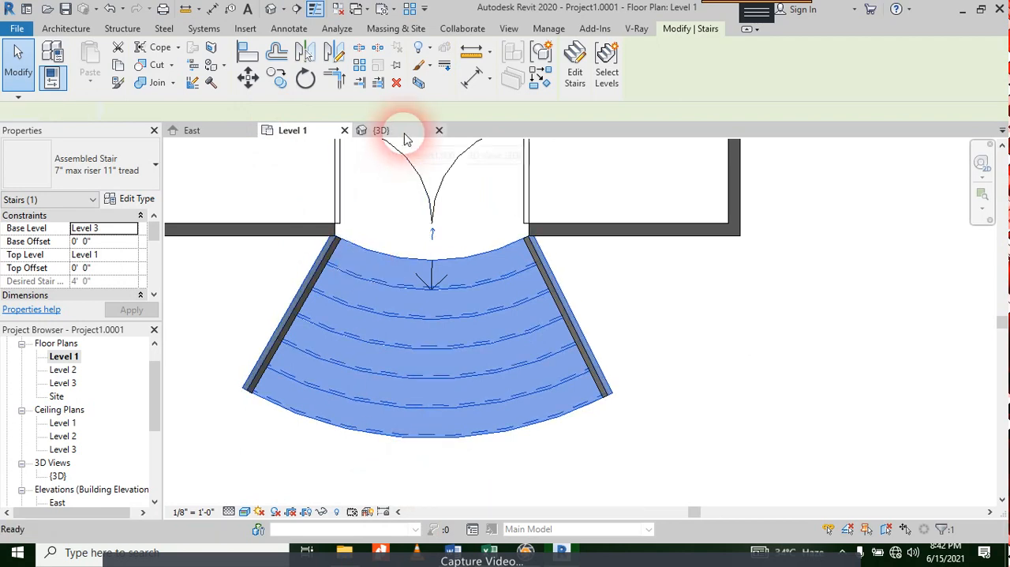
scroll(486, 319, down, 2)
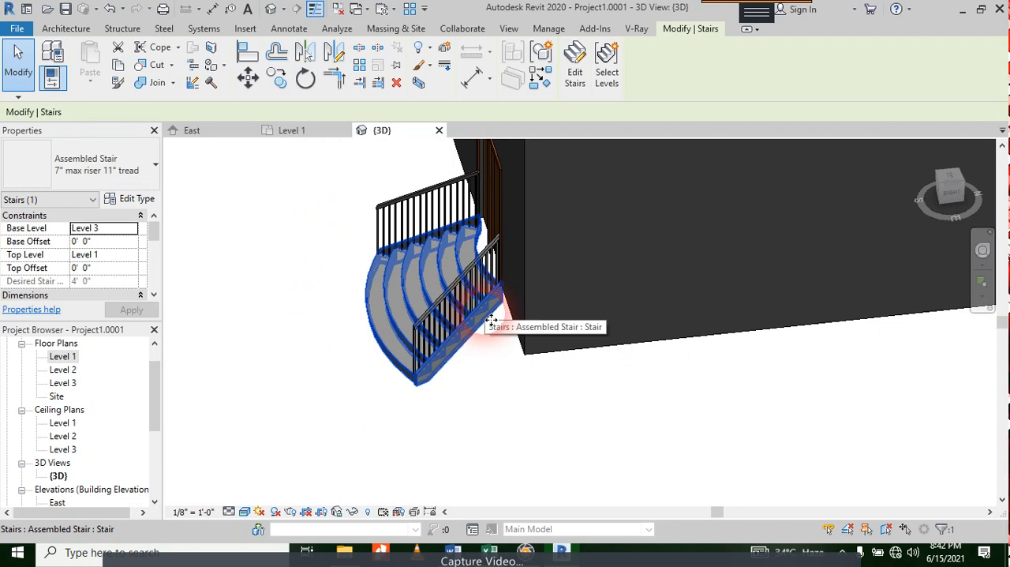
scroll(505, 292, up, 4)
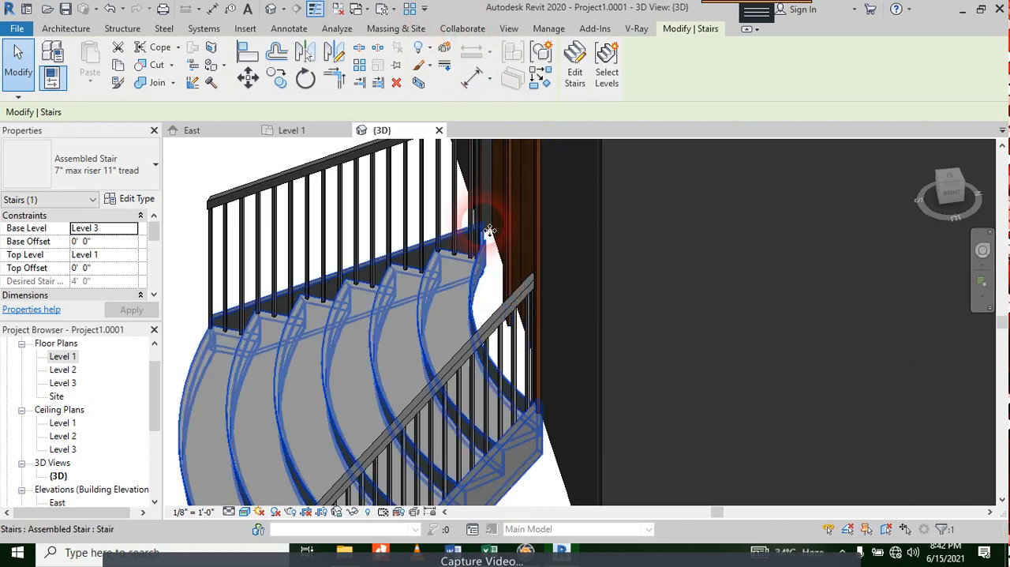
scroll(589, 195, down, 4)
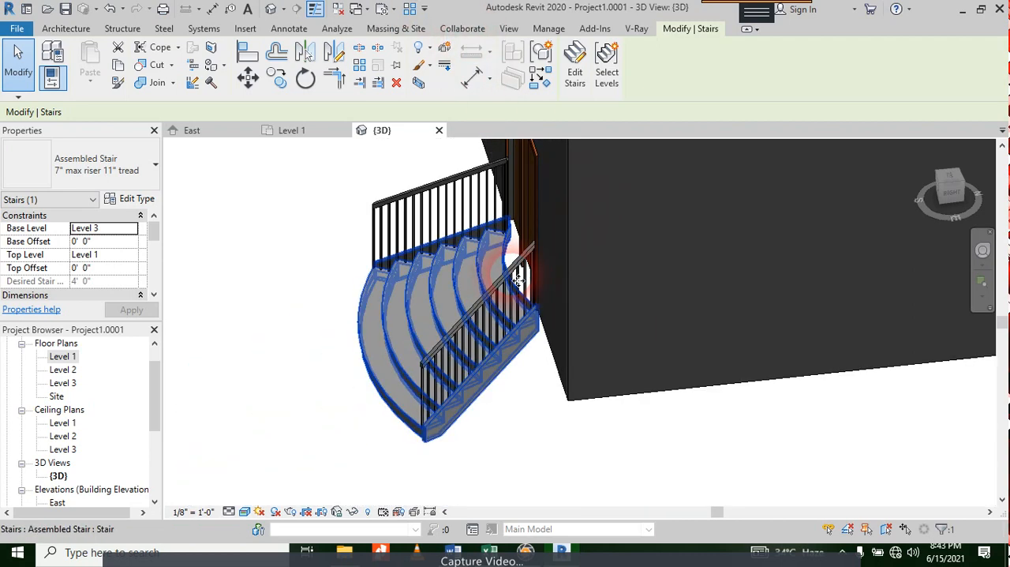
Step: Change the type of the stair railing nearest the building corner to Glass Panel - Bottom Fill
click(469, 320)
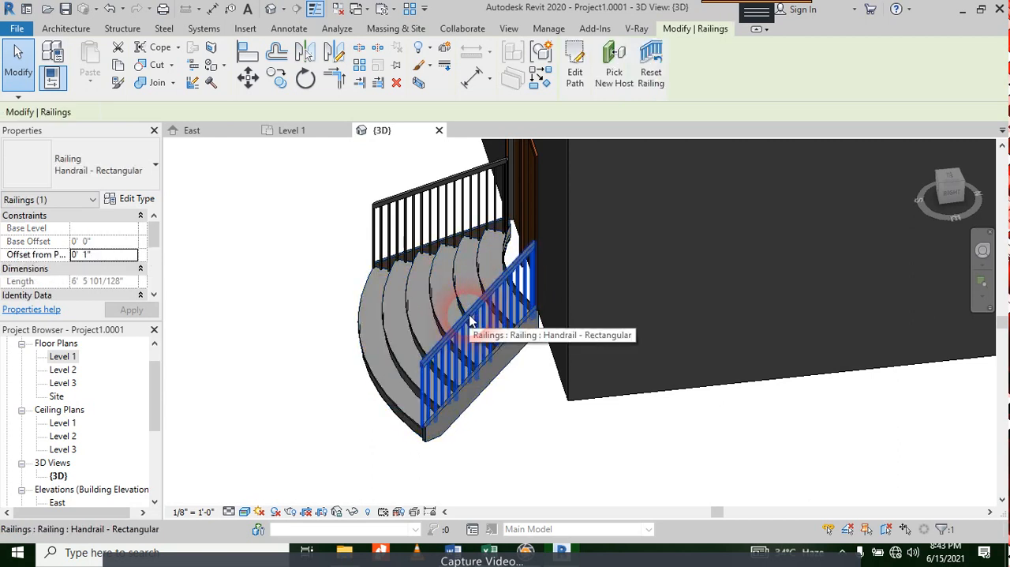
click(56, 166)
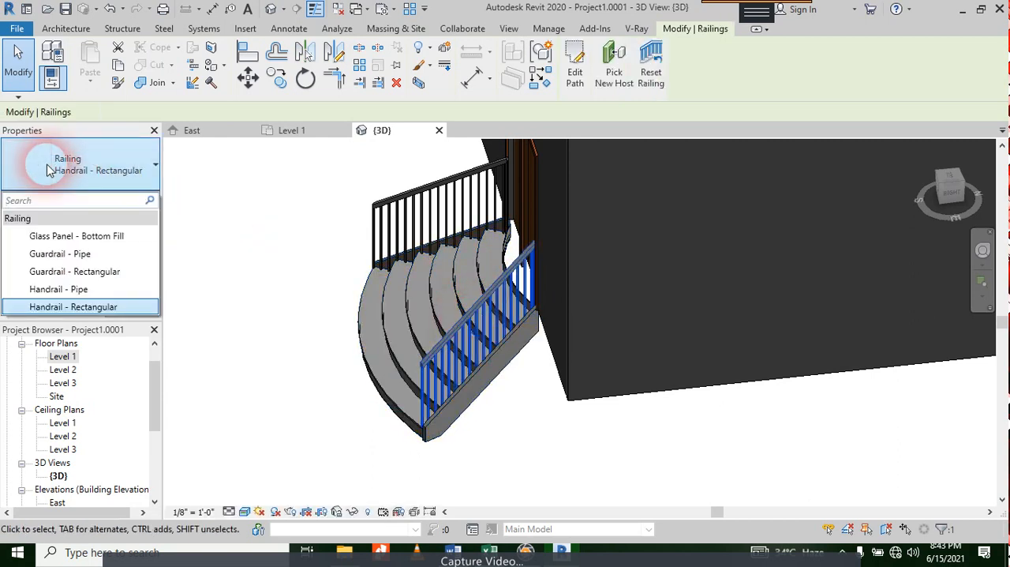
click(68, 248)
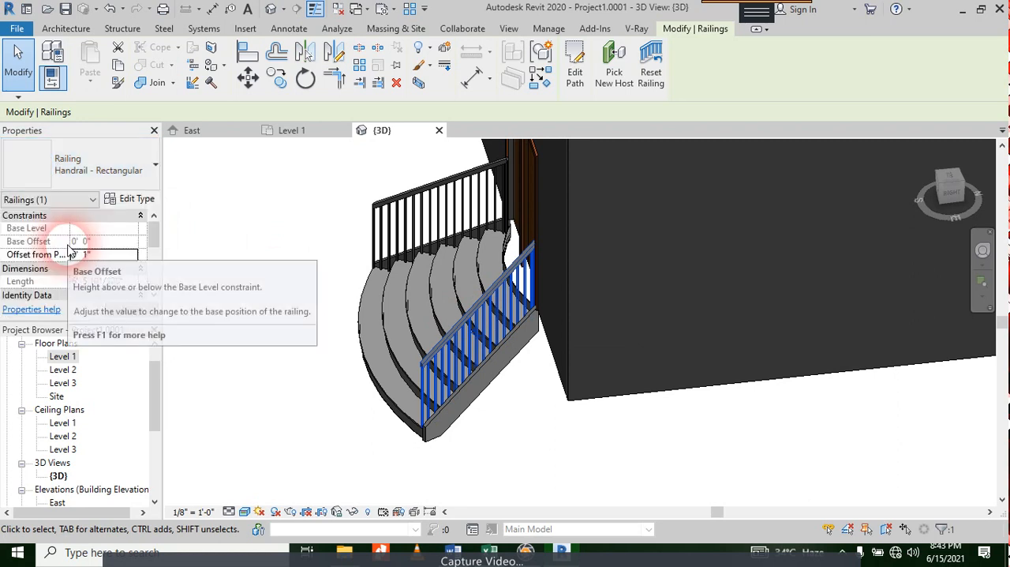
click(104, 170)
click(109, 239)
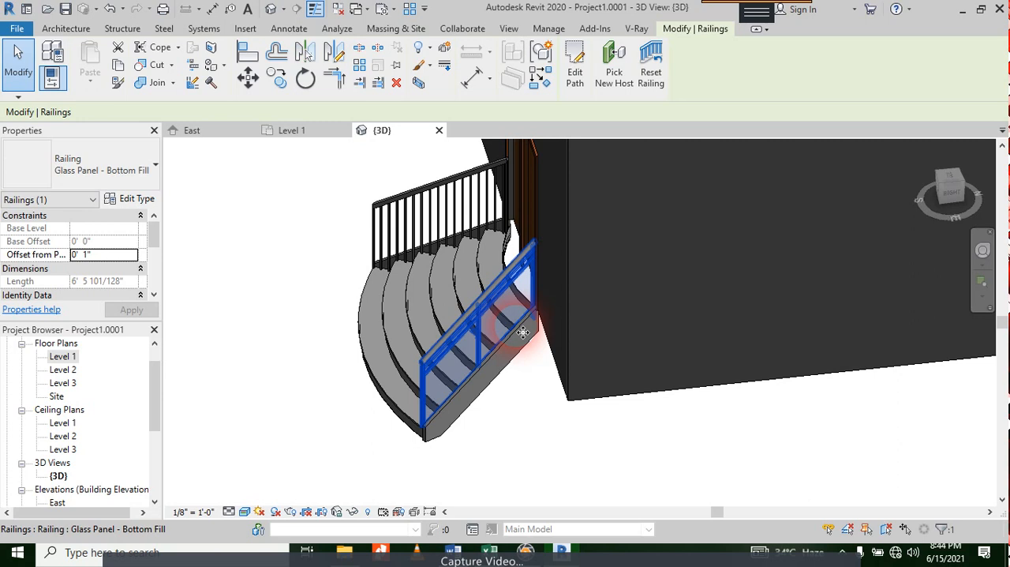
click(123, 28)
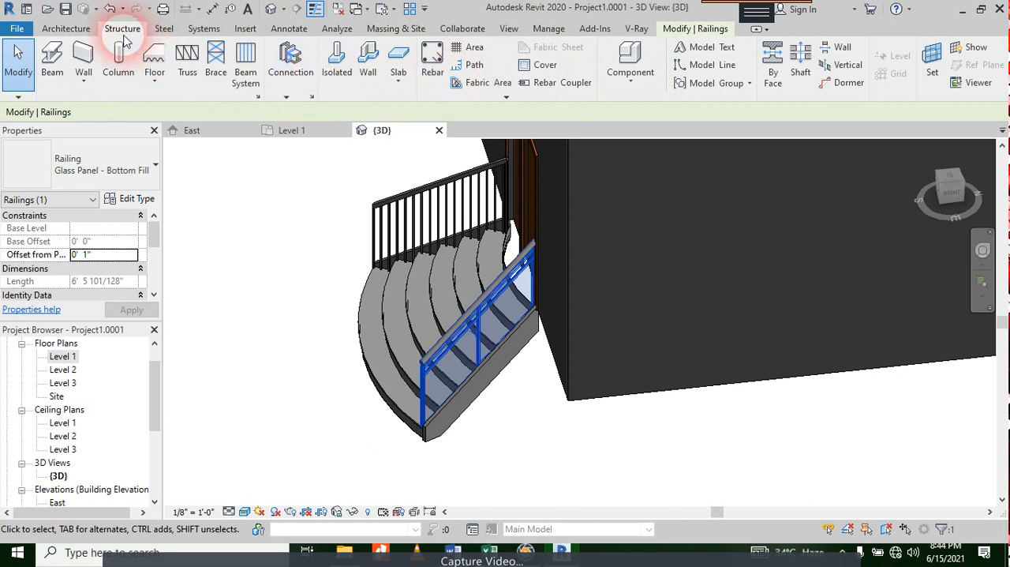
click(66, 29)
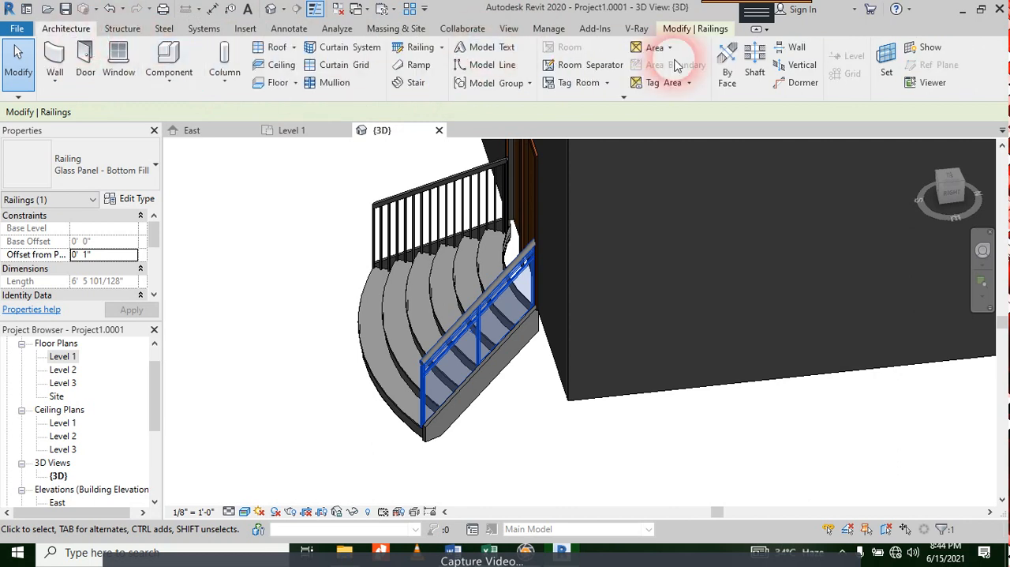
click(562, 34)
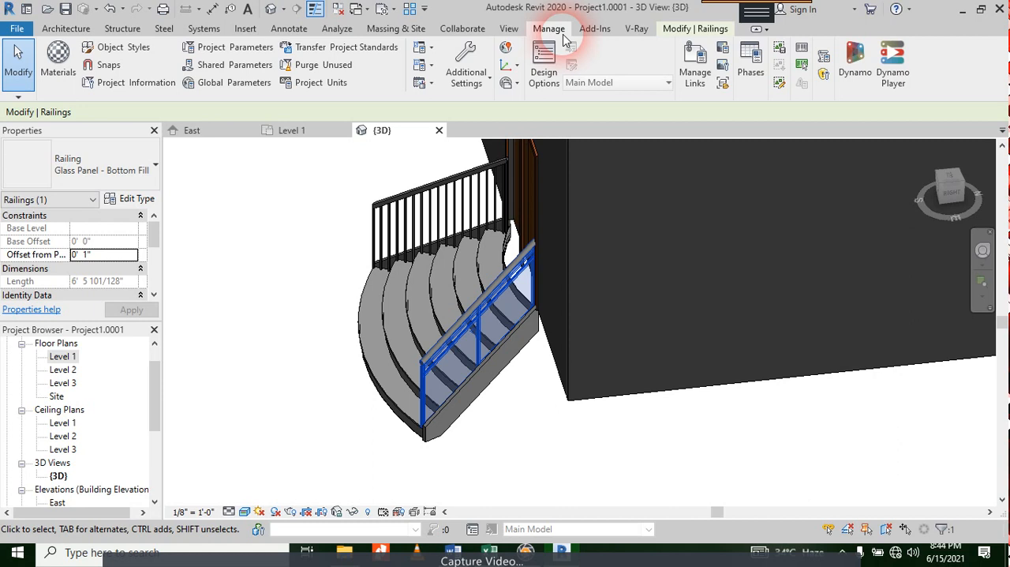
click(163, 29)
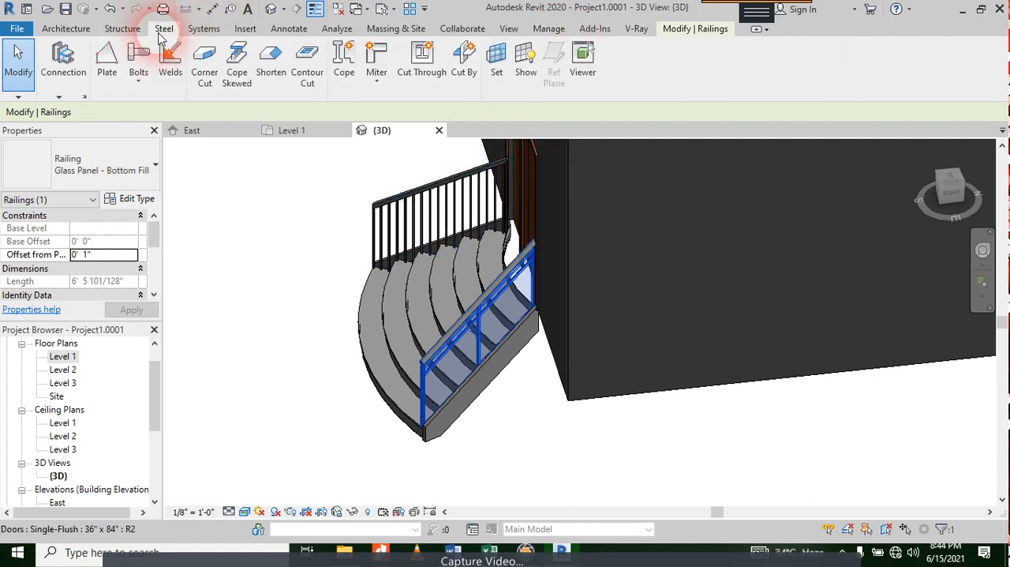
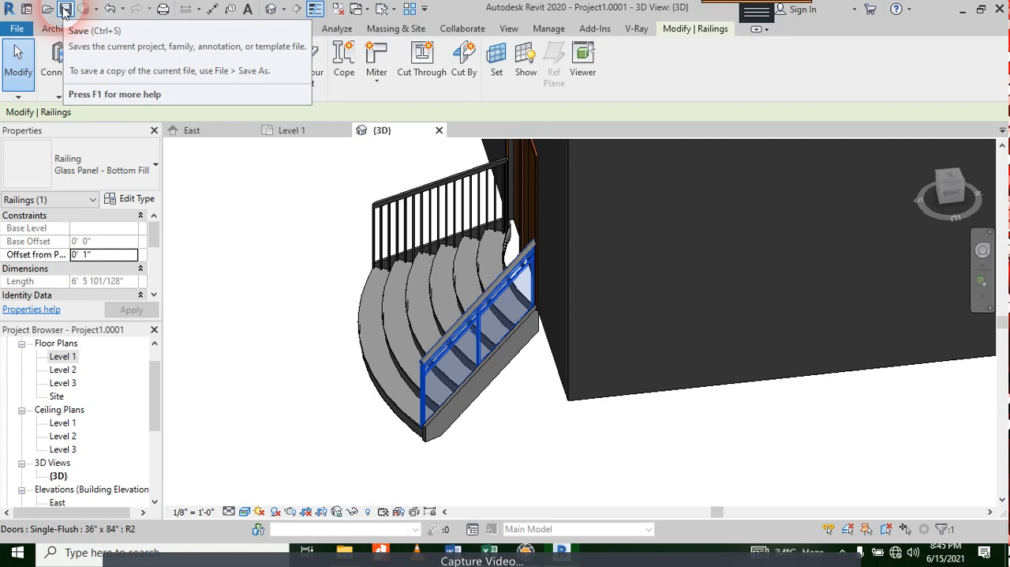
Step: Save the project with the updated stair railing and clear the railing selection
click(65, 11)
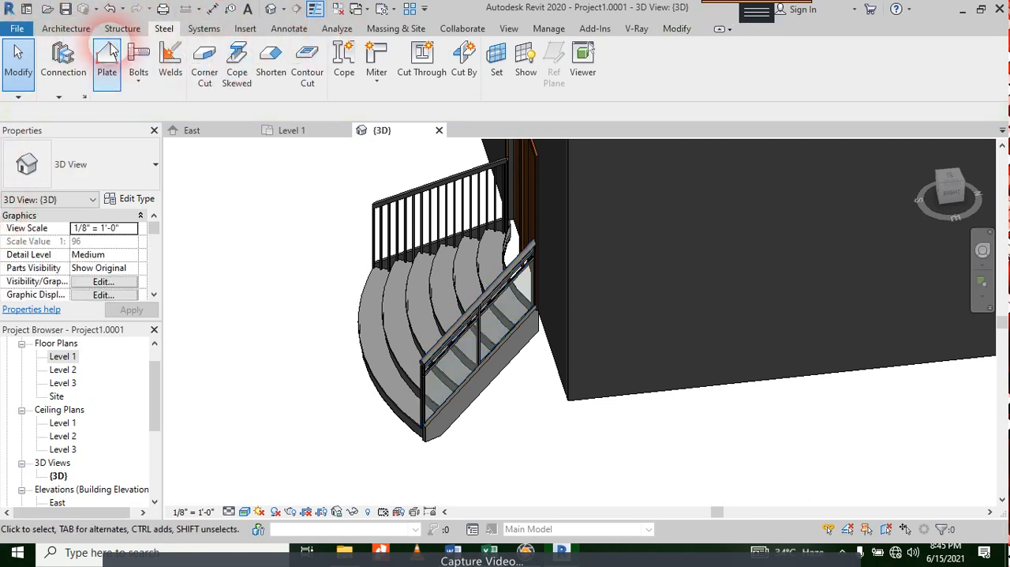
click(624, 147)
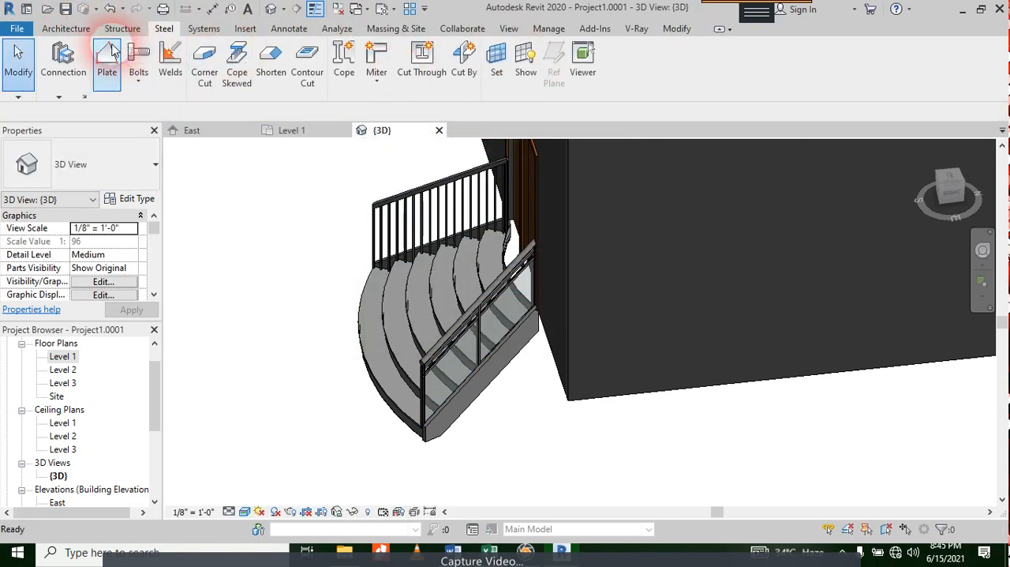
click(67, 29)
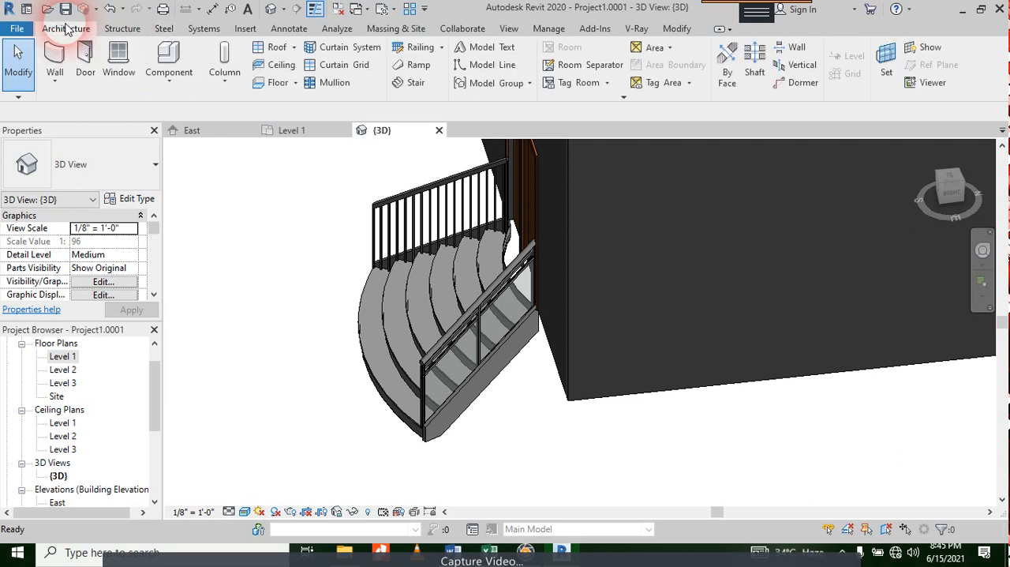
click(409, 84)
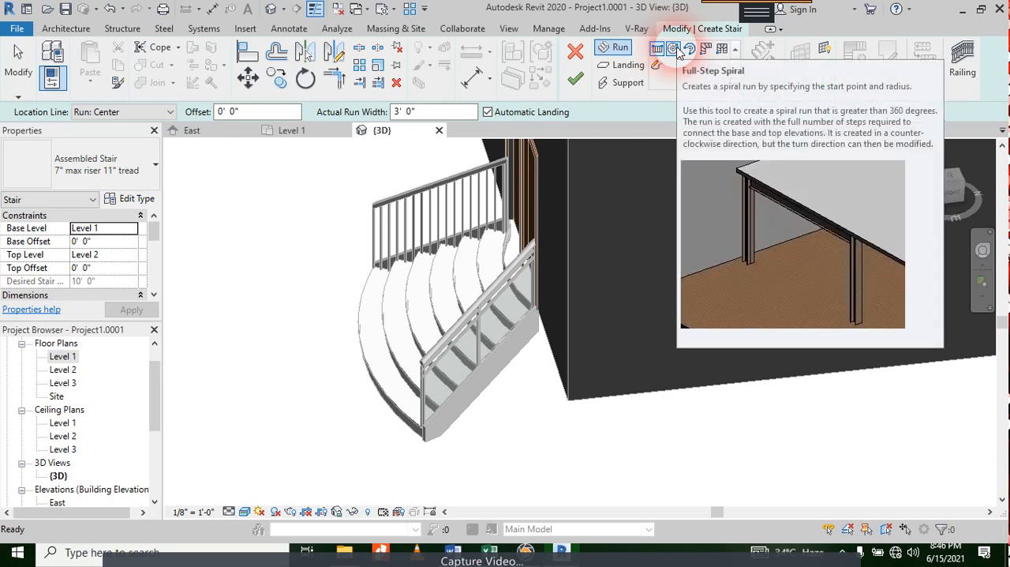
click(675, 50)
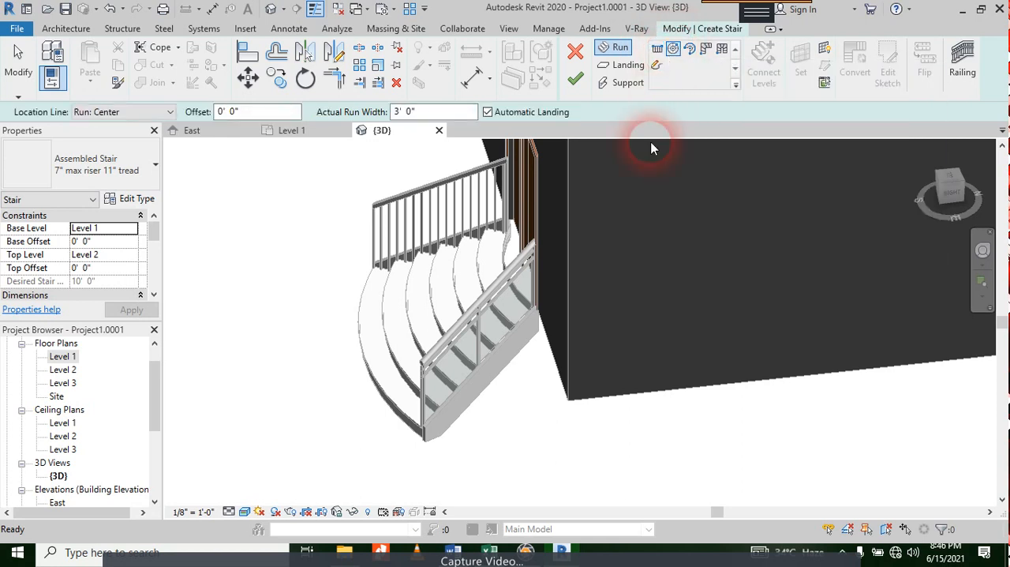
scroll(658, 150, down, 3)
scroll(658, 150, down, 2)
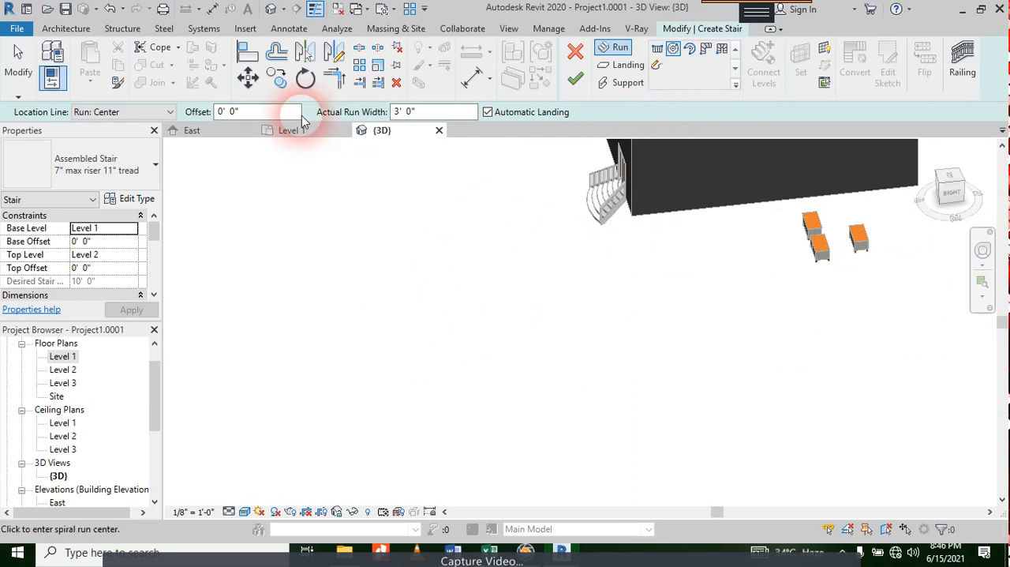
click(292, 130)
scroll(624, 266, down, 5)
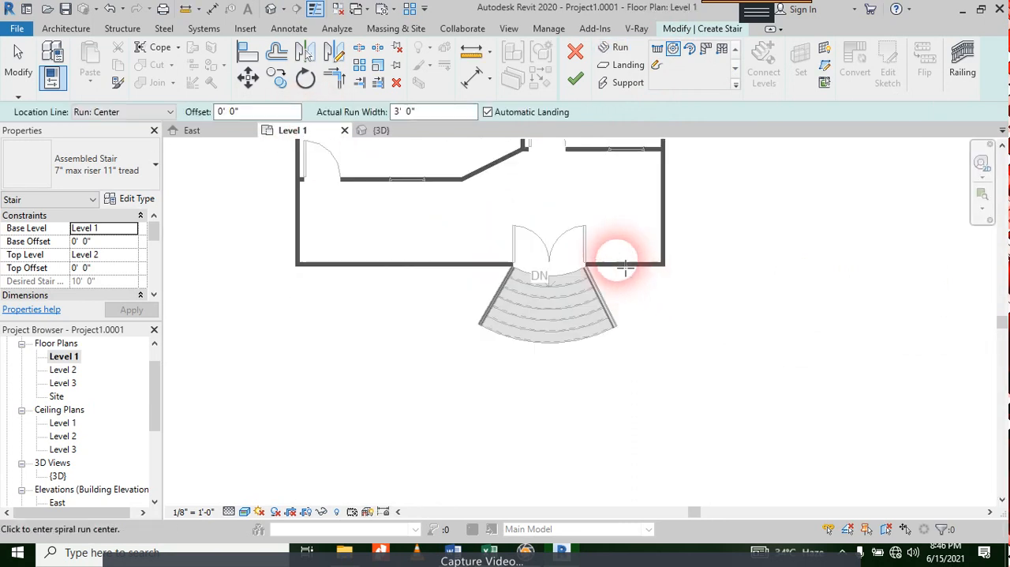
middle_drag(698, 242, 528, 358)
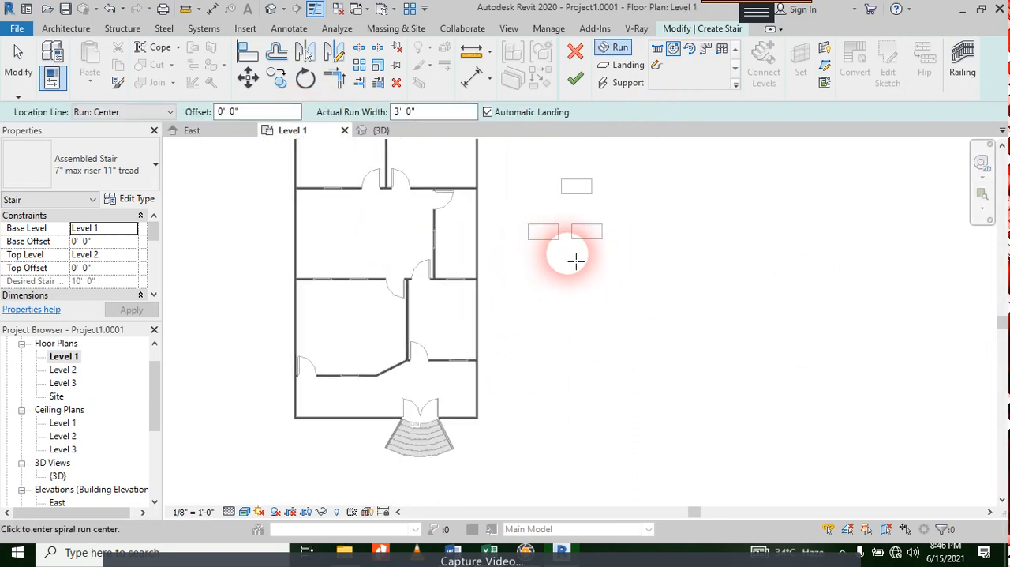
click(601, 345)
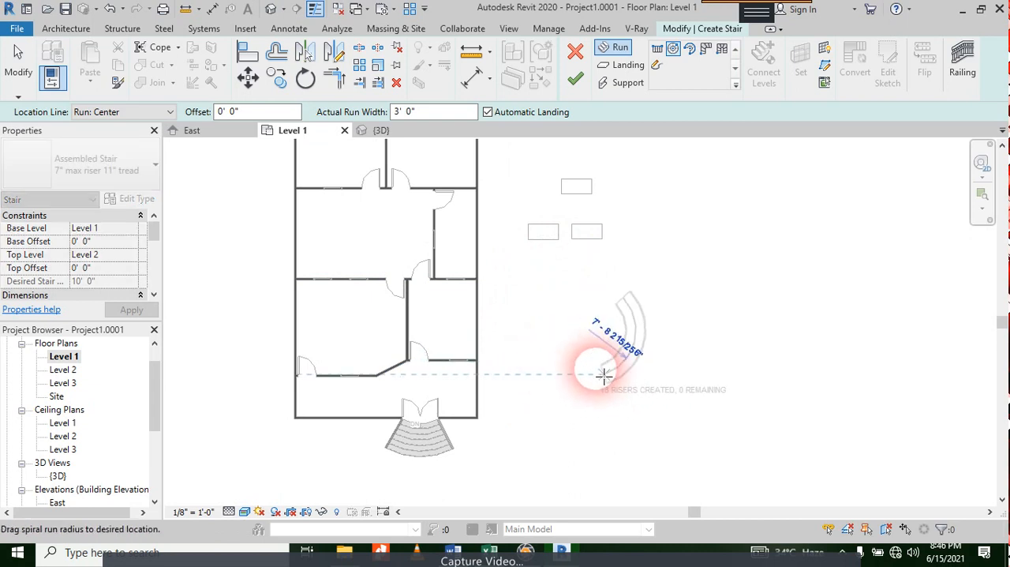
click(558, 348)
key(Escape)
key(Escape)
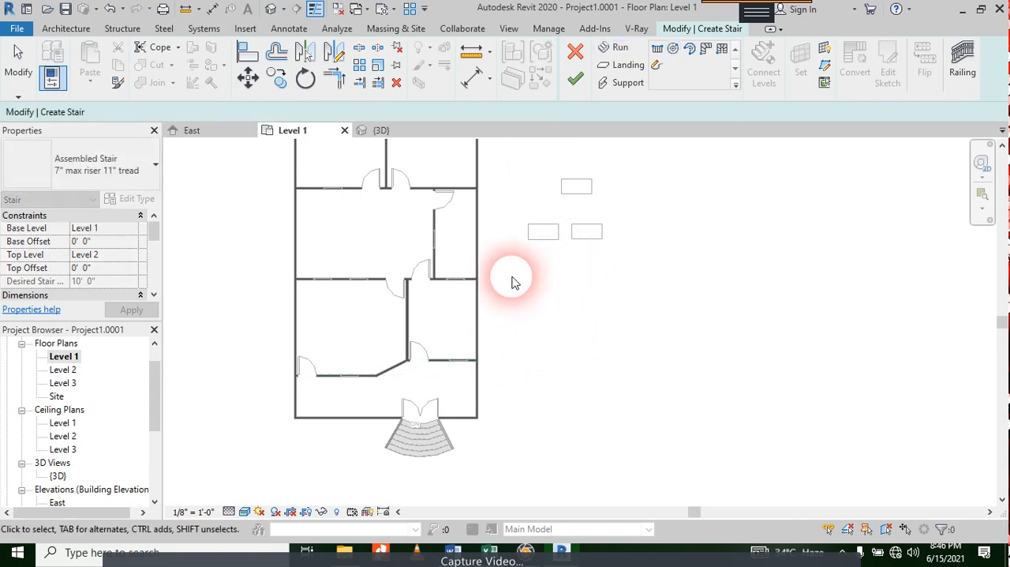
Step: Close the East, Level 1 and 3D views to exit the current project
scroll(546, 270, down, 5)
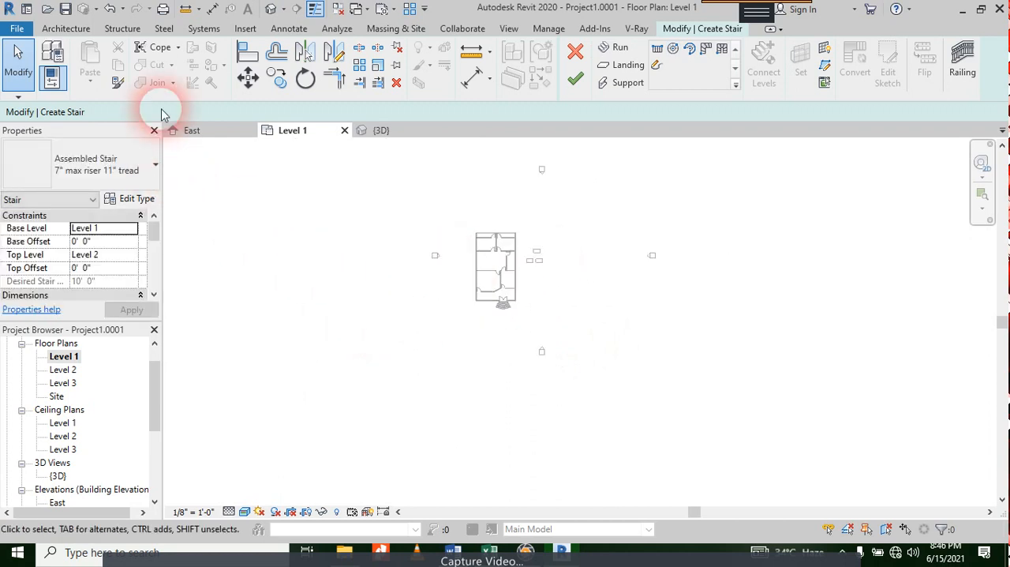
click(250, 130)
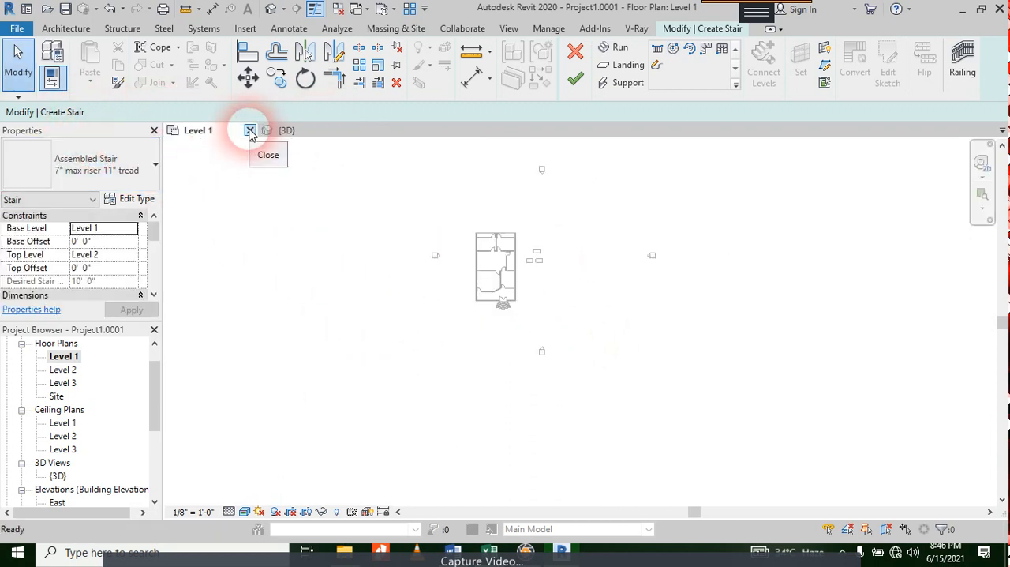
click(249, 130)
click(250, 130)
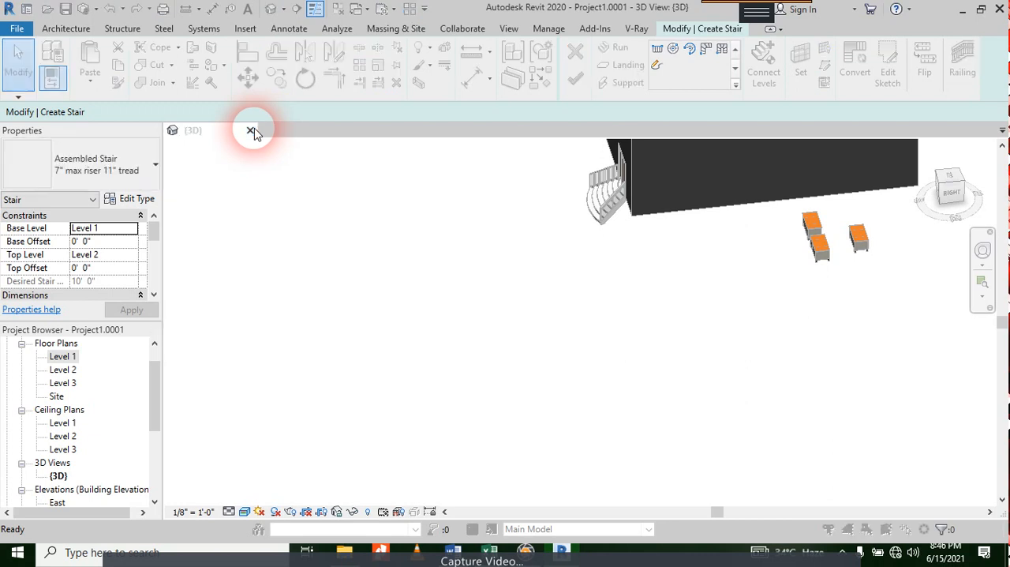
click(533, 275)
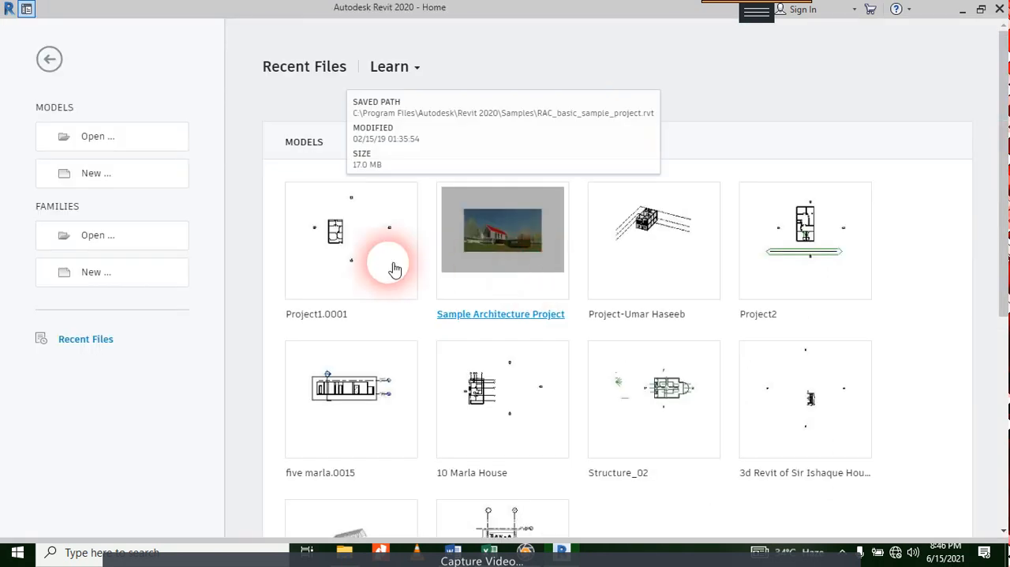
Step: Create a new project from the Architectural Template
click(63, 164)
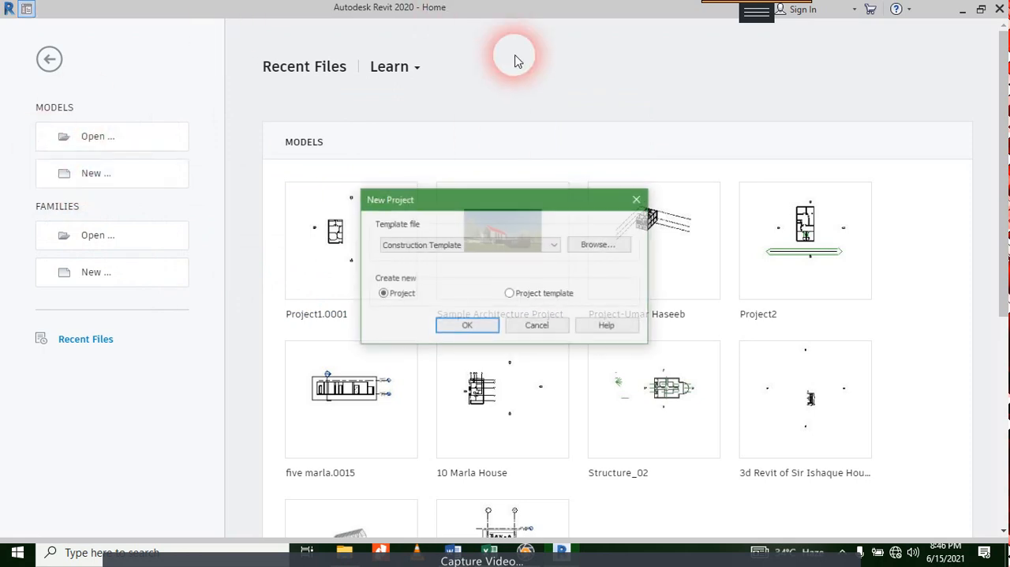
click(426, 245)
click(424, 279)
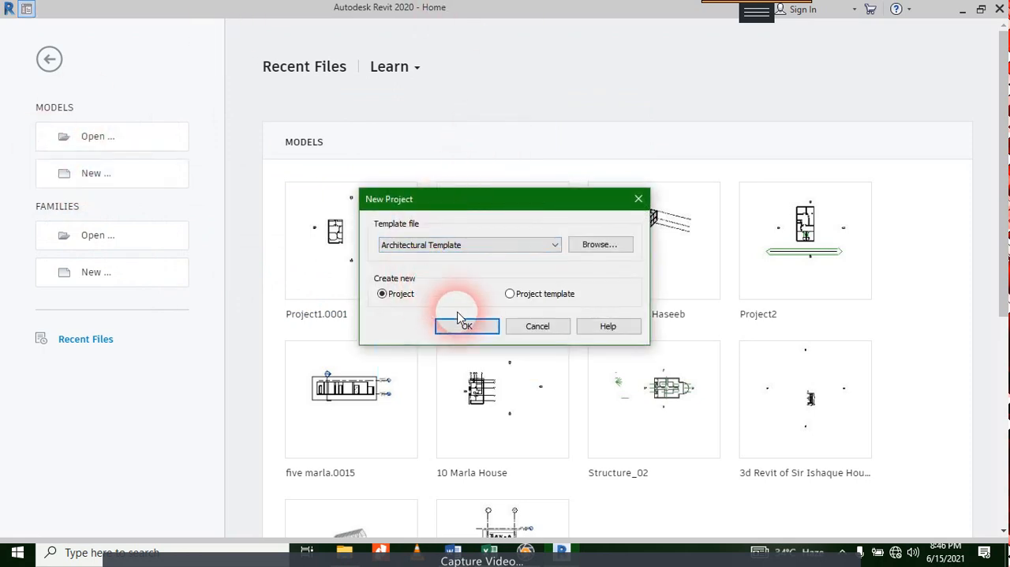
click(464, 324)
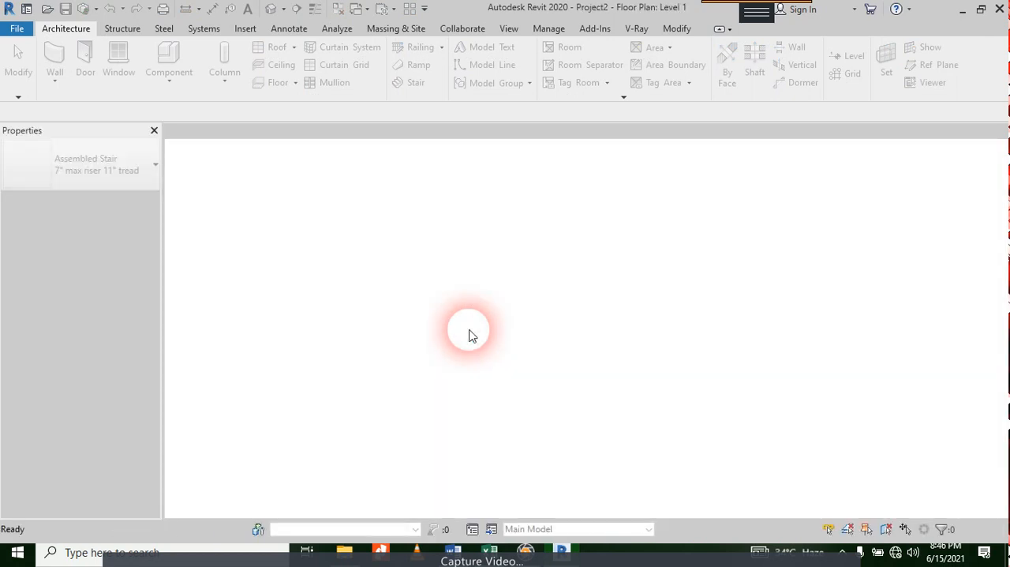
click(156, 245)
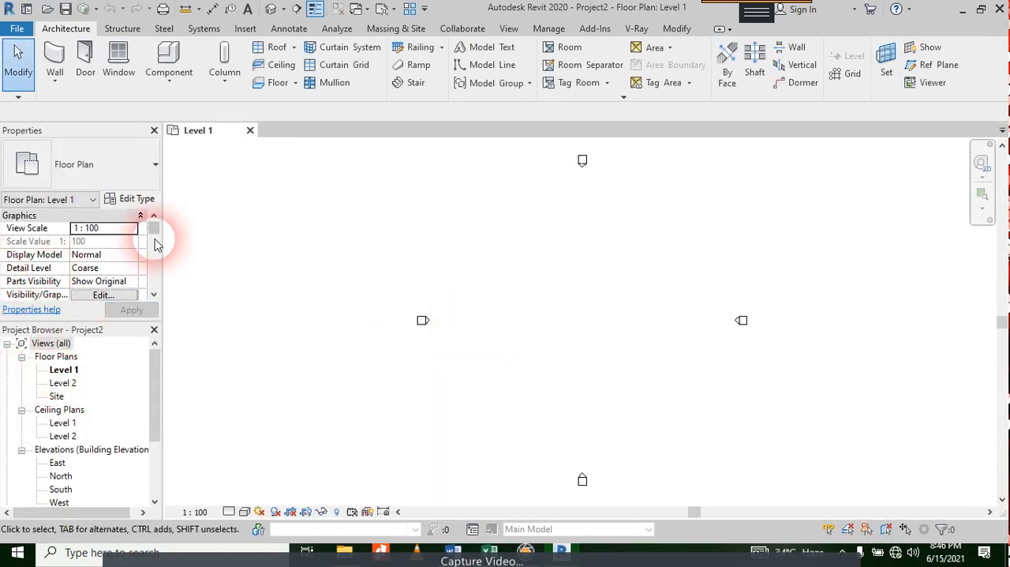
Step: Place a full-step spiral stair run with a radius of about 600 mm between the elevation markers in the Level 1 plan
click(414, 83)
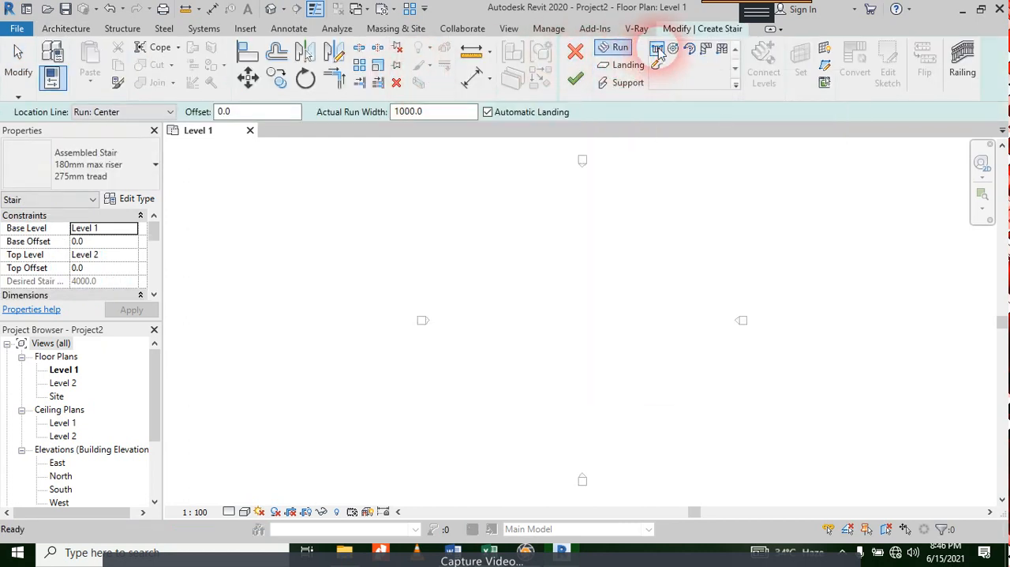
click(672, 49)
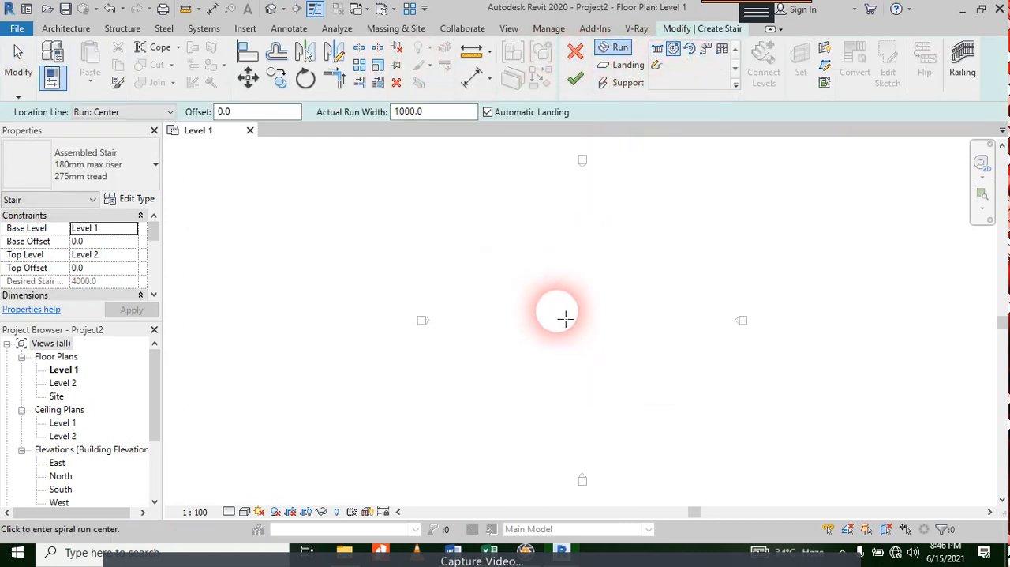
click(565, 317)
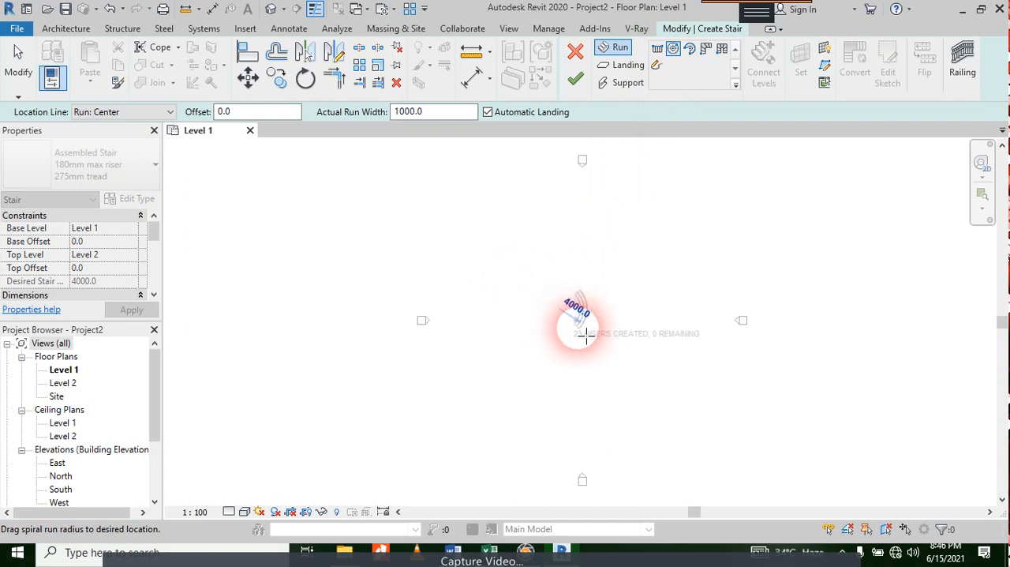
scroll(573, 339, down, 3)
scroll(573, 337, up, 4)
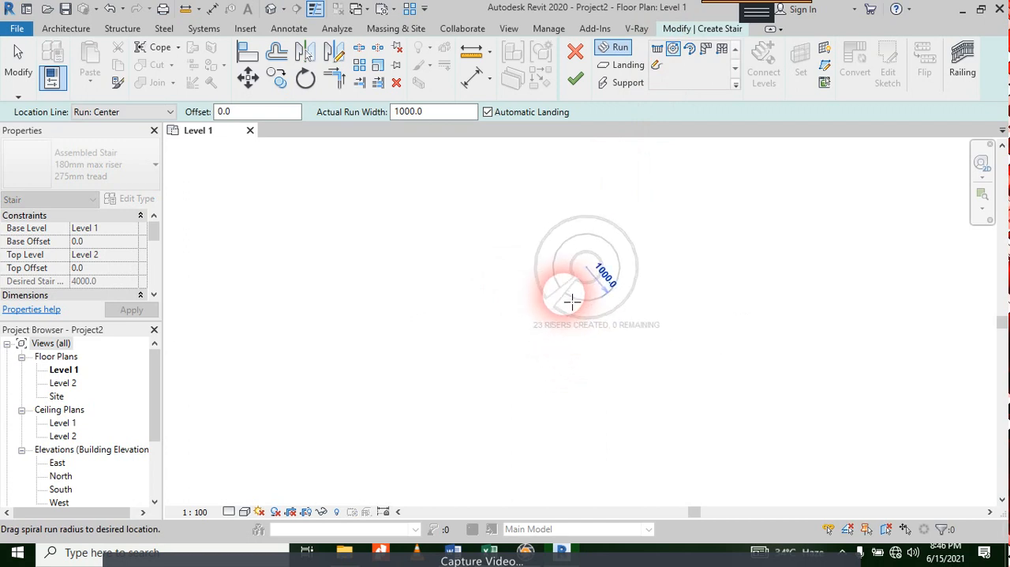
scroll(571, 298, up, 2)
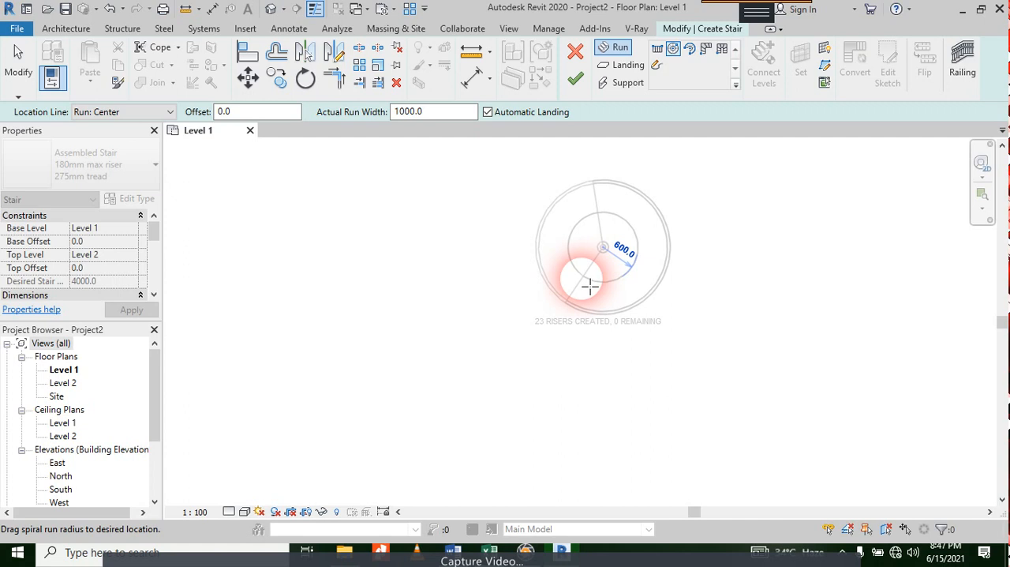
click(589, 287)
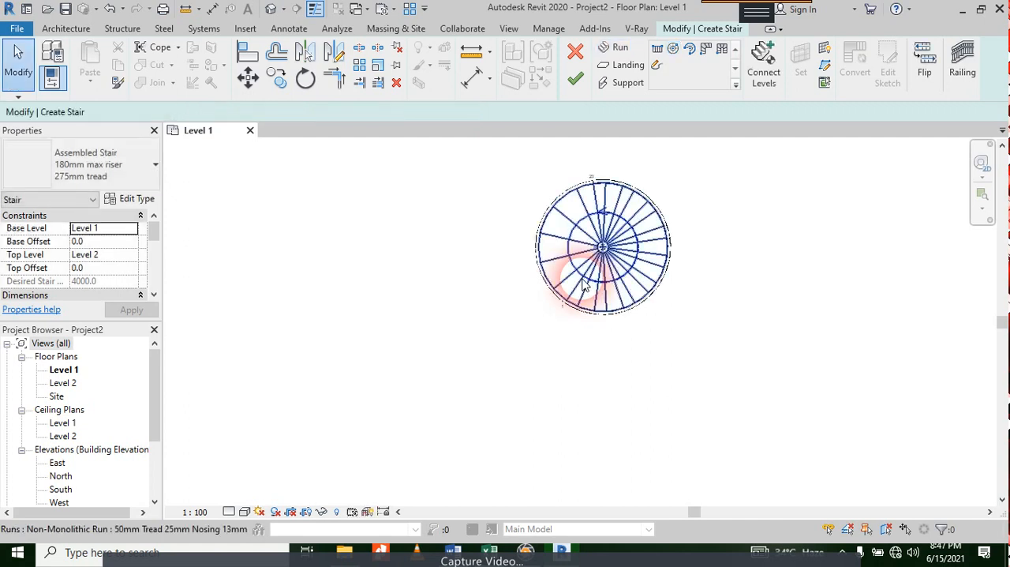
Step: Open the default 3D view of the spiral stair and set its visual style to Shaded
scroll(604, 269, up, 4)
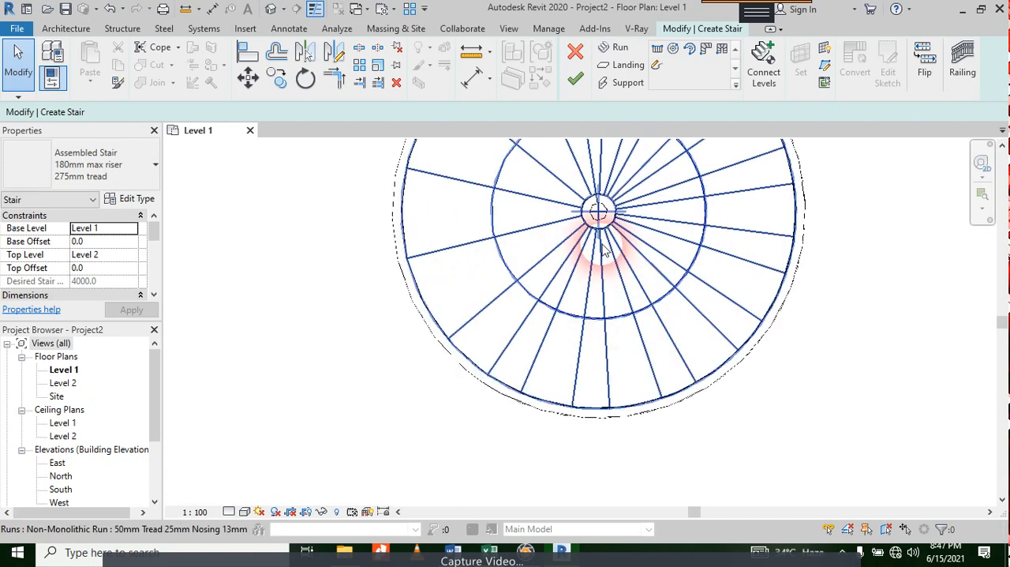
scroll(604, 269, down, 4)
middle_drag(600, 204, 576, 277)
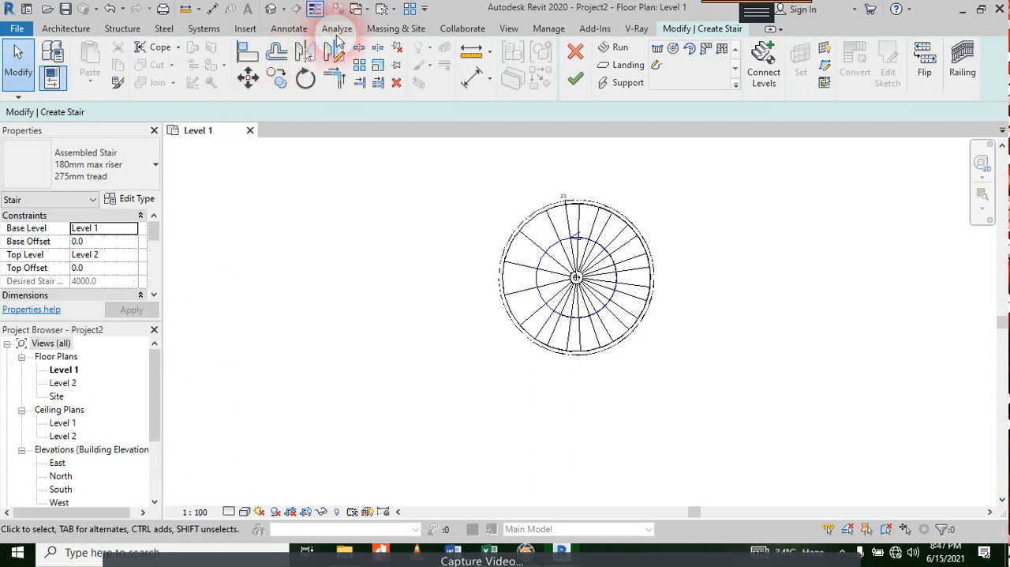
click(271, 10)
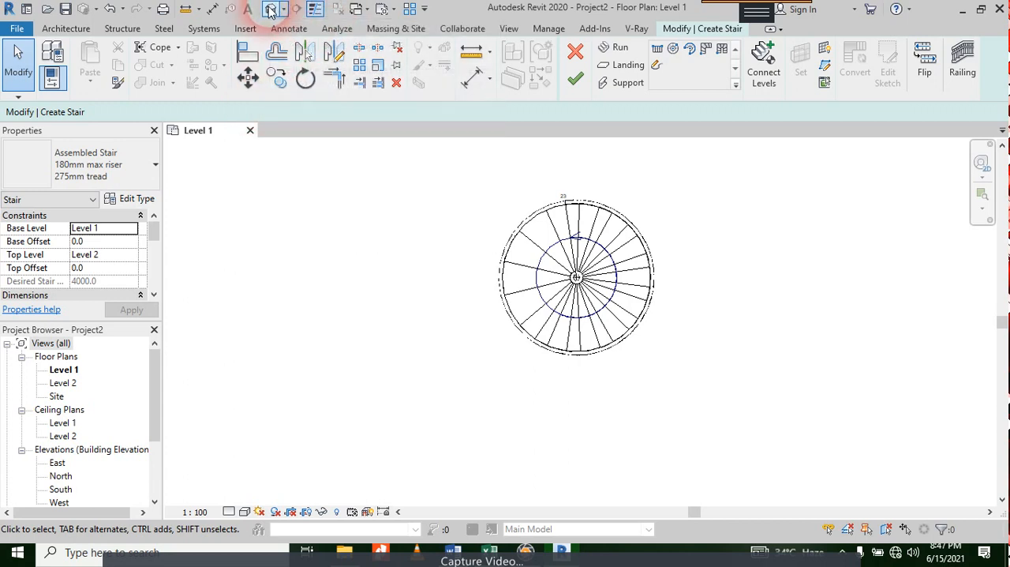
click(244, 512)
click(271, 451)
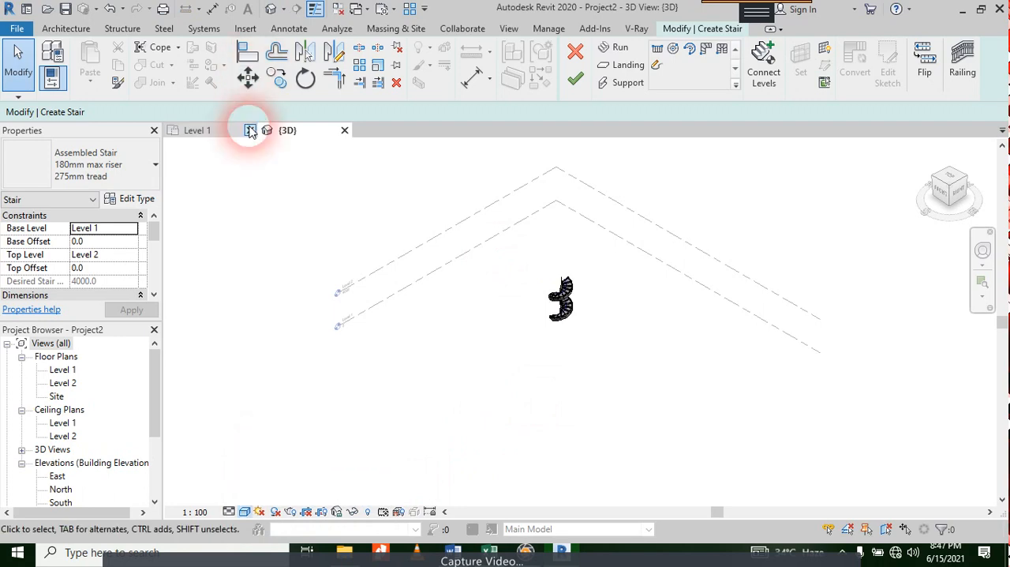
Step: Set the visual style of the Level 1 floor plan to Shaded
click(239, 132)
click(243, 512)
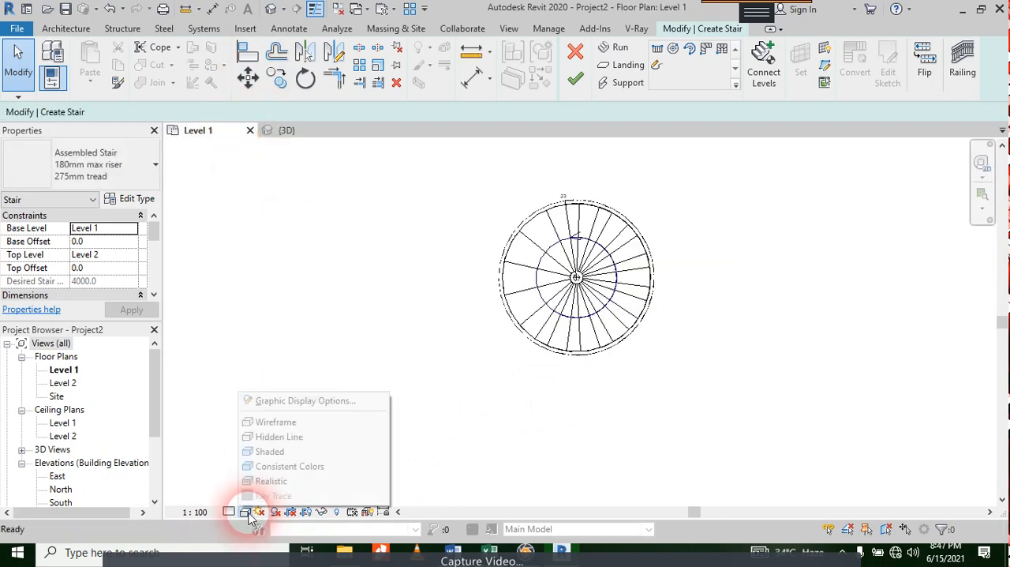
click(271, 449)
scroll(560, 257, up, 6)
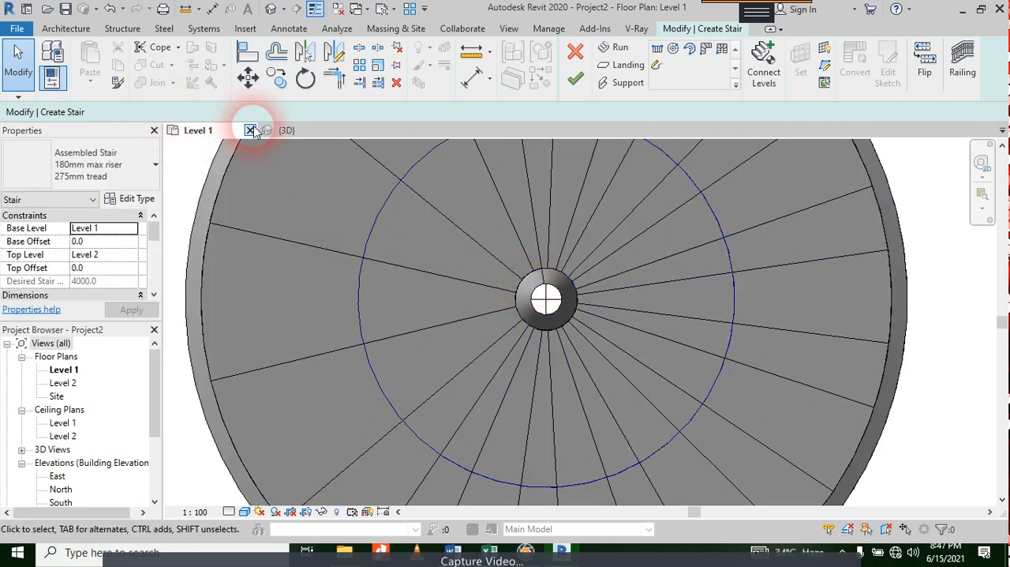
Step: Set the 3D view's visual style to Realistic and examine the spiral stair's treads and stringers
click(286, 131)
scroll(557, 290, up, 5)
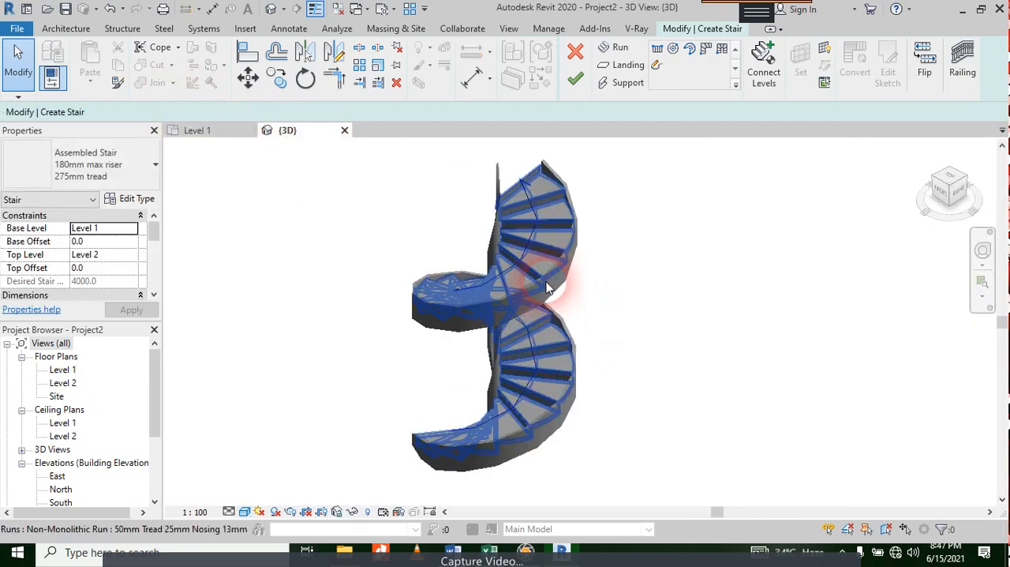
shift+middle_drag(639, 251, 639, 293)
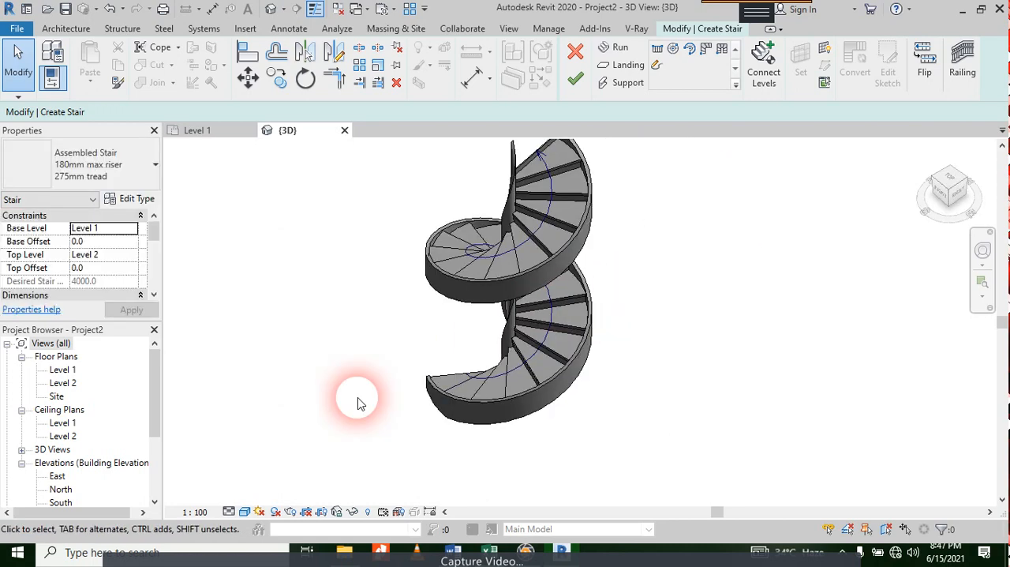
click(245, 513)
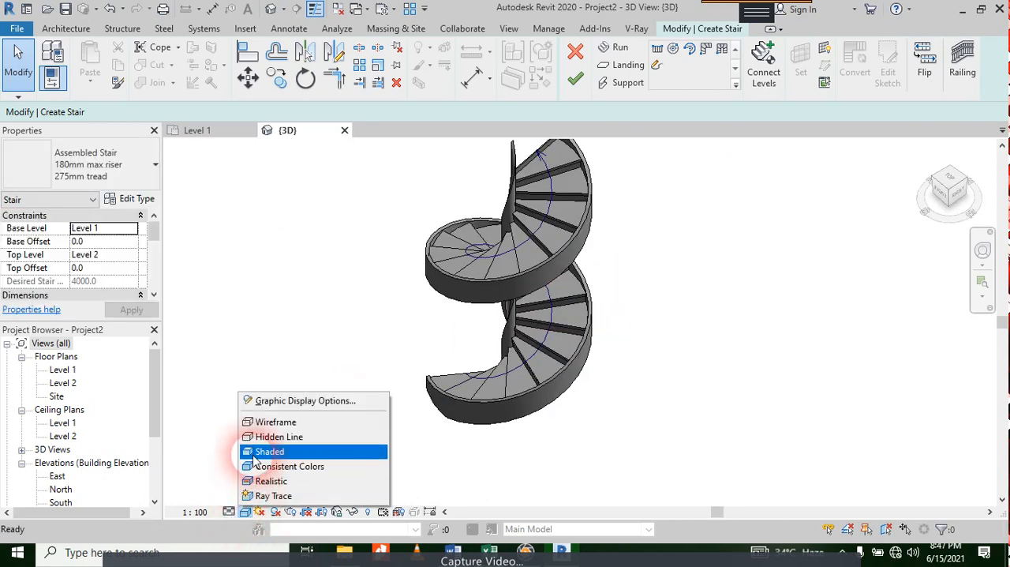
click(268, 482)
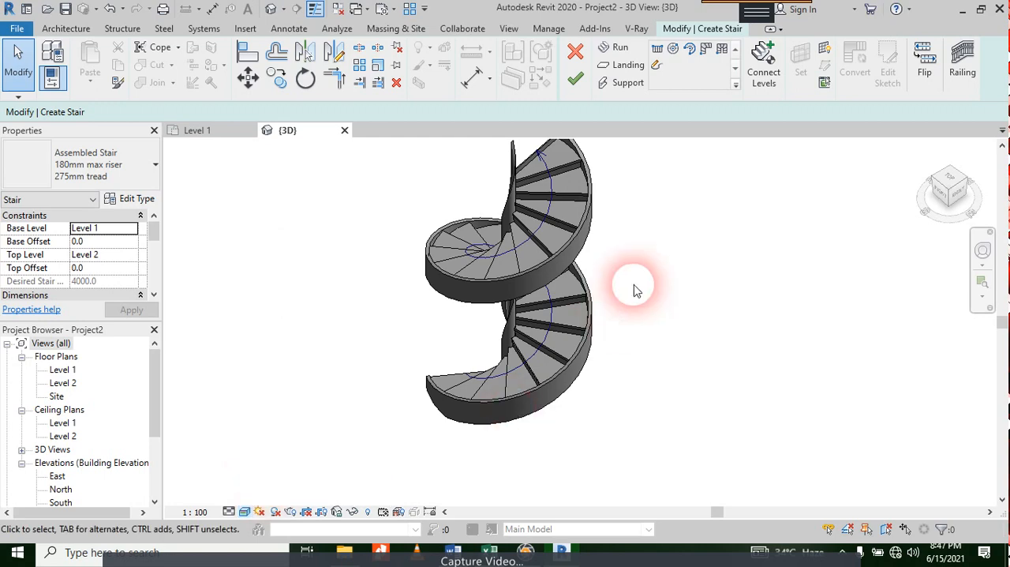
scroll(636, 241, up, 2)
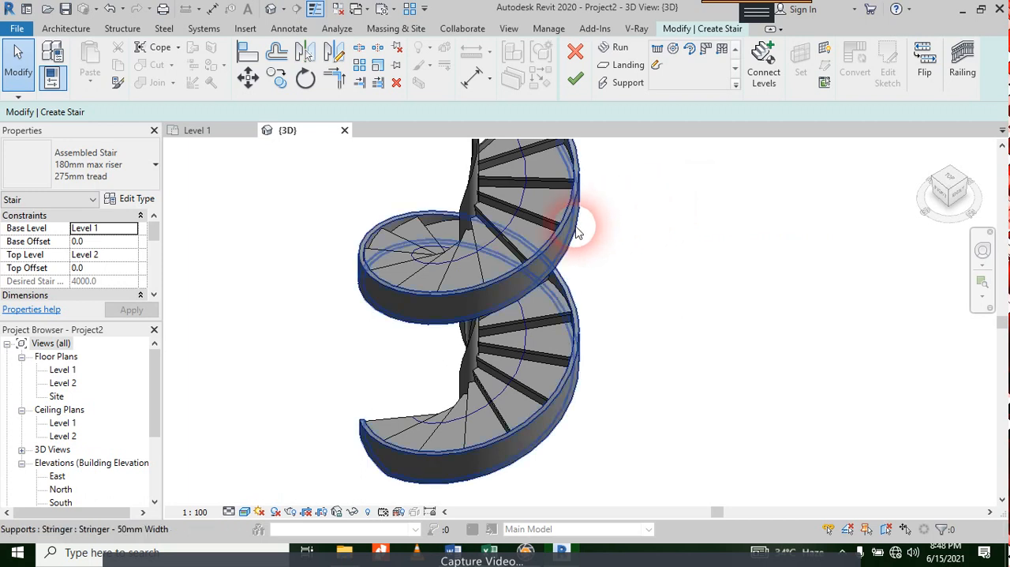
Step: Finish the spiral stair component edit and reposition the 3D view to look over the completed stair
click(524, 240)
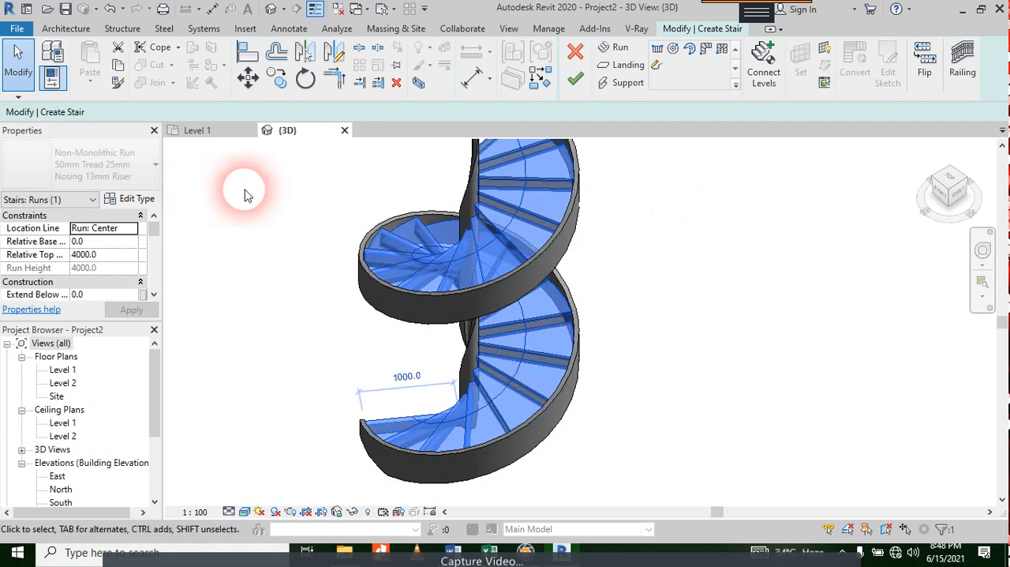
click(576, 80)
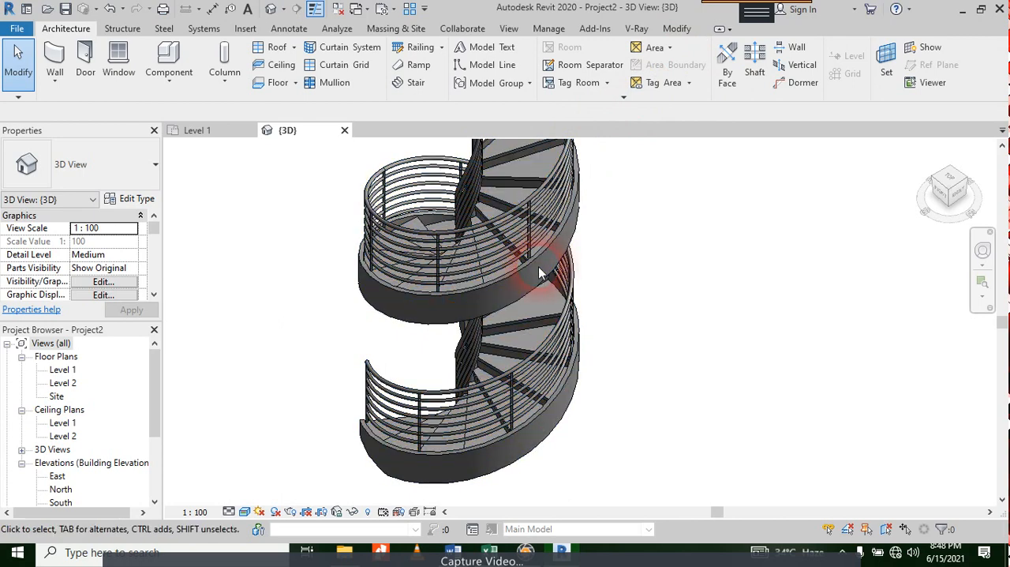
middle_drag(643, 260, 633, 309)
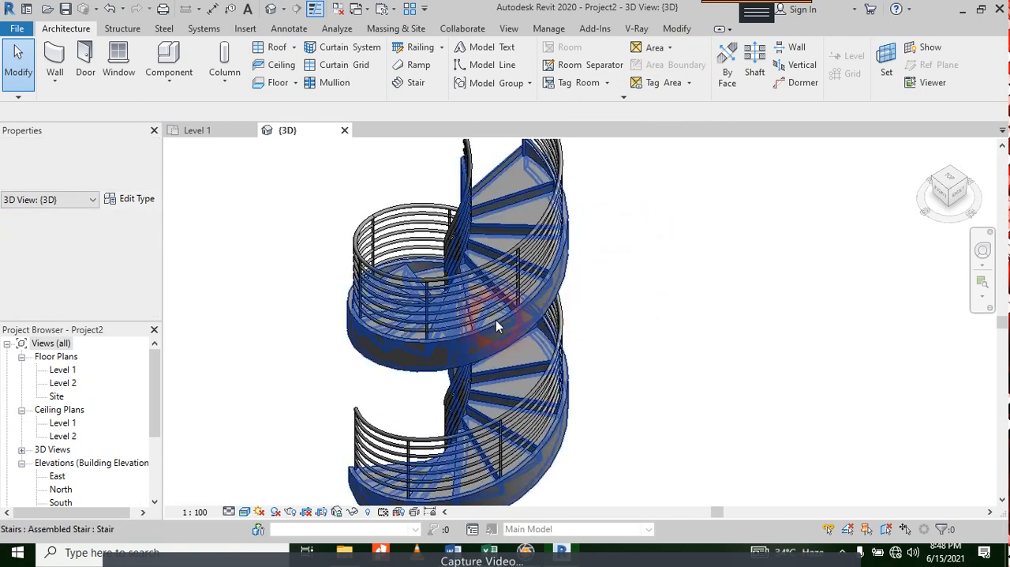
click(503, 317)
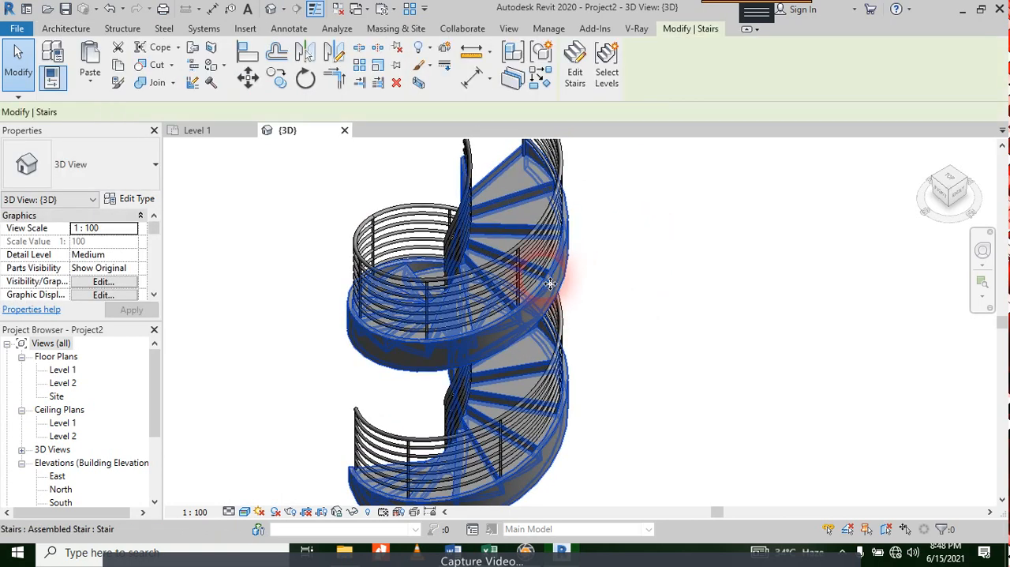
click(535, 322)
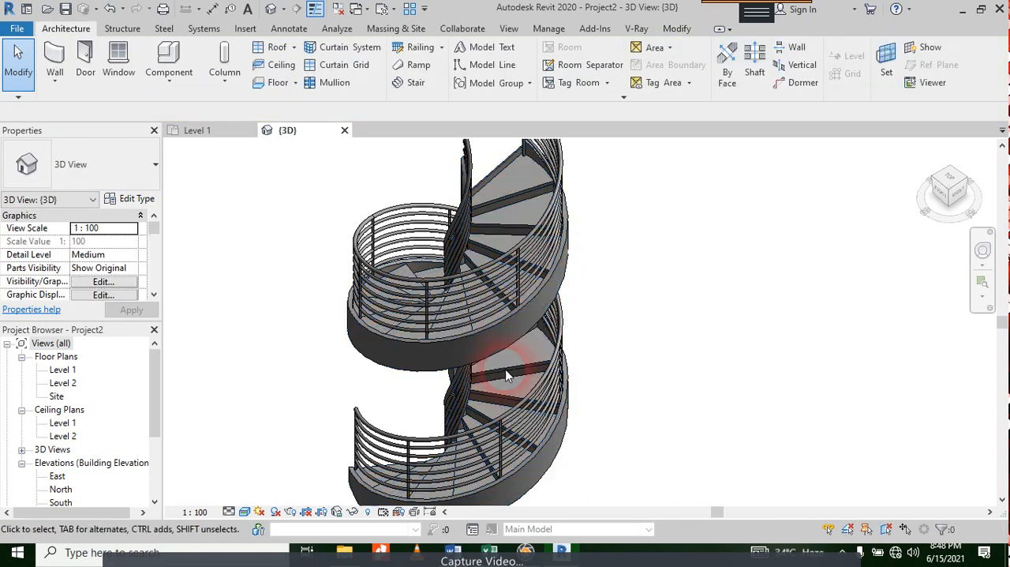
Step: Change the type of the spiral stair to Precast Stair and view it up close
click(504, 400)
scroll(702, 241, down, 2)
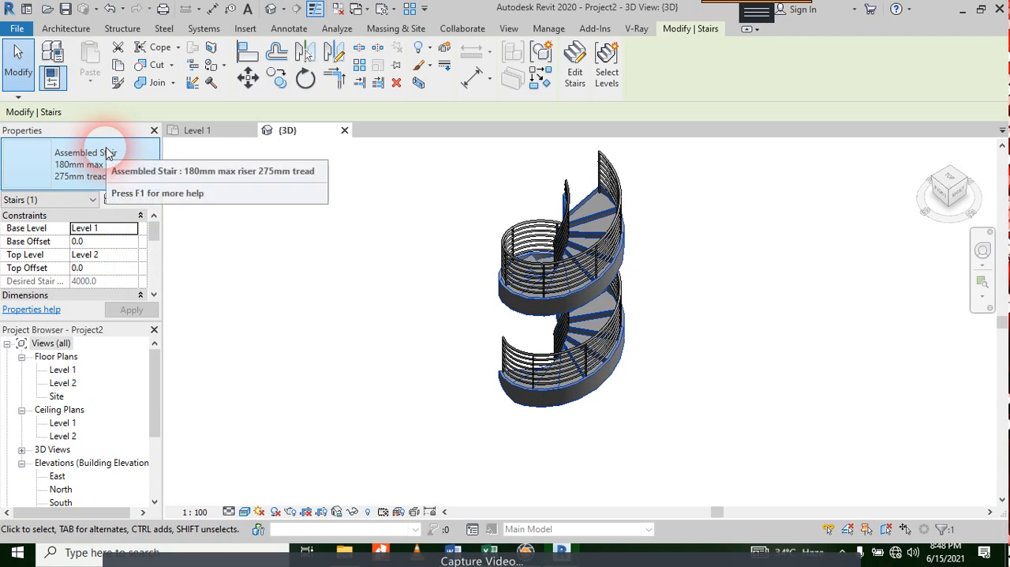
click(108, 152)
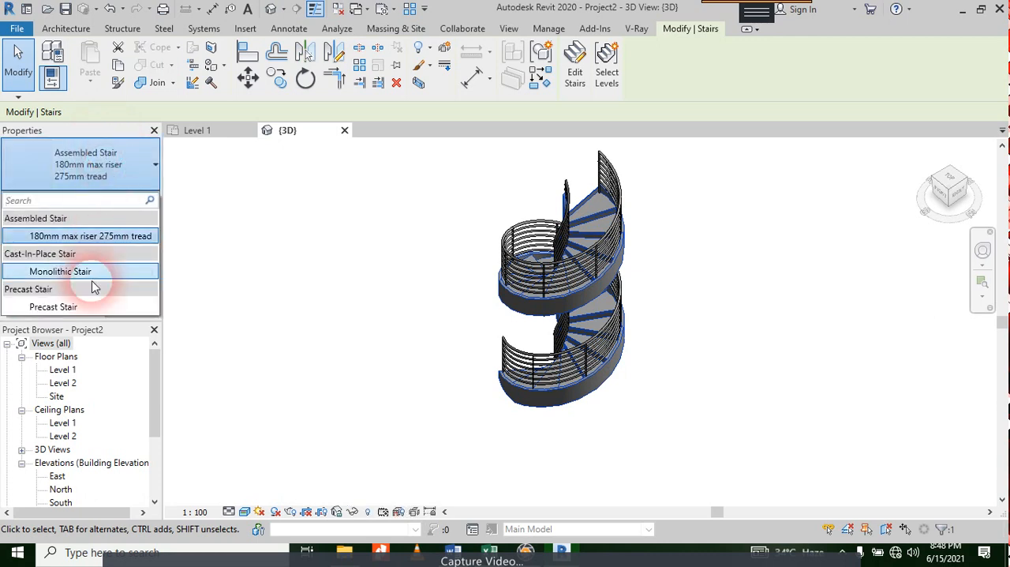
click(87, 306)
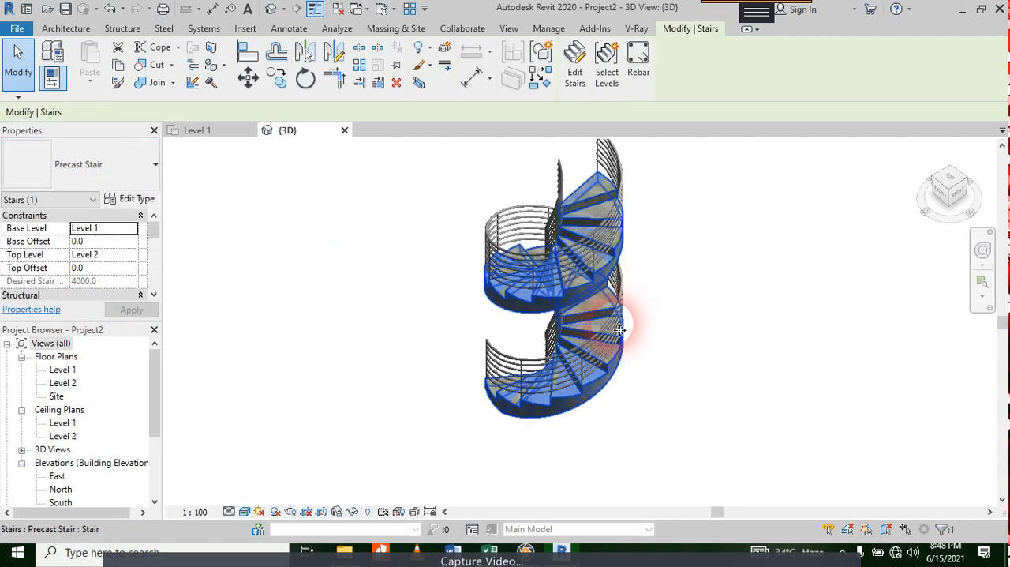
scroll(618, 330, up, 4)
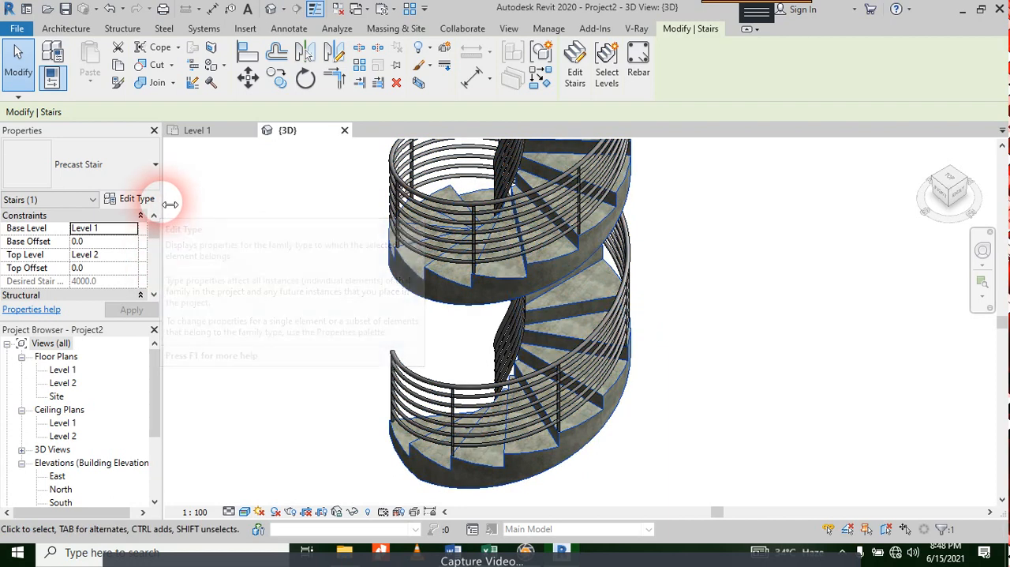
Step: Examine the Precast Stair type and its 190mm Depth run type settings, then close them without changes
click(130, 204)
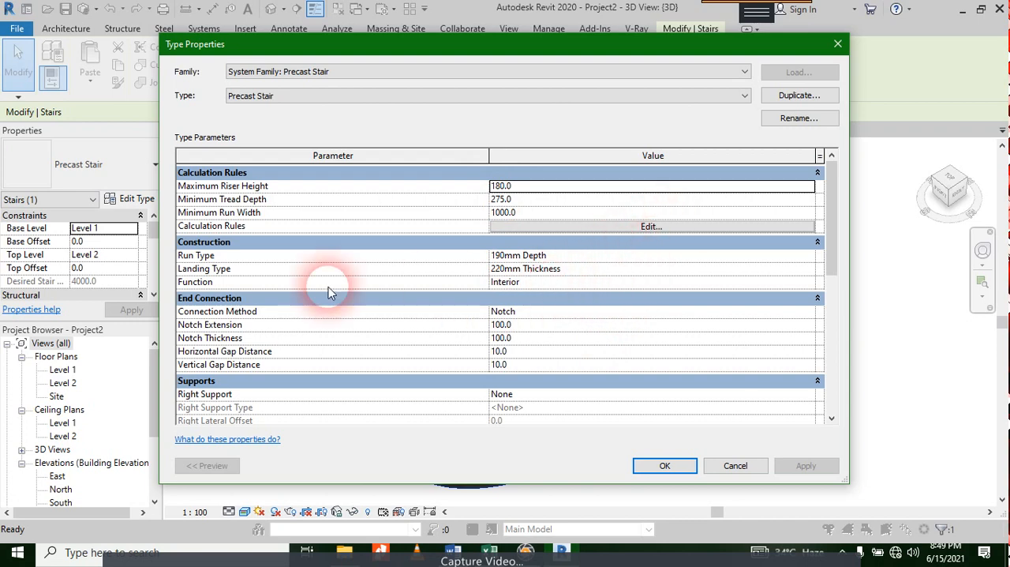
click(589, 256)
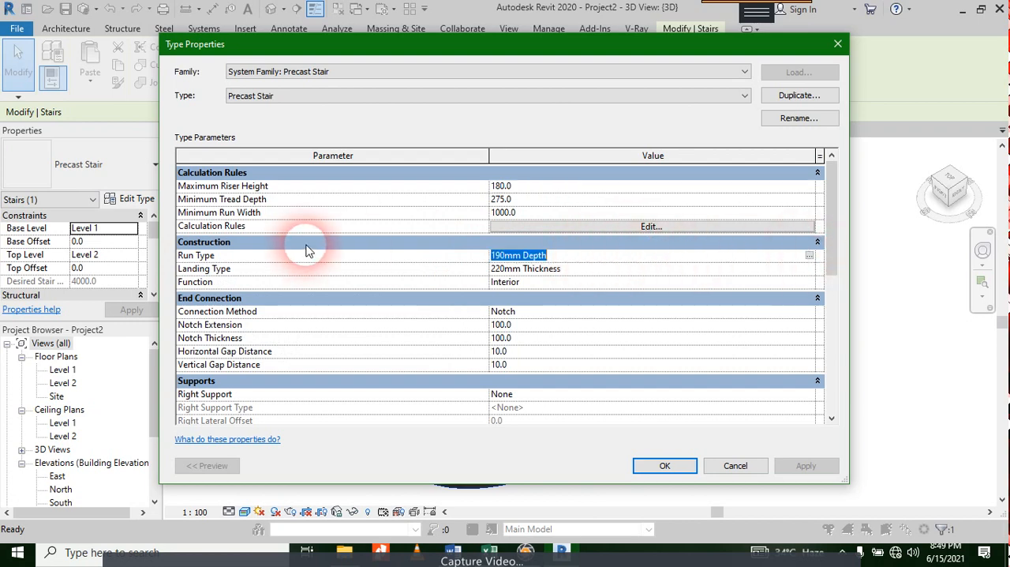
click(809, 256)
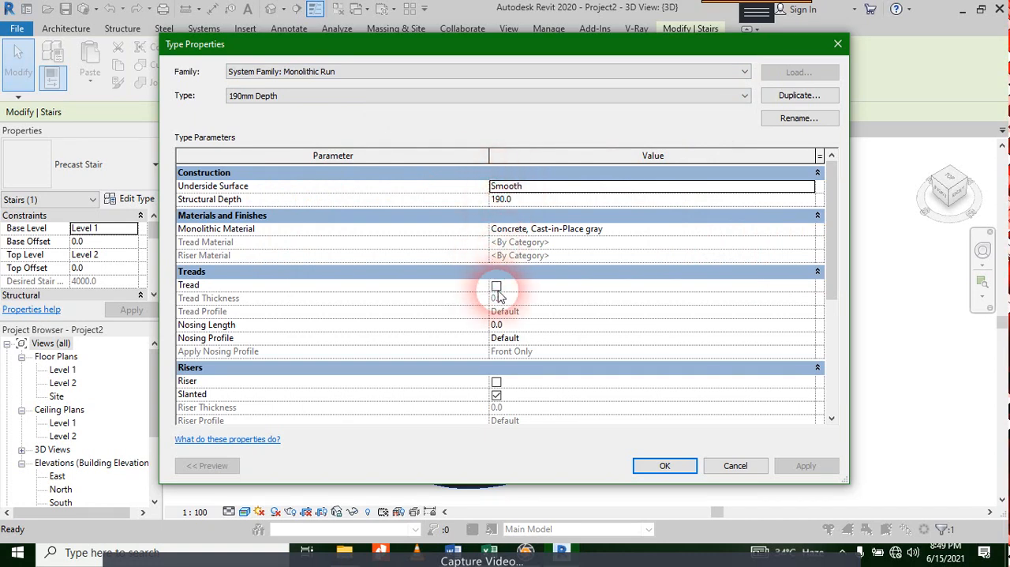
click(497, 394)
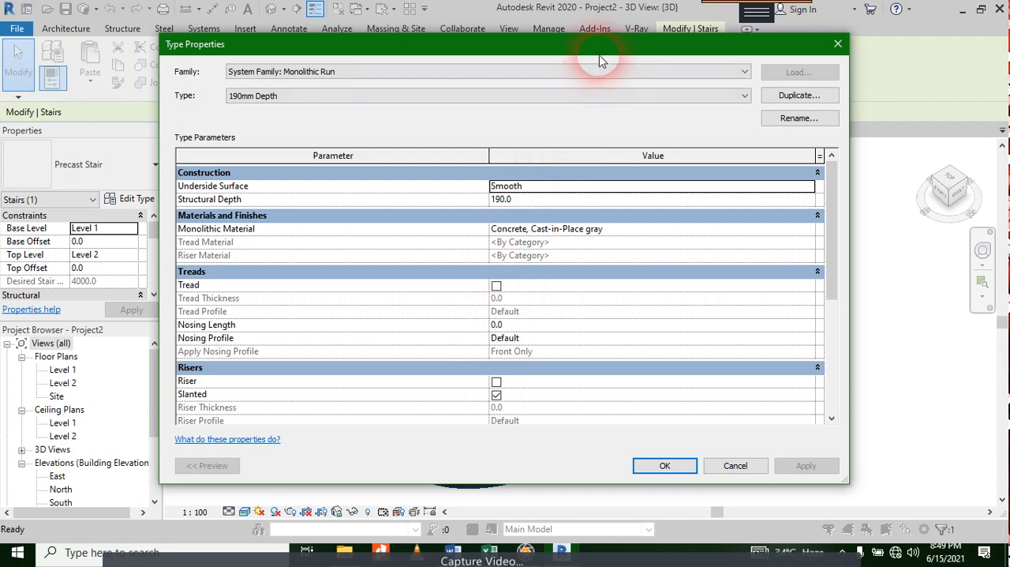
mouse_move(598, 51)
mouse_down()
mouse_move(513, 463)
mouse_move(582, 279)
mouse_move(597, 52)
mouse_up()
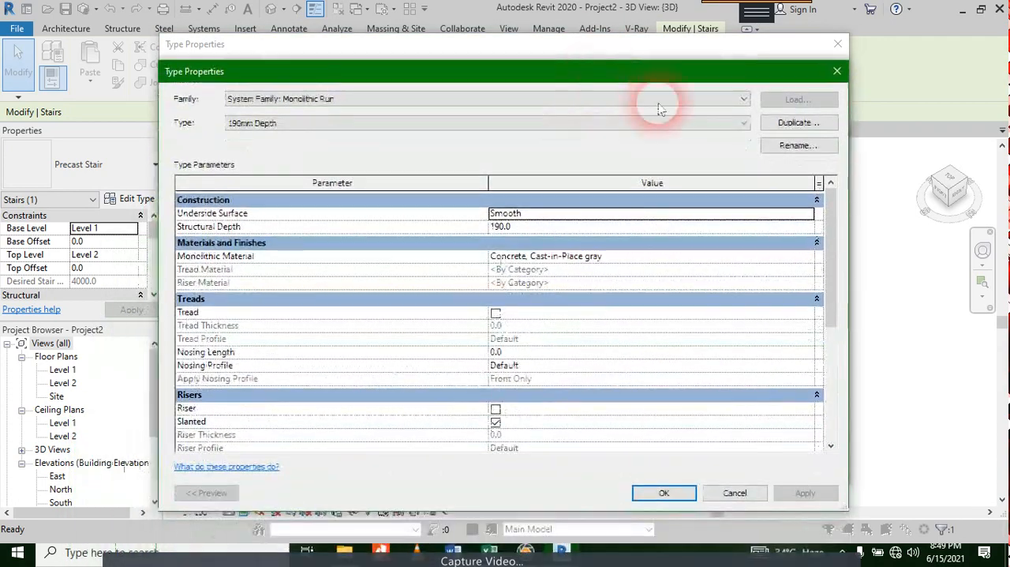
click(839, 44)
click(839, 44)
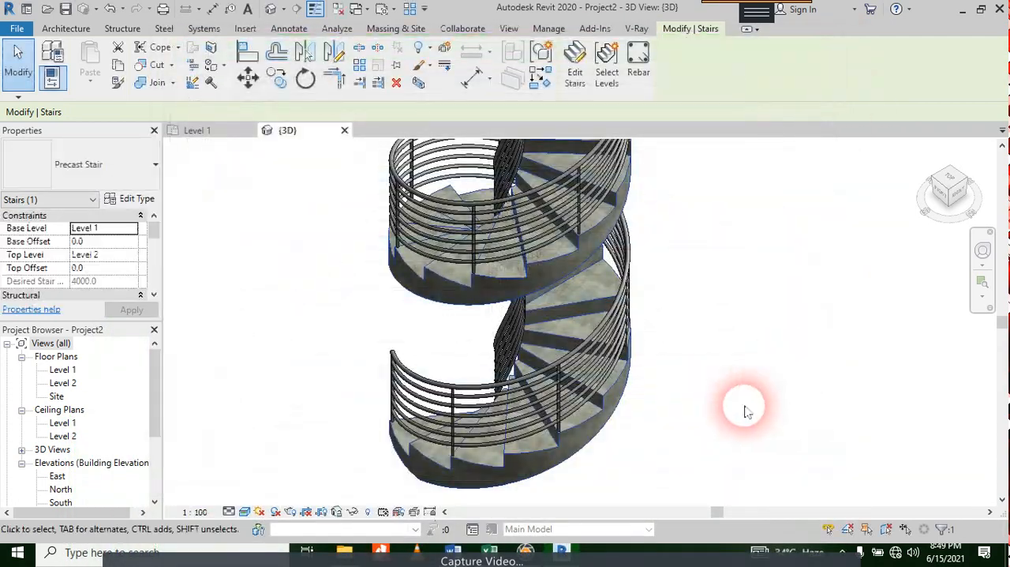
scroll(584, 344, up, 5)
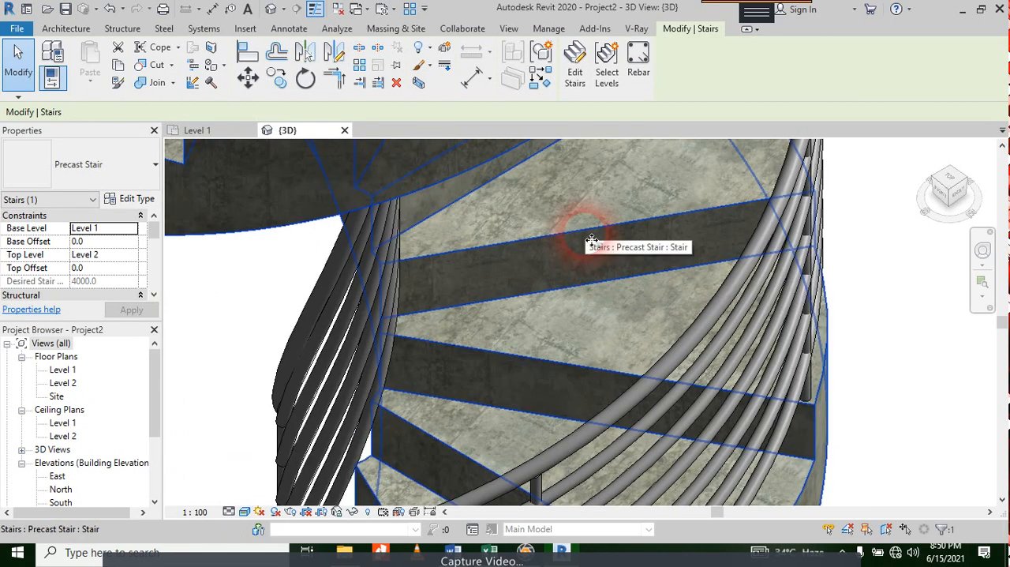
click(136, 199)
key(Escape)
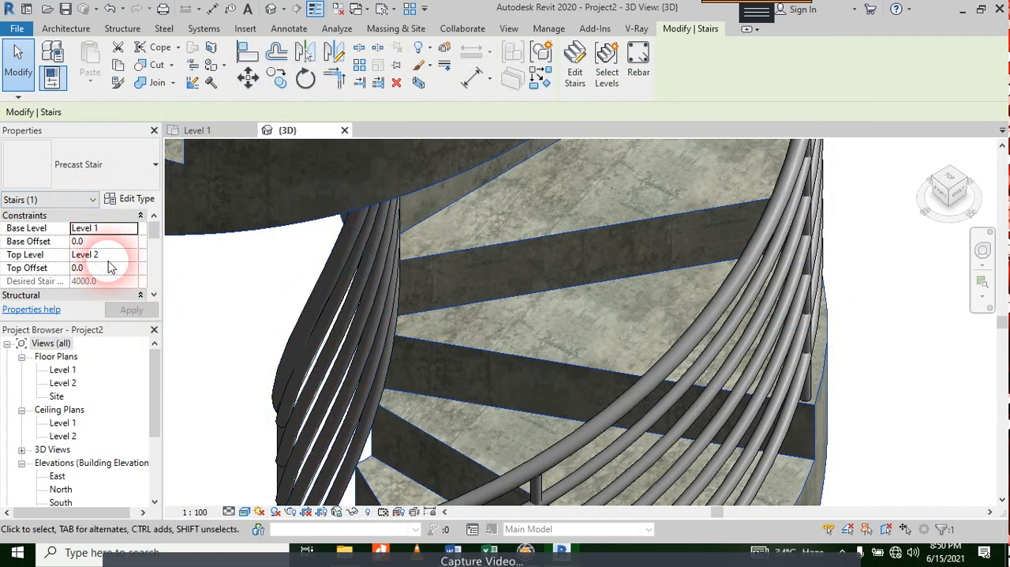
Step: Switch the spiral stair back to the Assembled Stair type 180mm max riser 275mm tread
click(103, 154)
click(75, 241)
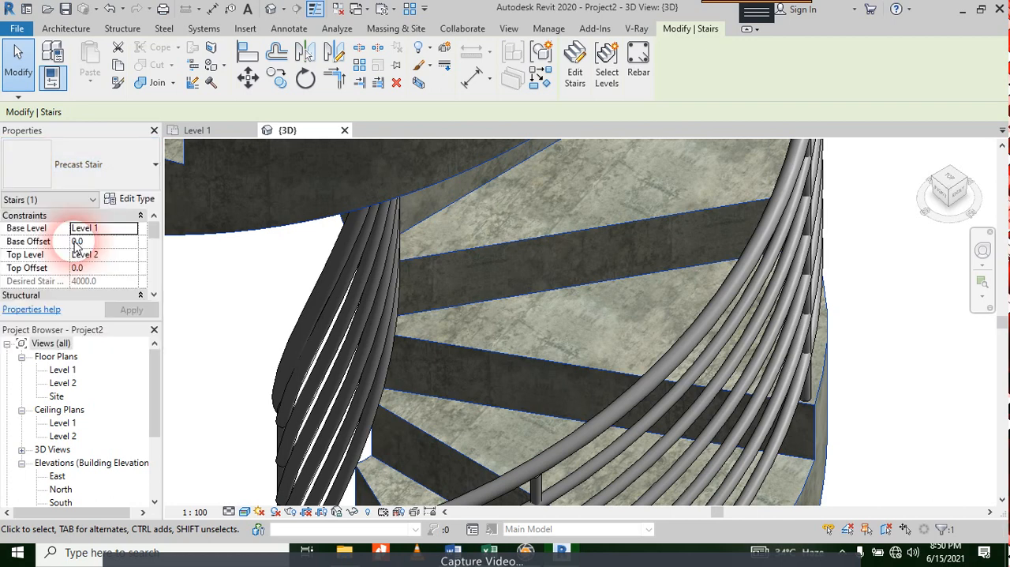
click(679, 240)
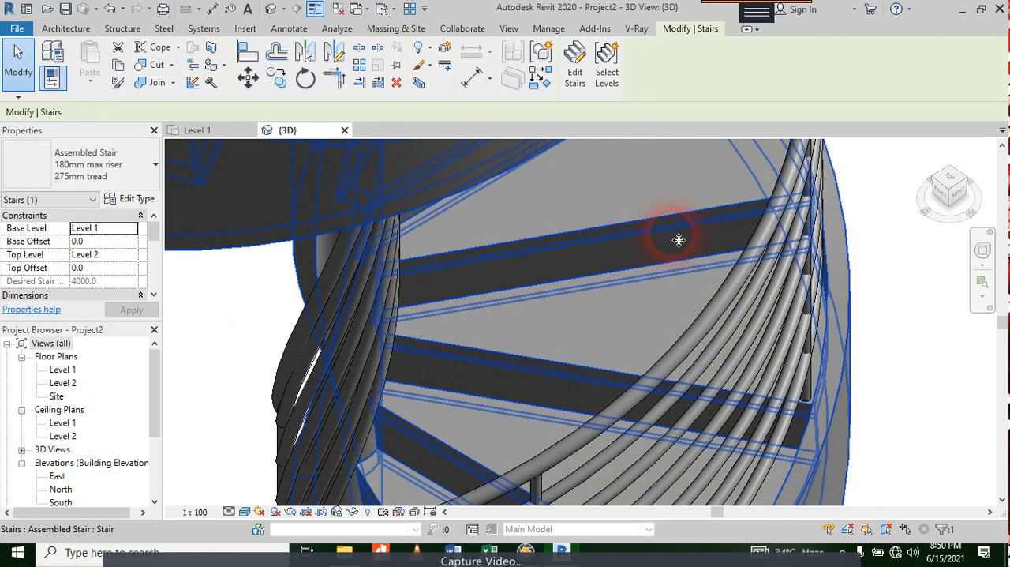
Step: Open the assembled stair's run type properties and turn off its risers
click(121, 201)
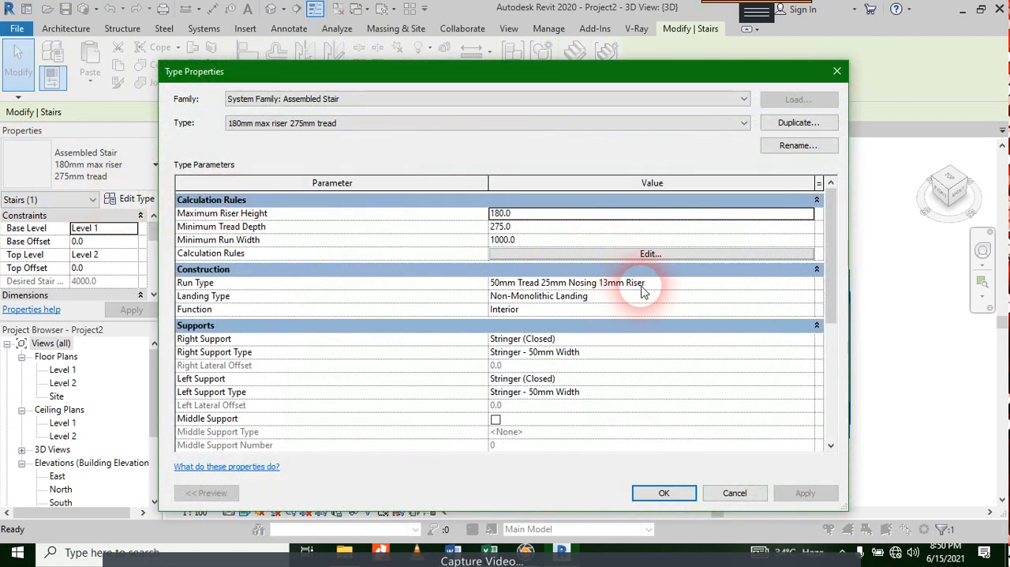
click(781, 284)
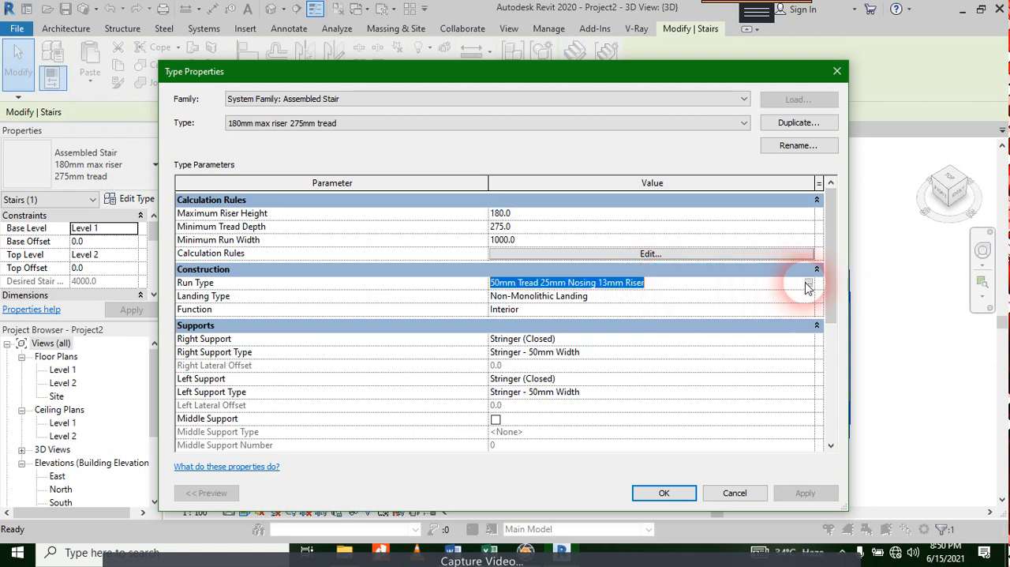
click(808, 283)
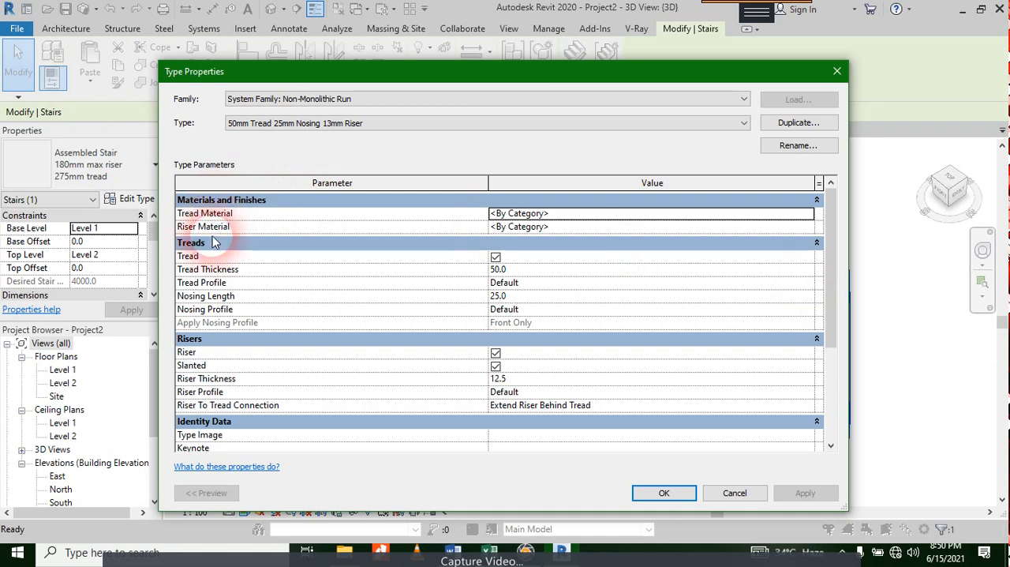
mouse_move(222, 234)
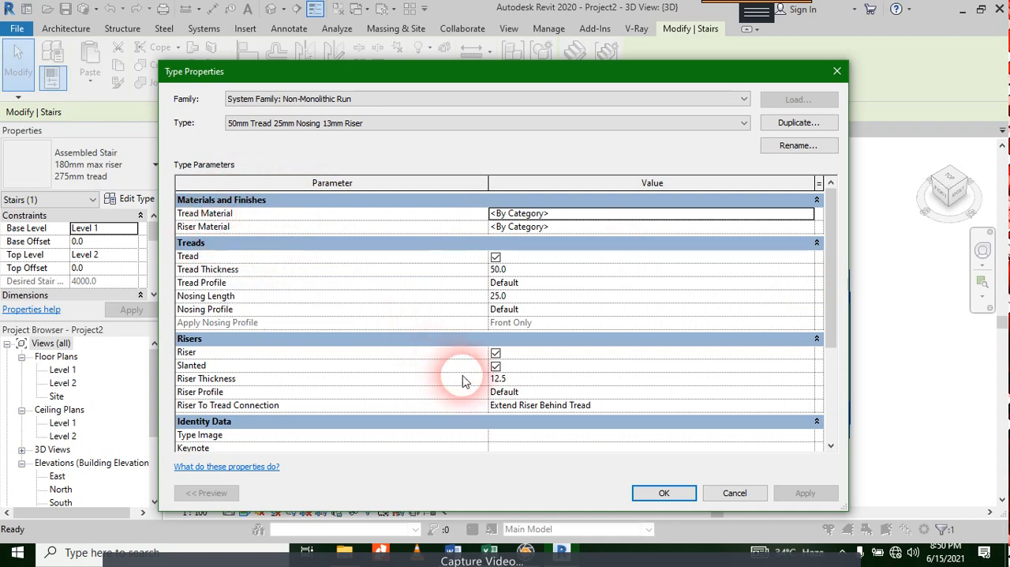
click(495, 353)
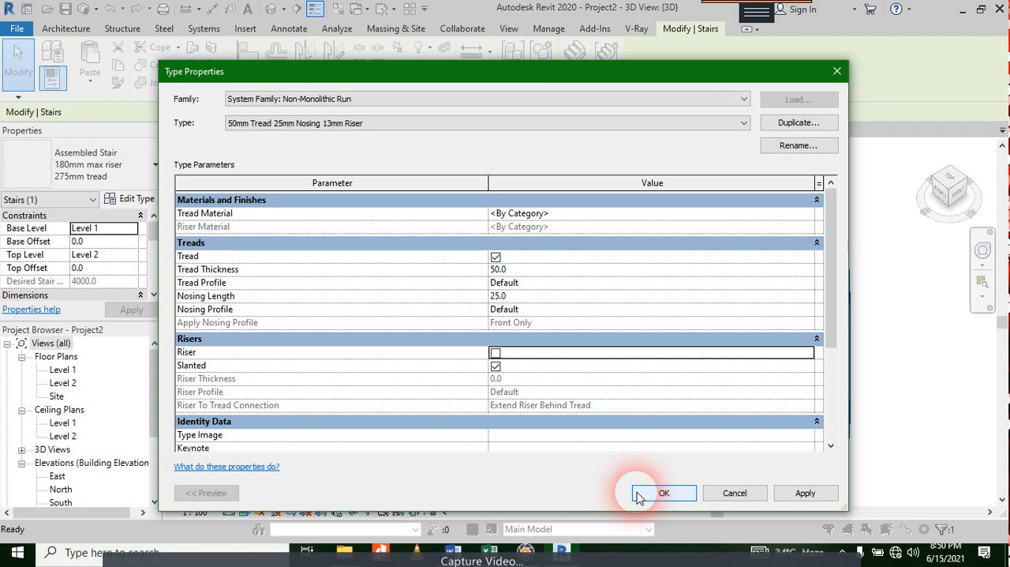
Step: Open the Tread Material choice of the run type and list the Wood category of the AEC Materials library
click(571, 215)
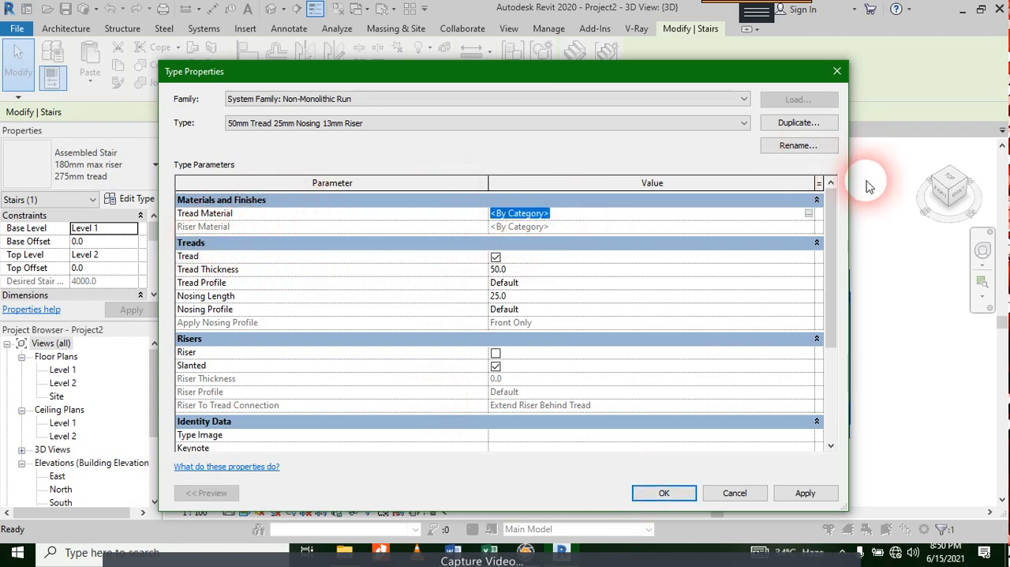
click(809, 213)
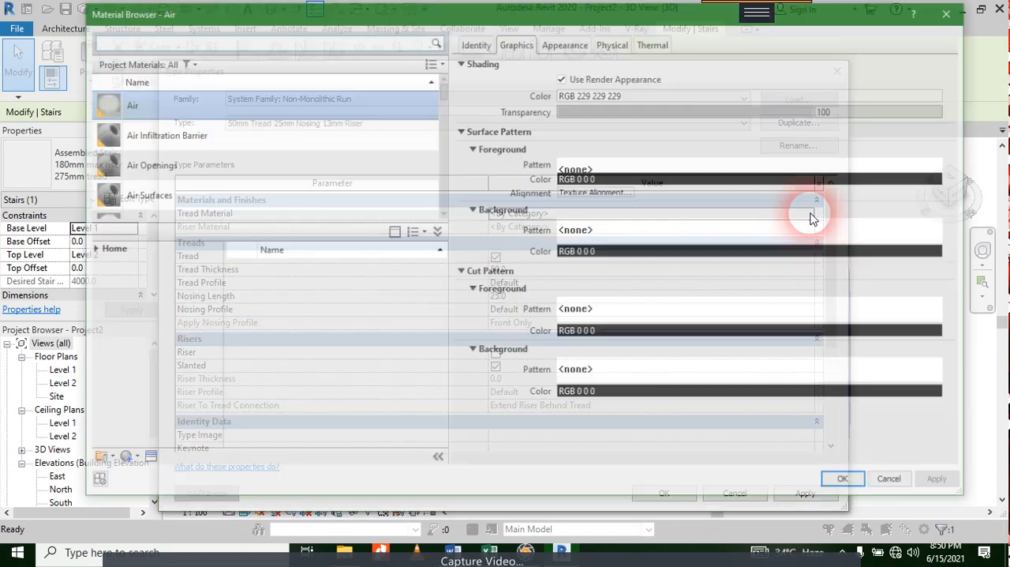
click(90, 249)
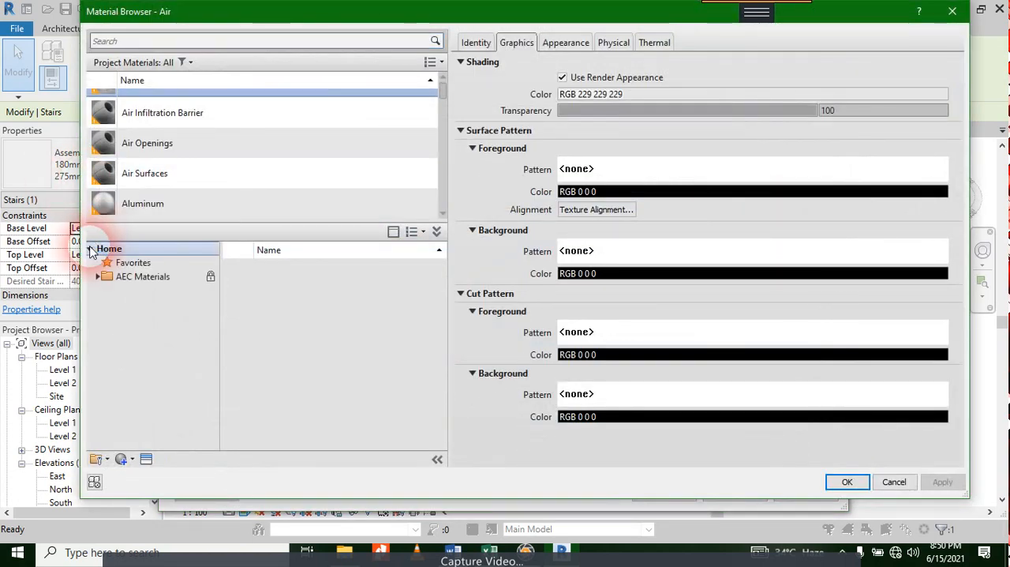
click(97, 277)
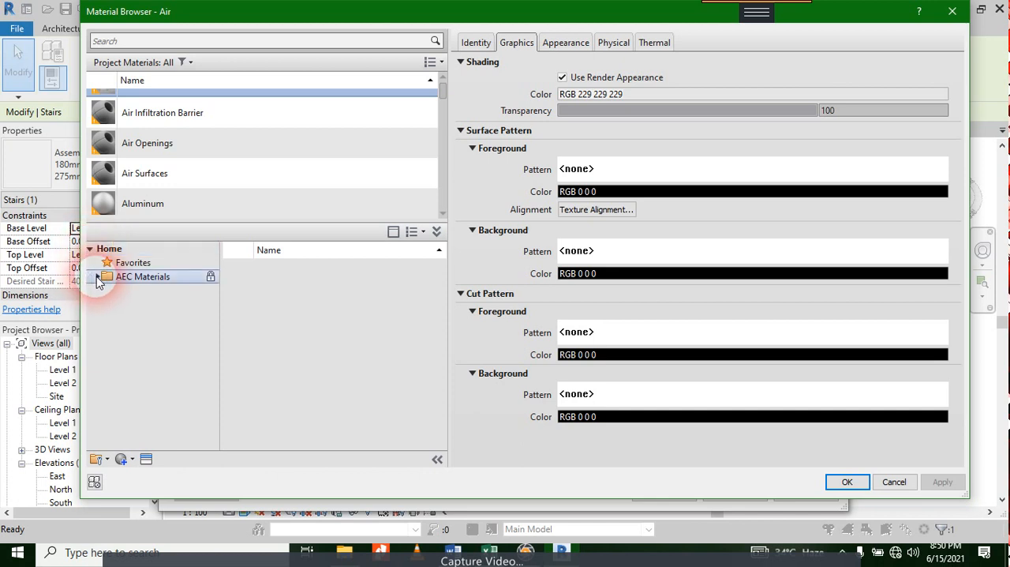
click(97, 277)
scroll(142, 363, down, 3)
click(135, 431)
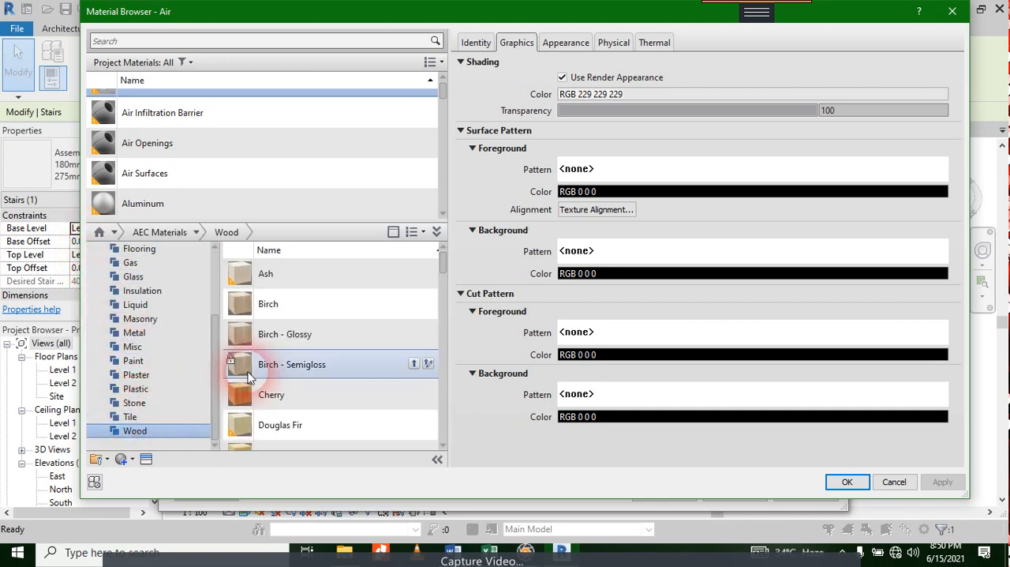
Step: Browse the Wood category of the AEC Materials library and select the generic Wood material
scroll(325, 319, down, 4)
scroll(342, 337, down, 3)
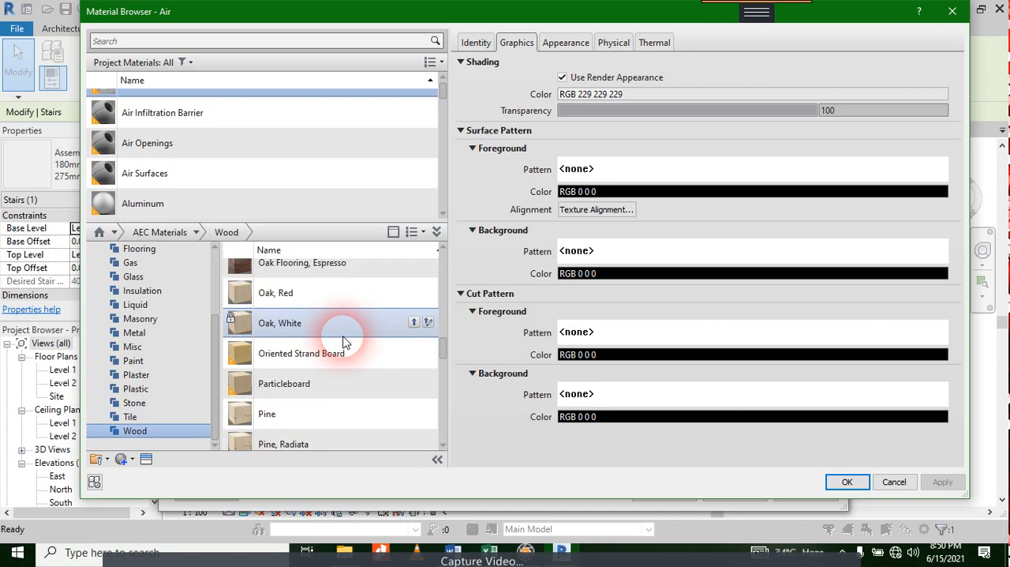
scroll(343, 337, up, 6)
scroll(345, 342, down, 3)
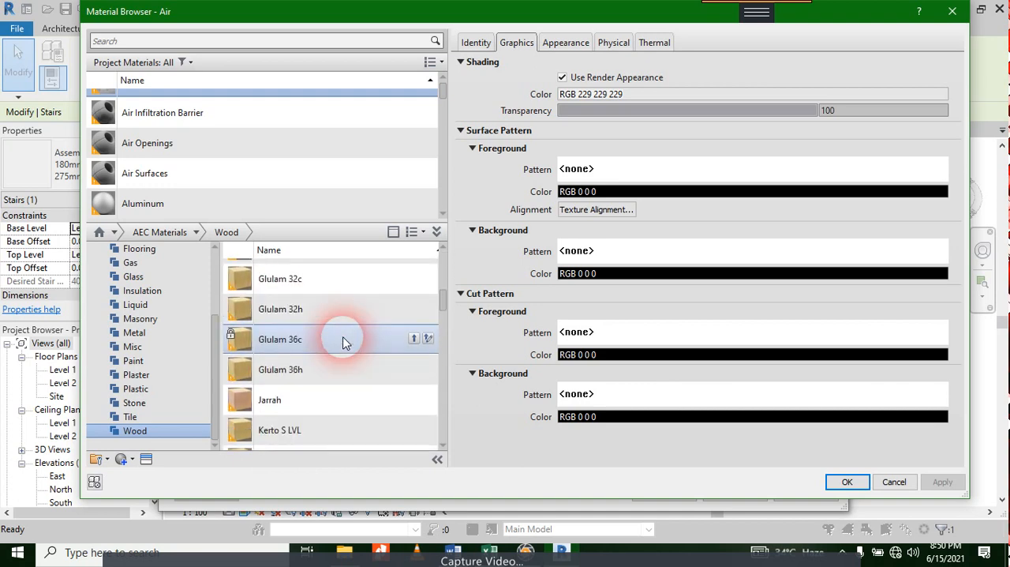
scroll(343, 341, down, 8)
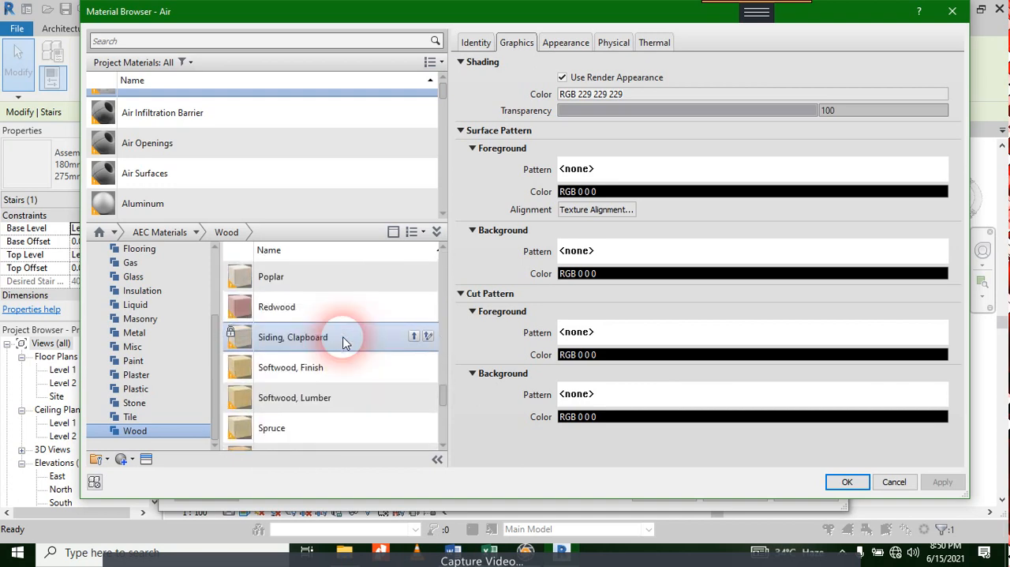
scroll(343, 341, up, 1)
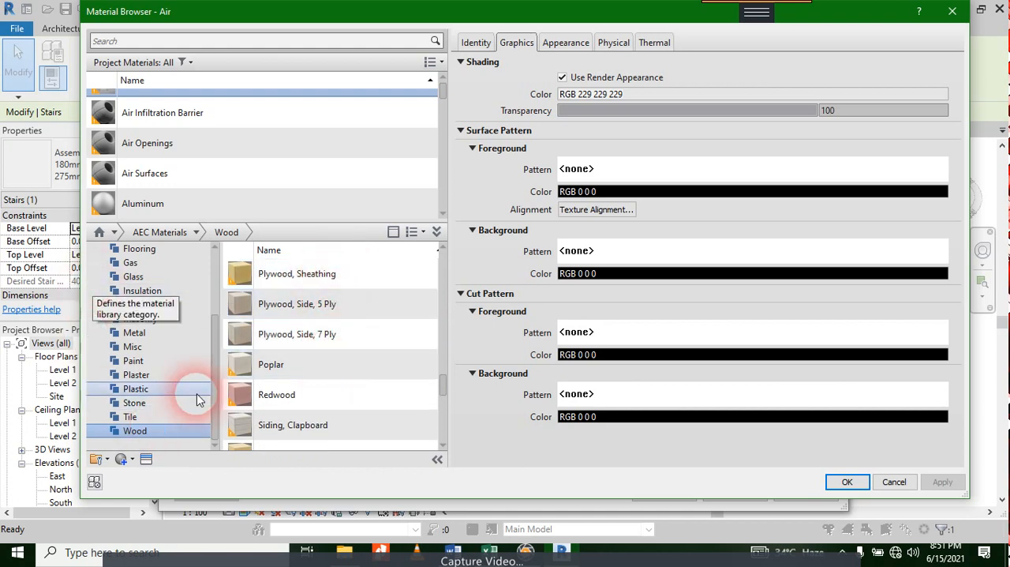
scroll(293, 379, down, 3)
scroll(291, 377, down, 2)
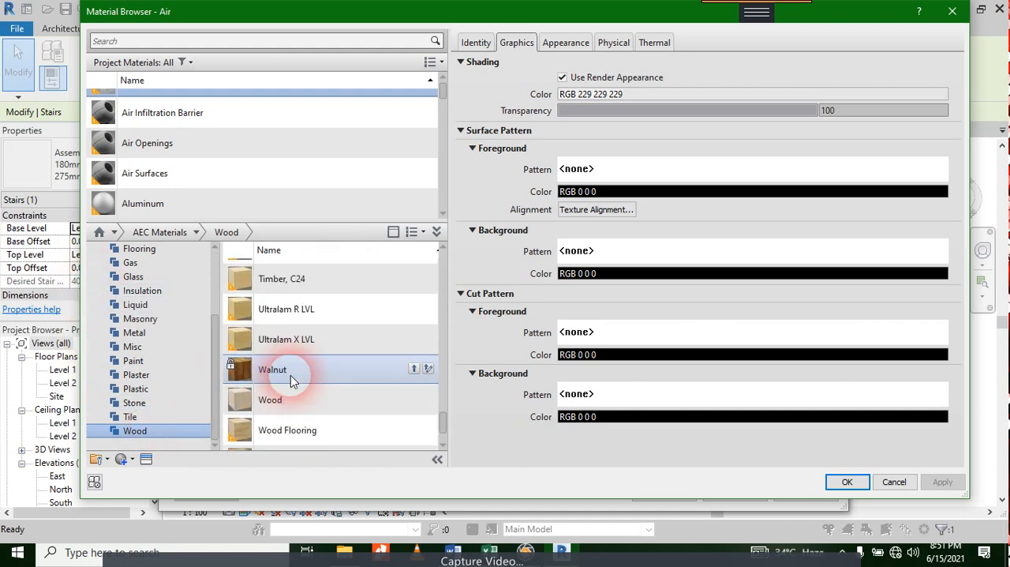
click(277, 396)
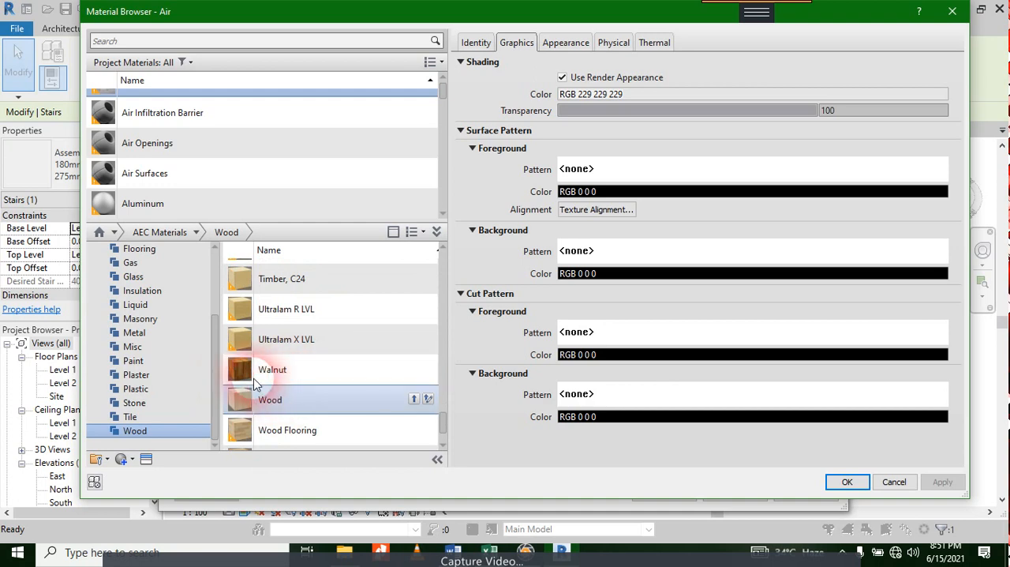
scroll(293, 362, up, 2)
scroll(293, 371, up, 3)
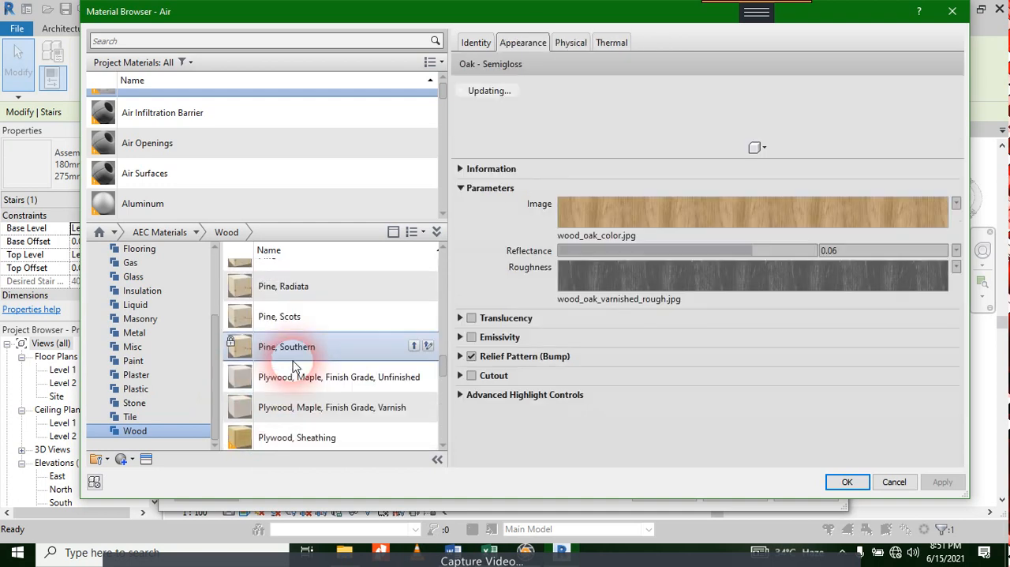
Step: Examine the library Wood material's appearance, translucency, physical, thermal and identity properties
click(461, 319)
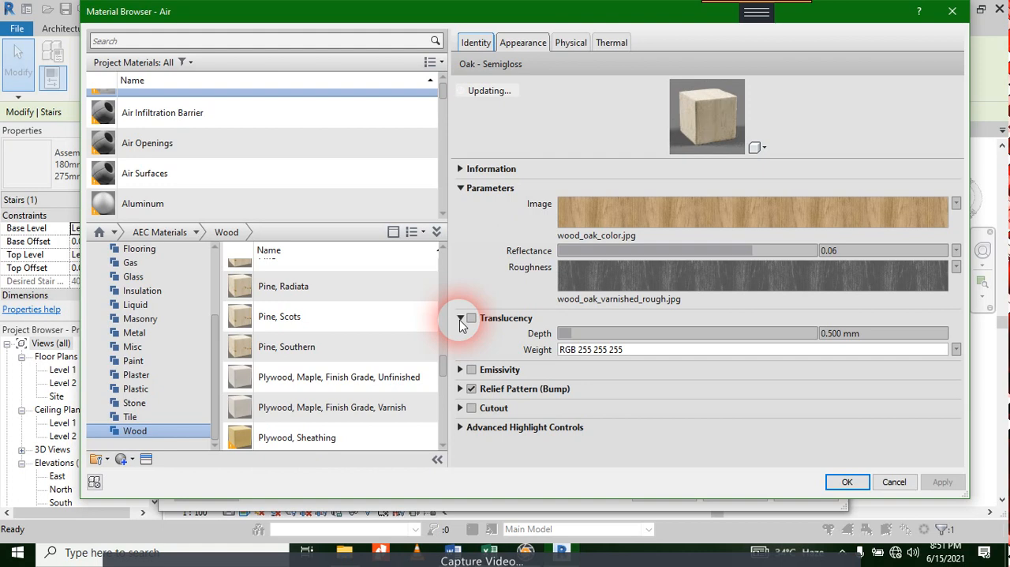
click(124, 458)
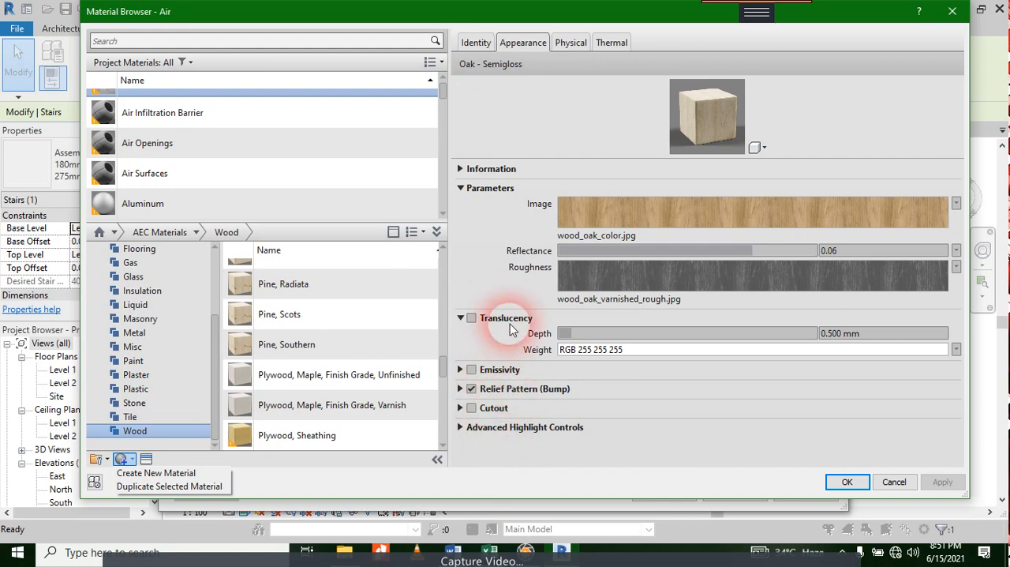
click(570, 44)
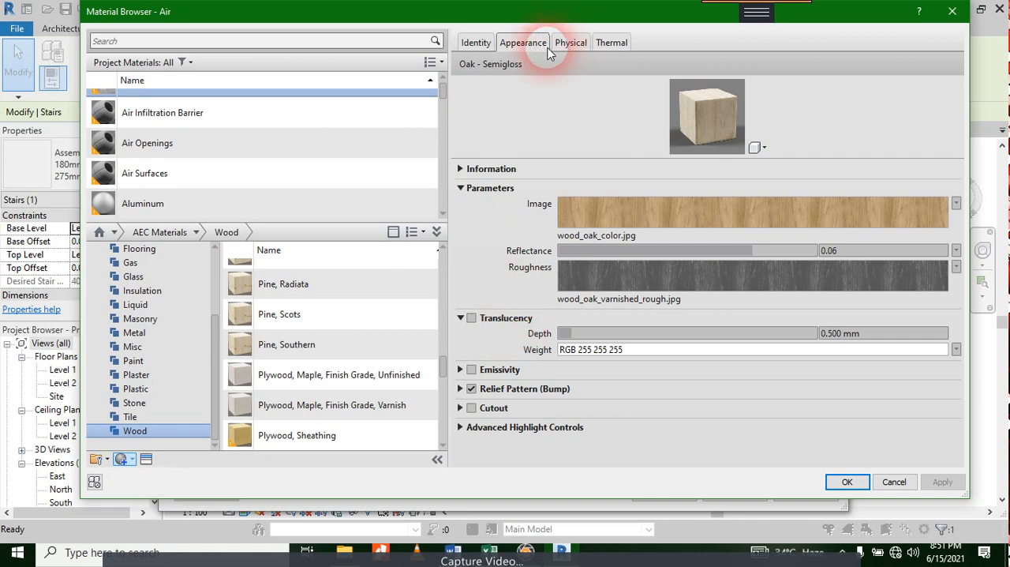
click(561, 46)
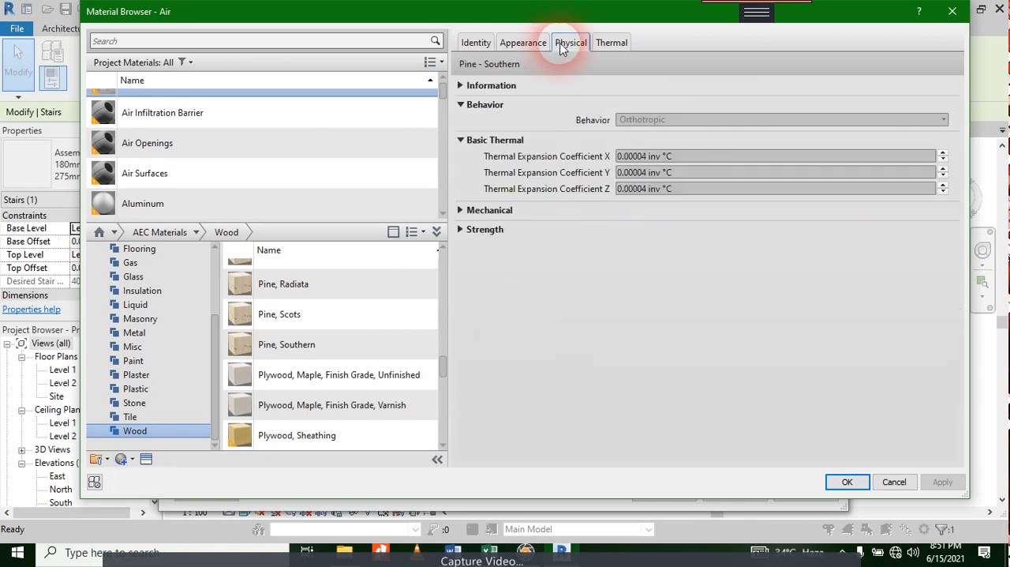
click(609, 44)
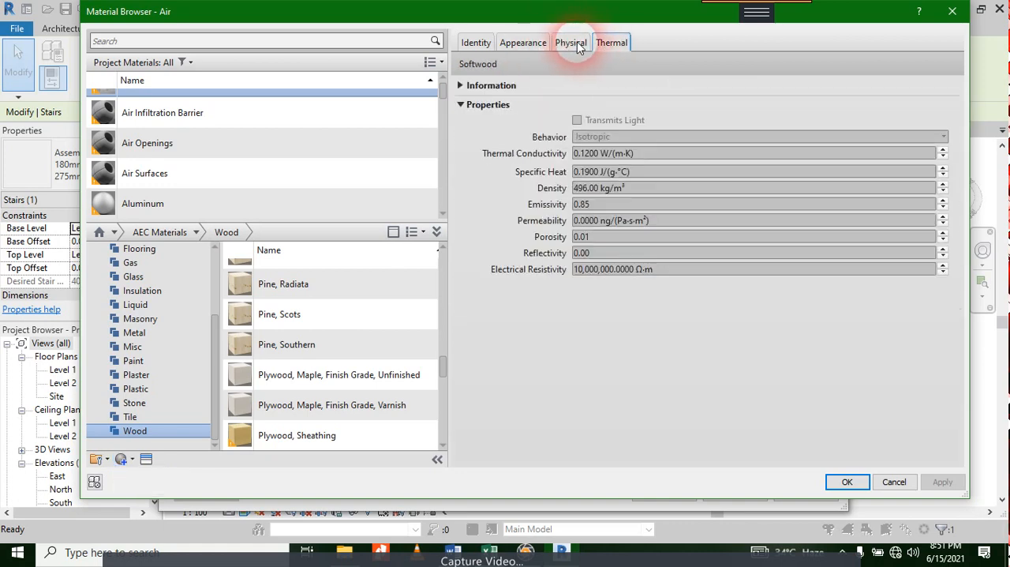
click(476, 42)
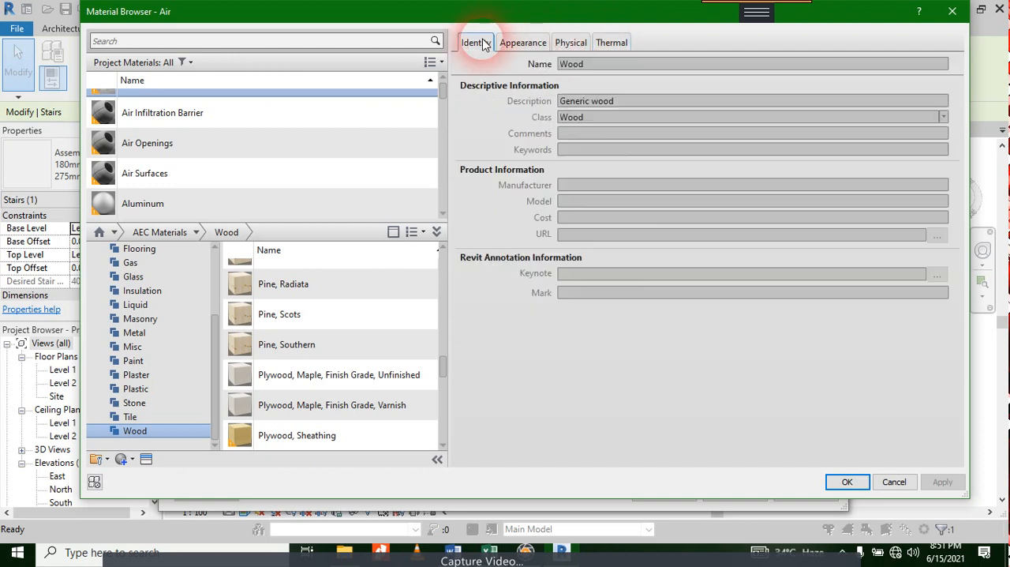
click(525, 43)
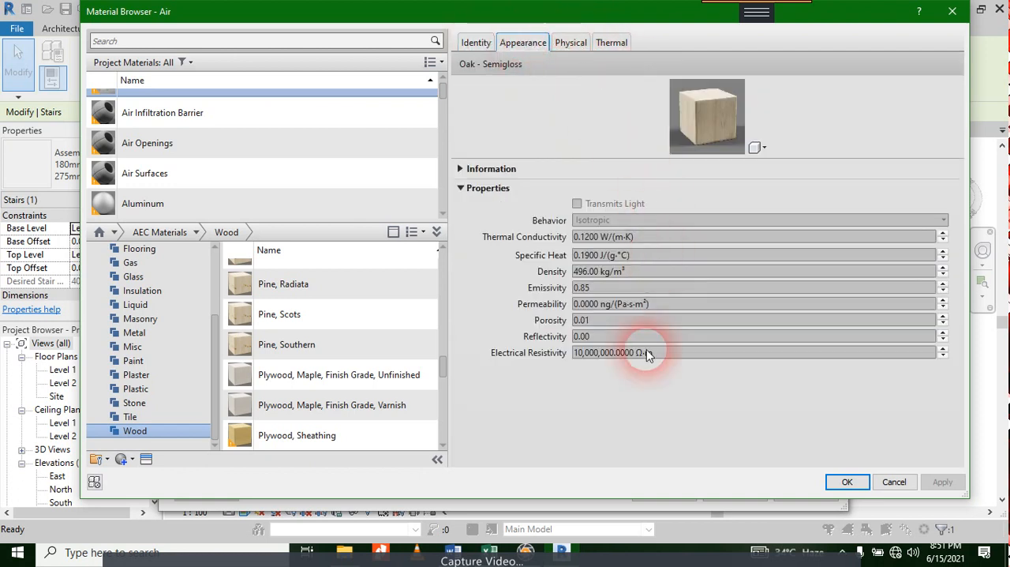
mouse_move(646, 354)
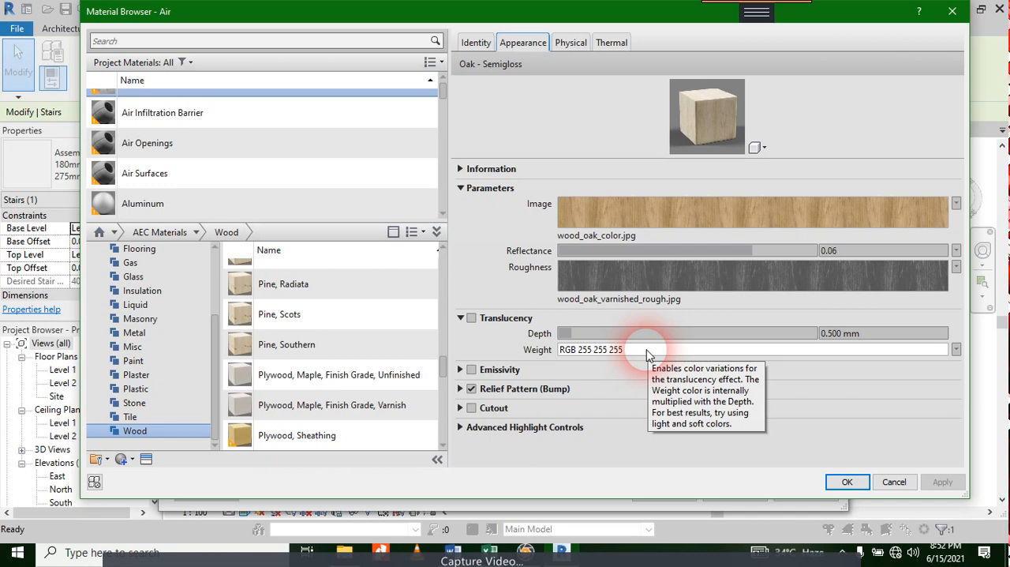
Step: Accept Air as the Tread Material of the 50mm Tread 25mm Nosing 13mm Riser run type and confirm its properties
click(843, 483)
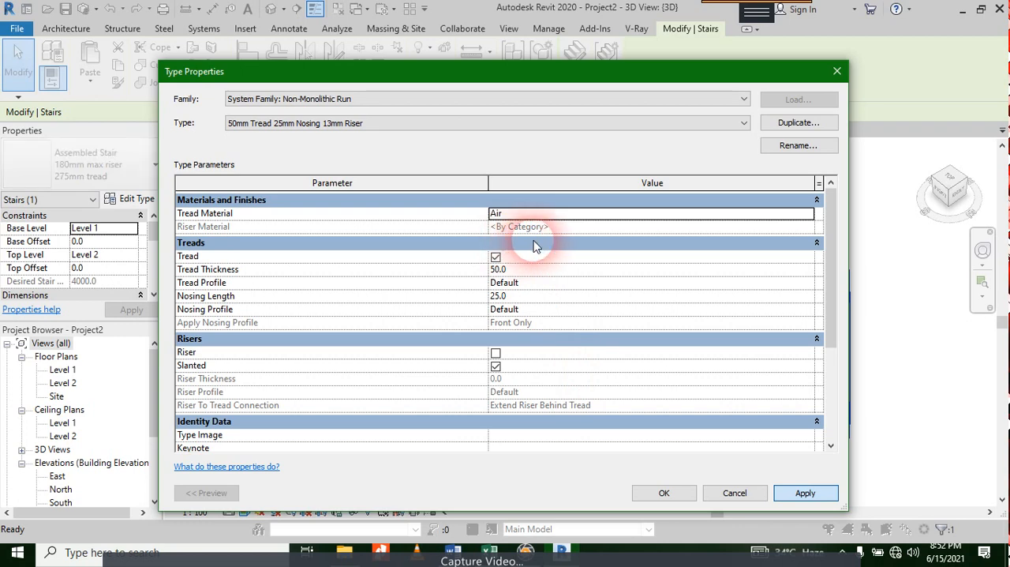
click(661, 492)
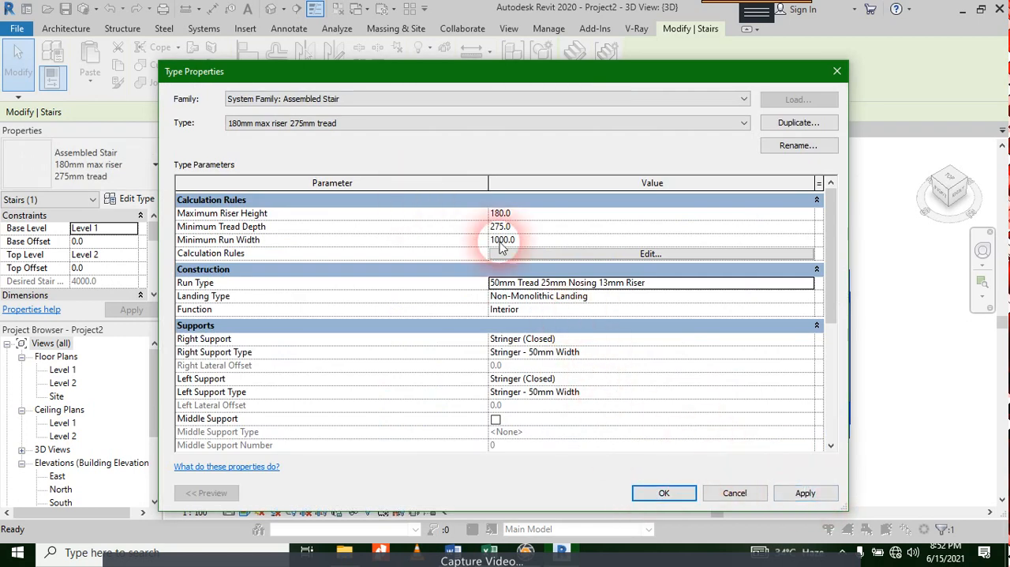
scroll(563, 292, down, 4)
scroll(571, 289, up, 4)
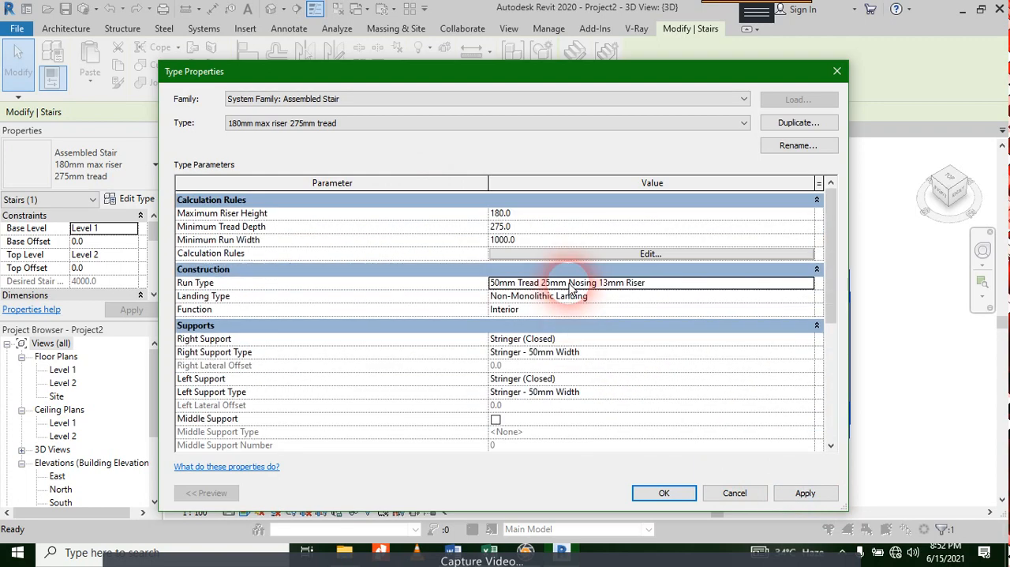
Step: Review the run type's material, tread and riser settings, then accept the run type and stair type properties
click(804, 284)
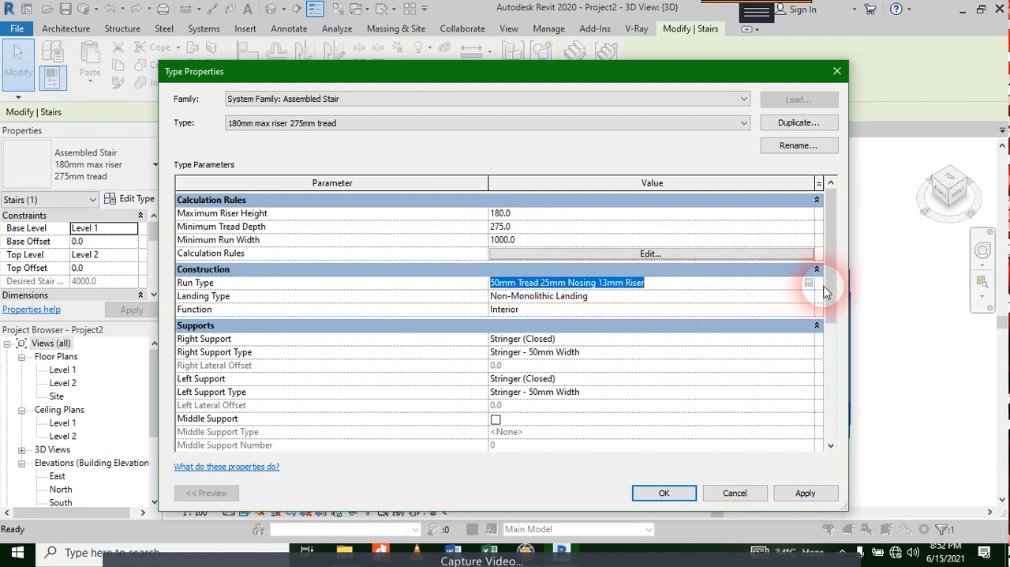
click(809, 289)
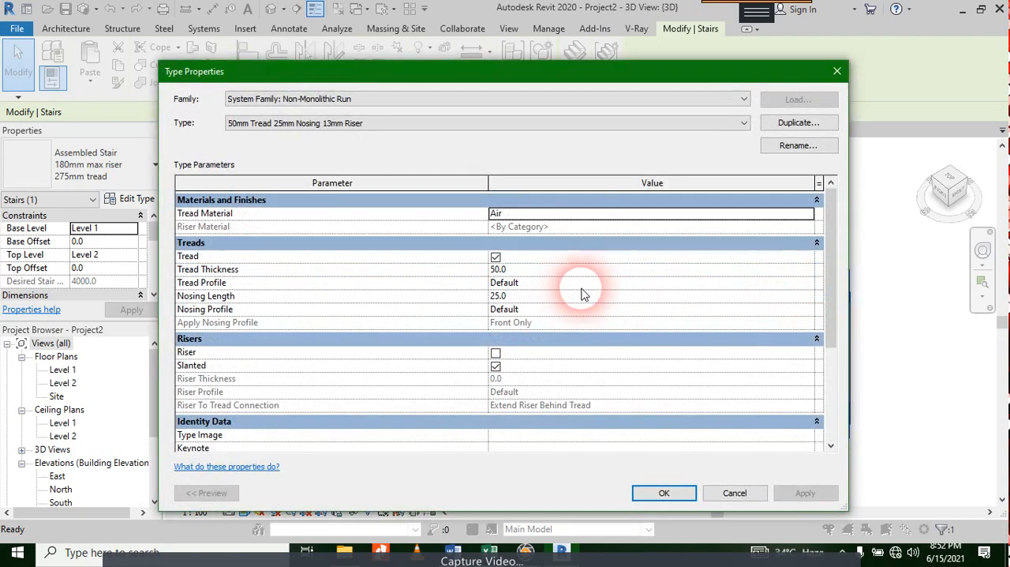
scroll(580, 289, down, 4)
scroll(575, 283, up, 3)
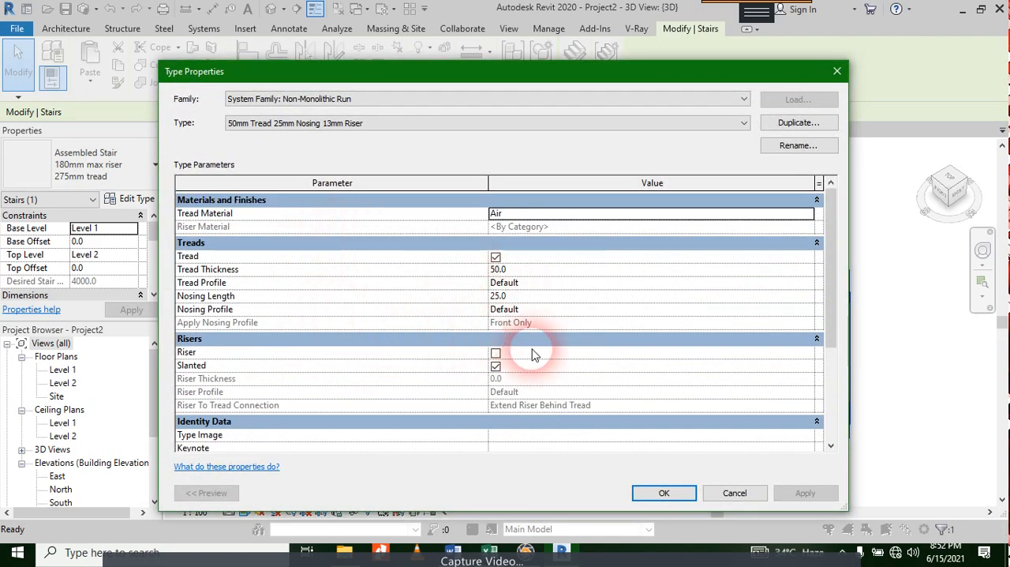
scroll(552, 351, down, 5)
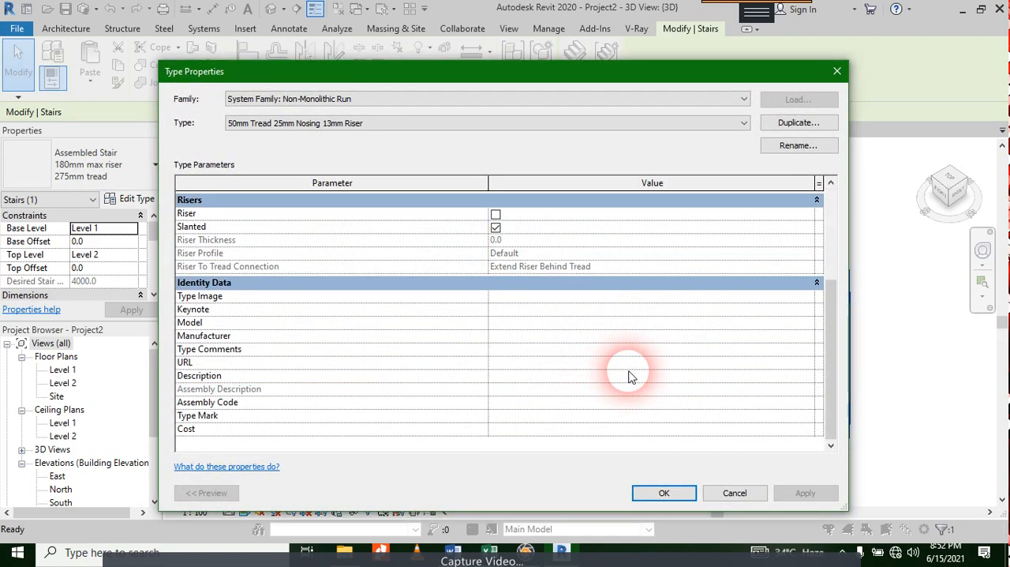
click(680, 494)
click(642, 497)
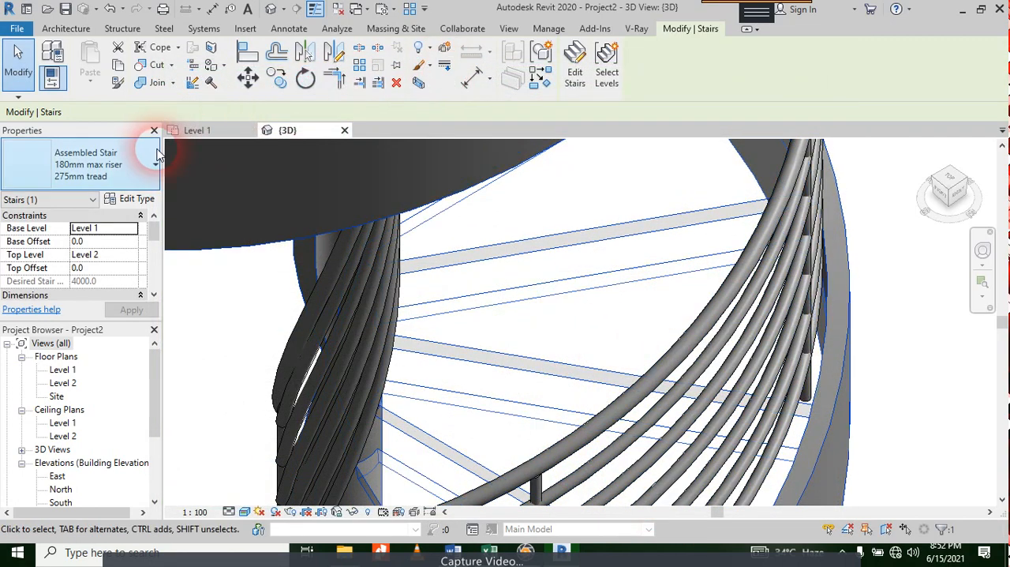
Step: Set both the Right Support and Left Support of the assembled stair type to None and deselect the stair
click(131, 199)
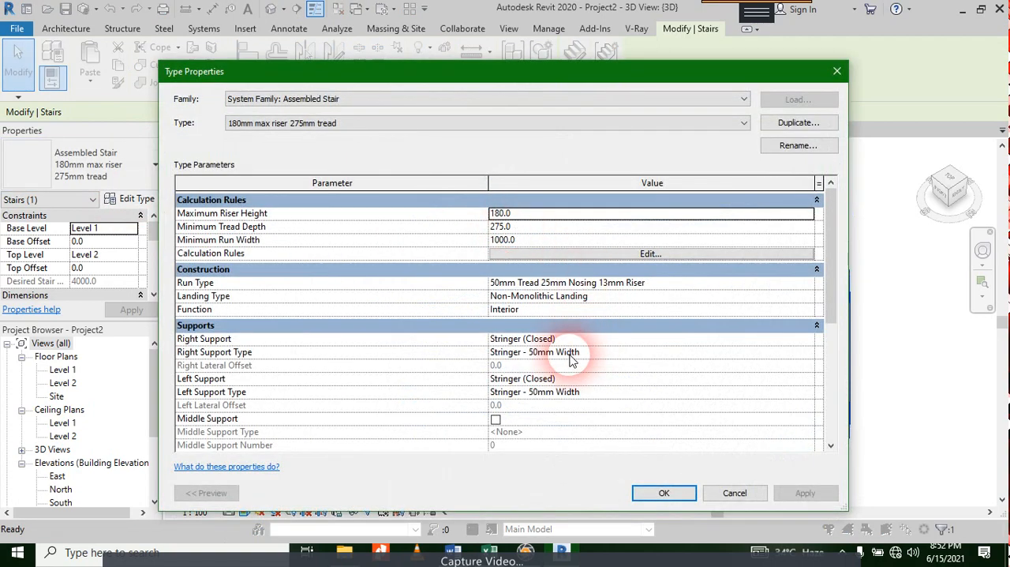
drag(694, 72, 622, 31)
click(723, 292)
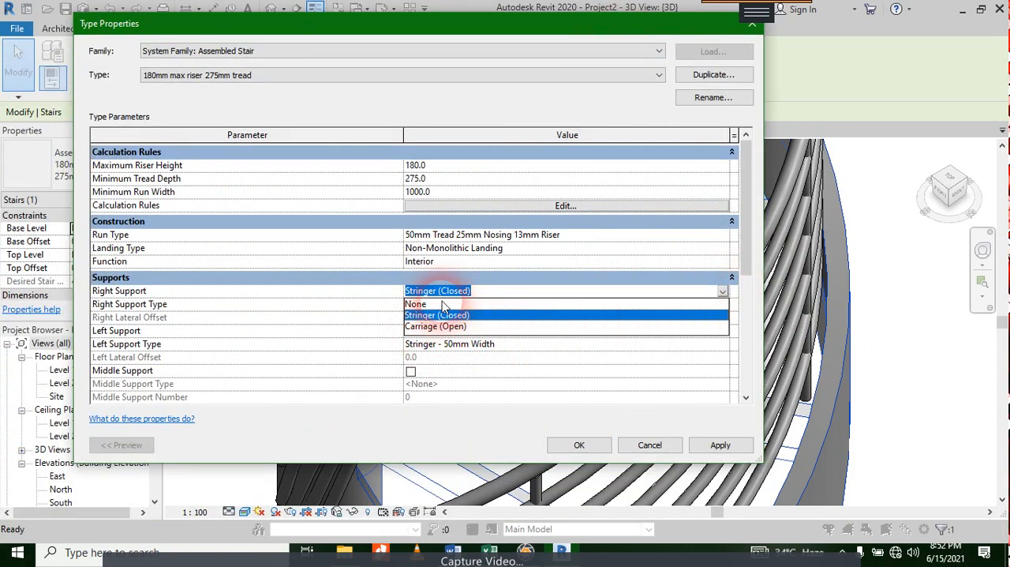
click(443, 304)
click(552, 344)
click(624, 331)
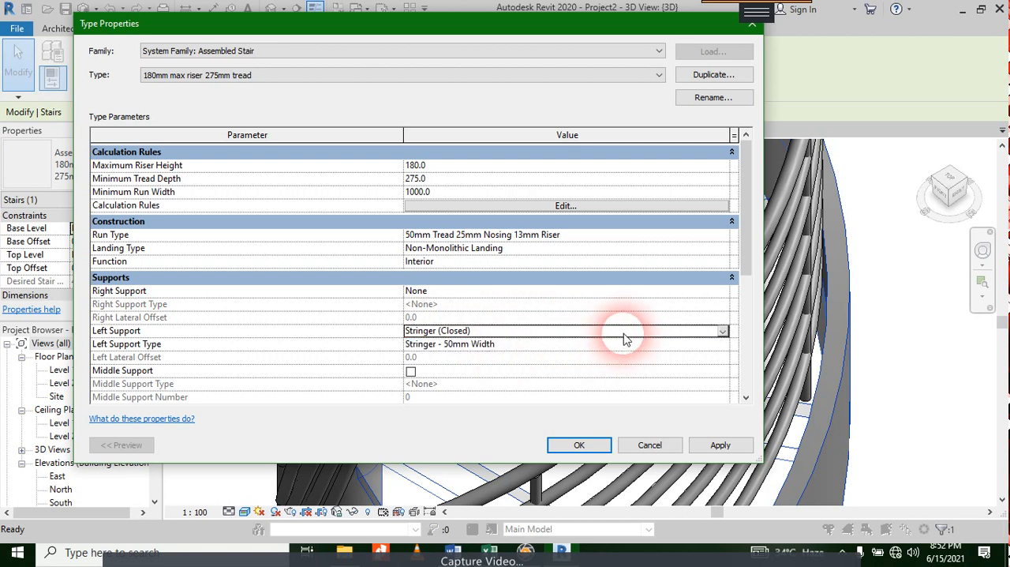
click(723, 330)
click(638, 345)
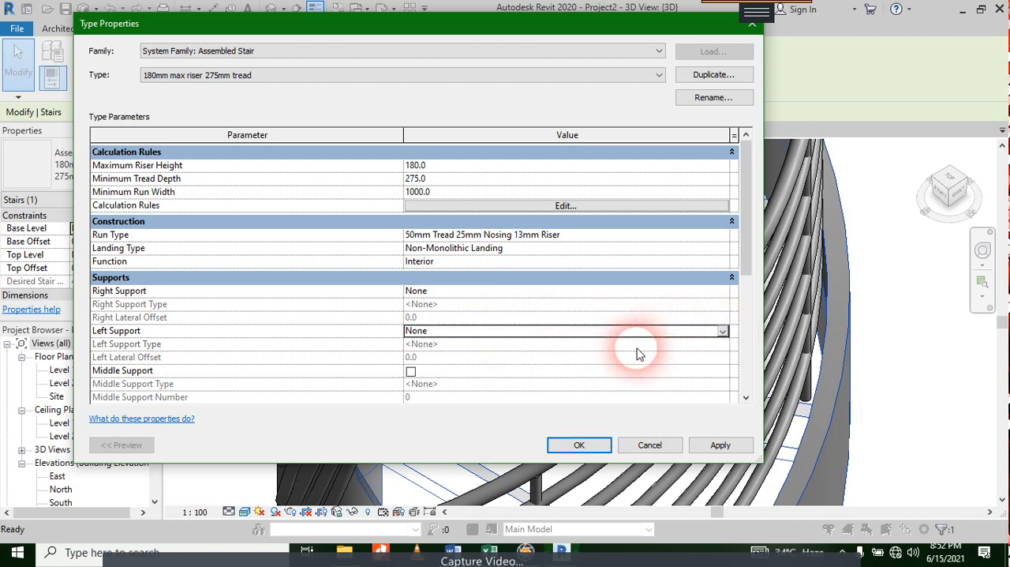
click(715, 445)
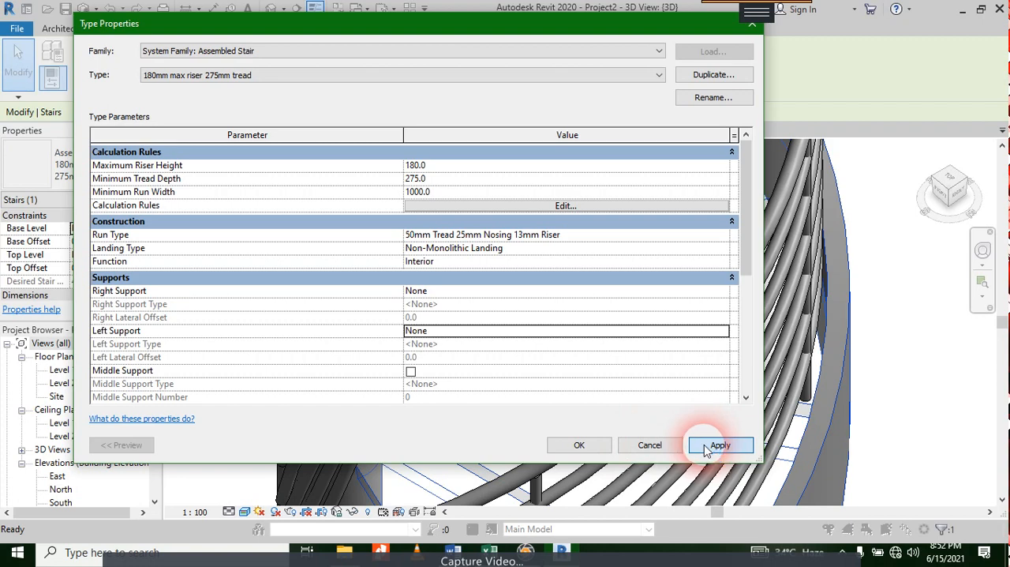
click(579, 445)
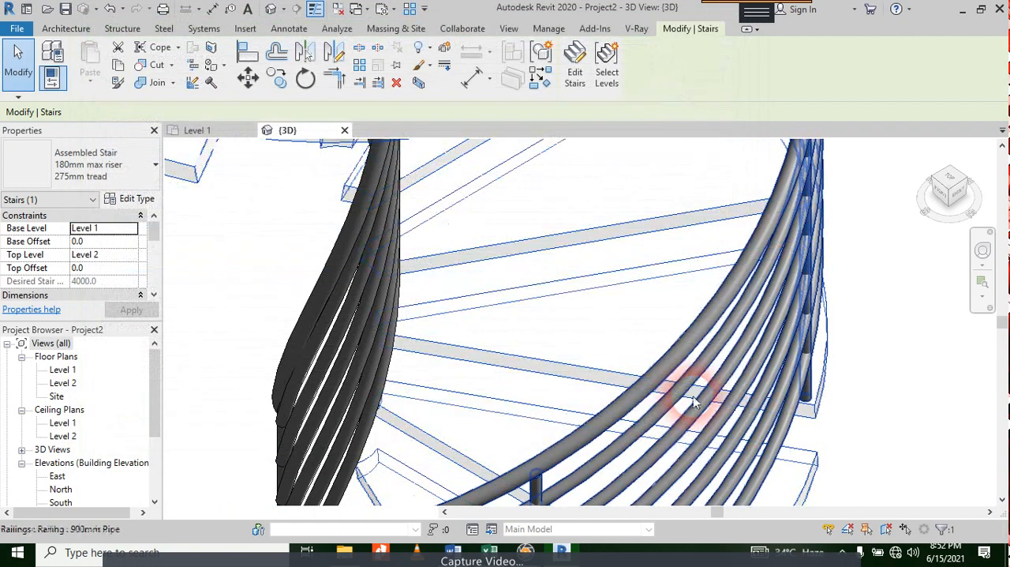
click(852, 316)
scroll(852, 316, down, 3)
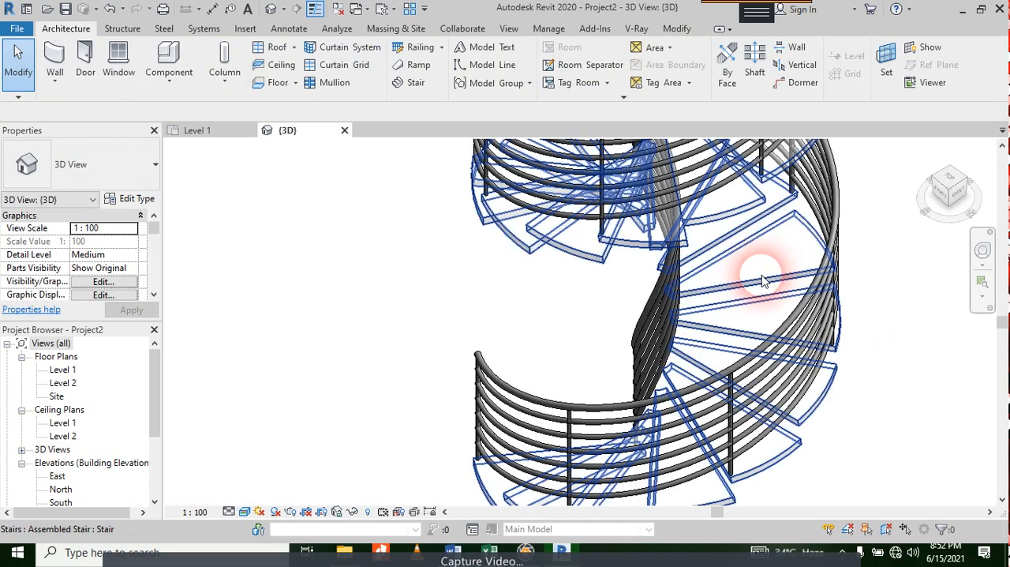
Step: Open the Tread Material selection of the spiral stair's 50mm Tread 25mm Nosing 13mm Riser run type
click(754, 284)
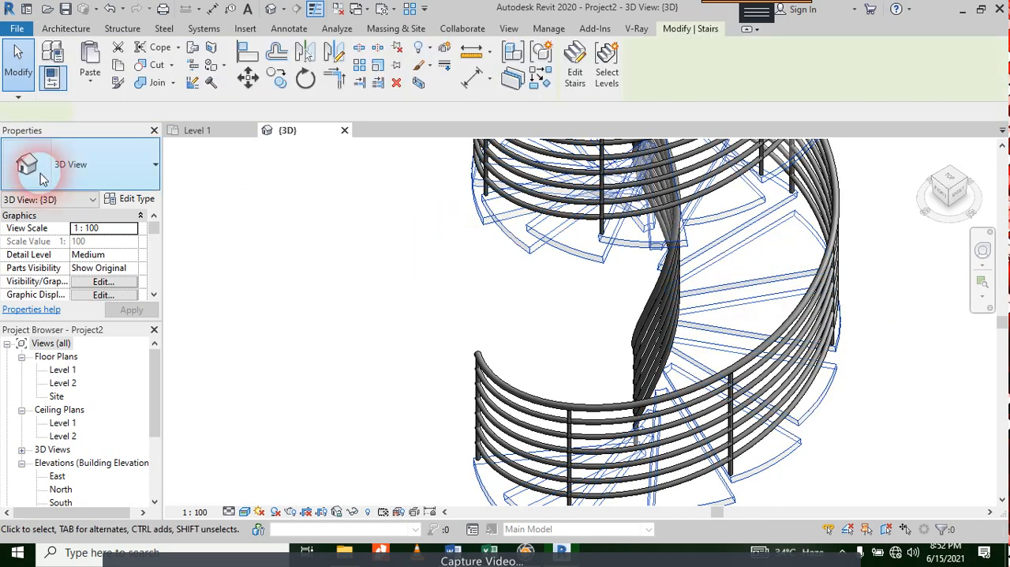
click(124, 202)
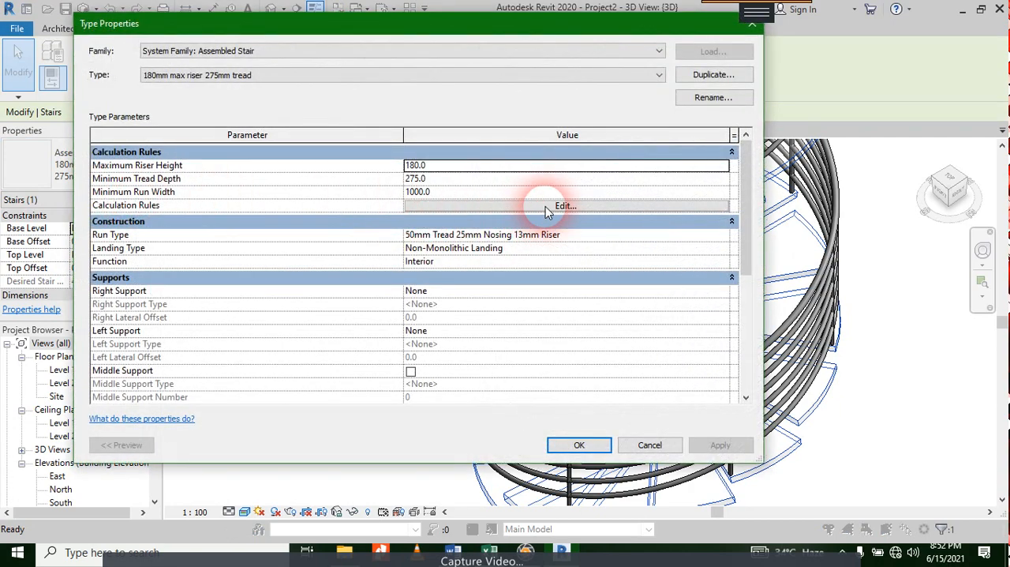
click(602, 236)
click(722, 240)
click(723, 235)
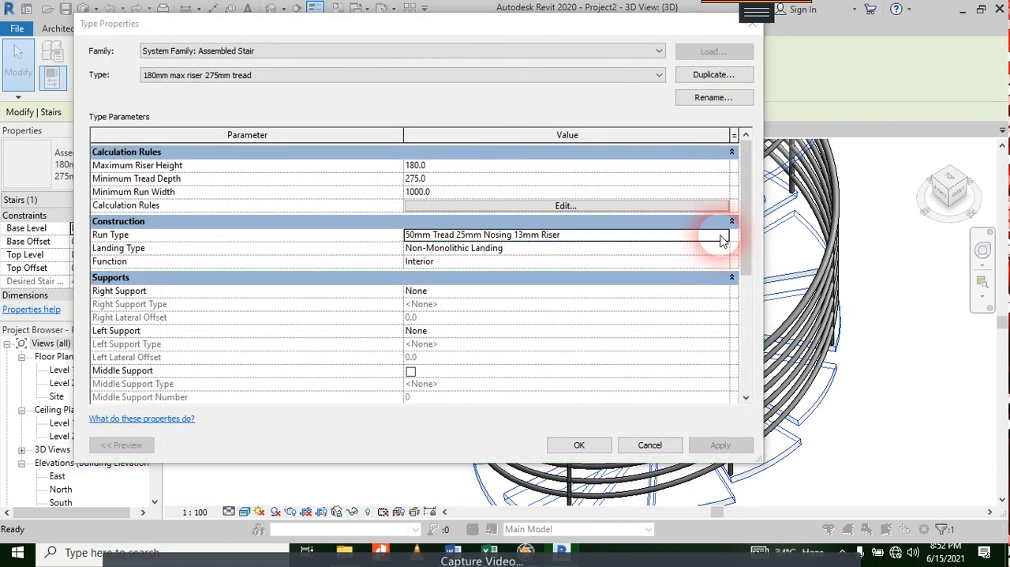
scroll(225, 297, down, 1)
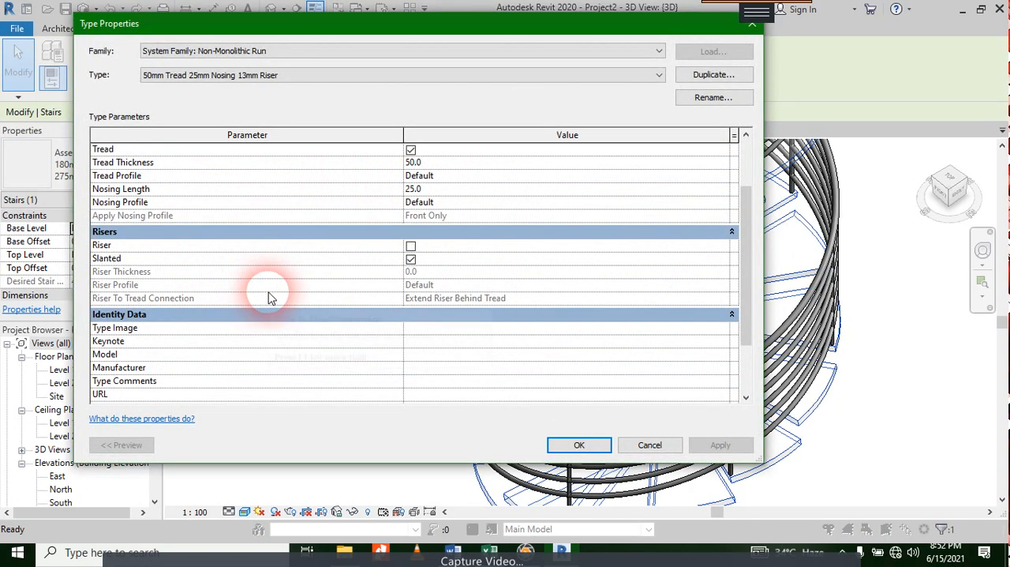
scroll(444, 256, up, 1)
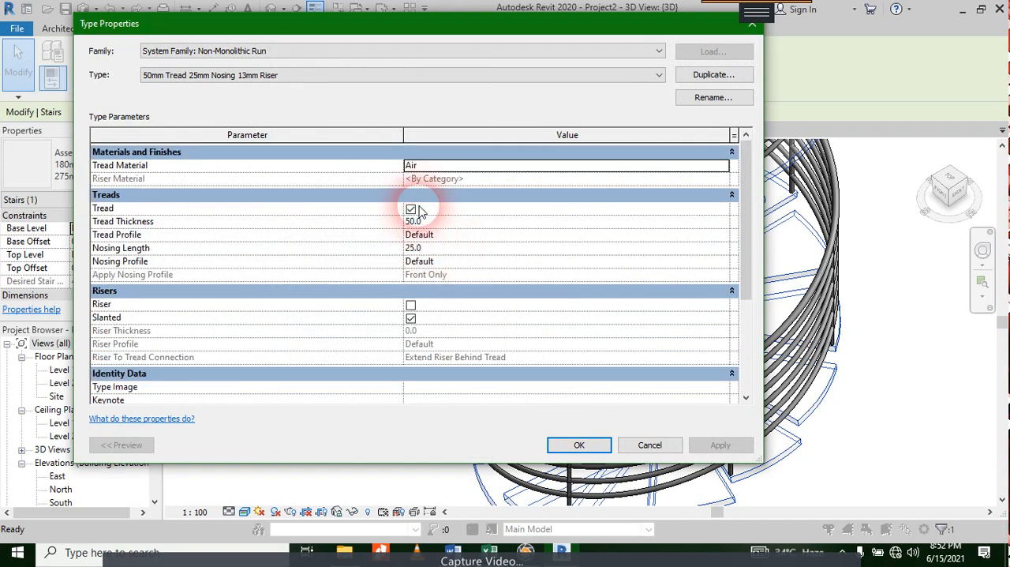
click(732, 168)
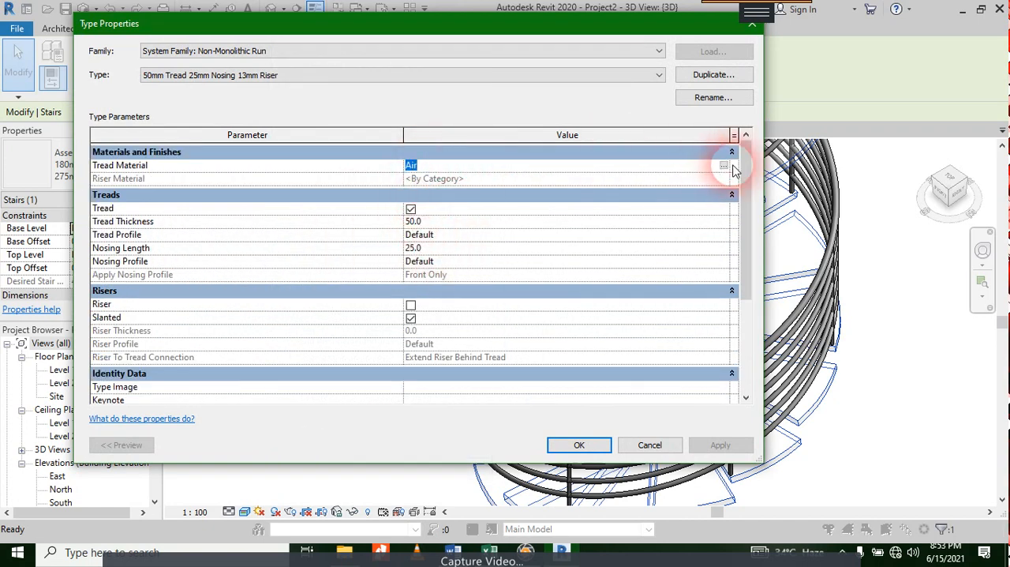
click(724, 167)
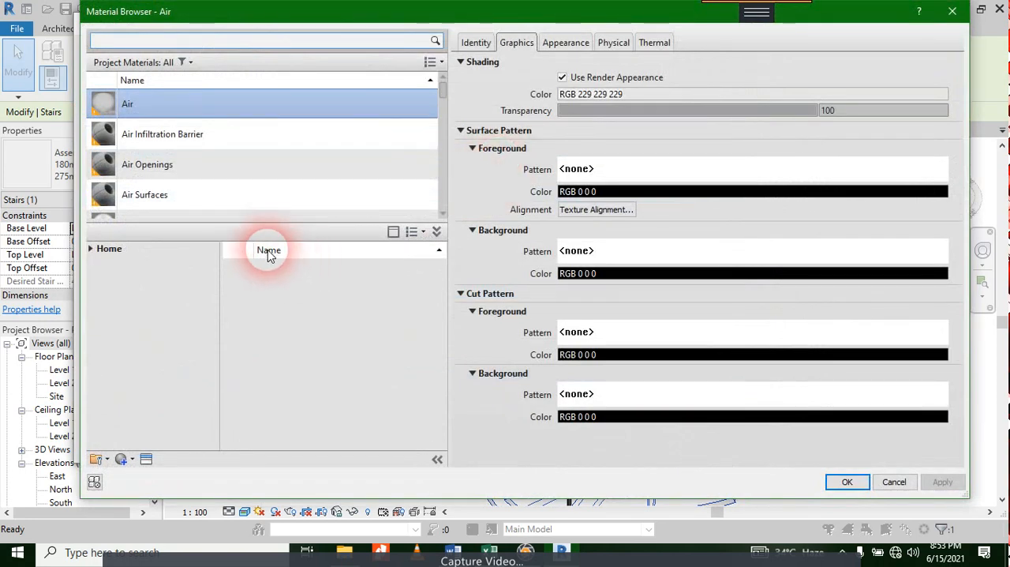
Step: Try to assign Cherry from the AEC Materials Wood library as the tread material and accept the run and stair type properties
click(95, 249)
click(92, 250)
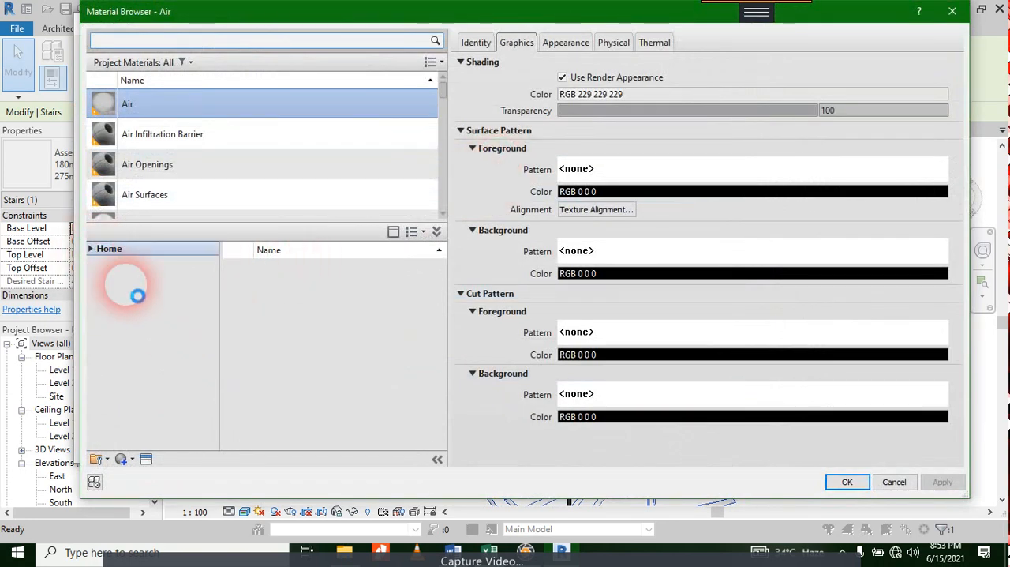
click(110, 278)
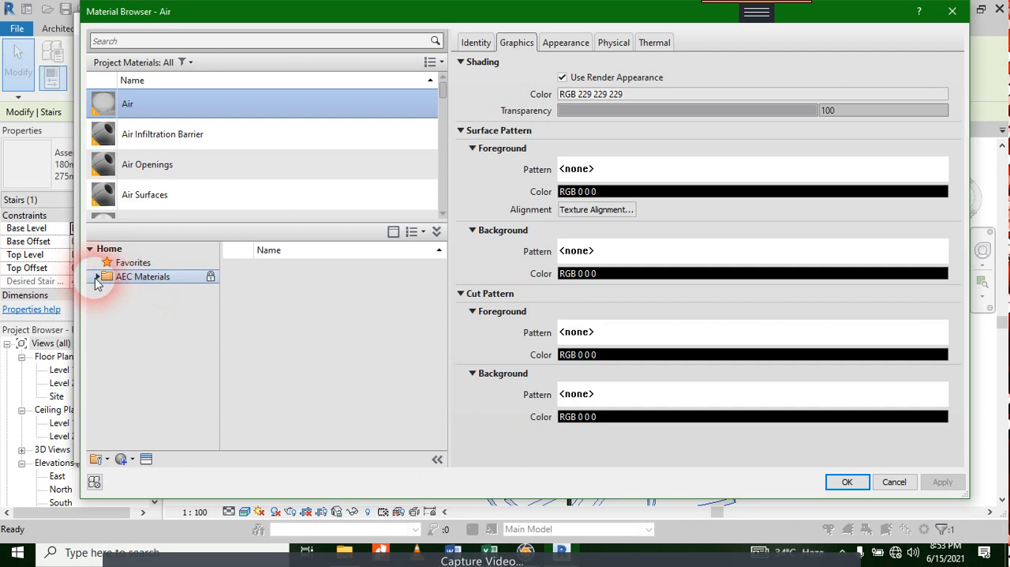
click(97, 277)
scroll(131, 395, down, 3)
click(134, 433)
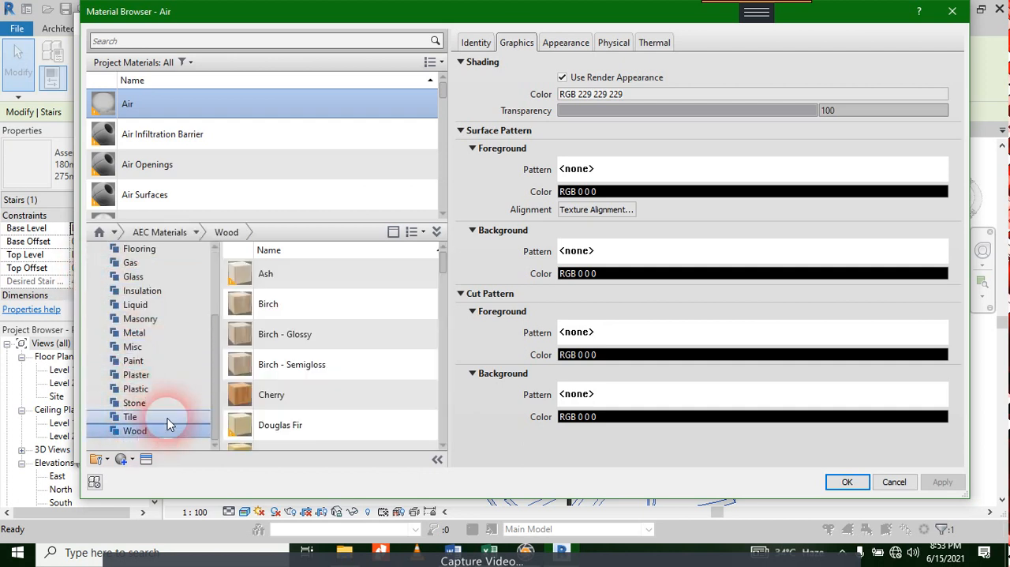
click(313, 397)
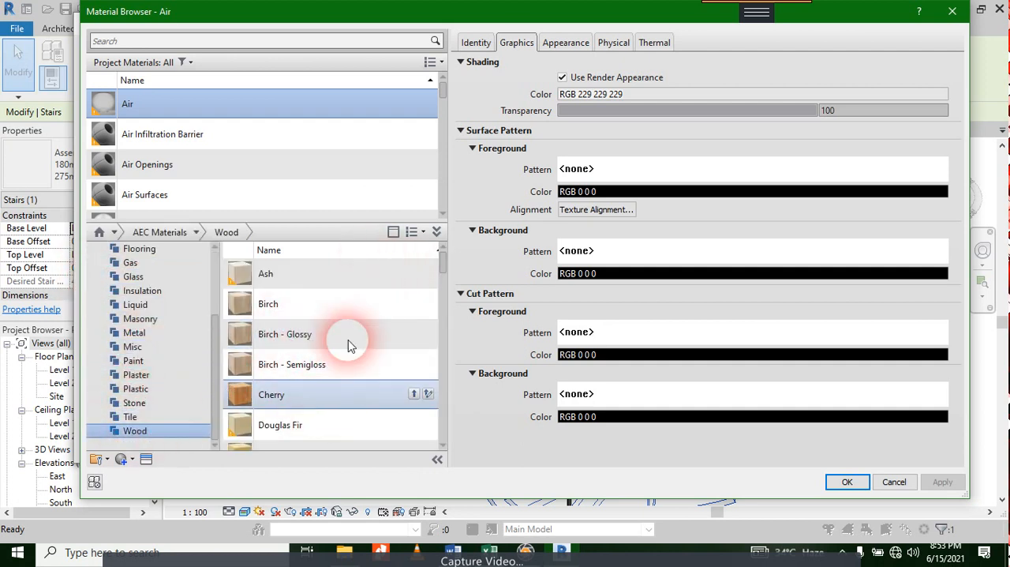
click(846, 484)
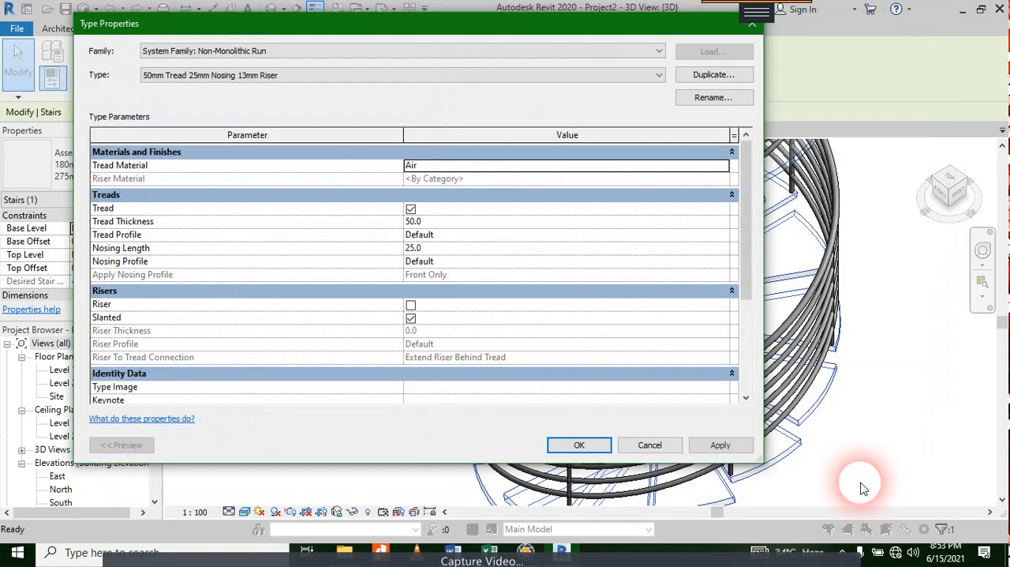
click(597, 450)
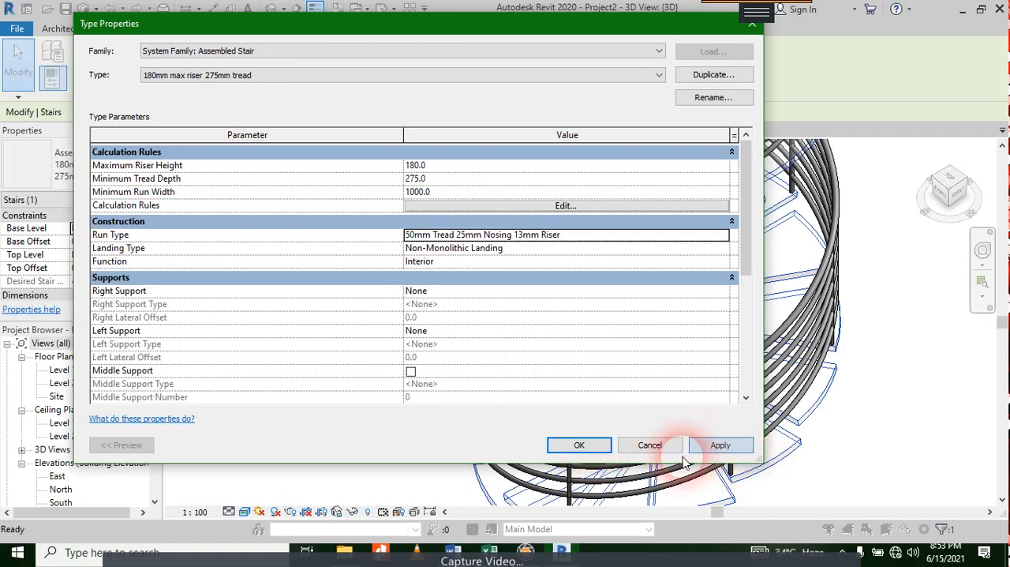
click(600, 446)
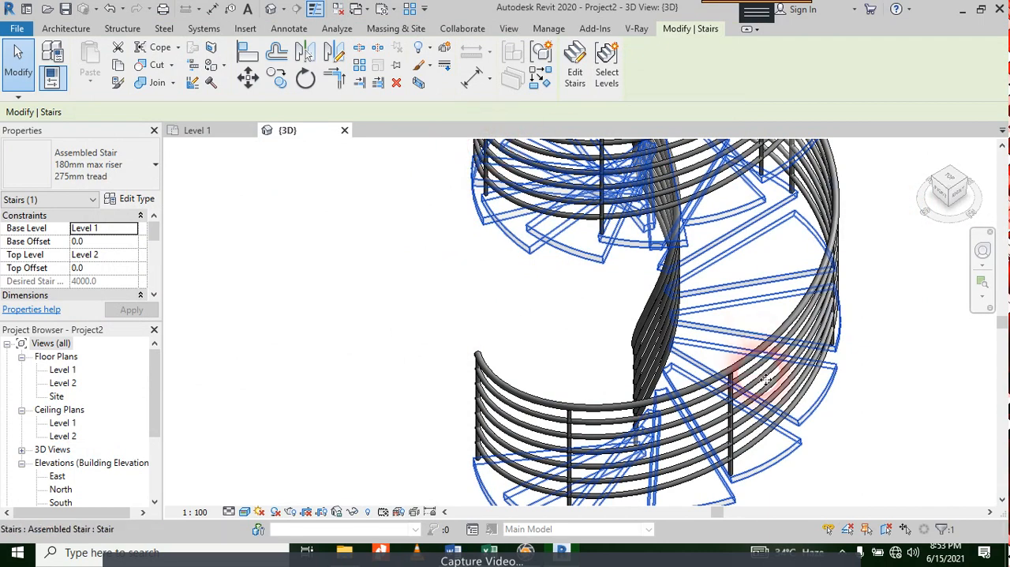
Step: Reopen the material selection for the treads through the selected stair's run type properties
scroll(766, 442, down, 3)
scroll(789, 208, up, 3)
middle_drag(789, 207, 763, 221)
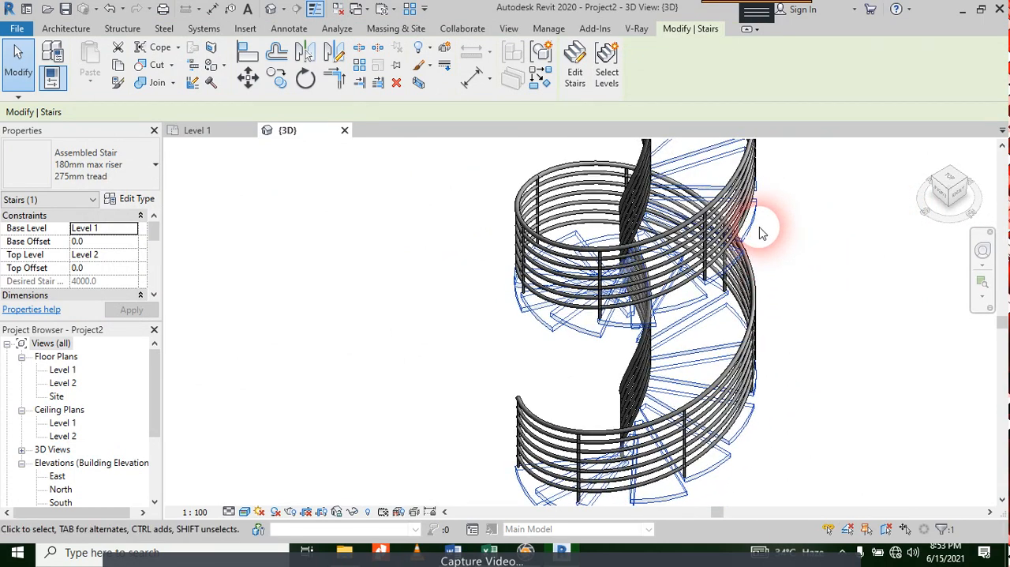
click(115, 201)
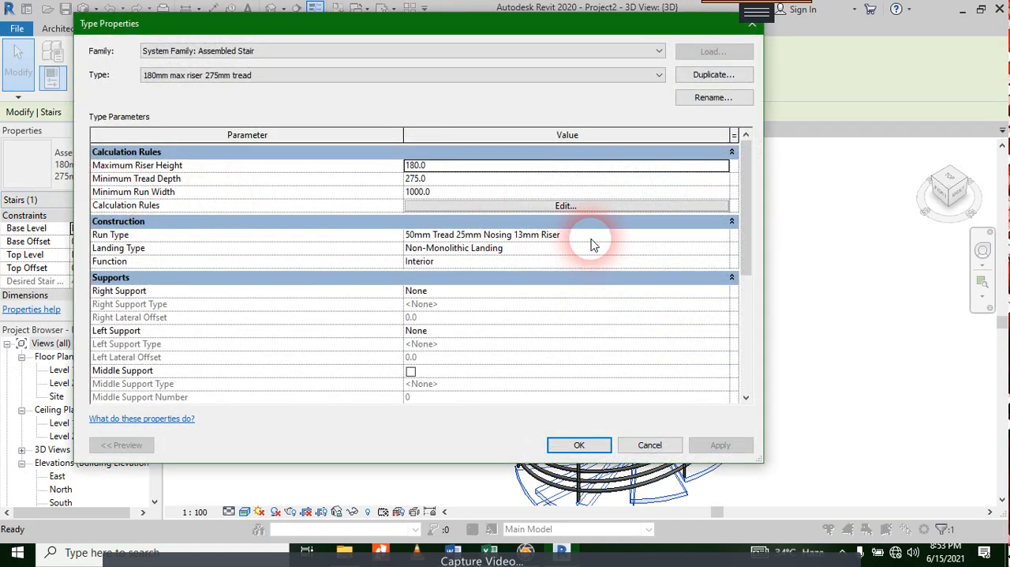
click(726, 235)
click(727, 235)
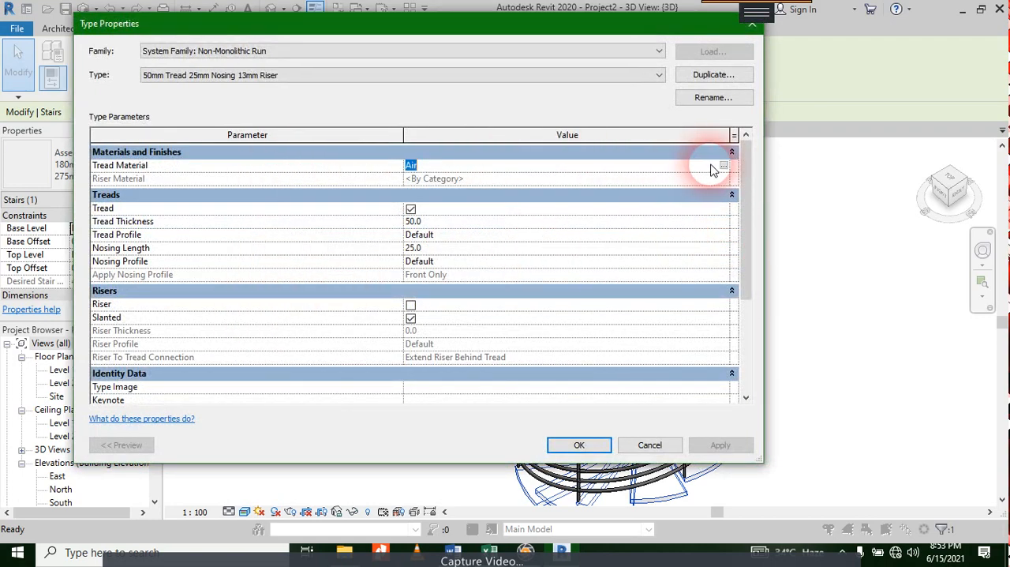
click(724, 166)
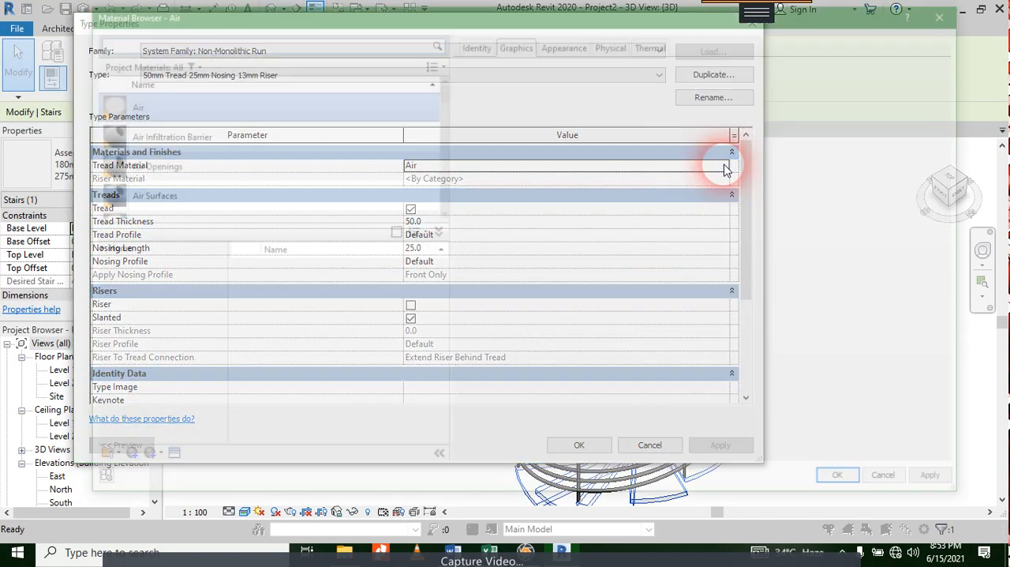
Step: Add Cherry from the Wood category of the AEC Materials library to the project materials
scroll(135, 211, down, 1)
click(96, 249)
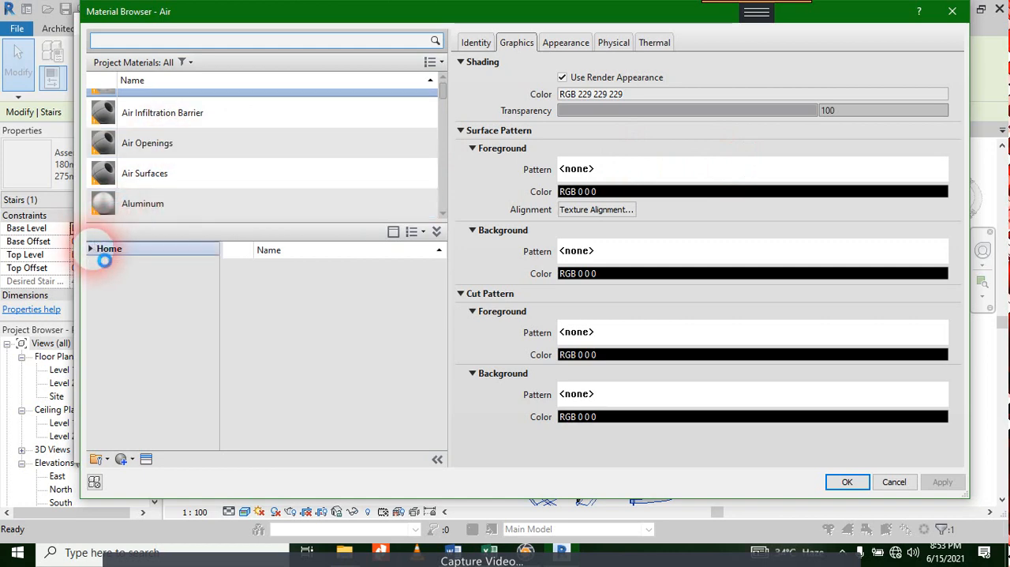
click(115, 278)
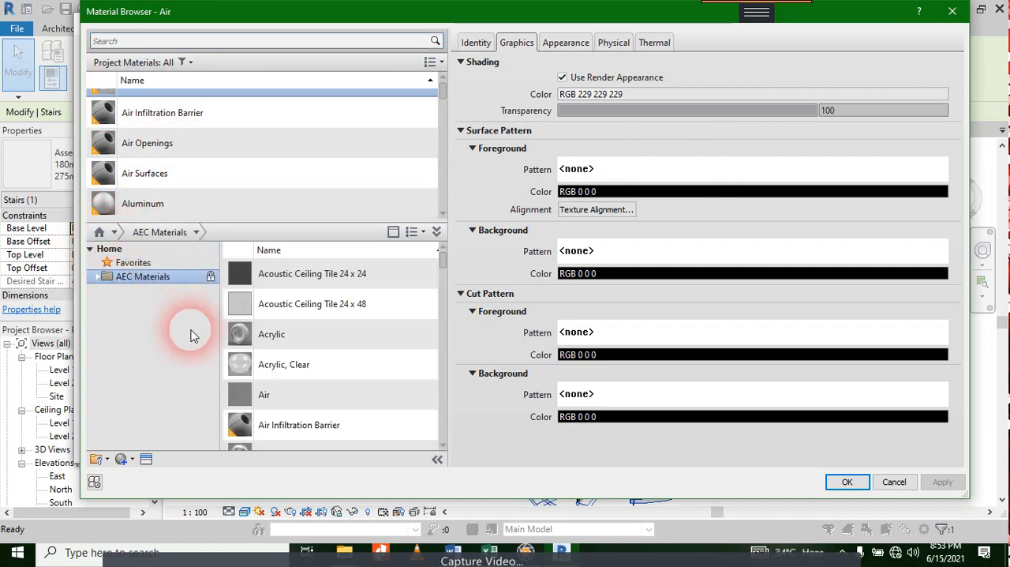
click(102, 276)
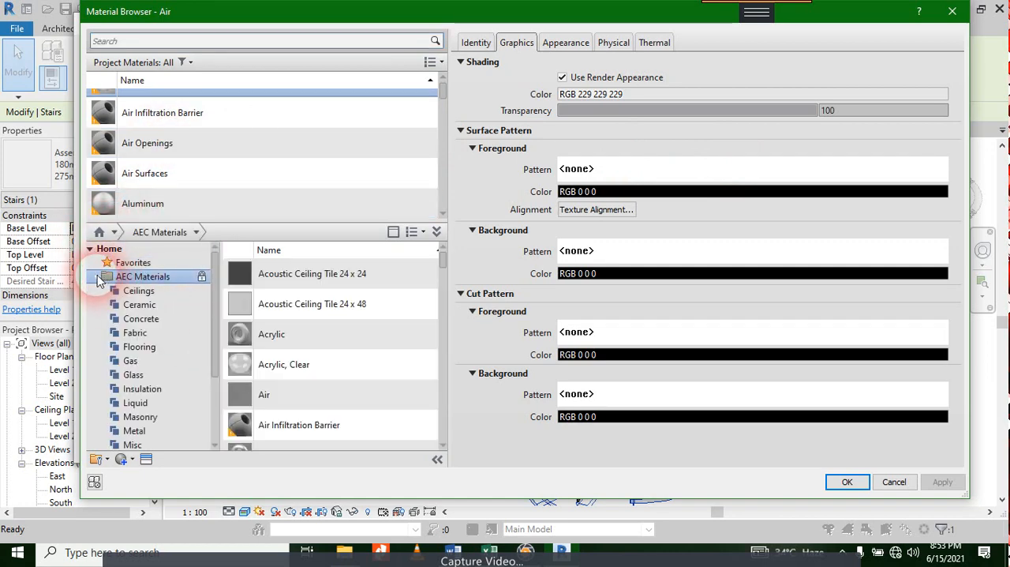
scroll(158, 339, down, 3)
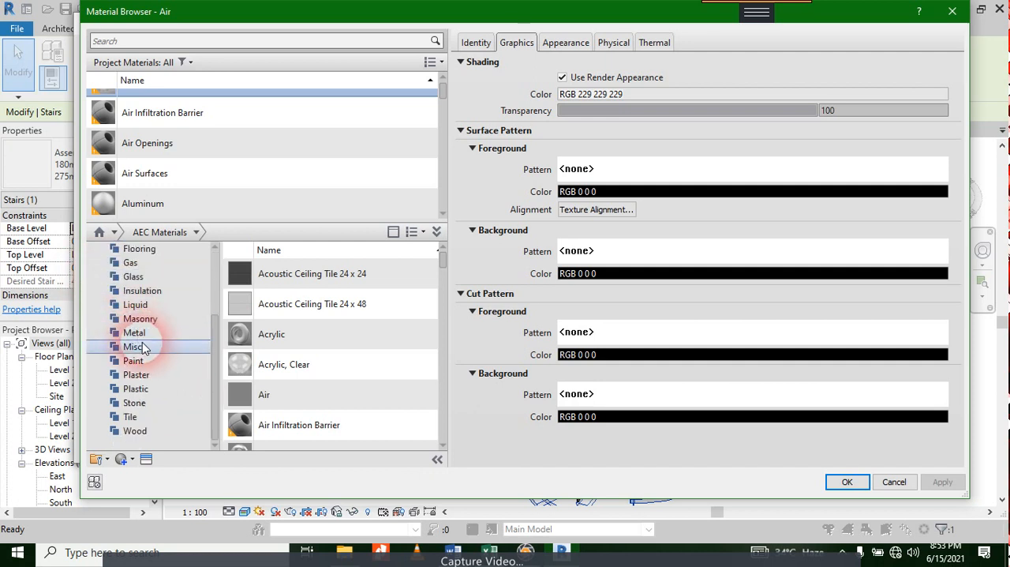
click(147, 433)
click(285, 402)
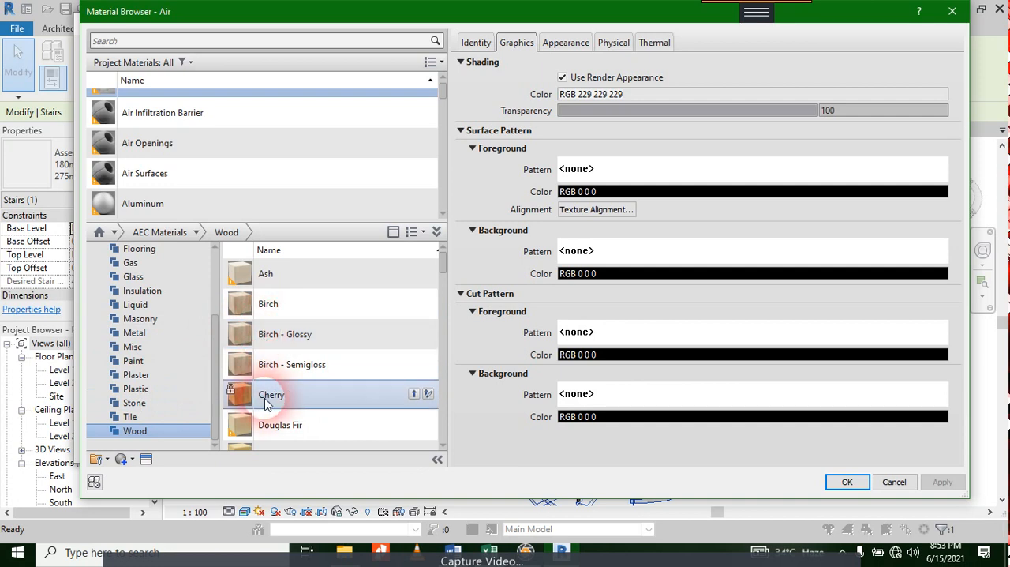
click(413, 393)
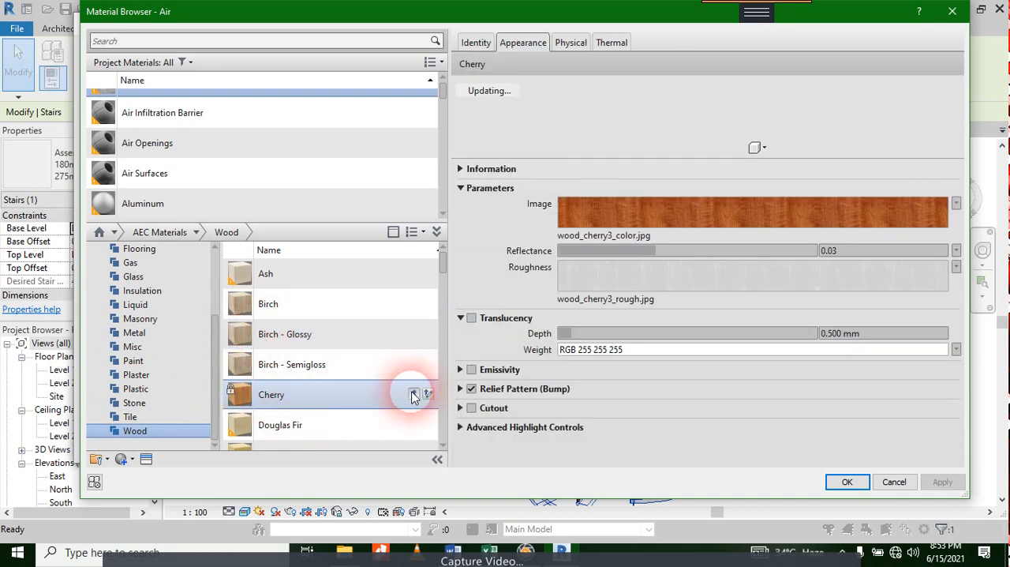
click(481, 298)
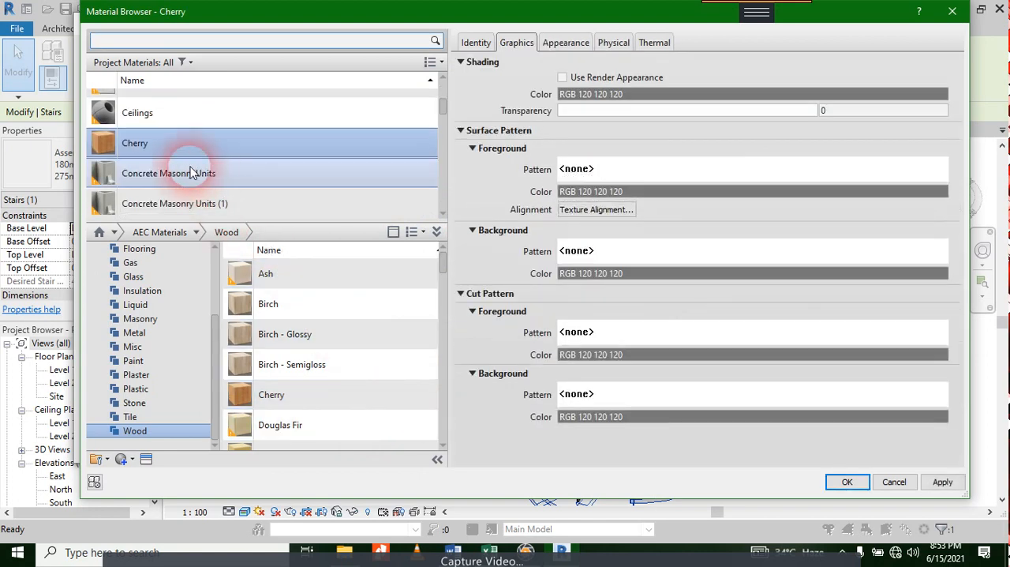
Step: Apply Cherry as the run type's Tread Material and accept the run and stair type properties
click(944, 482)
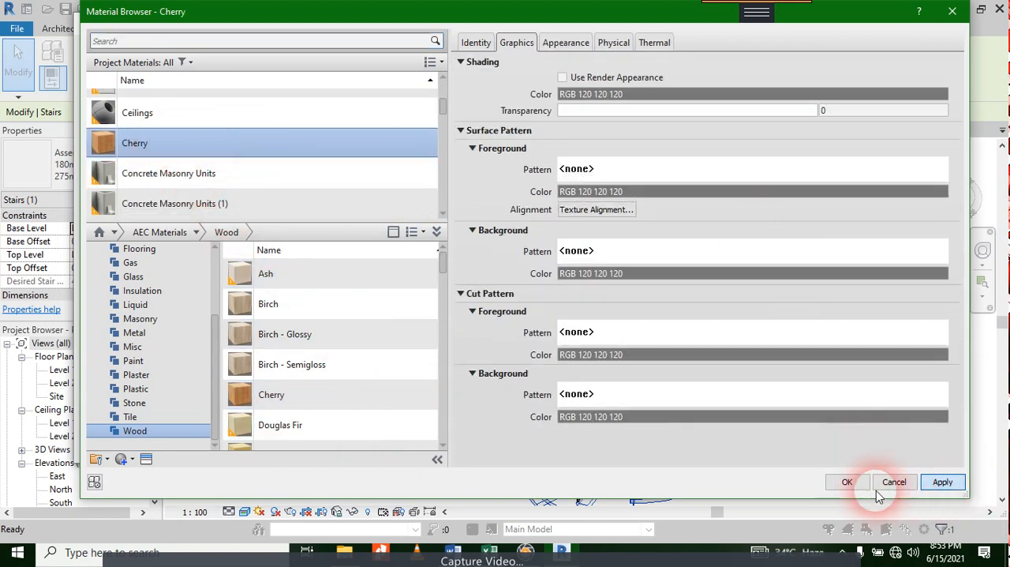
click(847, 482)
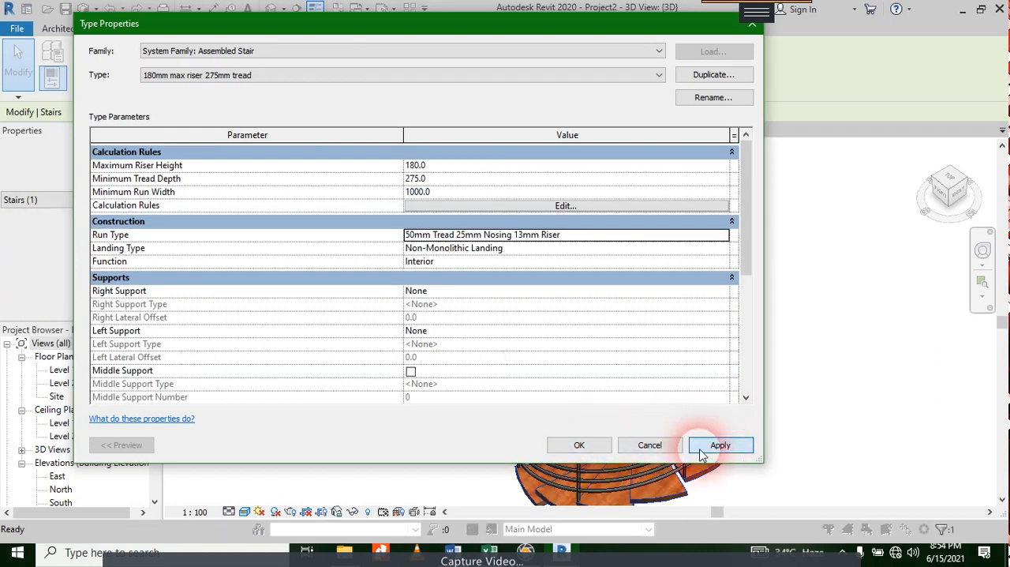
click(565, 439)
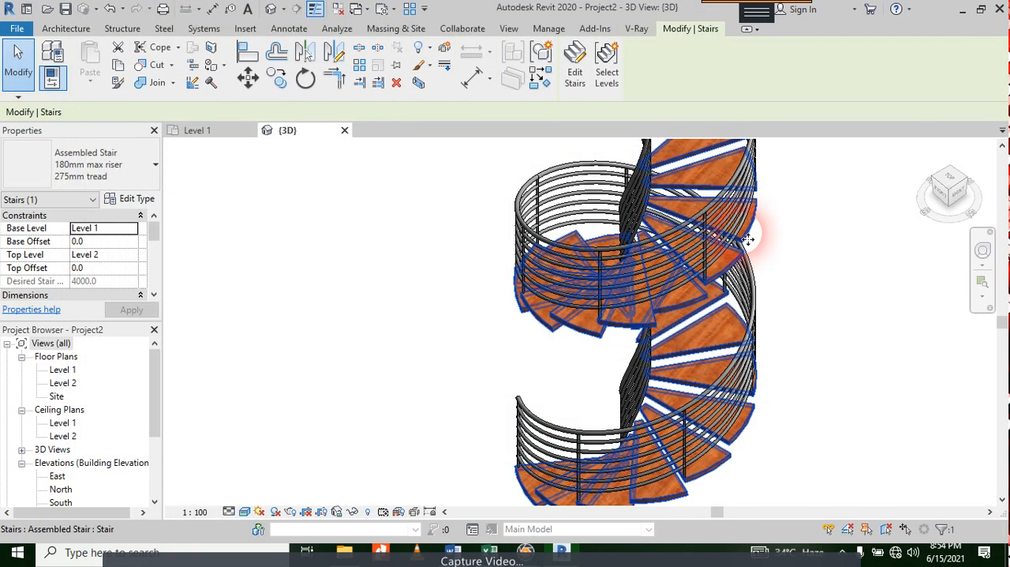
Step: Delete the inner 900mm Pipe railing around the centre of the spiral stair
scroll(757, 334, down, 3)
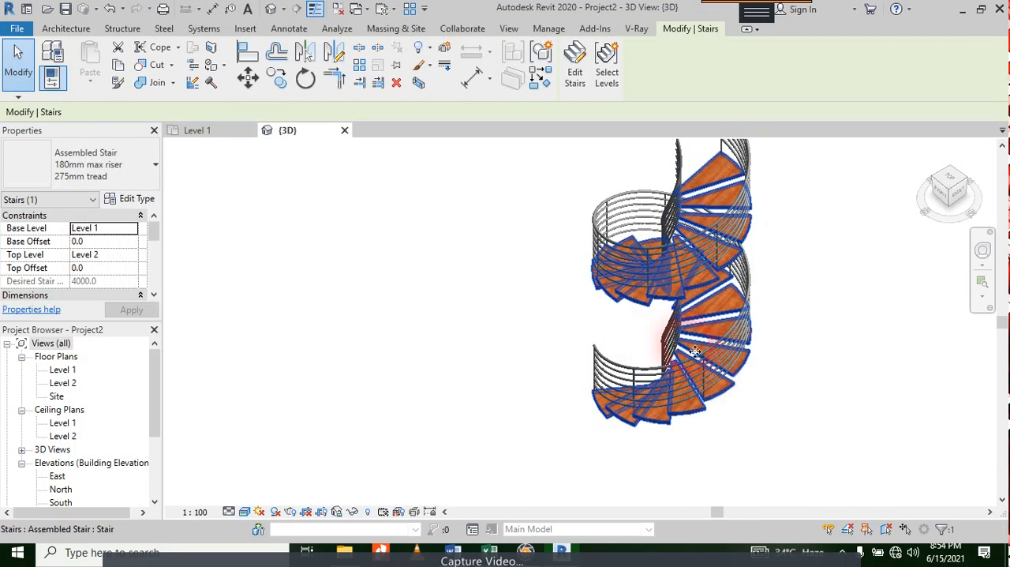
scroll(652, 249, up, 5)
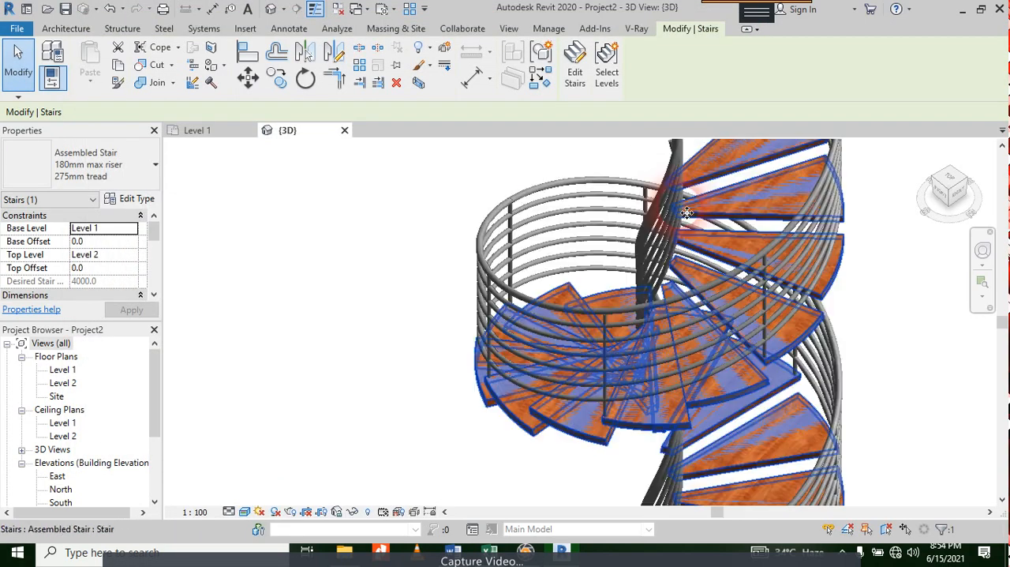
scroll(652, 249, up, 2)
shift+middle_drag(652, 251, 662, 257)
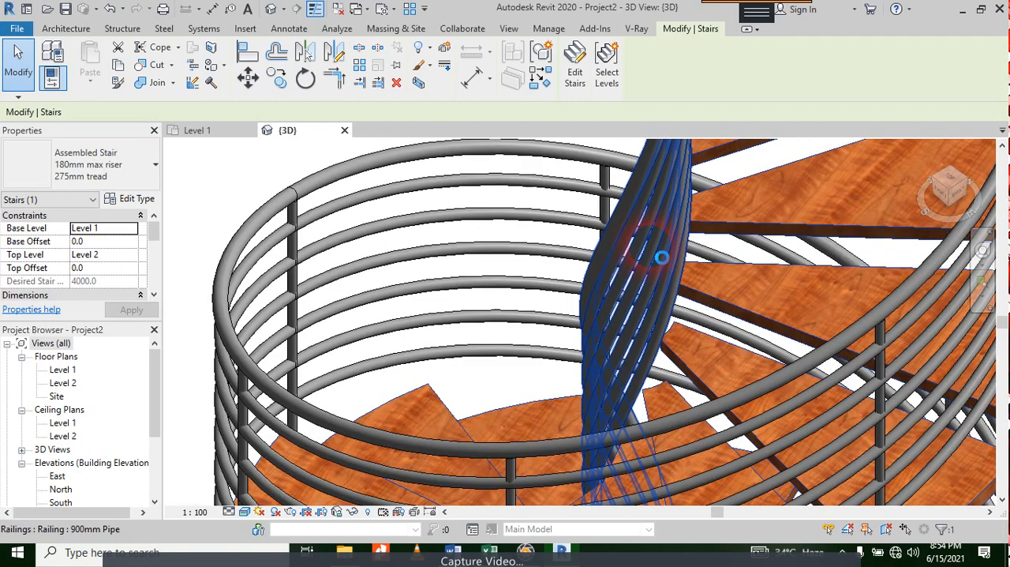
click(652, 251)
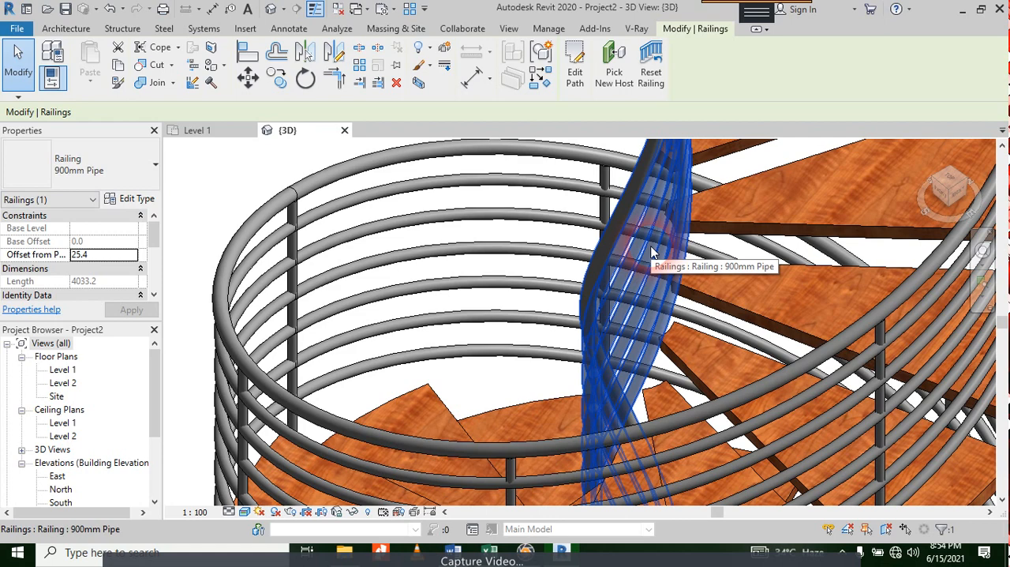
key(Delete)
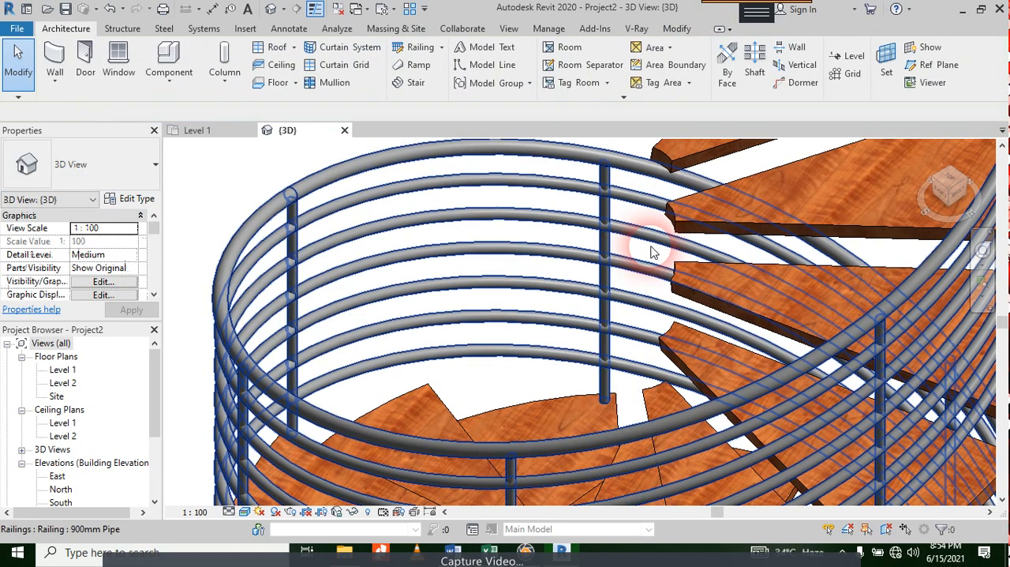
Step: Start a structural column in the Level 1 floor plan and open the family library to load a column family
scroll(652, 251, down, 5)
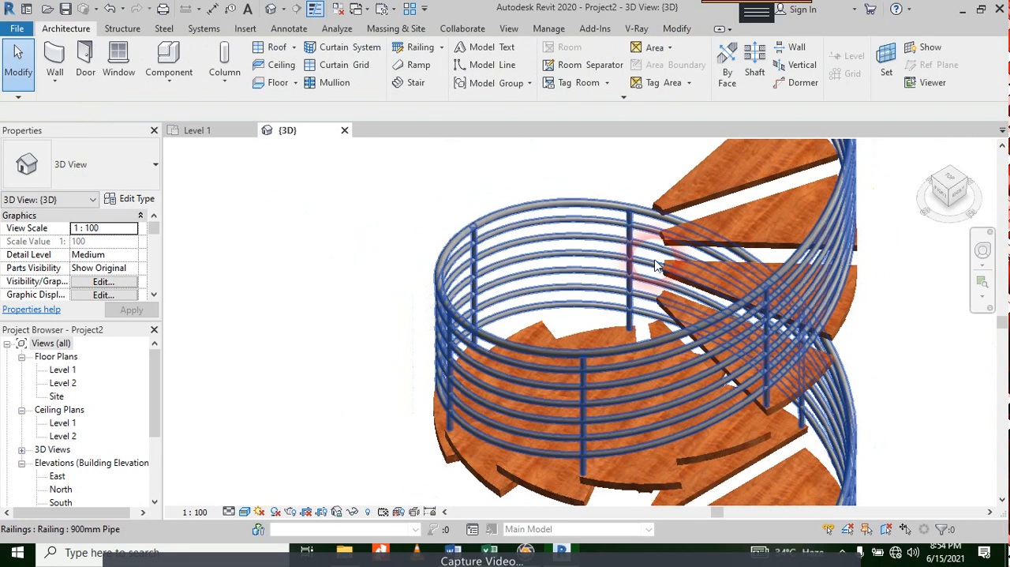
click(198, 131)
middle_drag(545, 291, 583, 345)
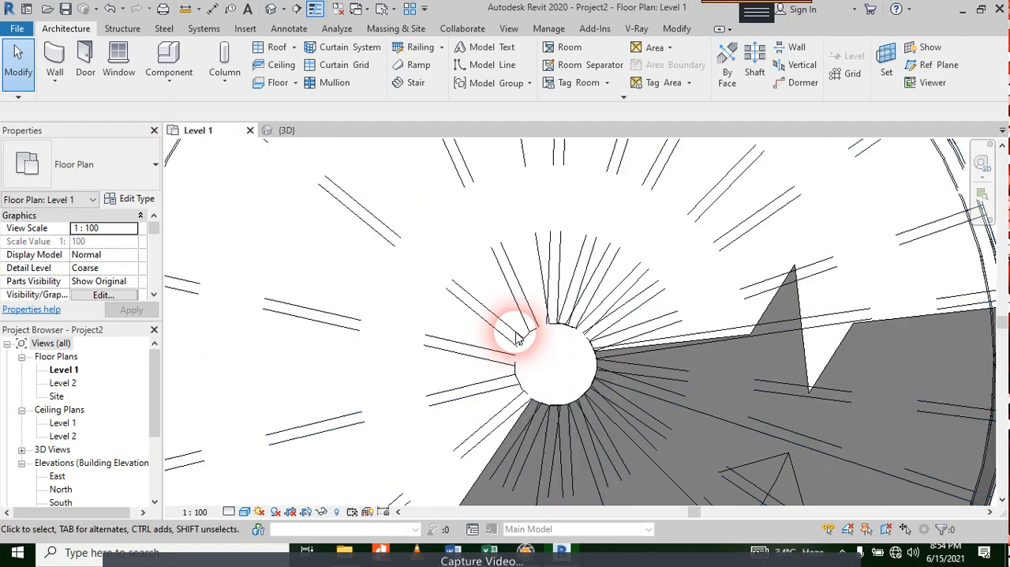
click(123, 28)
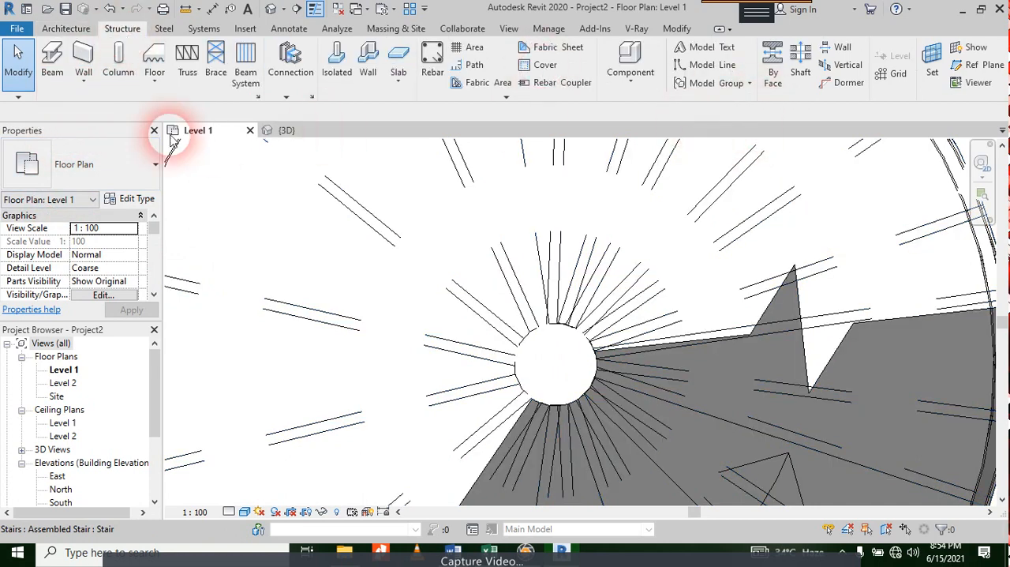
click(120, 67)
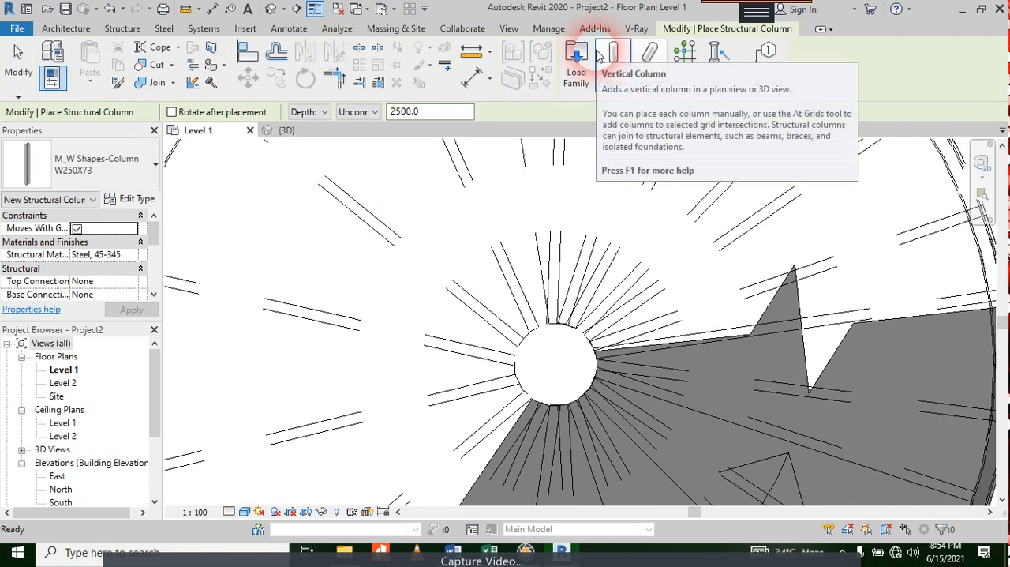
click(574, 60)
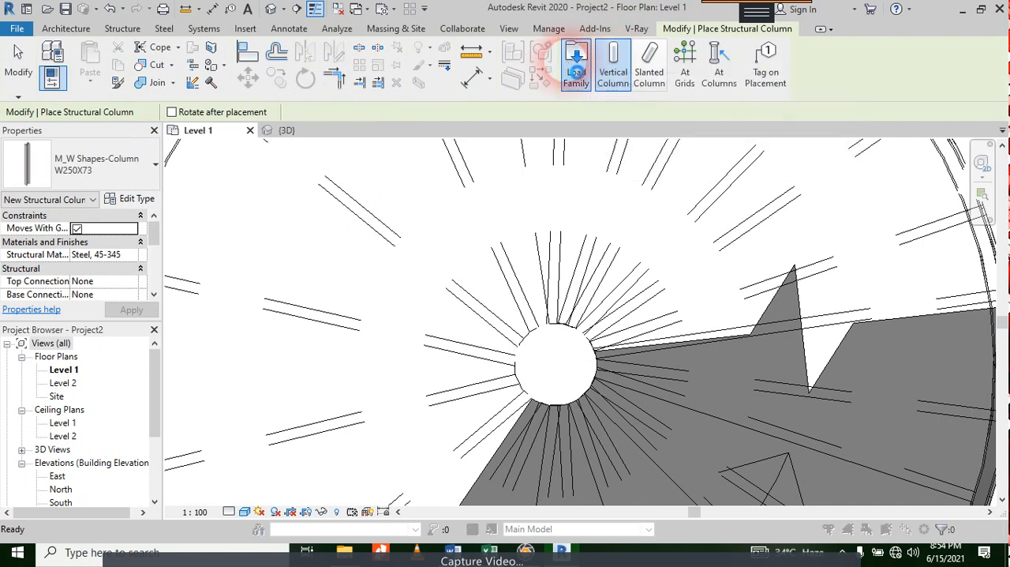
Step: Browse the US Imperial library's Structural Columns folder and open its Wood subfolder
click(458, 127)
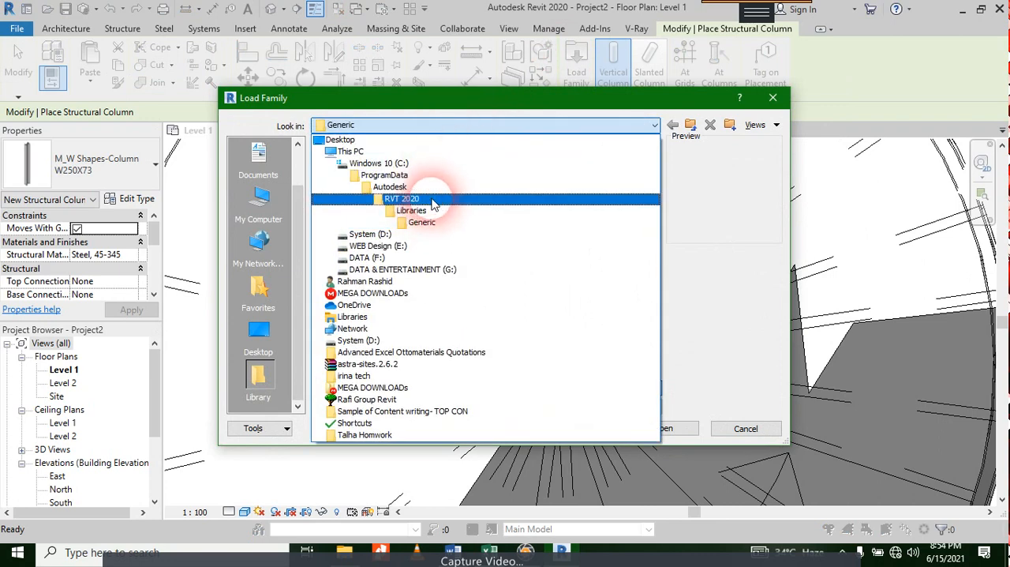
click(429, 210)
double_click(378, 176)
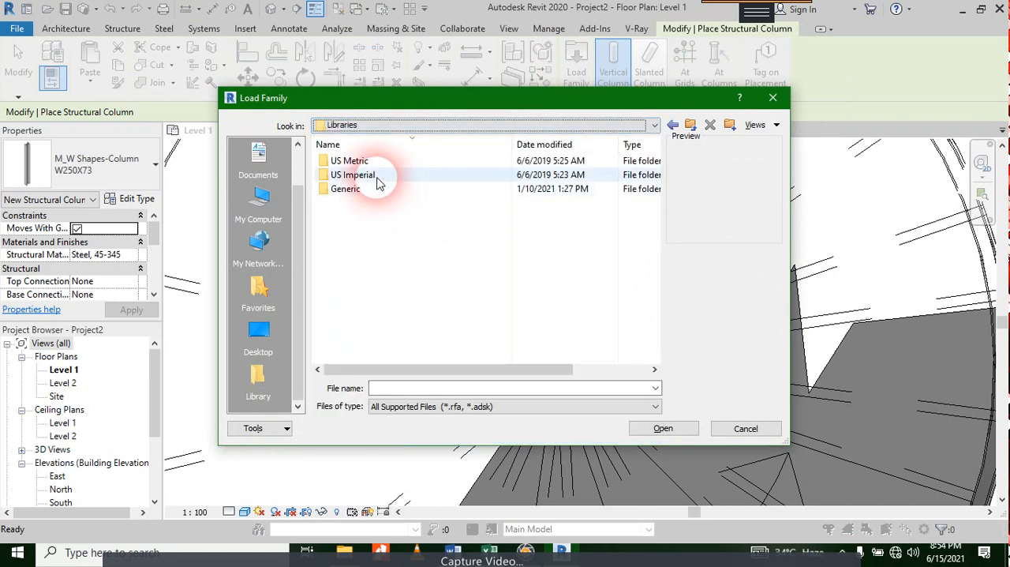
scroll(388, 198, down, 9)
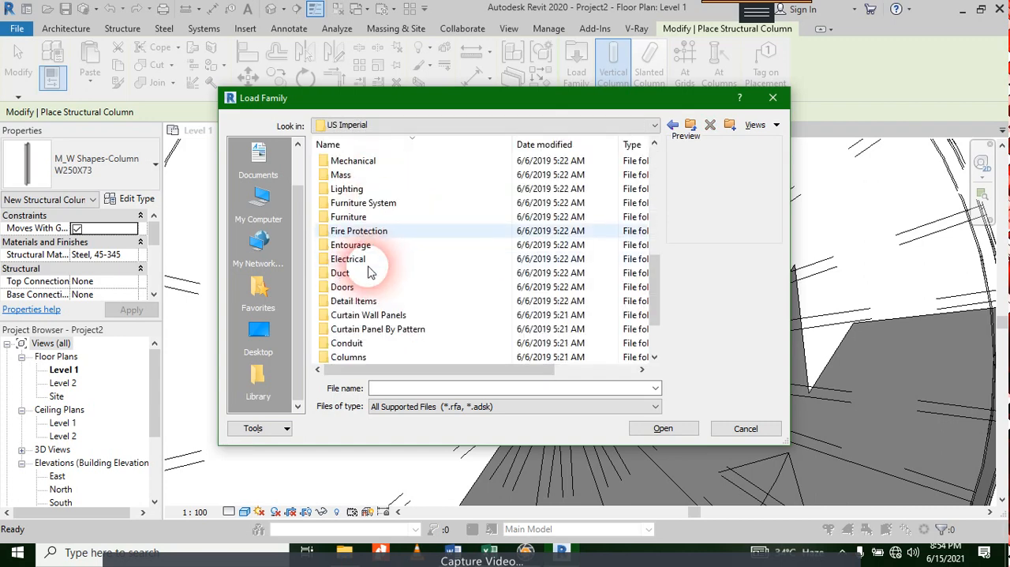
scroll(379, 245, up, 8)
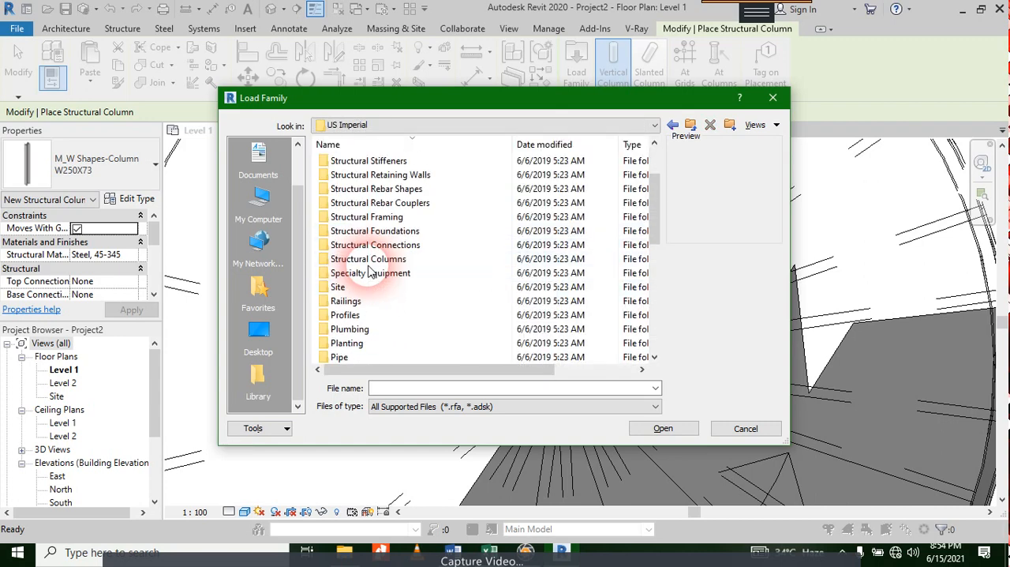
scroll(394, 213, up, 1)
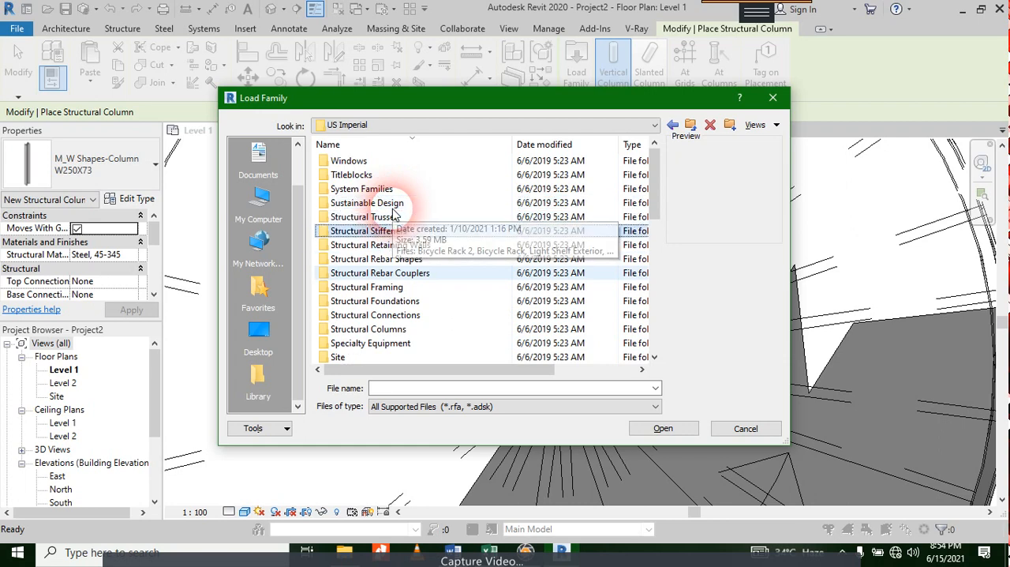
double_click(397, 216)
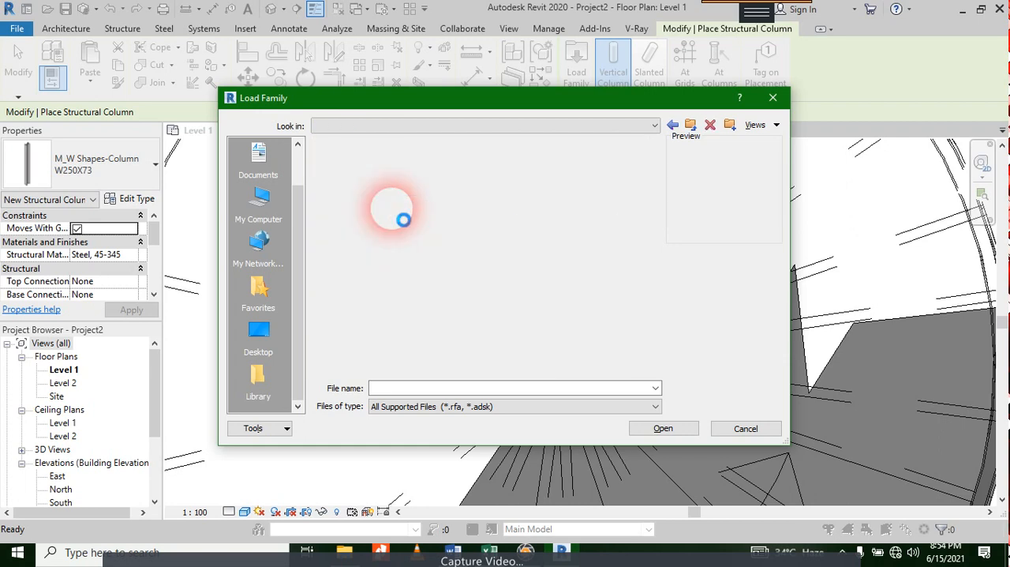
key(Return)
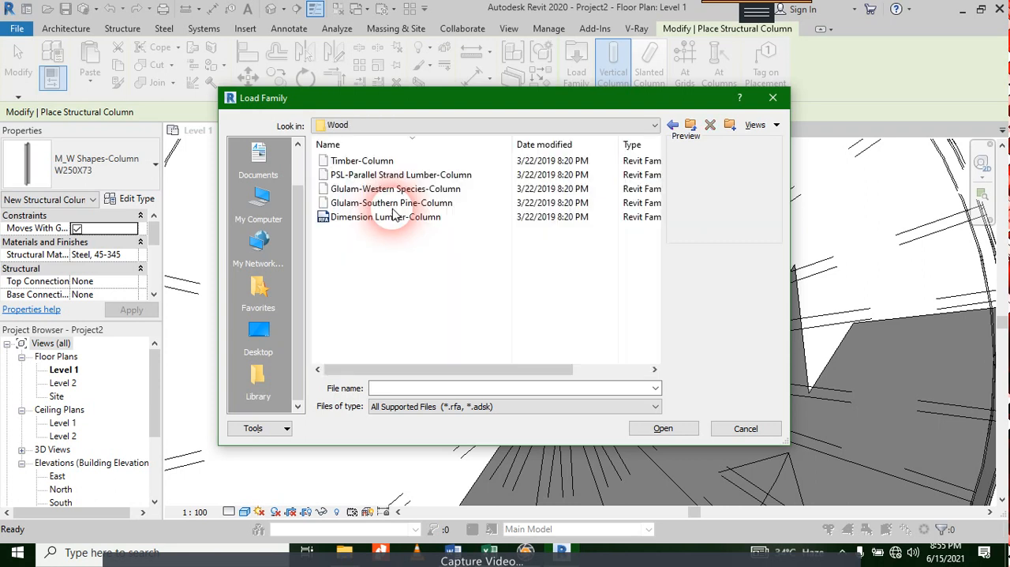
Step: Examine the previews of the wood column families for a round shape and return to the parent folder
click(354, 162)
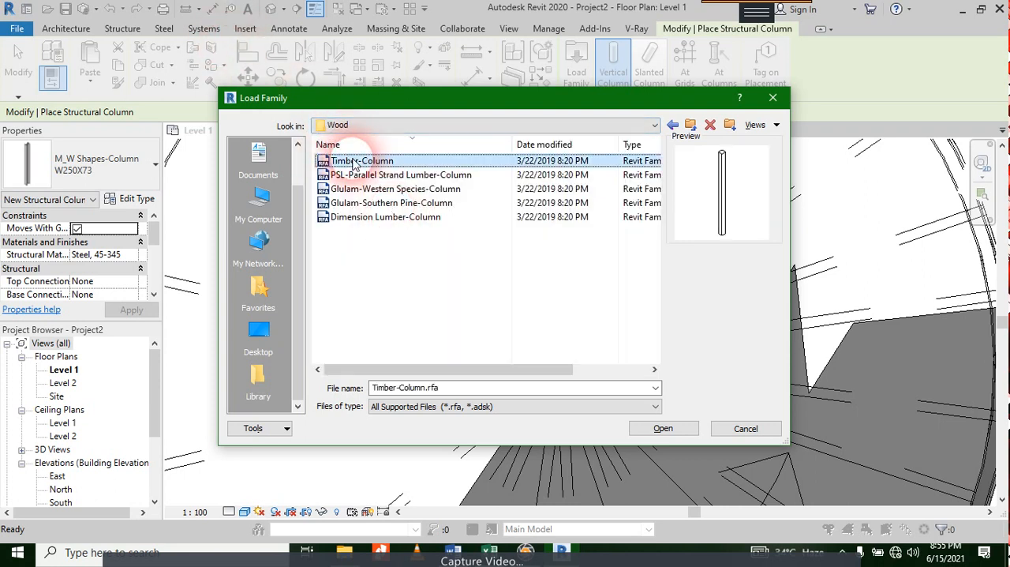
key(Down)
key(Down)
key(Down)
key(Down)
key(BackSpace)
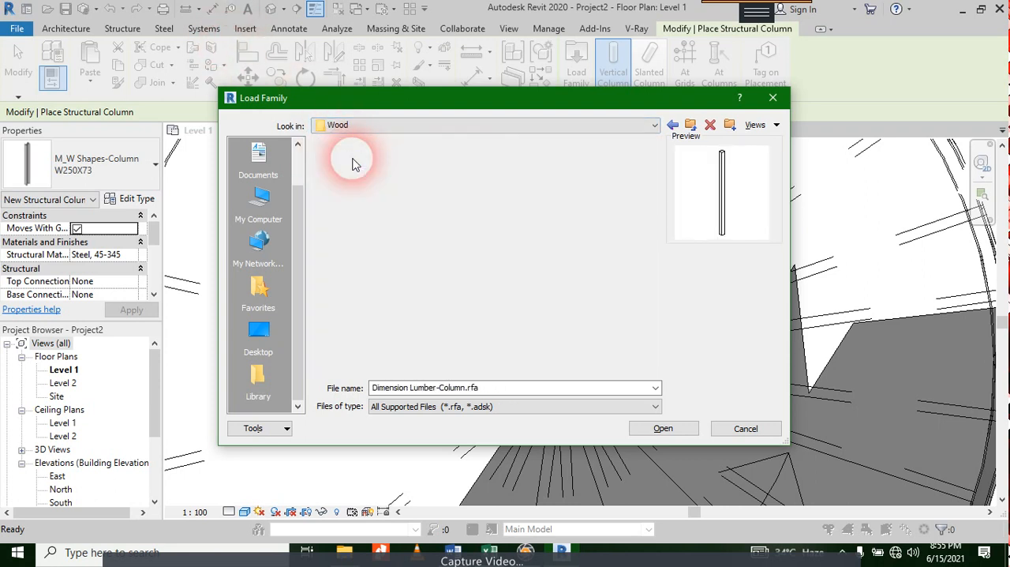
Step: Load the Concrete-Round-Column family from the Concrete folder of the structural columns
key(Down)
key(Down)
key(Down)
key(Return)
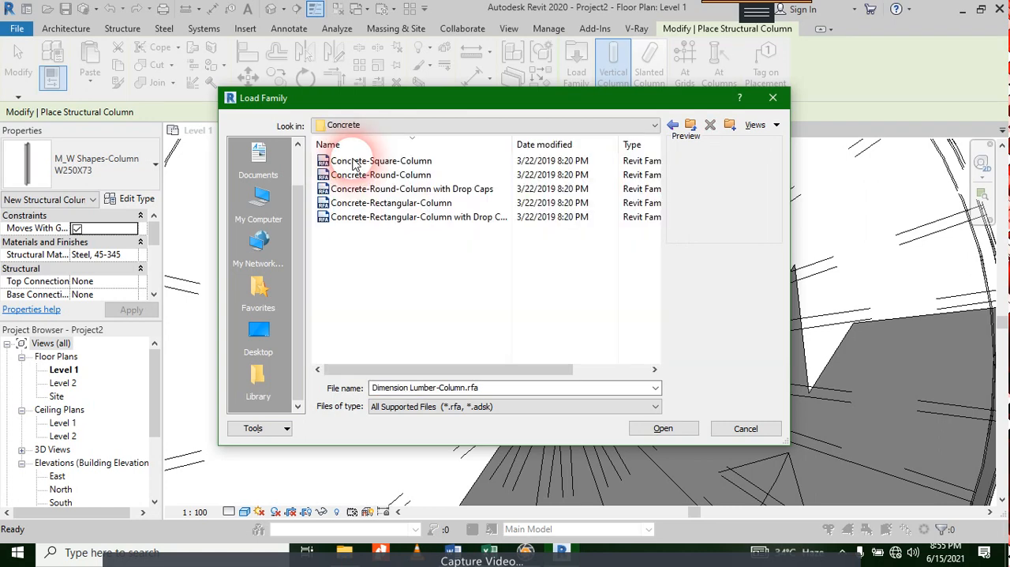
click(361, 163)
click(367, 177)
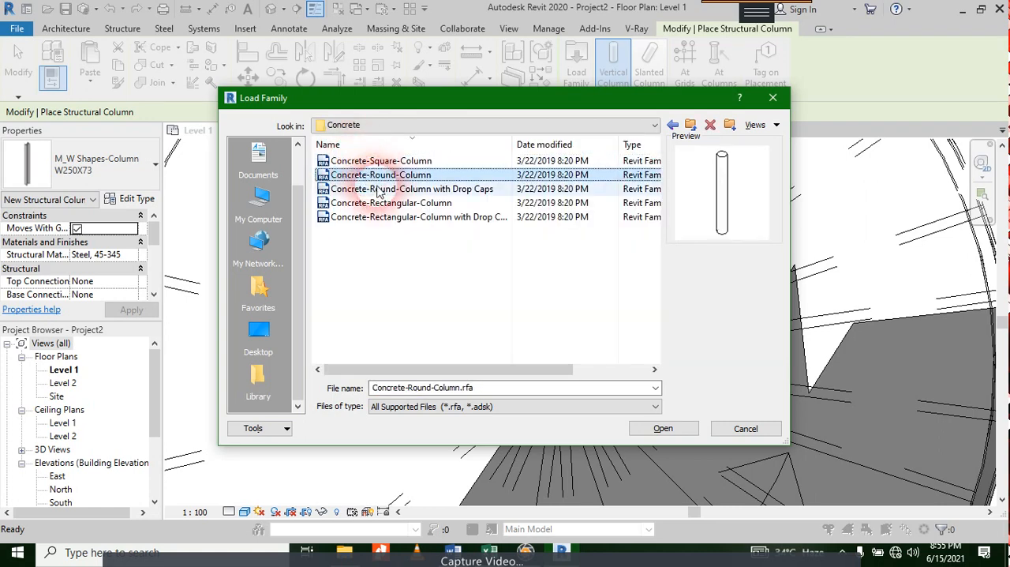
click(677, 427)
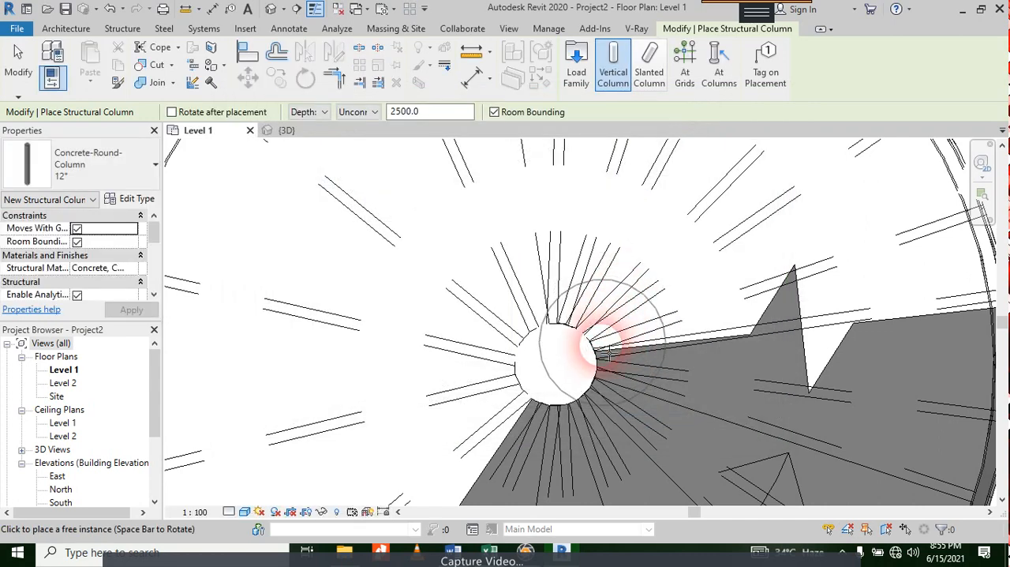
Step: Duplicate the 12" round column type under the name 6" wooden column
click(139, 200)
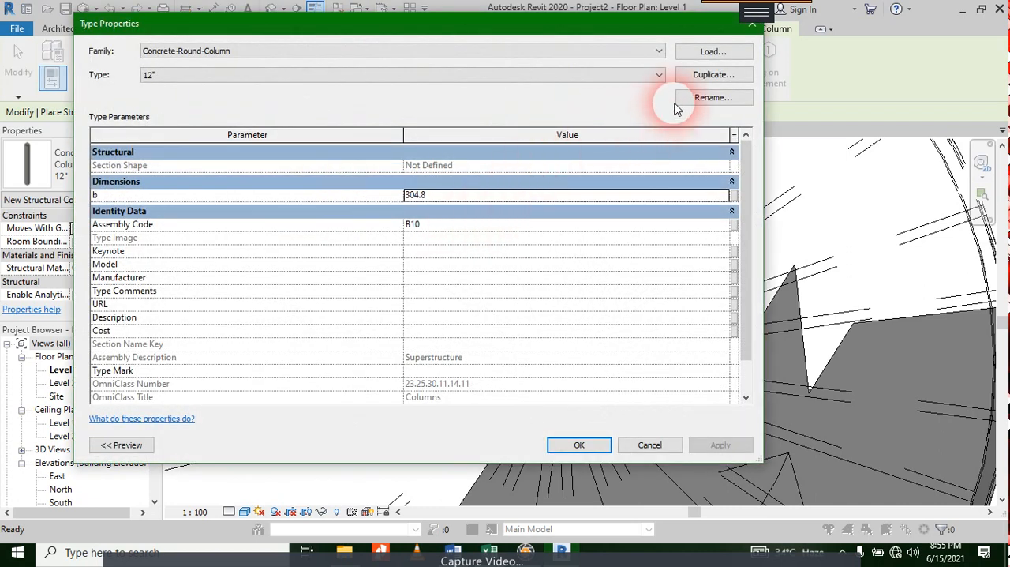
click(695, 75)
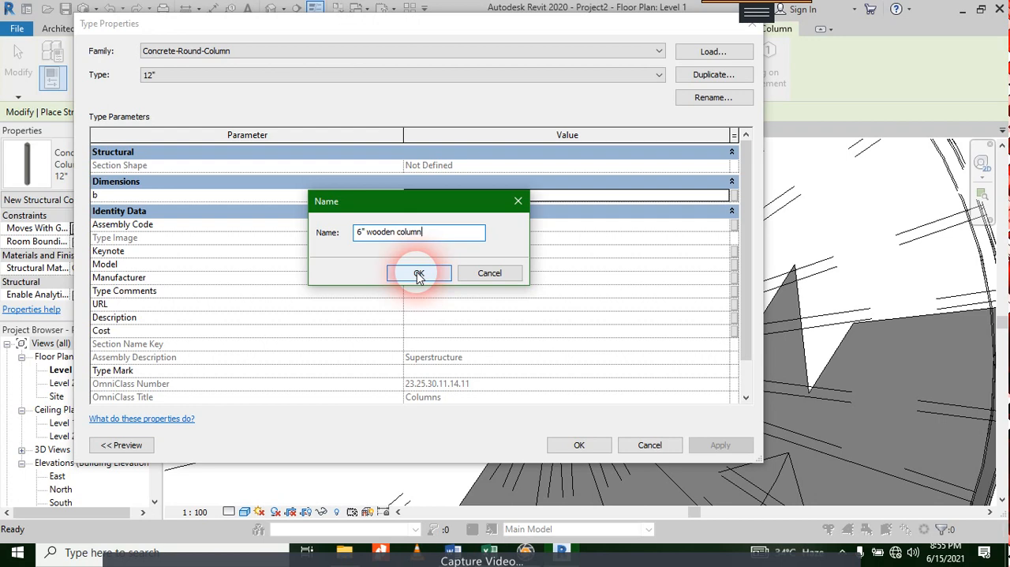
click(419, 273)
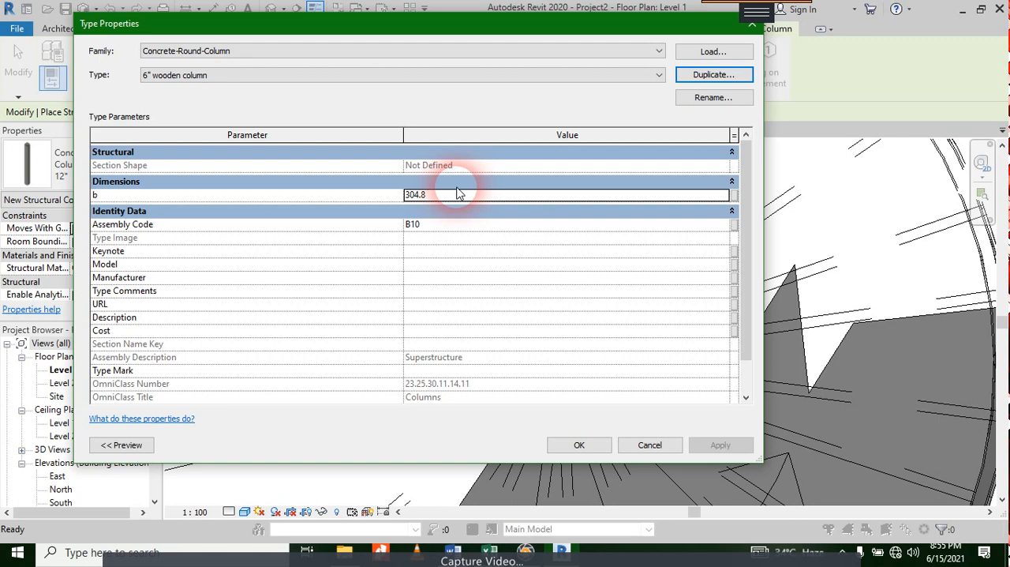
Step: Set dimension b of the 6" wooden column type to 200 and accept the type properties
click(417, 195)
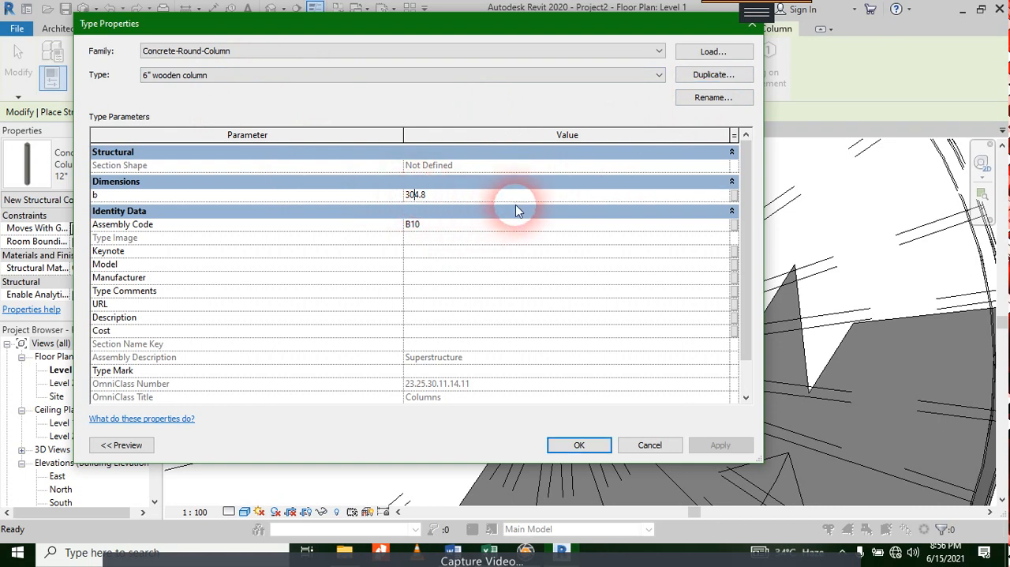
key(shift+Left)
key(shift+Left)
key(shift+Left)
text(22)
key(BackSpace)
text(00)
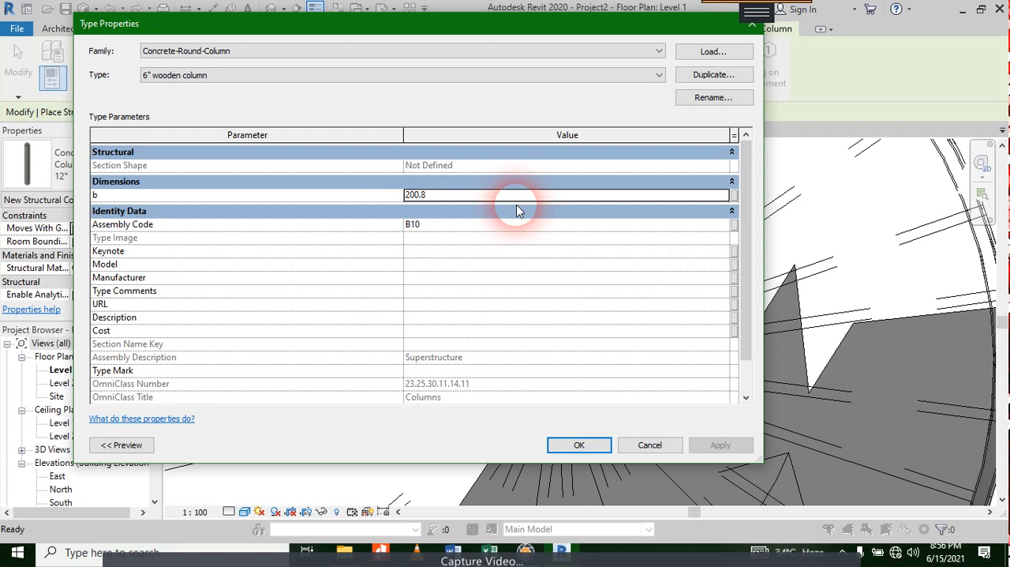
double_click(447, 198)
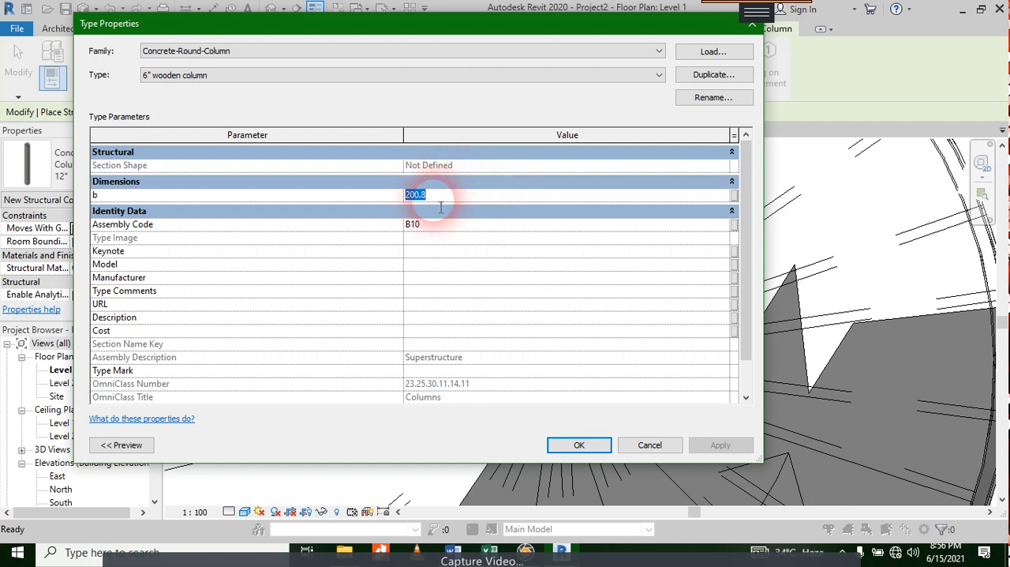
double_click(433, 200)
text(0)
click(590, 445)
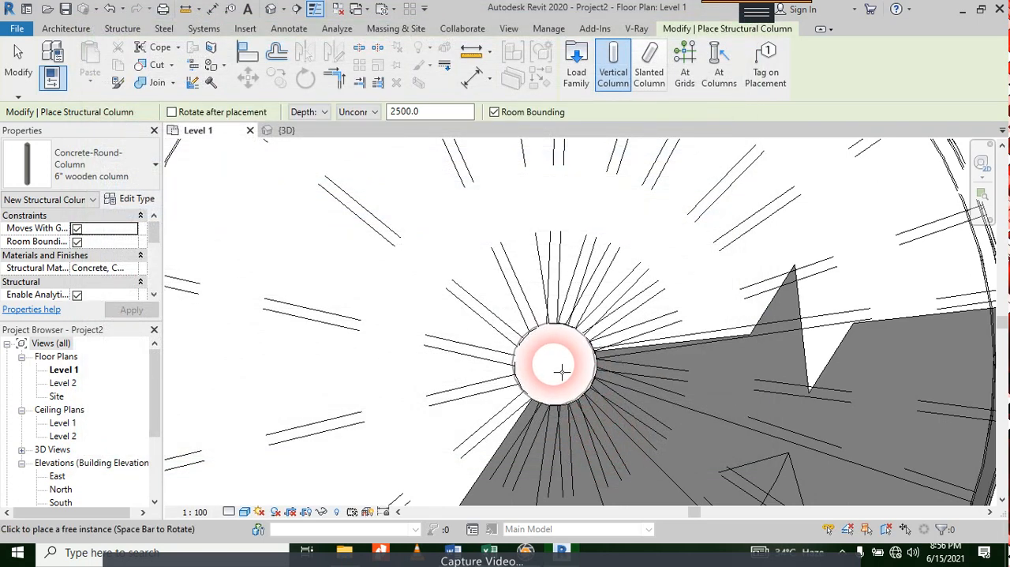
Step: Place the 6" wooden column with Depth, Unconnected, 2500.0 at the centre of the spiral stair and end placement
scroll(563, 374, up, 2)
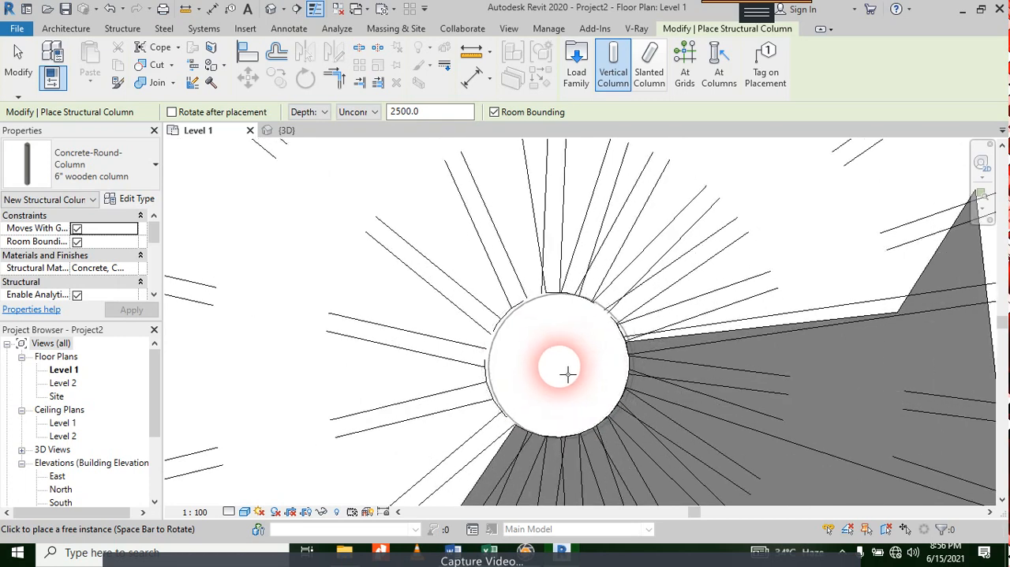
click(566, 374)
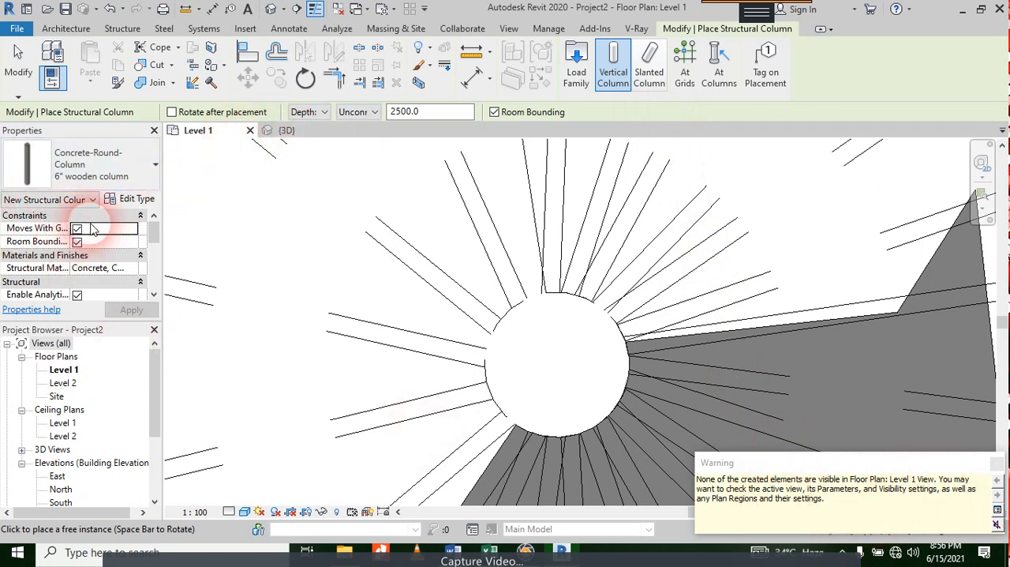
mouse_move(154, 242)
mouse_down()
mouse_move(154, 266)
mouse_move(154, 242)
mouse_up()
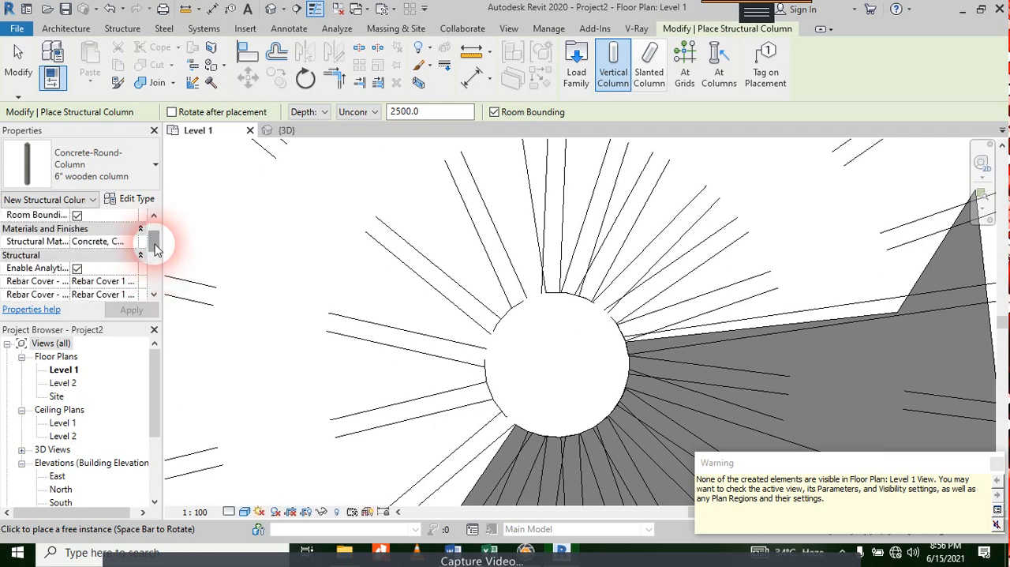
key(Escape)
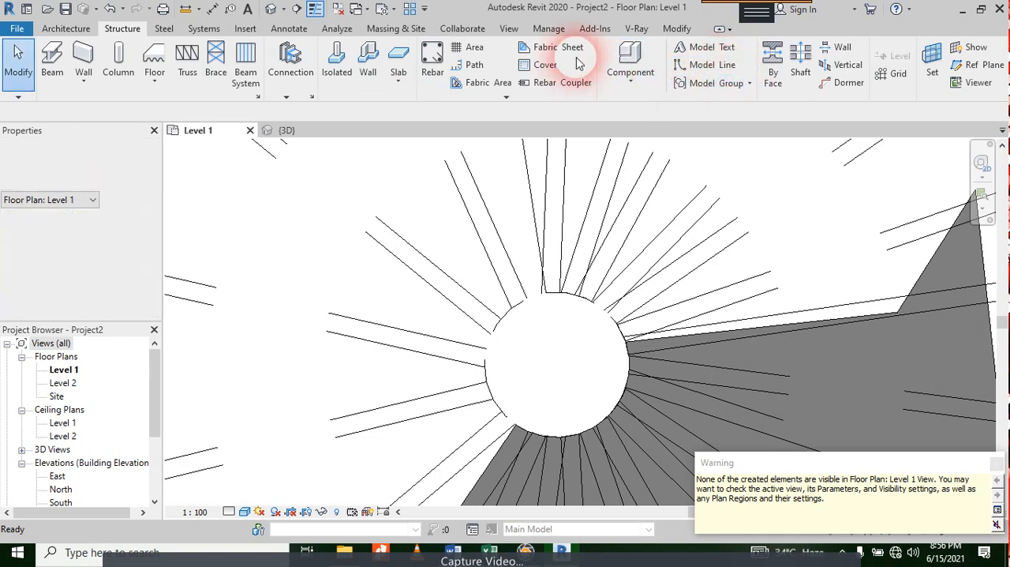
Step: Start an architectural column and load the Round Column family from the Columns folder of the US Imperial library
click(67, 29)
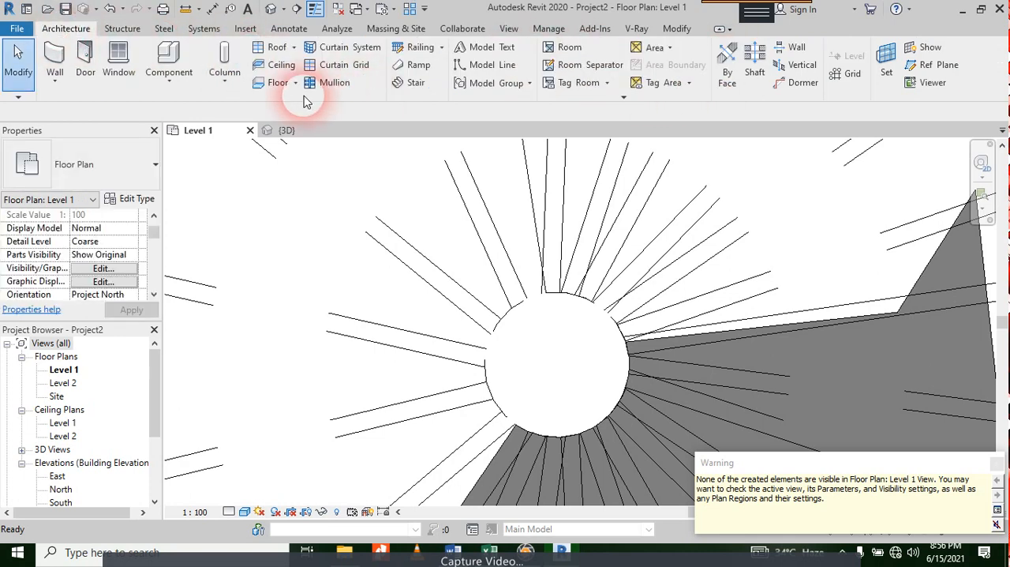
click(241, 82)
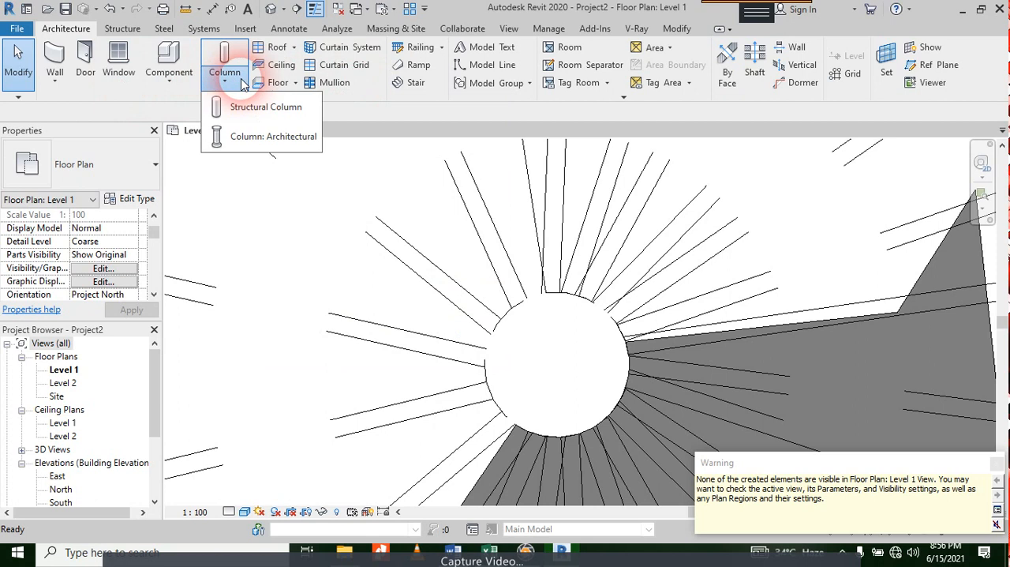
click(250, 136)
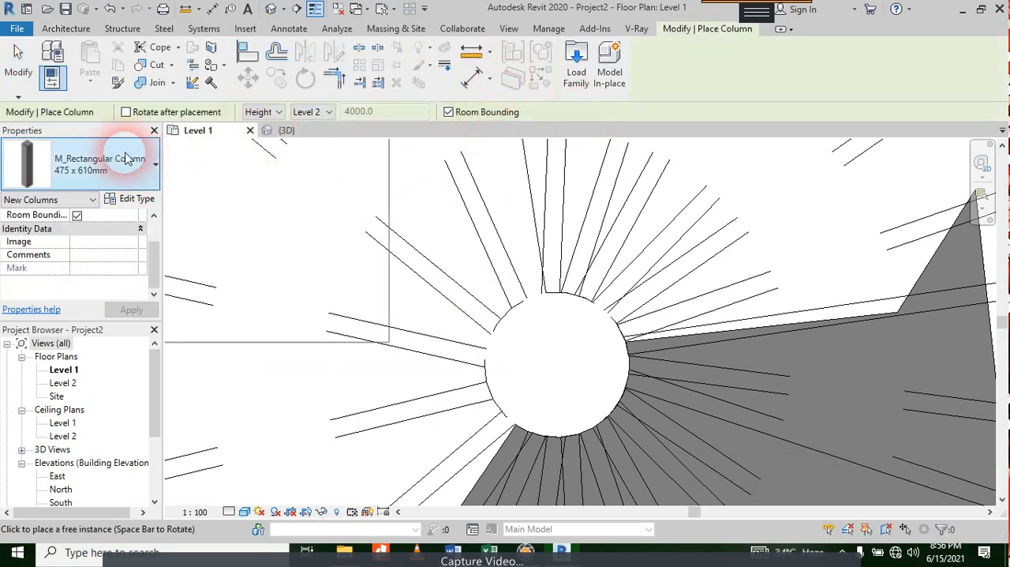
click(576, 73)
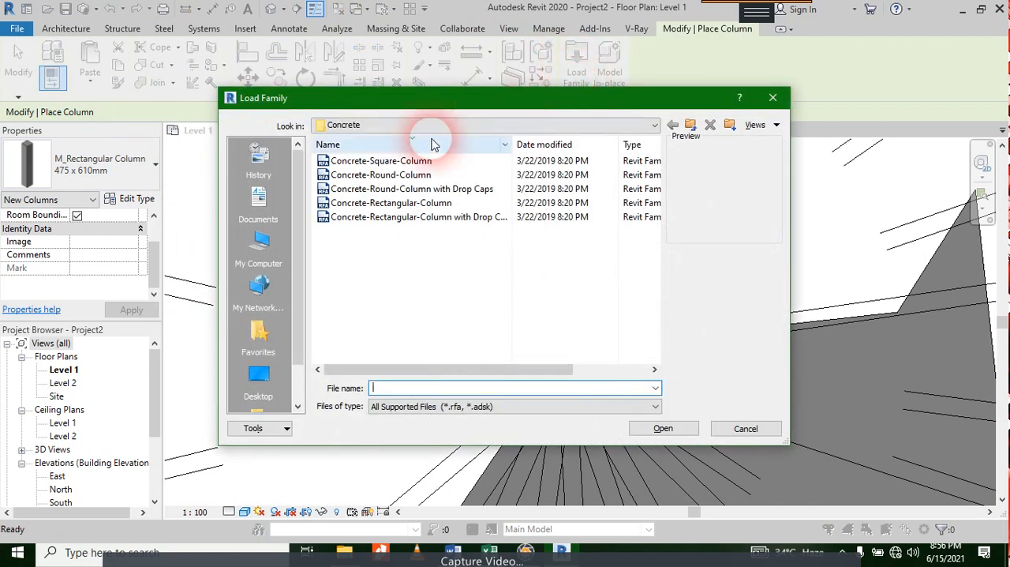
click(373, 176)
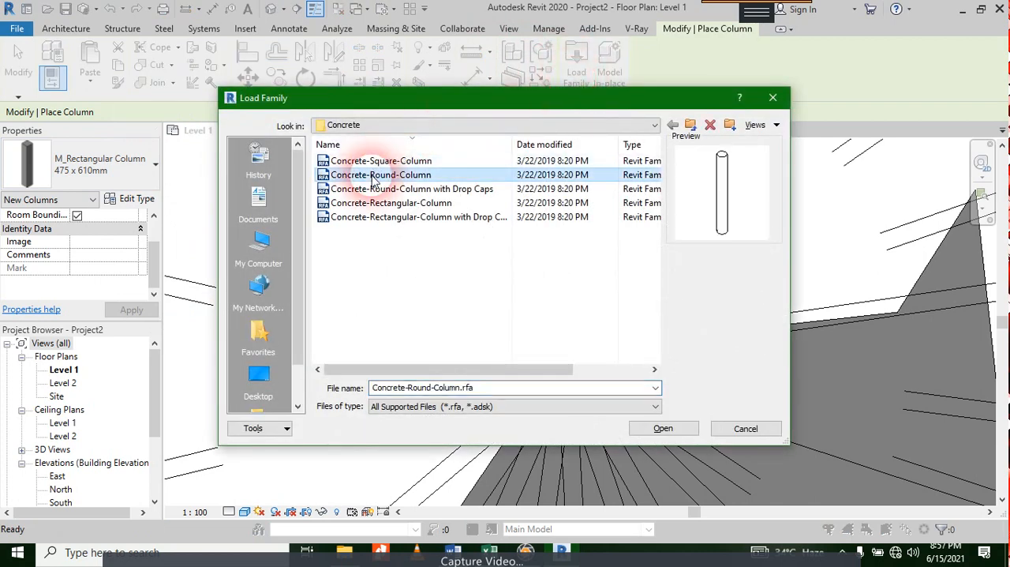
click(442, 126)
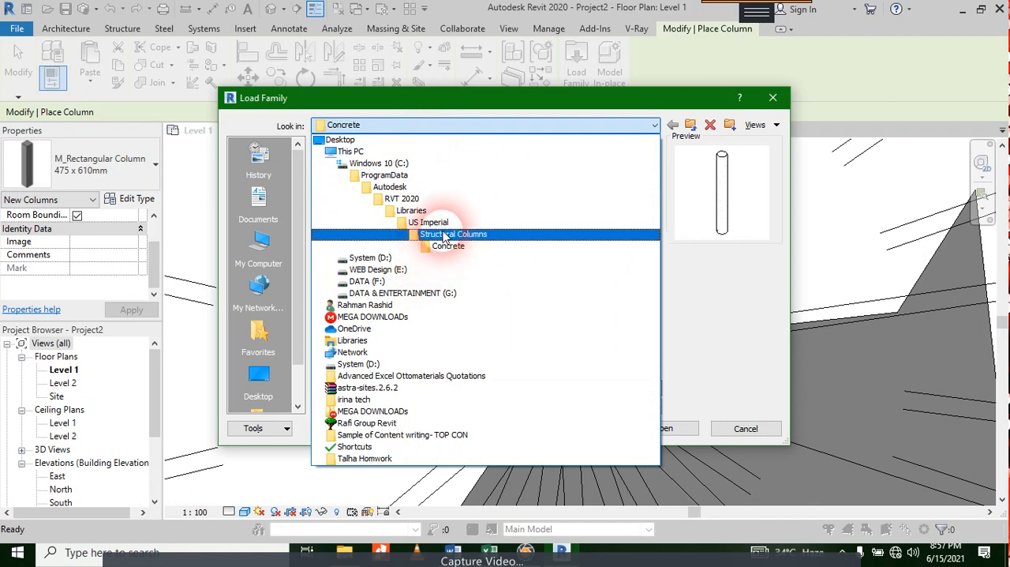
click(444, 233)
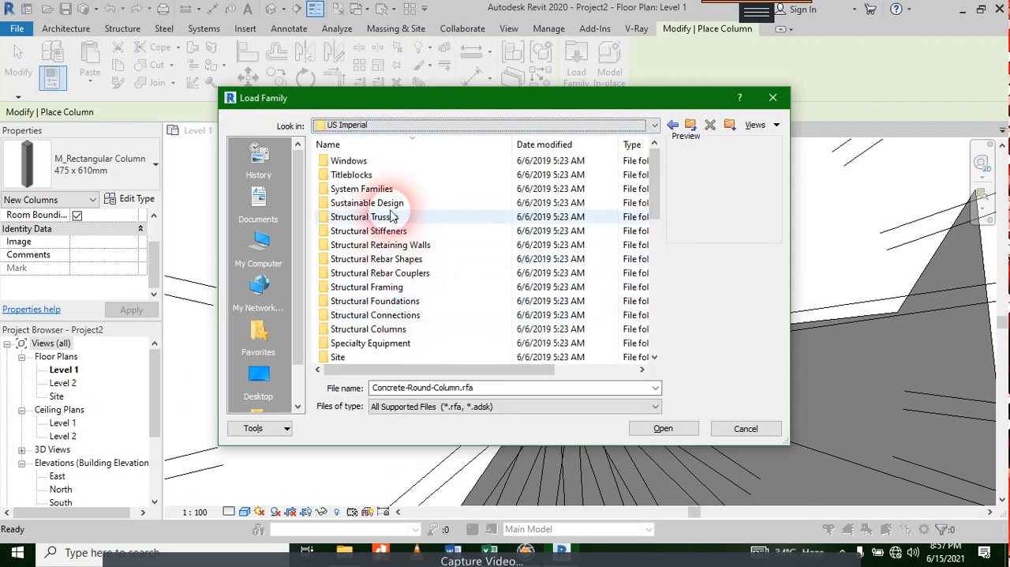
scroll(389, 215, down, 10)
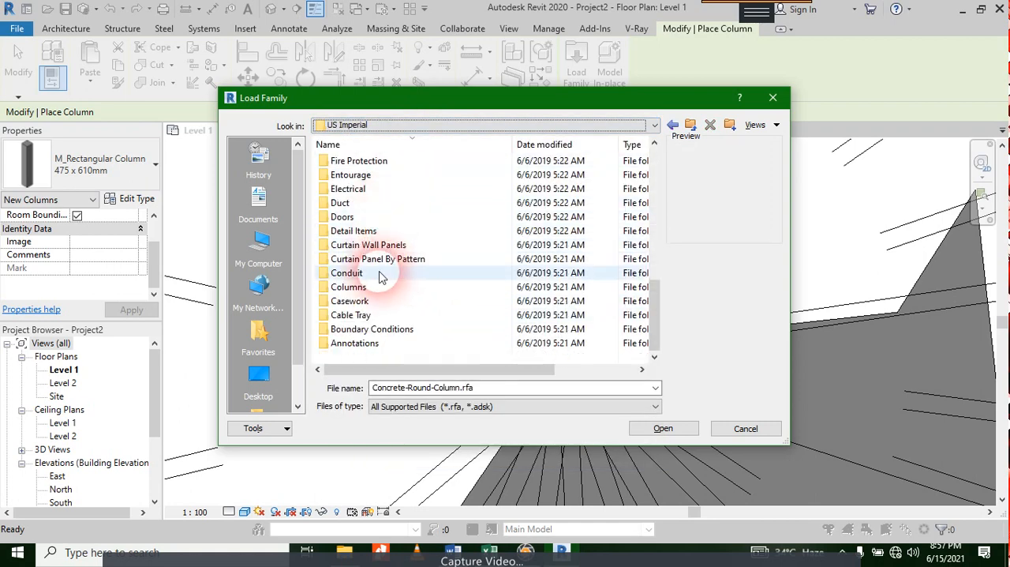
double_click(359, 288)
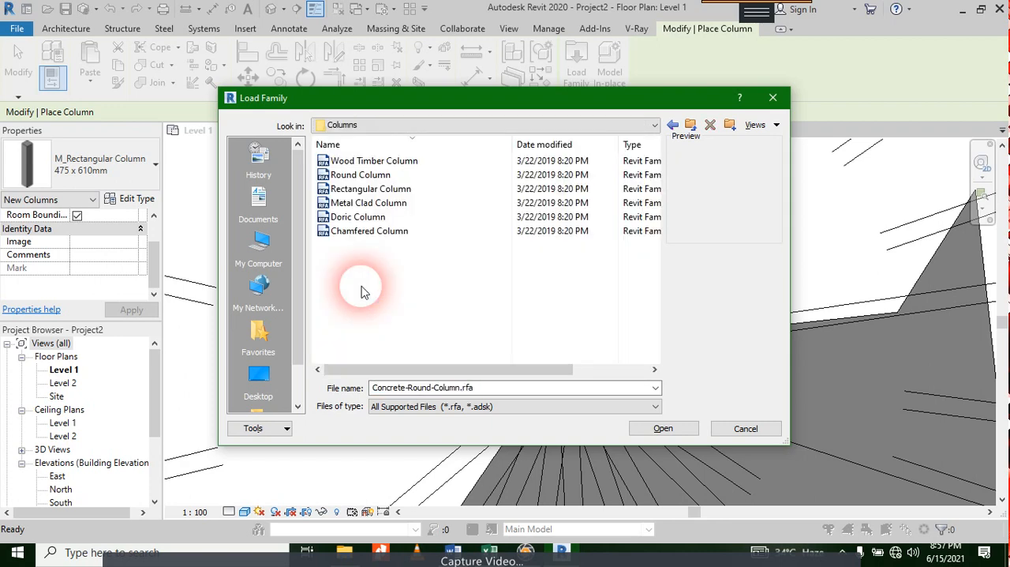
click(374, 162)
click(360, 174)
click(662, 429)
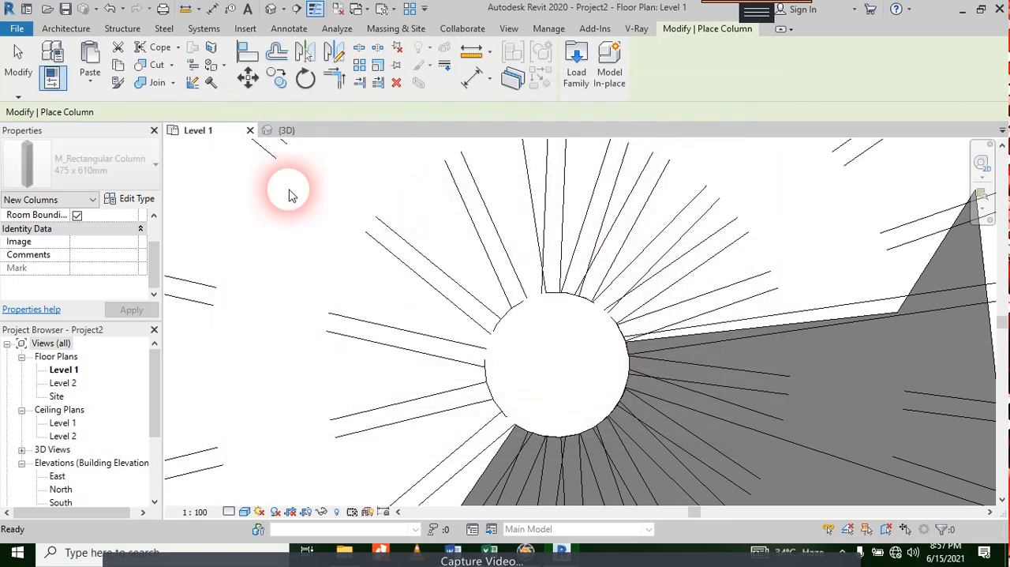
Step: Duplicate the 06" Diameter round column type under the name 08" Diameter
click(131, 200)
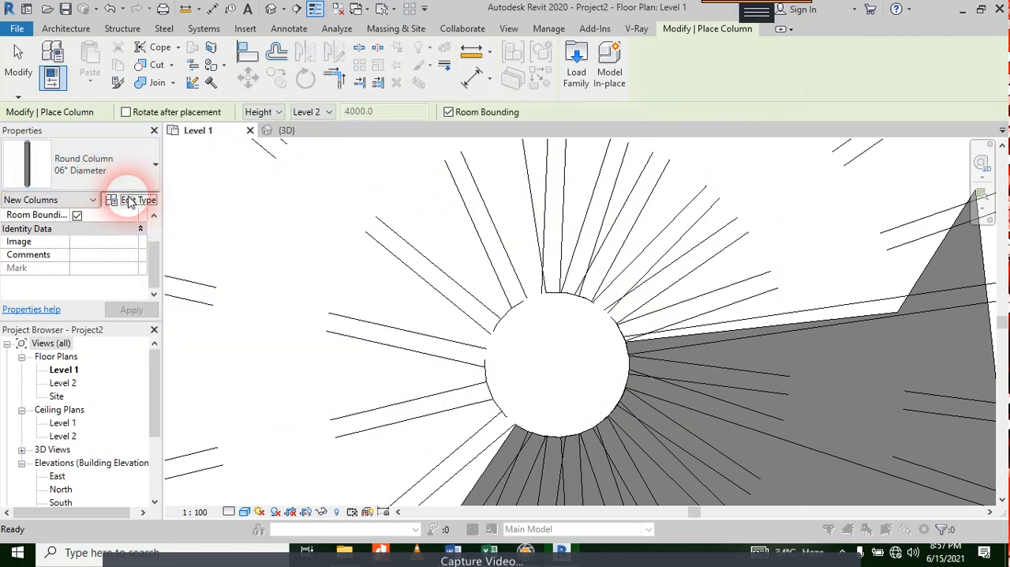
click(713, 74)
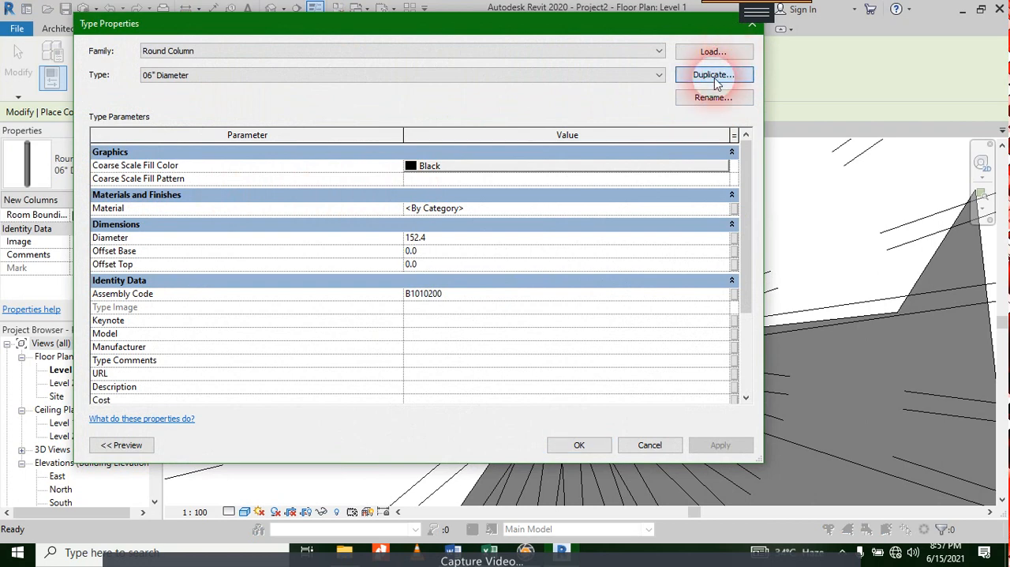
click(361, 233)
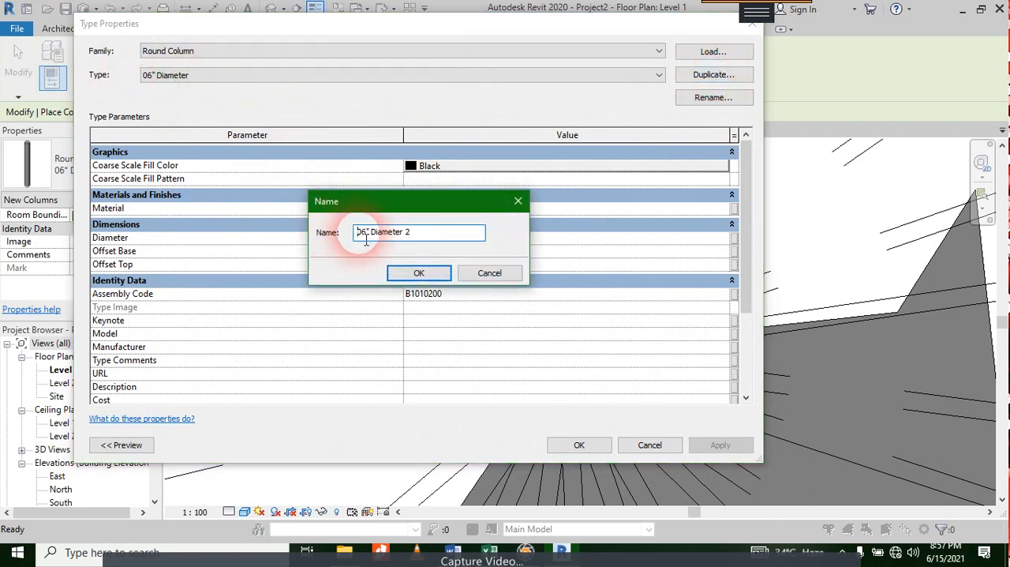
key(shift+Right)
text(8)
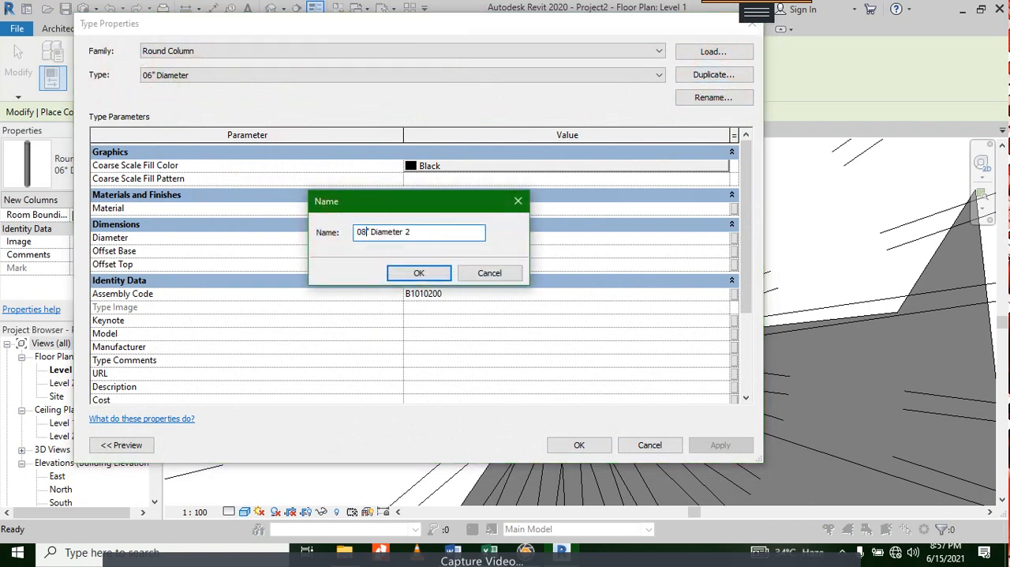
click(408, 229)
key(BackSpace)
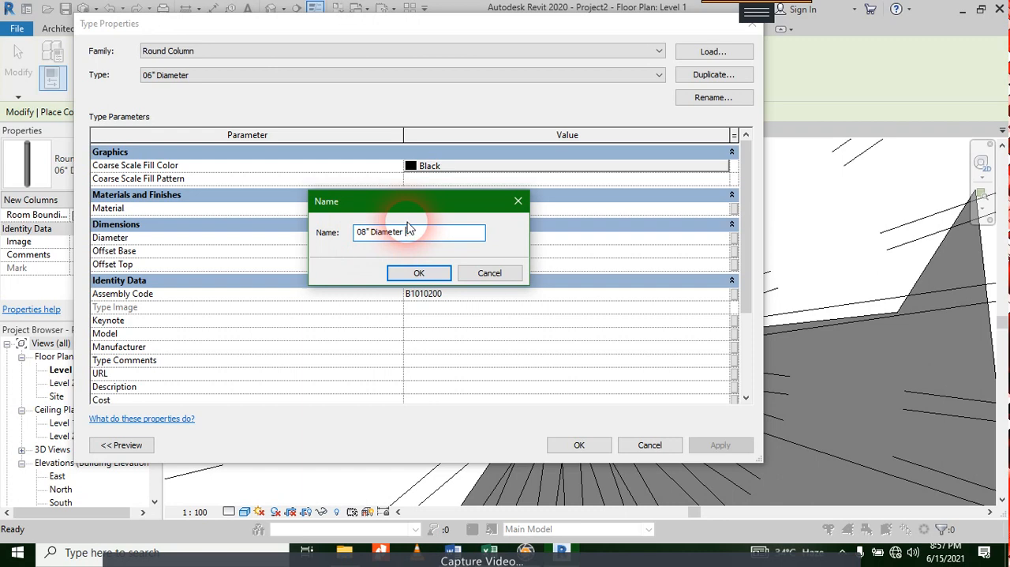
key(Return)
Step: Set the diameter of the 08" Diameter column type to 200.0 and accept the type properties
click(420, 240)
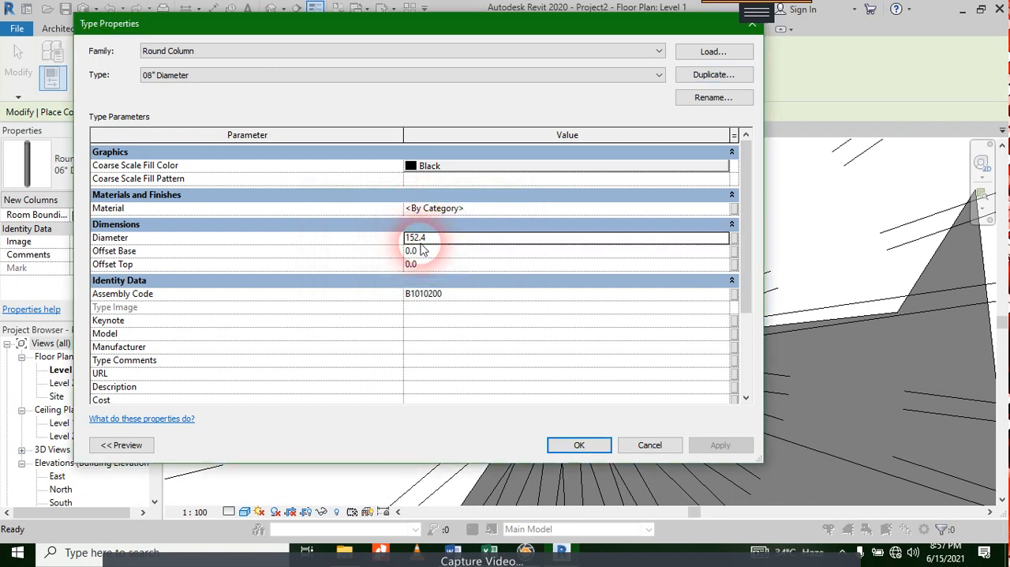
key(Home)
key(shift+Right)
key(shift+Right)
key(shift+Right)
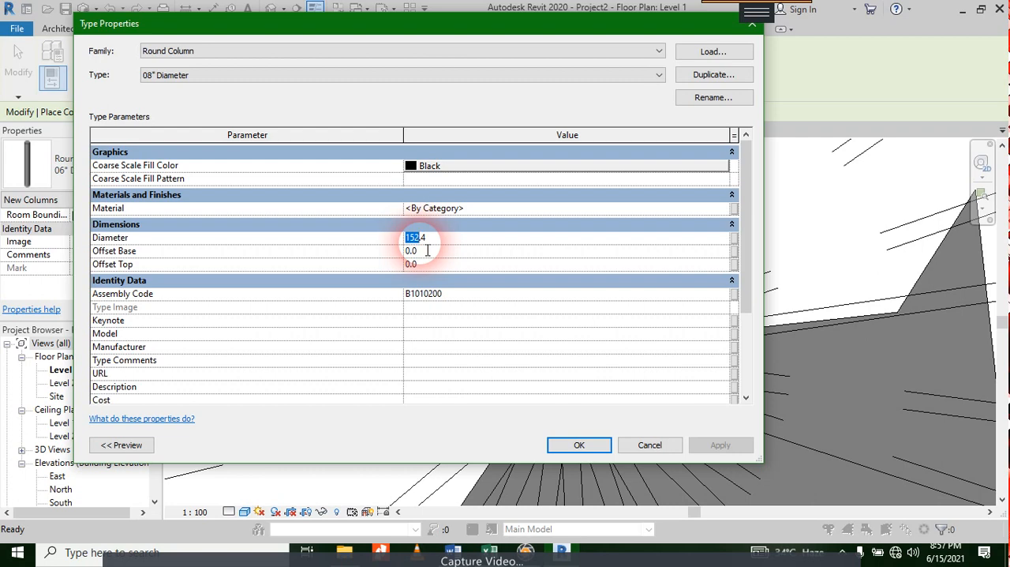
text(200)
key(Right)
key(shift+Right)
text(0)
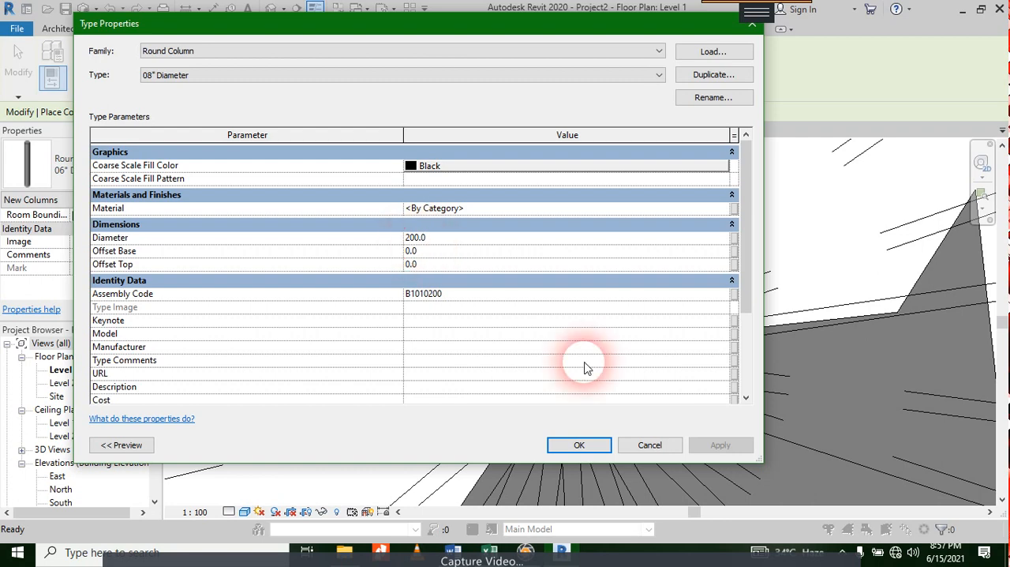
click(580, 445)
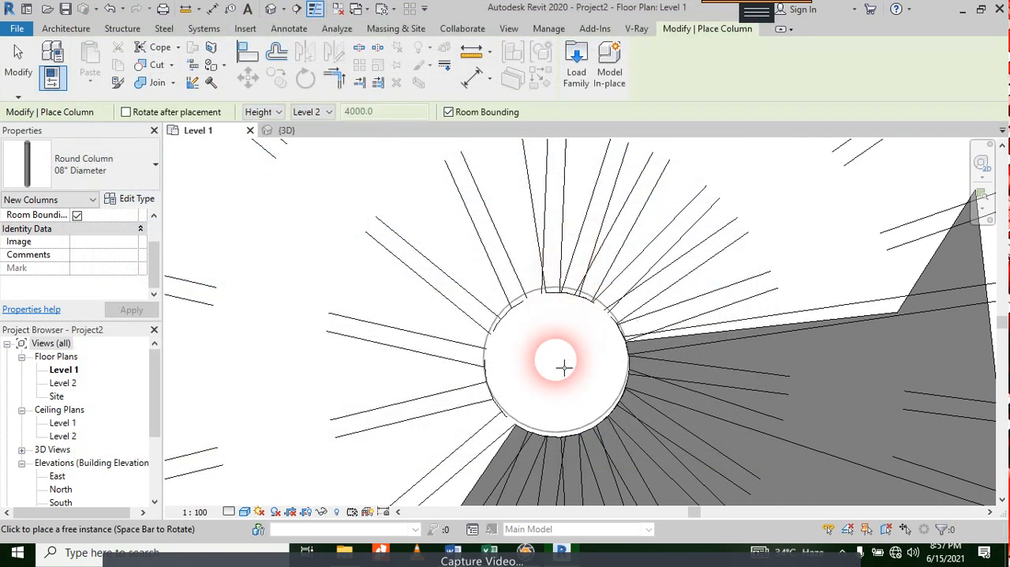
Step: Place the 08" Diameter round column at the centre of the spiral stair with Height up to Level 2 and end placement
click(563, 366)
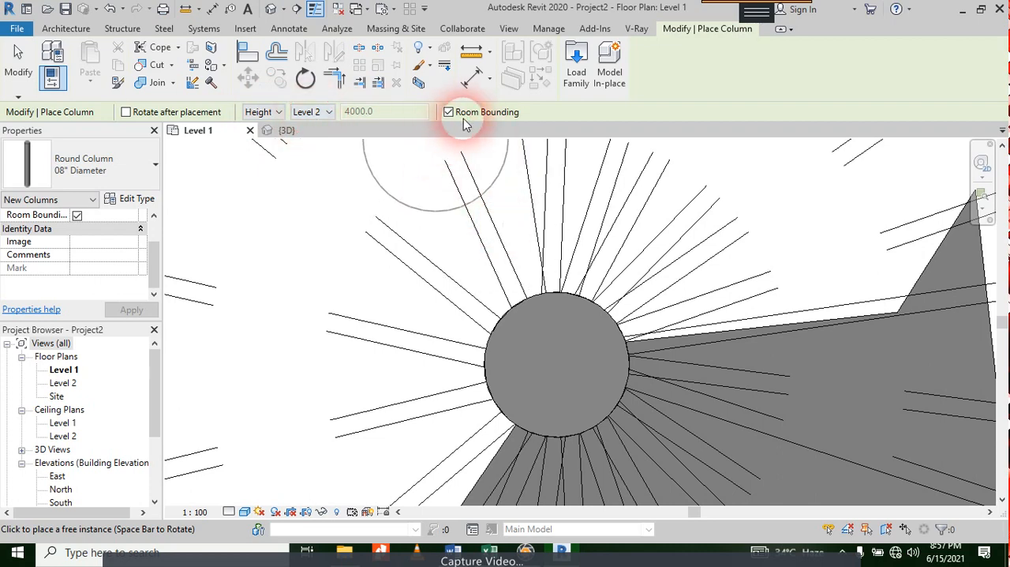
key(Escape)
key(Escape)
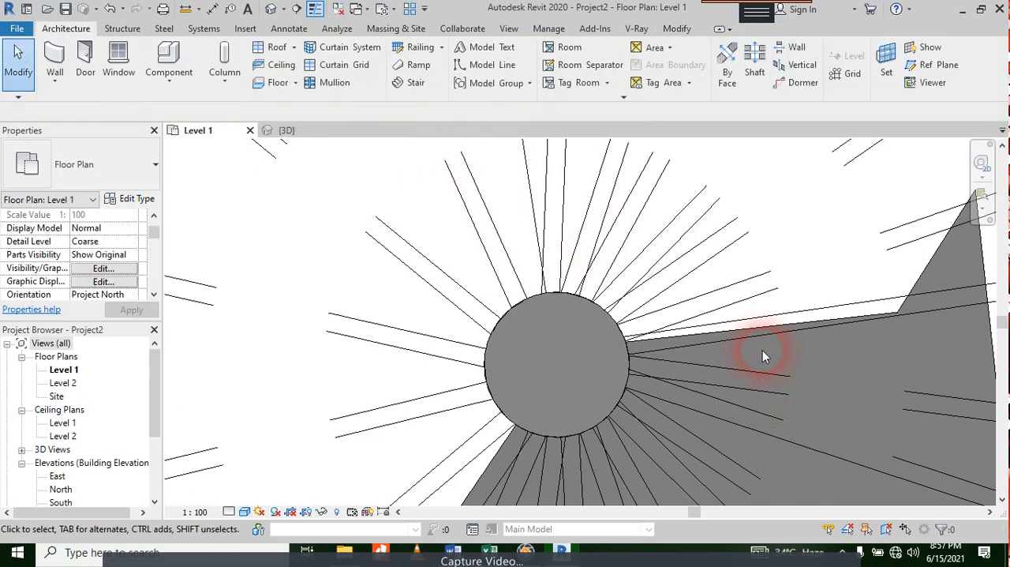
Step: In the 3D view, delete the earlier structural column that extends below the spiral stair
click(284, 131)
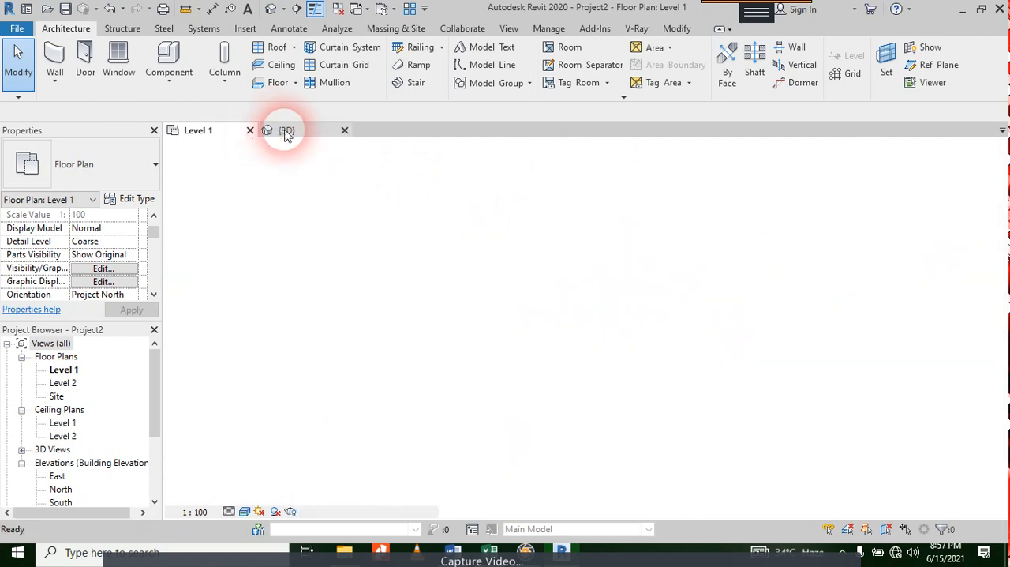
scroll(652, 197, down, 5)
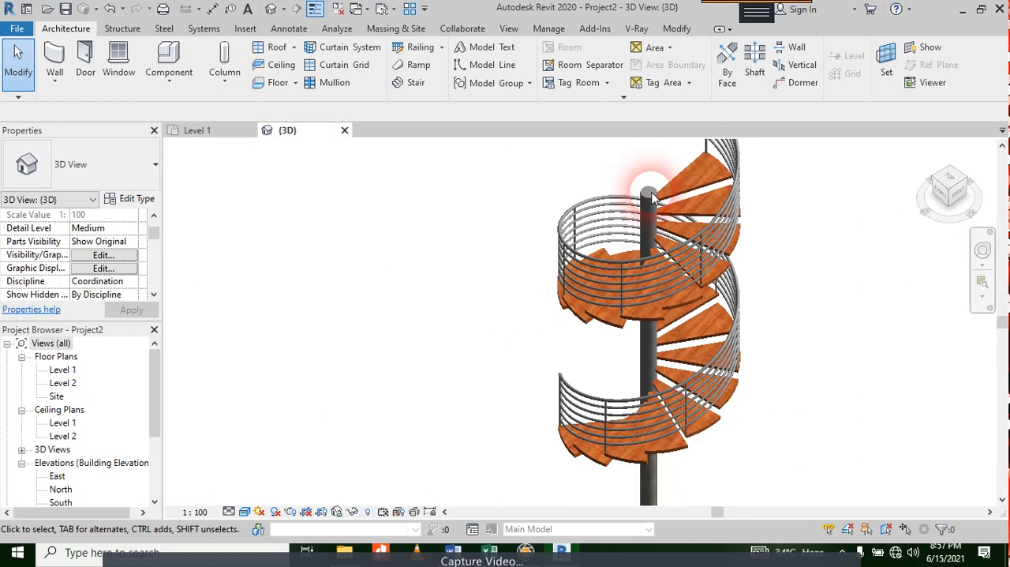
scroll(671, 445, up, 3)
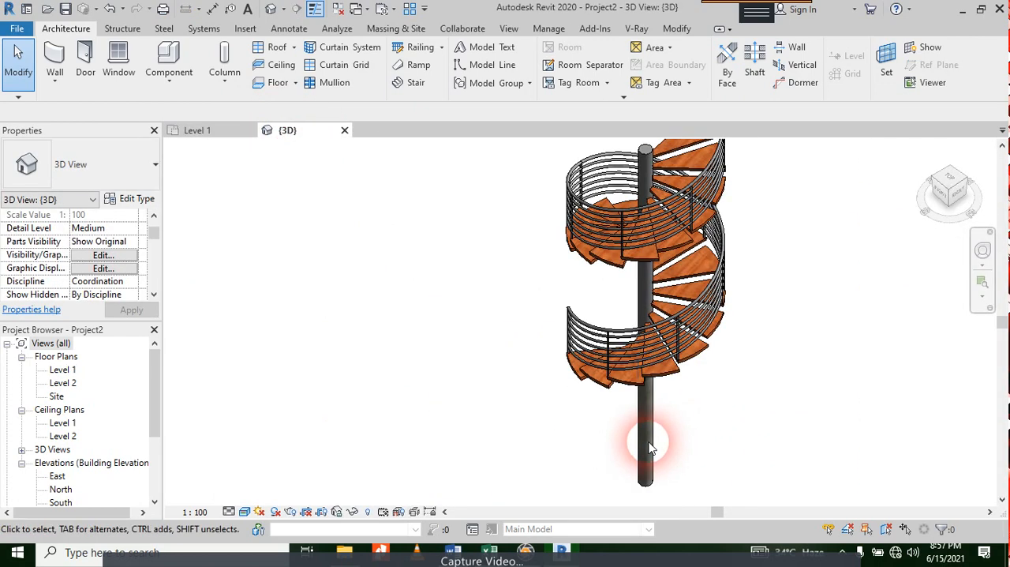
click(647, 453)
key(Delete)
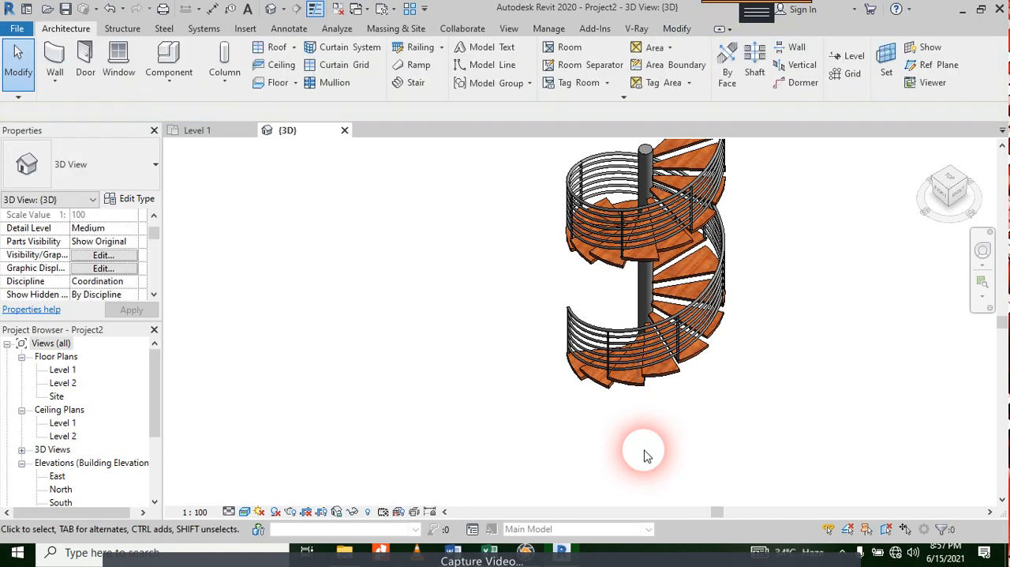
Step: Change the spiral stair's outer railing type to Glass Panel - Bottom Fill
scroll(683, 421, down, 2)
scroll(693, 378, up, 2)
shift+middle_drag(692, 378, 787, 330)
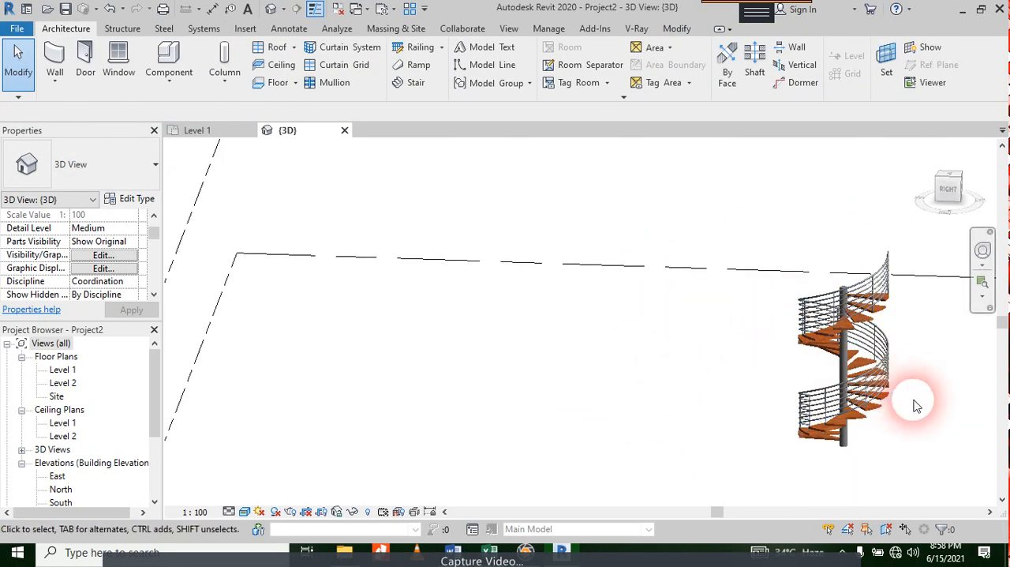
shift+middle_drag(914, 402, 916, 308)
click(919, 312)
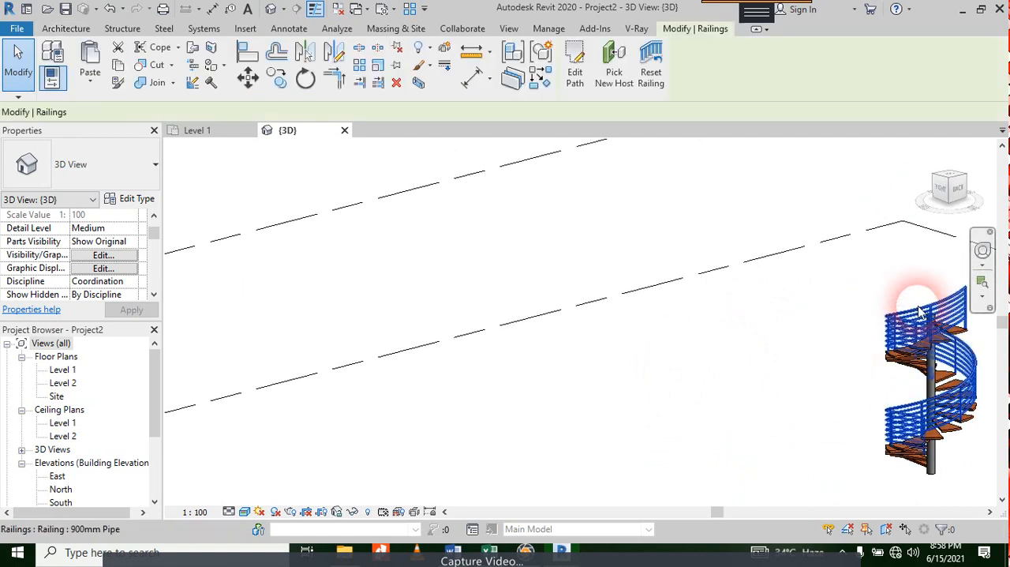
click(87, 180)
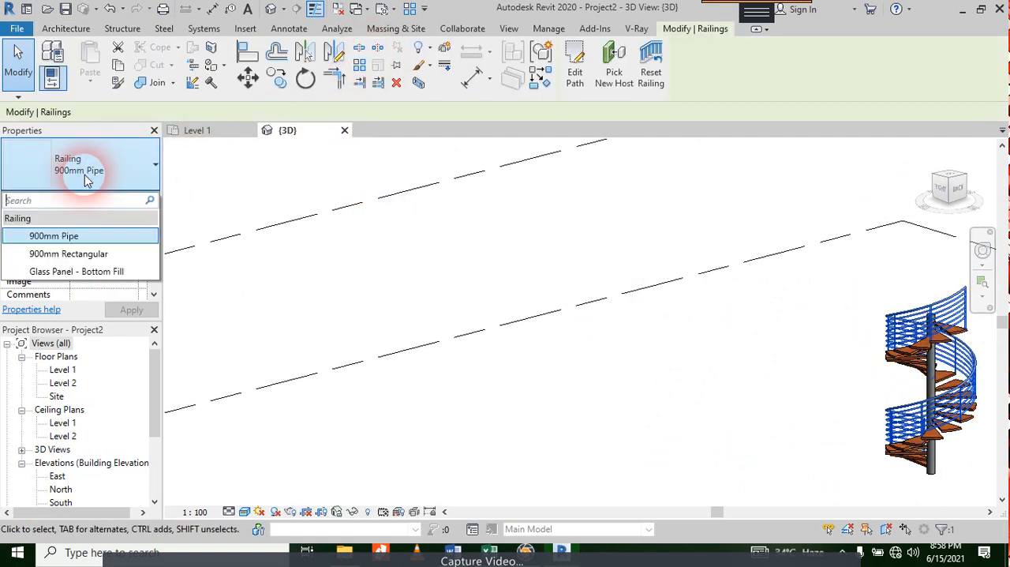
click(251, 288)
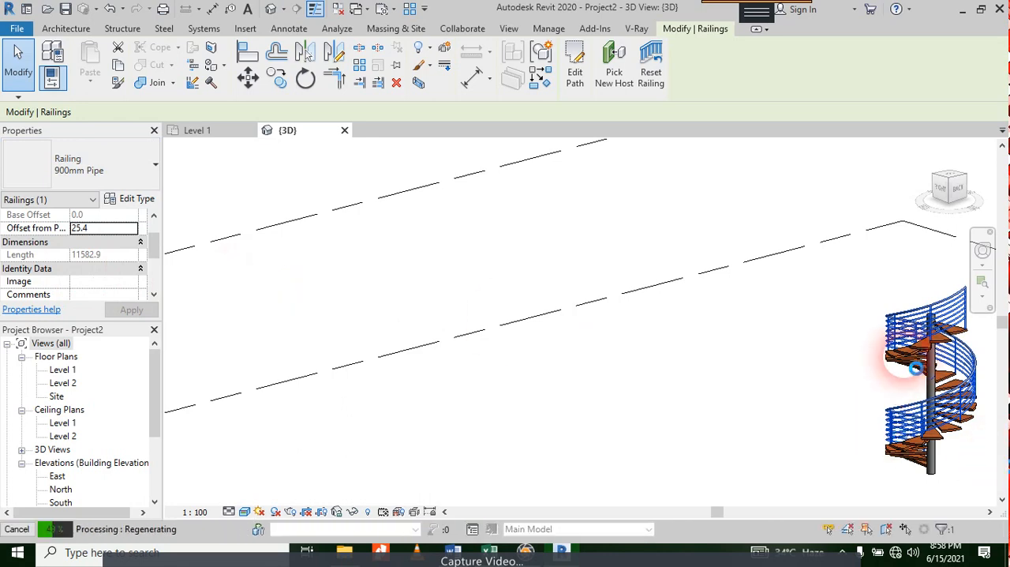
scroll(912, 363, up, 1)
middle_drag(910, 363, 420, 334)
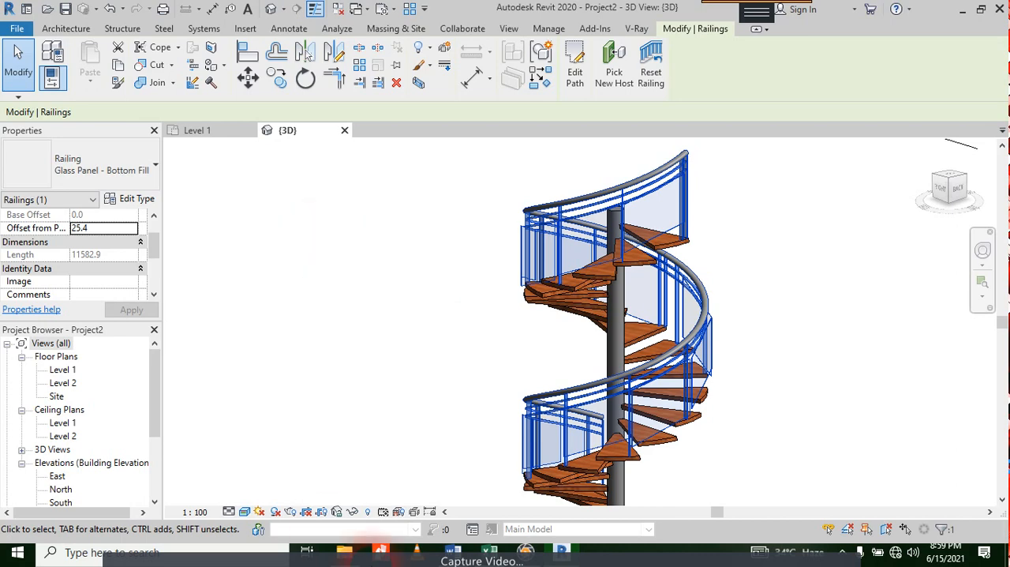
Step: View the whole spiral stair with its glass railing, and close the project and the program
scroll(588, 301, down, 1)
scroll(697, 363, down, 3)
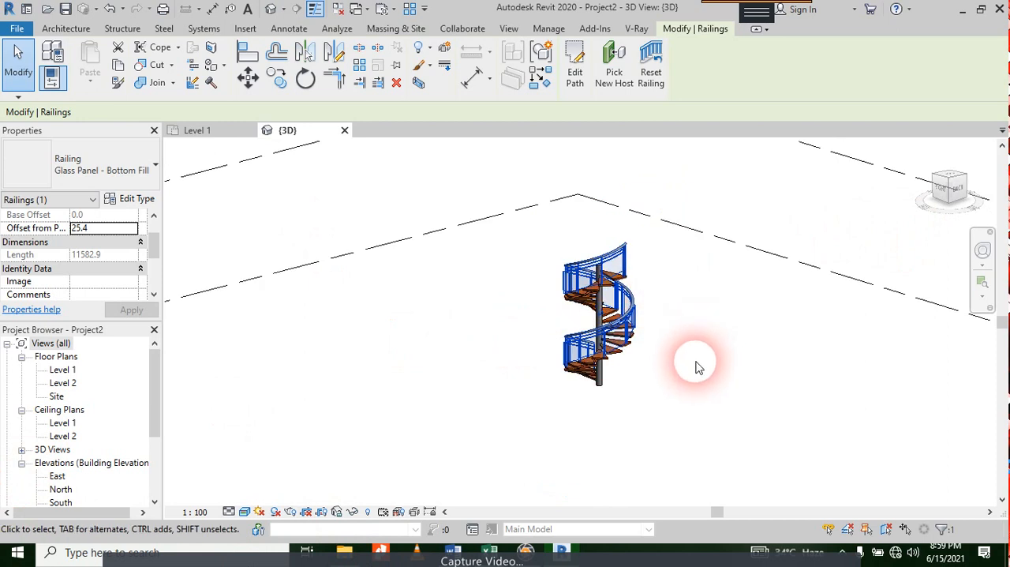
middle_drag(697, 363, 669, 351)
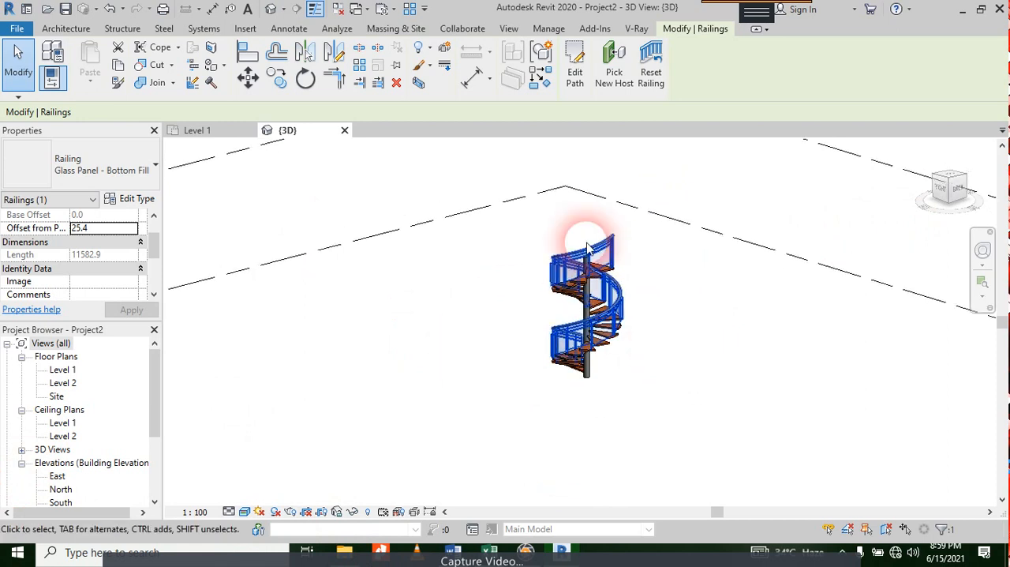
scroll(608, 265, up, 3)
click(1001, 9)
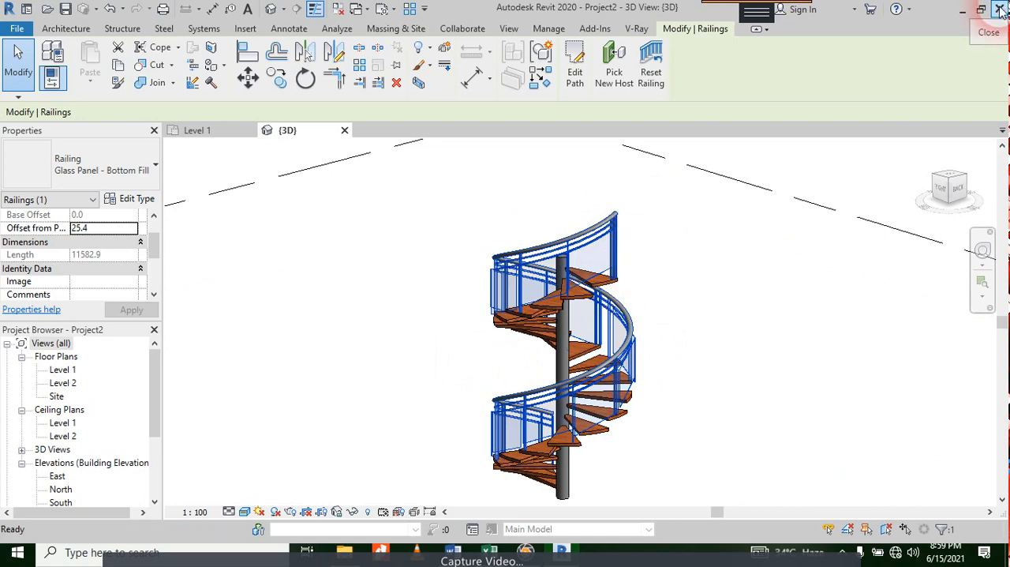
click(549, 280)
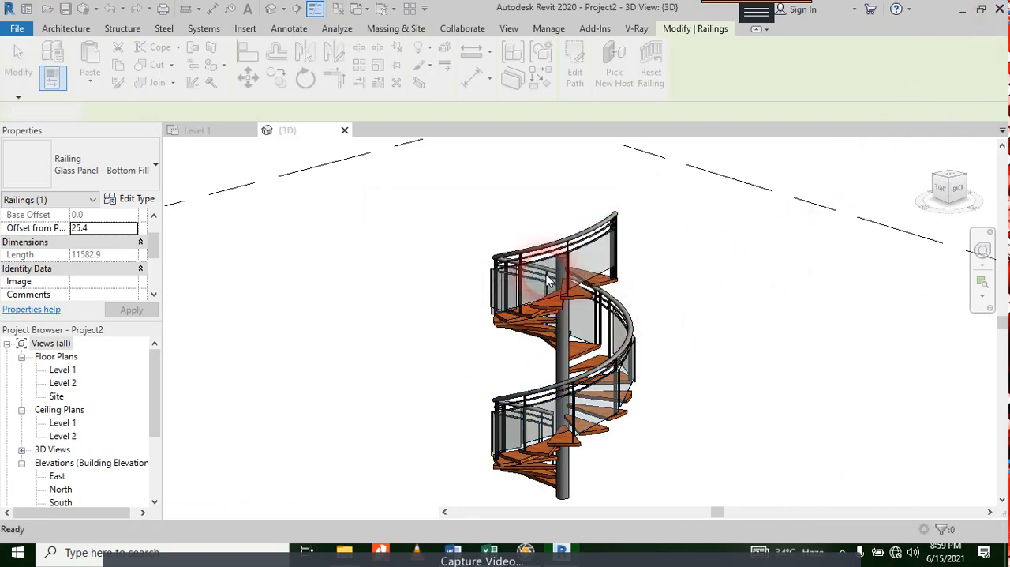
click(522, 550)
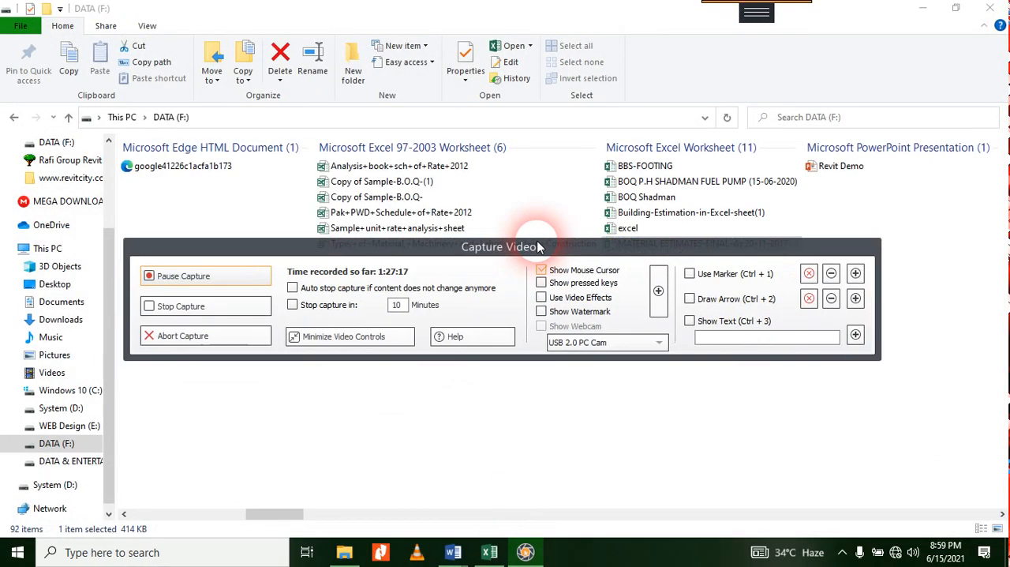
click(349, 336)
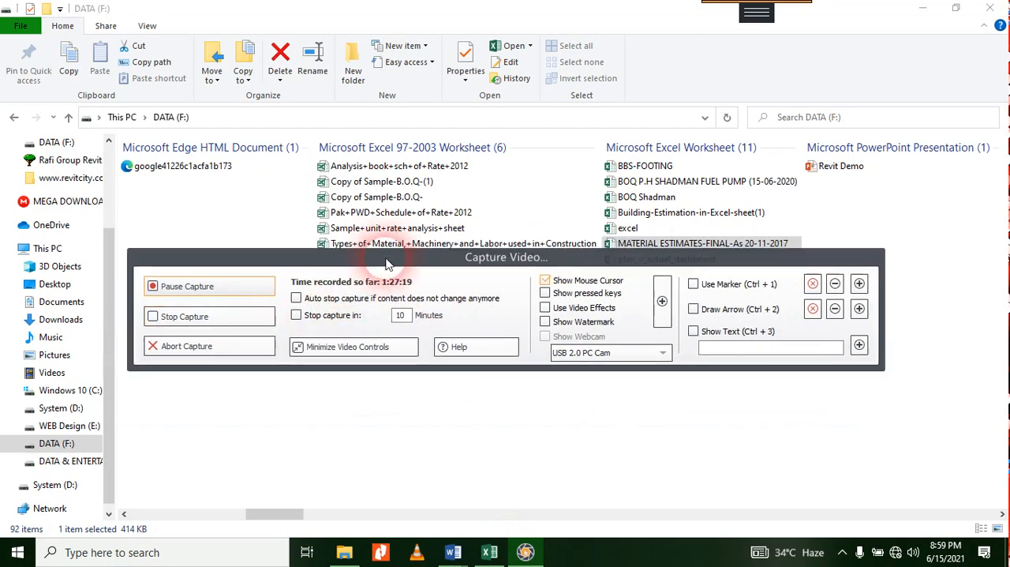
click(430, 558)
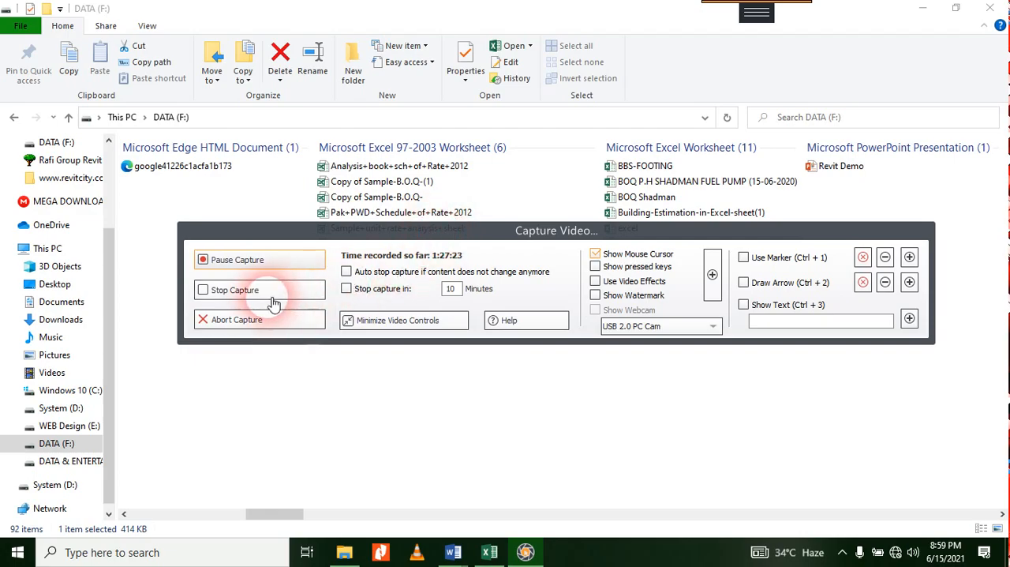